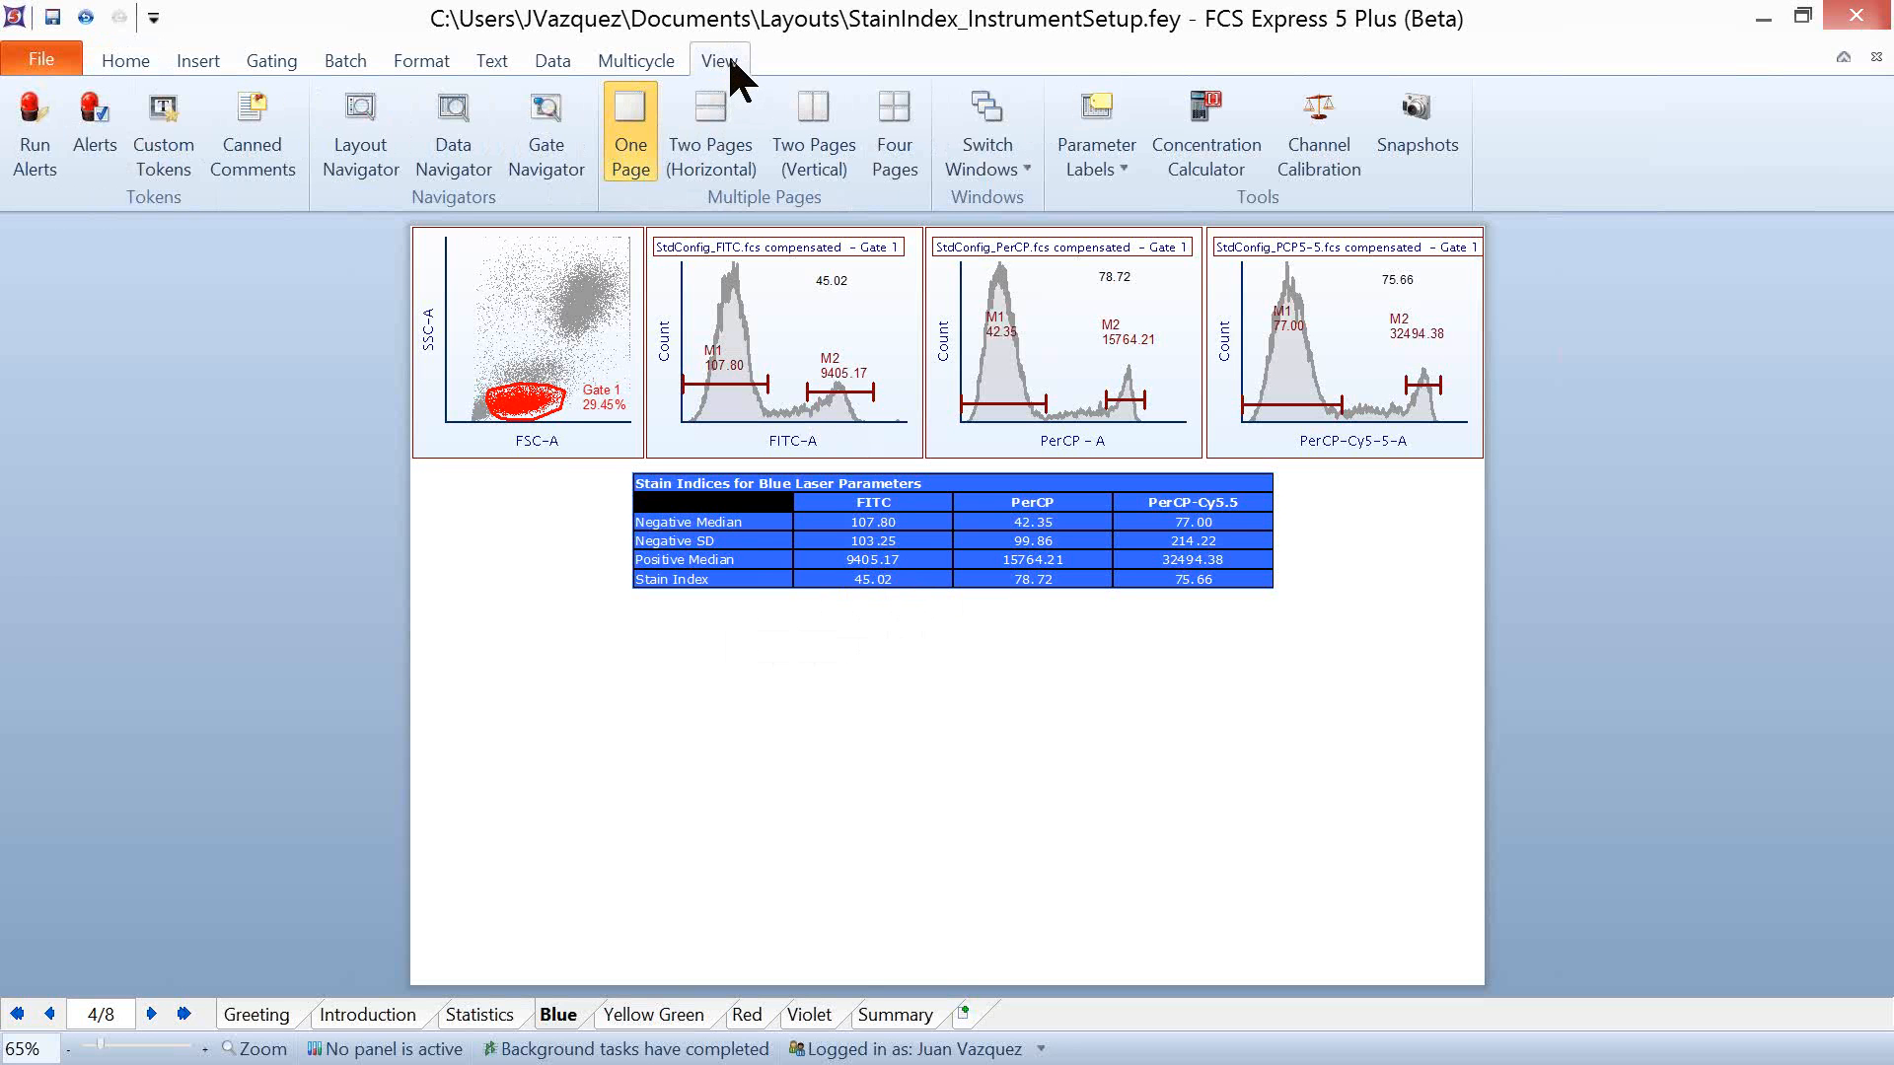
Step: Review the custom tokens in the Blue, YG, Red and Violet Laser folders, then close the Custom Tokens window
{"action": "left_click", "coordinate": [176, 131]}
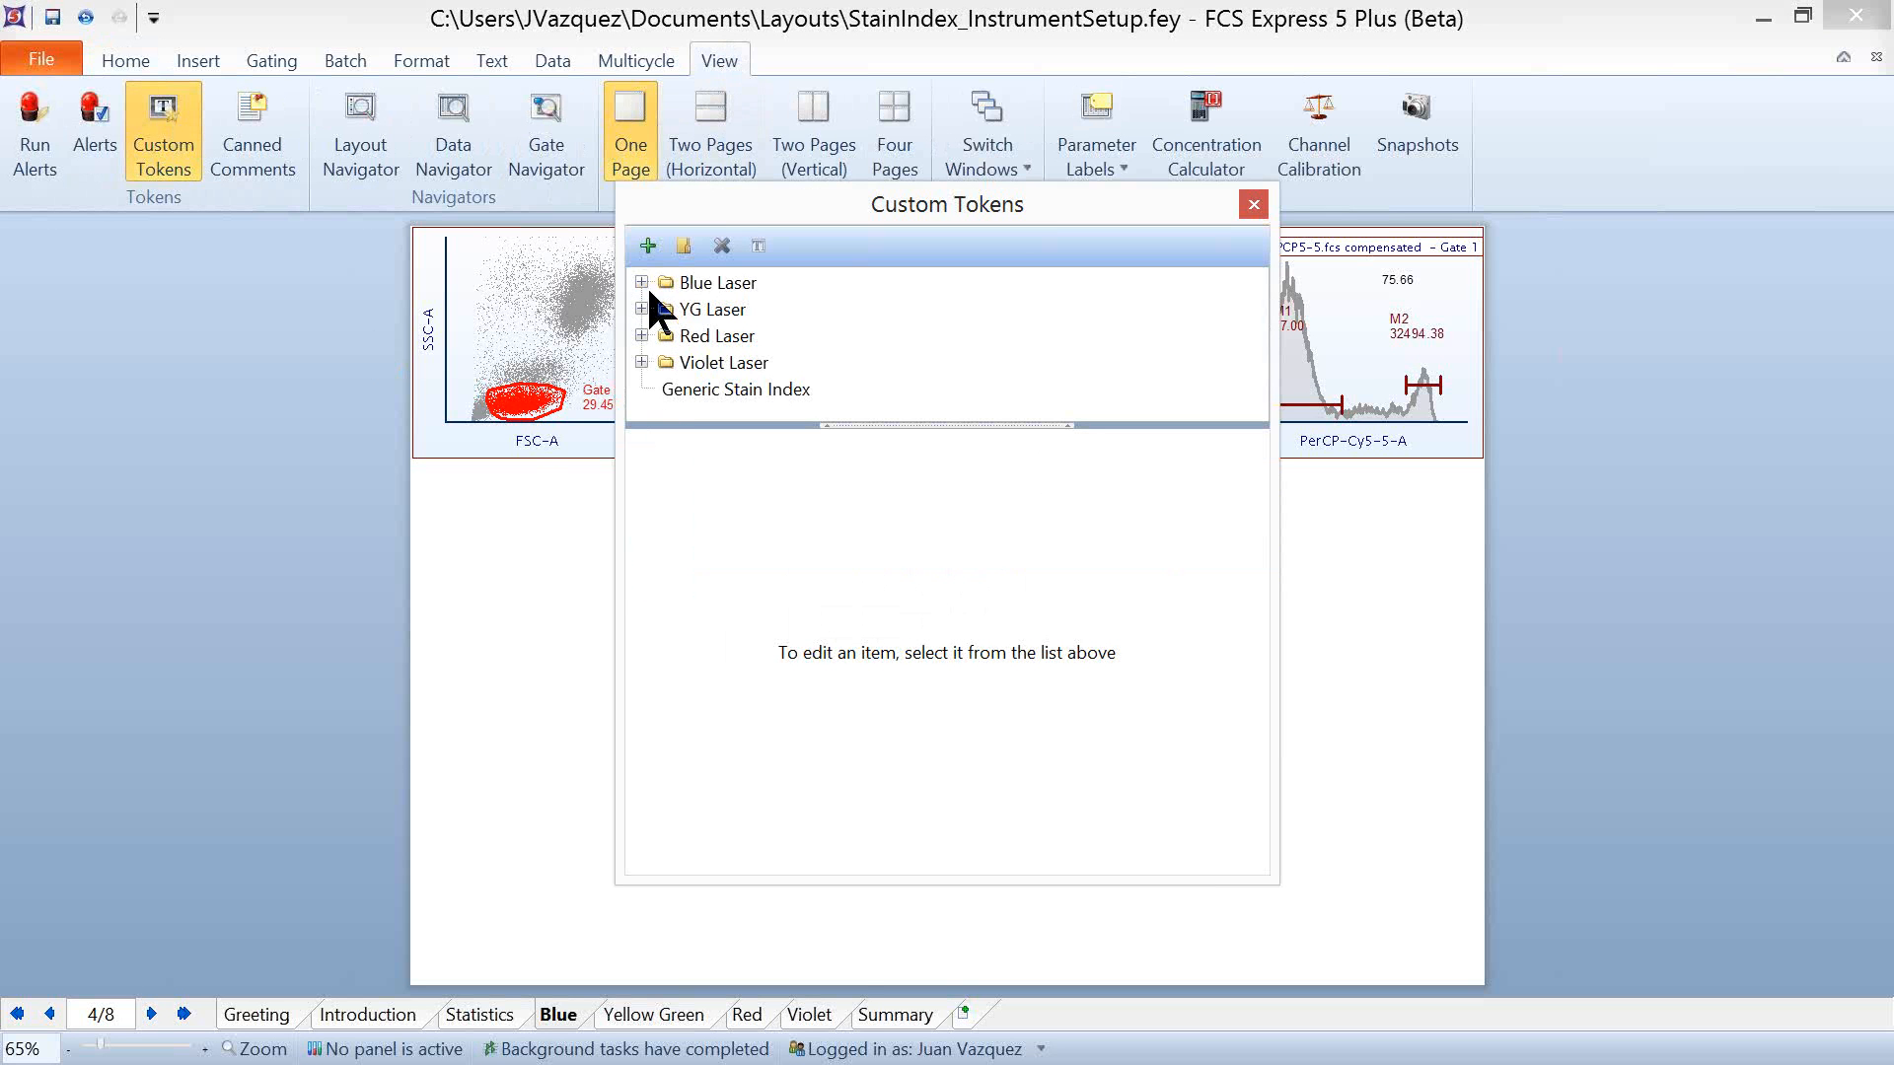
{"action": "left_click_drag", "start_coordinate": [854, 426], "coordinate": [857, 601]}
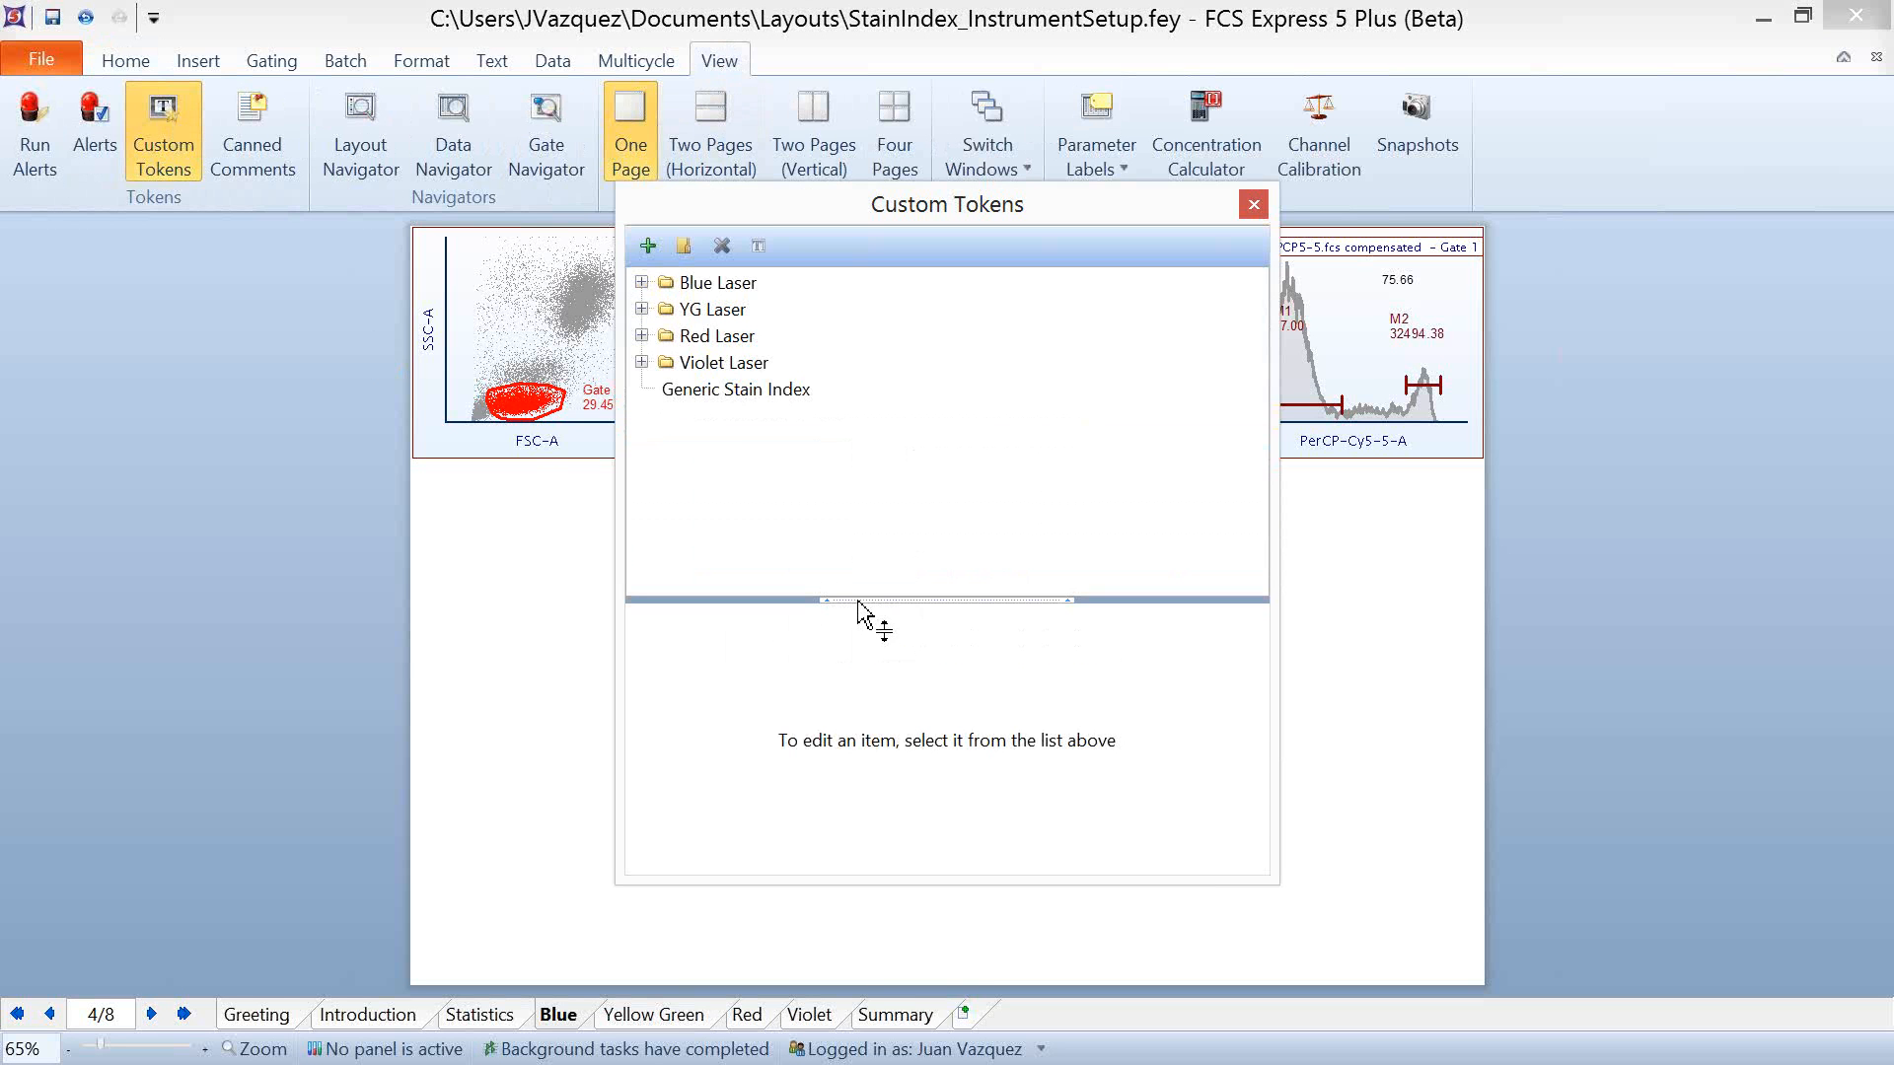
{"action": "left_click", "coordinate": [641, 282]}
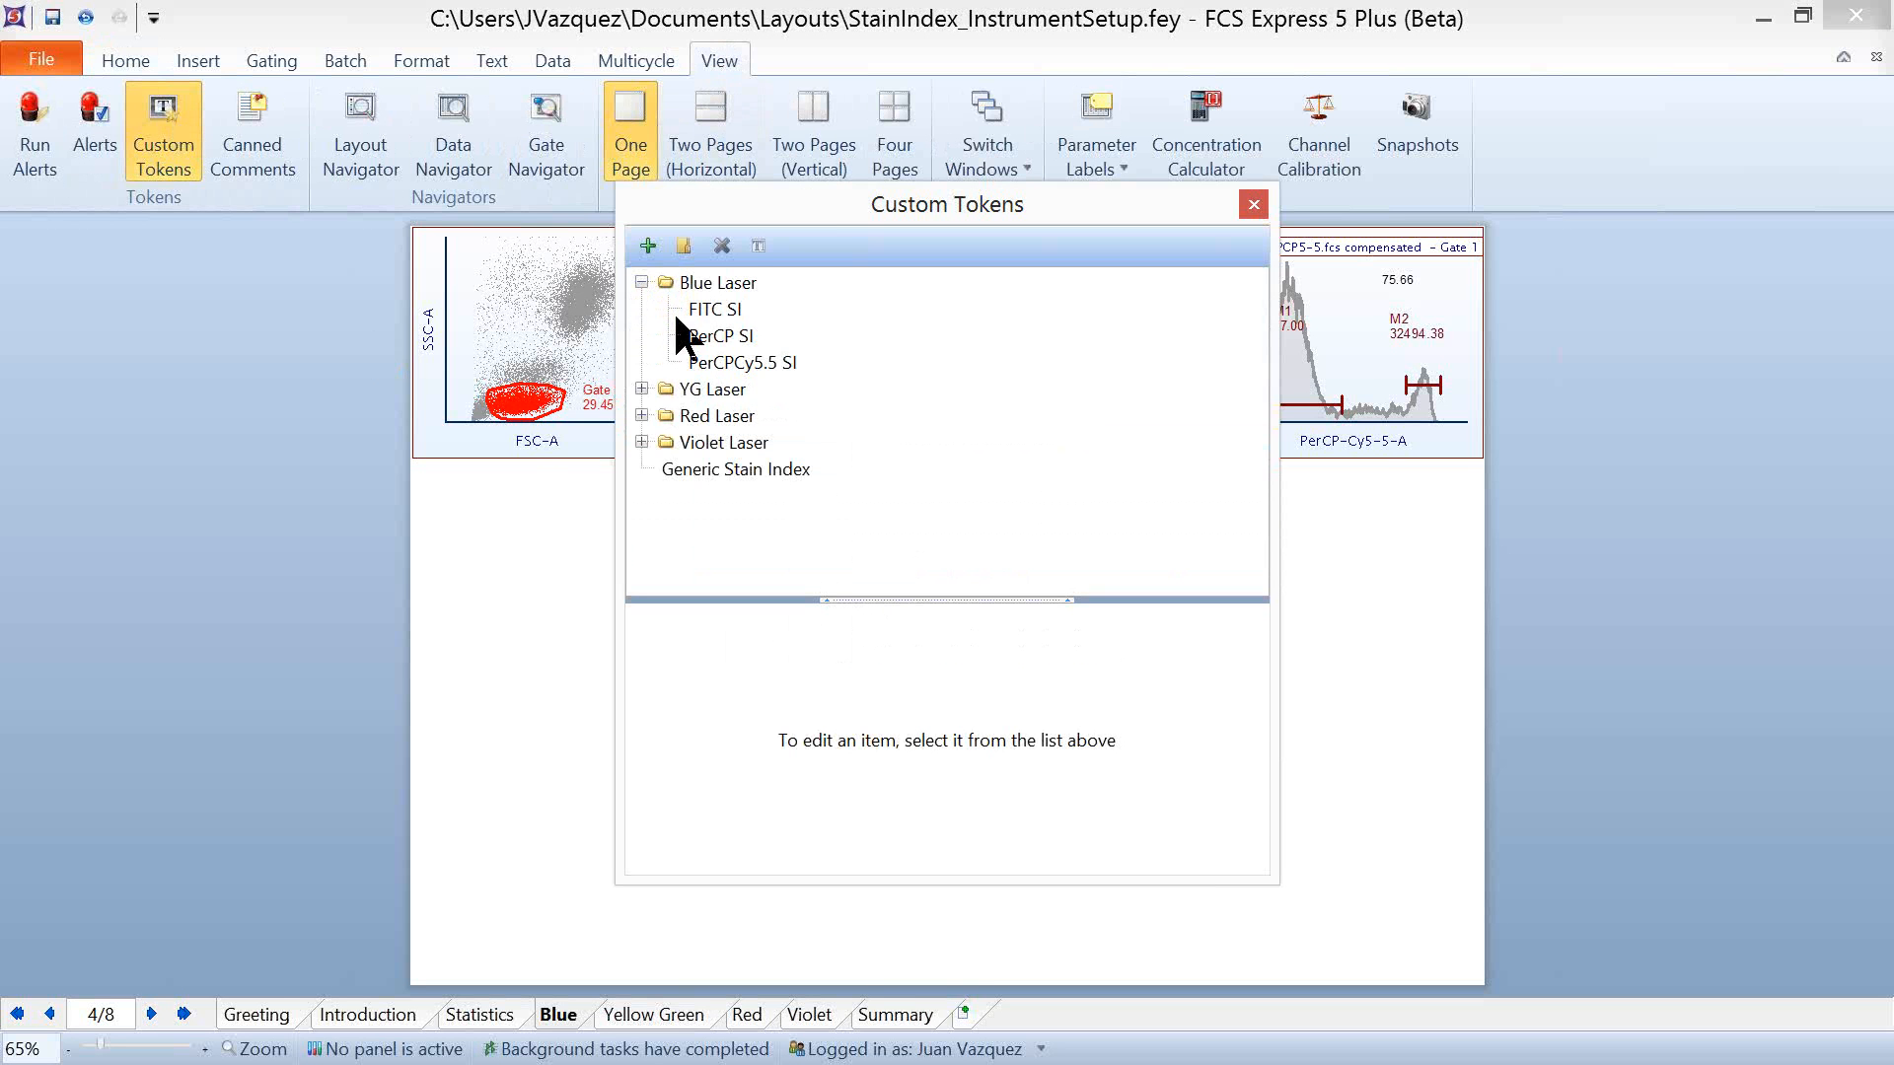
{"action": "left_click", "coordinate": [641, 389]}
{"action": "left_click", "coordinate": [641, 495]}
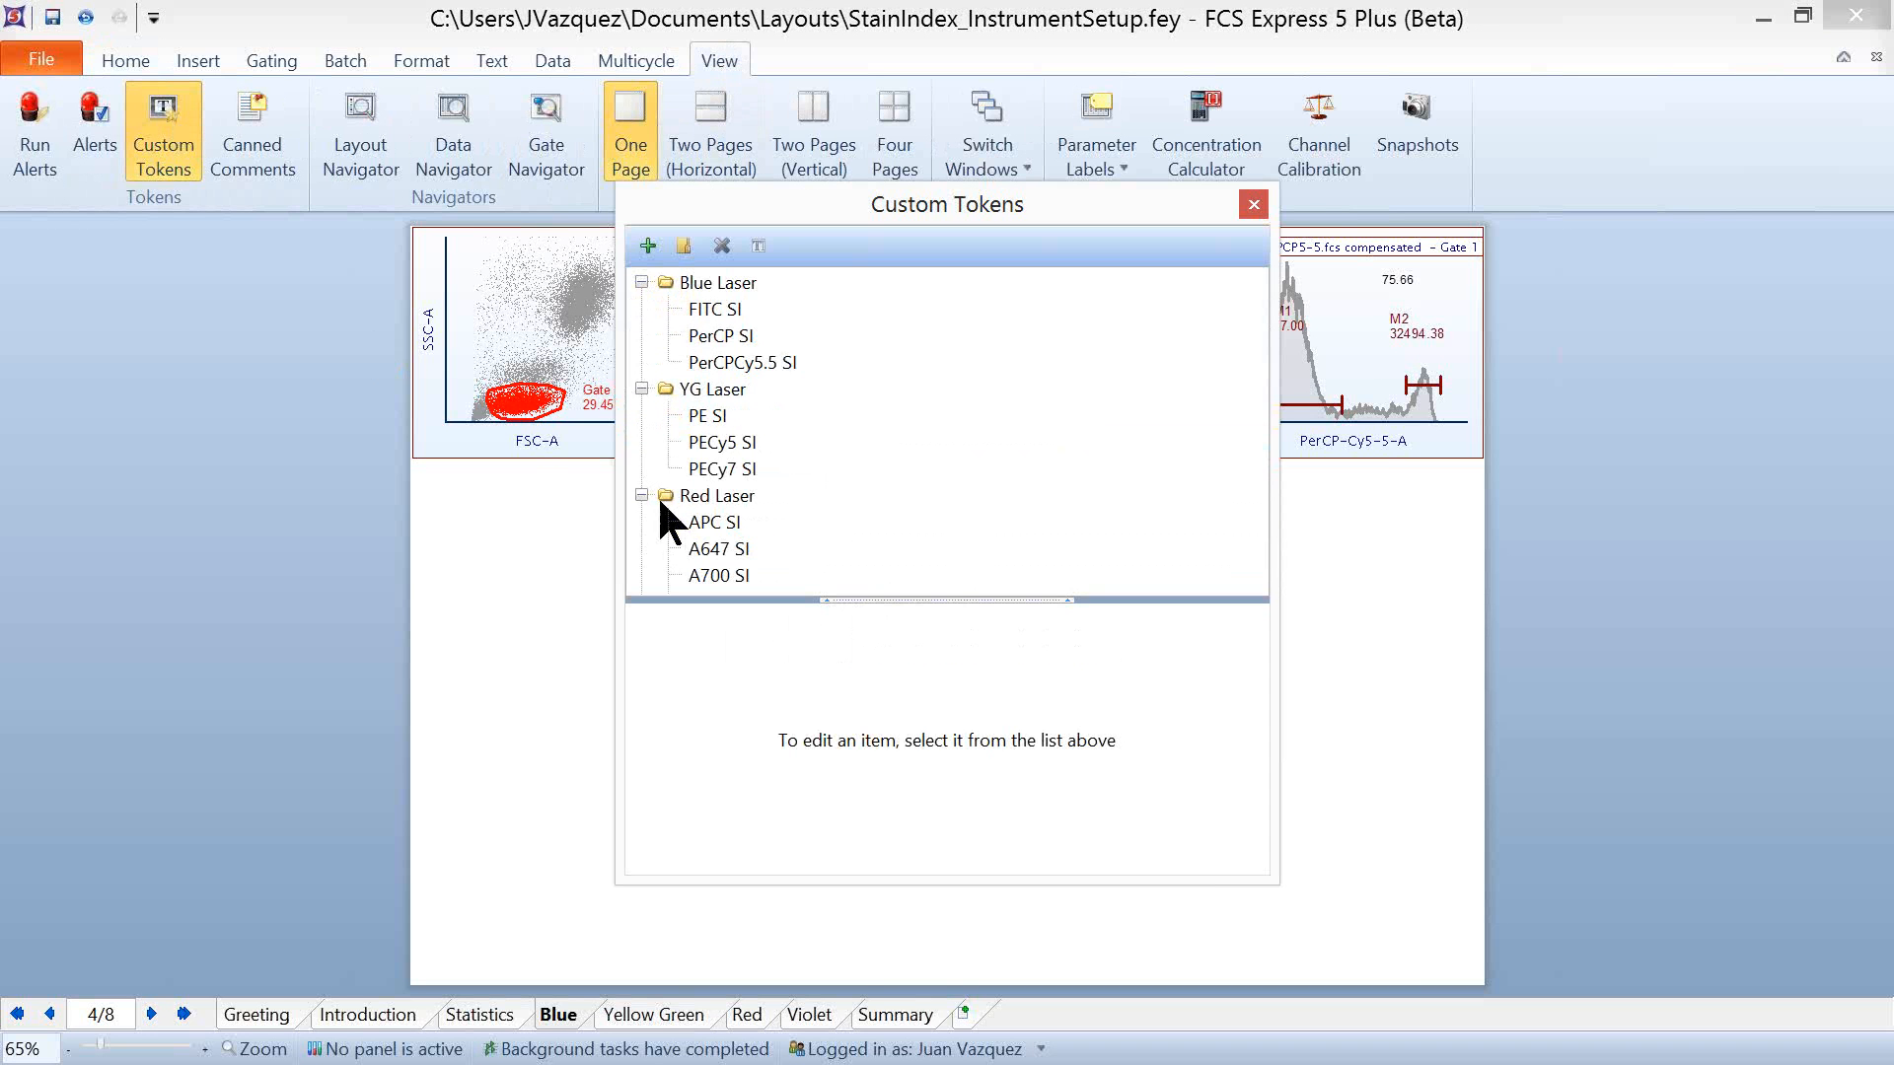
{"action": "left_click_drag", "start_coordinate": [967, 599], "coordinate": [982, 782]}
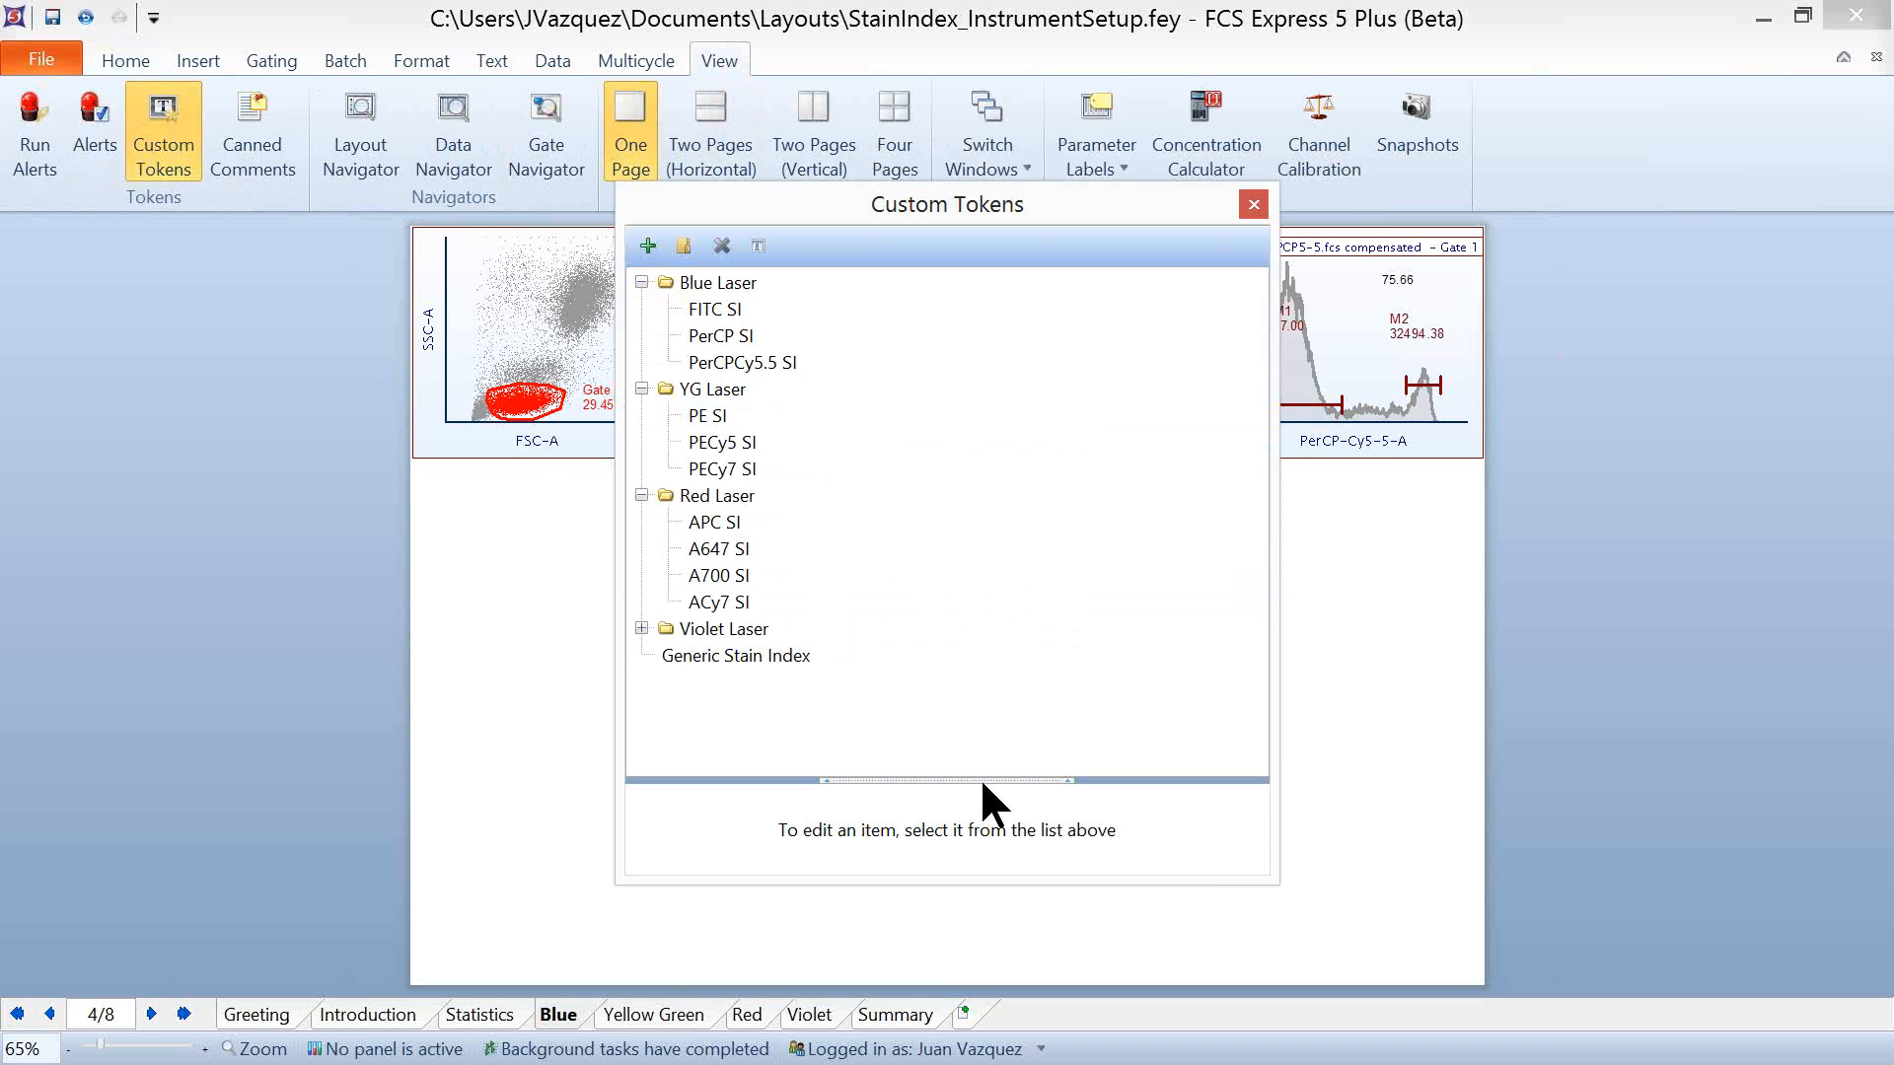
{"action": "left_click", "coordinate": [641, 628]}
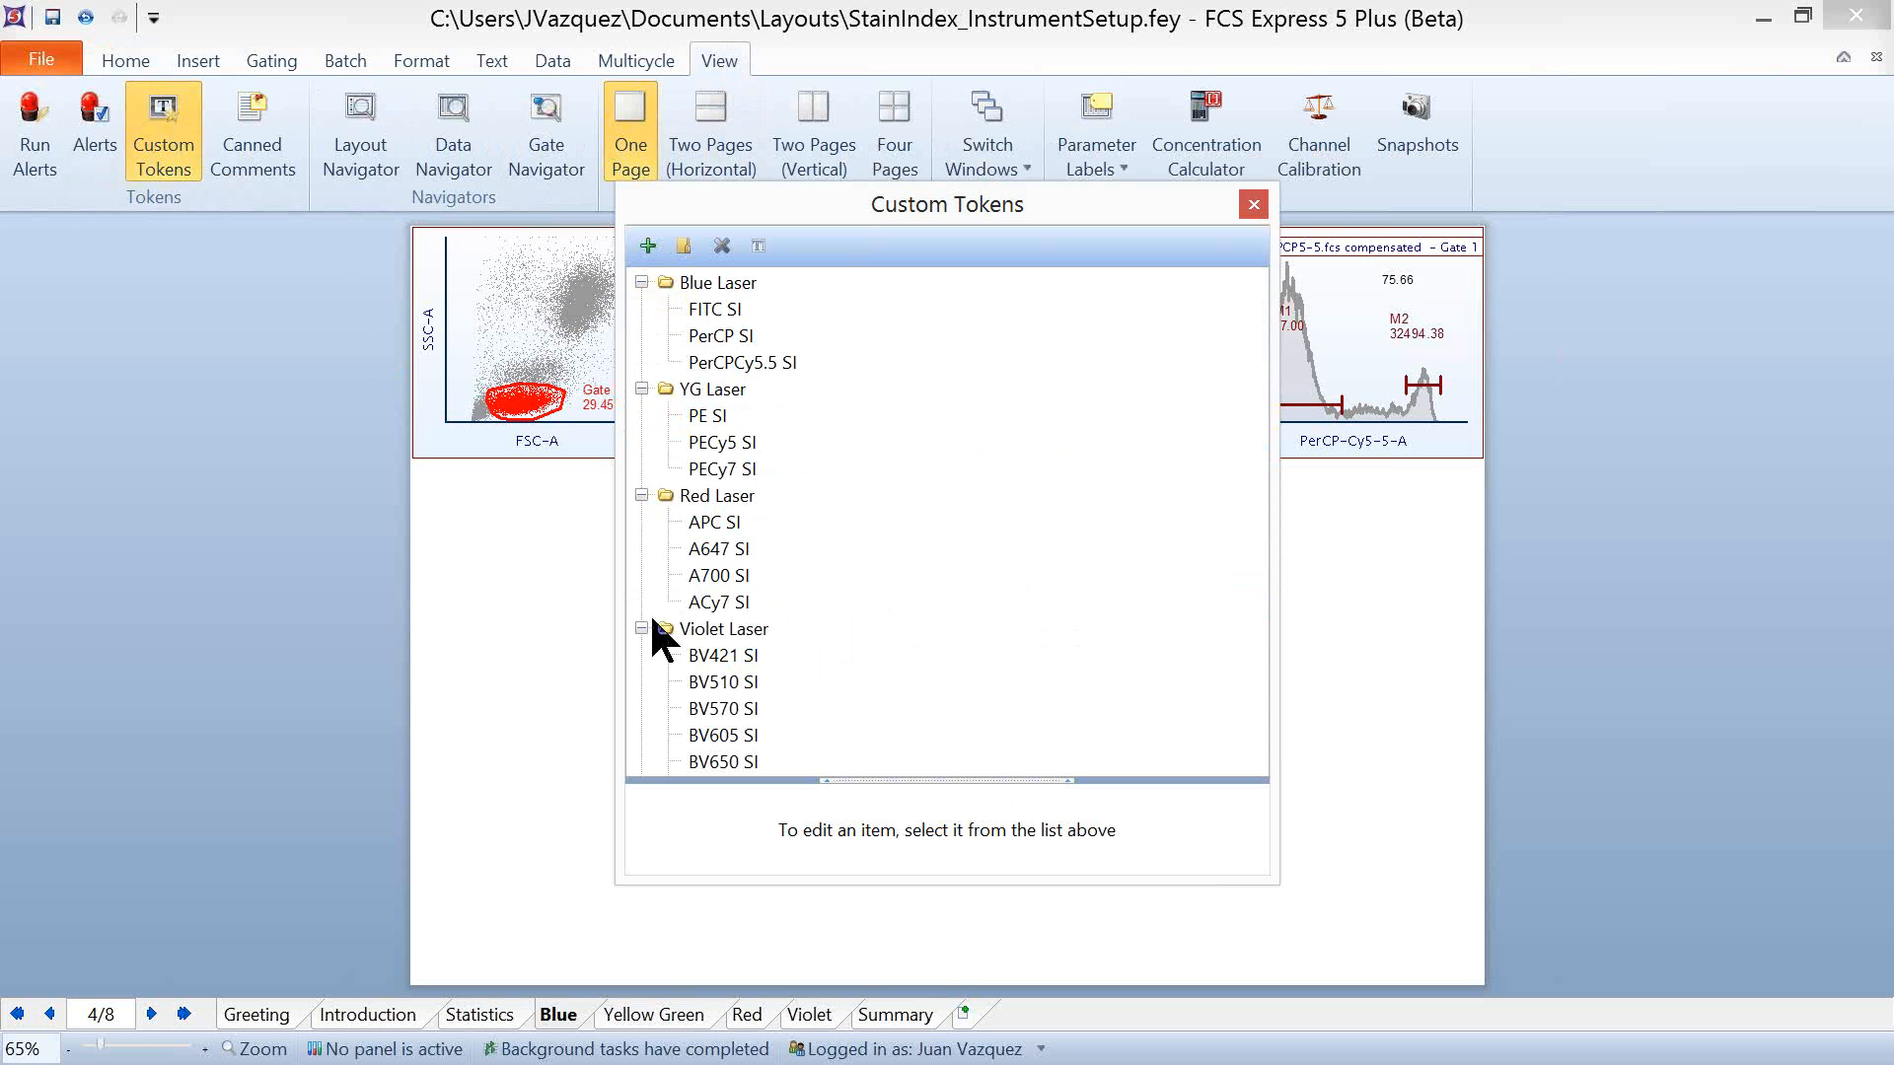
{"action": "left_click", "coordinate": [641, 283]}
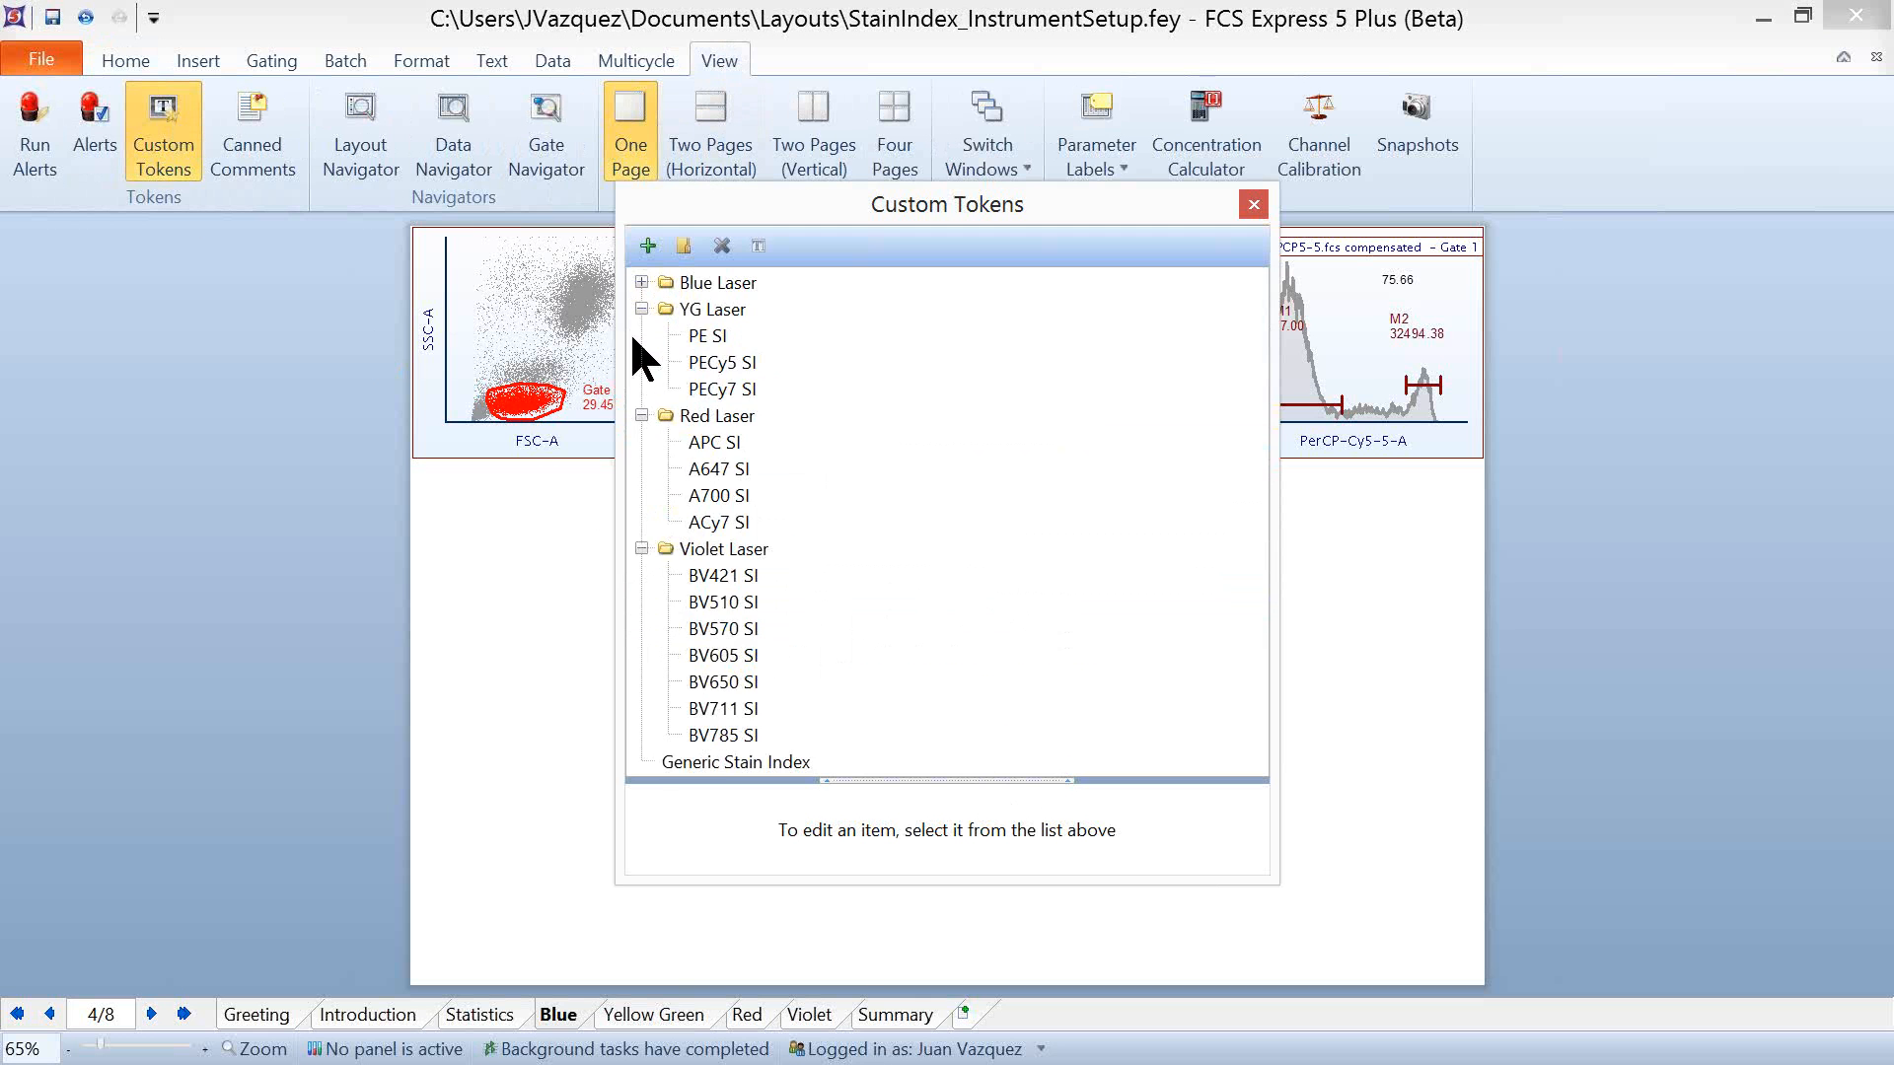
{"action": "left_click", "coordinate": [641, 308]}
{"action": "left_click", "coordinate": [641, 335]}
{"action": "left_click", "coordinate": [641, 362]}
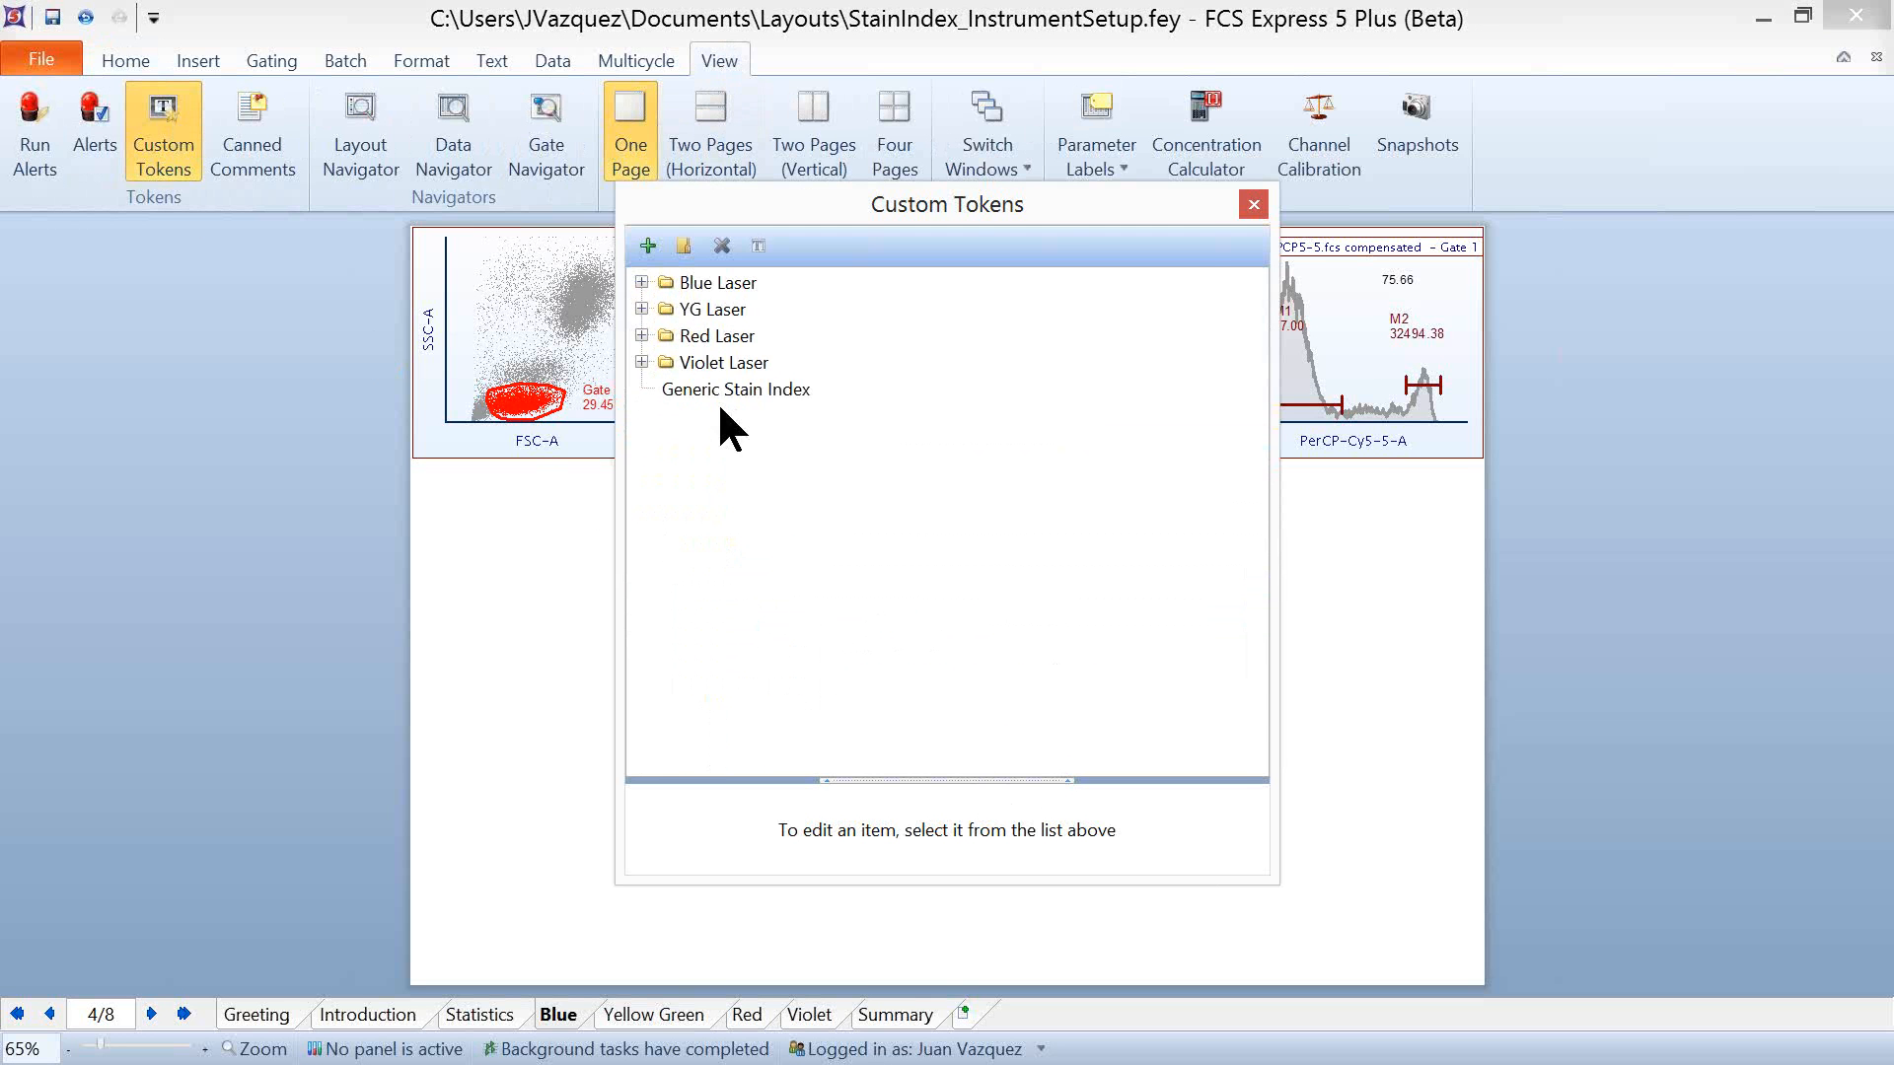
{"action": "left_click", "coordinate": [1254, 204]}
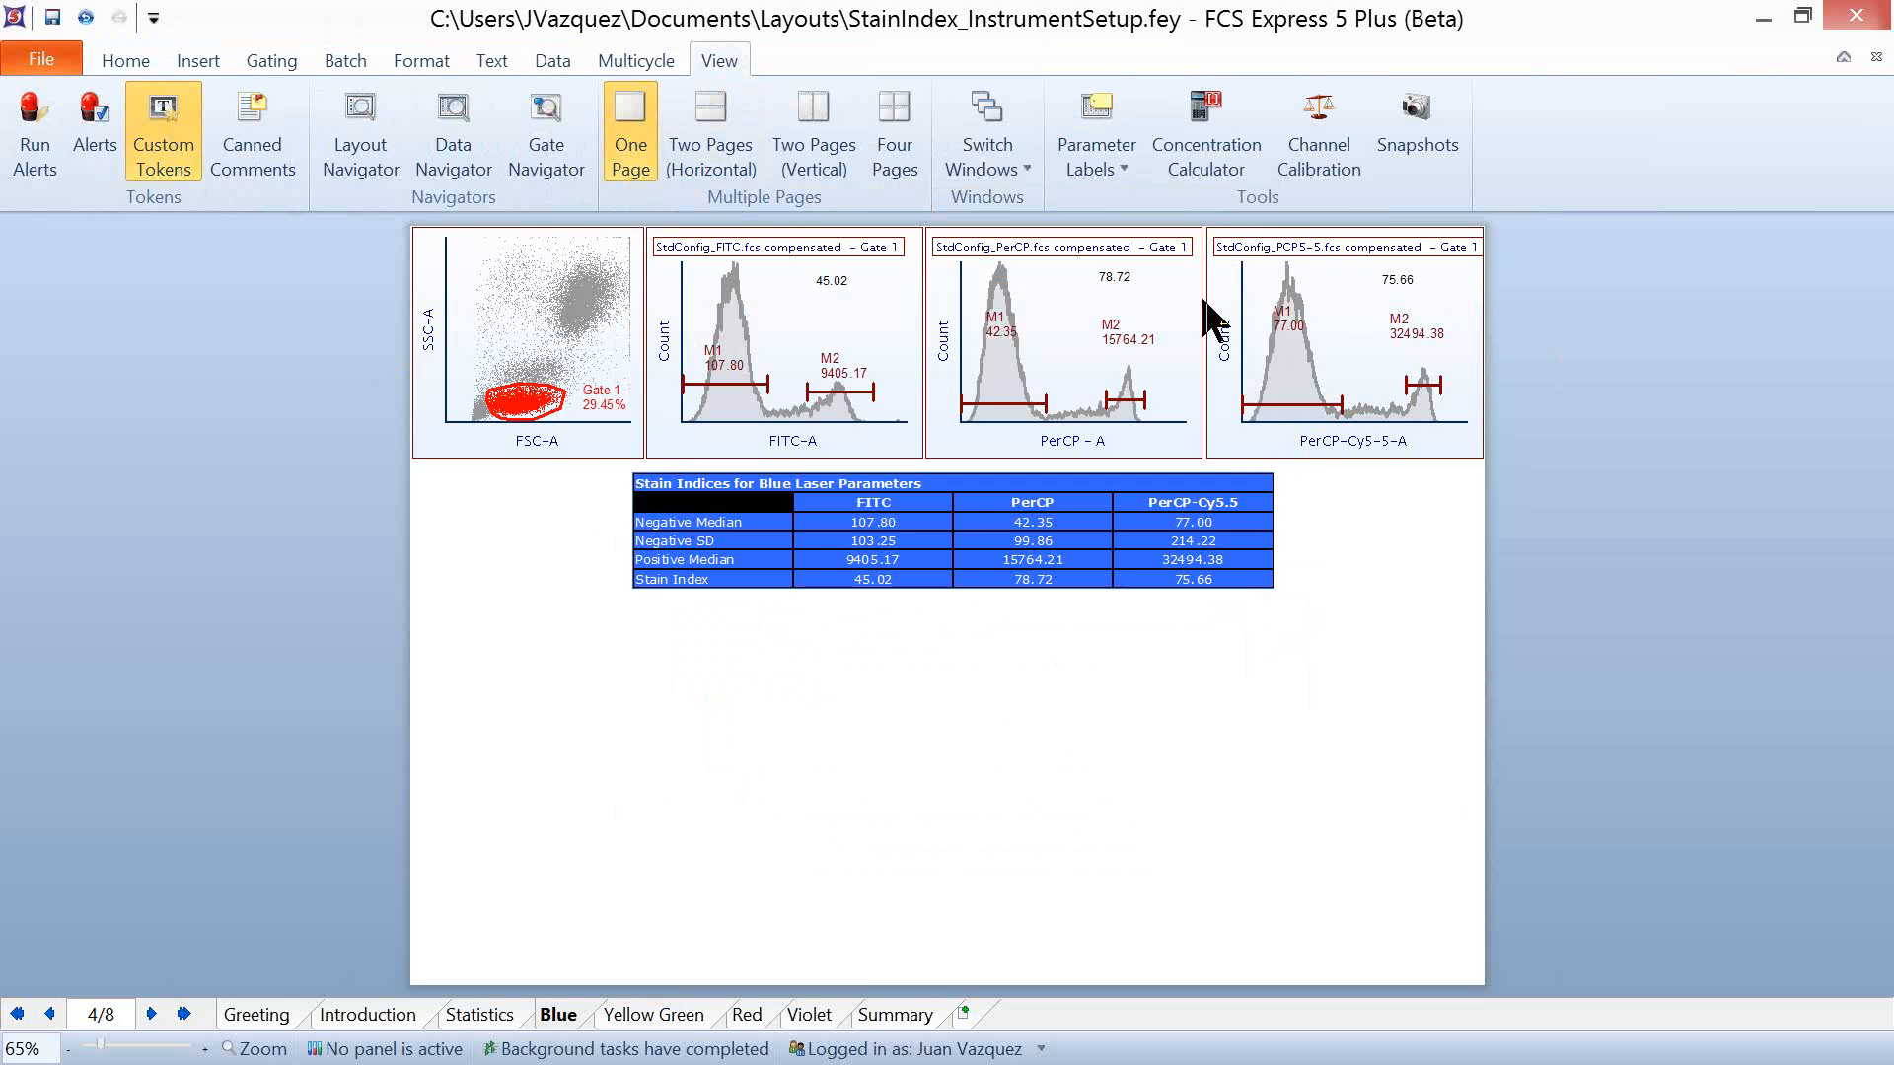
Step: Go to the Violet page and inspect the Pac Blue stain index cell in the violet laser table
{"action": "left_click", "coordinate": [809, 1014]}
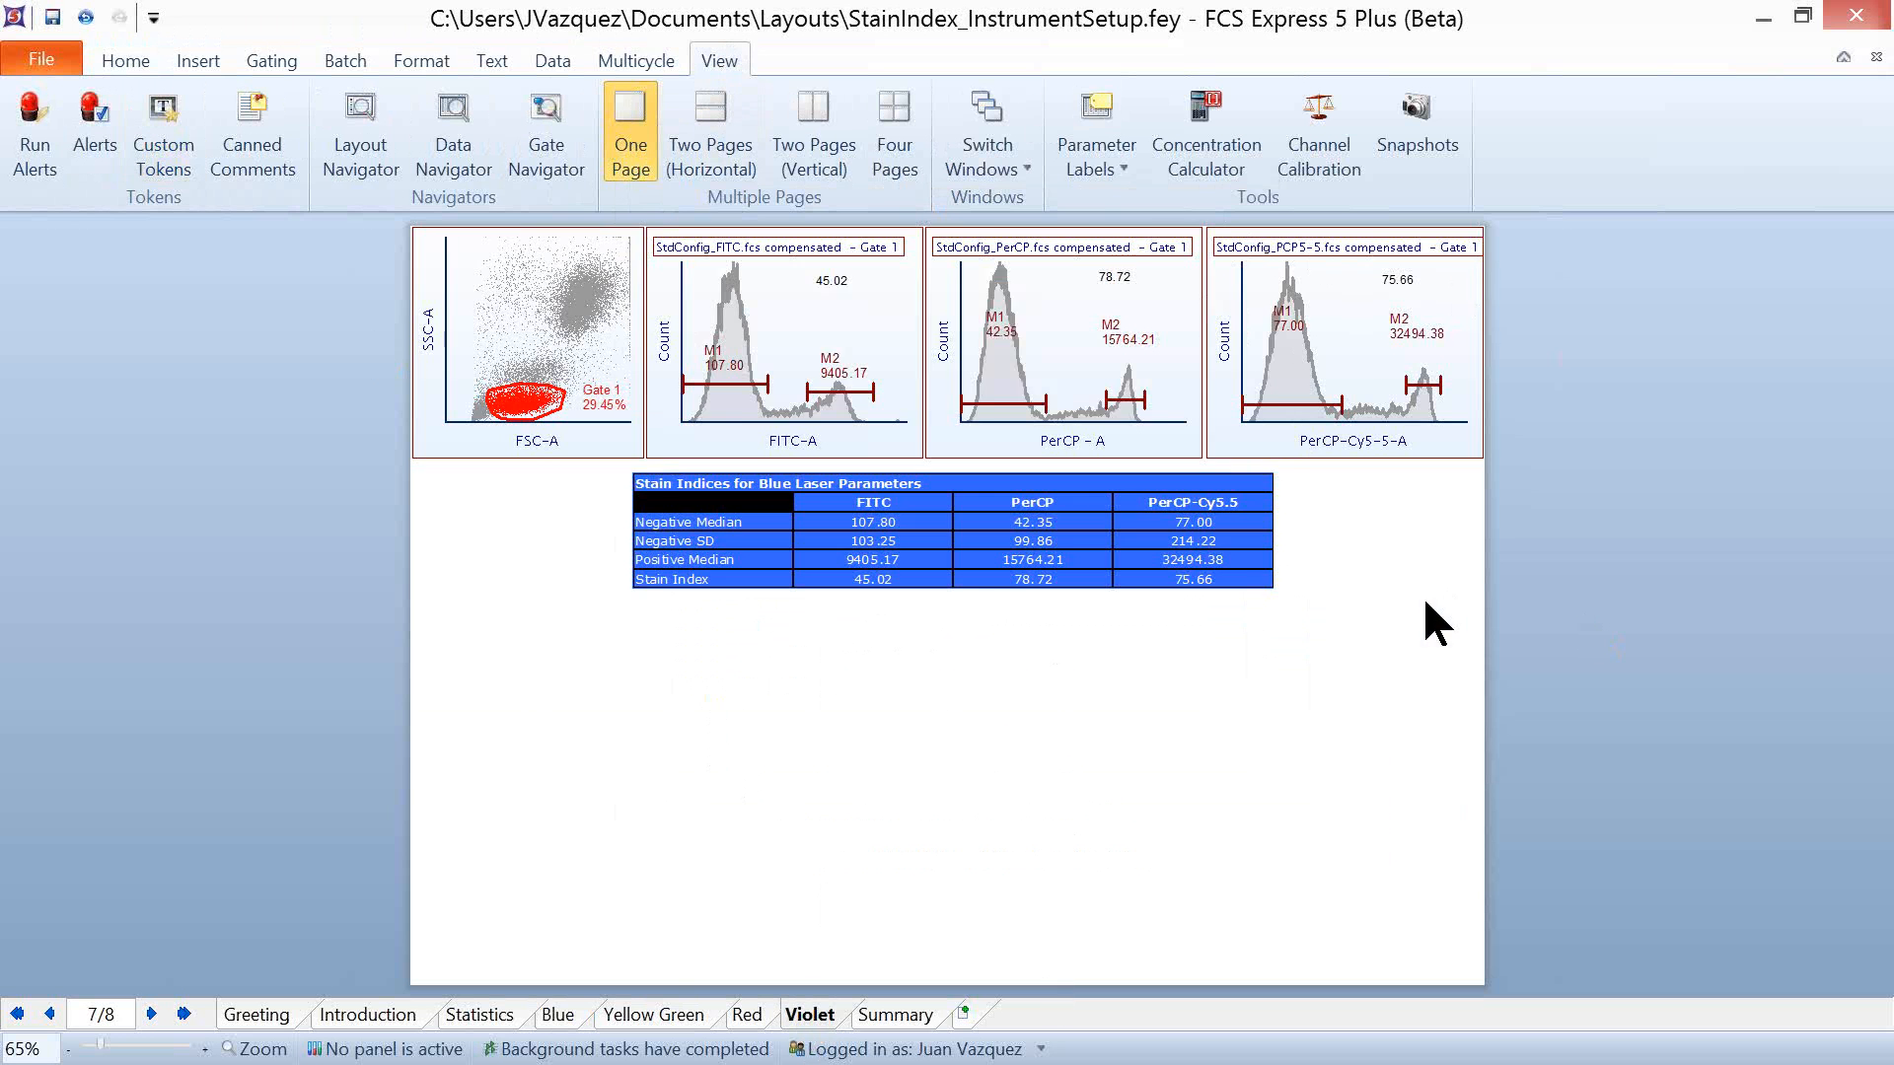
{"action": "double_click", "coordinate": [1351, 860]}
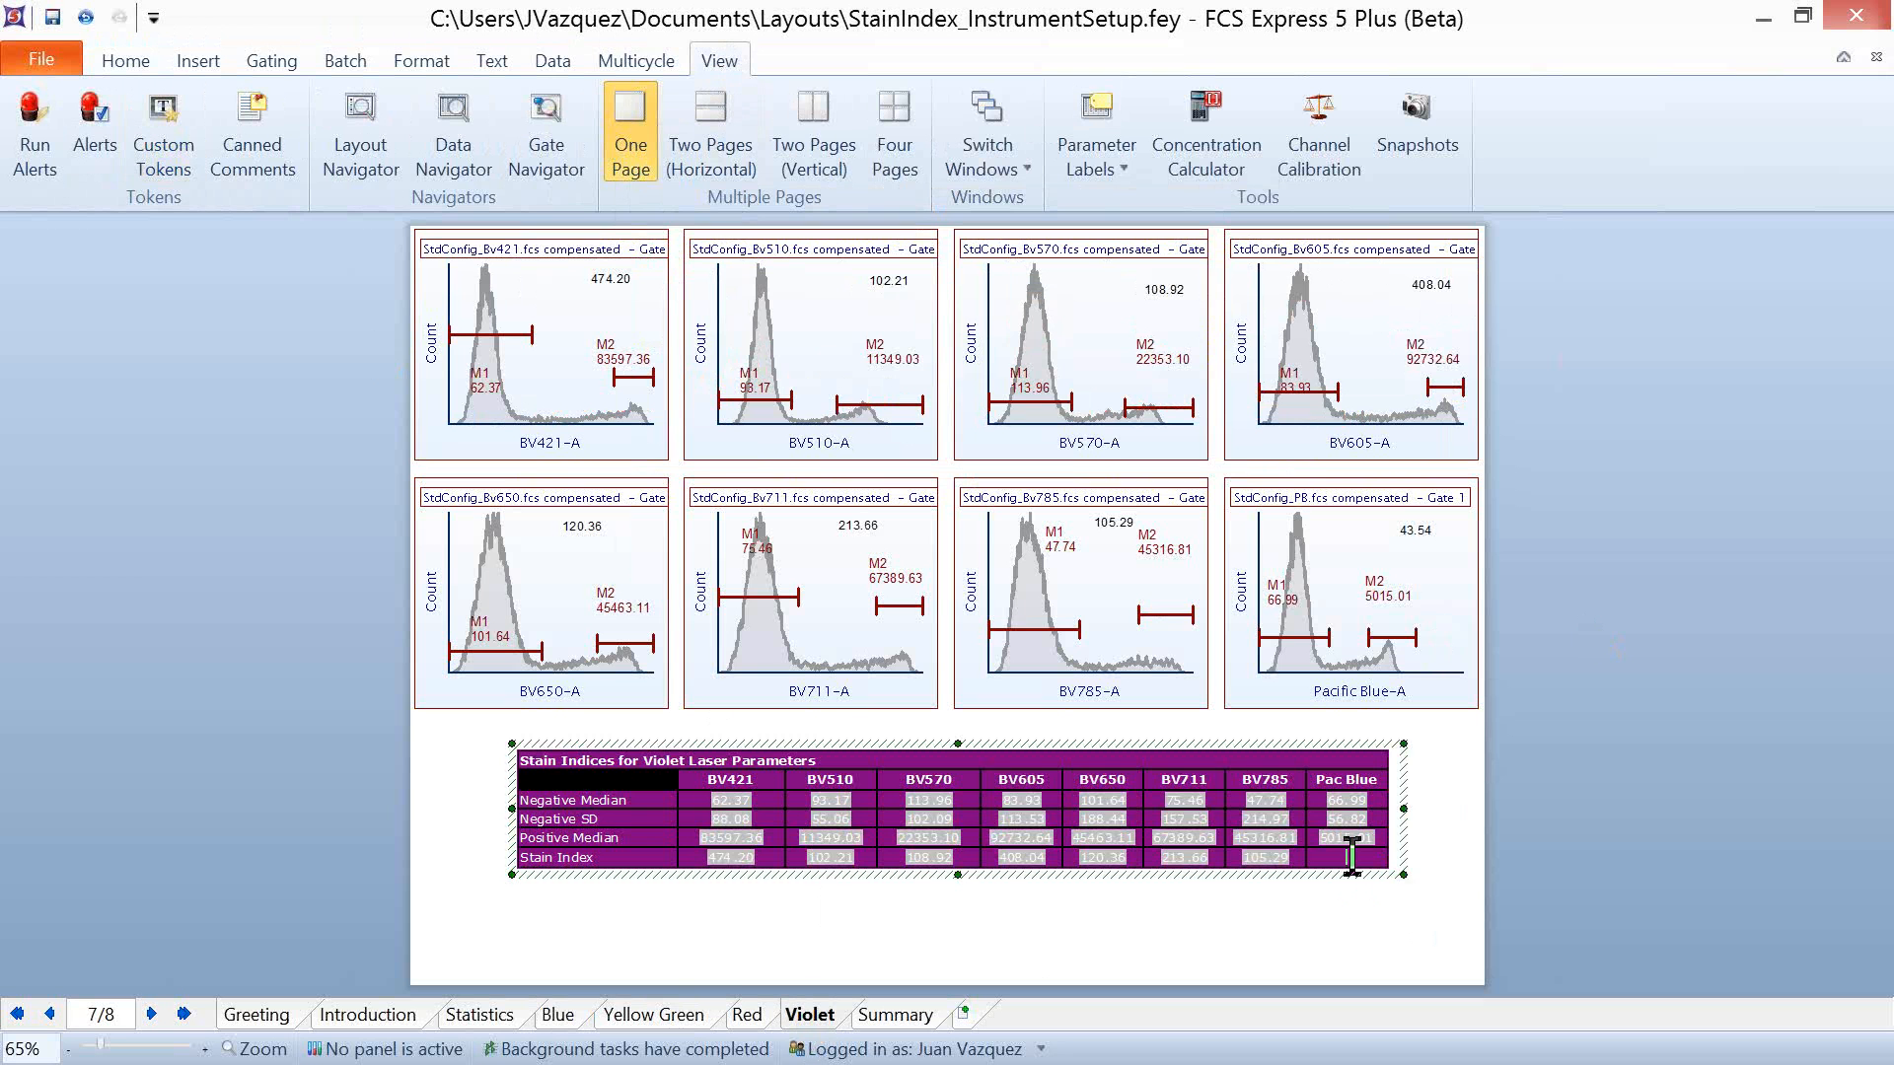
{"action": "left_click", "coordinate": [1635, 604]}
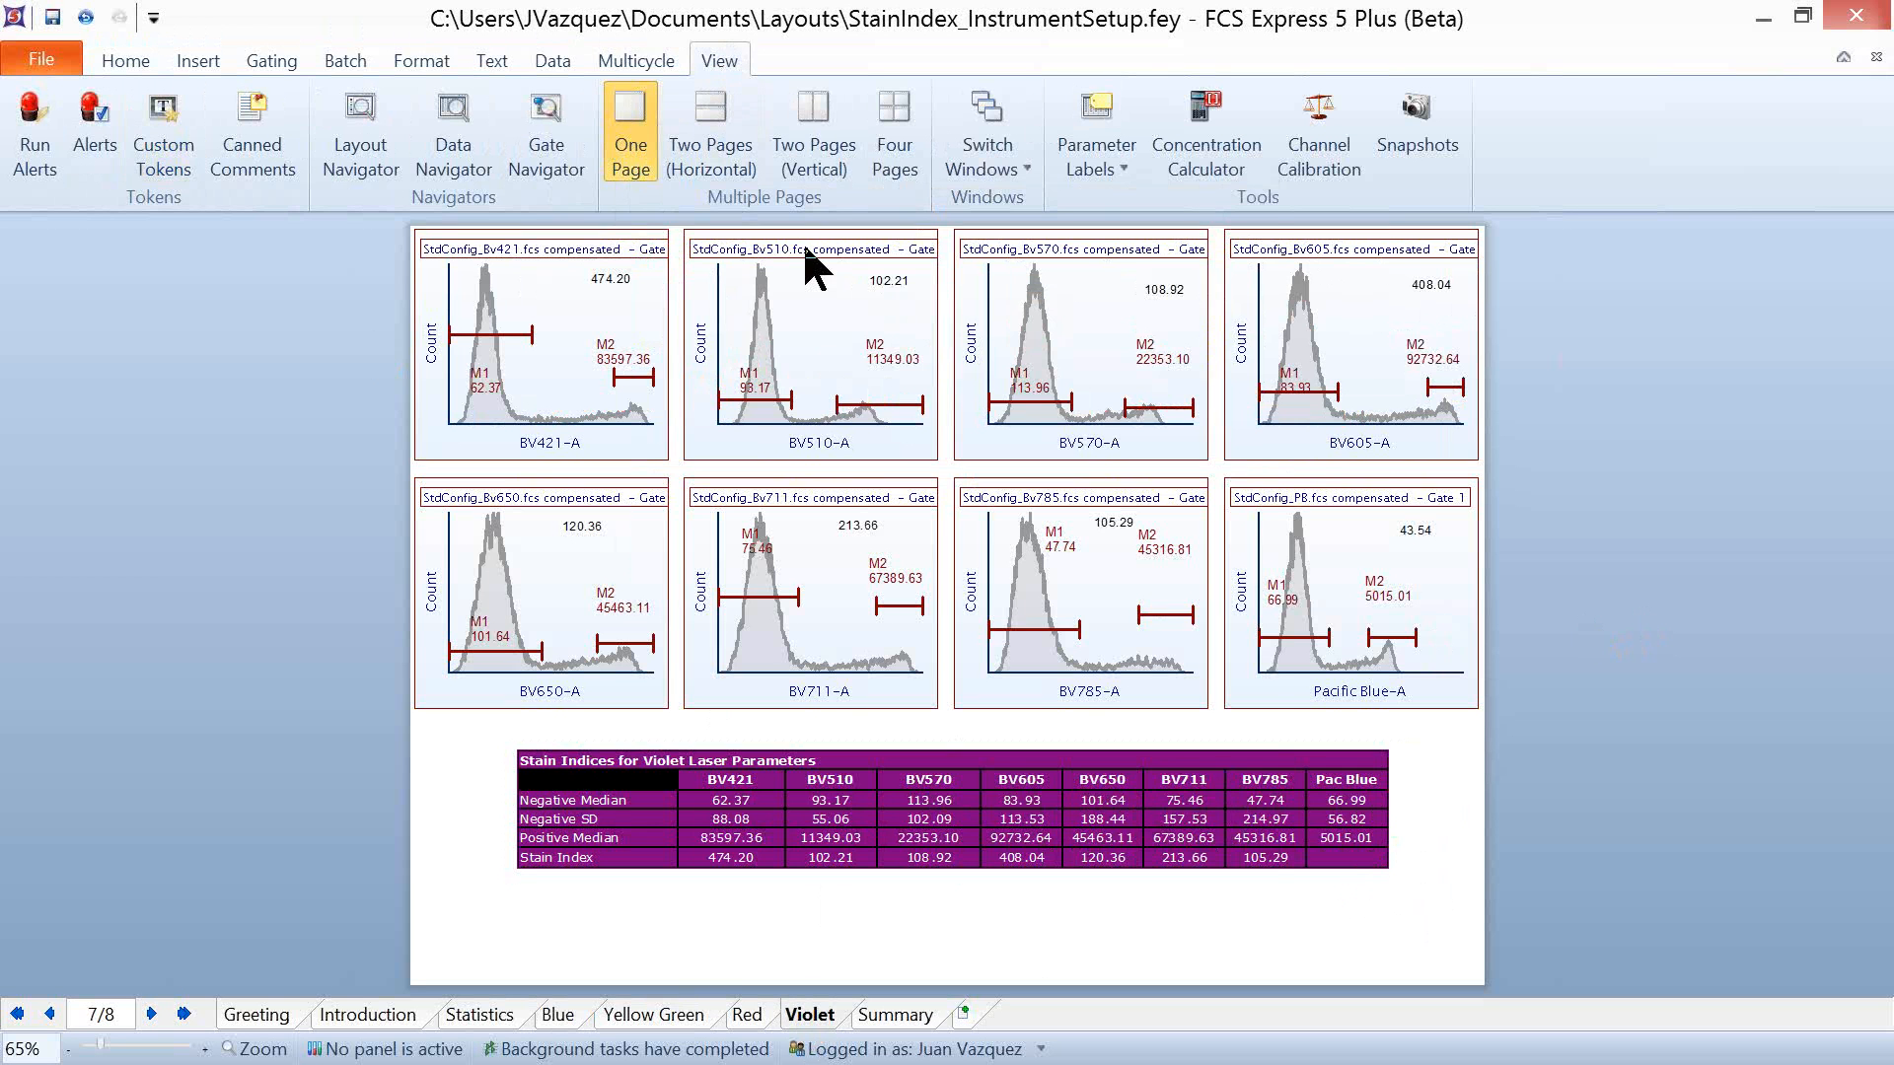
Step: Add a custom token named PacBlue SI to the Violet Laser folder of the custom tokens
{"action": "left_click", "coordinate": [163, 133]}
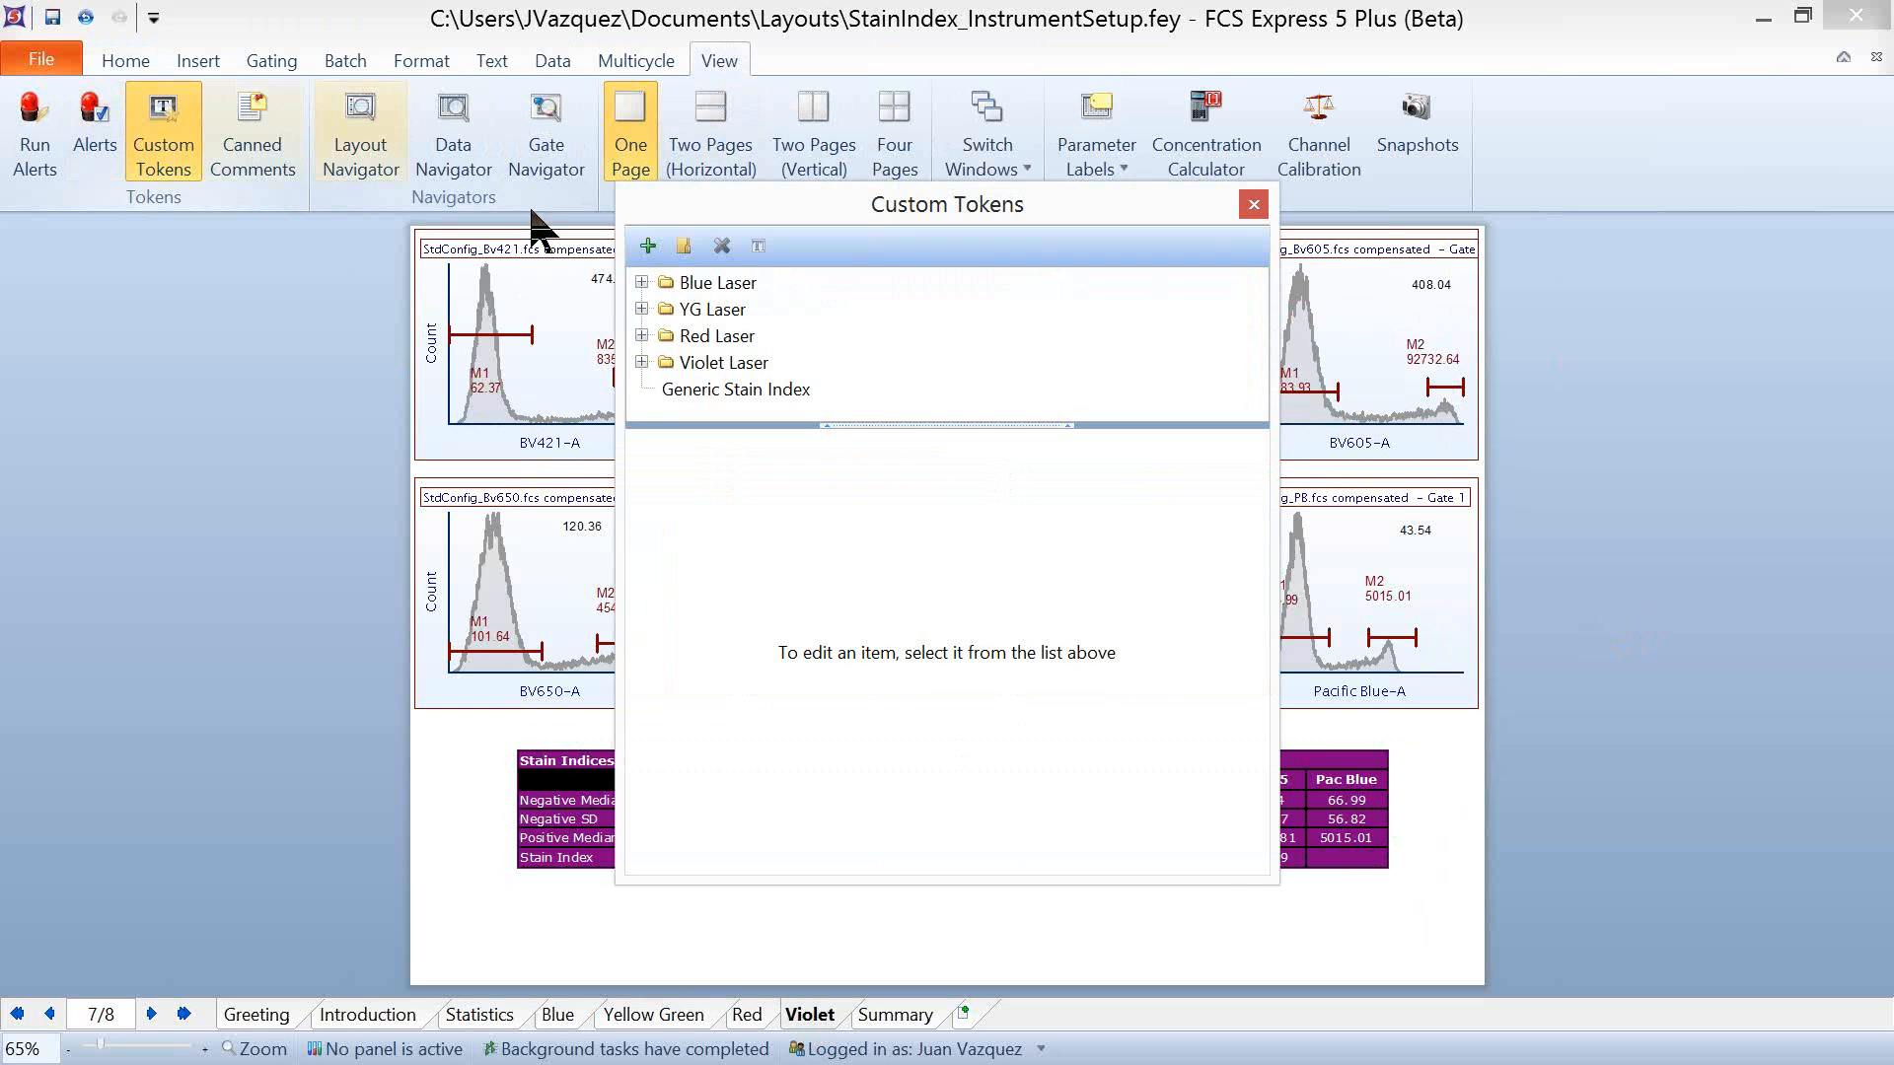
{"action": "left_click", "coordinate": [641, 362]}
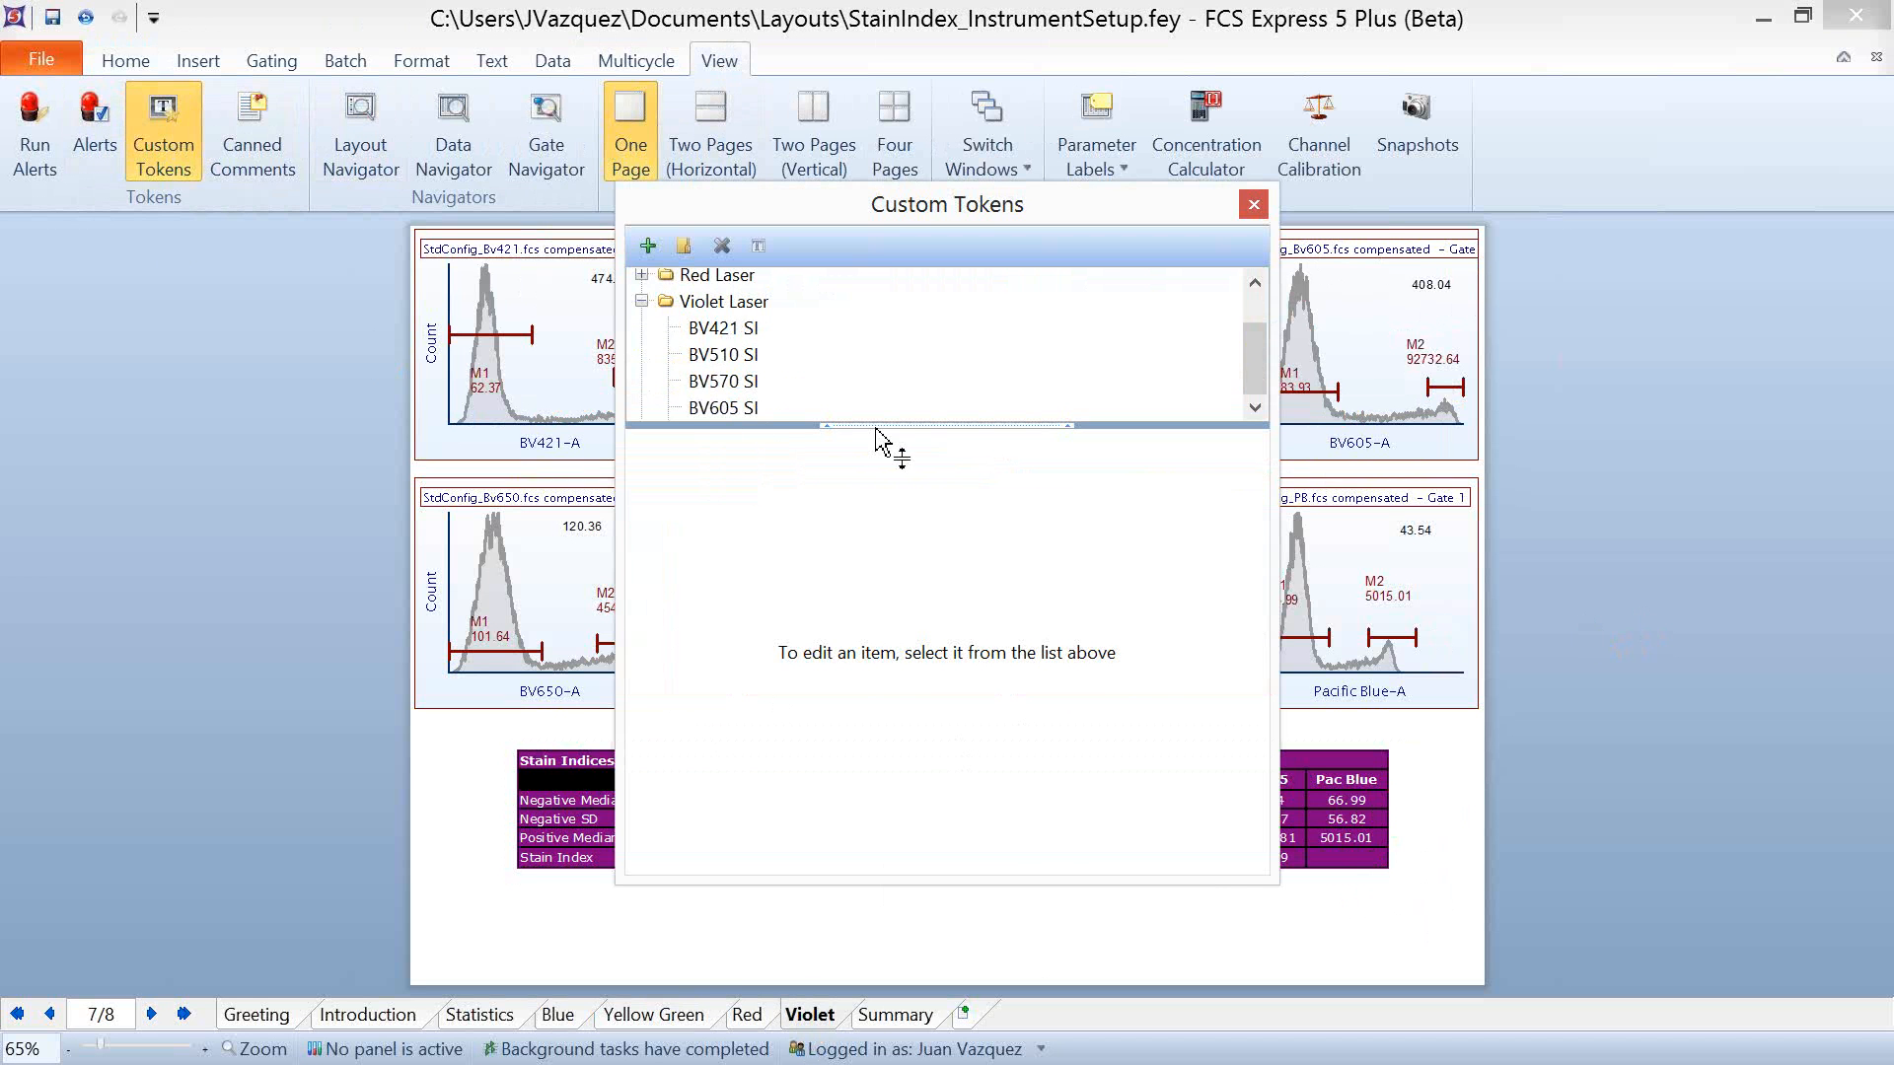
{"action": "left_click_drag", "start_coordinate": [881, 438], "coordinate": [908, 792]}
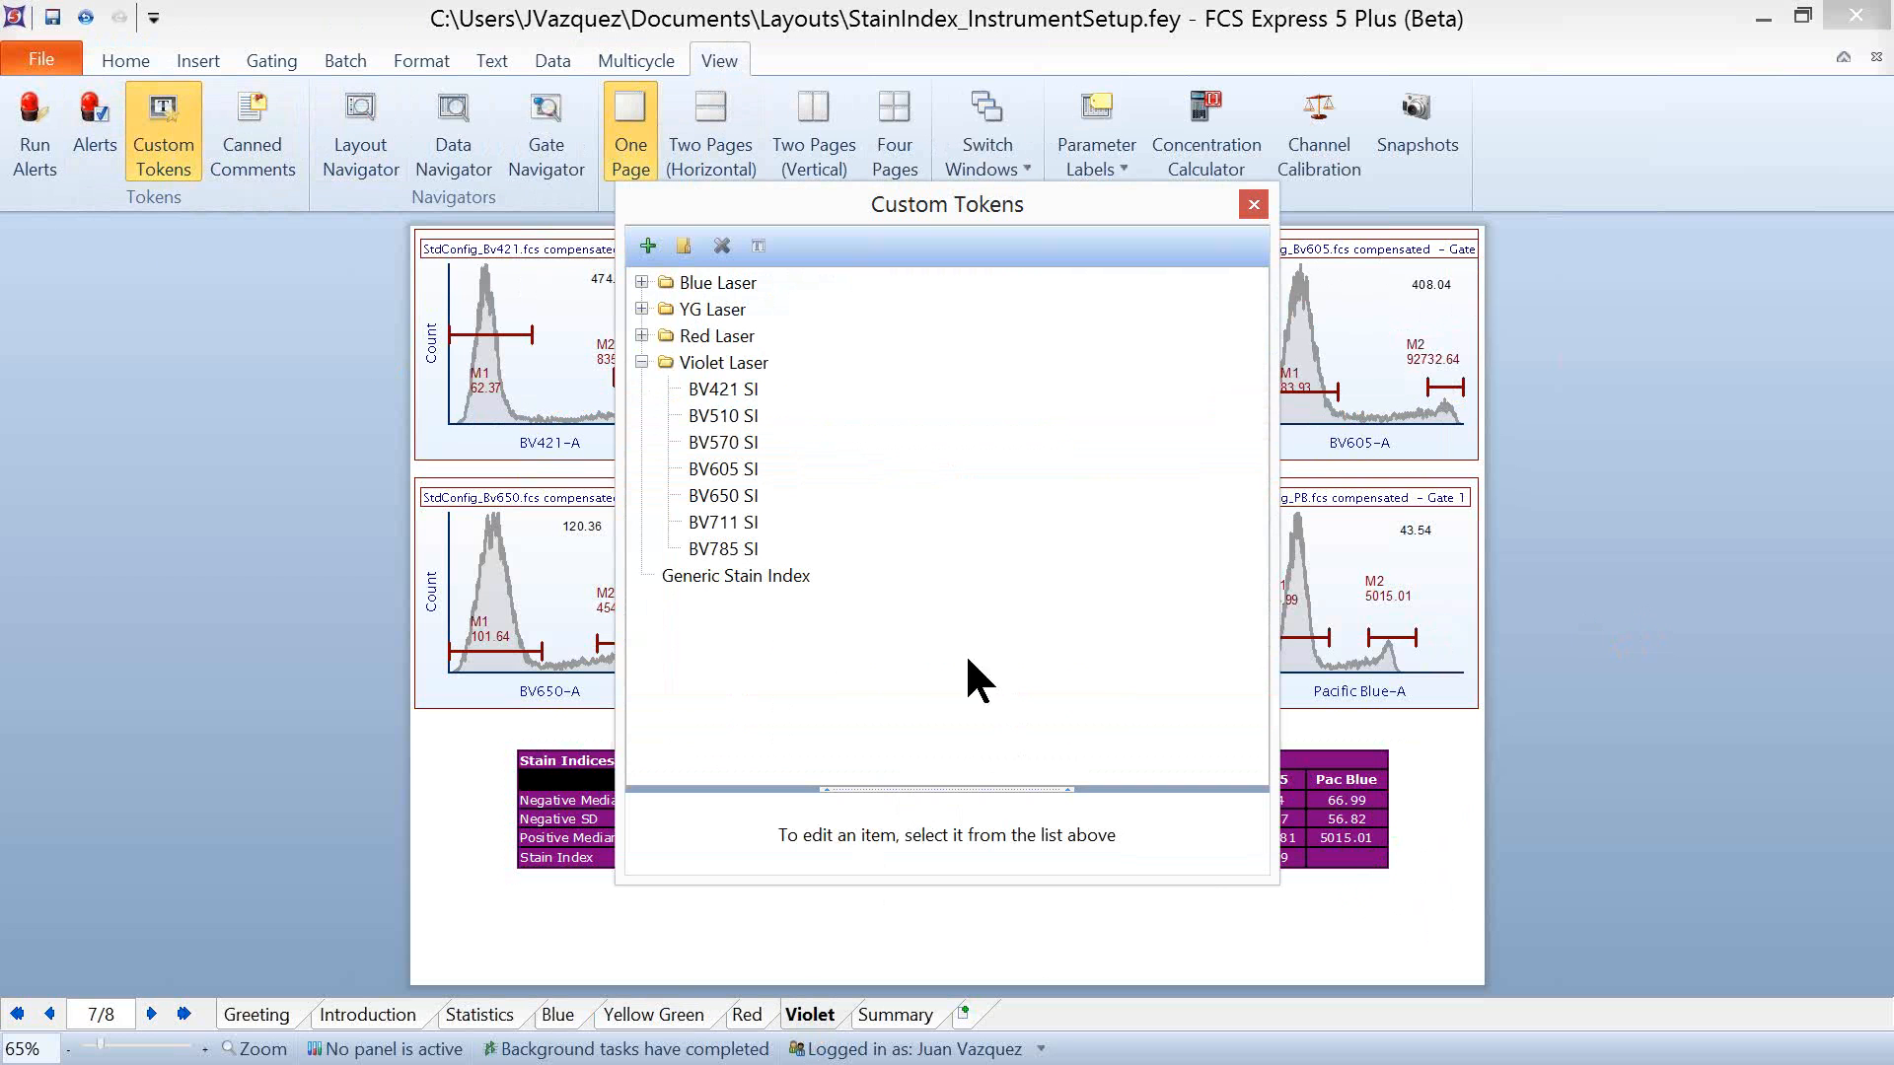
{"action": "left_click", "coordinate": [706, 365]}
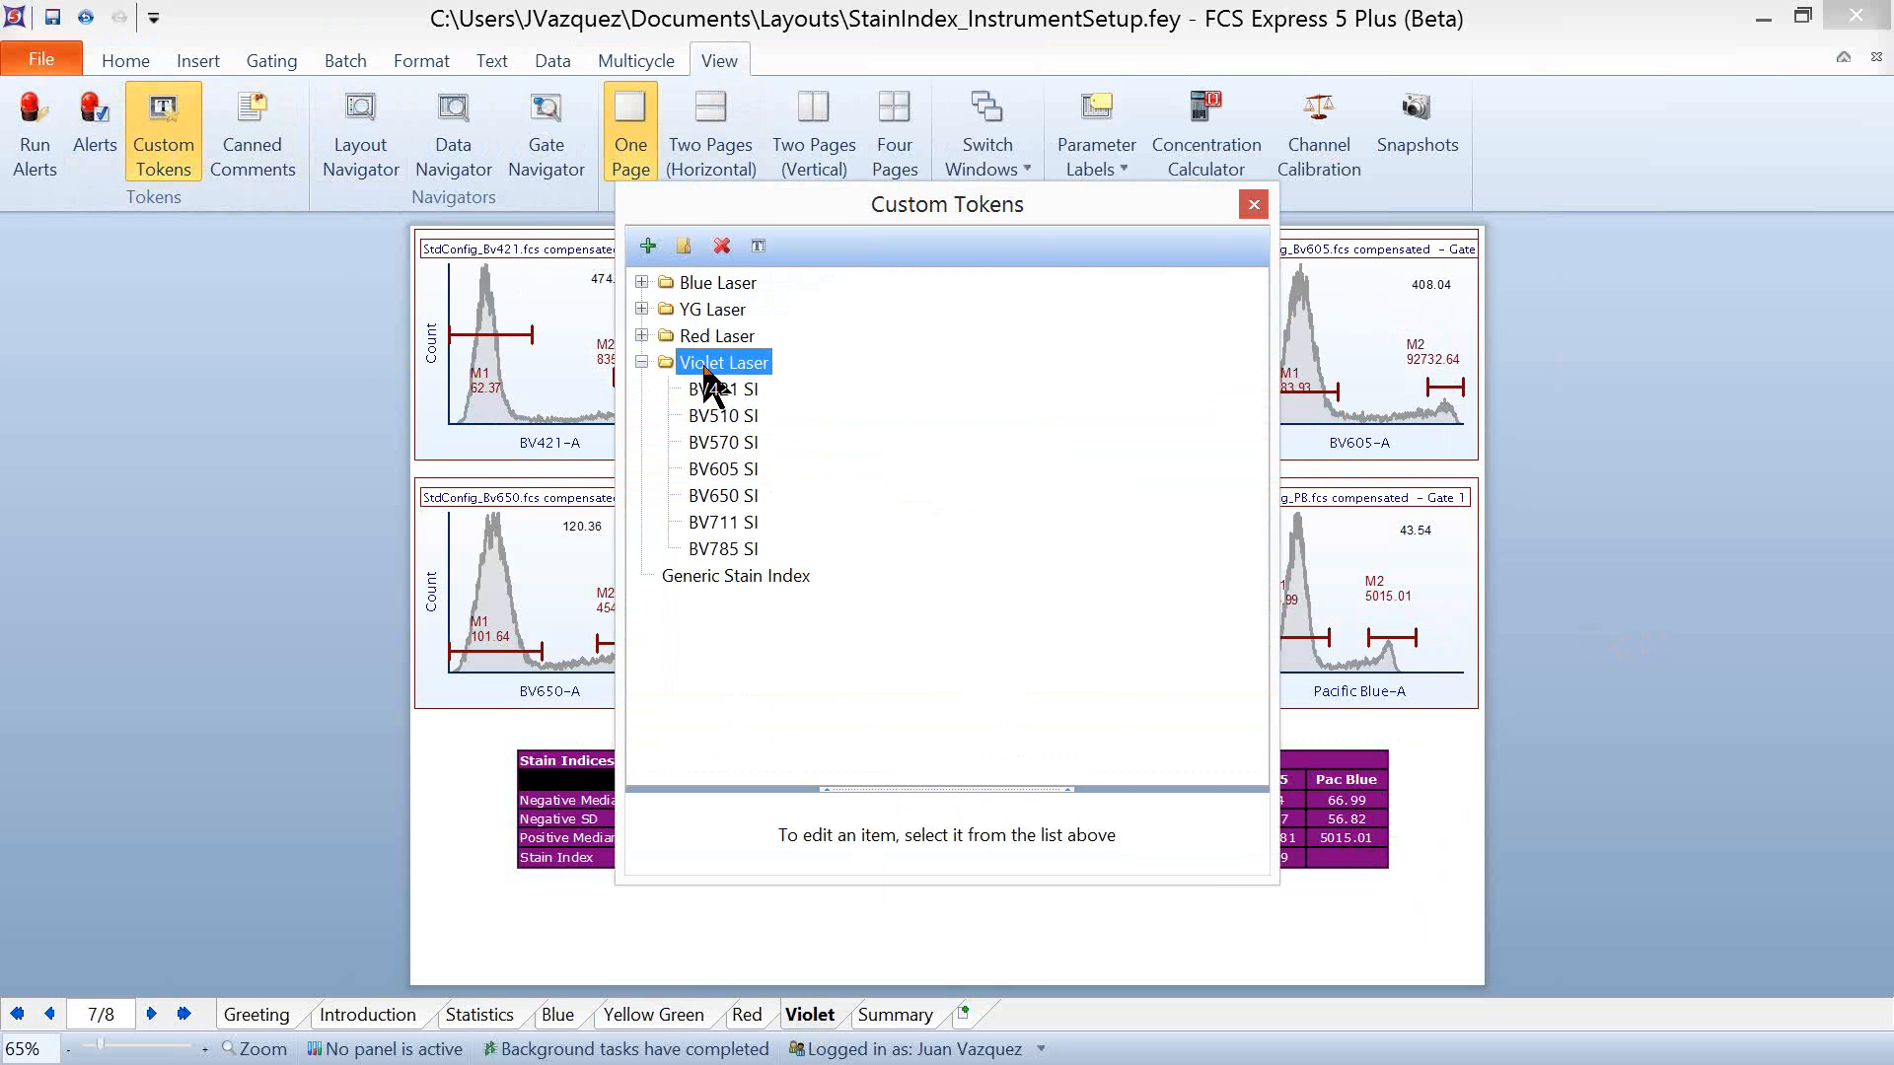
{"action": "left_click", "coordinate": [648, 246]}
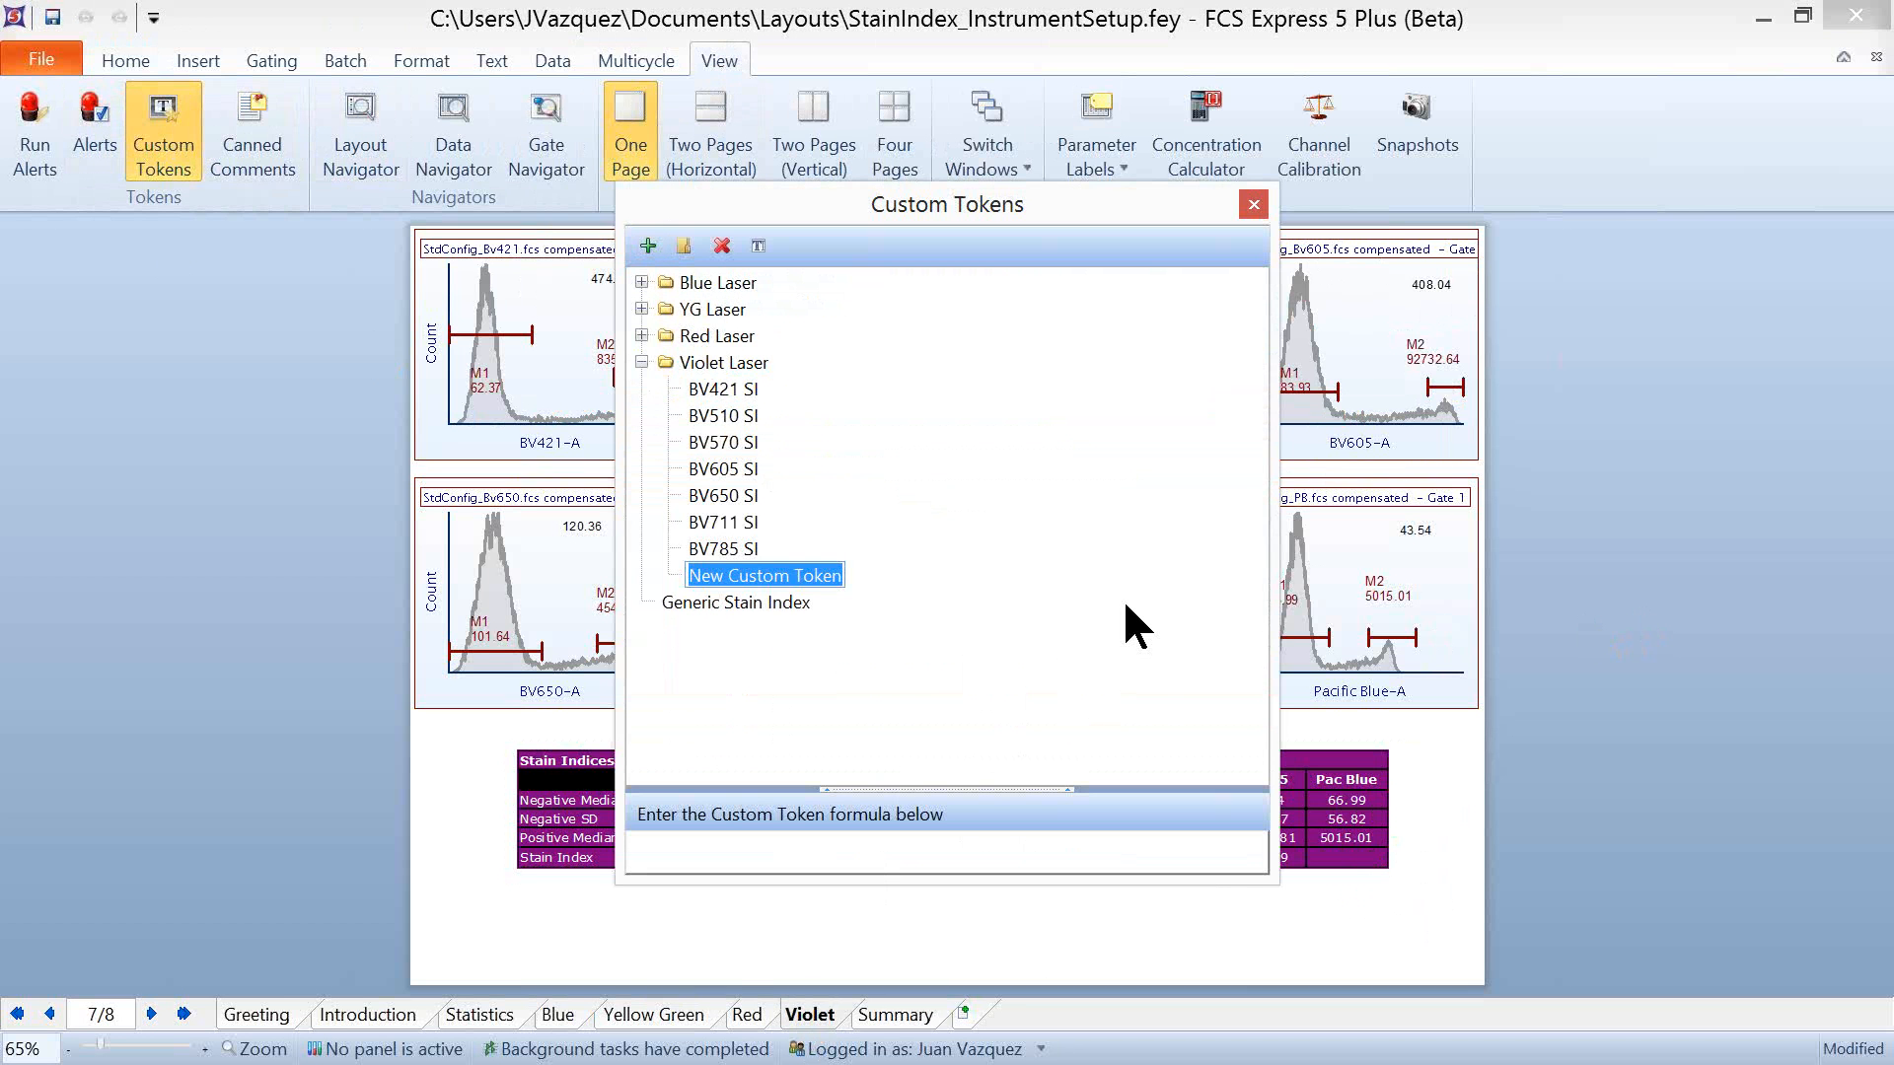
{"action": "type", "text": "PacBl"}
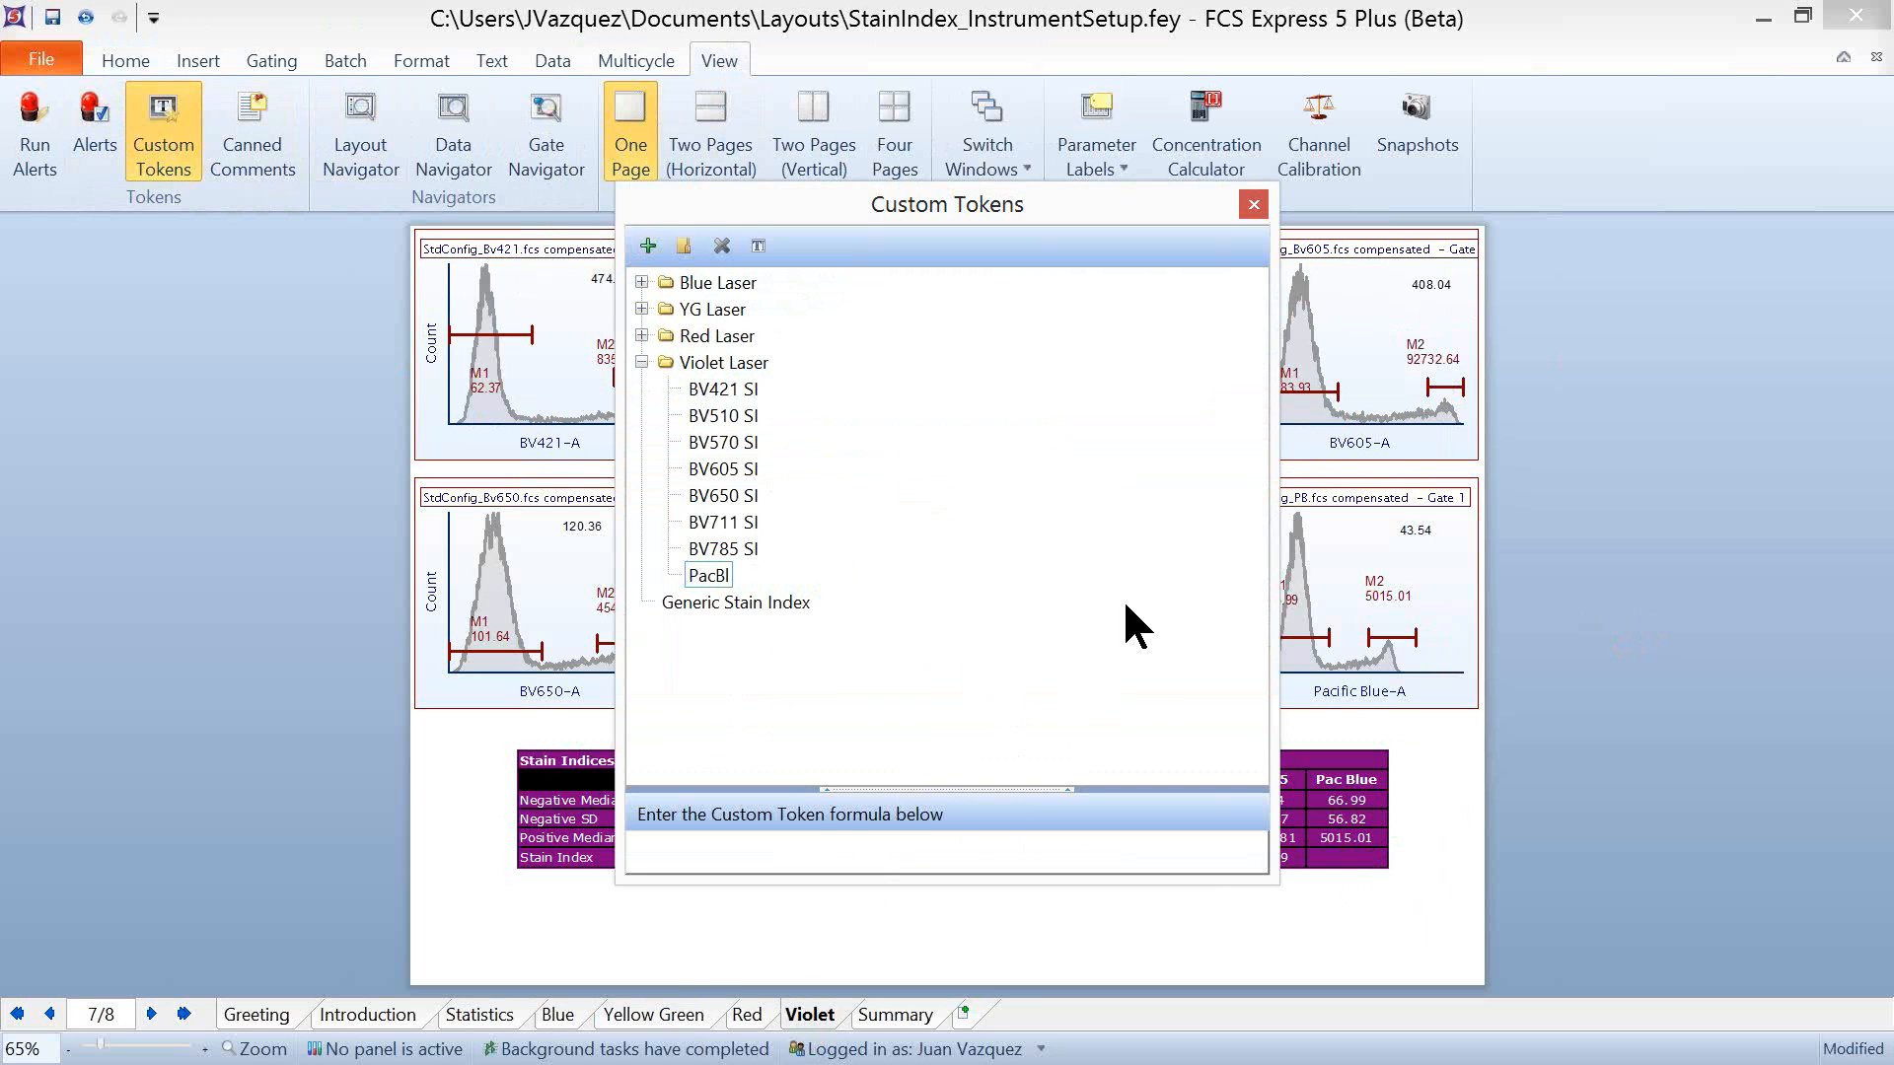
{"action": "type", "text": "ue SI"}
Step: Start the PacBlue SI formula with the StainIndex statistics function and clear its placeholder arguments, leaving =StainIndex()
{"action": "left_click_drag", "start_coordinate": [953, 789], "coordinate": [956, 624]}
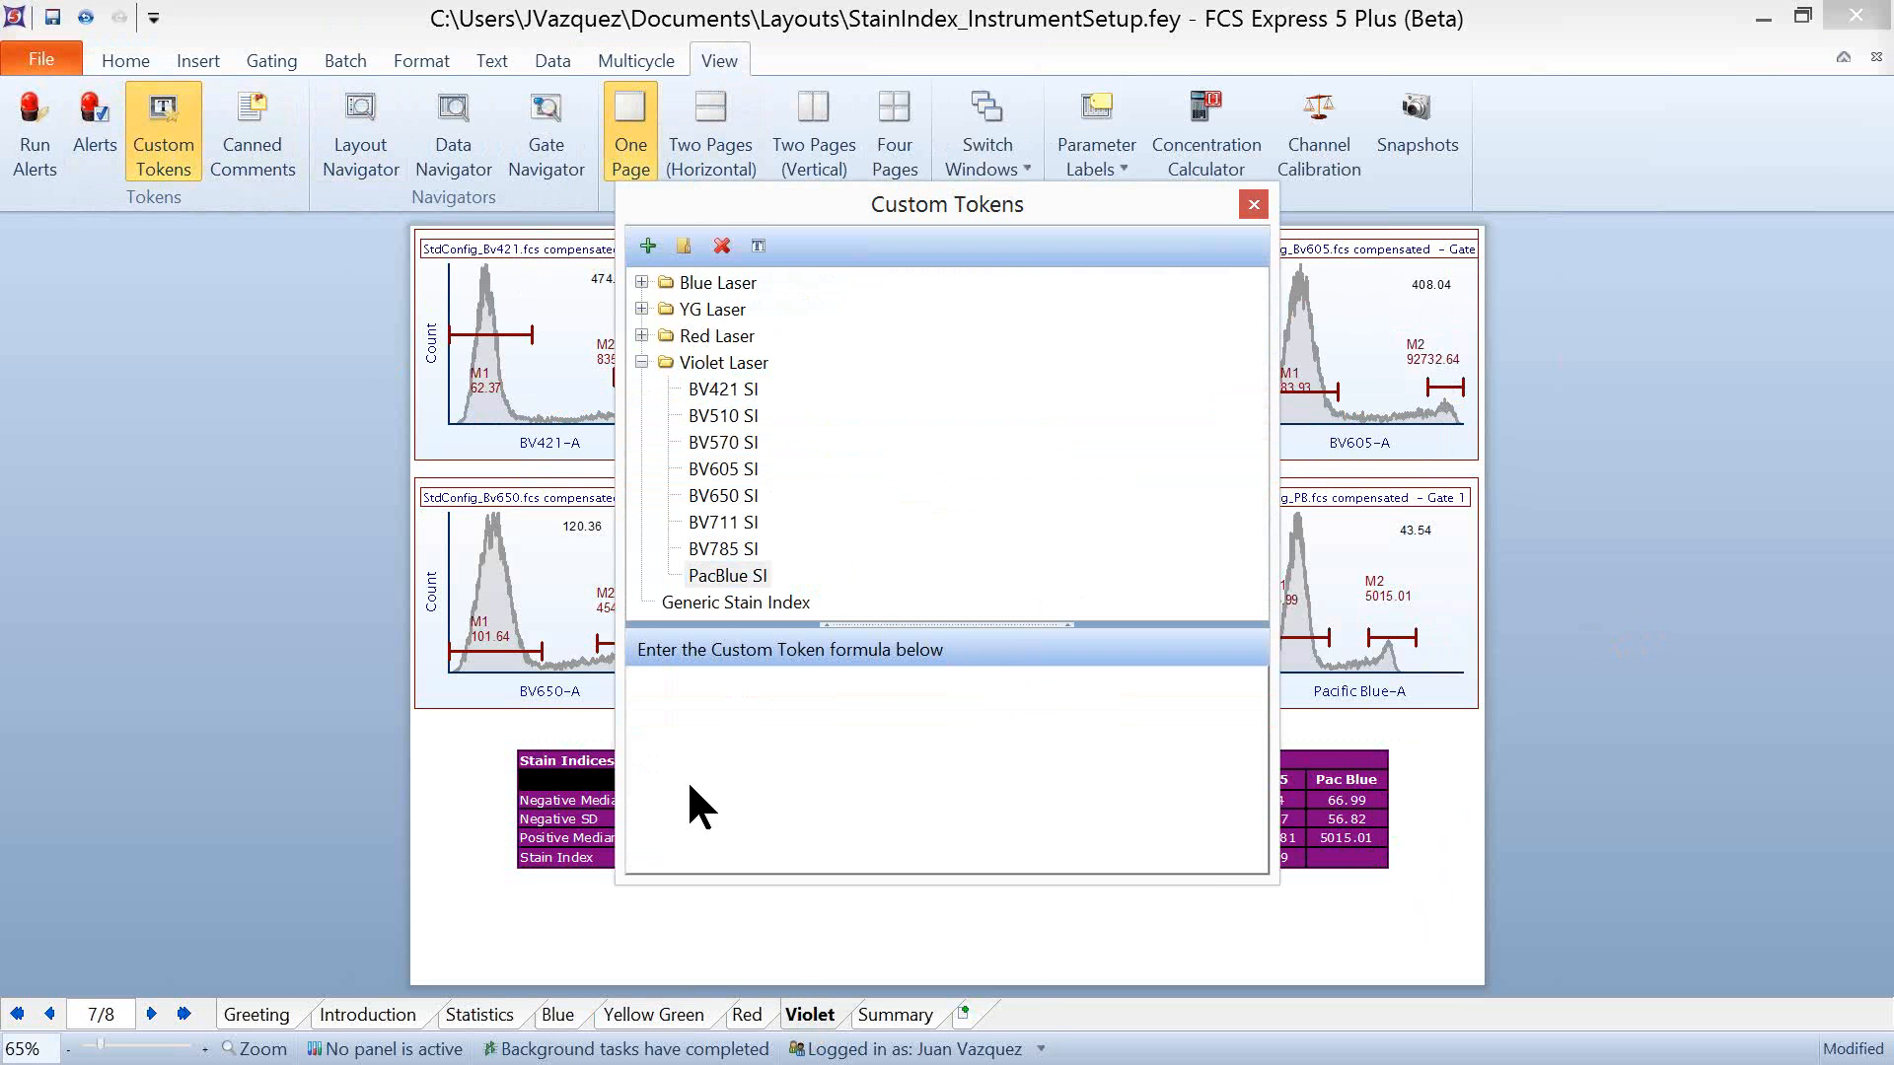
{"action": "left_click", "coordinate": [711, 733]}
{"action": "type", "text": "="}
{"action": "right_click", "coordinate": [688, 708]}
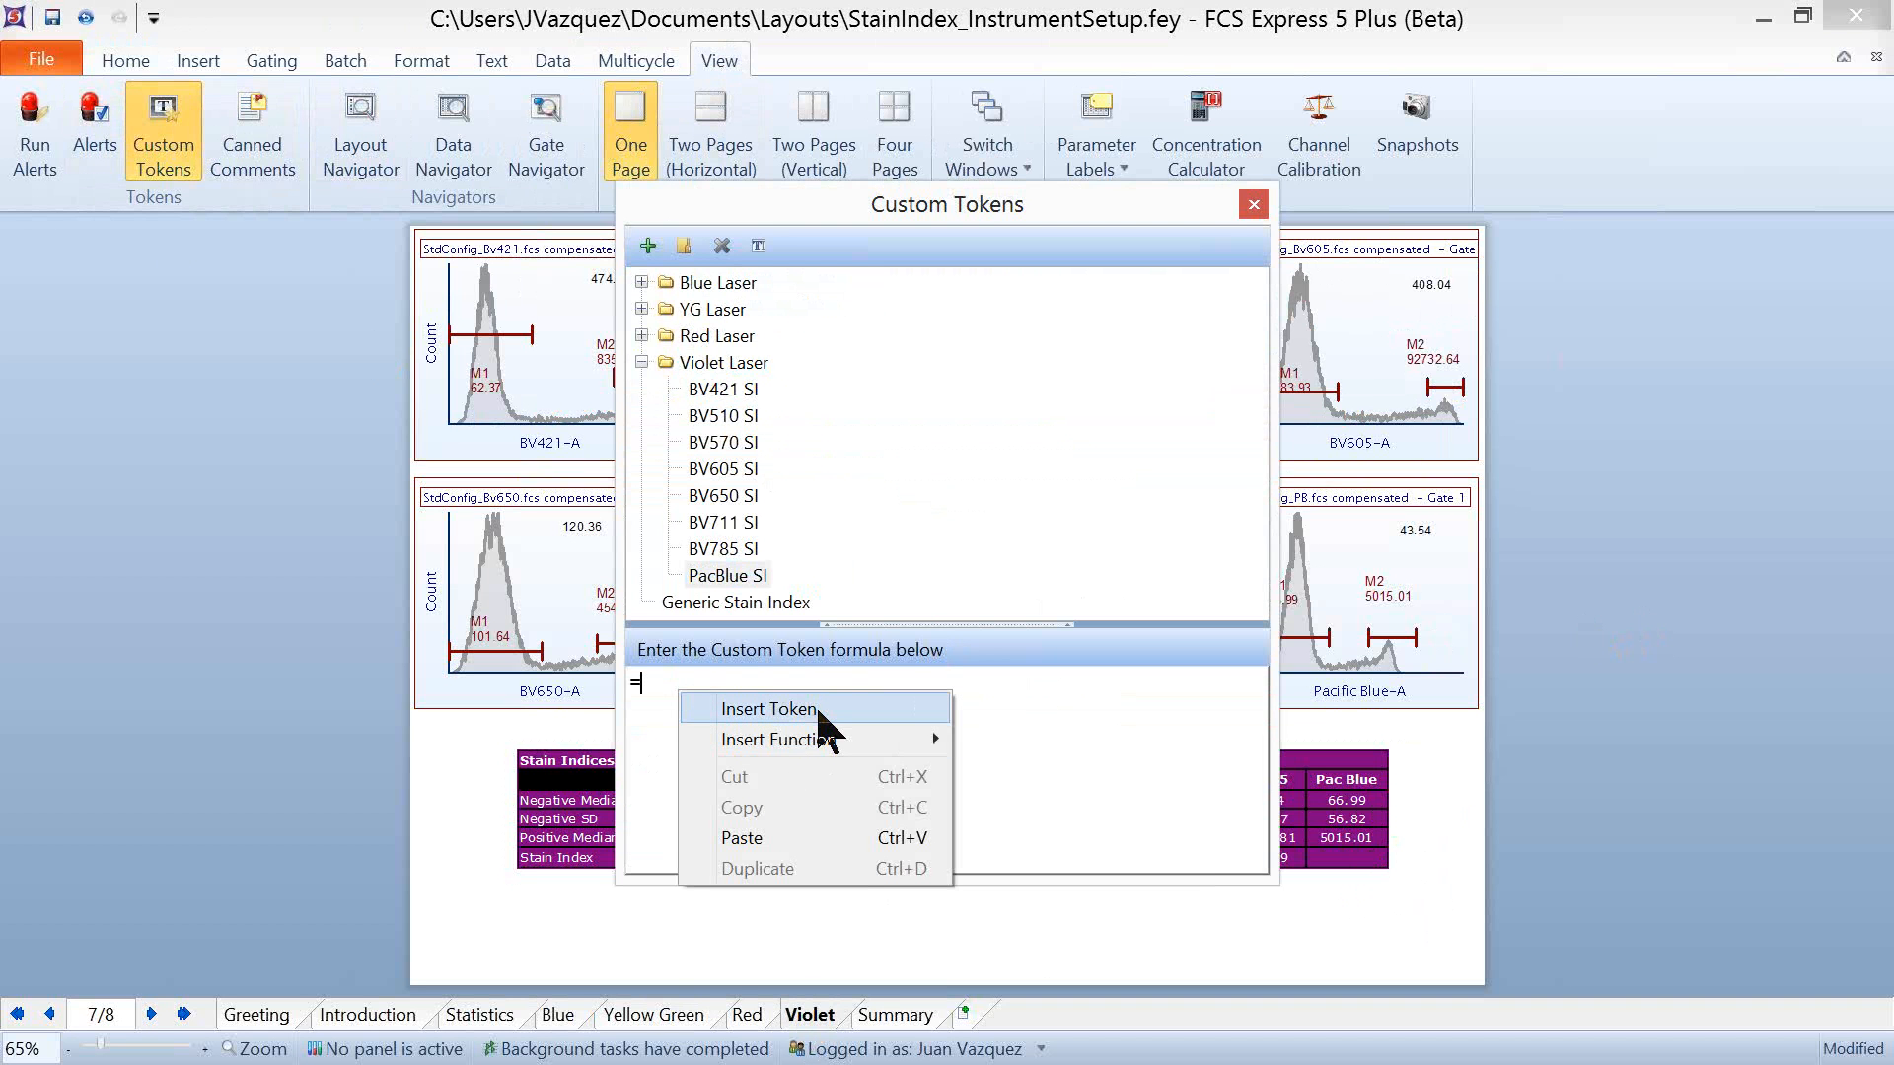
{"action": "mouse_move", "coordinate": [830, 742]}
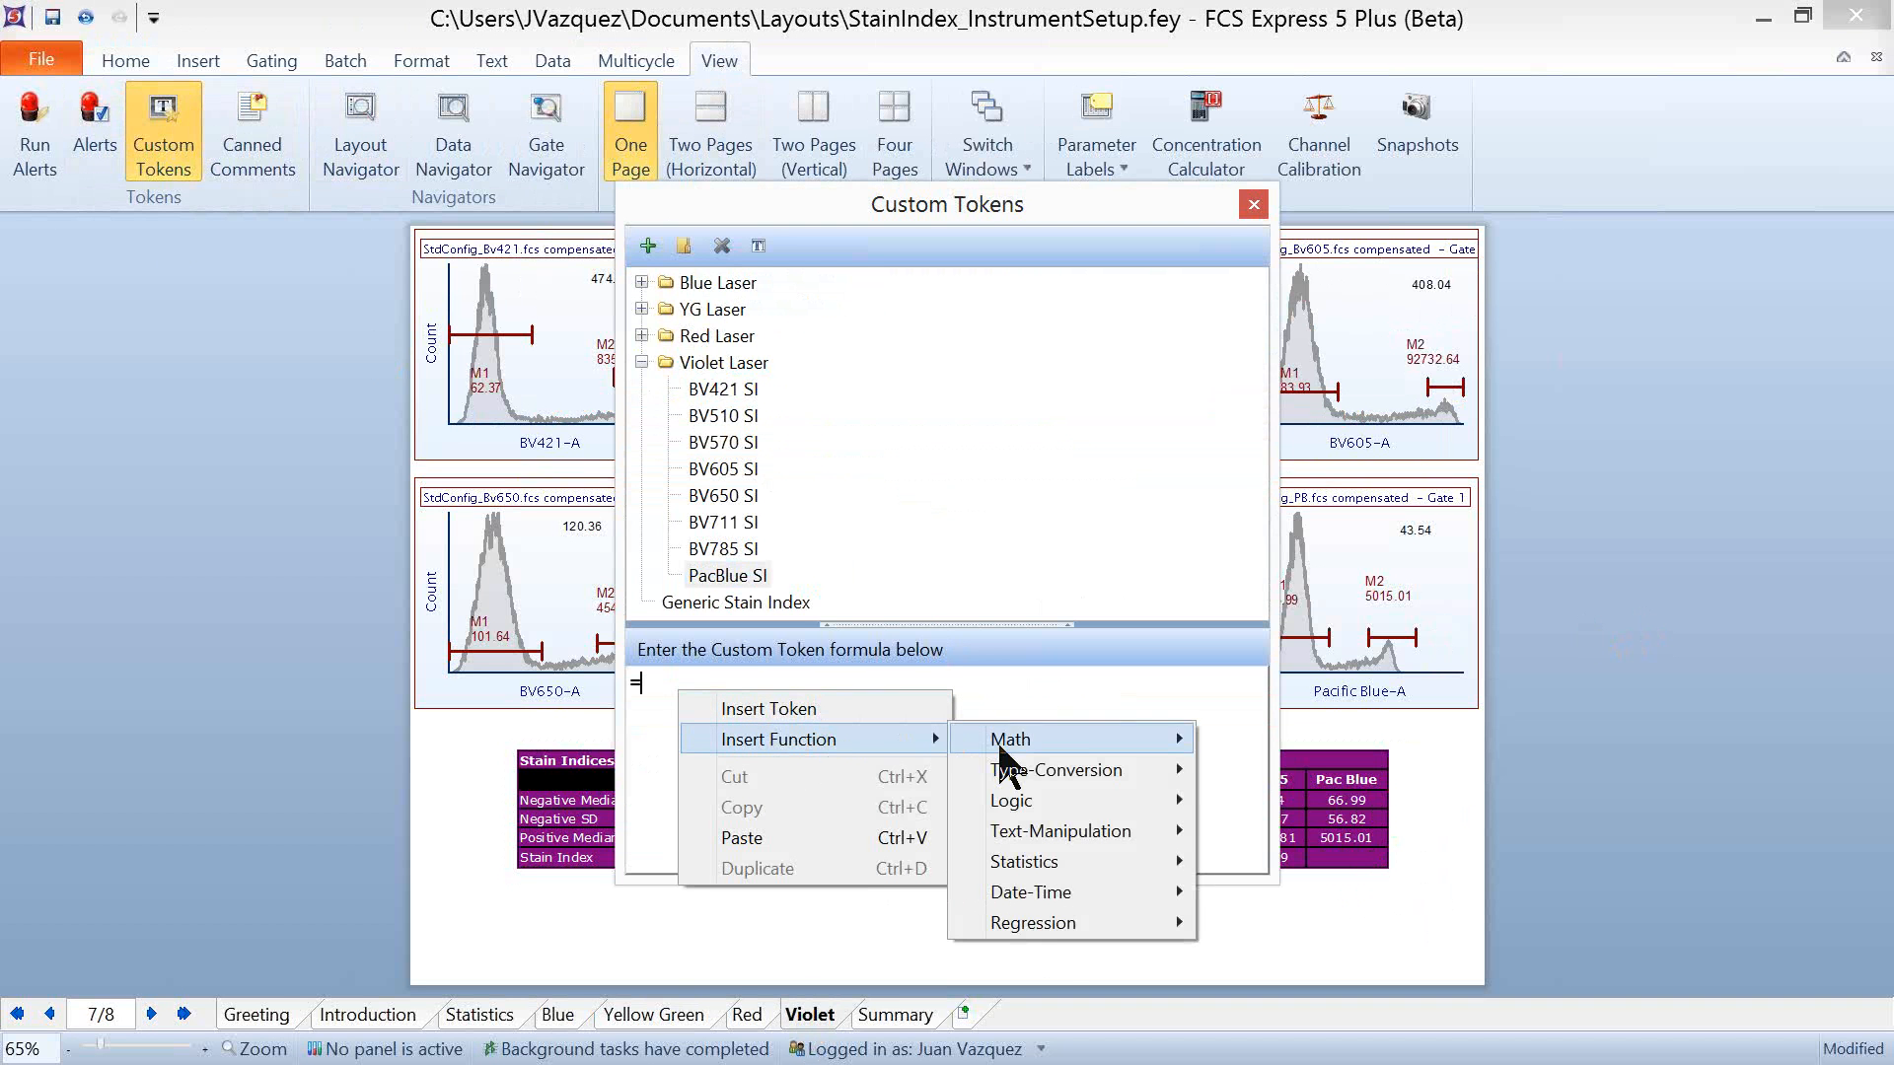
{"action": "mouse_move", "coordinate": [1072, 920]}
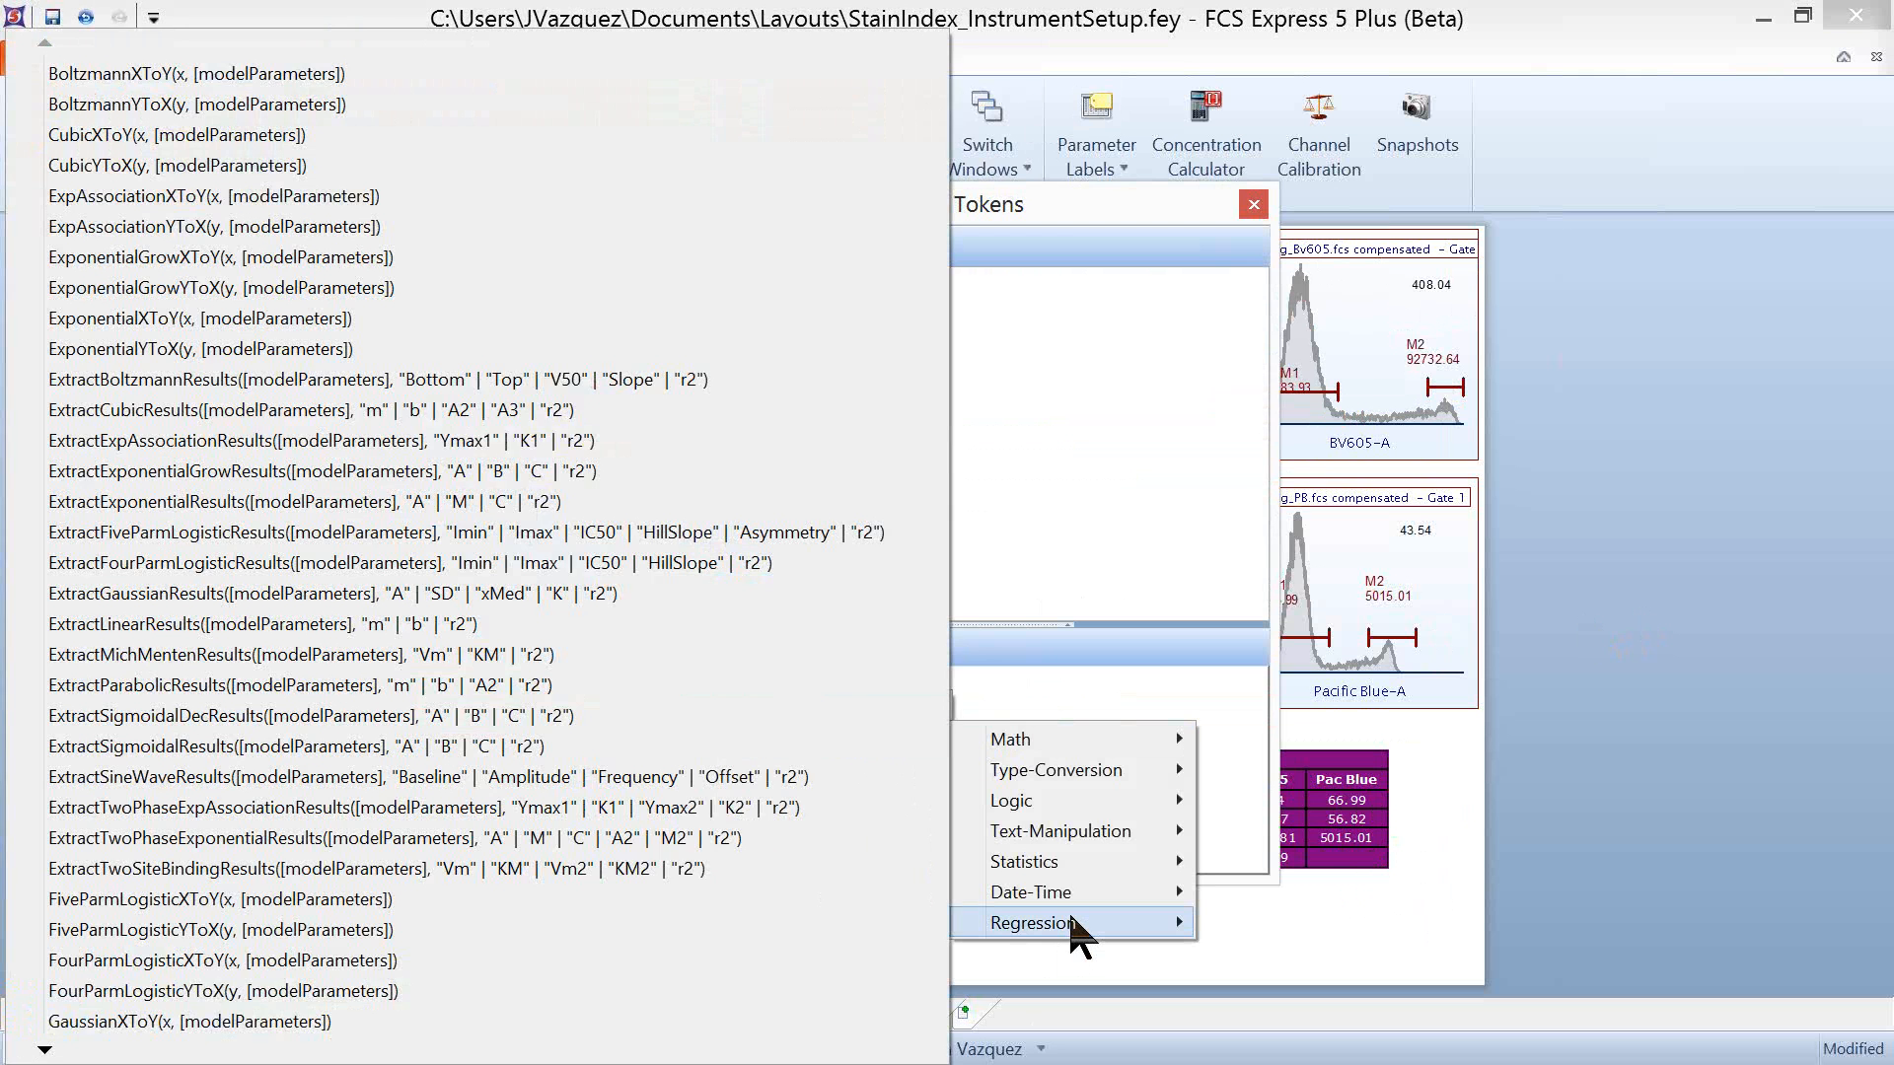
{"action": "mouse_move", "coordinate": [1098, 852]}
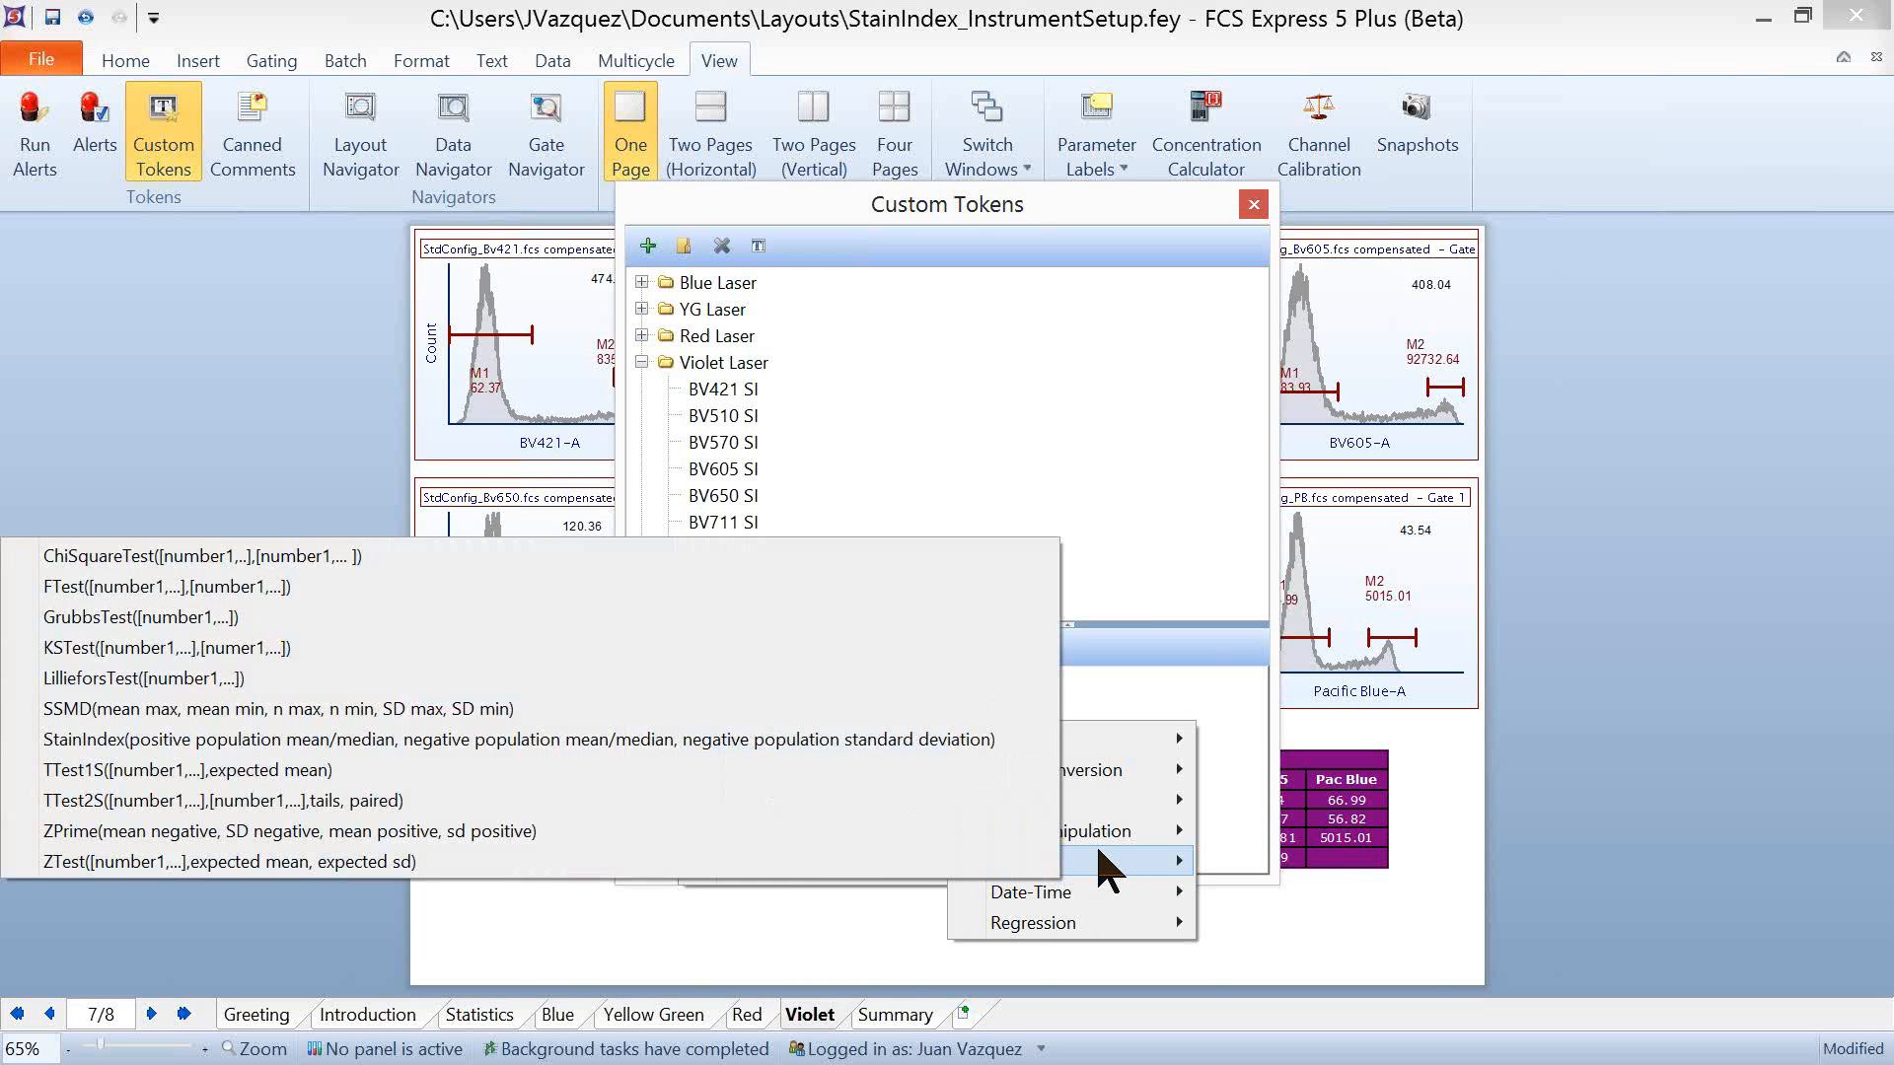
{"action": "left_click", "coordinate": [768, 740]}
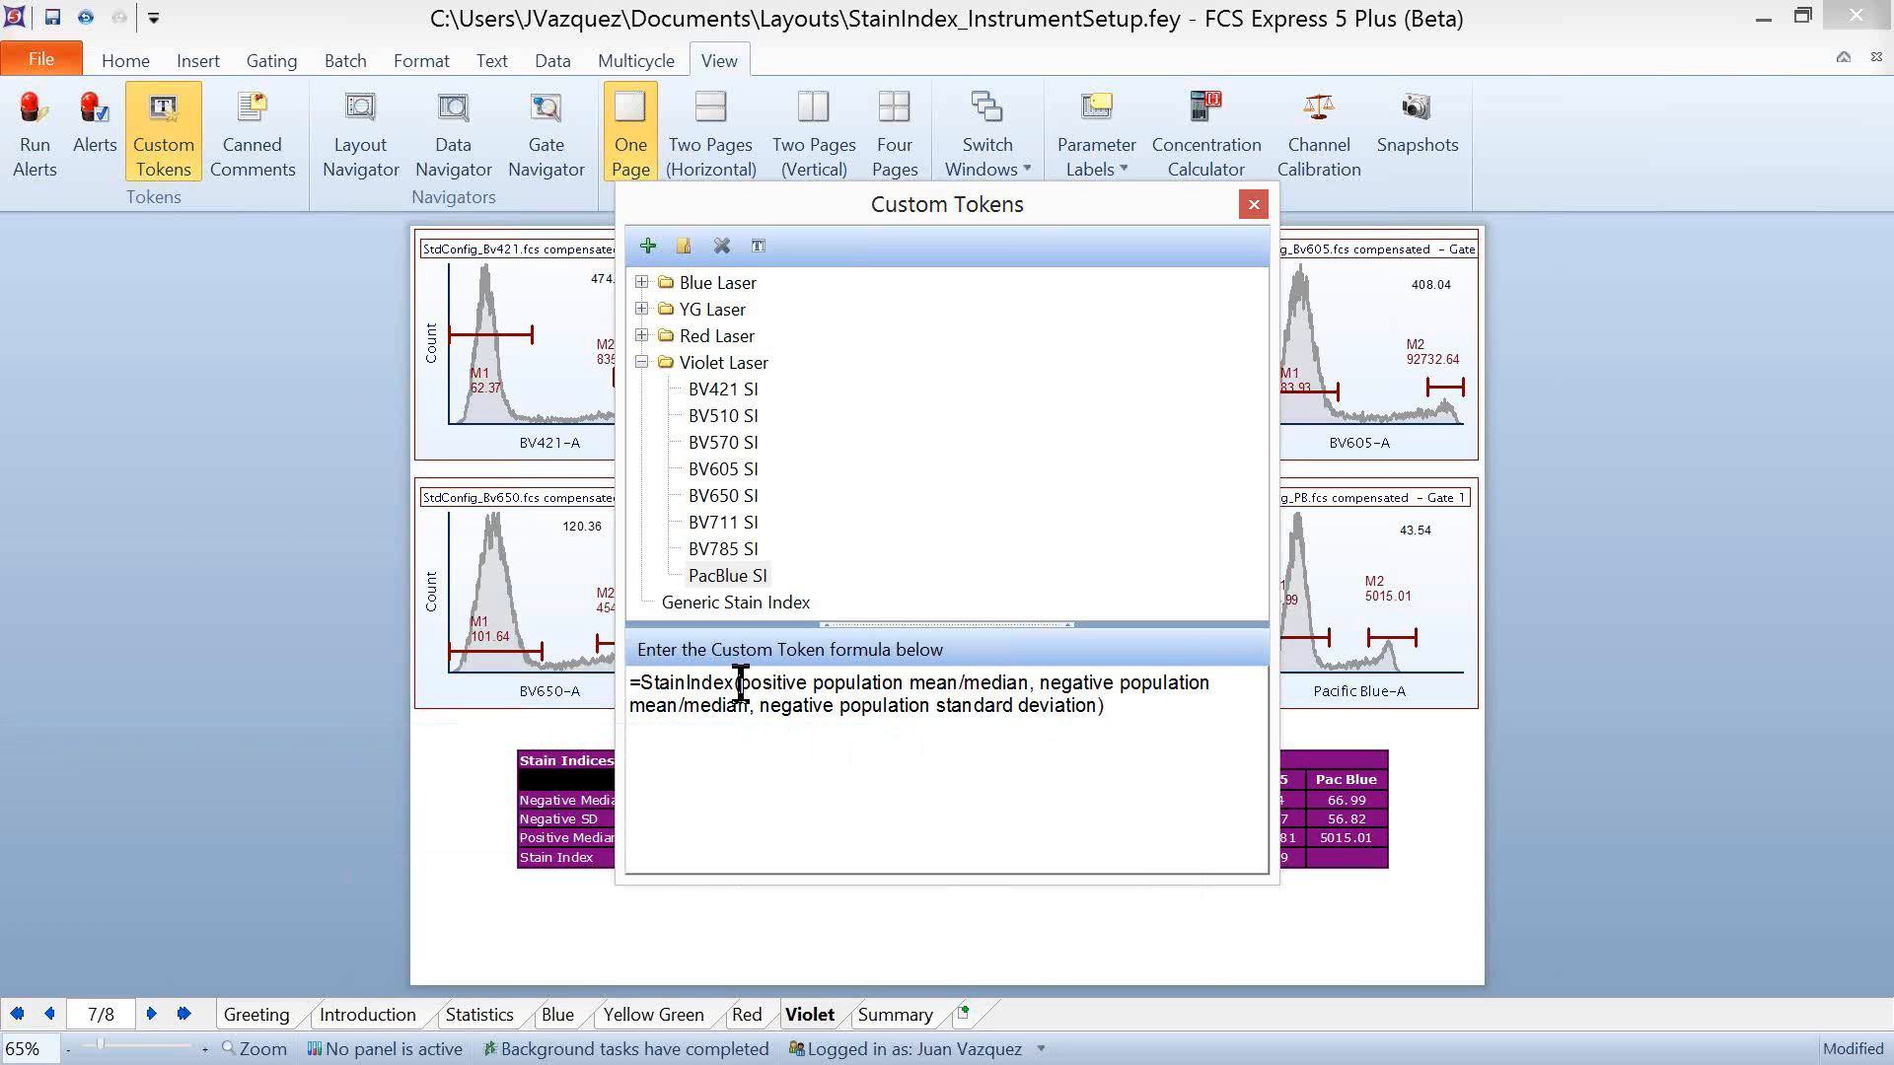
{"action": "left_click_drag", "start_coordinate": [741, 683], "coordinate": [1075, 702]}
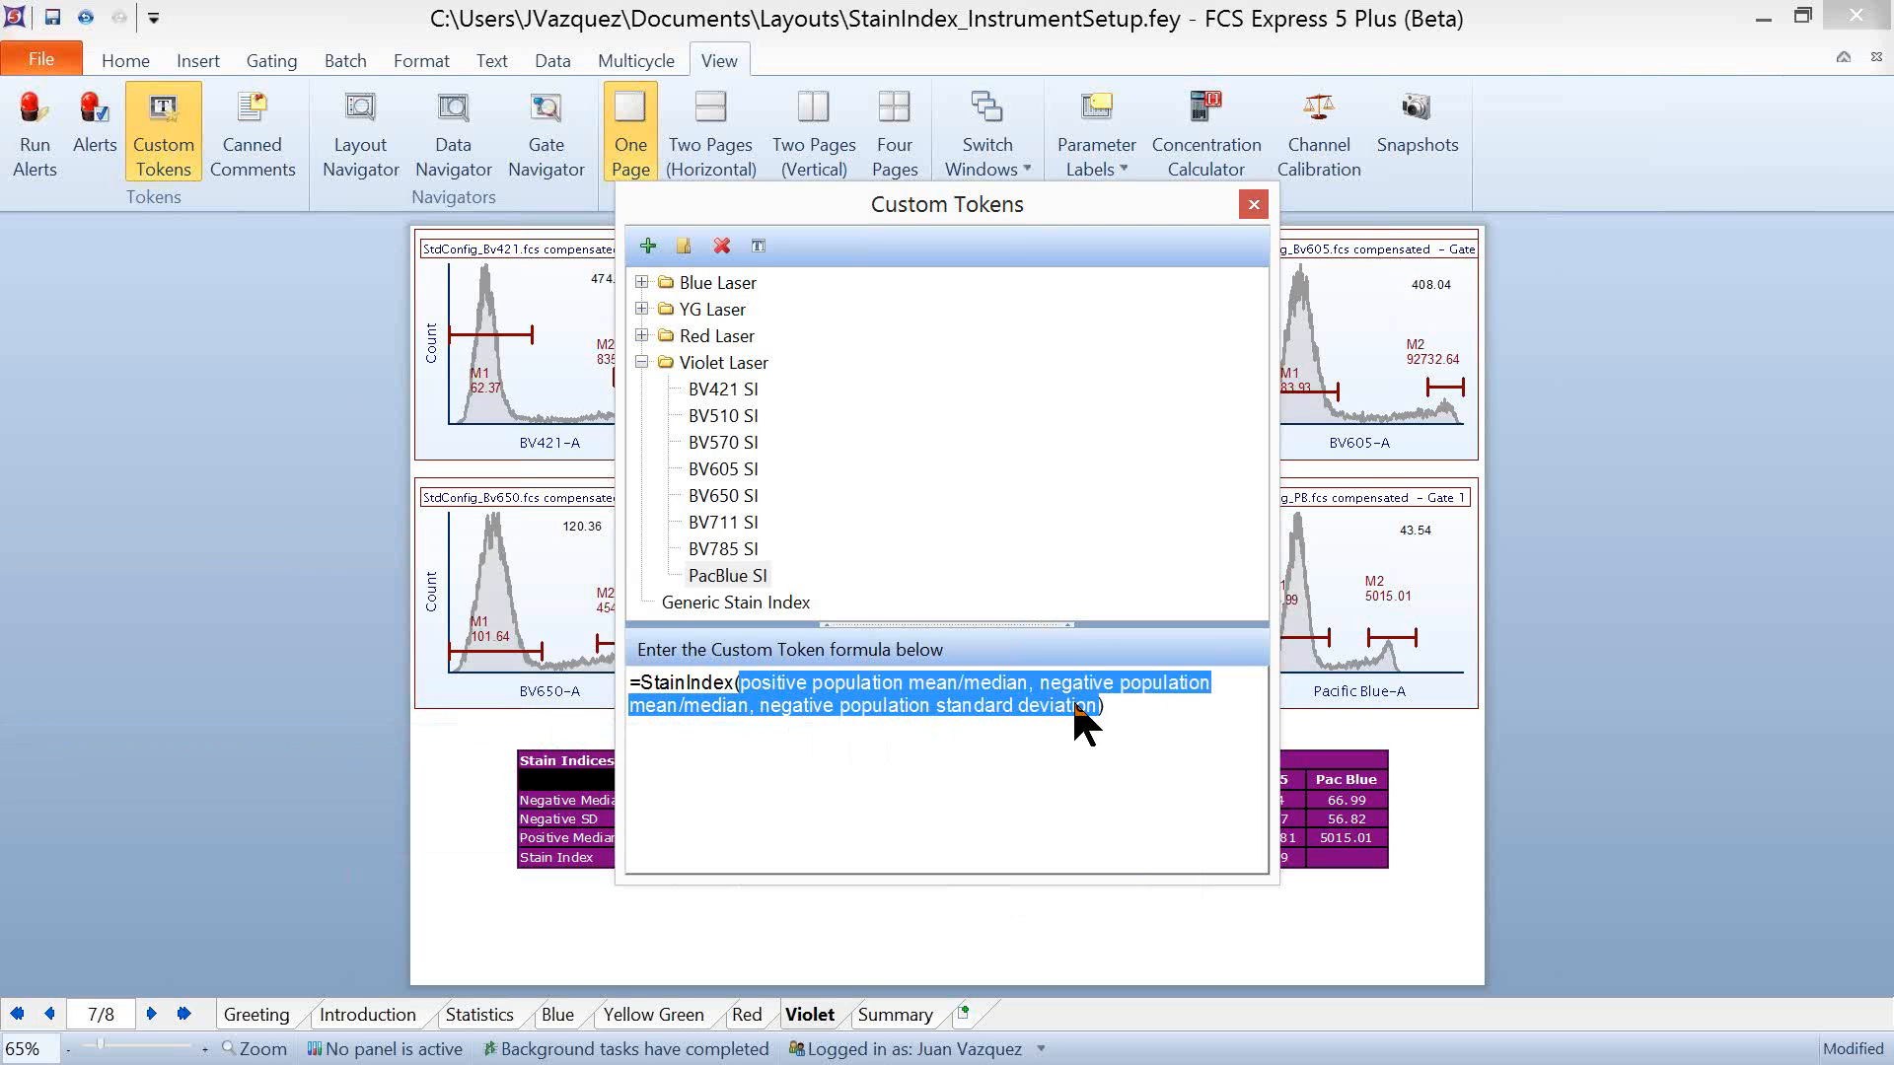
{"action": "key", "text": "Delete"}
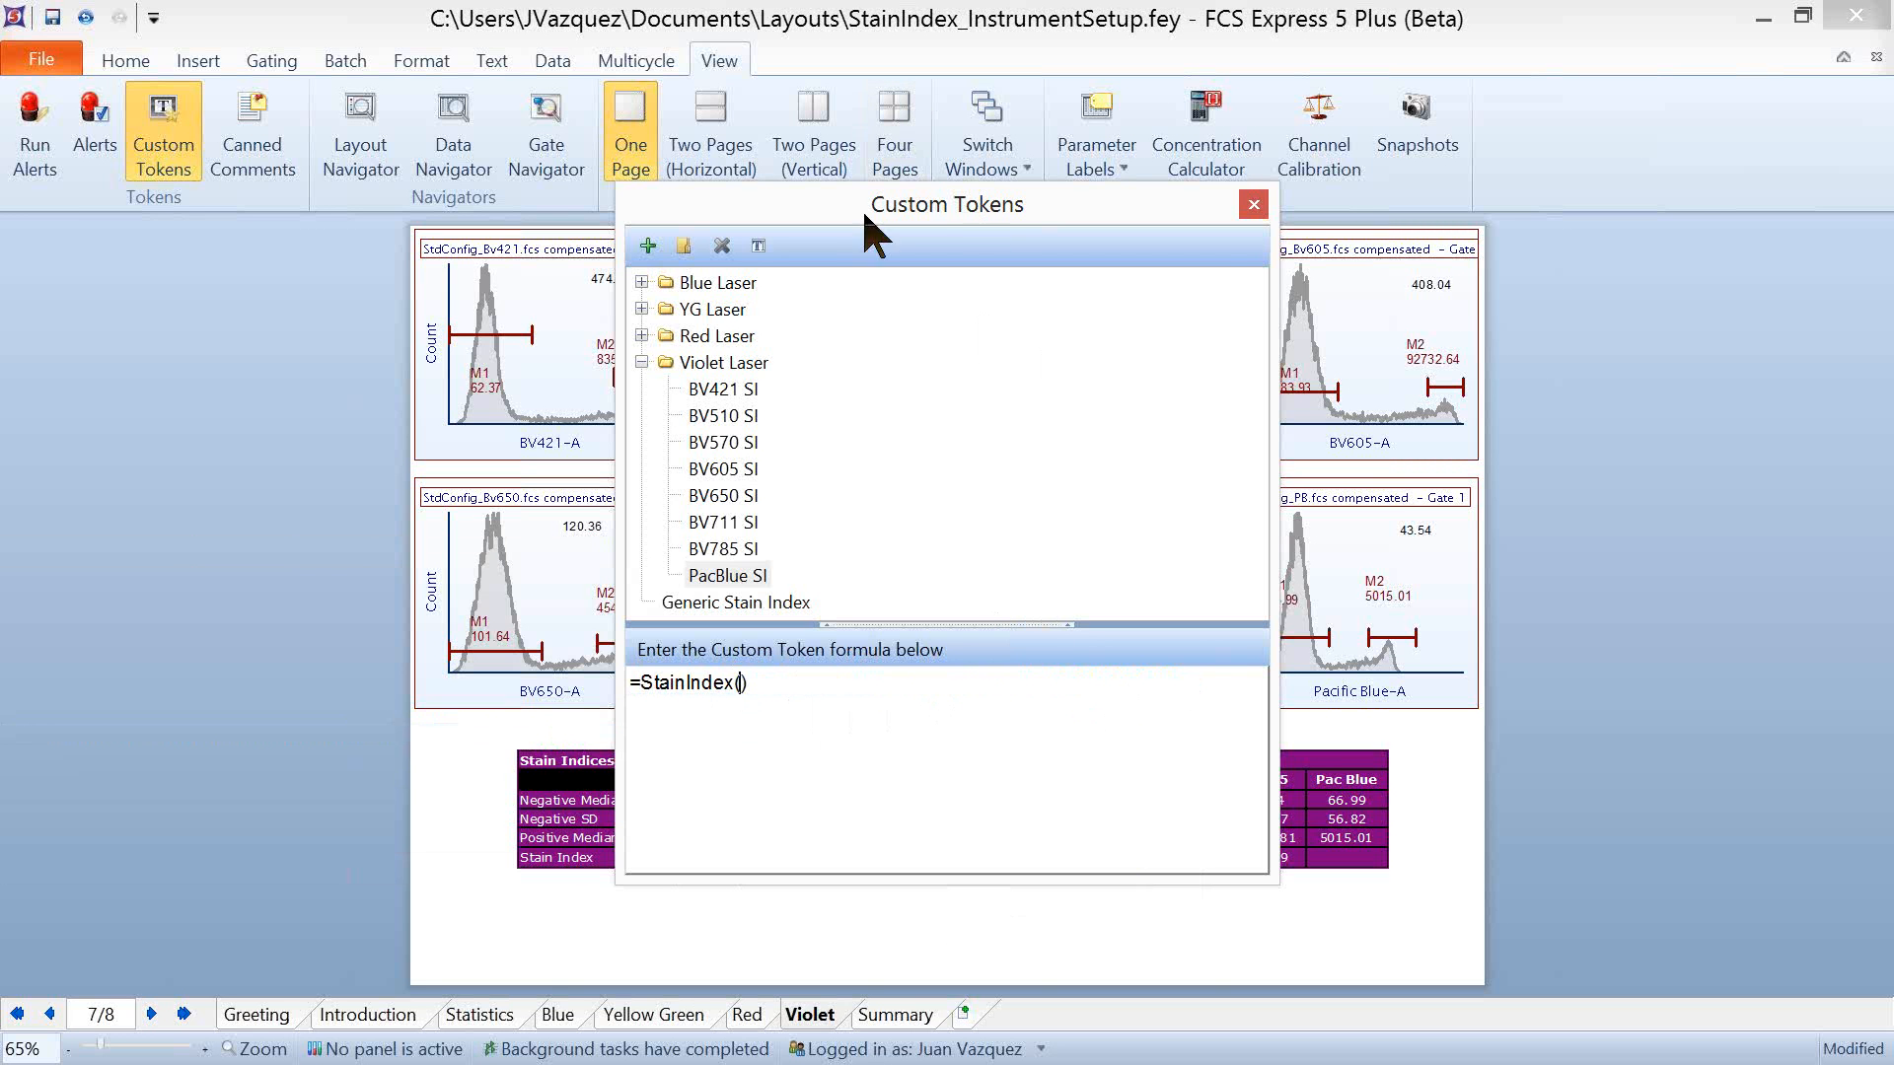
Step: Insert a Statistic token between the parentheses of the StainIndex function, keeping the violet plots uncovered
{"action": "left_click_drag", "start_coordinate": [861, 207], "coordinate": [306, 221]}
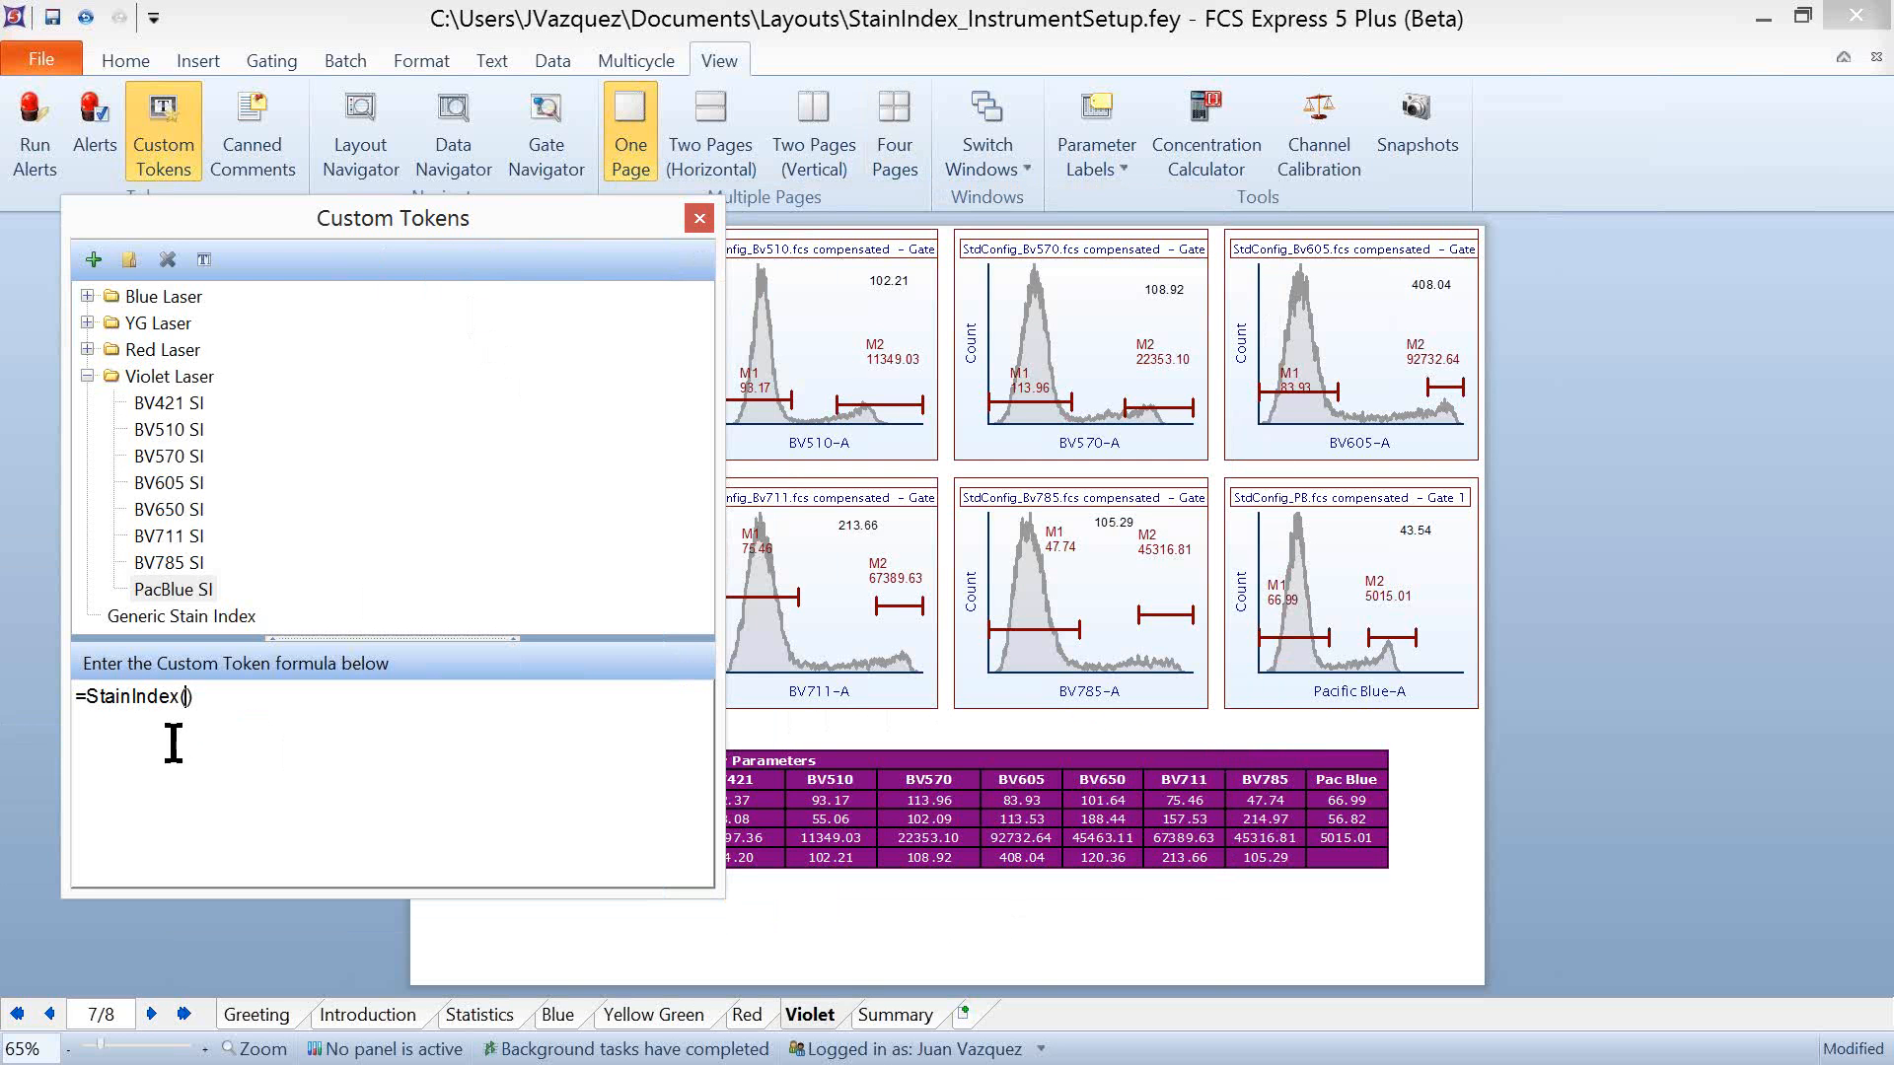
{"action": "right_click", "coordinate": [187, 699]}
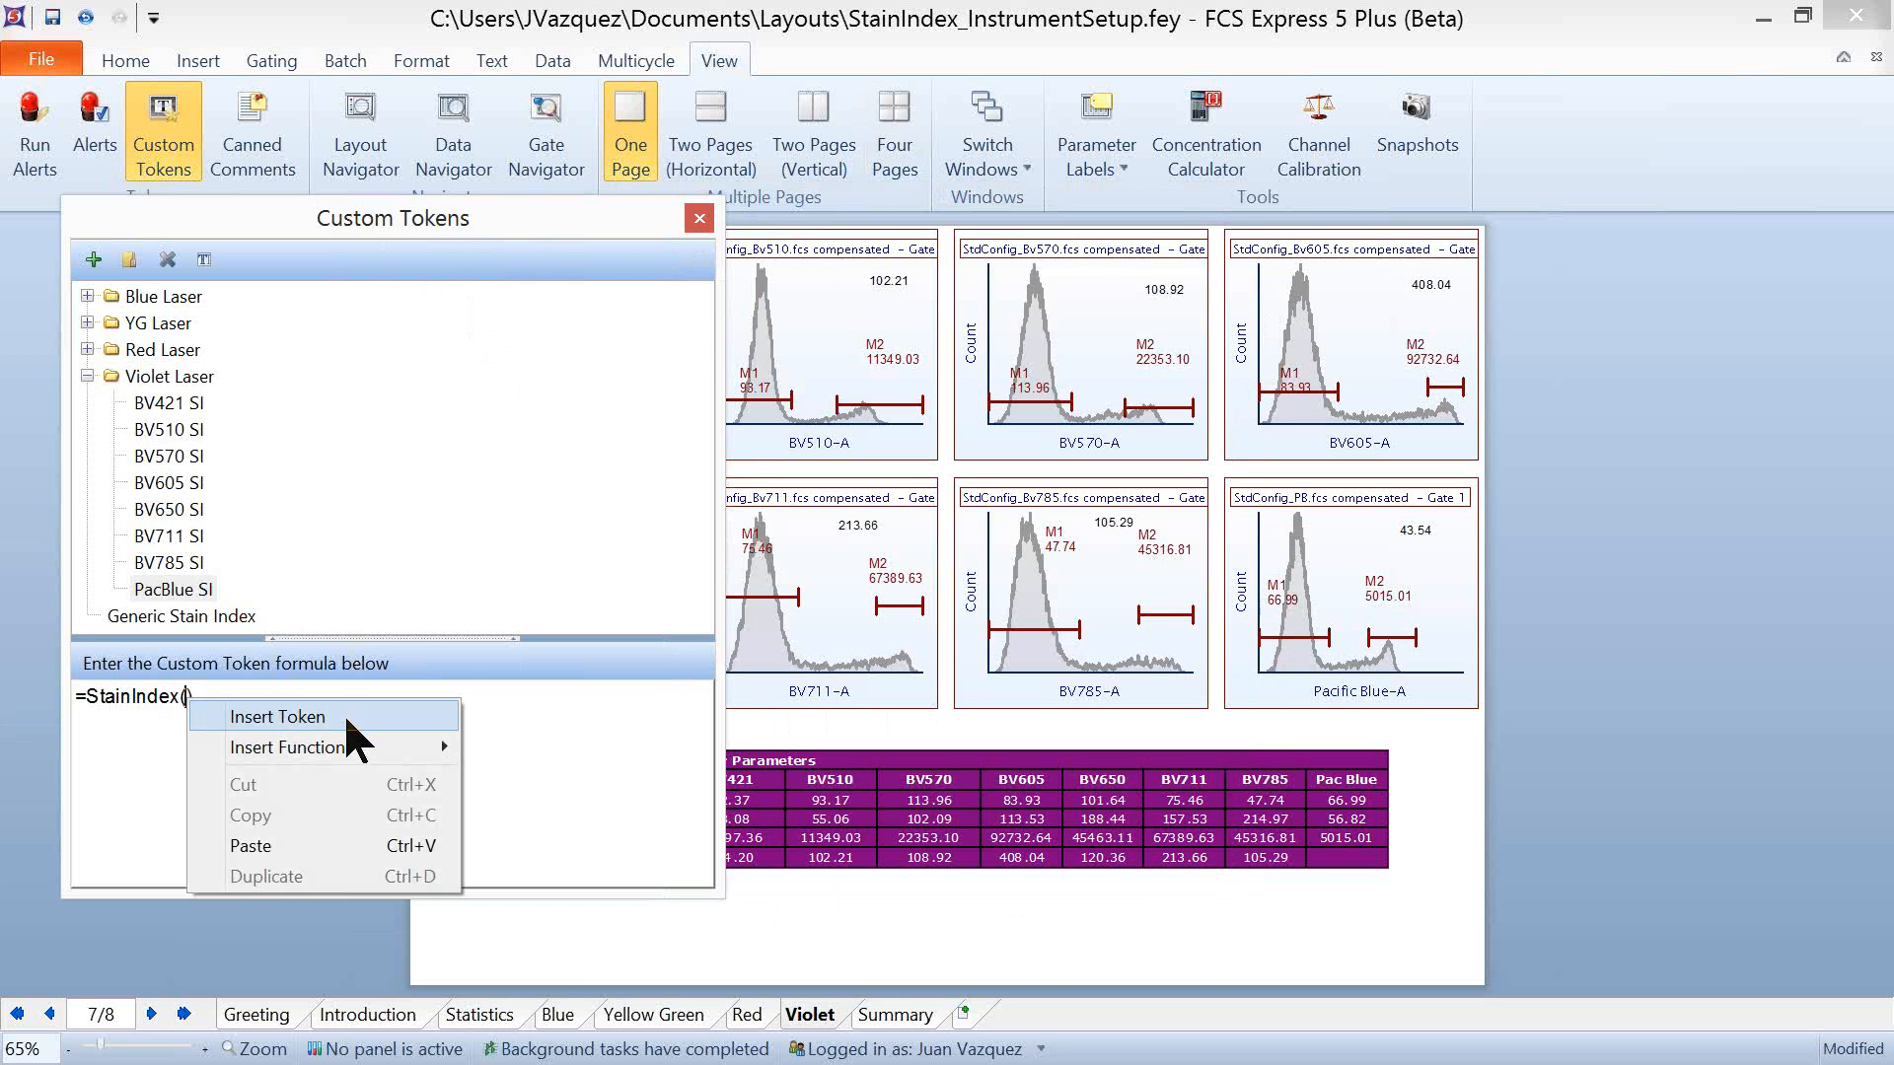
{"action": "left_click", "coordinate": [343, 712]}
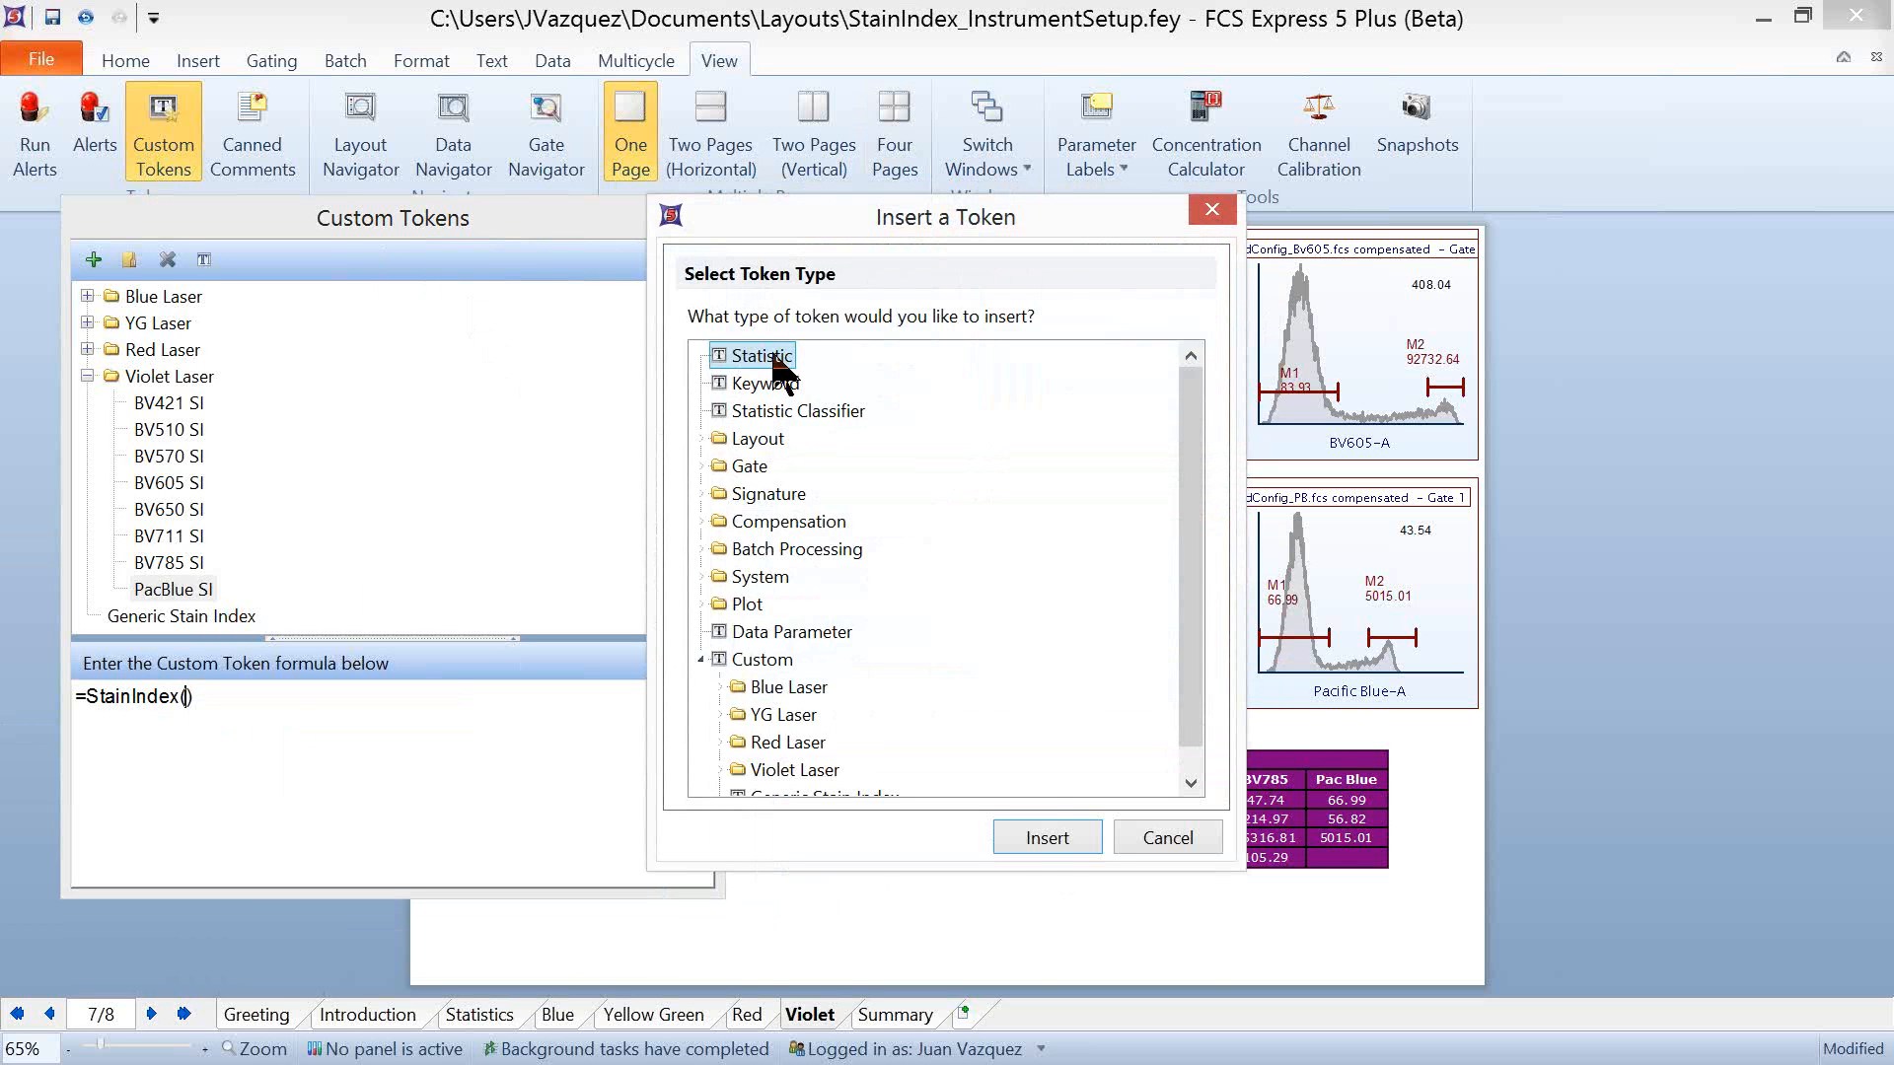
{"action": "left_click", "coordinate": [1049, 838]}
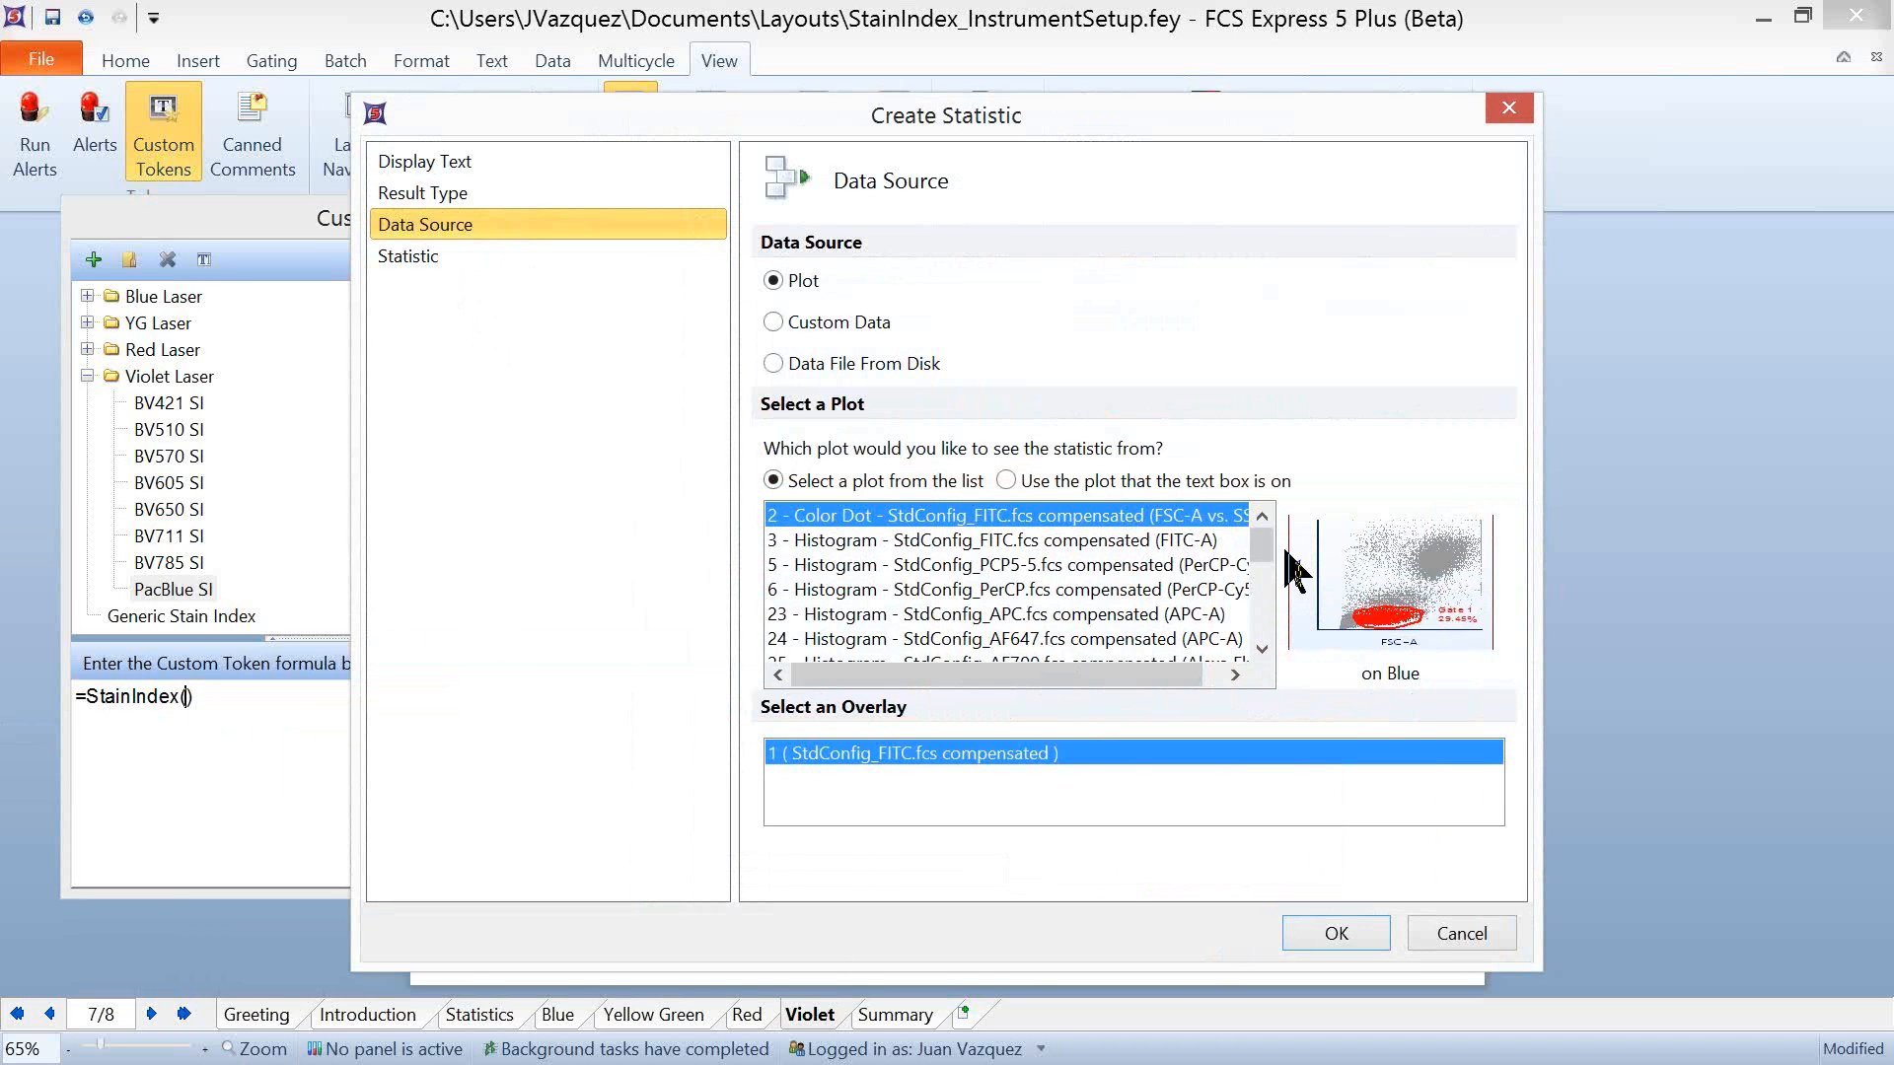
Step: Set the statistic's data source to plot 35, the StdConfig_PB.fcs compensated histogram (BV421-A)
{"action": "scroll", "coordinate": [1259, 631], "scroll_direction": "down", "scroll_amount": 5}
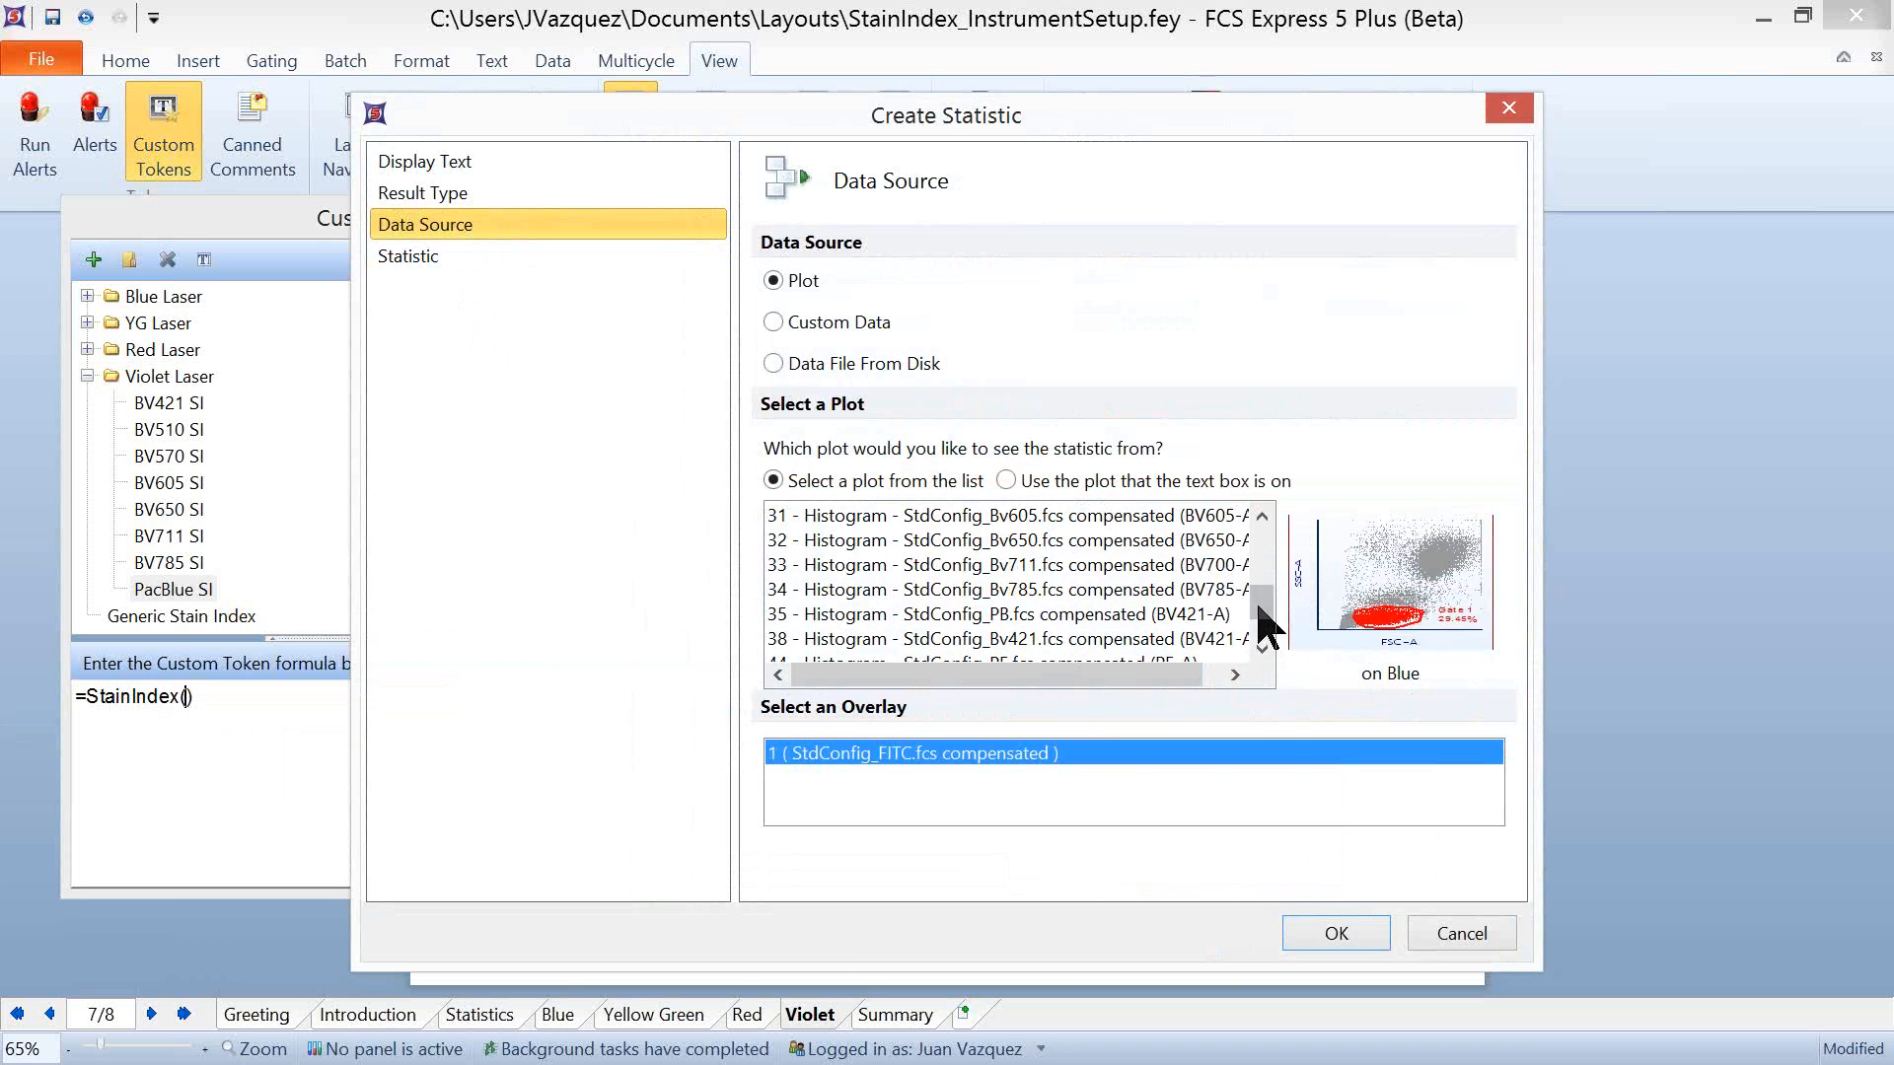
{"action": "left_click", "coordinate": [1261, 647]}
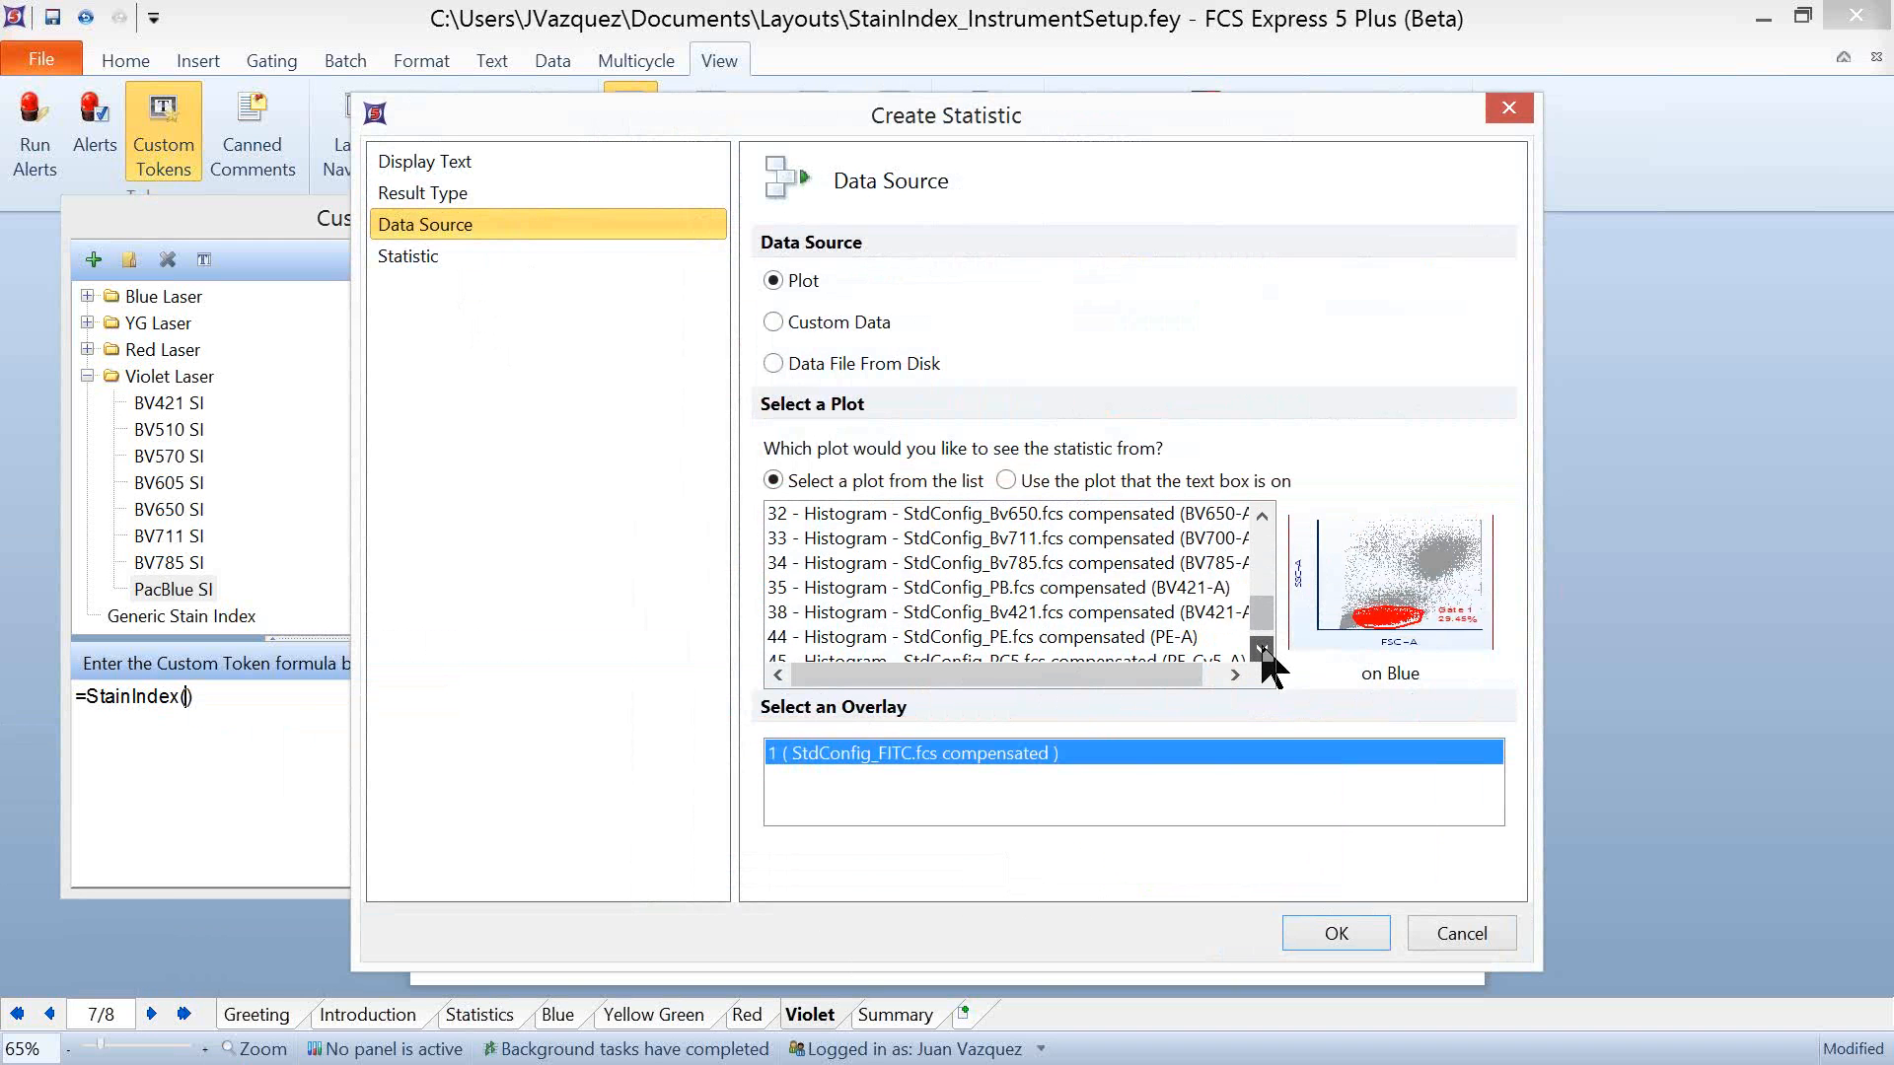
{"action": "left_click", "coordinate": [1260, 647]}
{"action": "left_click", "coordinate": [1260, 647]}
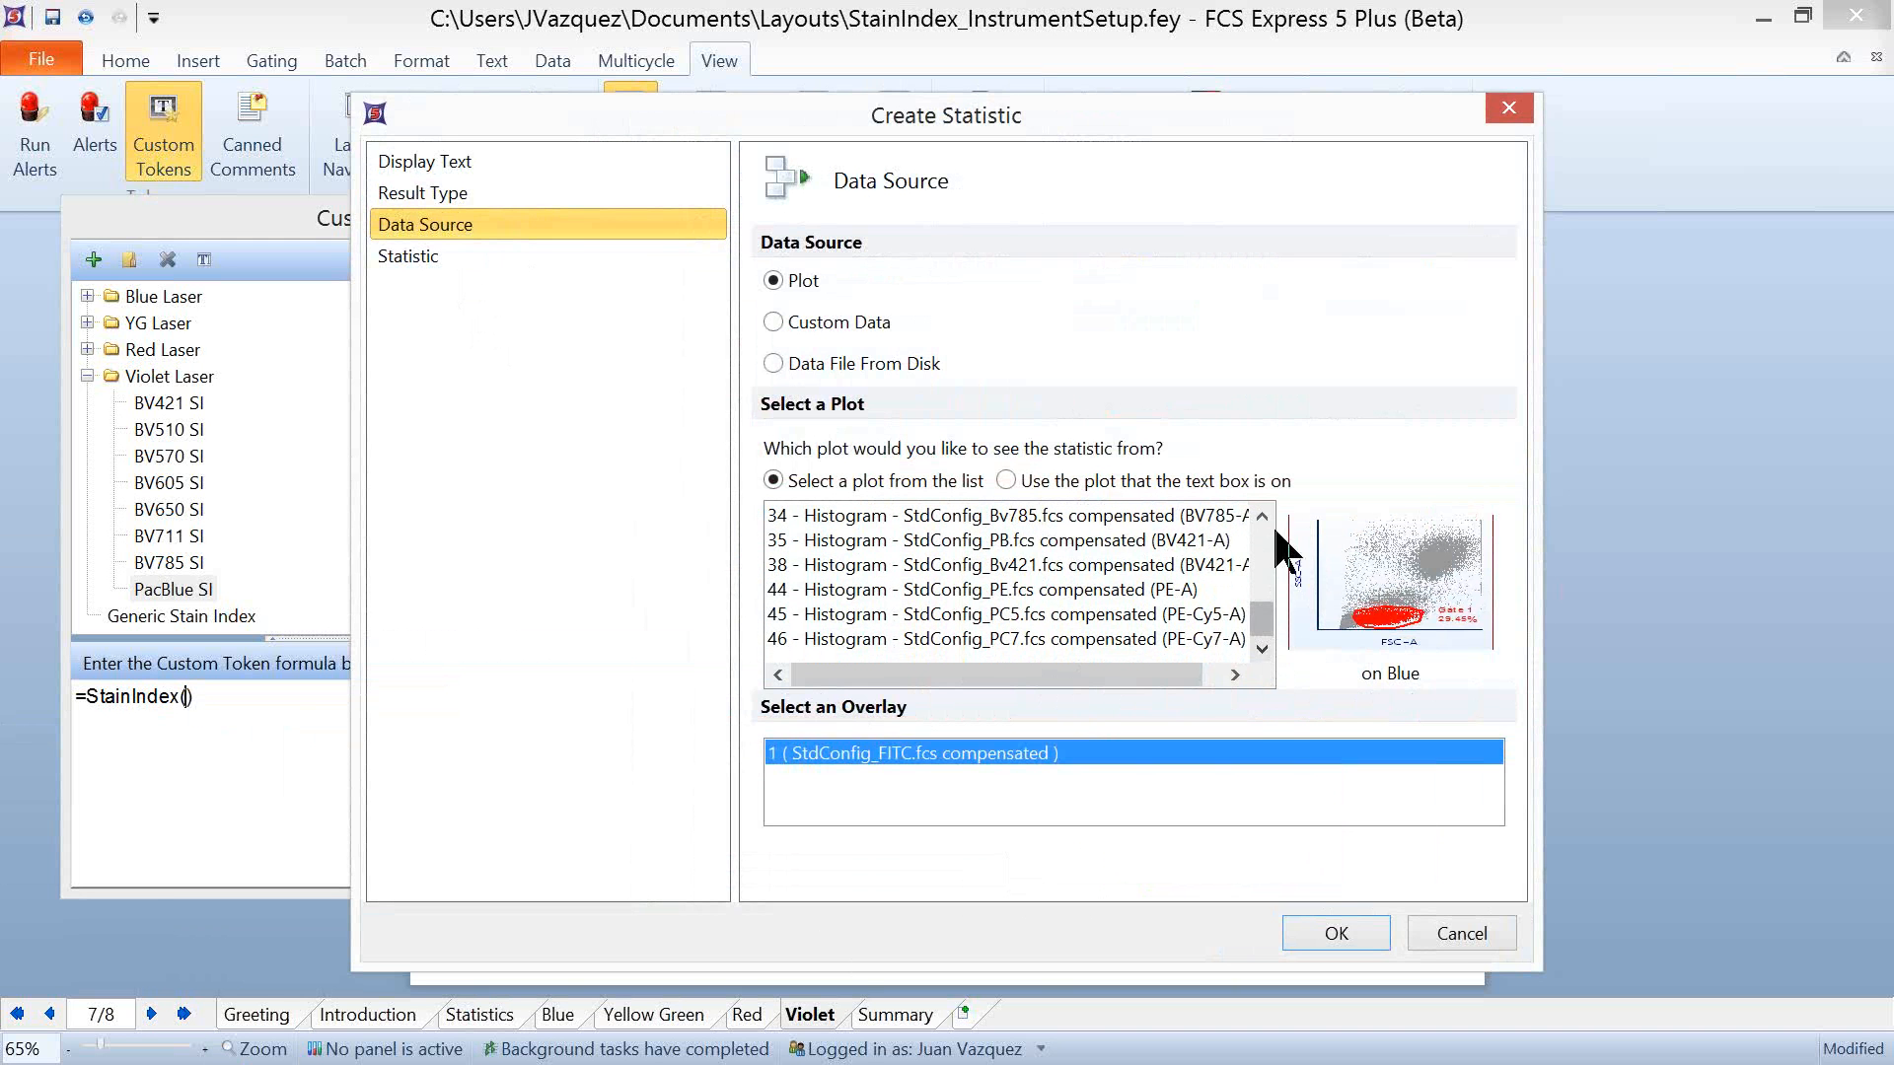
{"action": "left_click", "coordinate": [1132, 539]}
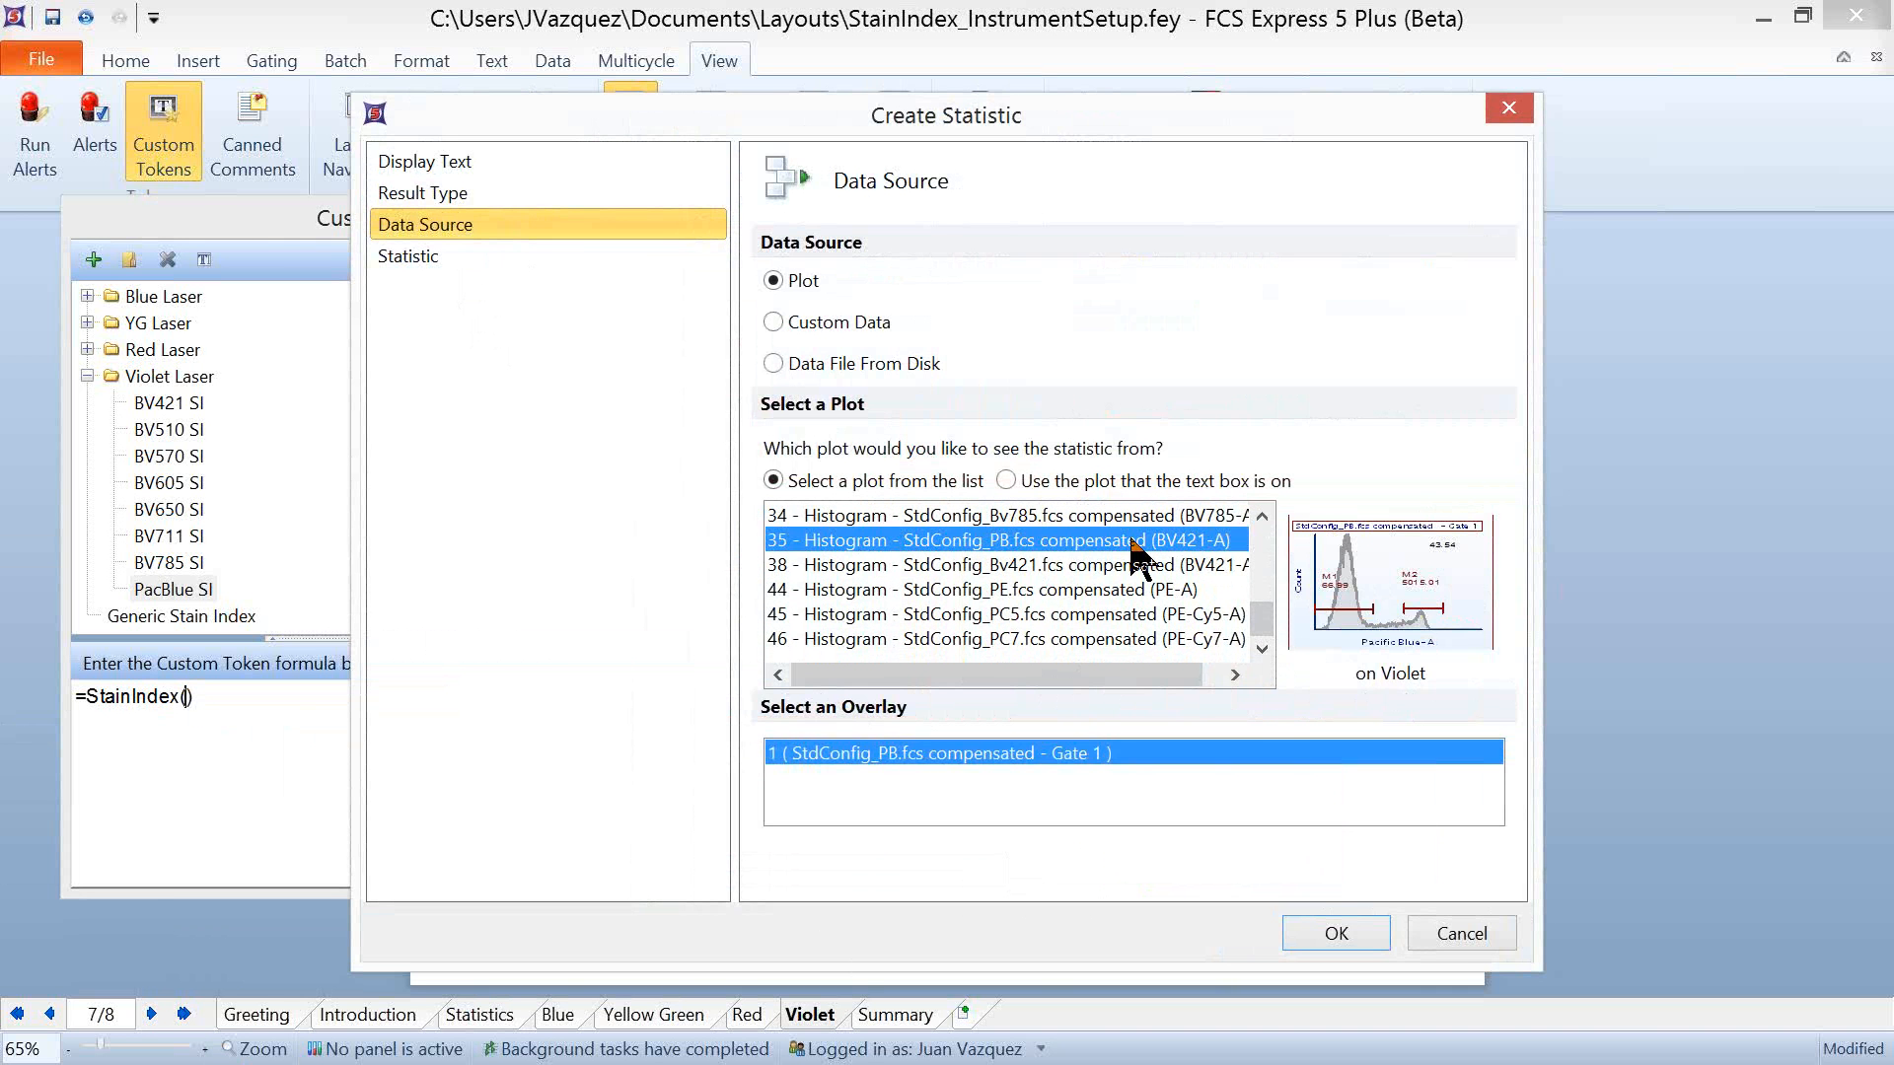
Step: Configure the statistic as the Median of marker M2 and insert it into the StainIndex formula
{"action": "left_click", "coordinate": [409, 257]}
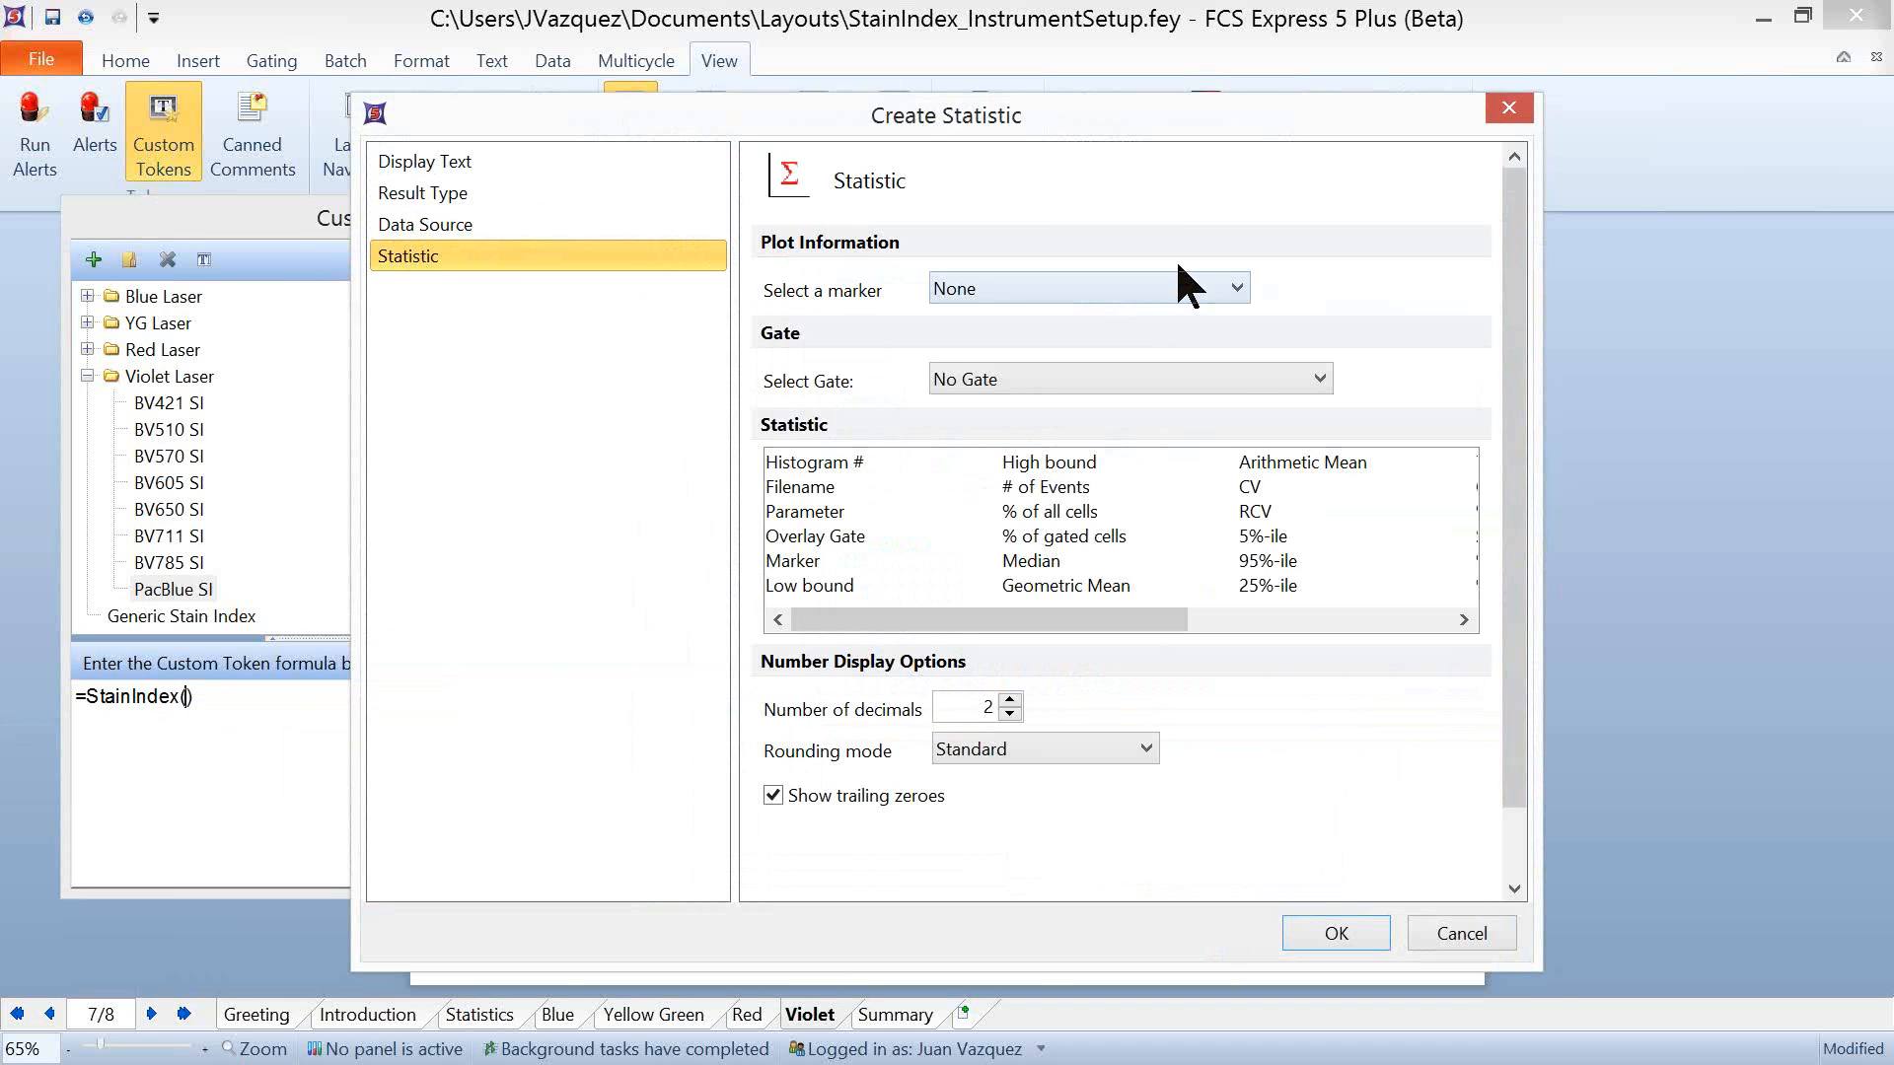
{"action": "left_click", "coordinate": [1170, 286]}
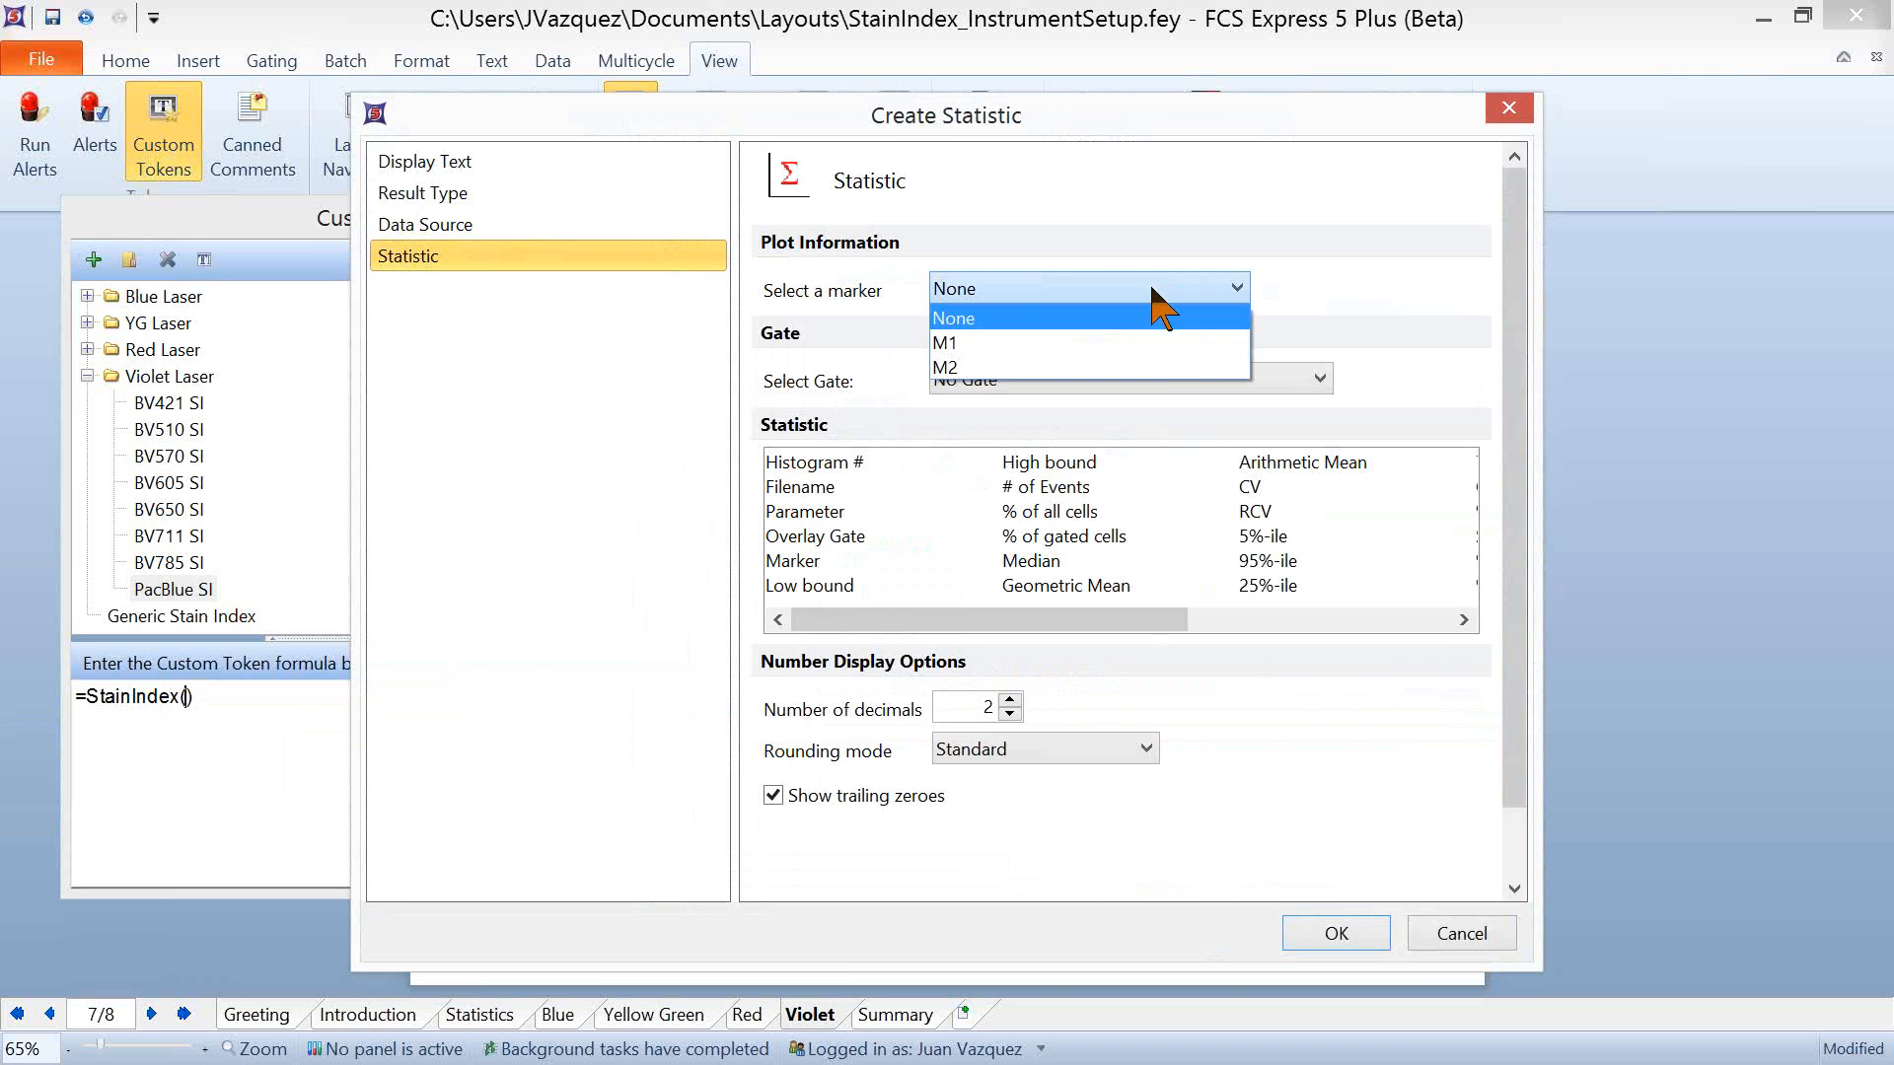
{"action": "left_click", "coordinate": [1154, 368]}
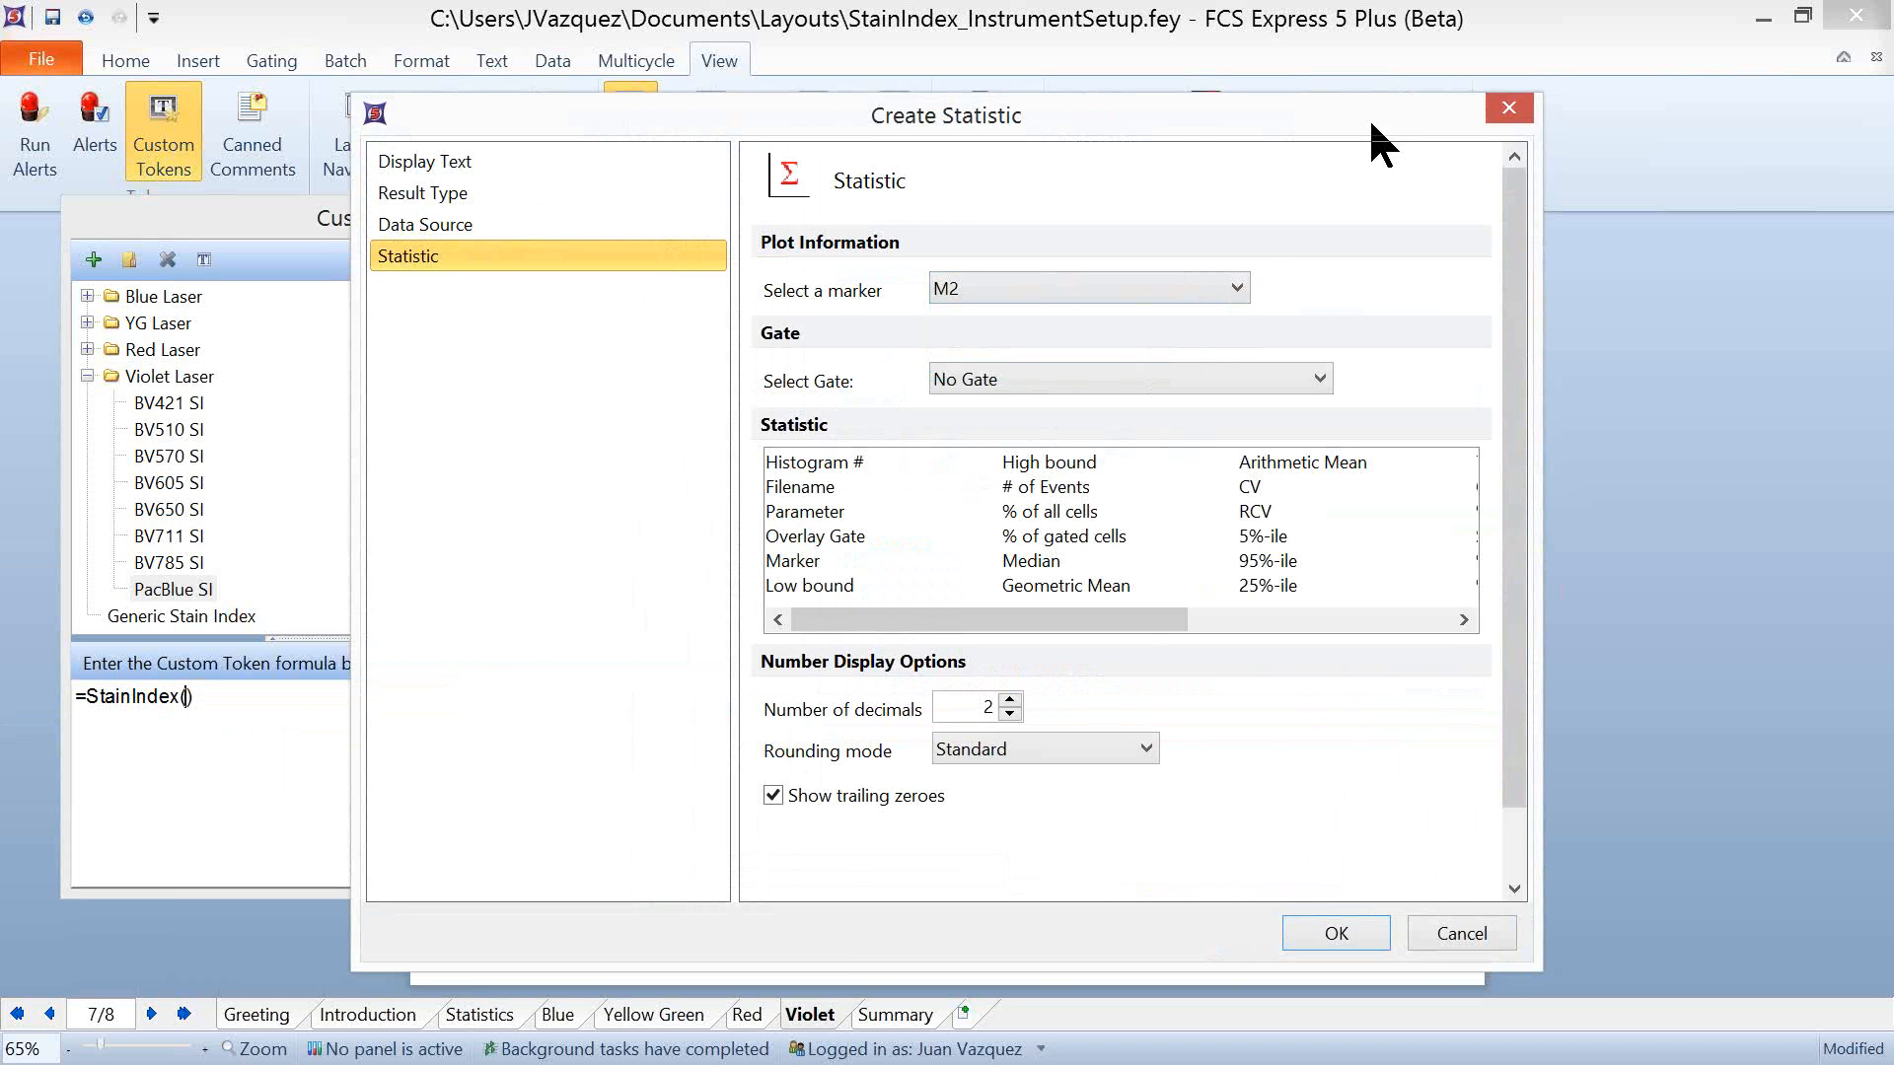
{"action": "left_click_drag", "start_coordinate": [1199, 122], "coordinate": [1285, 133]}
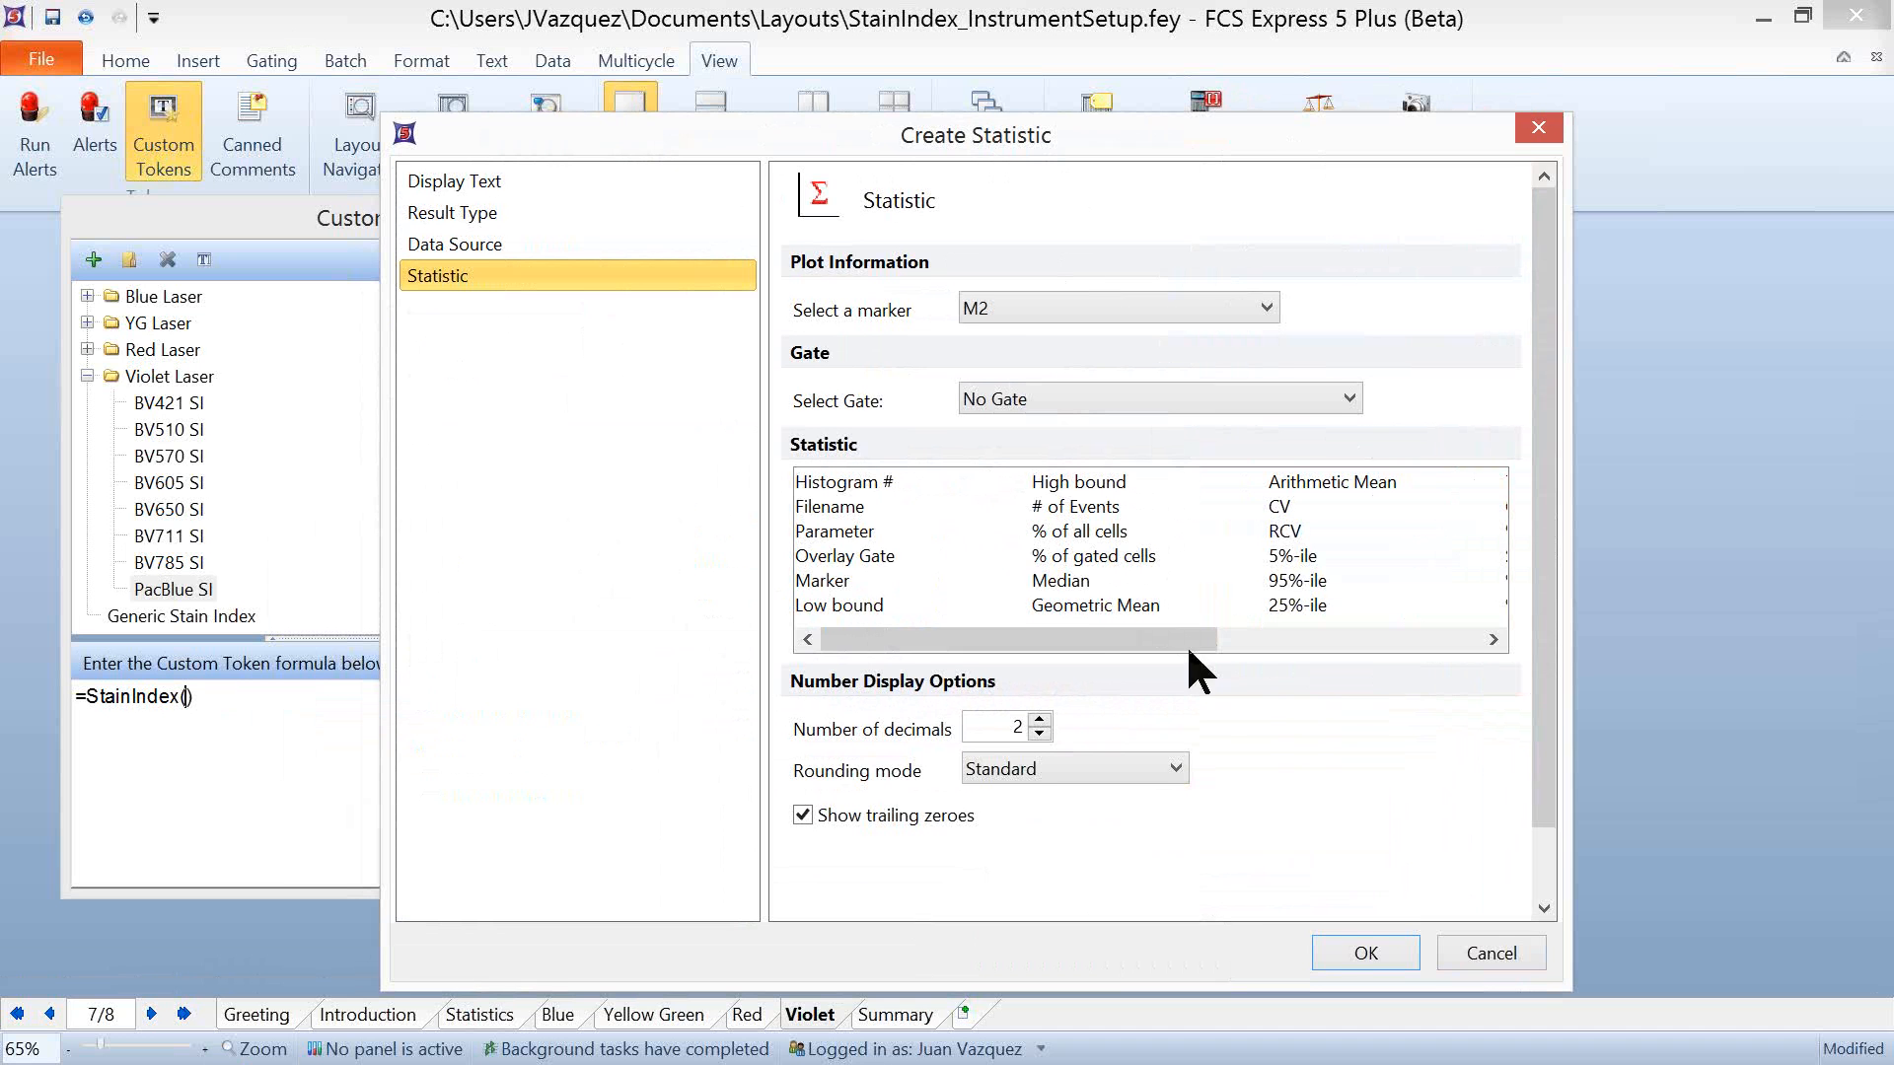
{"action": "left_click", "coordinate": [1070, 582]}
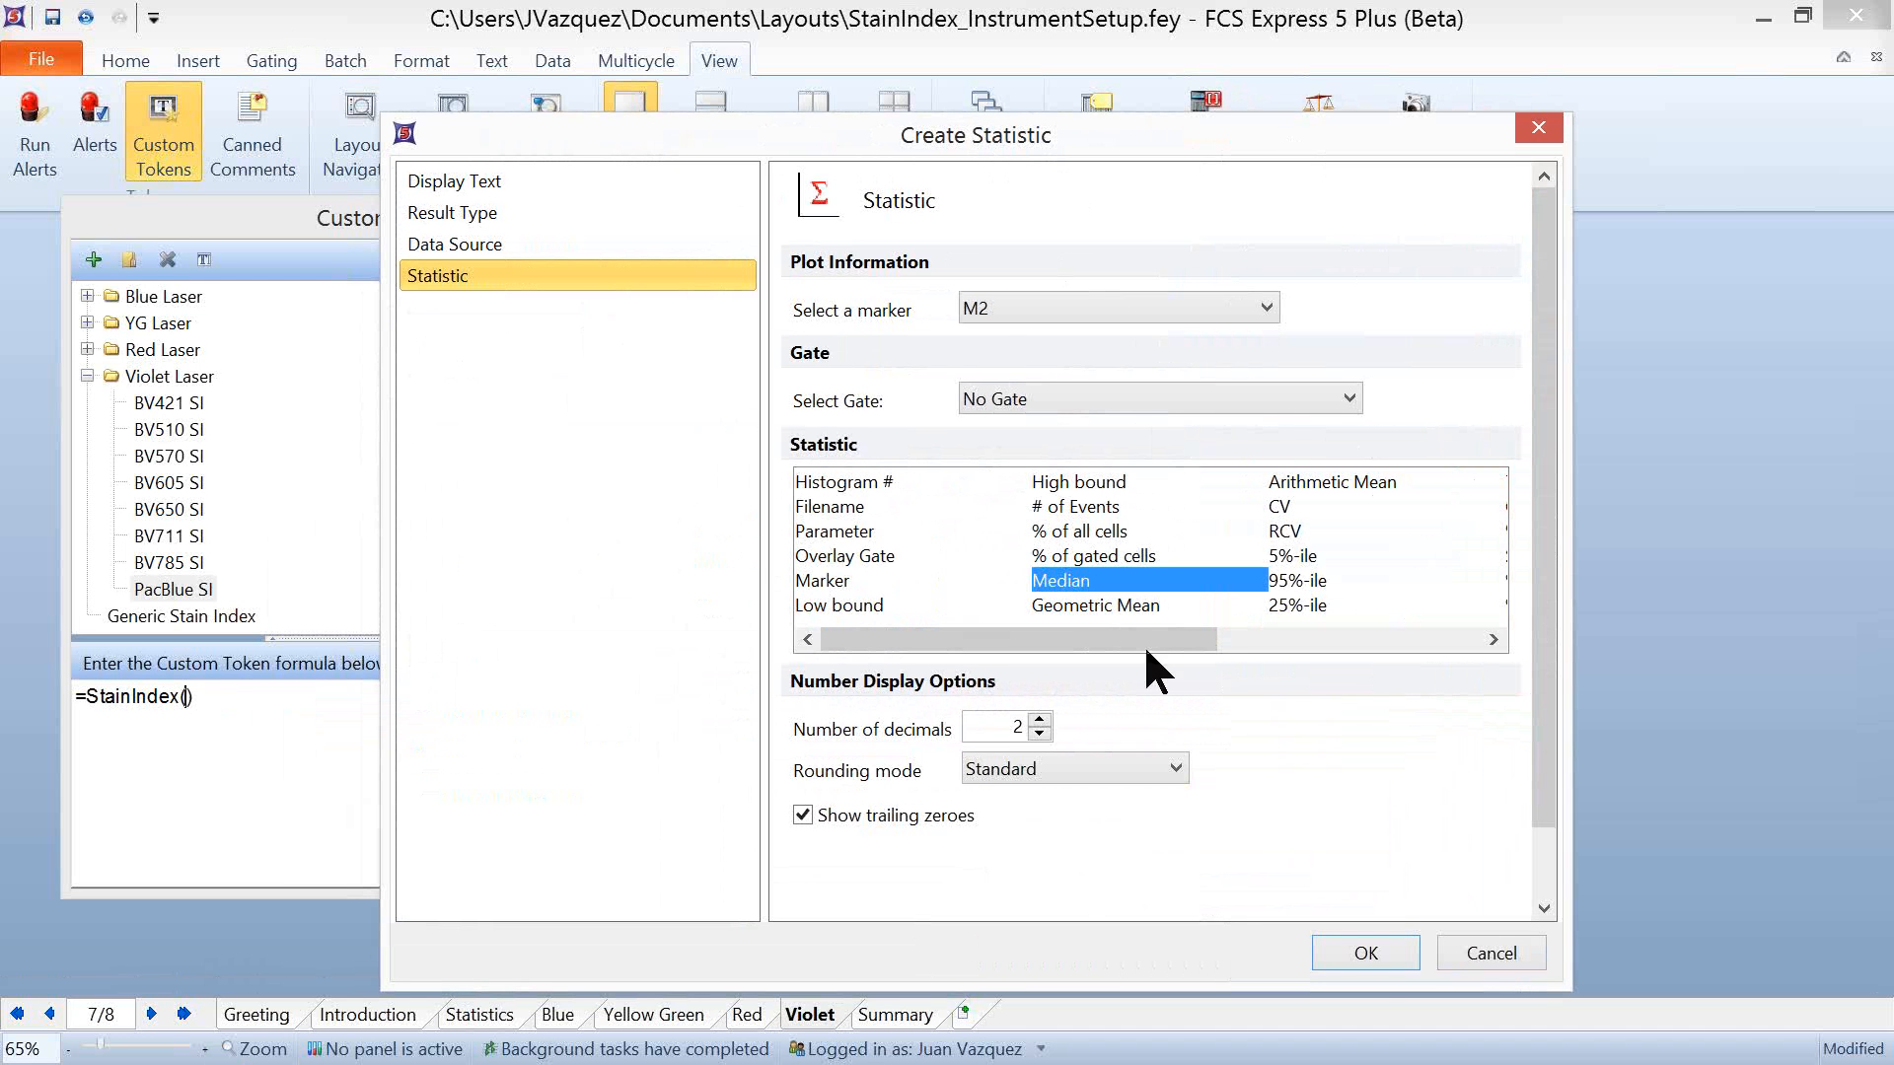
{"action": "left_click", "coordinate": [1367, 952]}
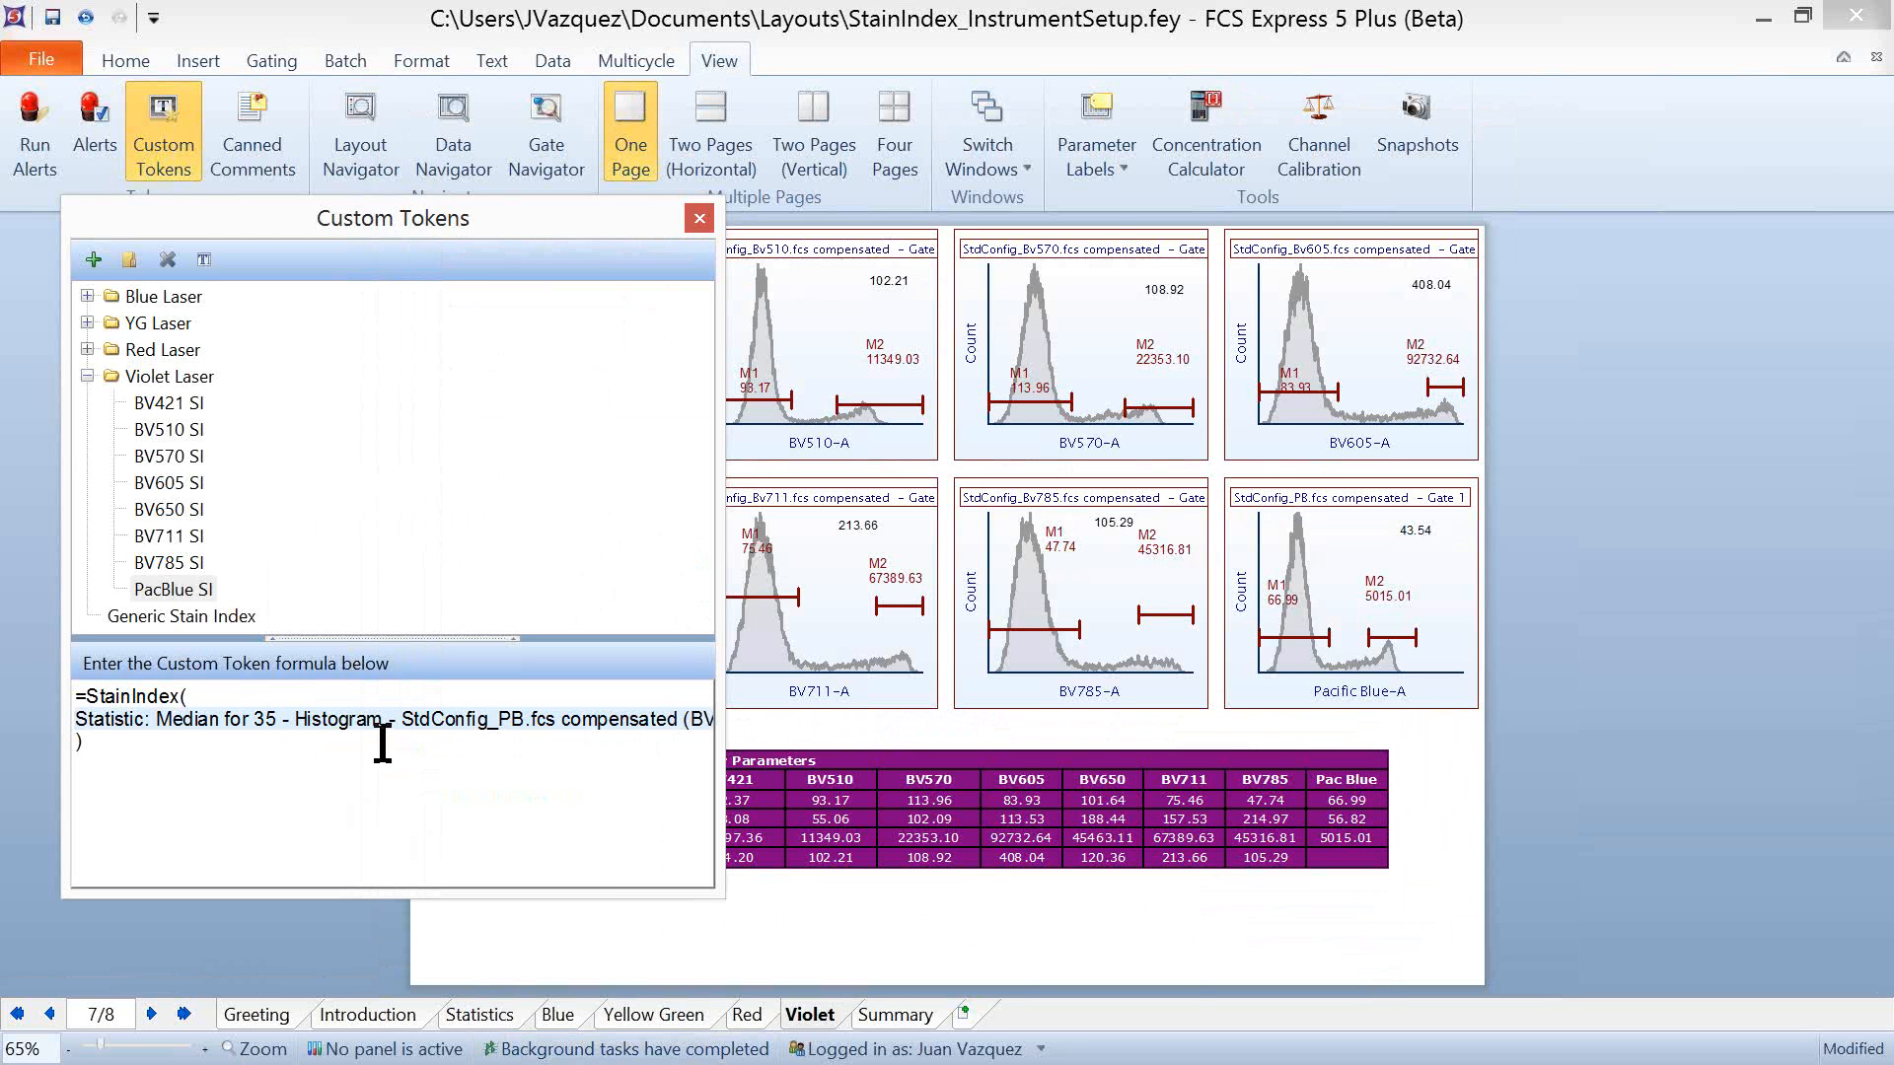
Step: Display the M2 median token in the formula as its value, keeping the Pacific Blue histogram uncovered
{"action": "left_click_drag", "start_coordinate": [719, 786], "coordinate": [1323, 719]}
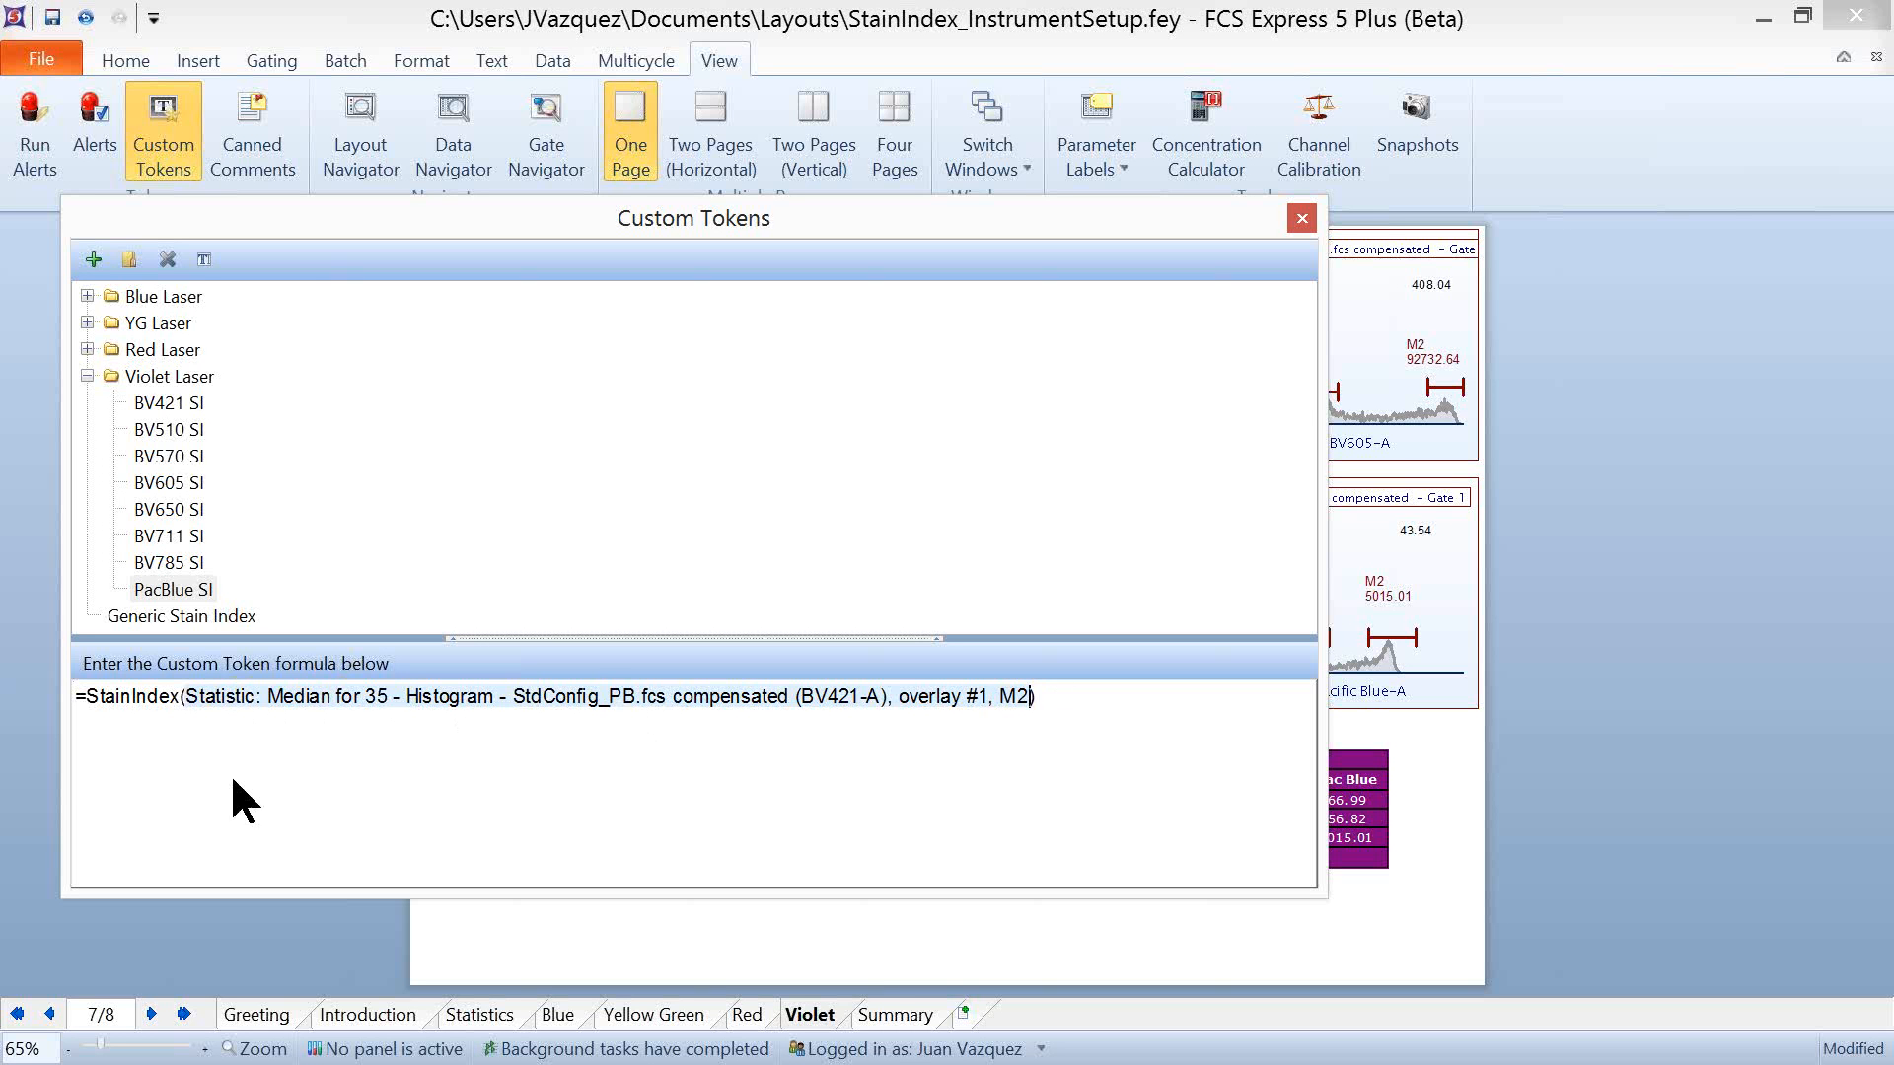
{"action": "right_click", "coordinate": [236, 691]}
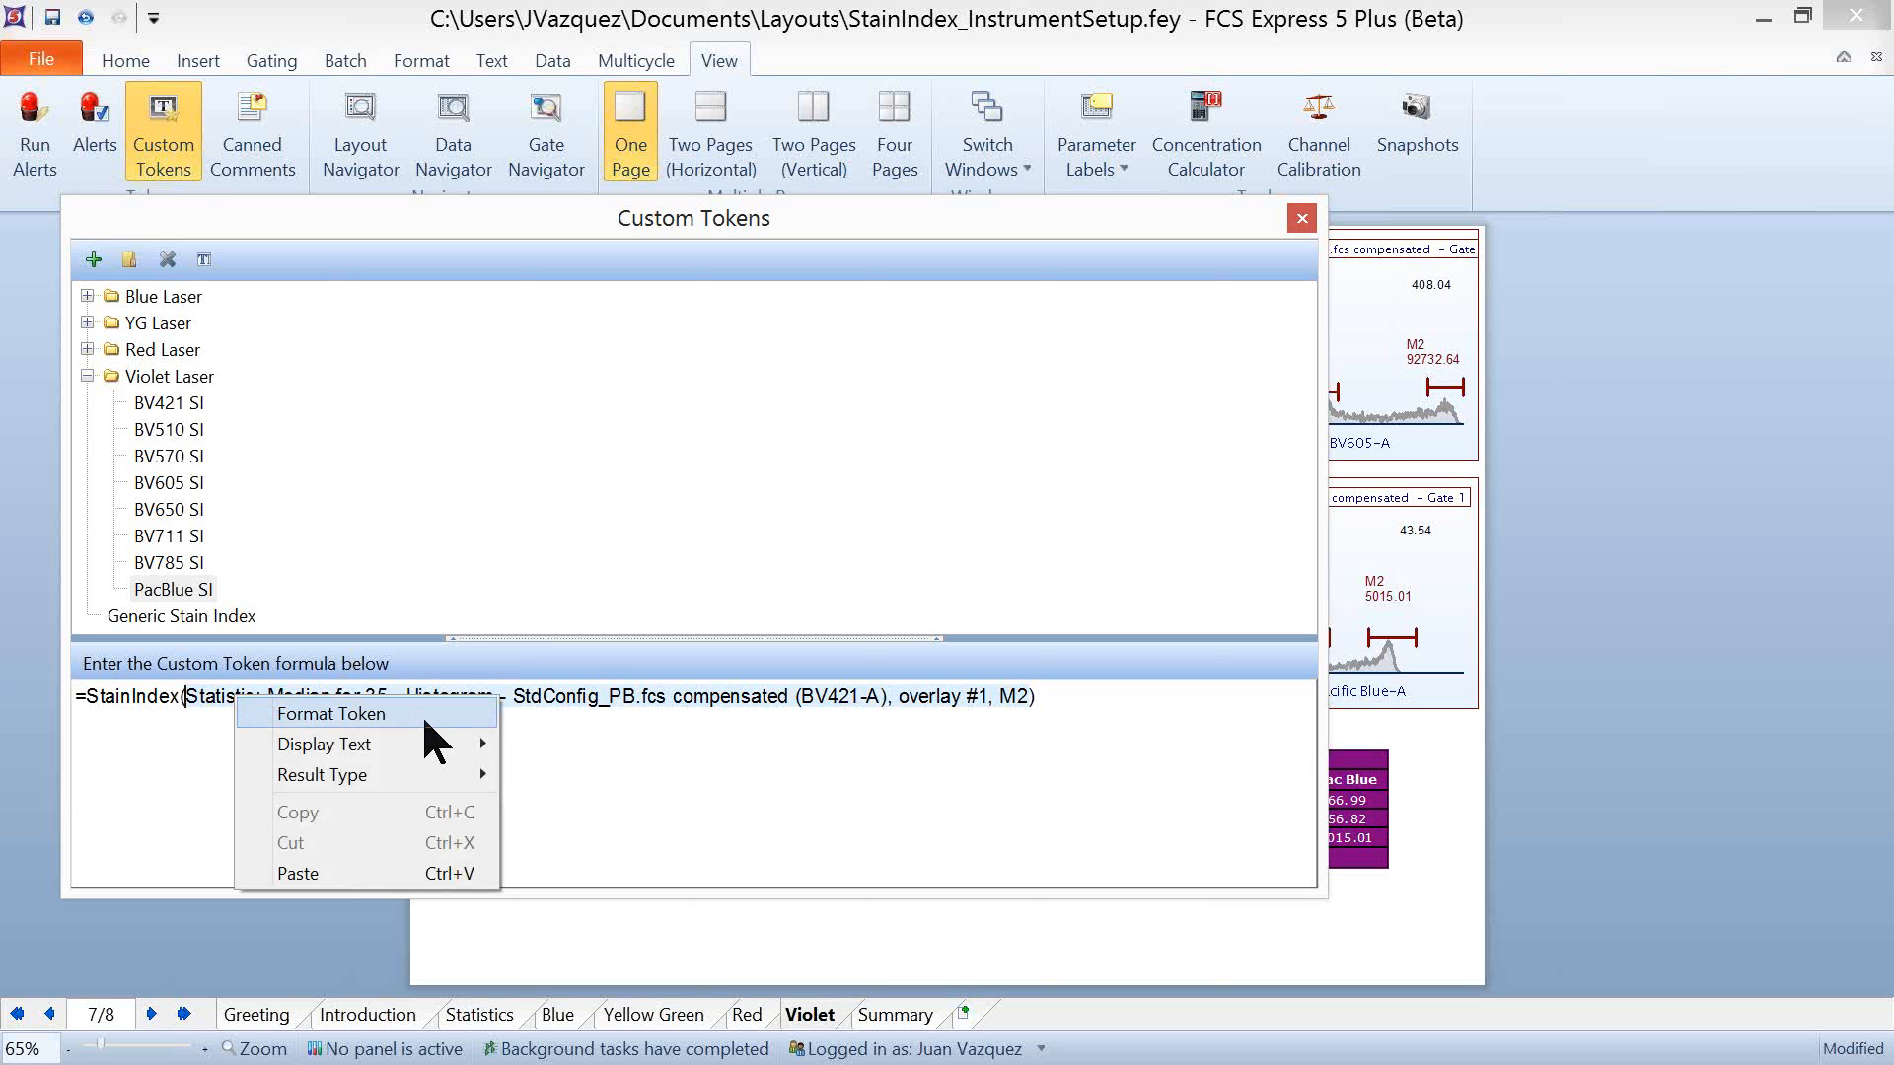
{"action": "mouse_move", "coordinate": [459, 744]}
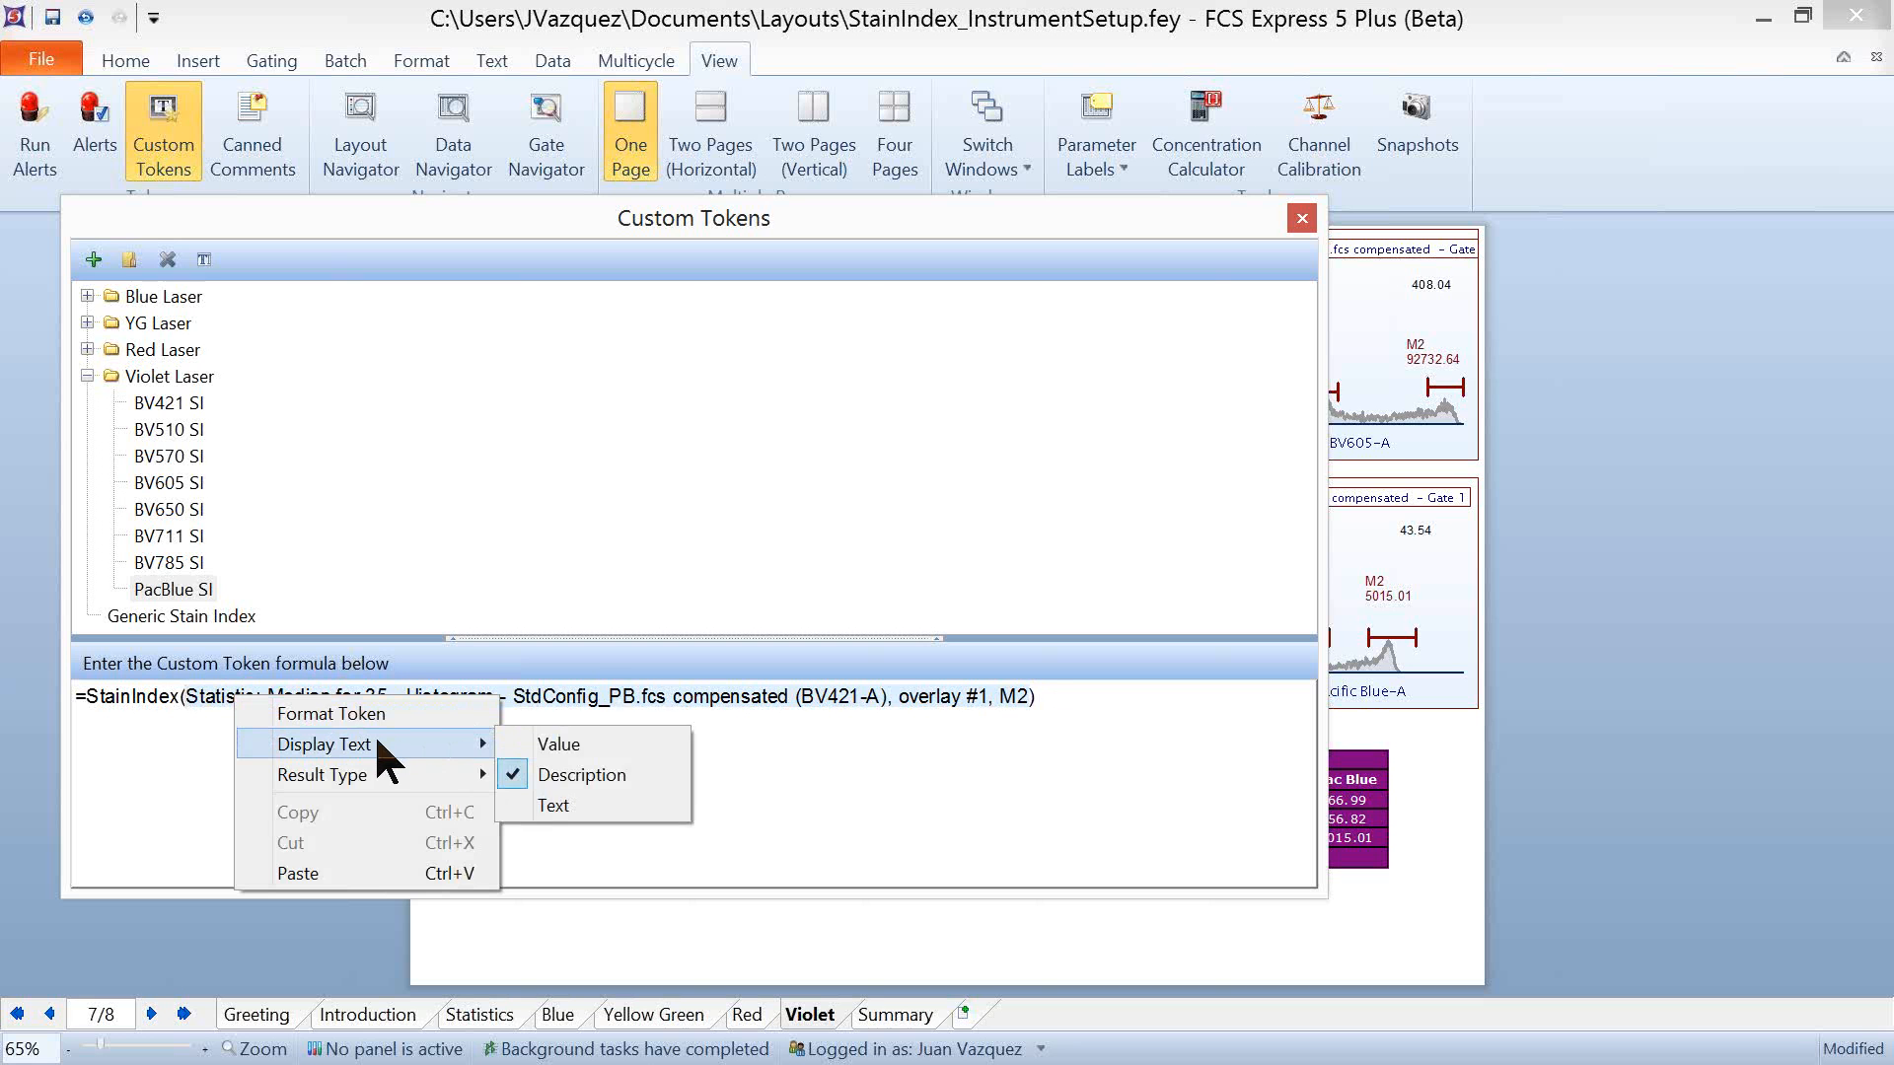
{"action": "left_click", "coordinate": [555, 755]}
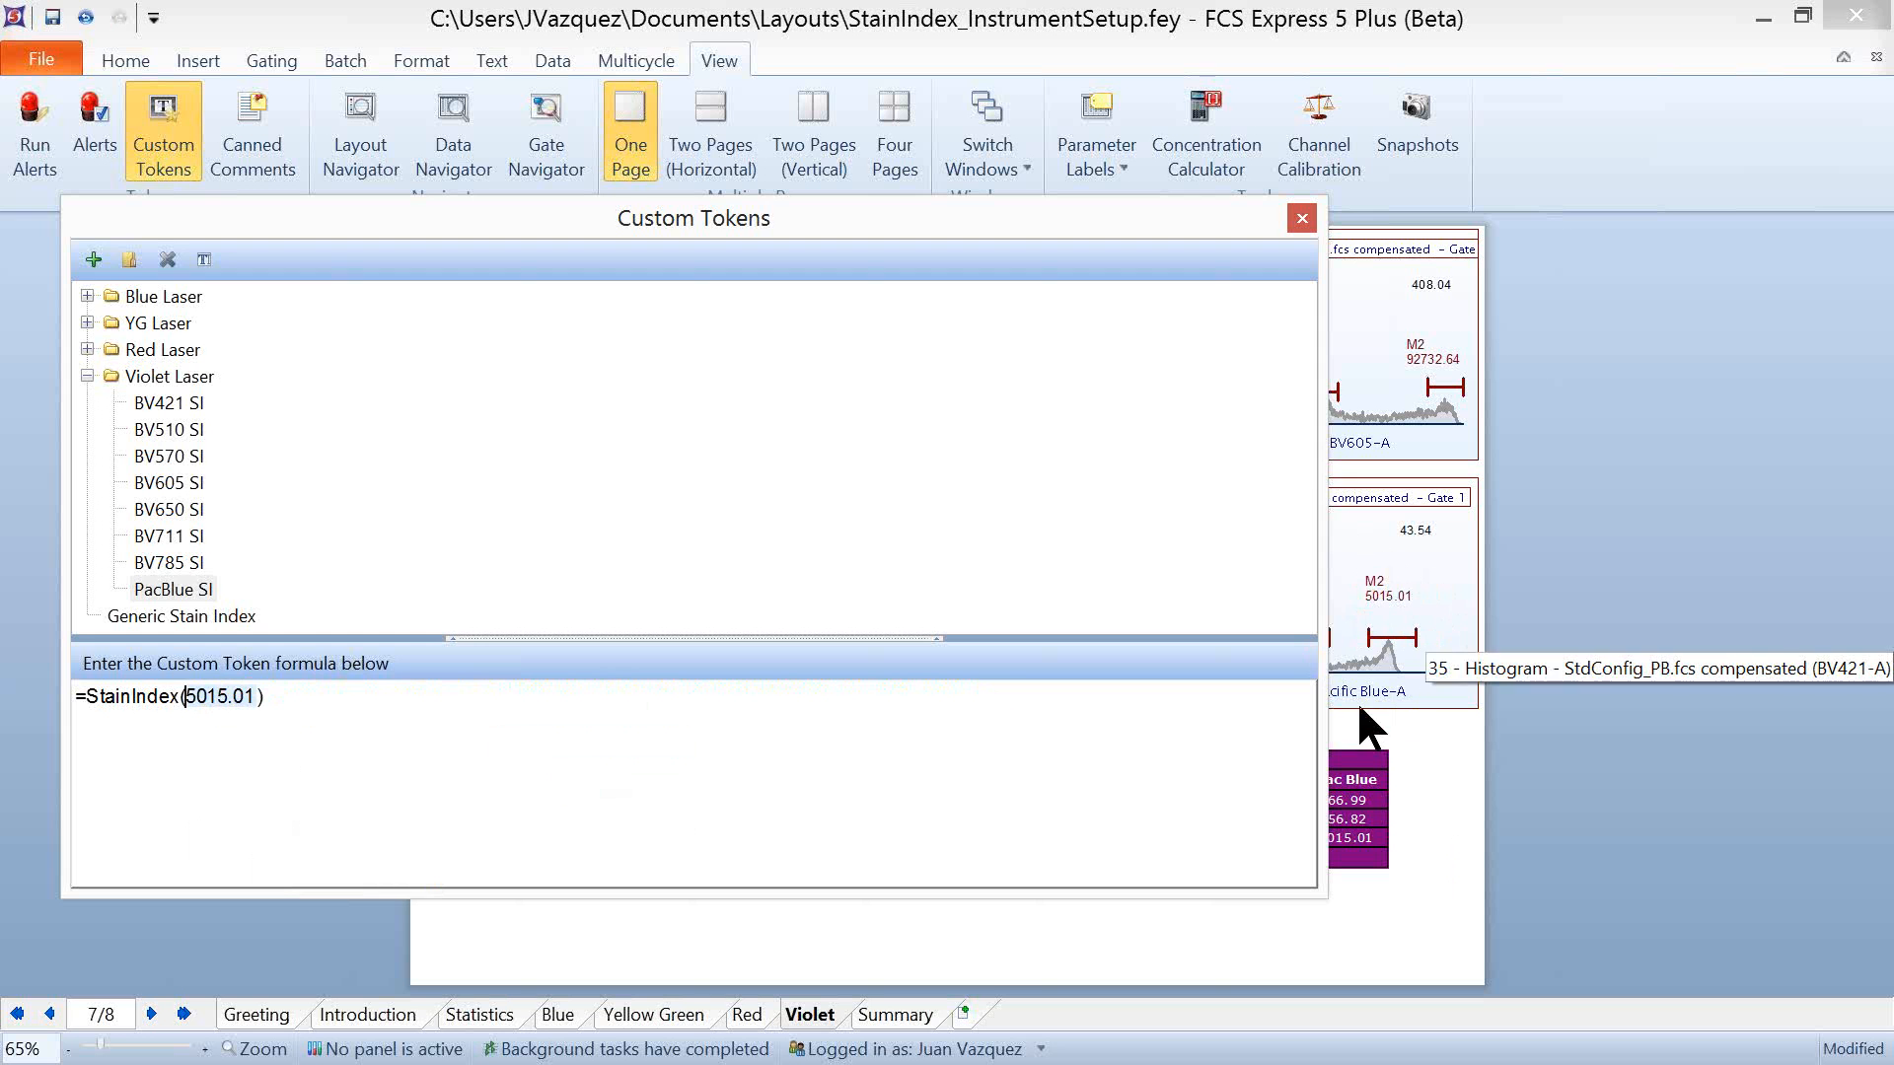
{"action": "left_click_drag", "start_coordinate": [1362, 707], "coordinate": [880, 752]}
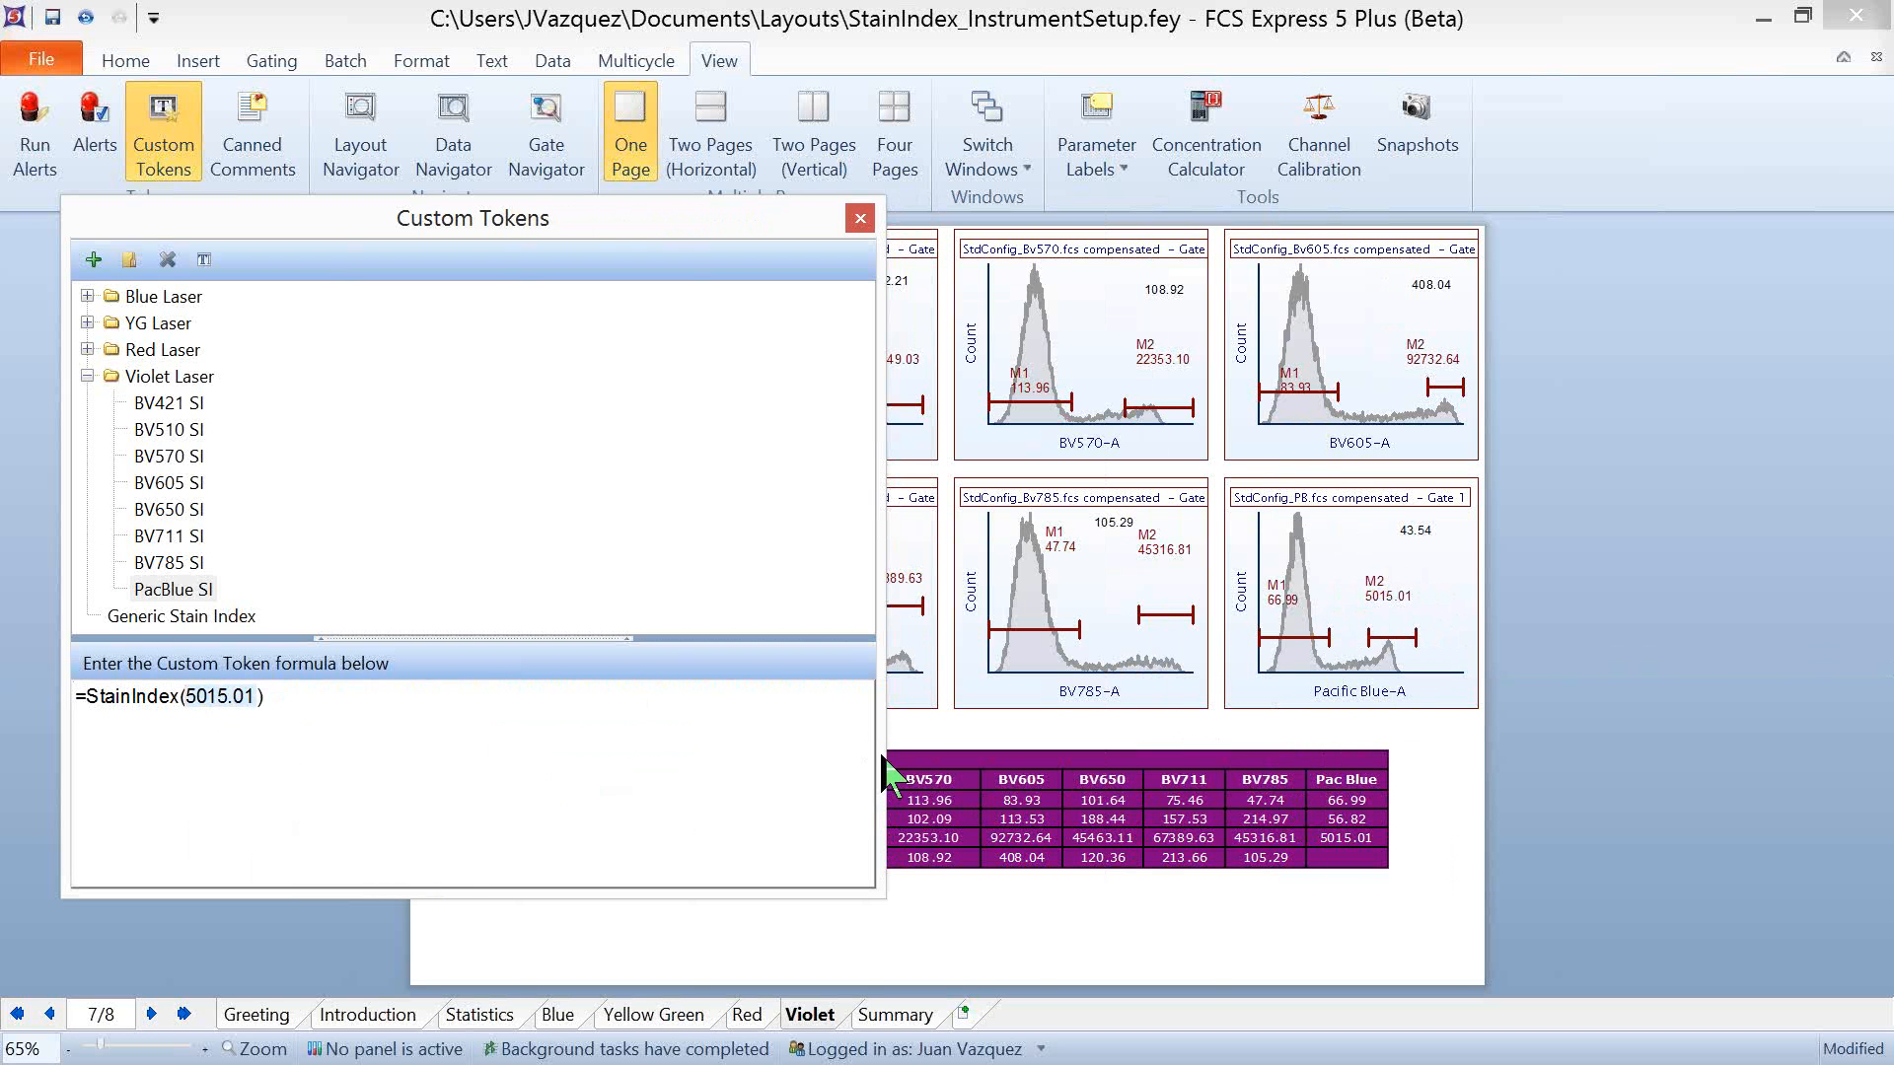
Step: Add a comma and a second argument from the Pacific Blue histogram's M1 marker, using the Median statistic
{"action": "left_click", "coordinate": [259, 706]}
{"action": "type", "text": ","}
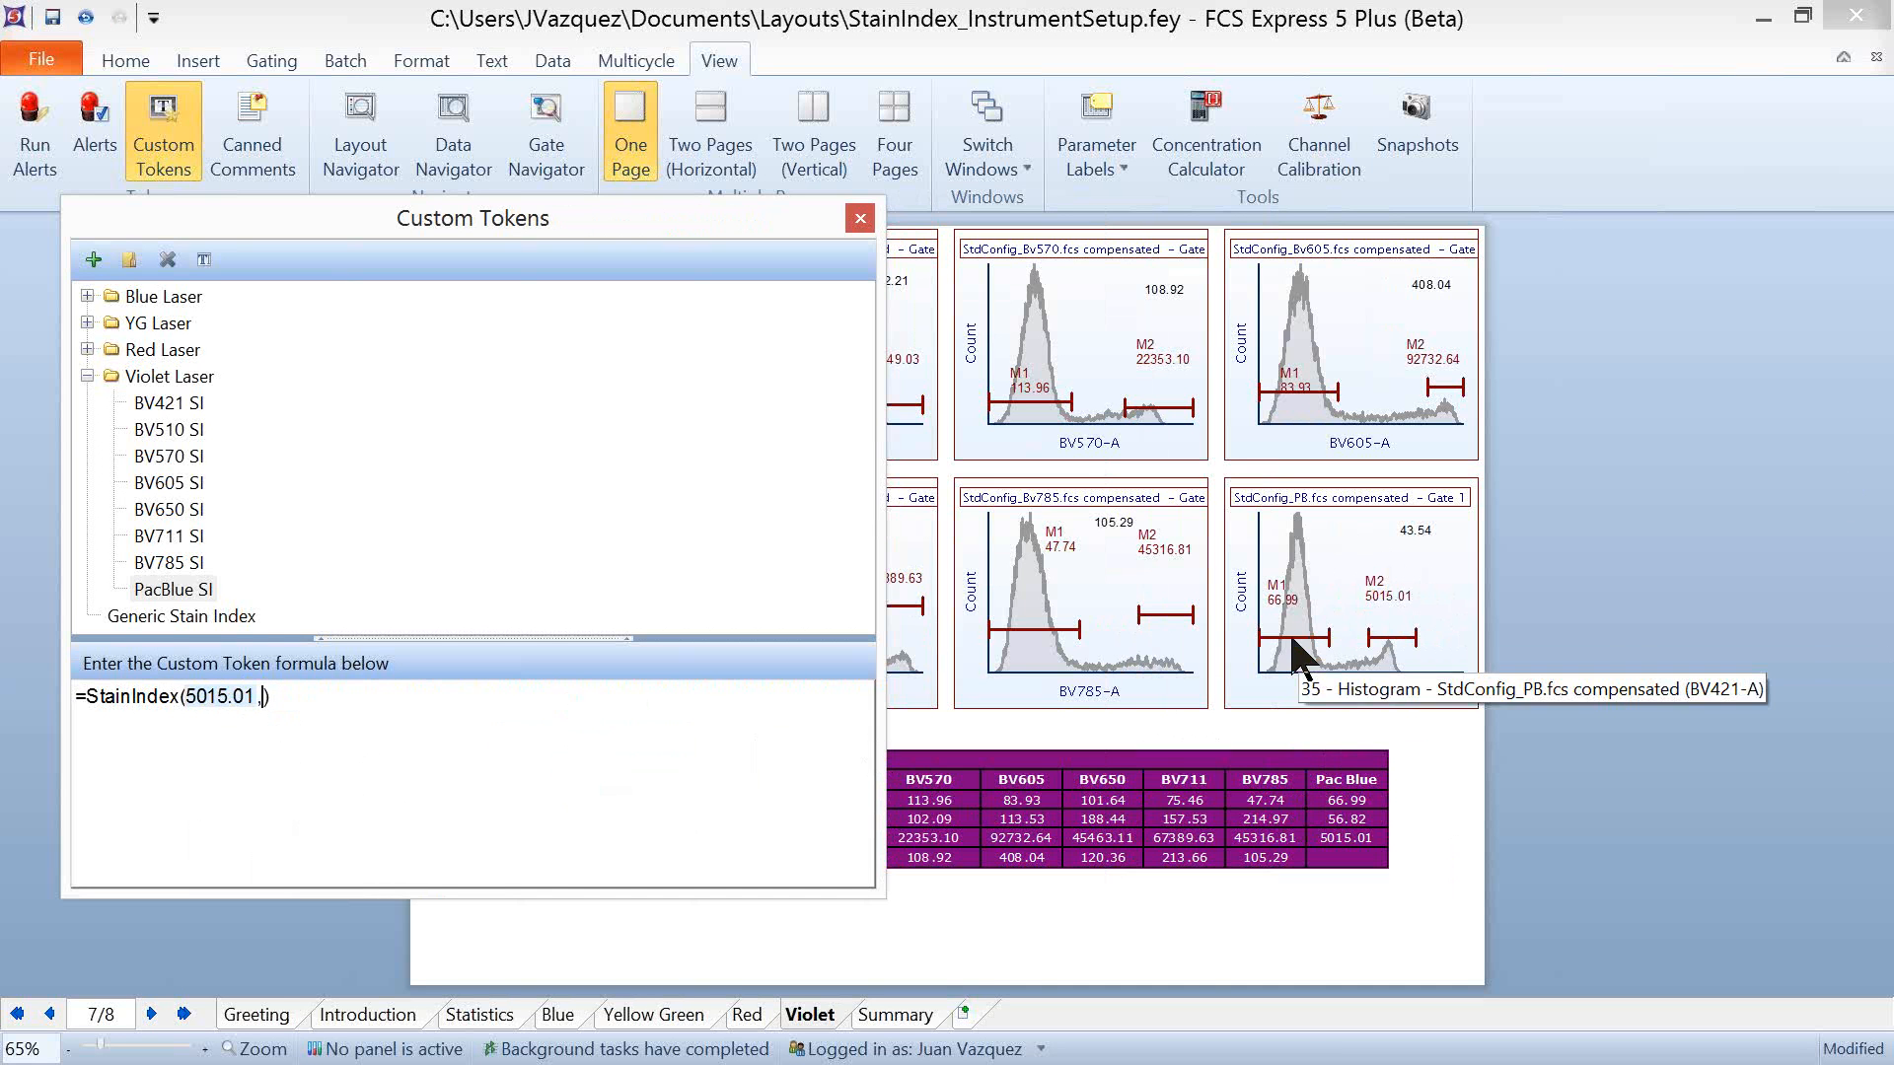
{"action": "left_click", "coordinate": [1300, 653]}
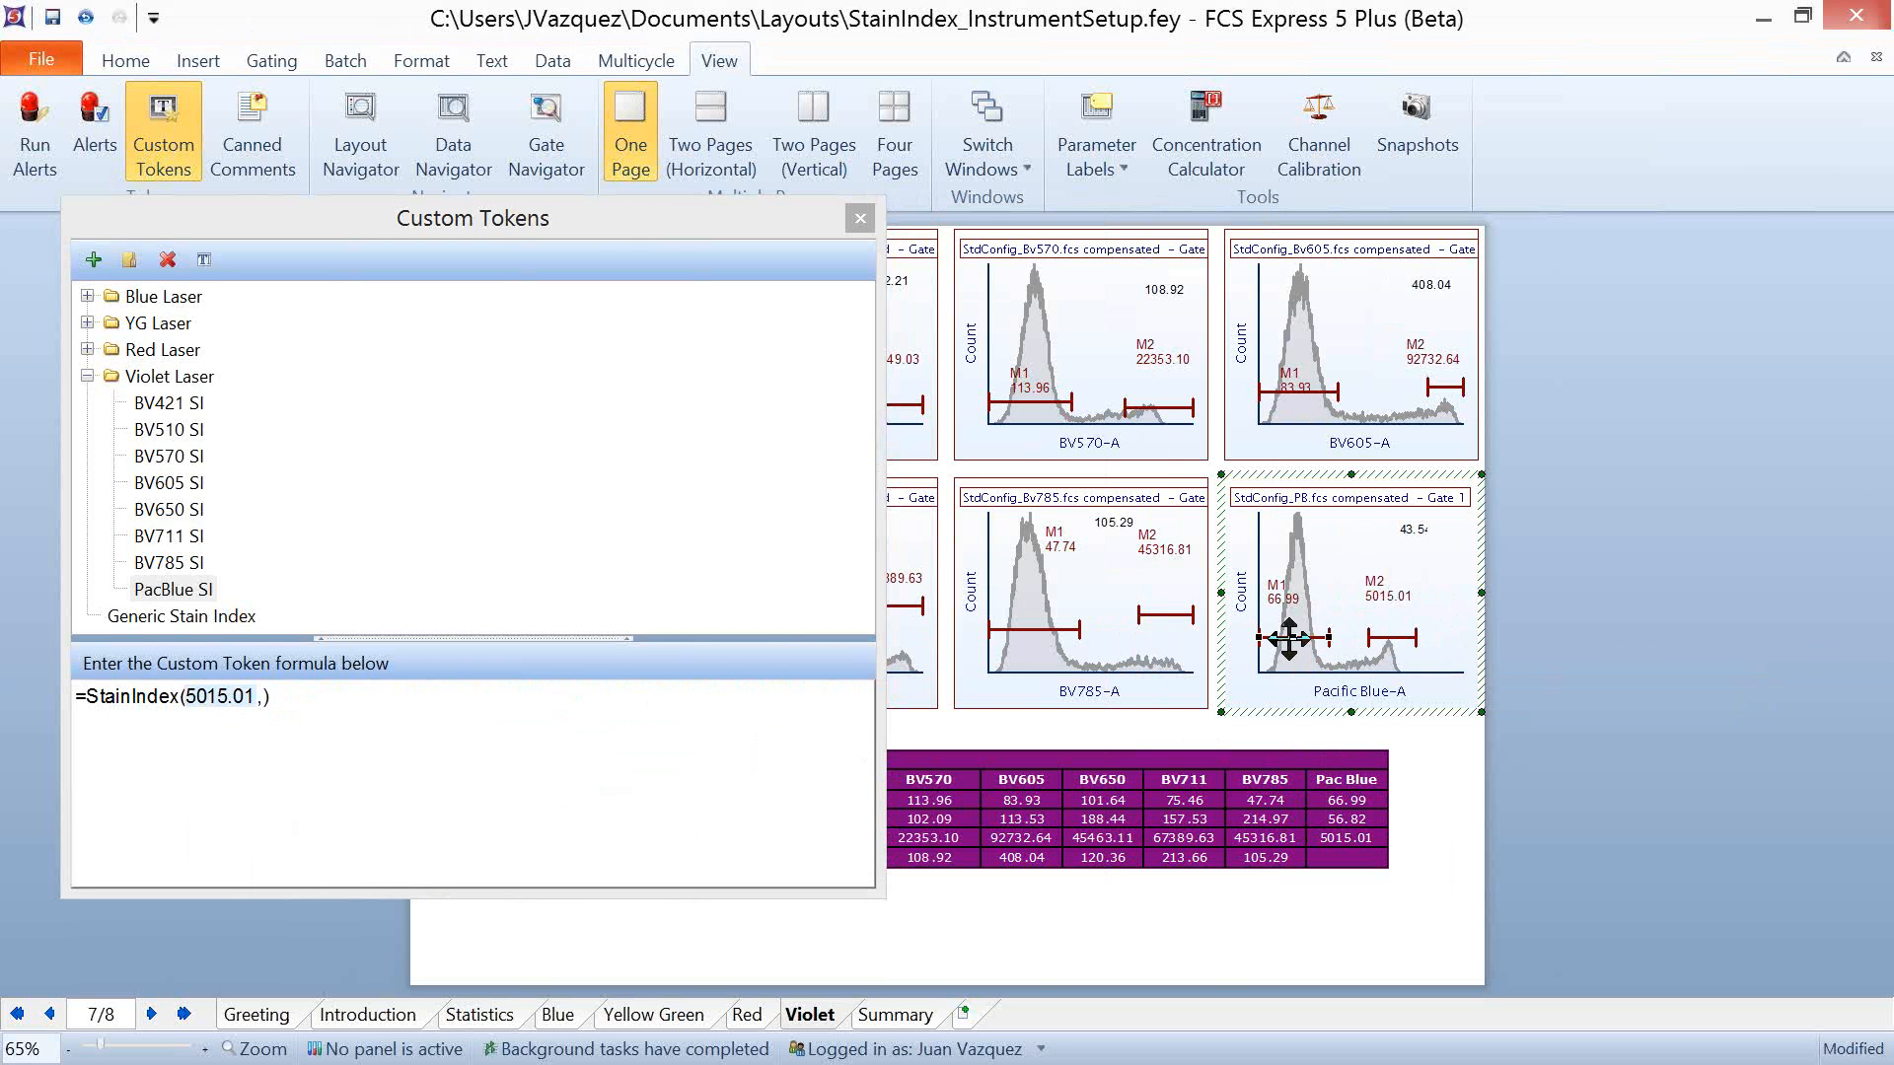
{"action": "mouse_move", "coordinate": [1295, 639]}
{"action": "left_mouse_down"}
{"action": "mouse_move", "coordinate": [296, 725]}
{"action": "mouse_move", "coordinate": [263, 708]}
{"action": "left_mouse_up"}
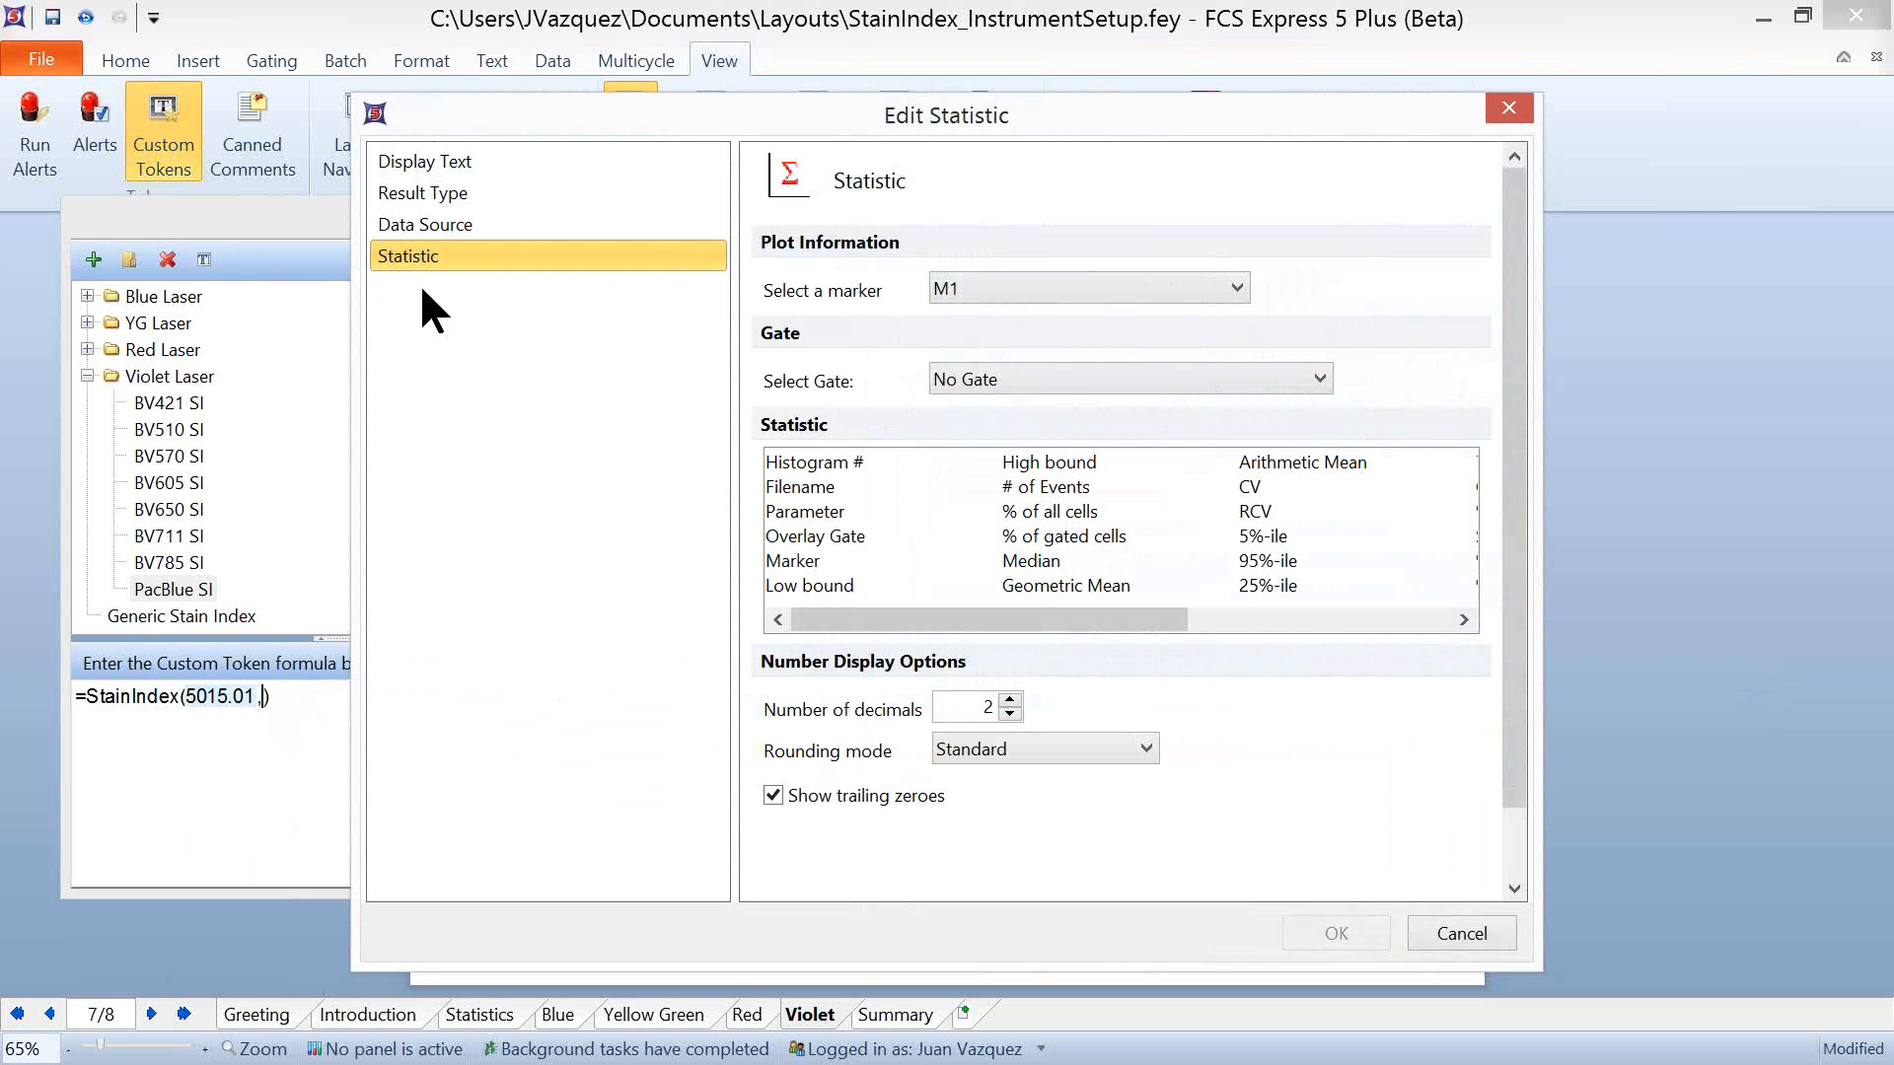
{"action": "left_click", "coordinate": [454, 225]}
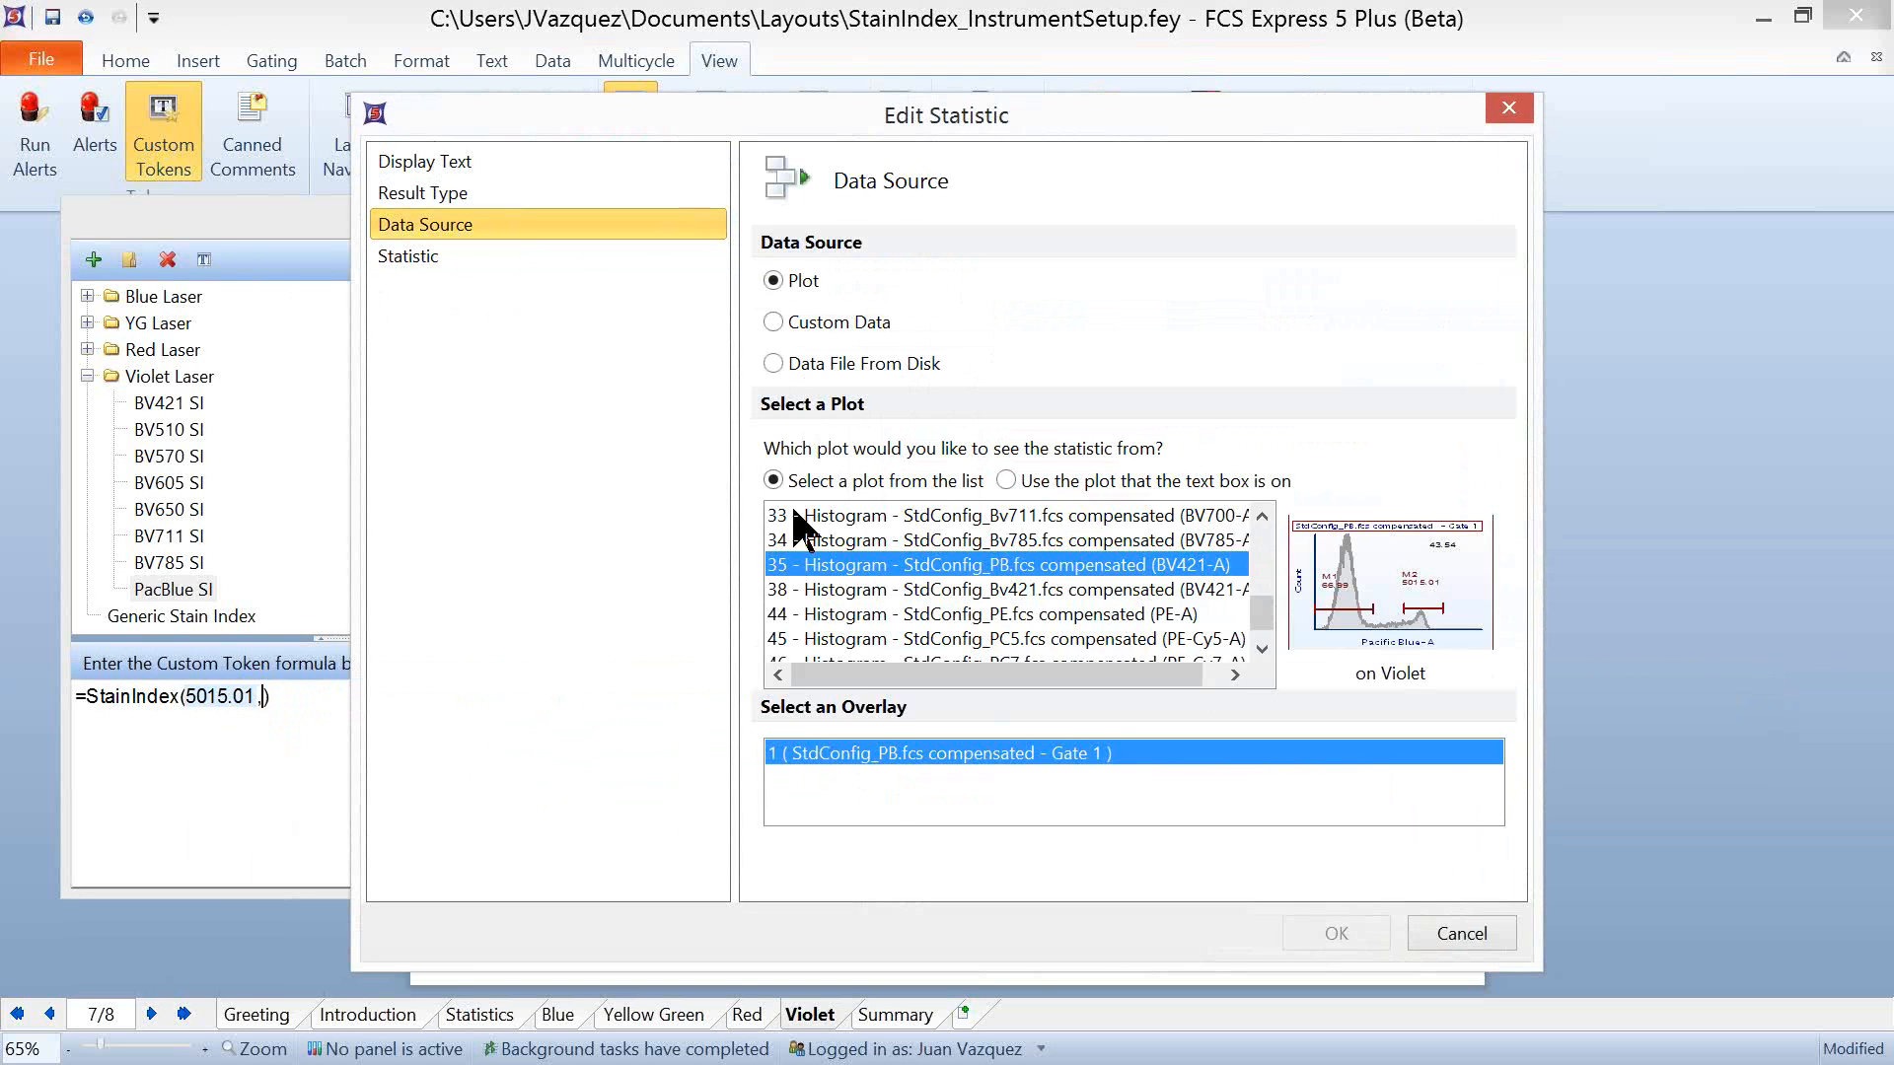
{"action": "left_click", "coordinate": [435, 255]}
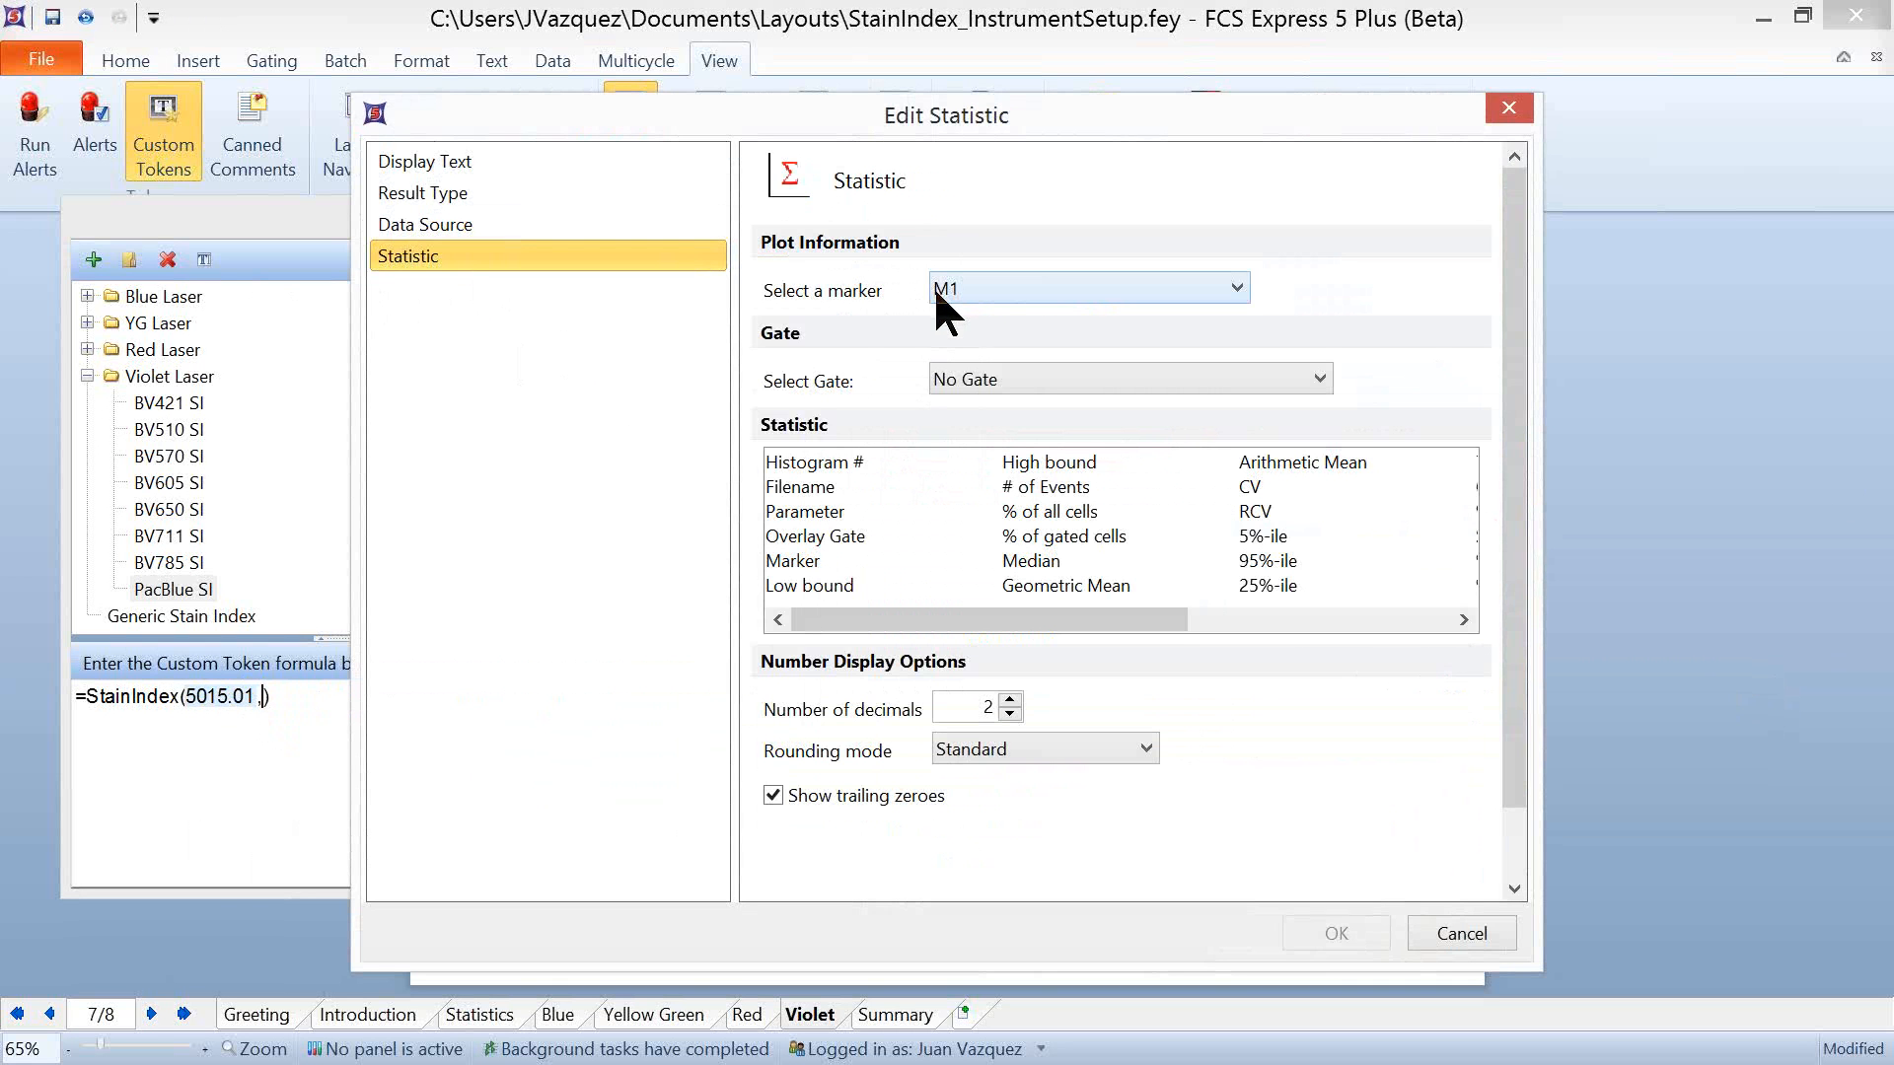
{"action": "left_click", "coordinate": [1029, 564]}
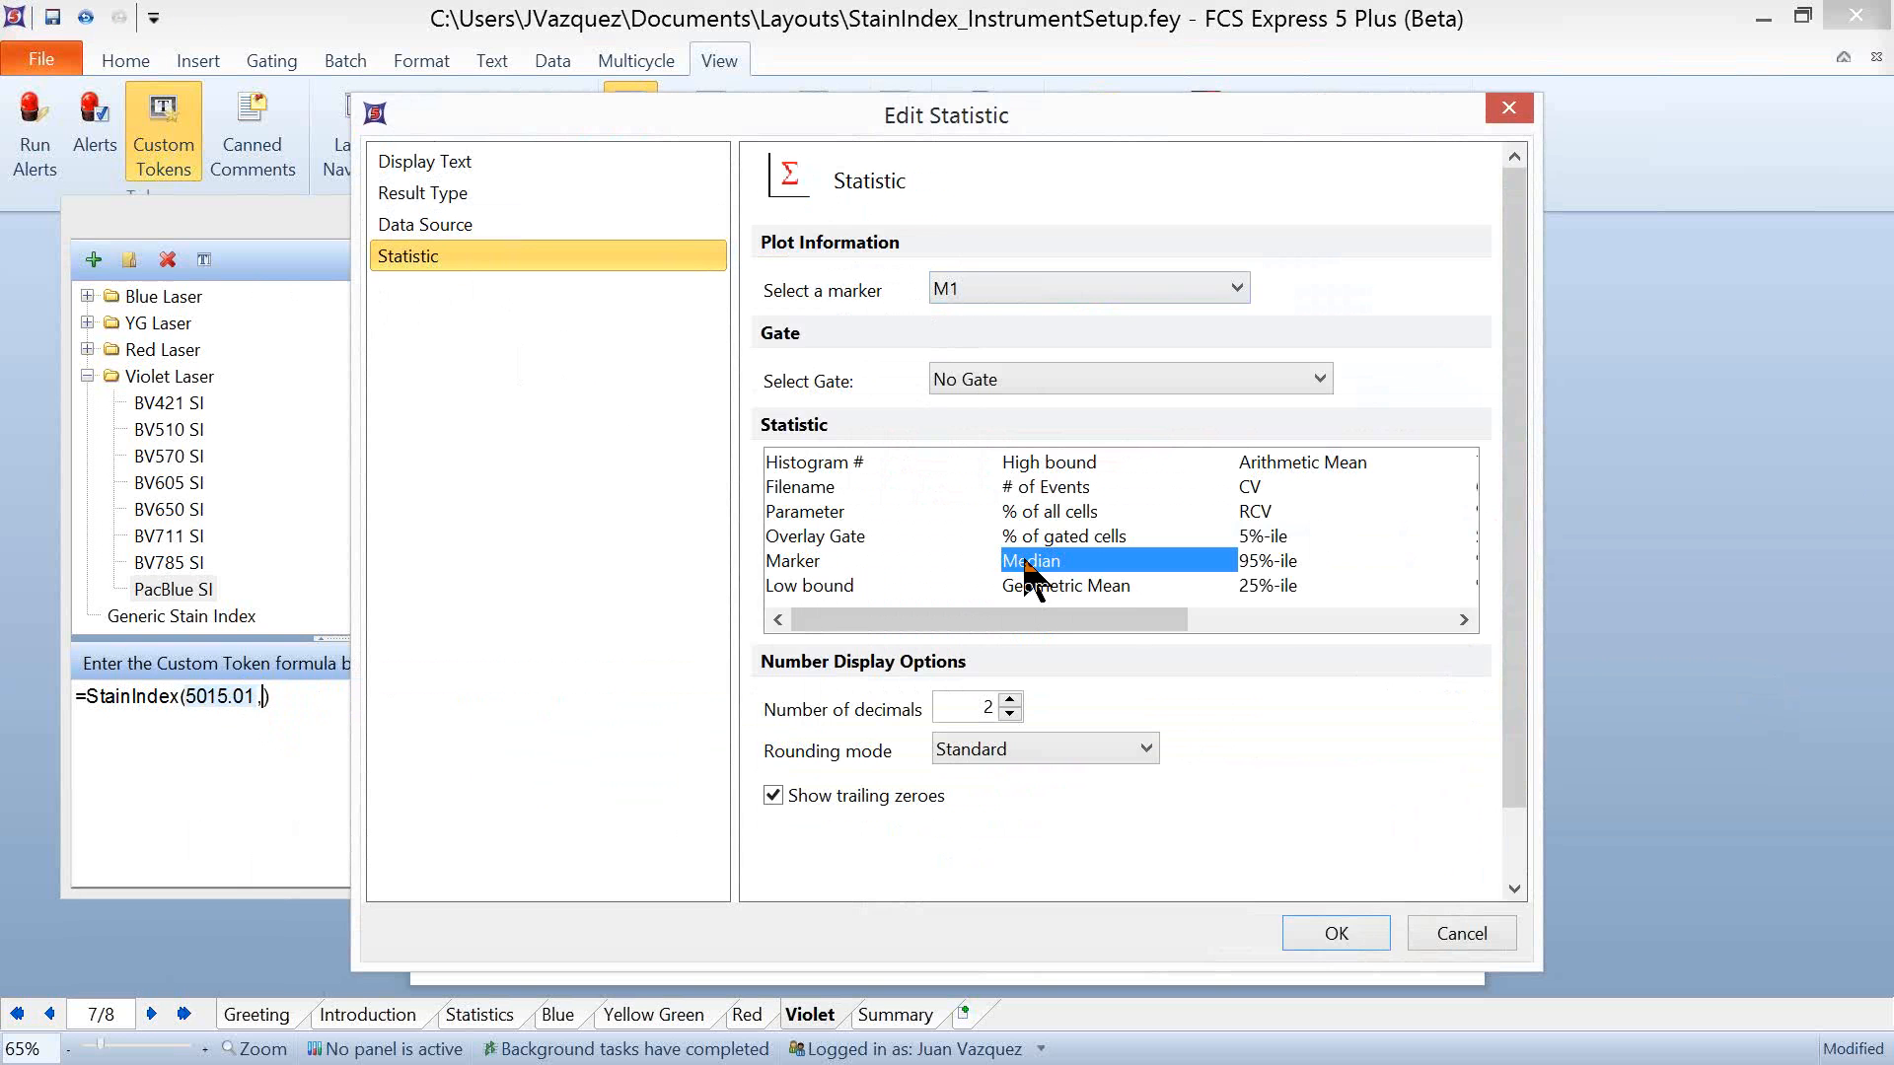
{"action": "left_click", "coordinate": [1338, 933]}
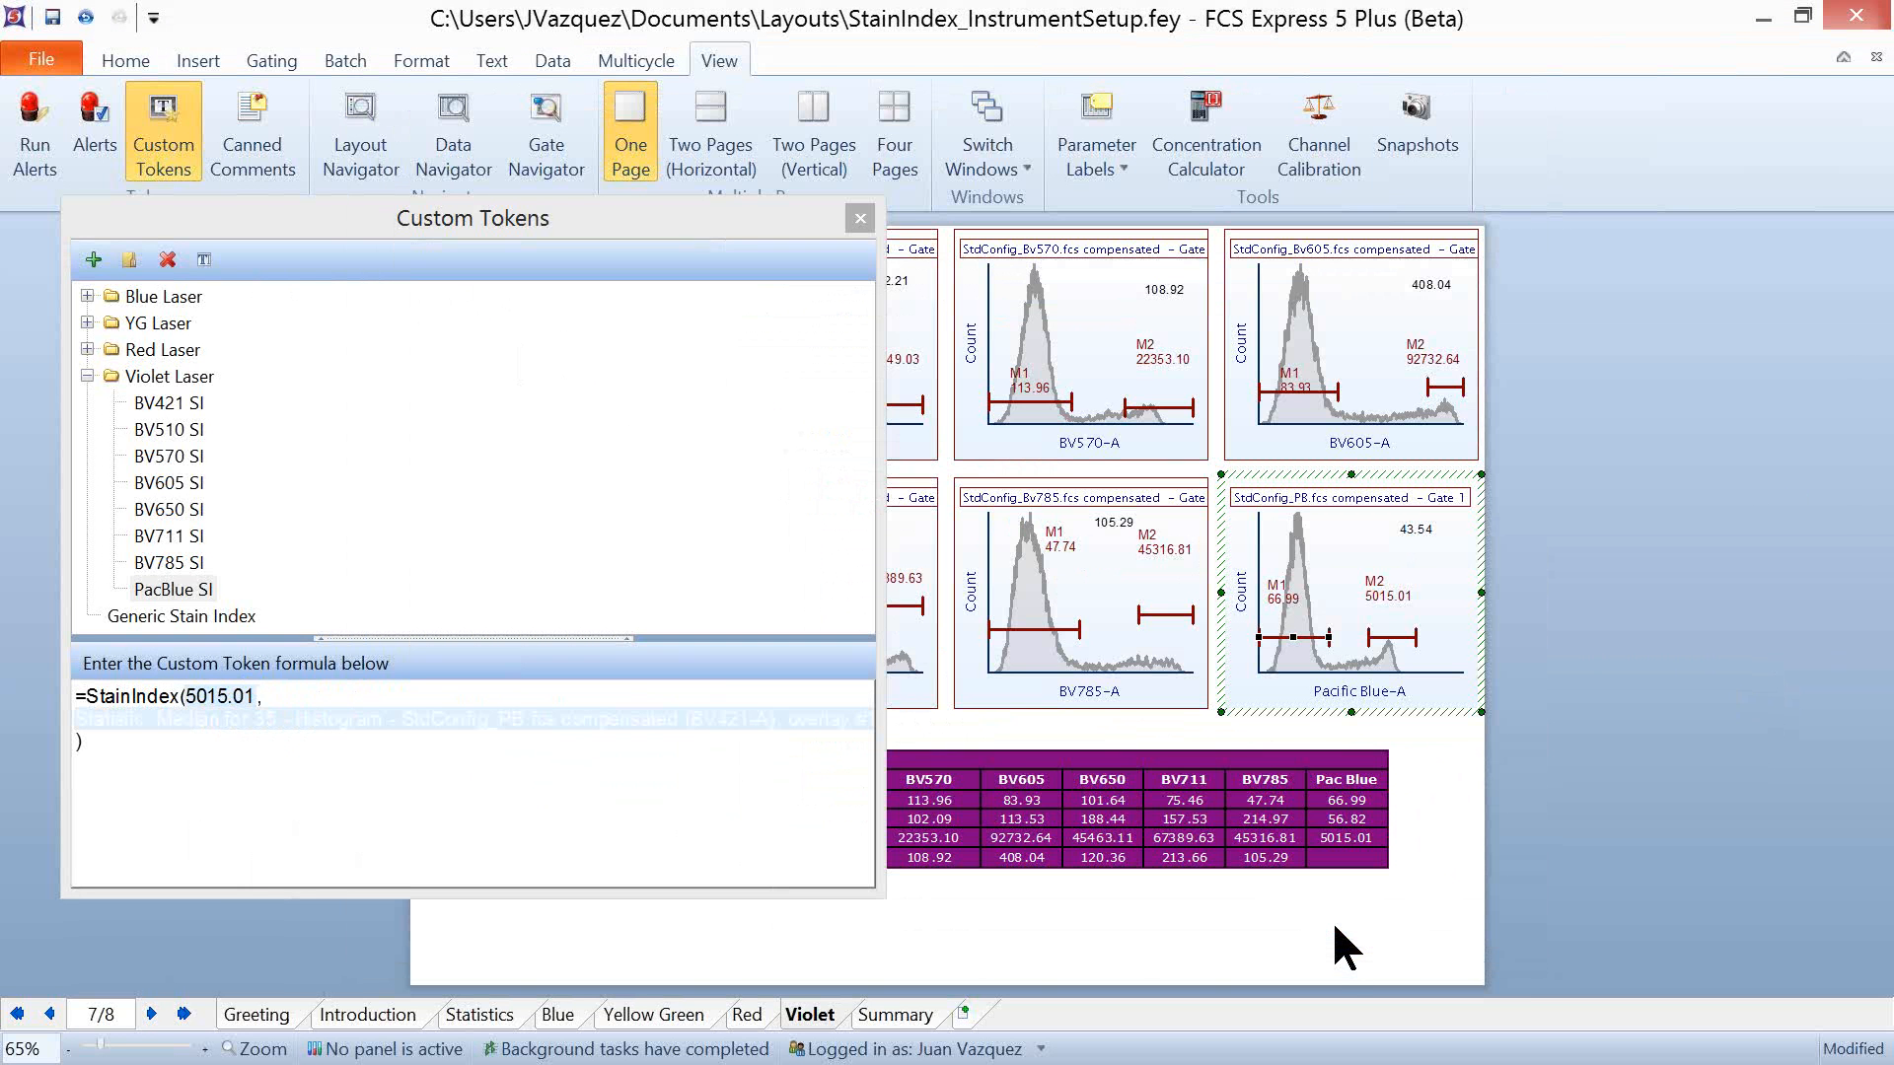
Step: Display the M1 median token in the formula as its value
{"action": "left_click", "coordinate": [214, 809]}
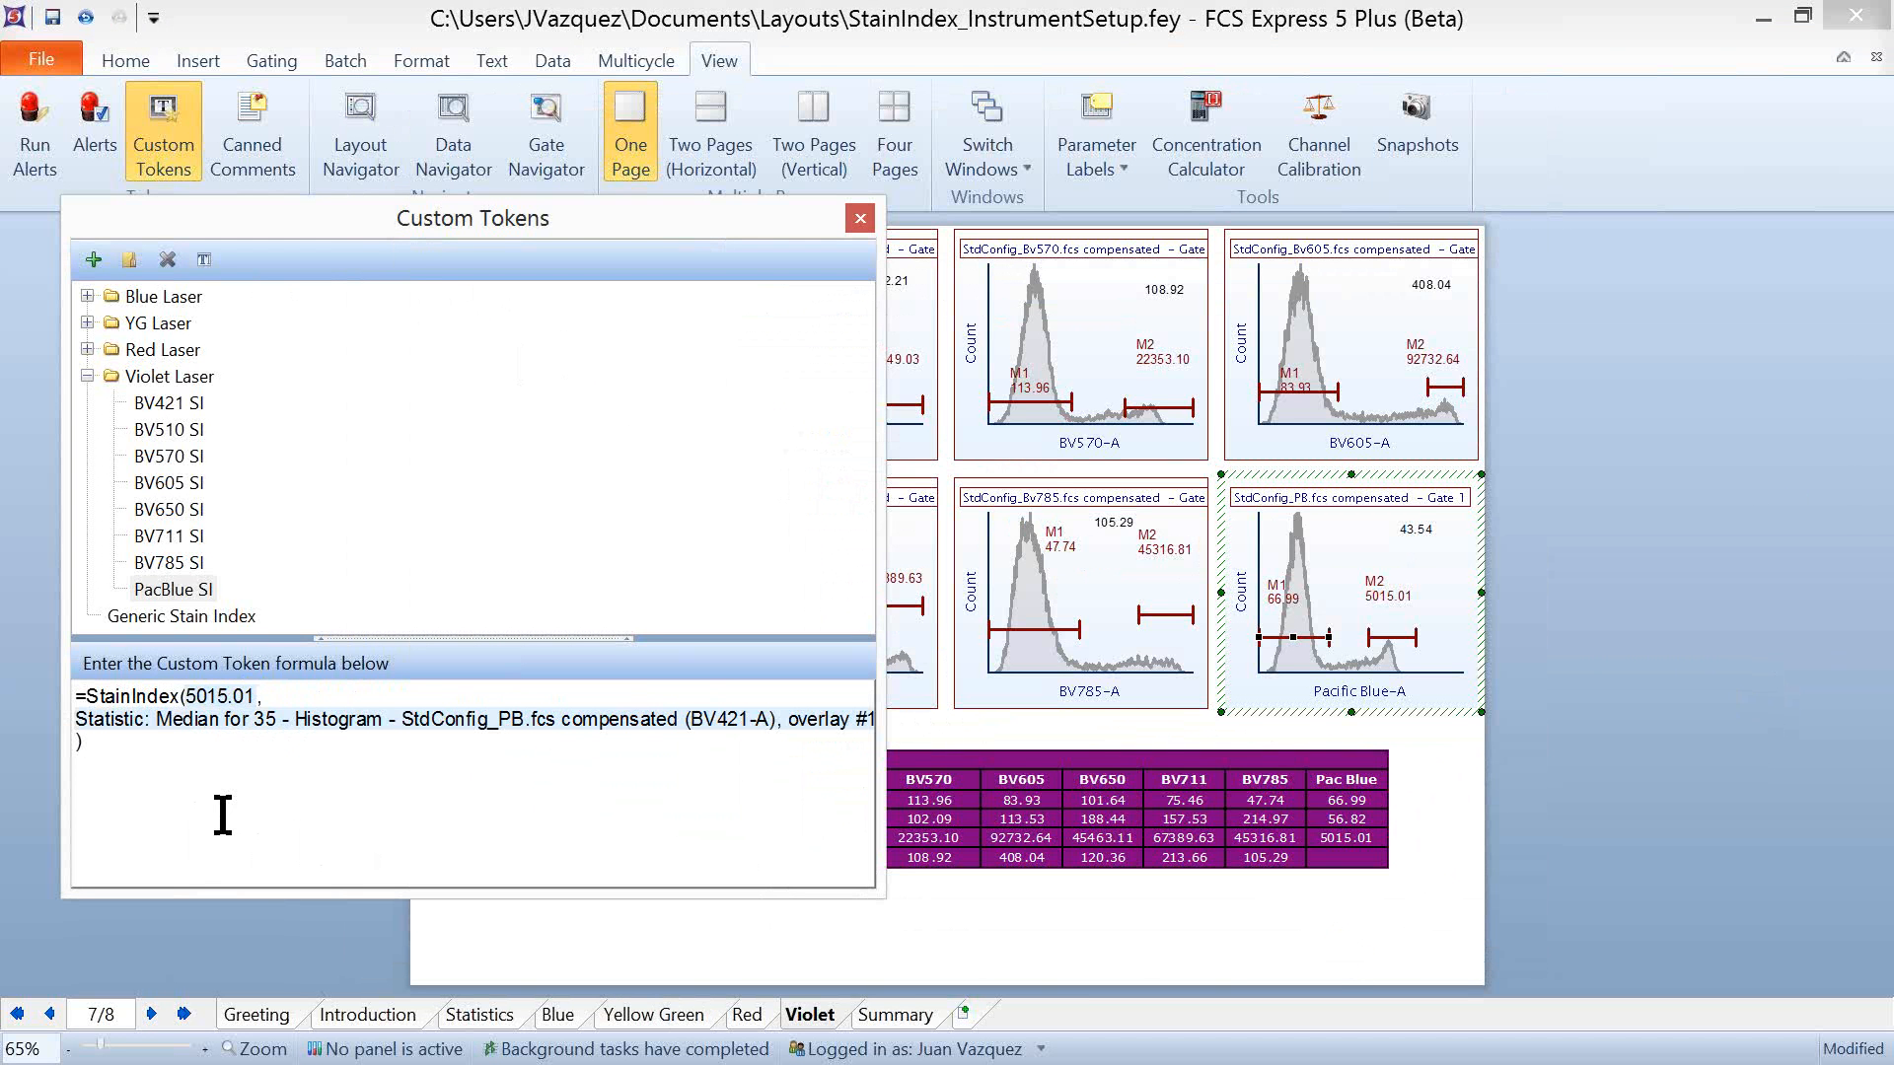
{"action": "right_click", "coordinate": [317, 721]}
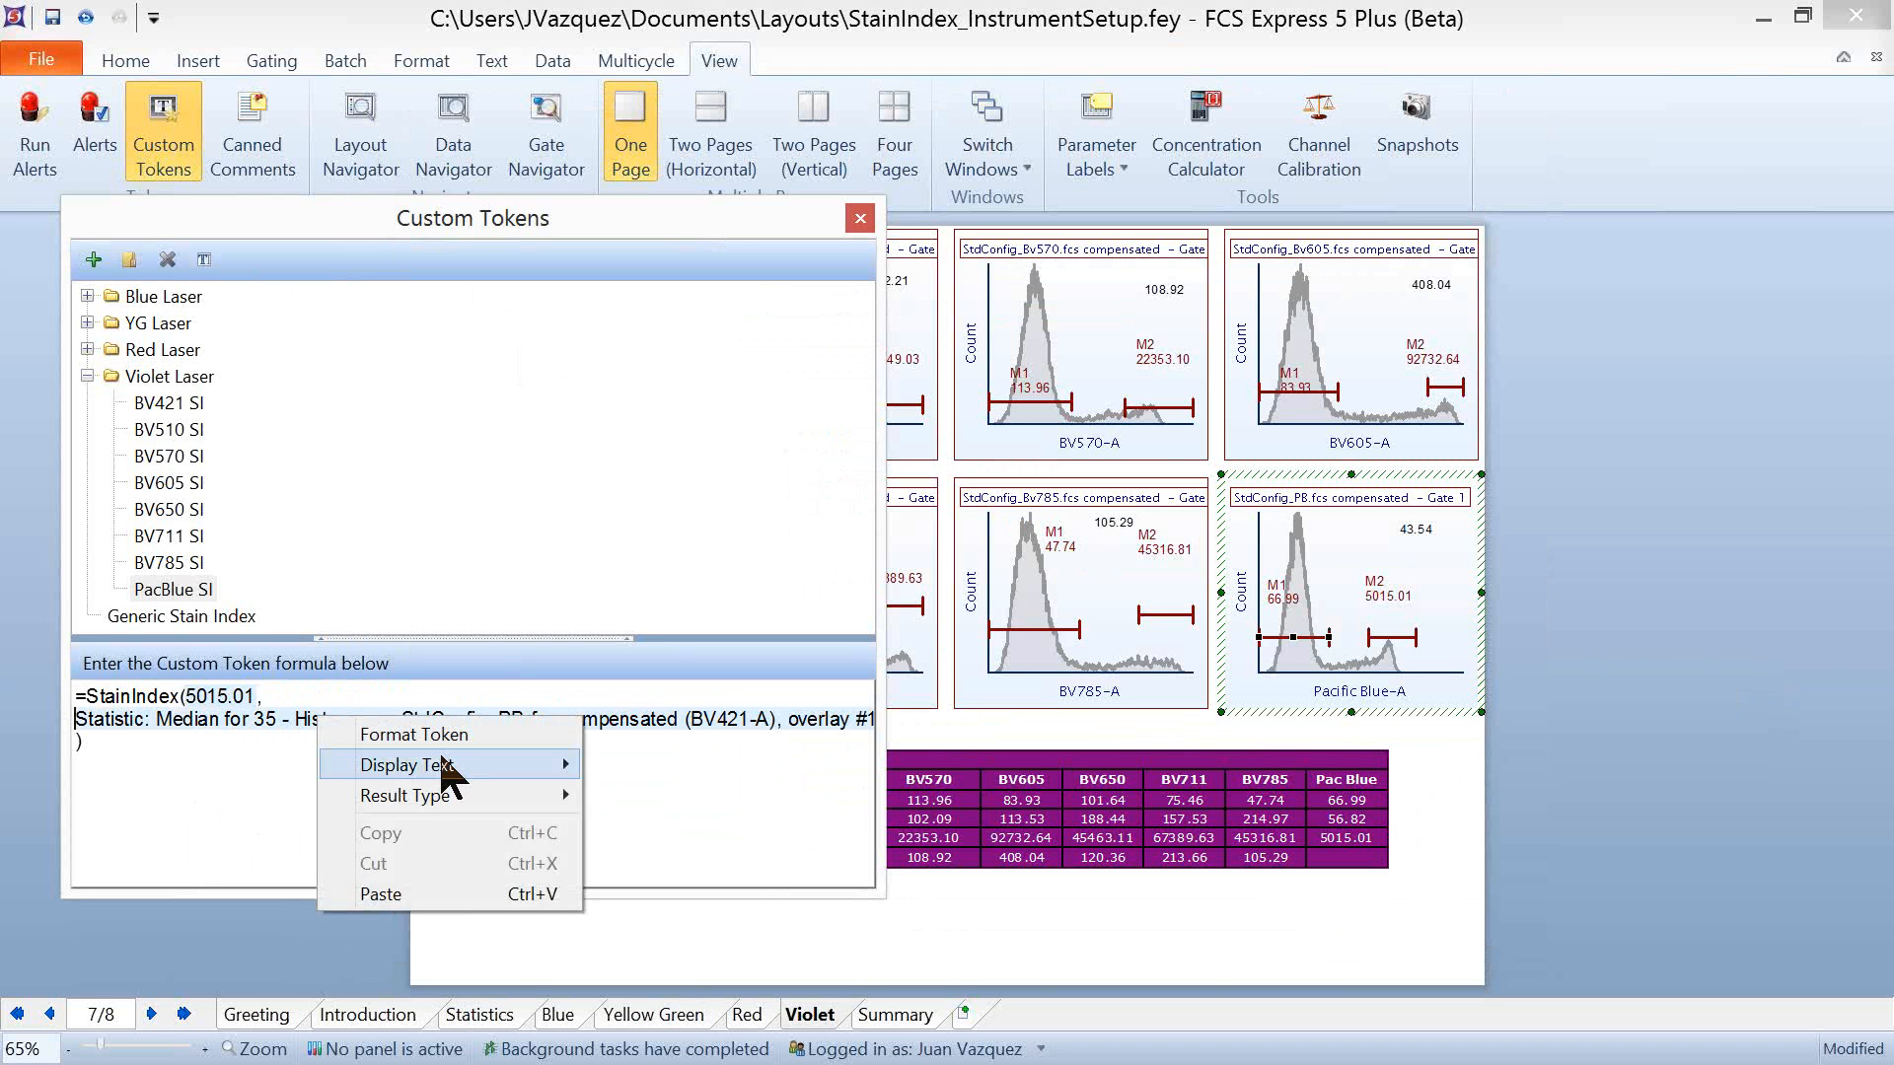
{"action": "mouse_move", "coordinate": [449, 767]}
{"action": "left_click", "coordinate": [625, 766]}
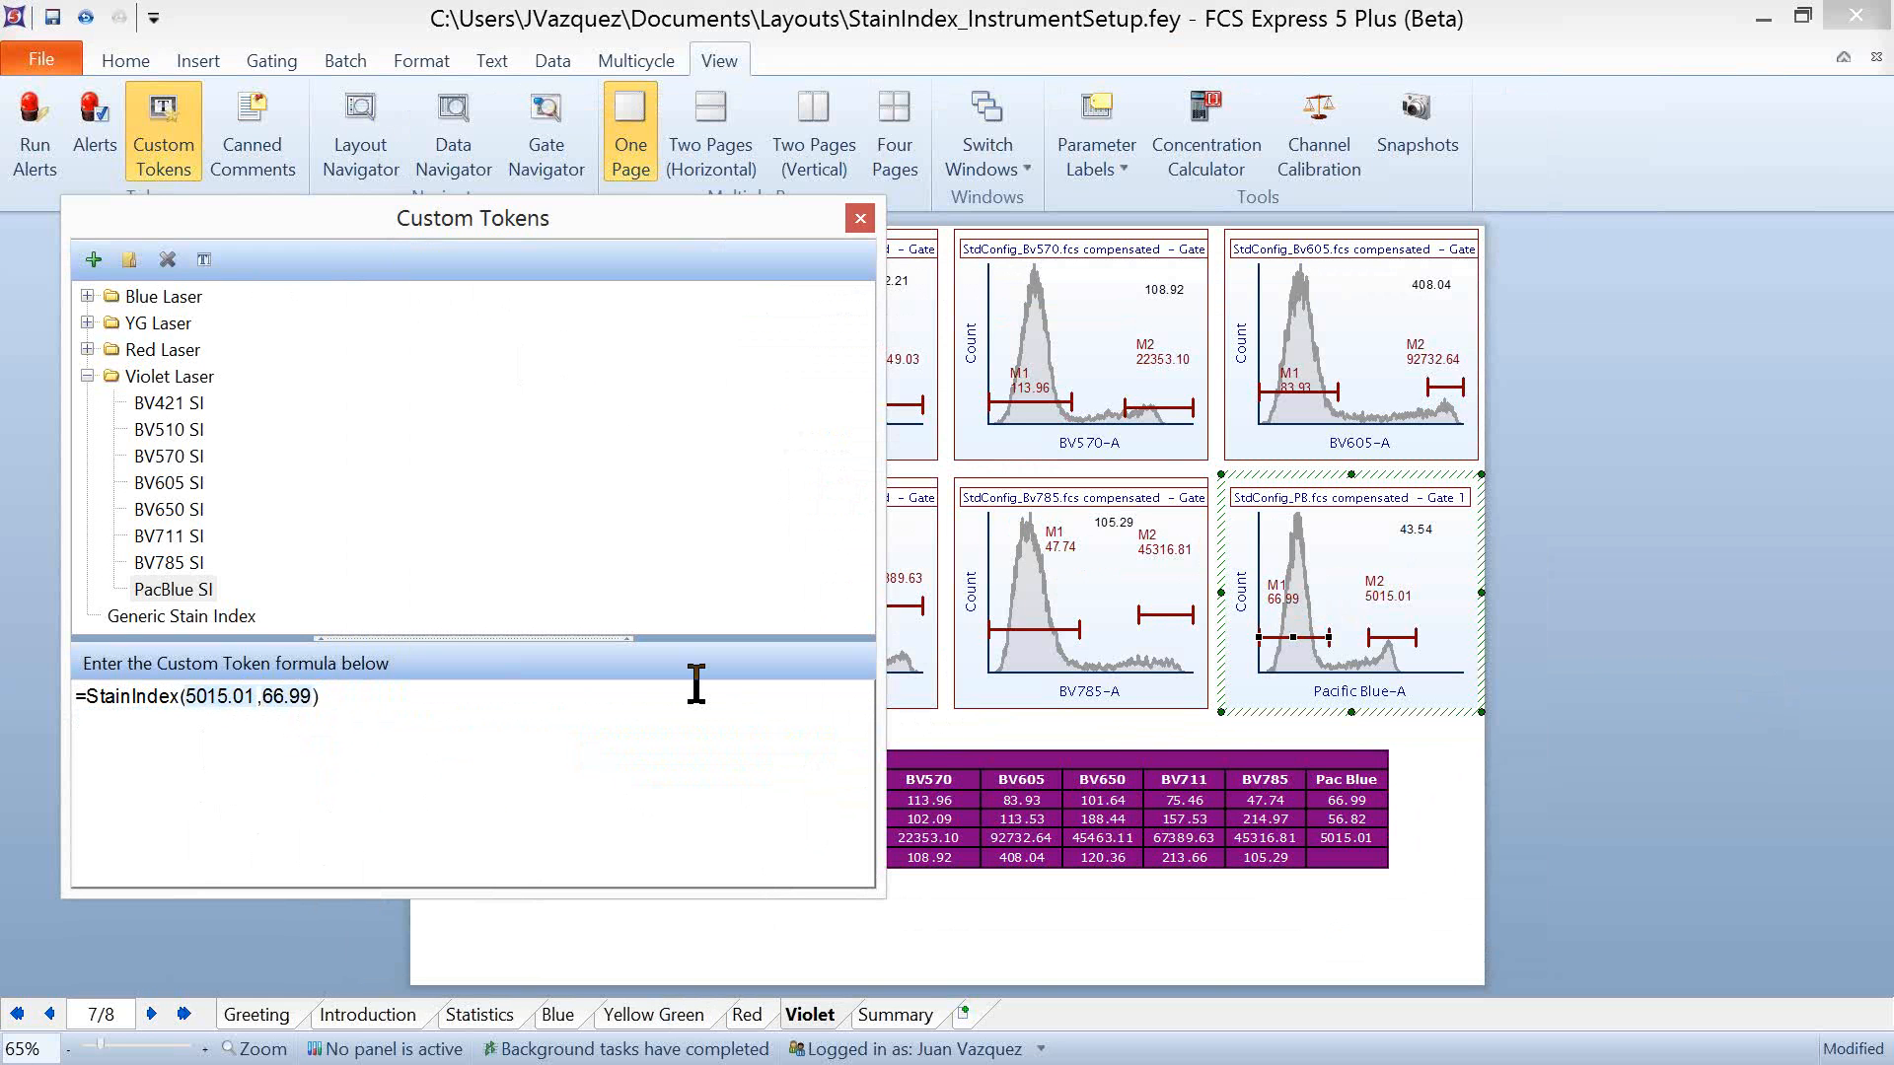
Step: Add a comma and paste a copy of the M1 median token as the third StainIndex argument
{"action": "type", "text": ","}
{"action": "left_click_drag", "start_coordinate": [260, 703], "coordinate": [325, 696]}
{"action": "key", "text": "ctrl+c"}
{"action": "left_click", "coordinate": [315, 696]}
{"action": "key", "text": "ctrl+v"}
Step: Change the third argument's statistic to Standard Deviation for marker M1
{"action": "double_click", "coordinate": [344, 696]}
{"action": "left_click", "coordinate": [401, 253]}
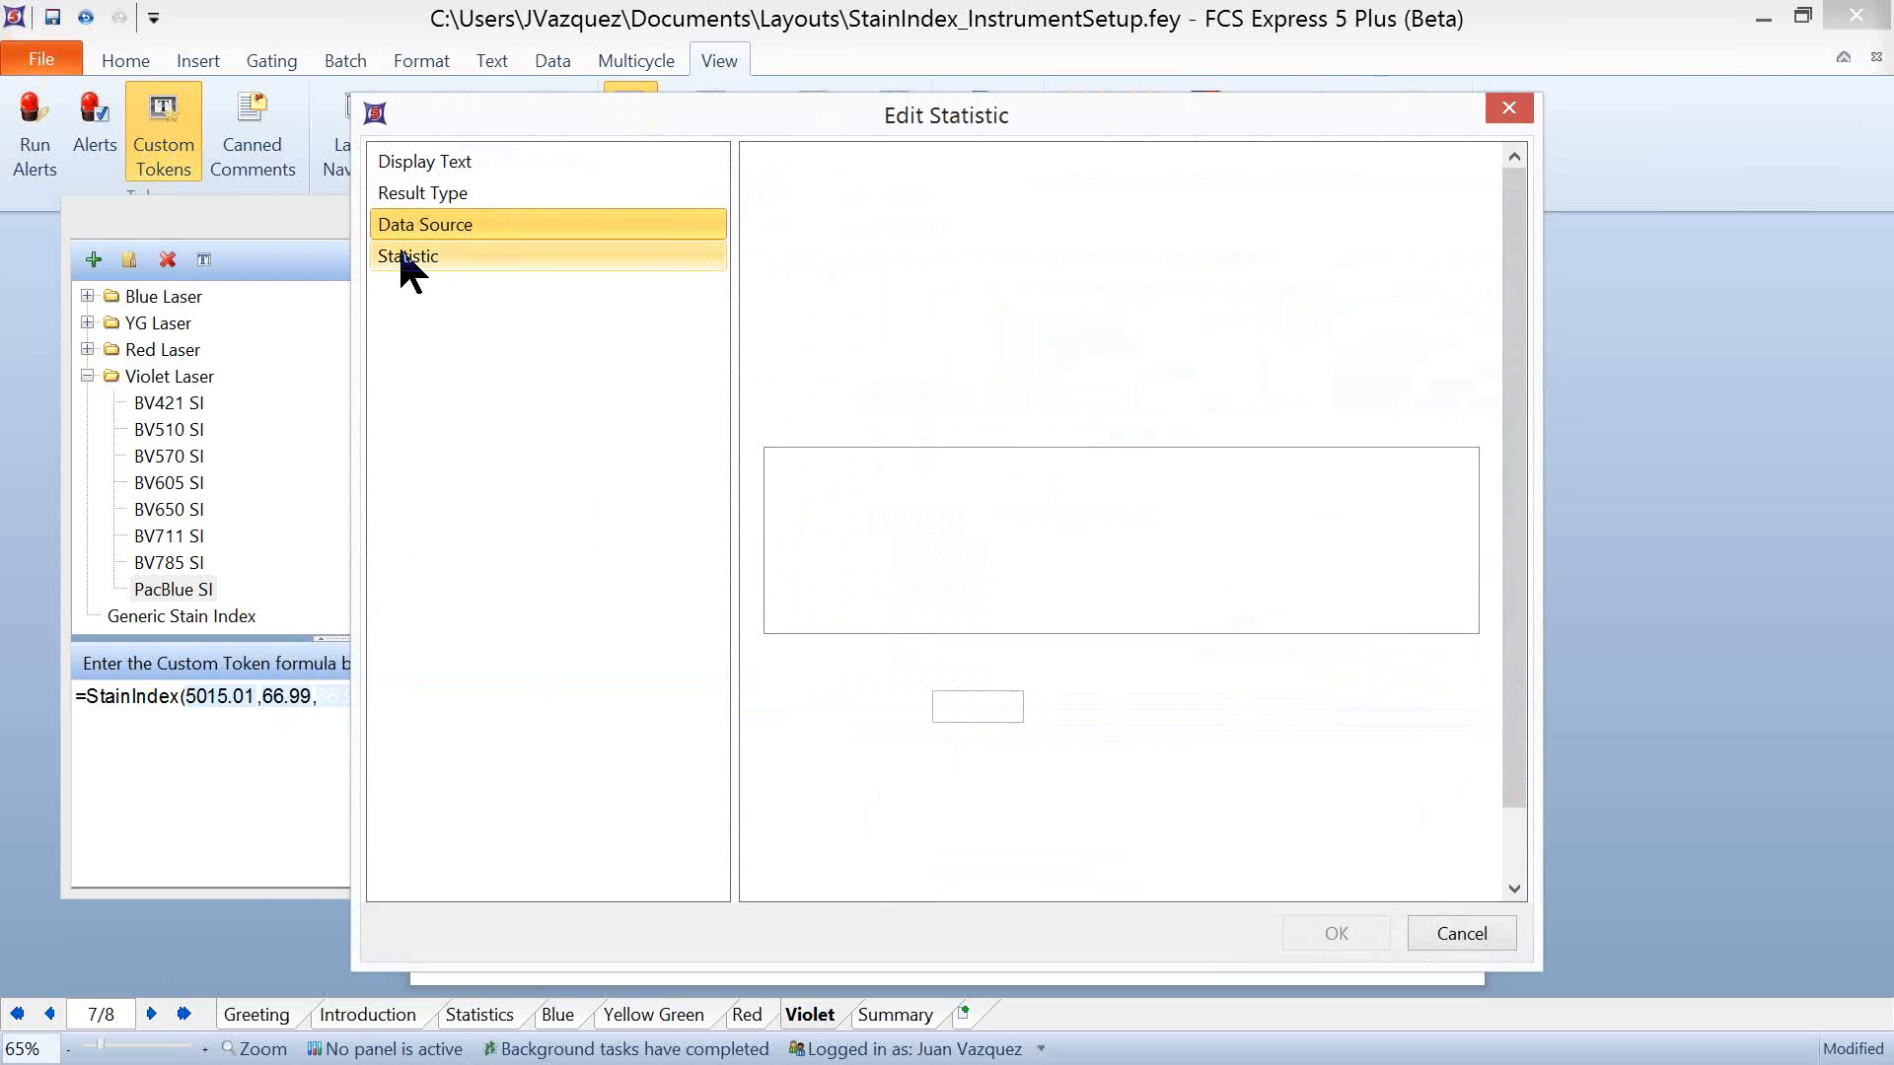
{"action": "left_click", "coordinate": [1367, 617]}
{"action": "left_click", "coordinate": [1367, 618]}
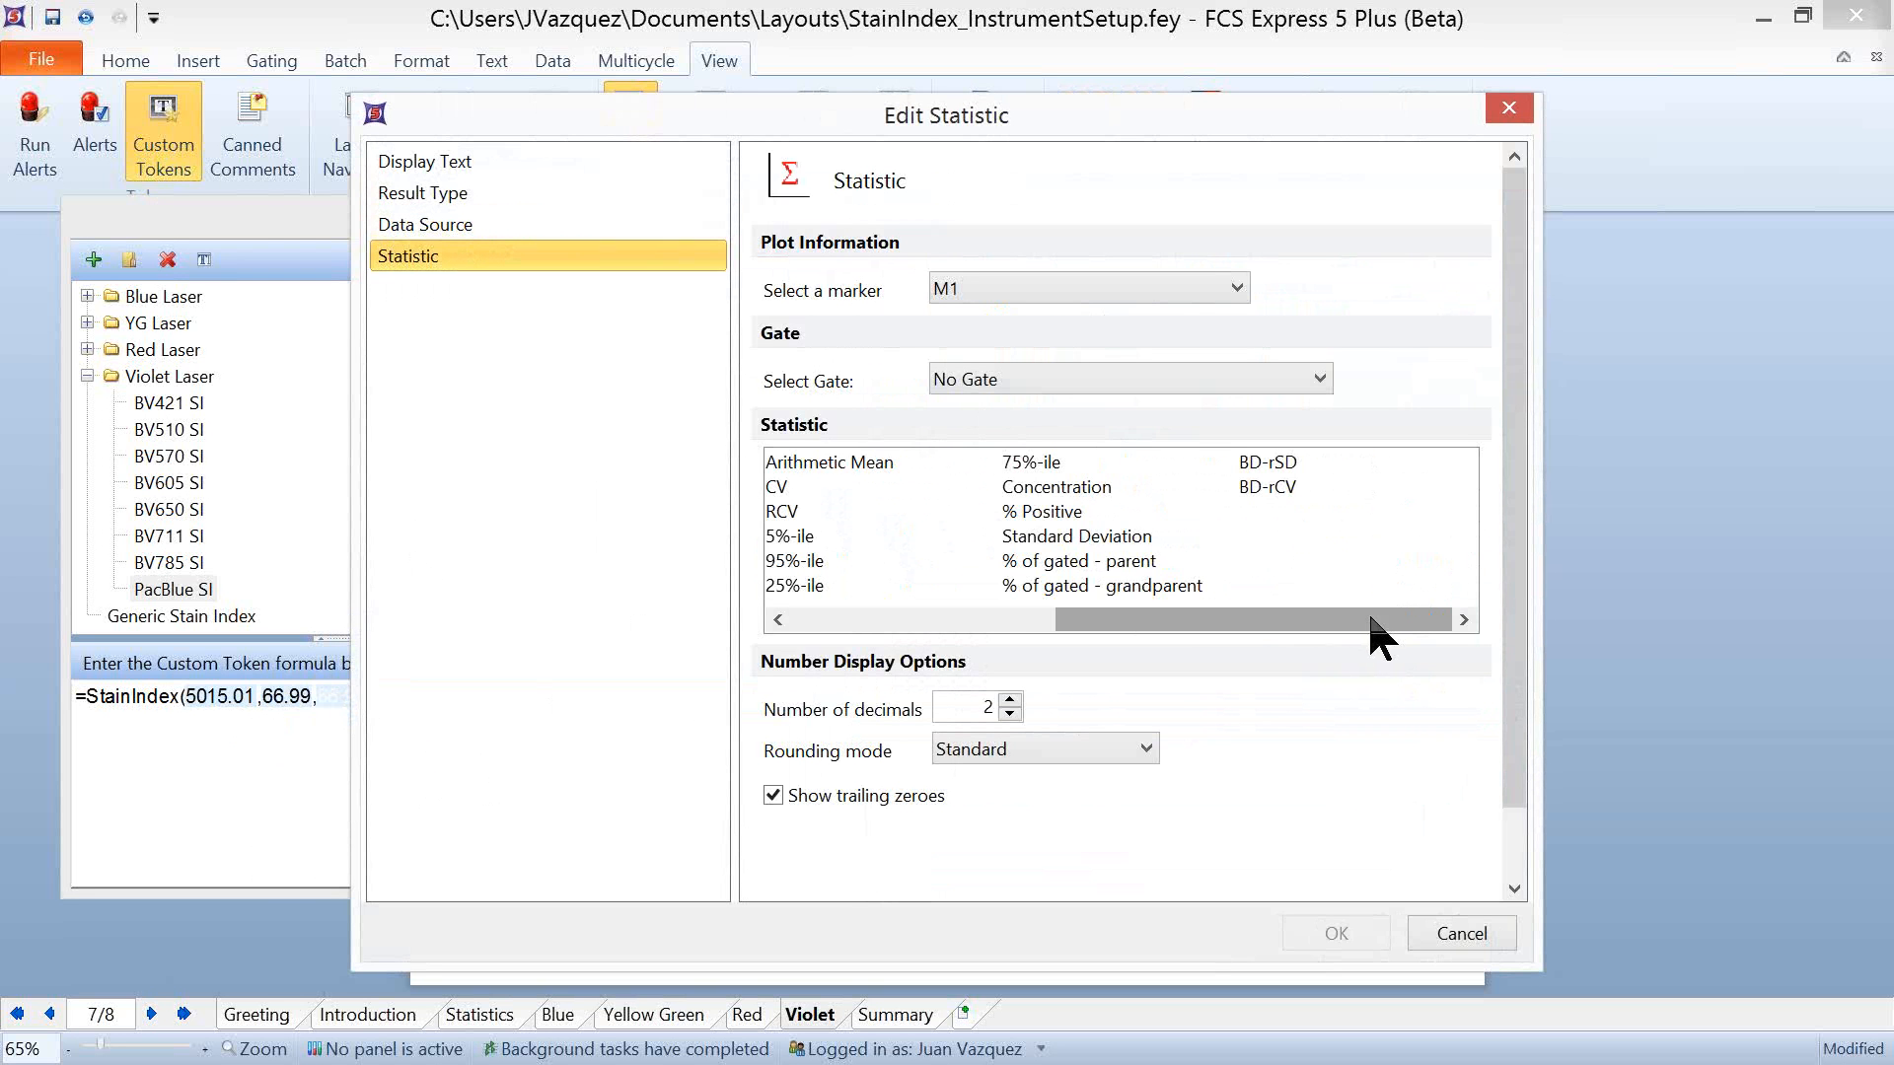
{"action": "left_click", "coordinate": [1102, 542]}
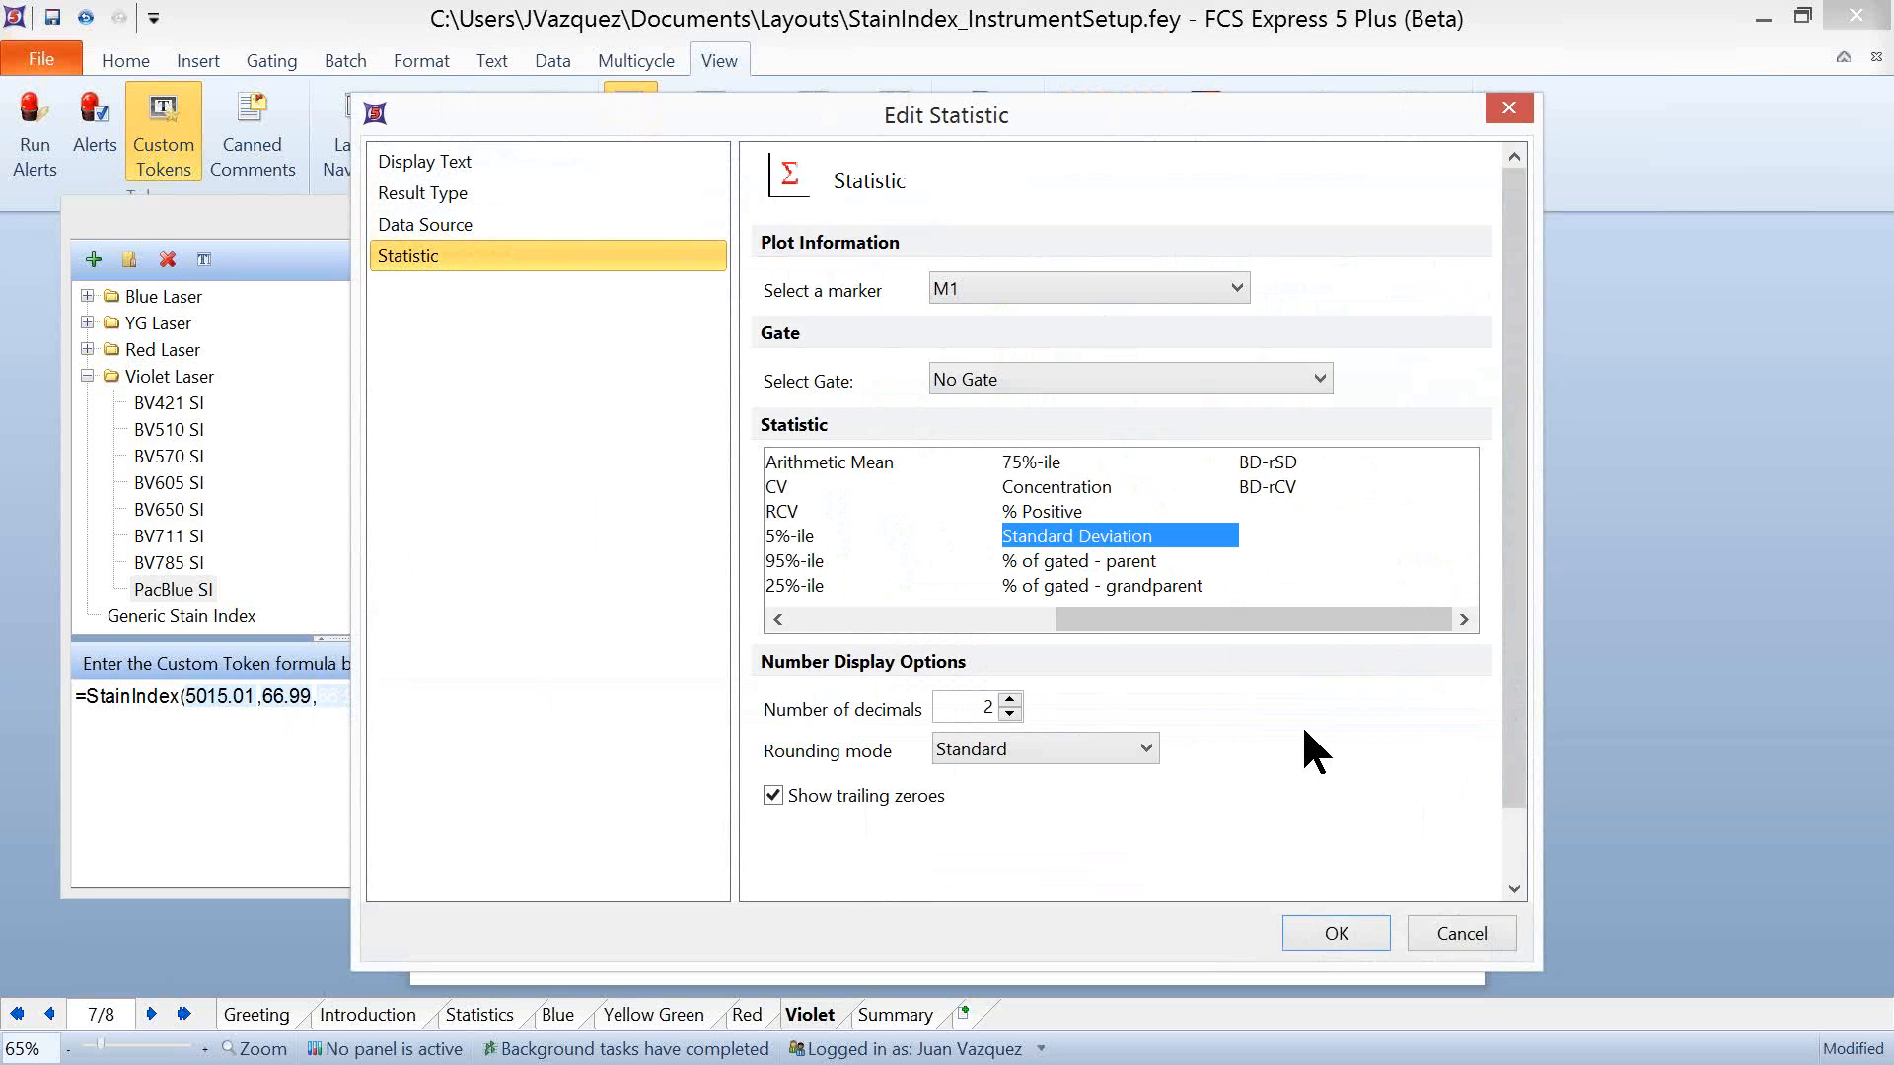
{"action": "left_click", "coordinate": [1327, 934]}
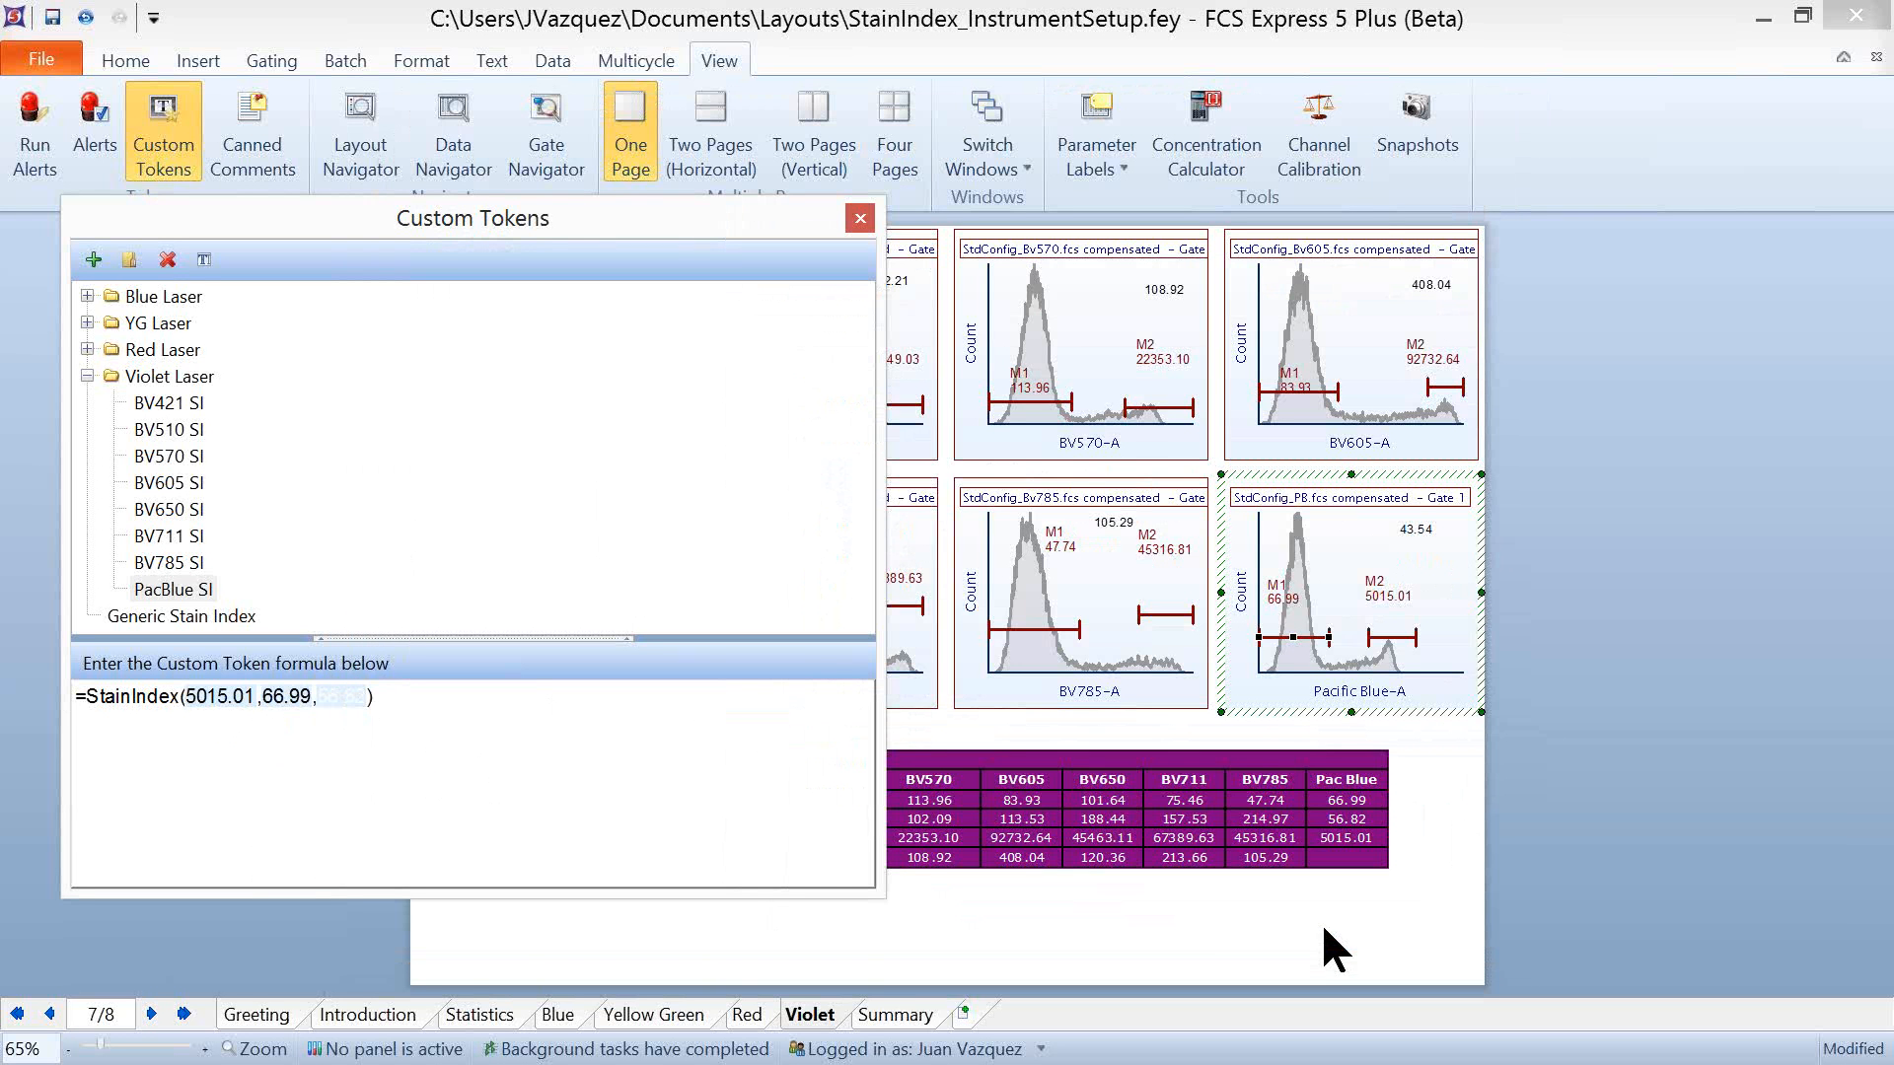
Step: Place the PacBlue SI token in the empty last-row cell of the violet table's Pac Blue column
{"action": "left_click", "coordinate": [247, 744]}
{"action": "left_click", "coordinate": [156, 596]}
{"action": "left_click_drag", "start_coordinate": [154, 594], "coordinate": [1361, 875]}
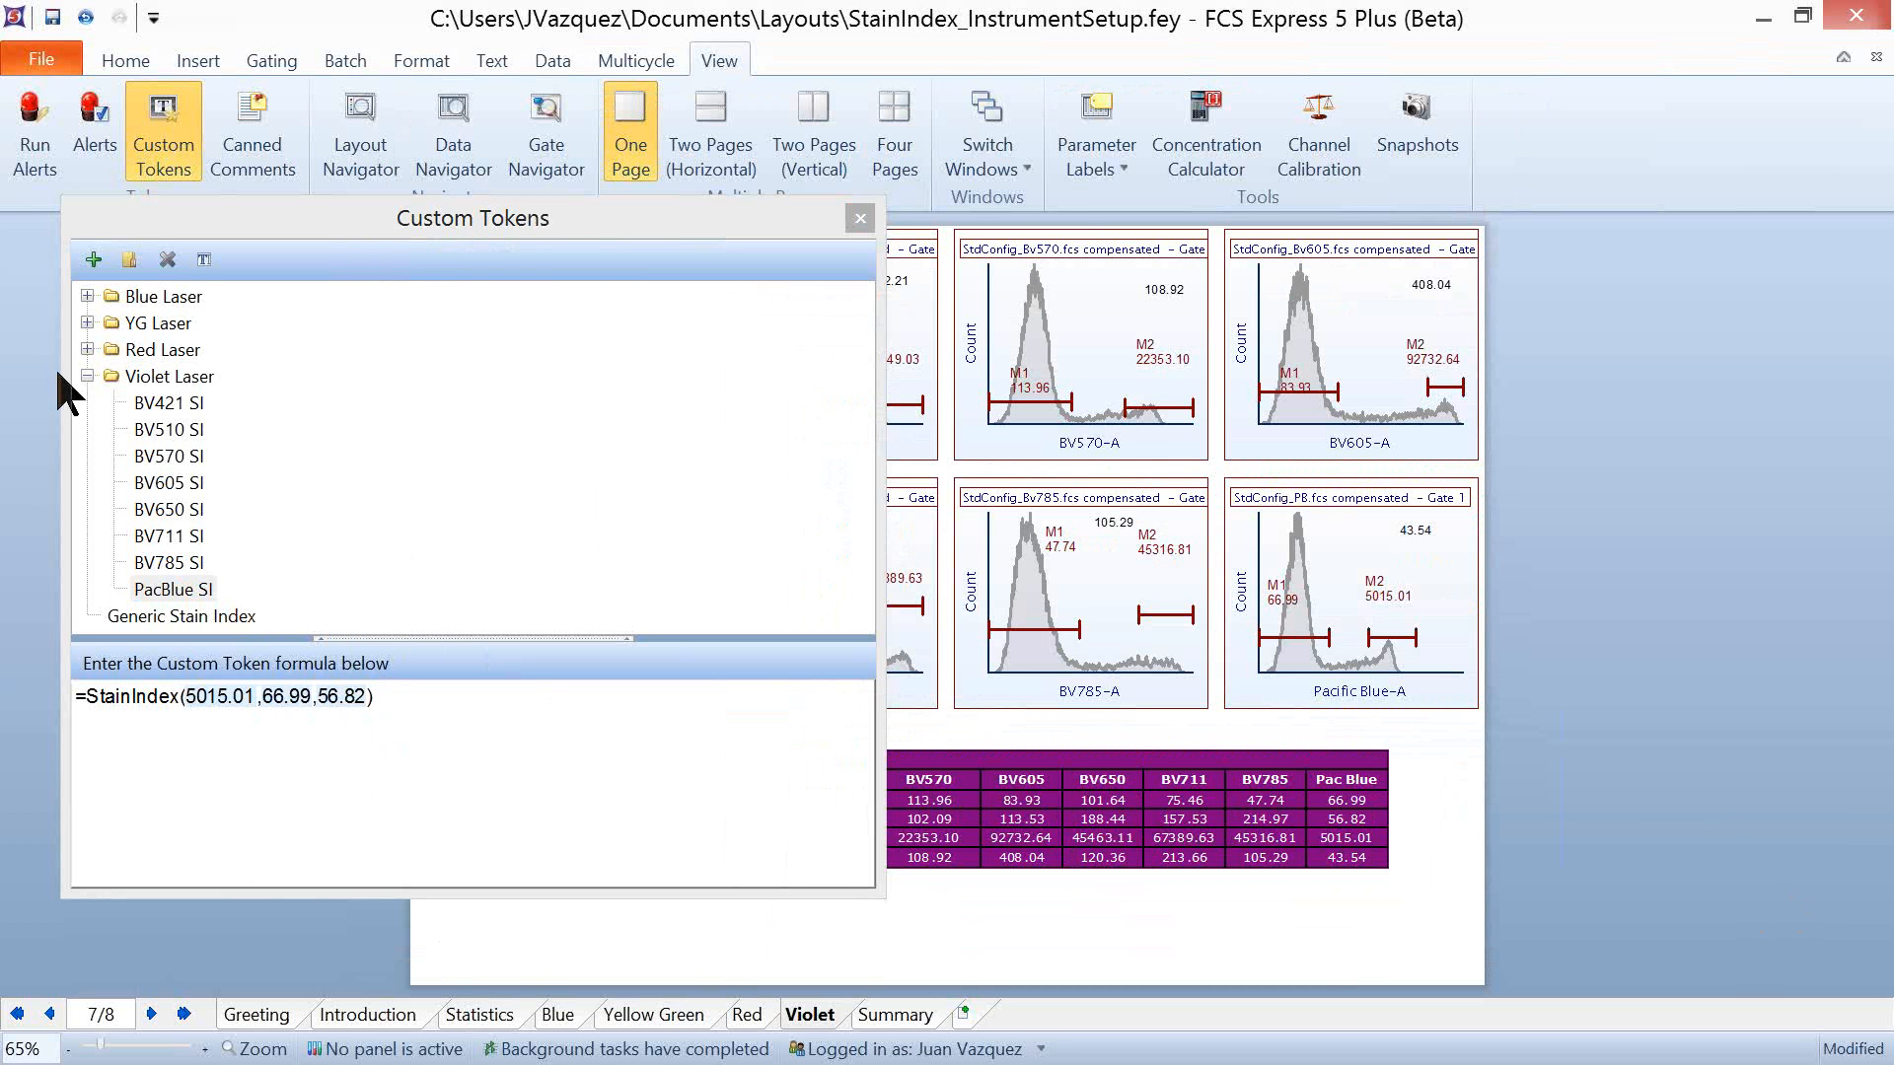
Step: Collapse the Violet Laser folder and examine the Generic Stain Index formula and the stain index labels on the BV605, BV785 and Pacific Blue histograms
{"action": "left_click", "coordinate": [86, 376]}
{"action": "left_click", "coordinate": [150, 402]}
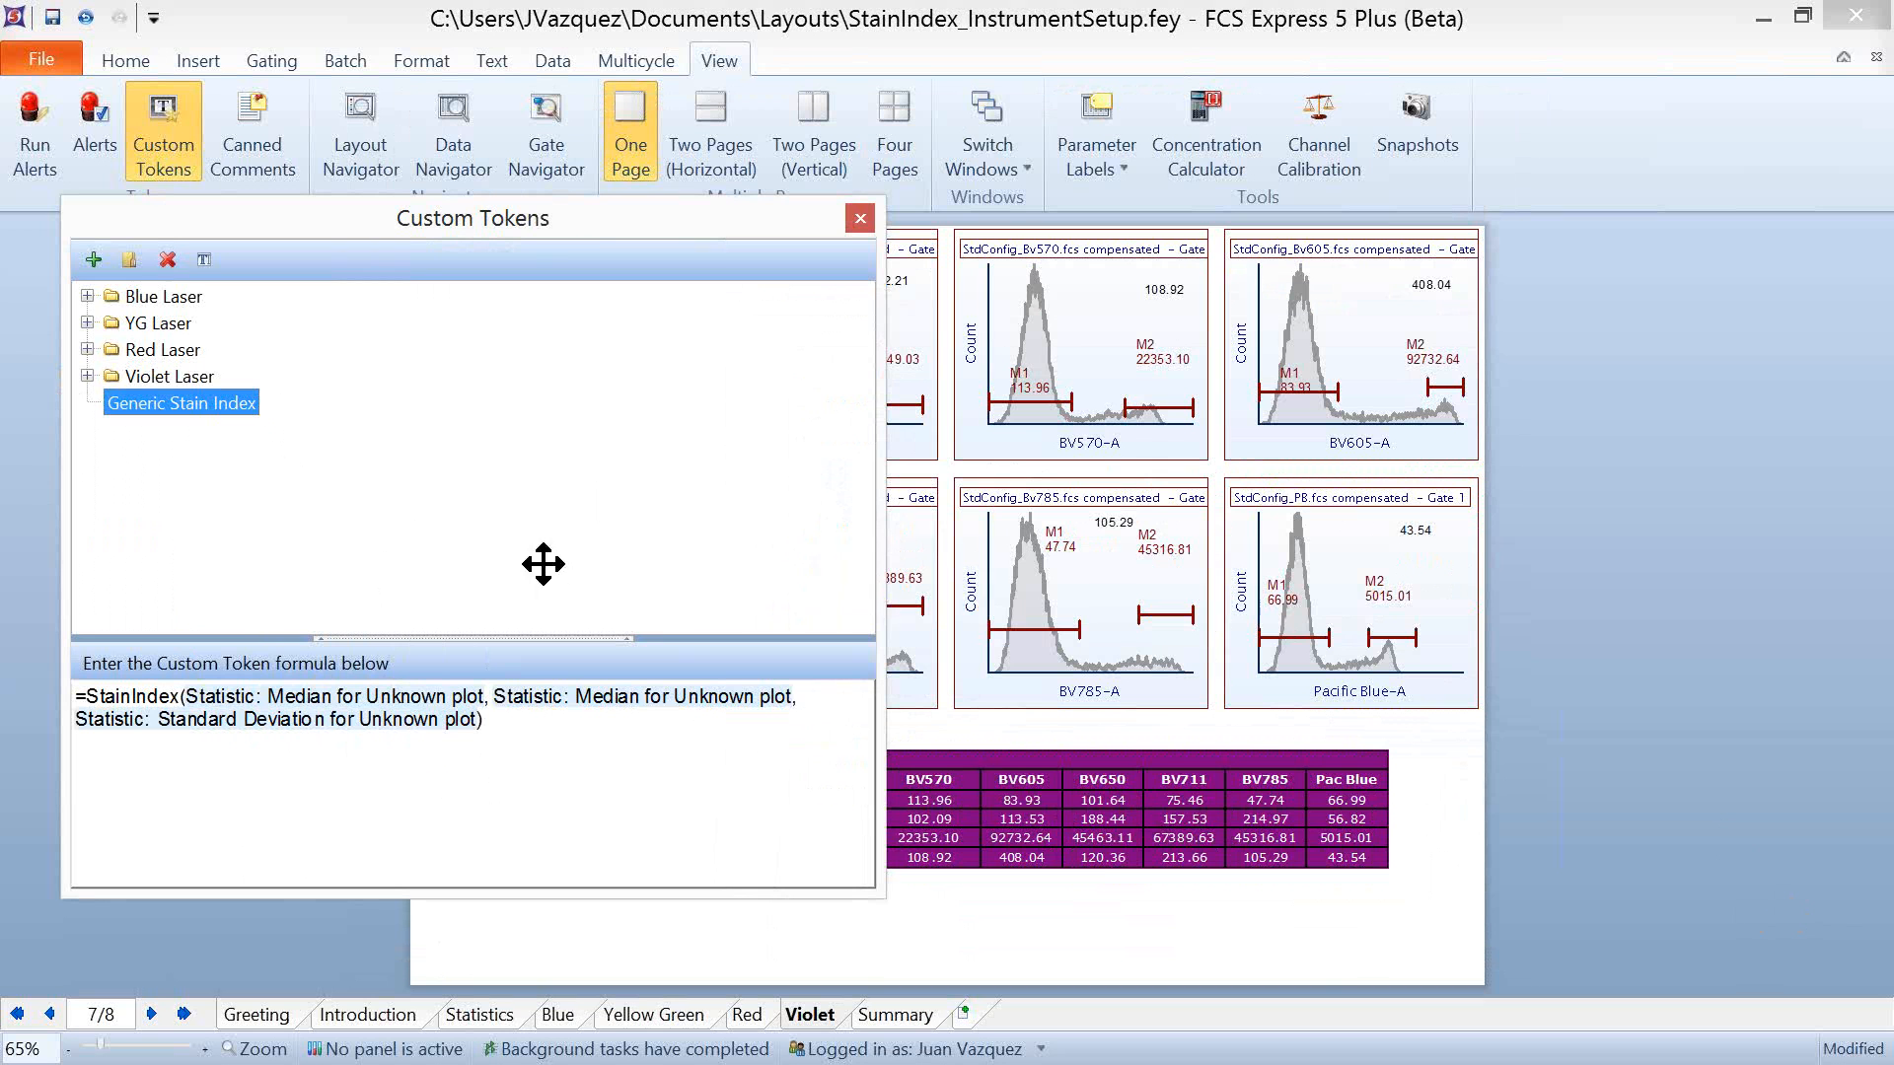
{"action": "left_click", "coordinate": [1444, 281]}
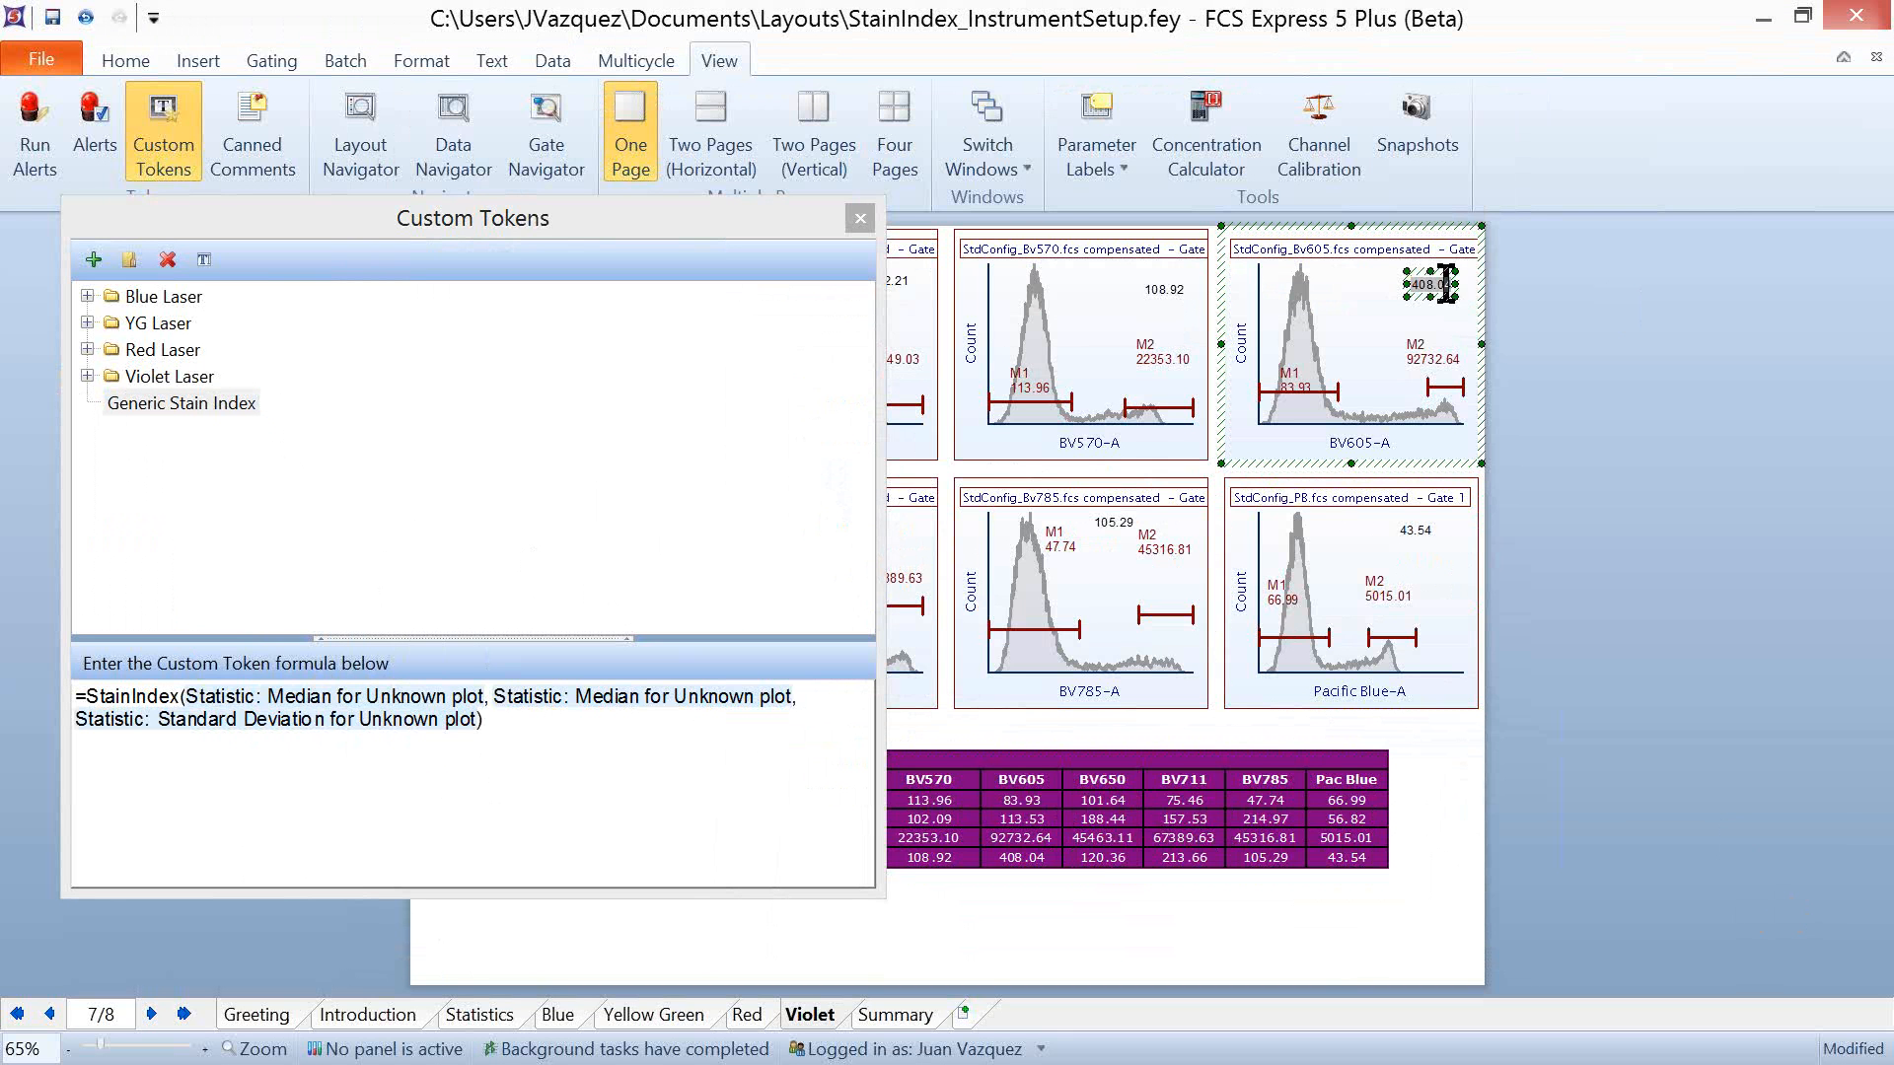
{"action": "left_click", "coordinate": [1093, 524]}
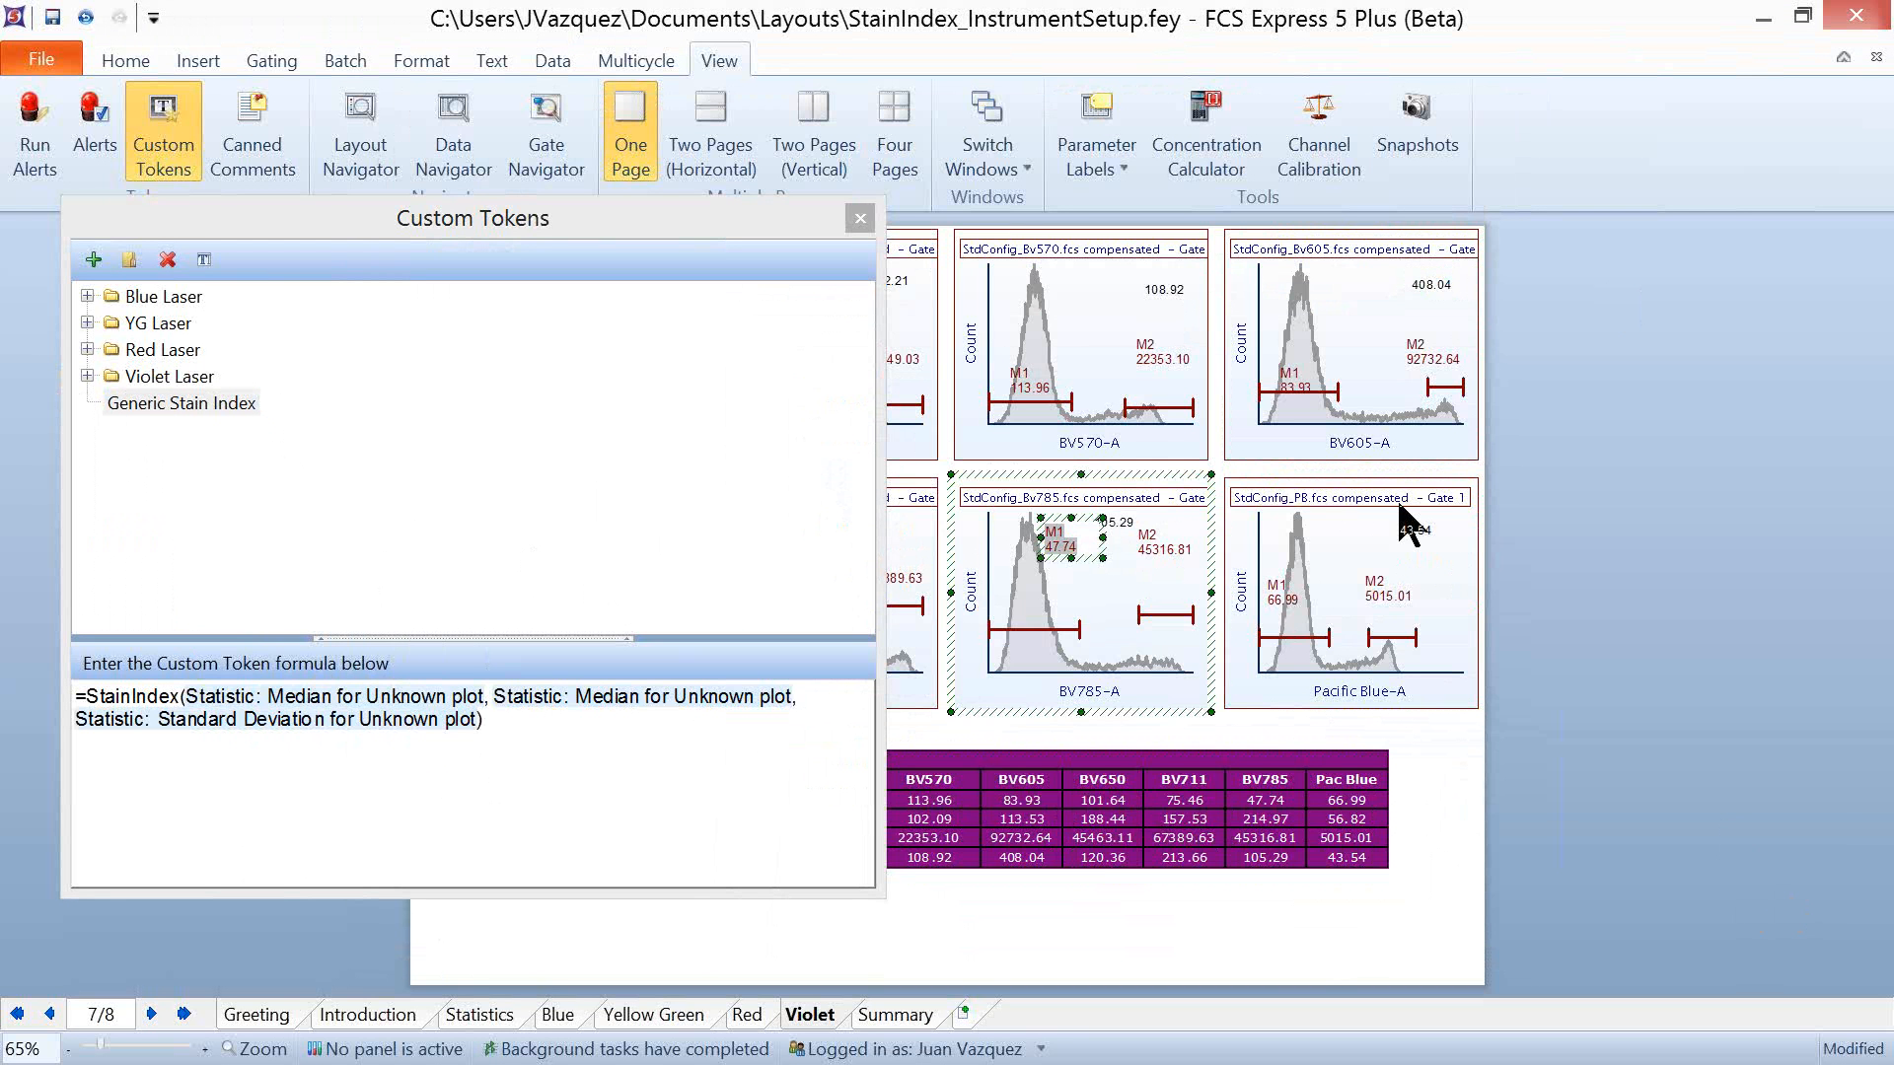
{"action": "left_click", "coordinate": [1114, 521]}
{"action": "left_click", "coordinate": [1418, 528]}
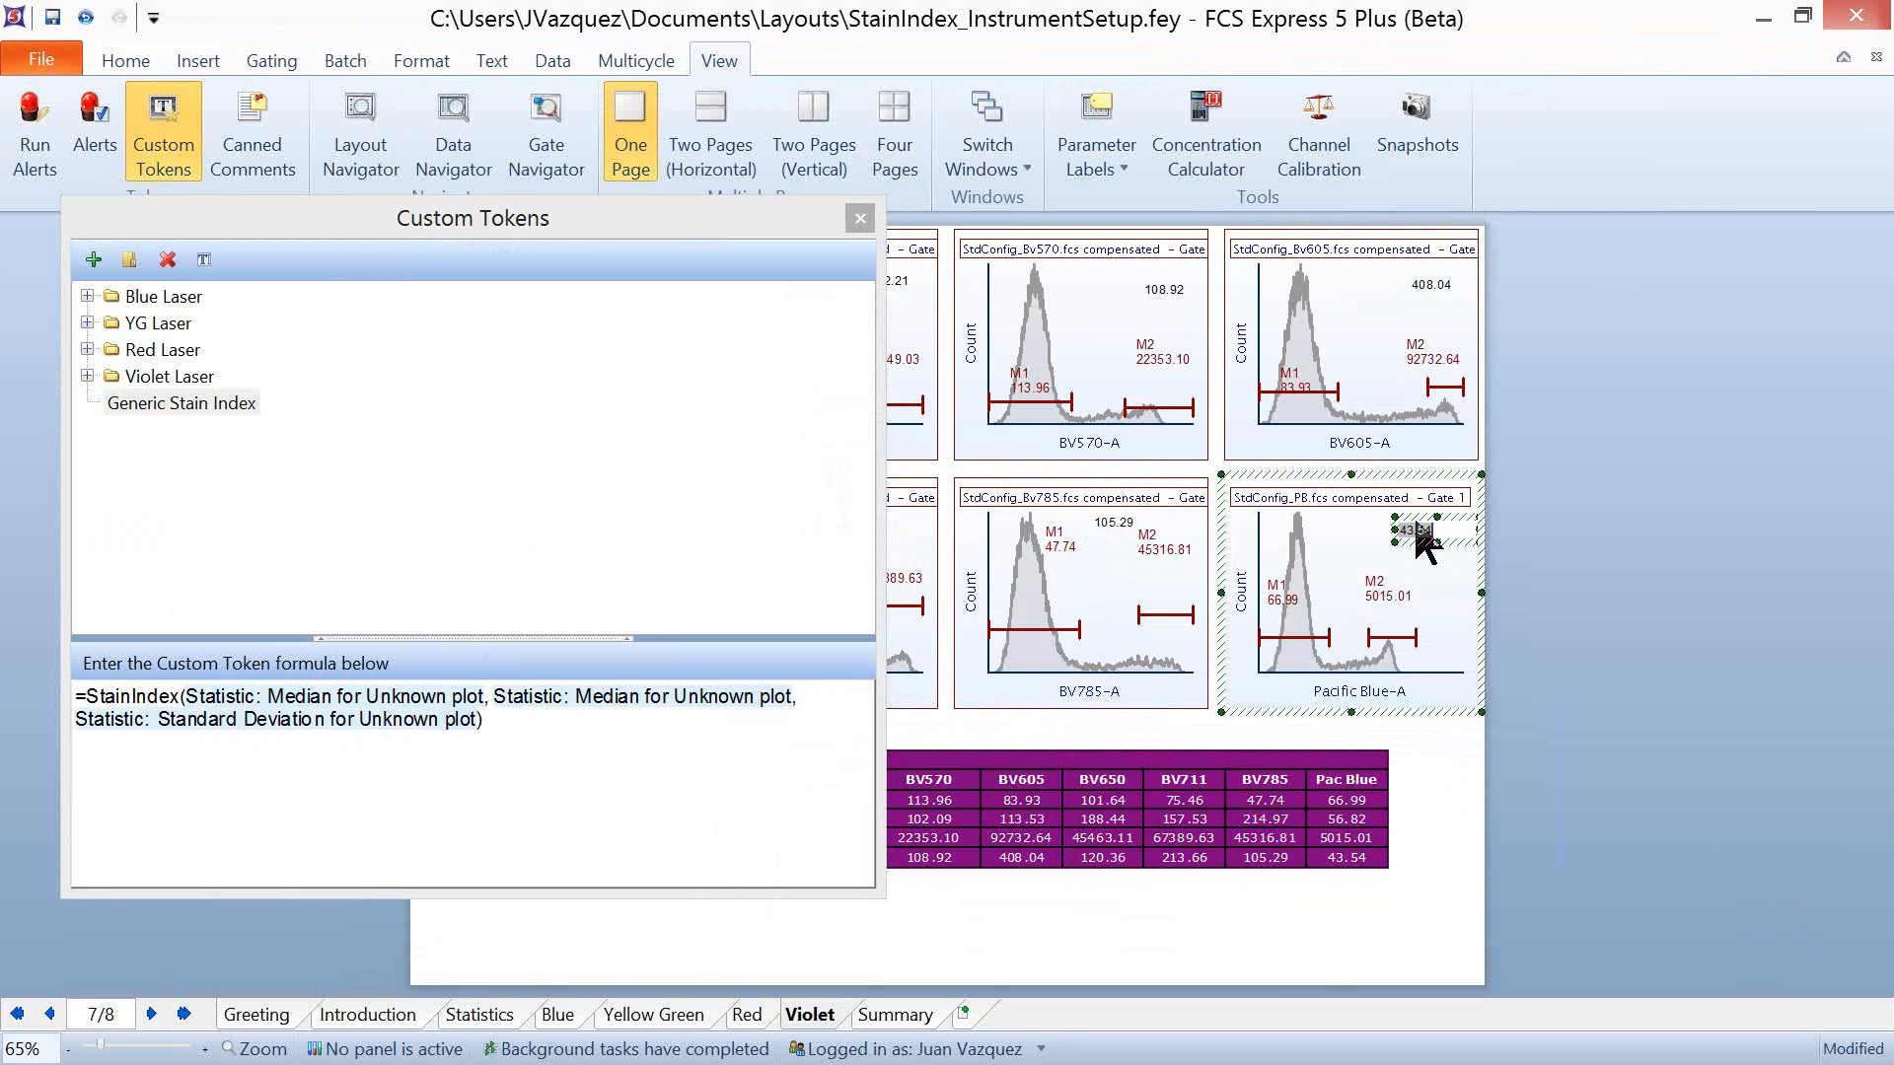
Step: Inspect the data source settings of the first Median statistic in the Generic Stain Index formula, leaving them unchanged
{"action": "left_click", "coordinate": [381, 695]}
{"action": "double_click", "coordinate": [381, 696]}
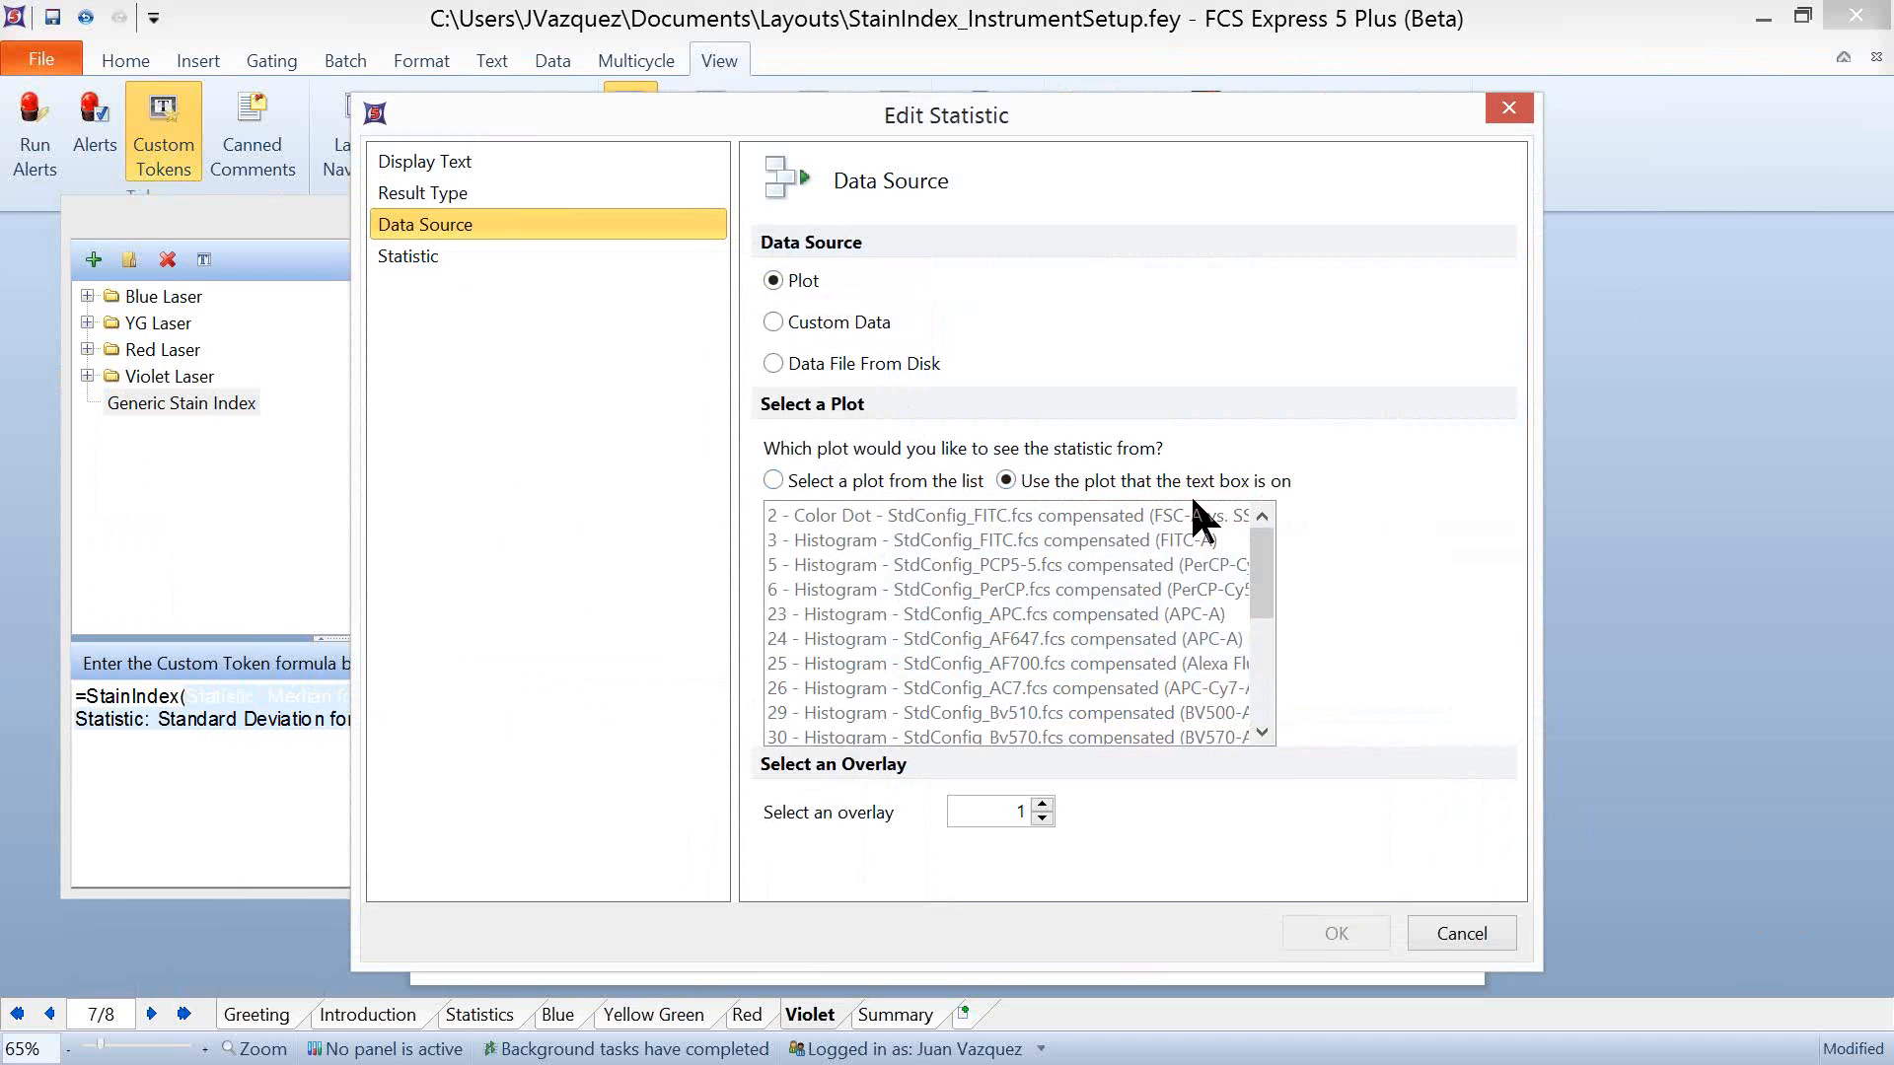
{"action": "left_click", "coordinate": [1453, 935]}
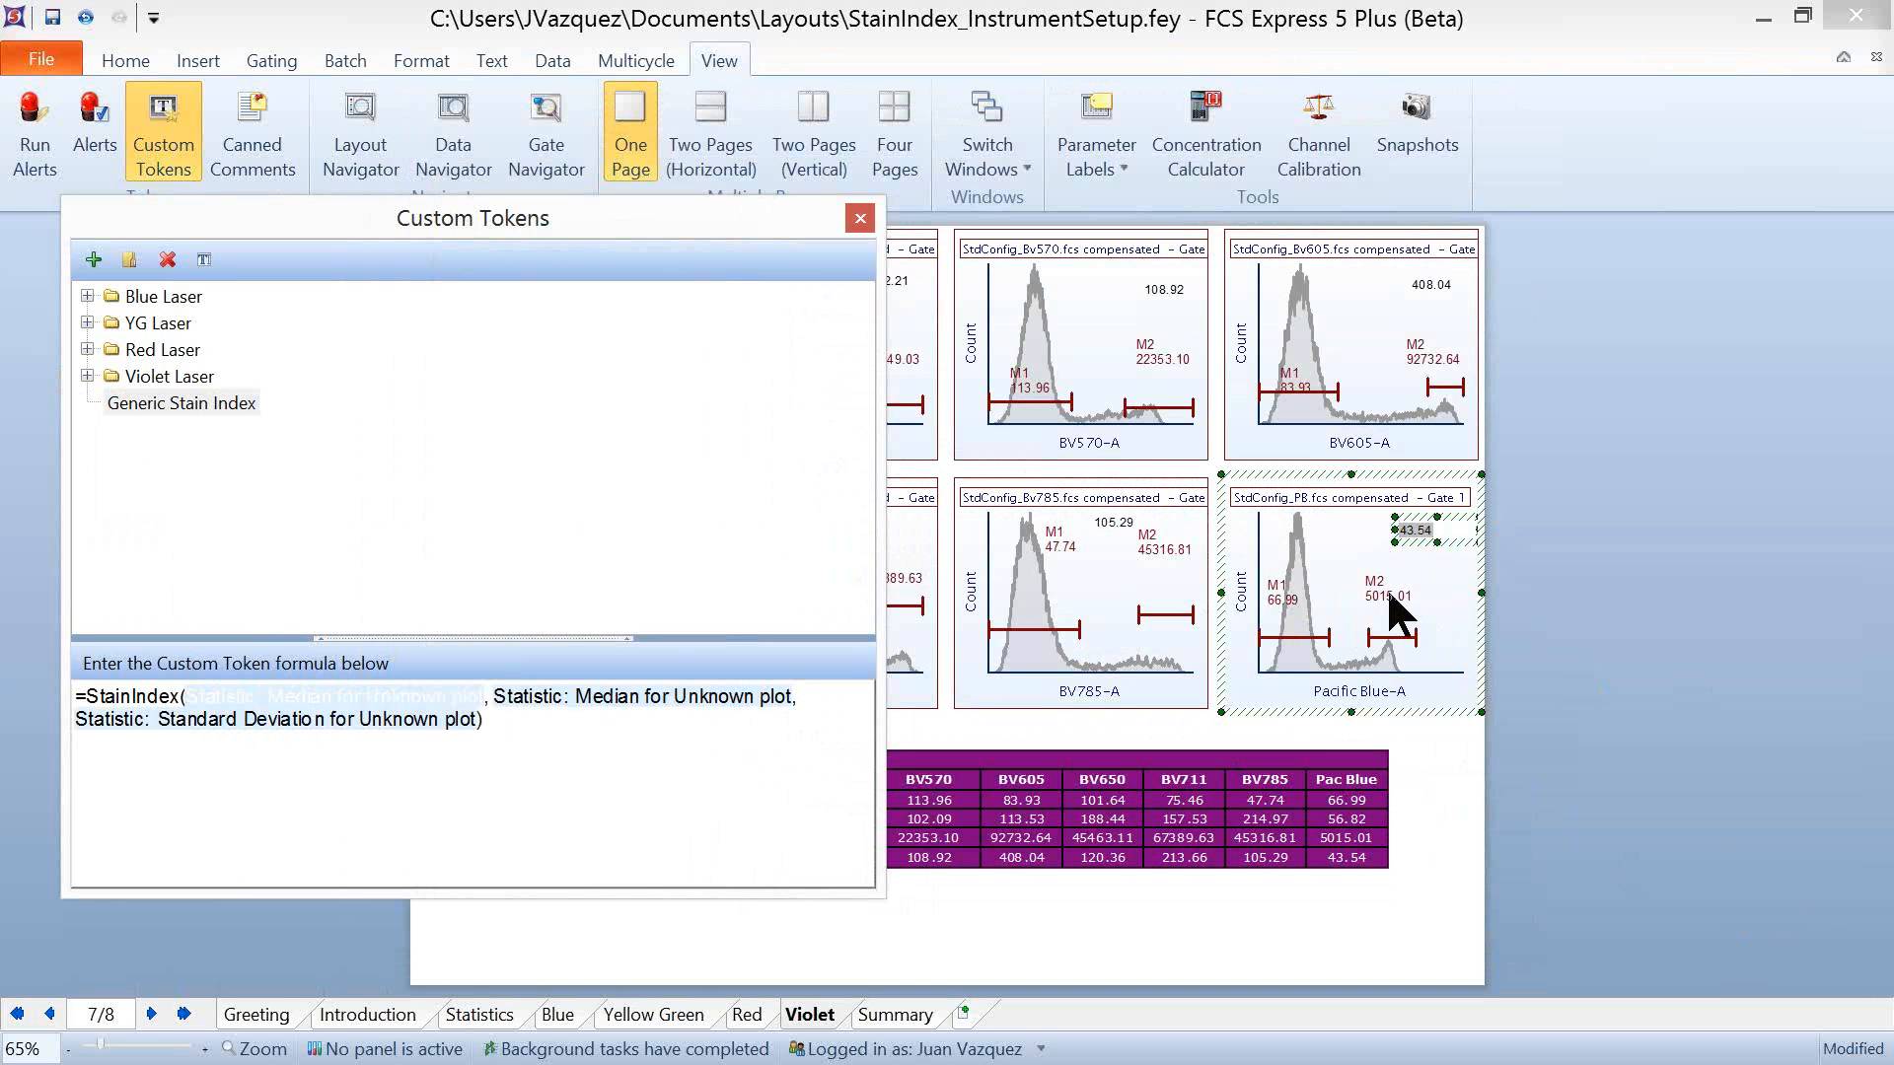
{"action": "left_click", "coordinate": [286, 710]}
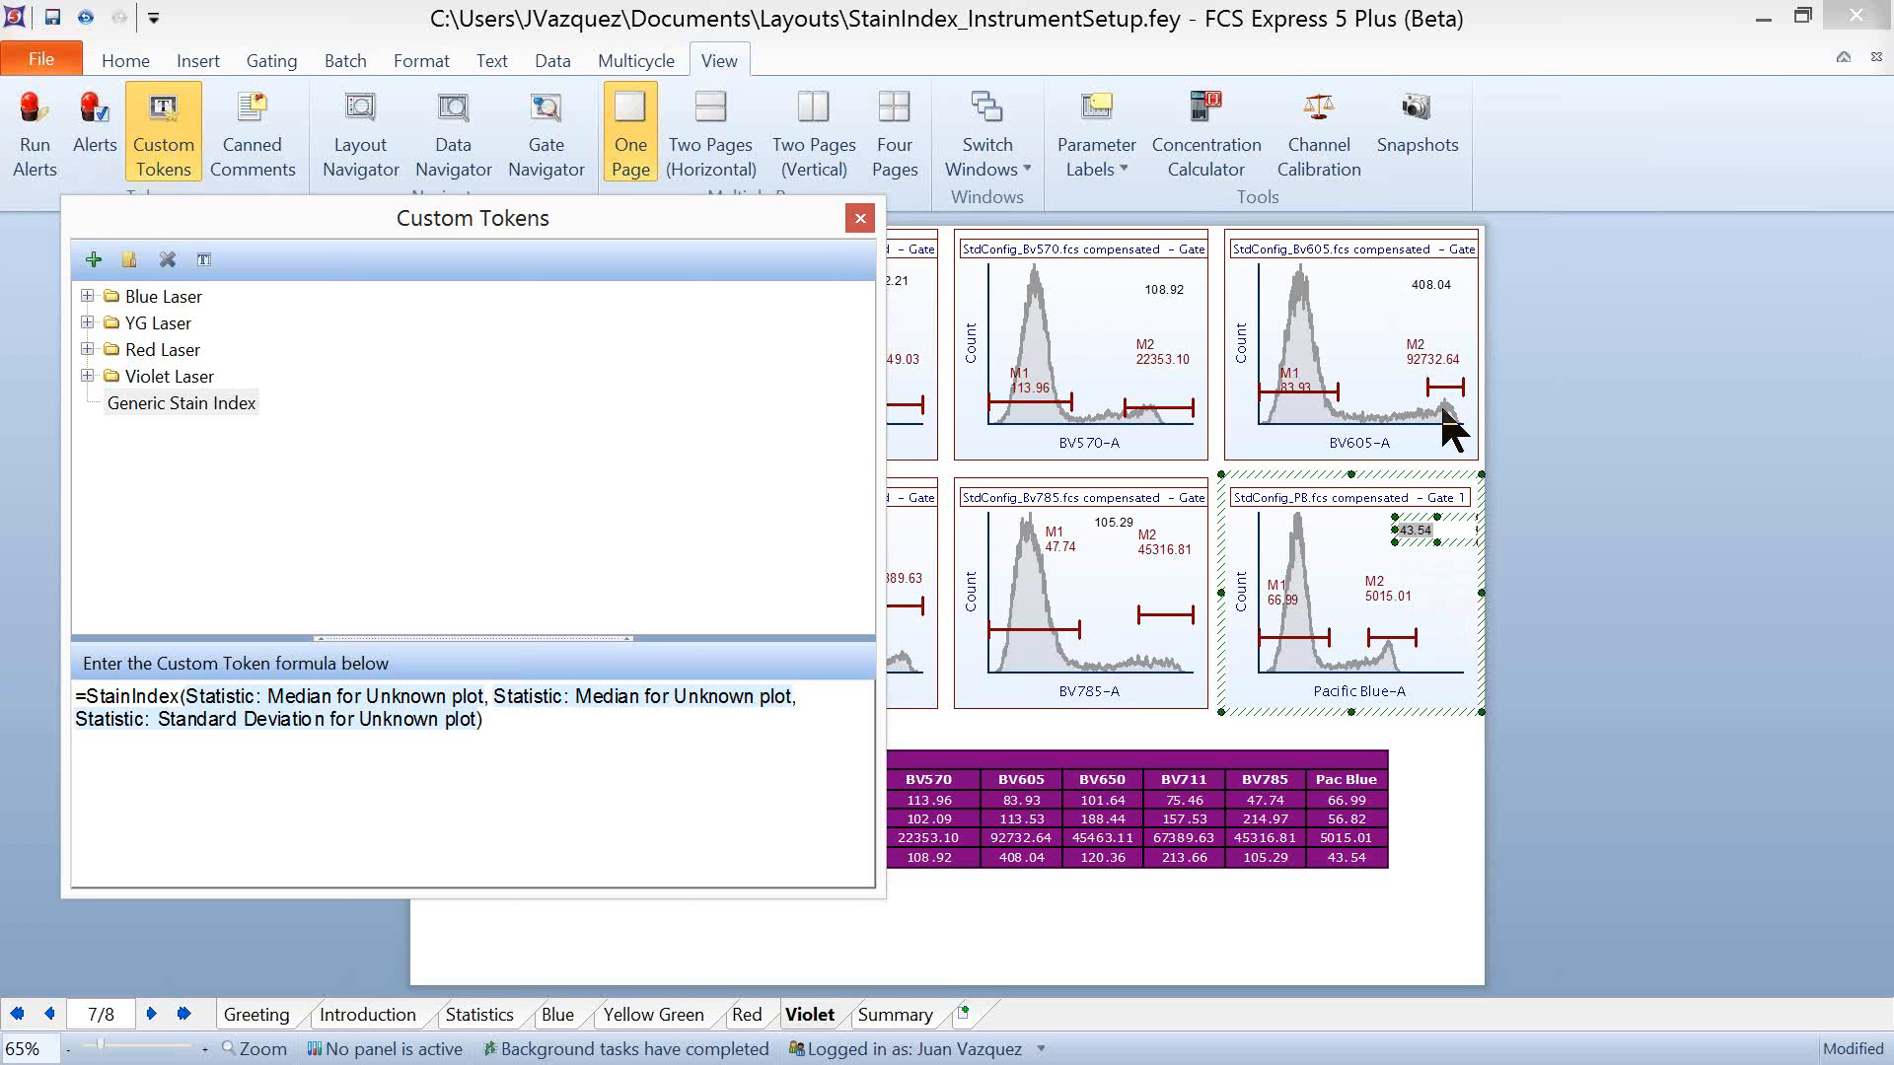
Step: Examine the stain index tokens in the last row of the violet parameters table
{"action": "left_click", "coordinate": [1598, 612]}
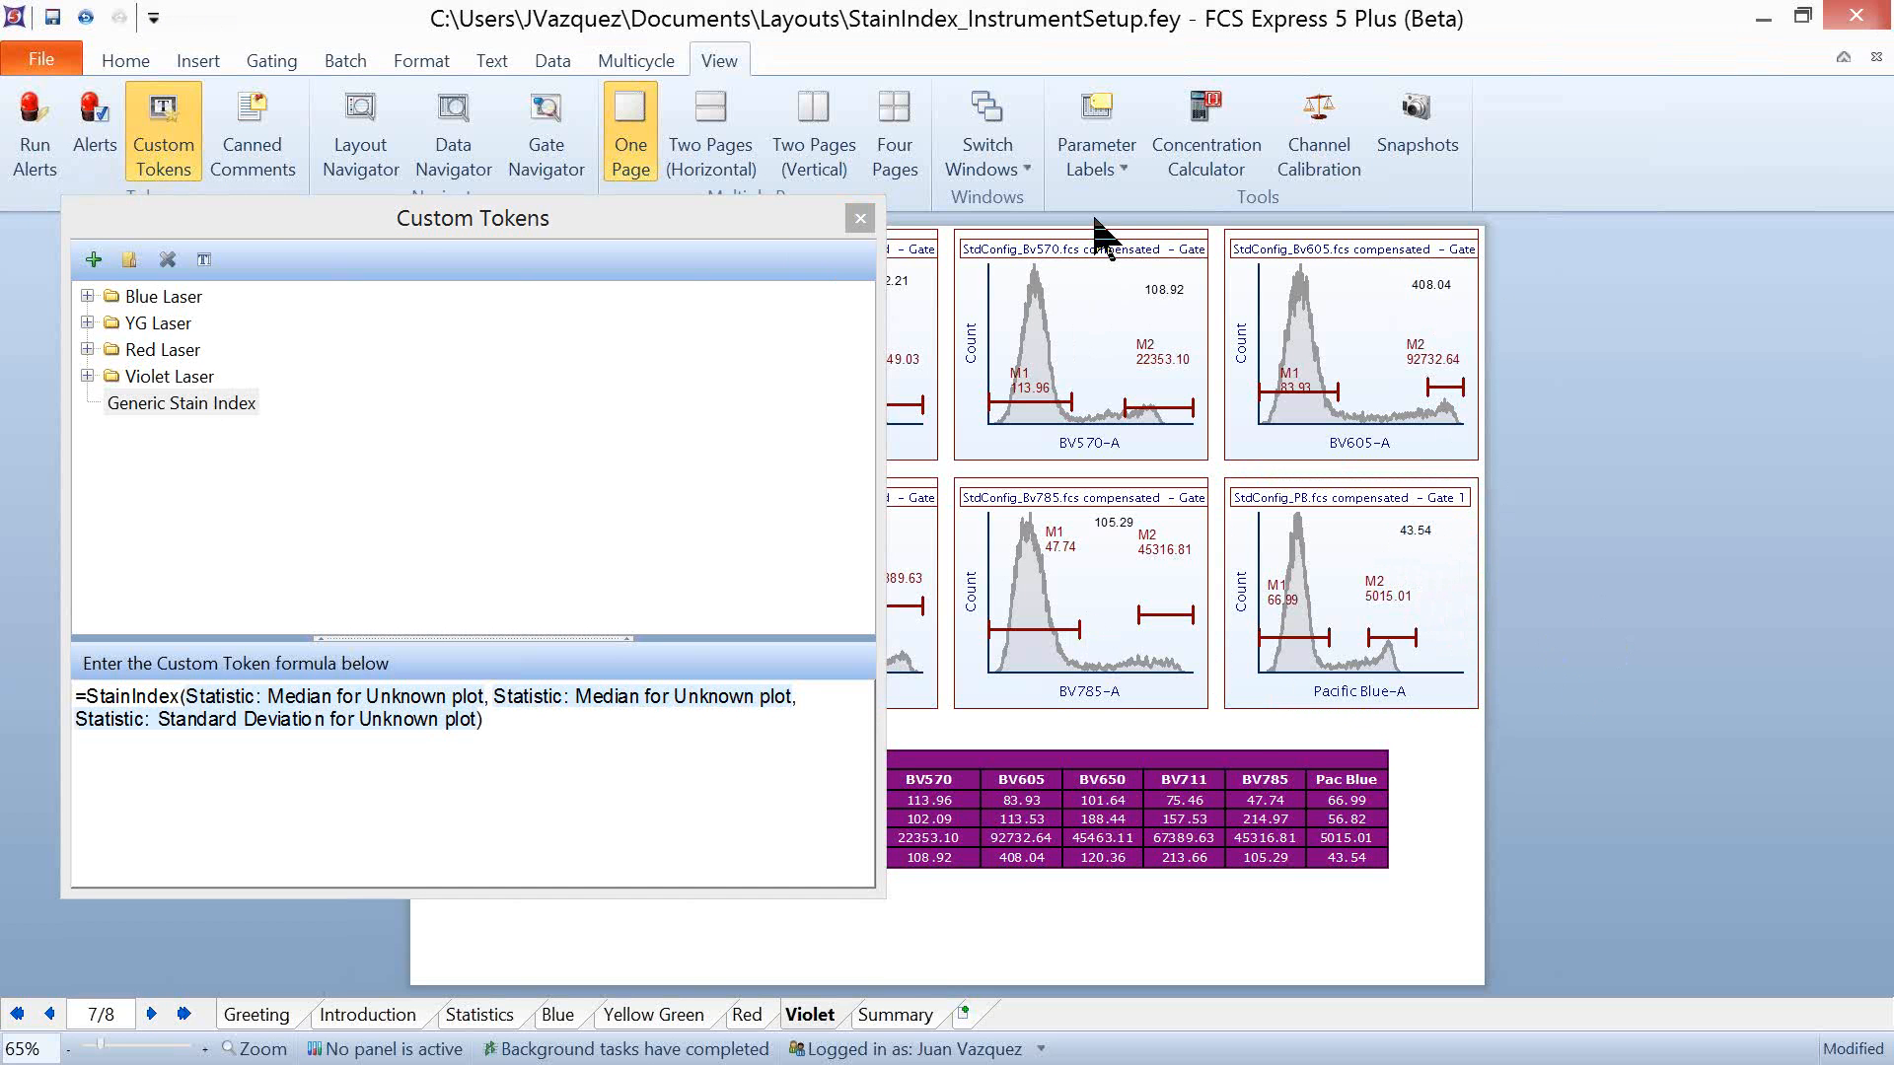
{"action": "left_click", "coordinate": [1366, 856]}
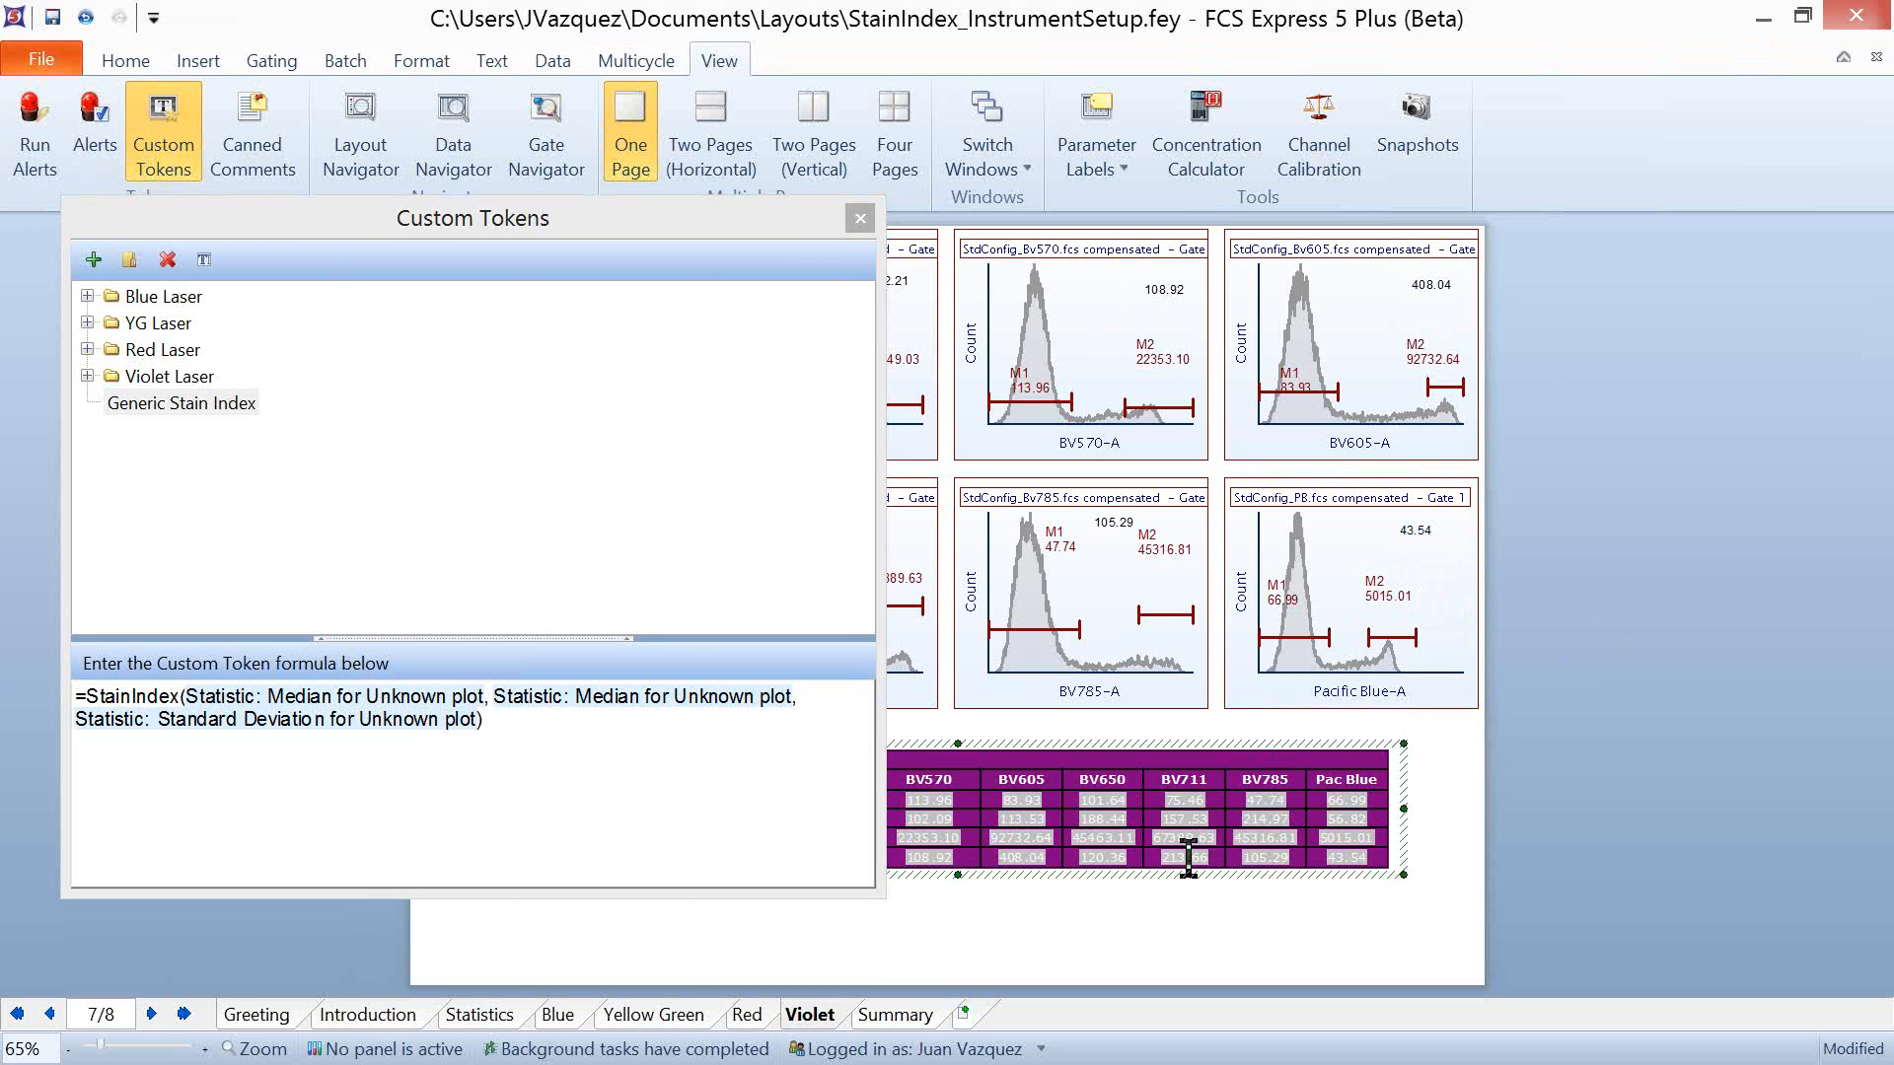
Step: Create a new custom token named Formula in the Custom Tokens list
{"action": "left_click", "coordinate": [354, 536]}
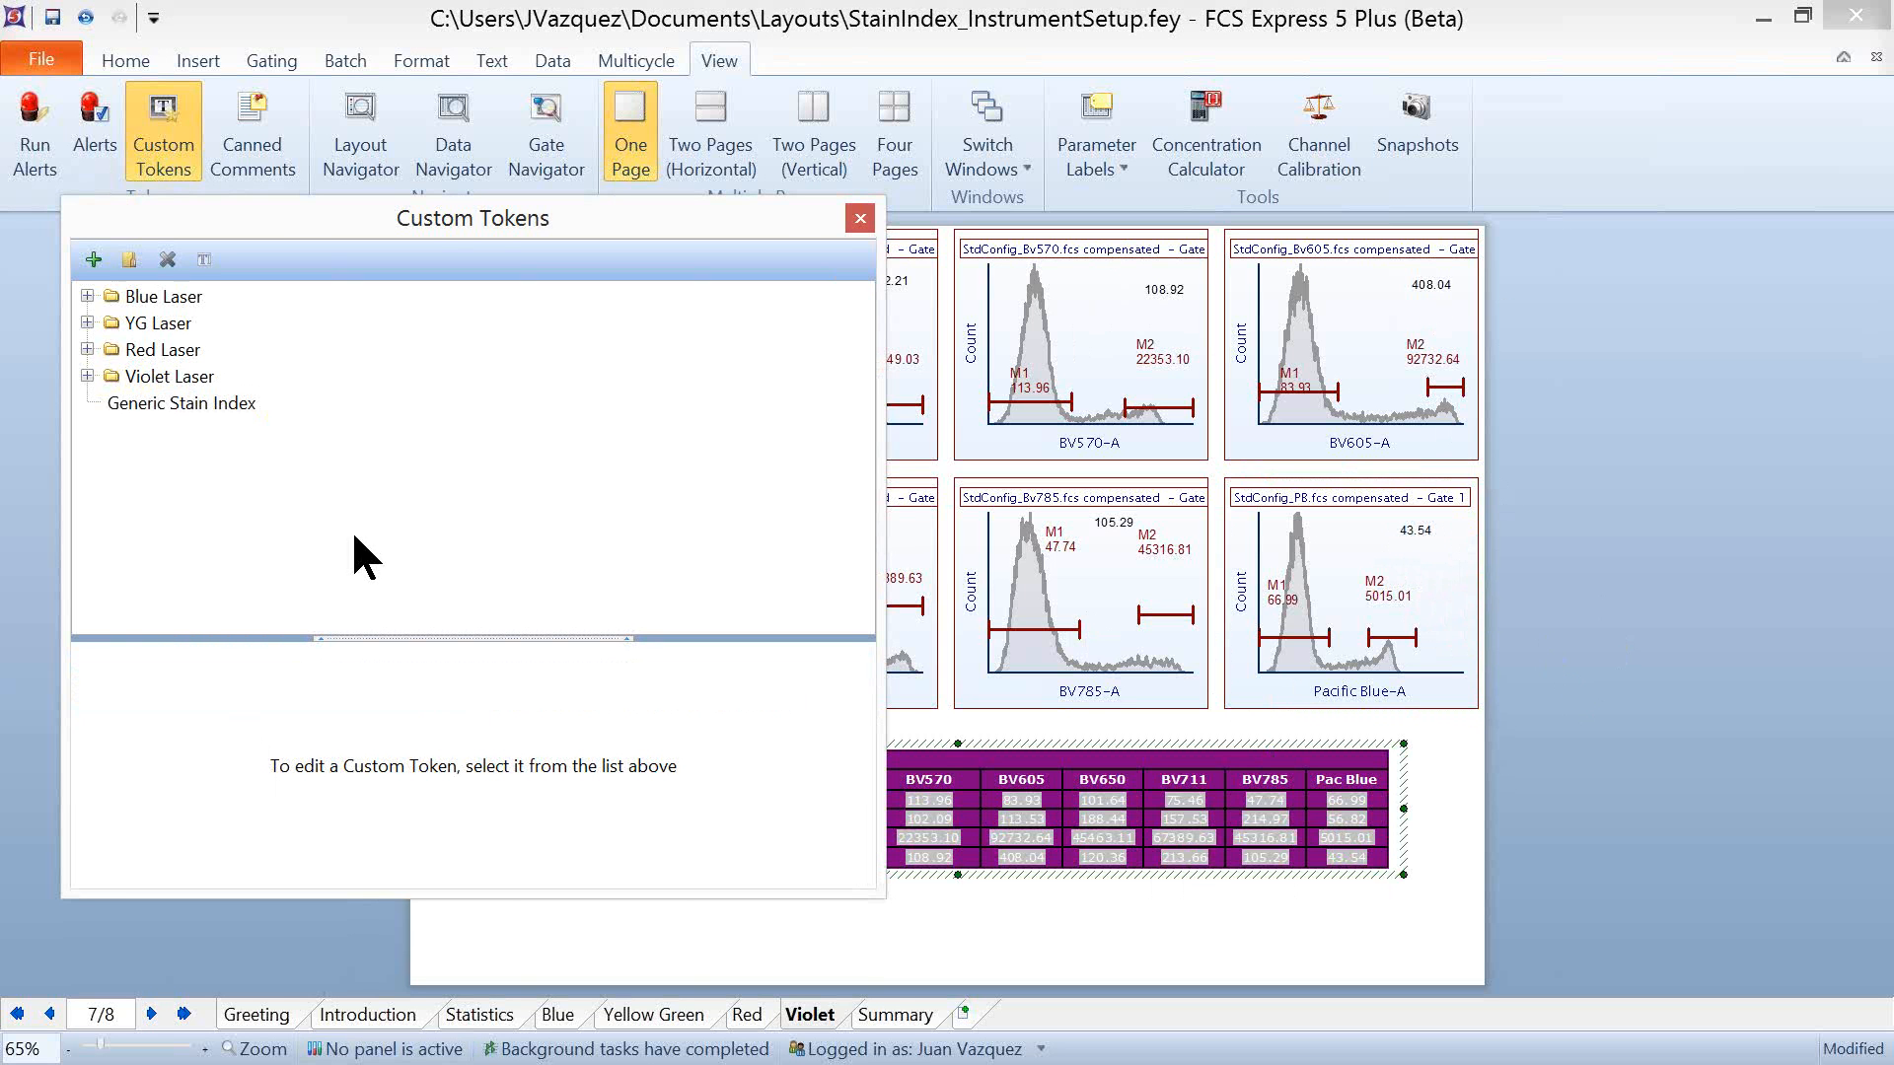
{"action": "left_click", "coordinate": [1597, 616]}
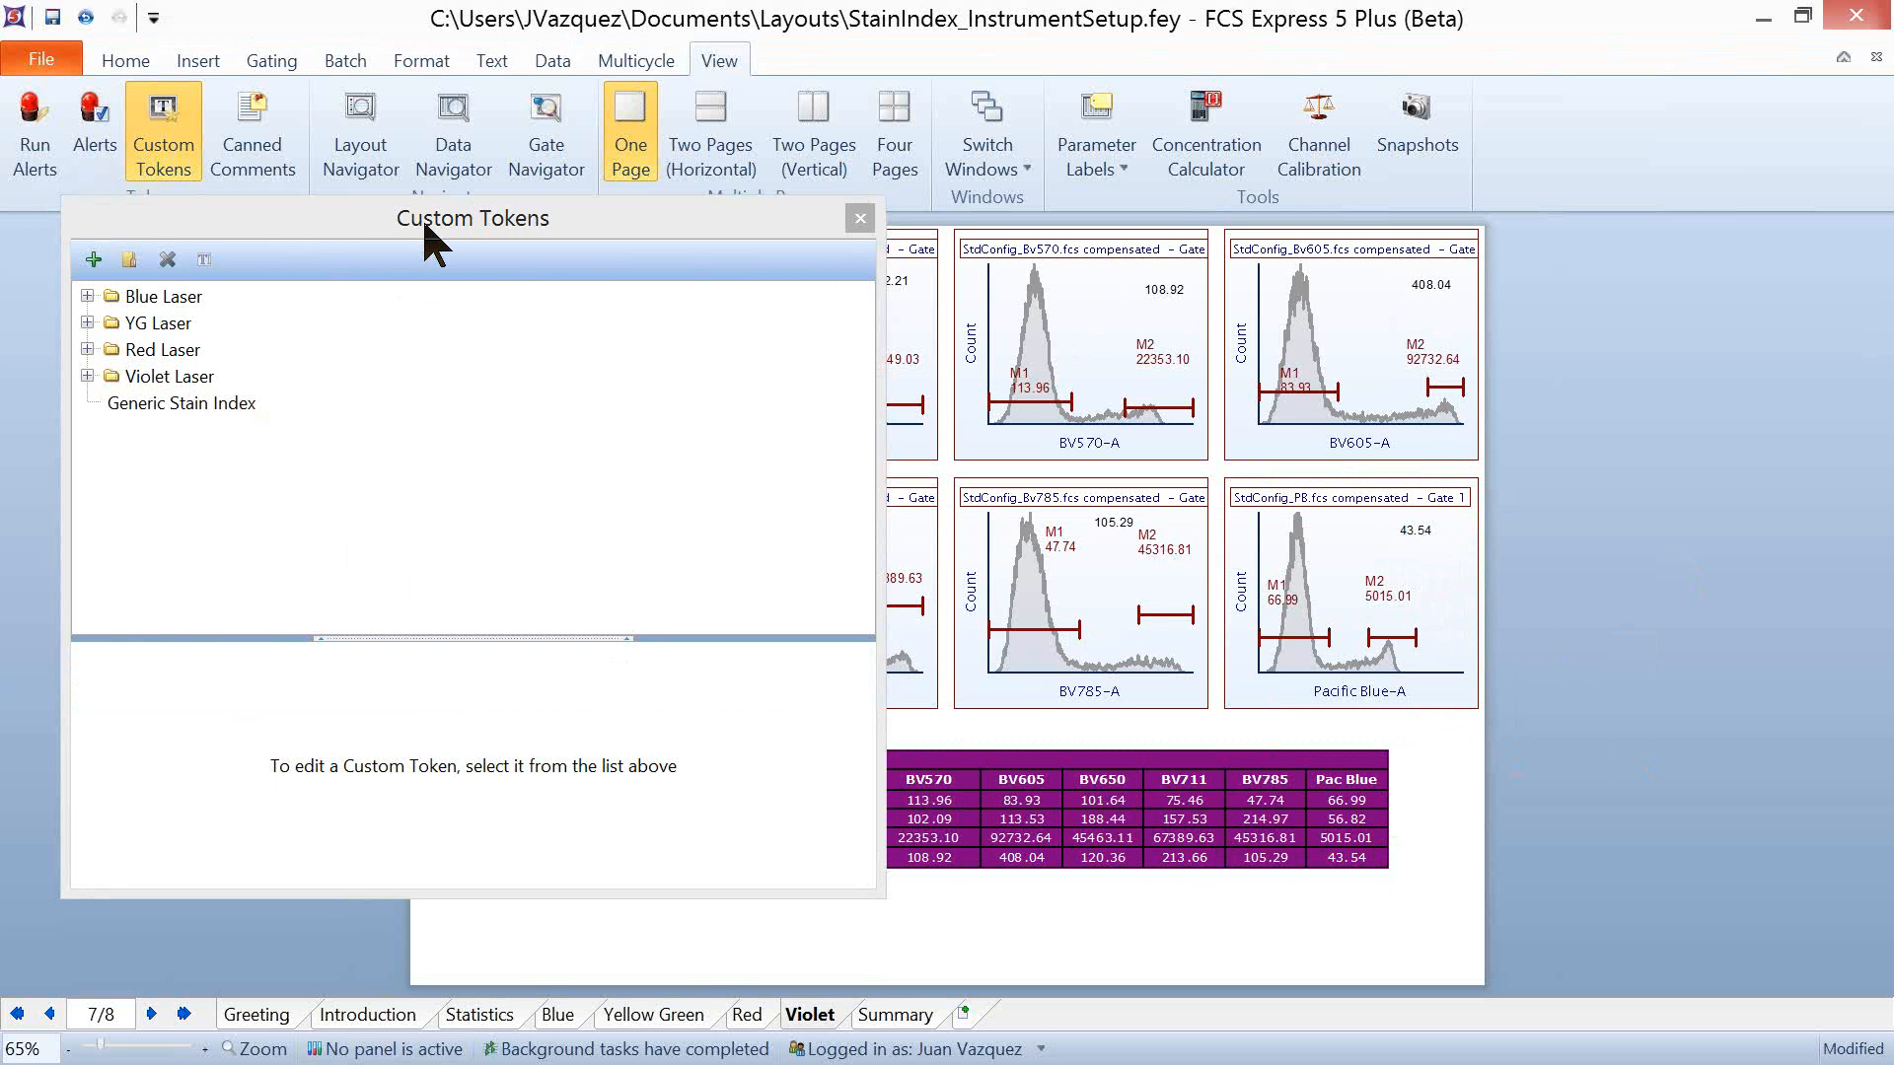
{"action": "left_click", "coordinate": [93, 260]}
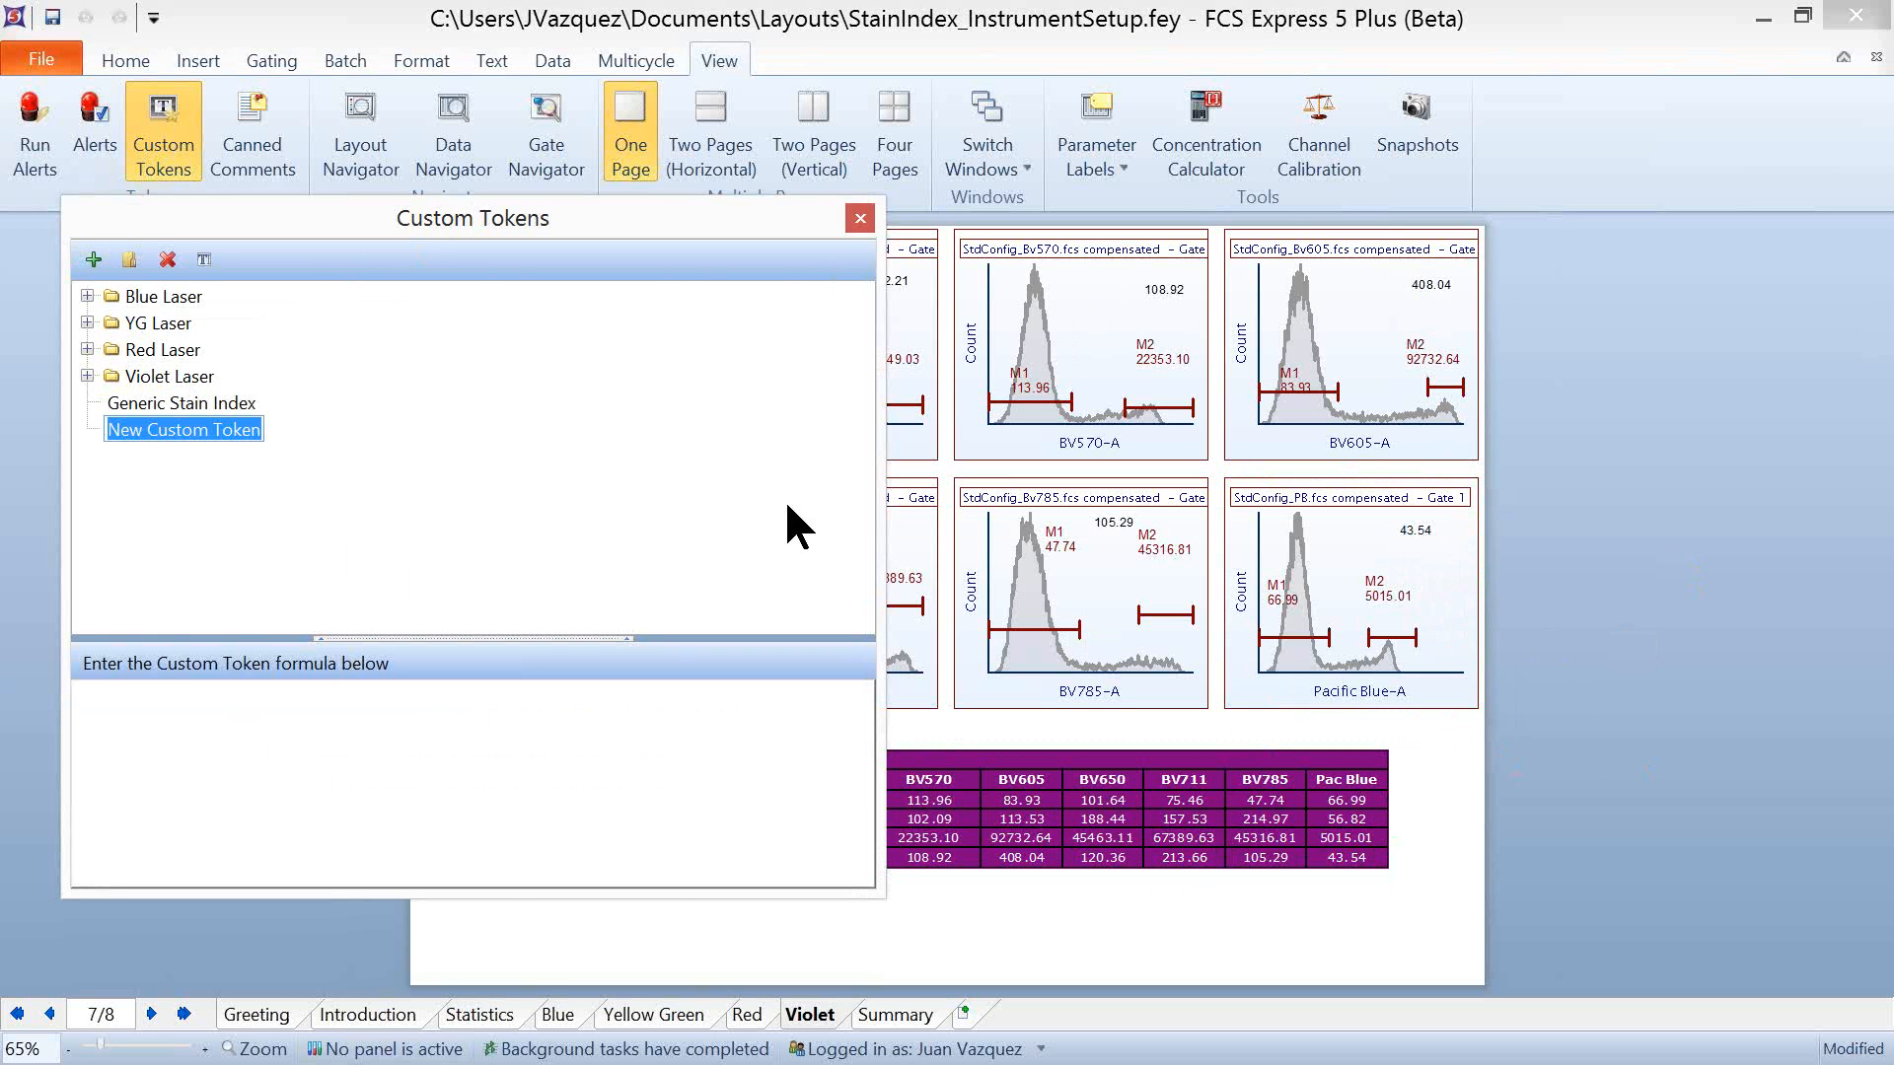
{"action": "type", "text": "Forula"}
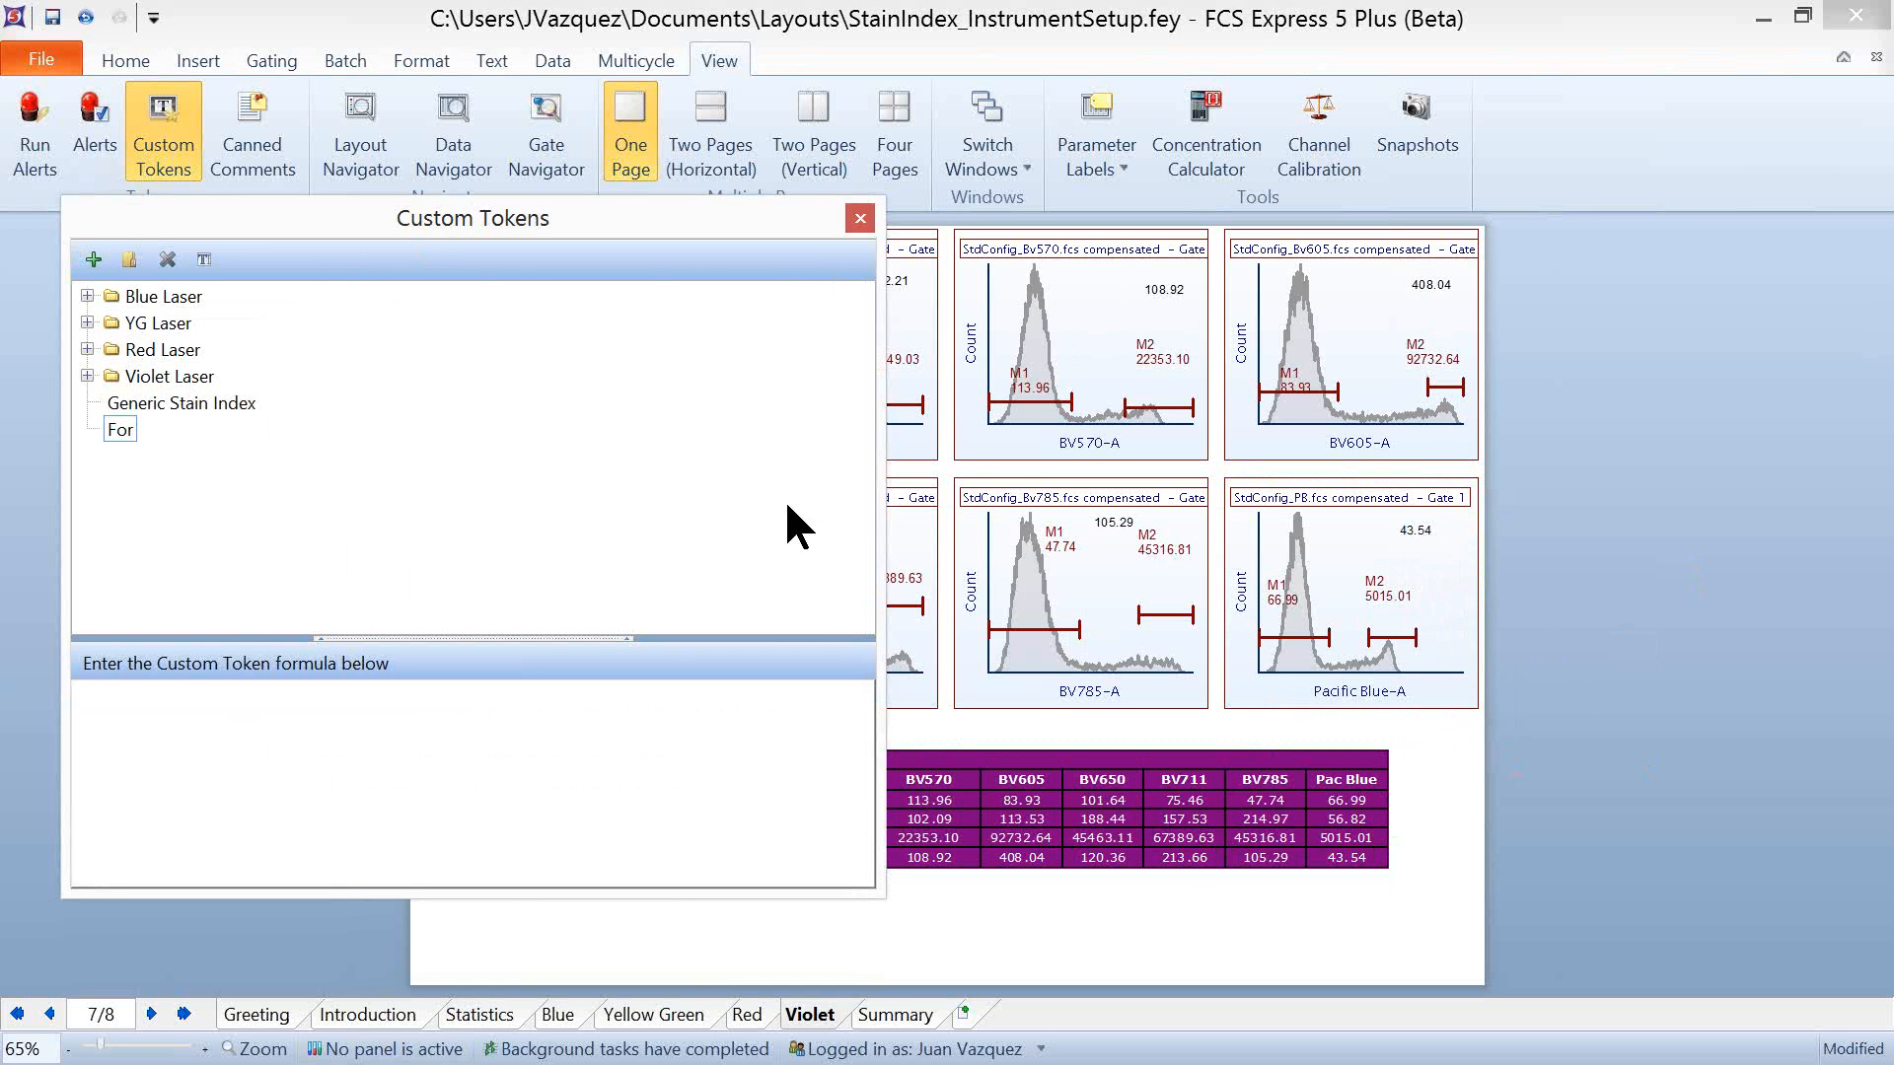
{"action": "key", "text": "BackSpace"}
{"action": "key", "text": "BackSpace"}
{"action": "key", "text": "BackSpace"}
{"action": "key", "text": "BackSpace"}
{"action": "key", "text": "BackSpace"}
{"action": "key", "text": "BackSpace"}
{"action": "type", "text": "Formula"}
Step: Begin the Formula token with =( followed by the M2 Median statistic of the Pacific Blue-A histogram, displayed as its value
{"action": "left_click", "coordinate": [278, 762]}
{"action": "type", "text": "=("}
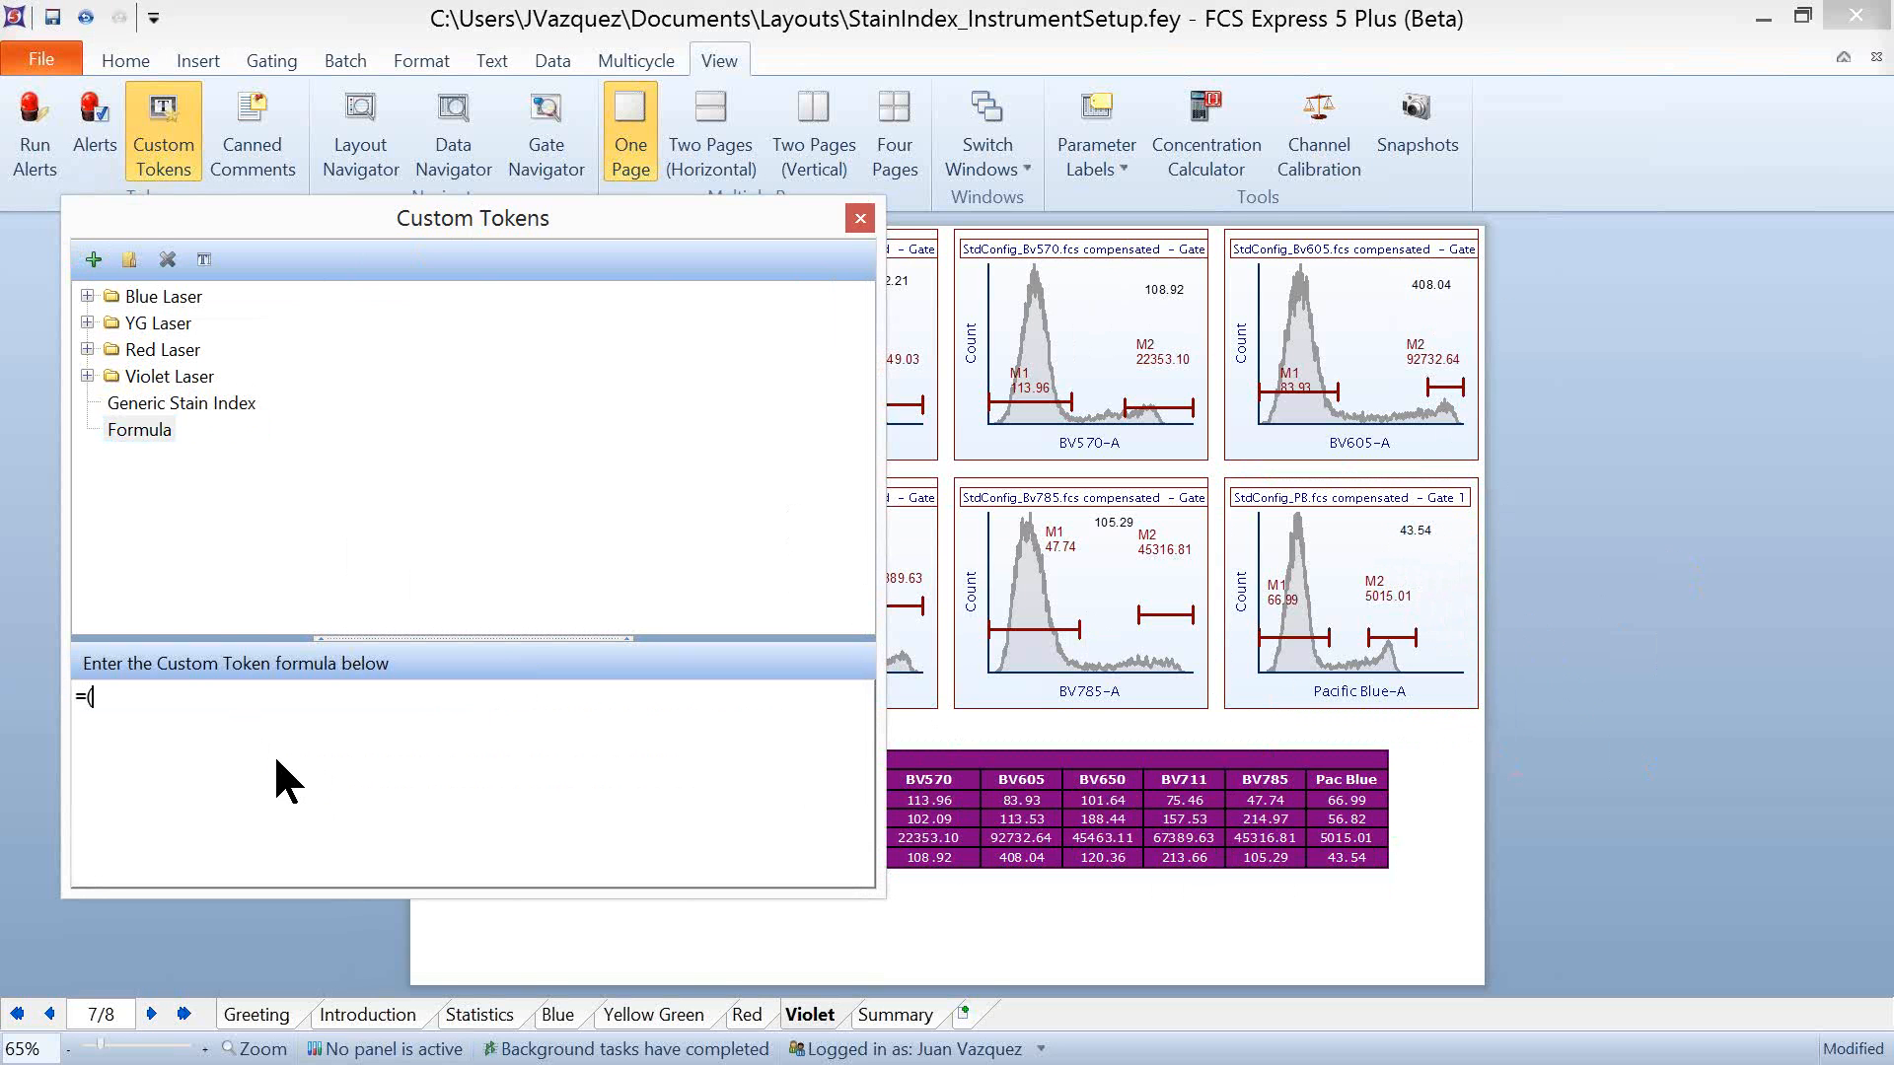
{"action": "left_click", "coordinate": [1390, 641]}
{"action": "left_click_drag", "start_coordinate": [1390, 639], "coordinate": [118, 702]}
{"action": "left_click", "coordinate": [1016, 562]}
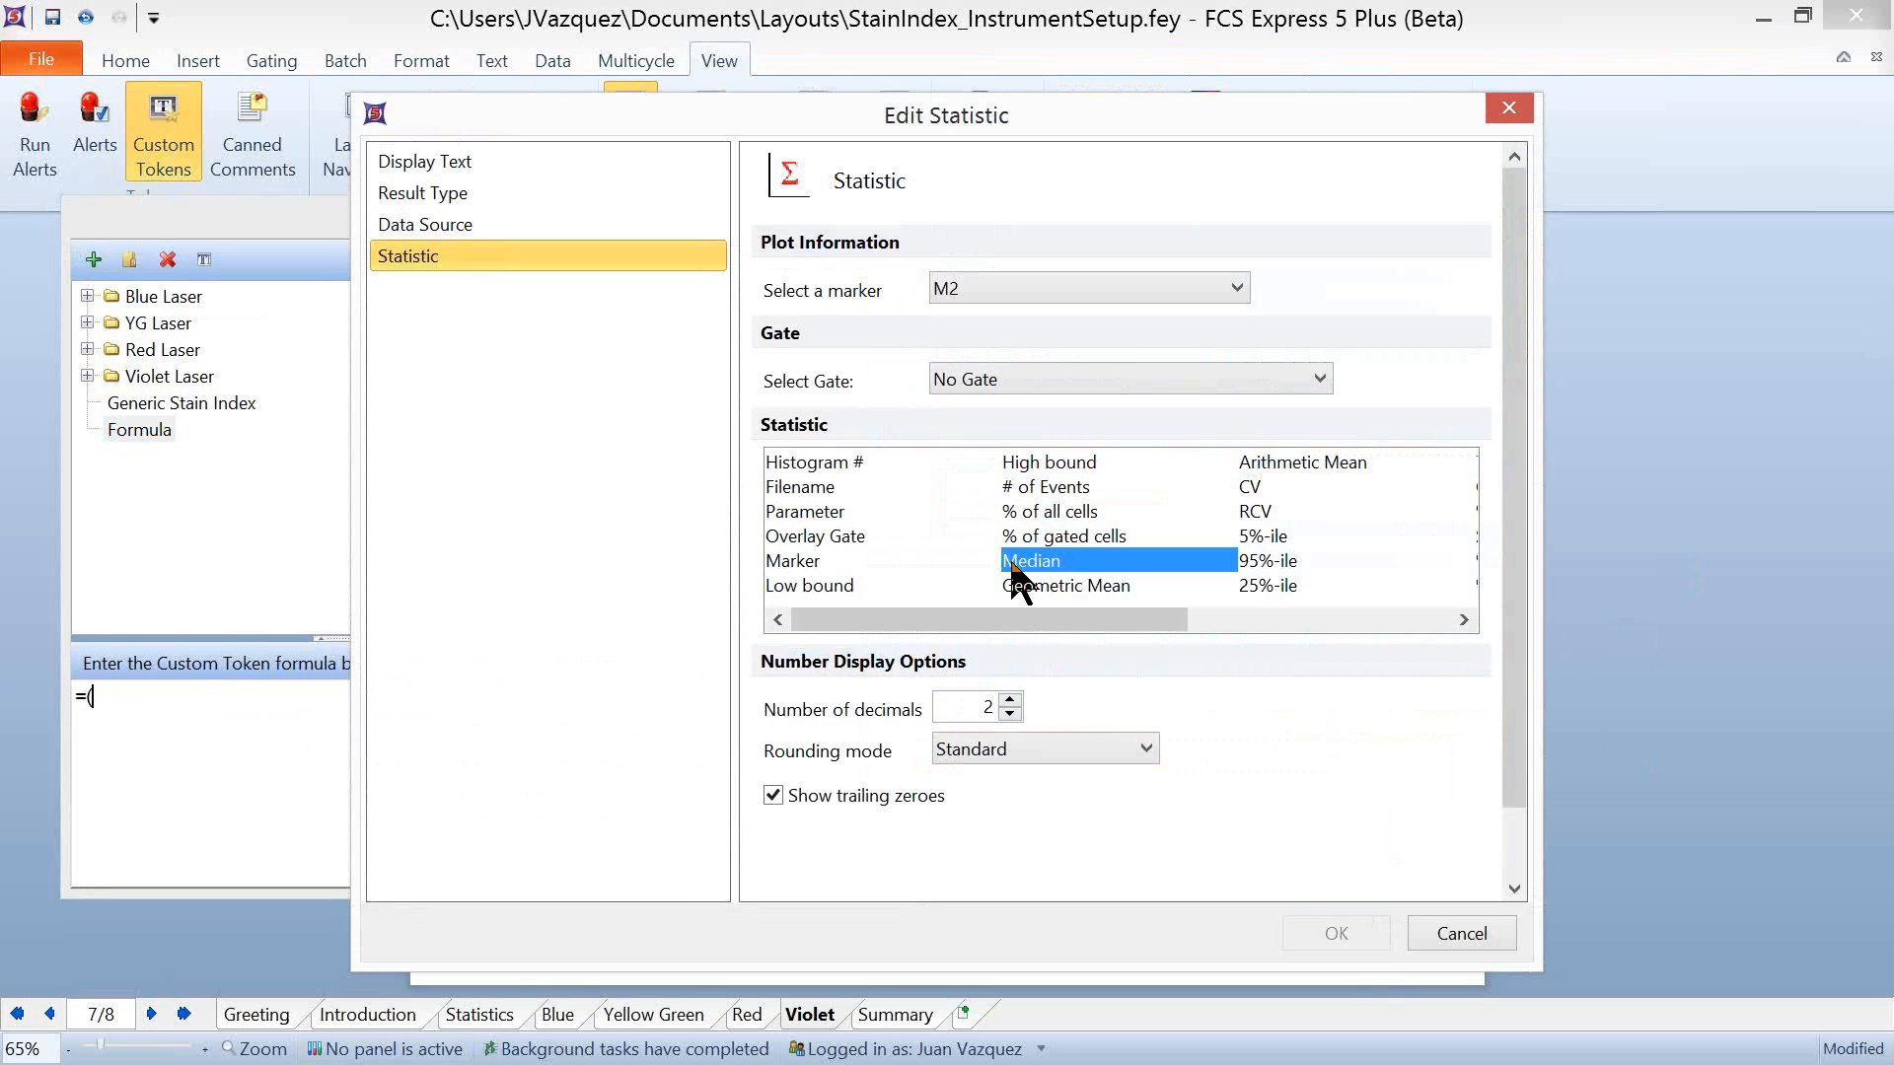
{"action": "left_click", "coordinate": [1336, 933]}
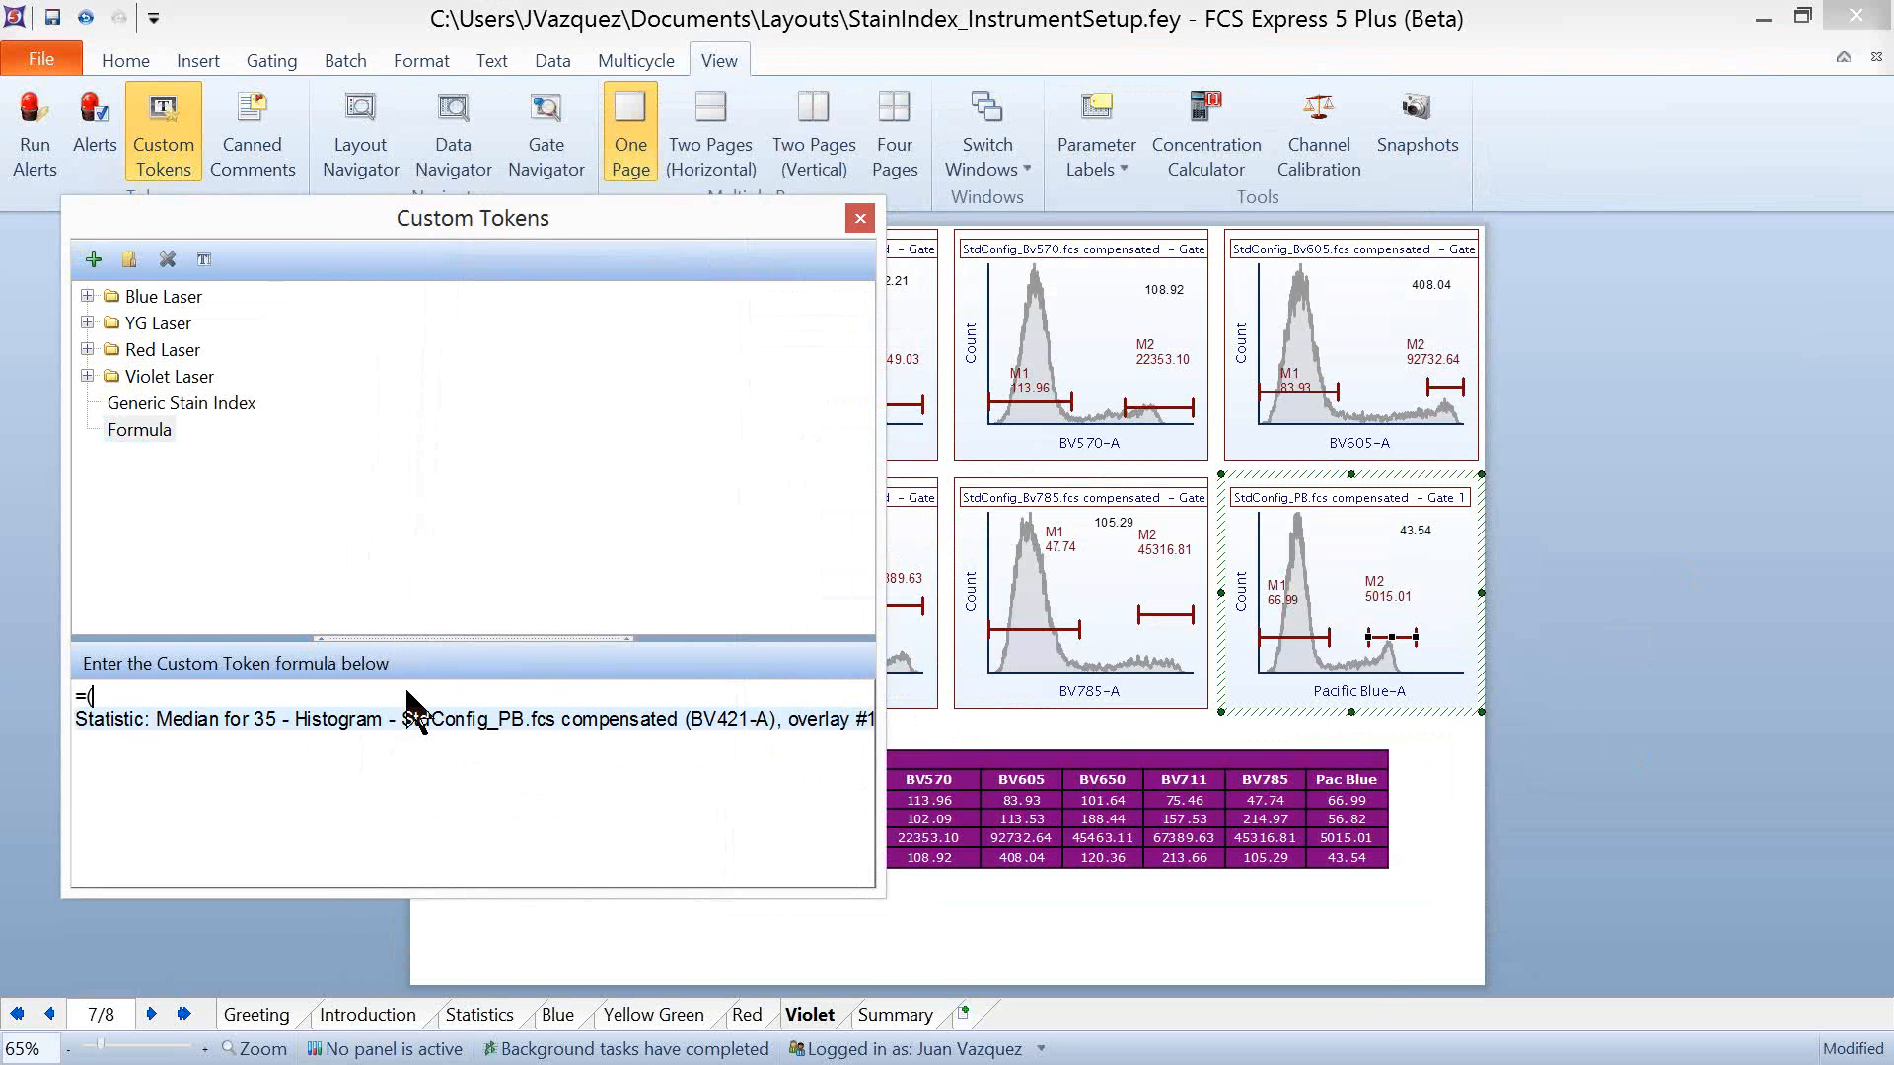
{"action": "right_click", "coordinate": [418, 730]}
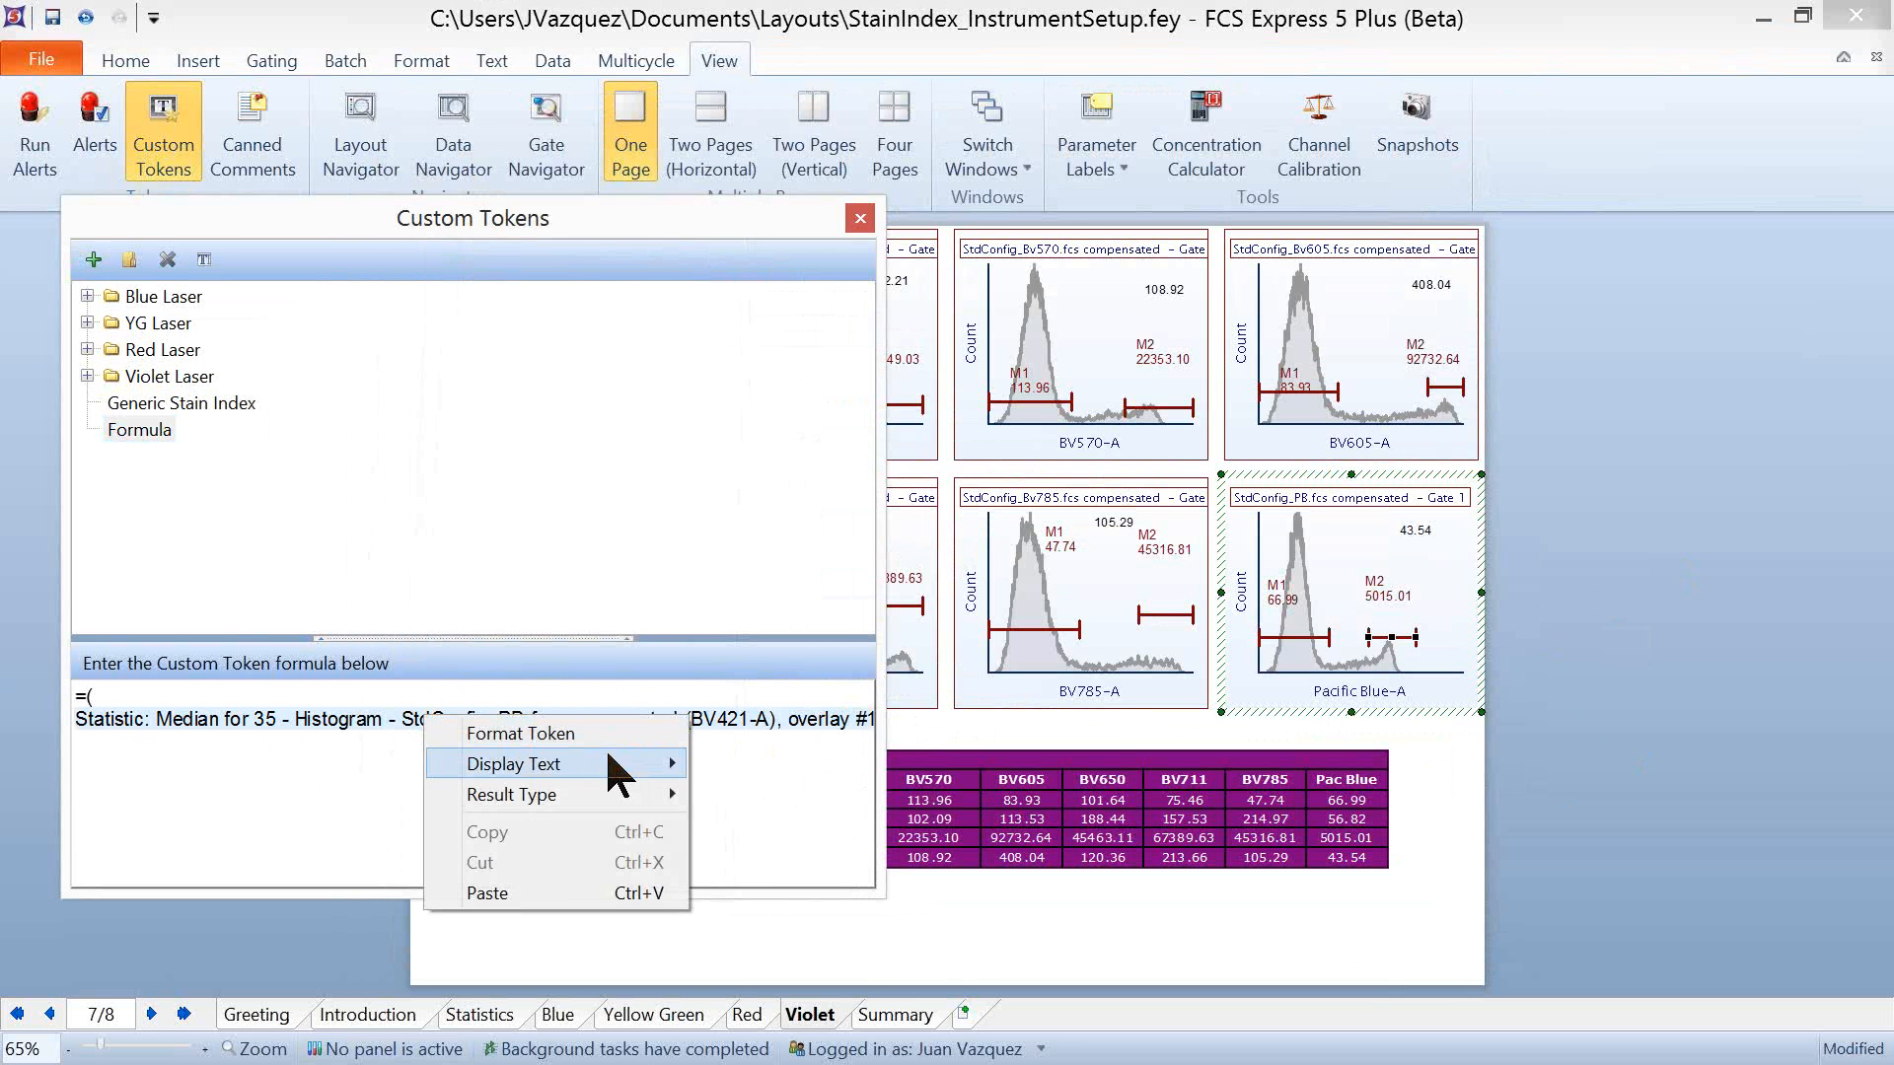
{"action": "mouse_move", "coordinate": [605, 748]}
{"action": "left_click", "coordinate": [735, 760]}
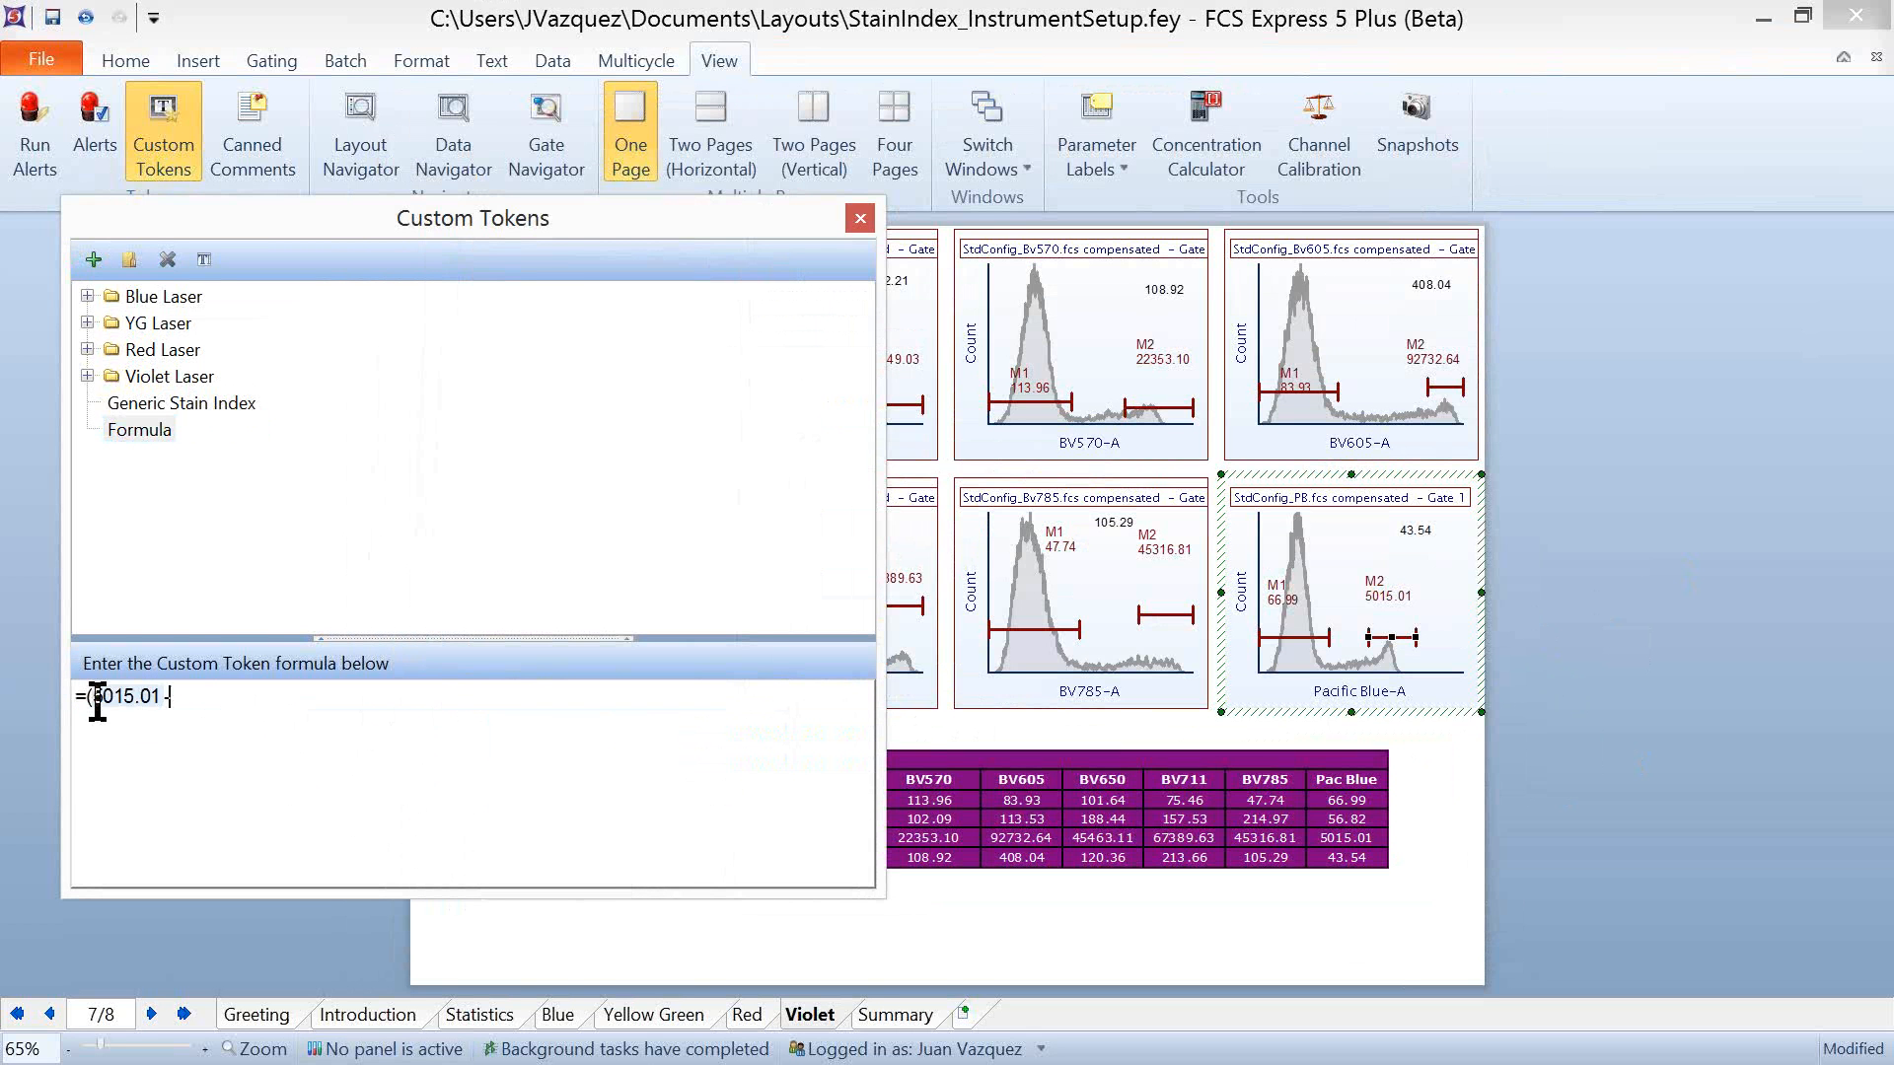
Step: Subtract a copy of the Median statistic in the formula, with the copy's marker set to M1
{"action": "left_click", "coordinate": [130, 697]}
{"action": "key", "text": "ctrl+c"}
{"action": "left_click", "coordinate": [237, 698]}
{"action": "key", "text": "ctrl+v"}
{"action": "double_click", "coordinate": [201, 694]}
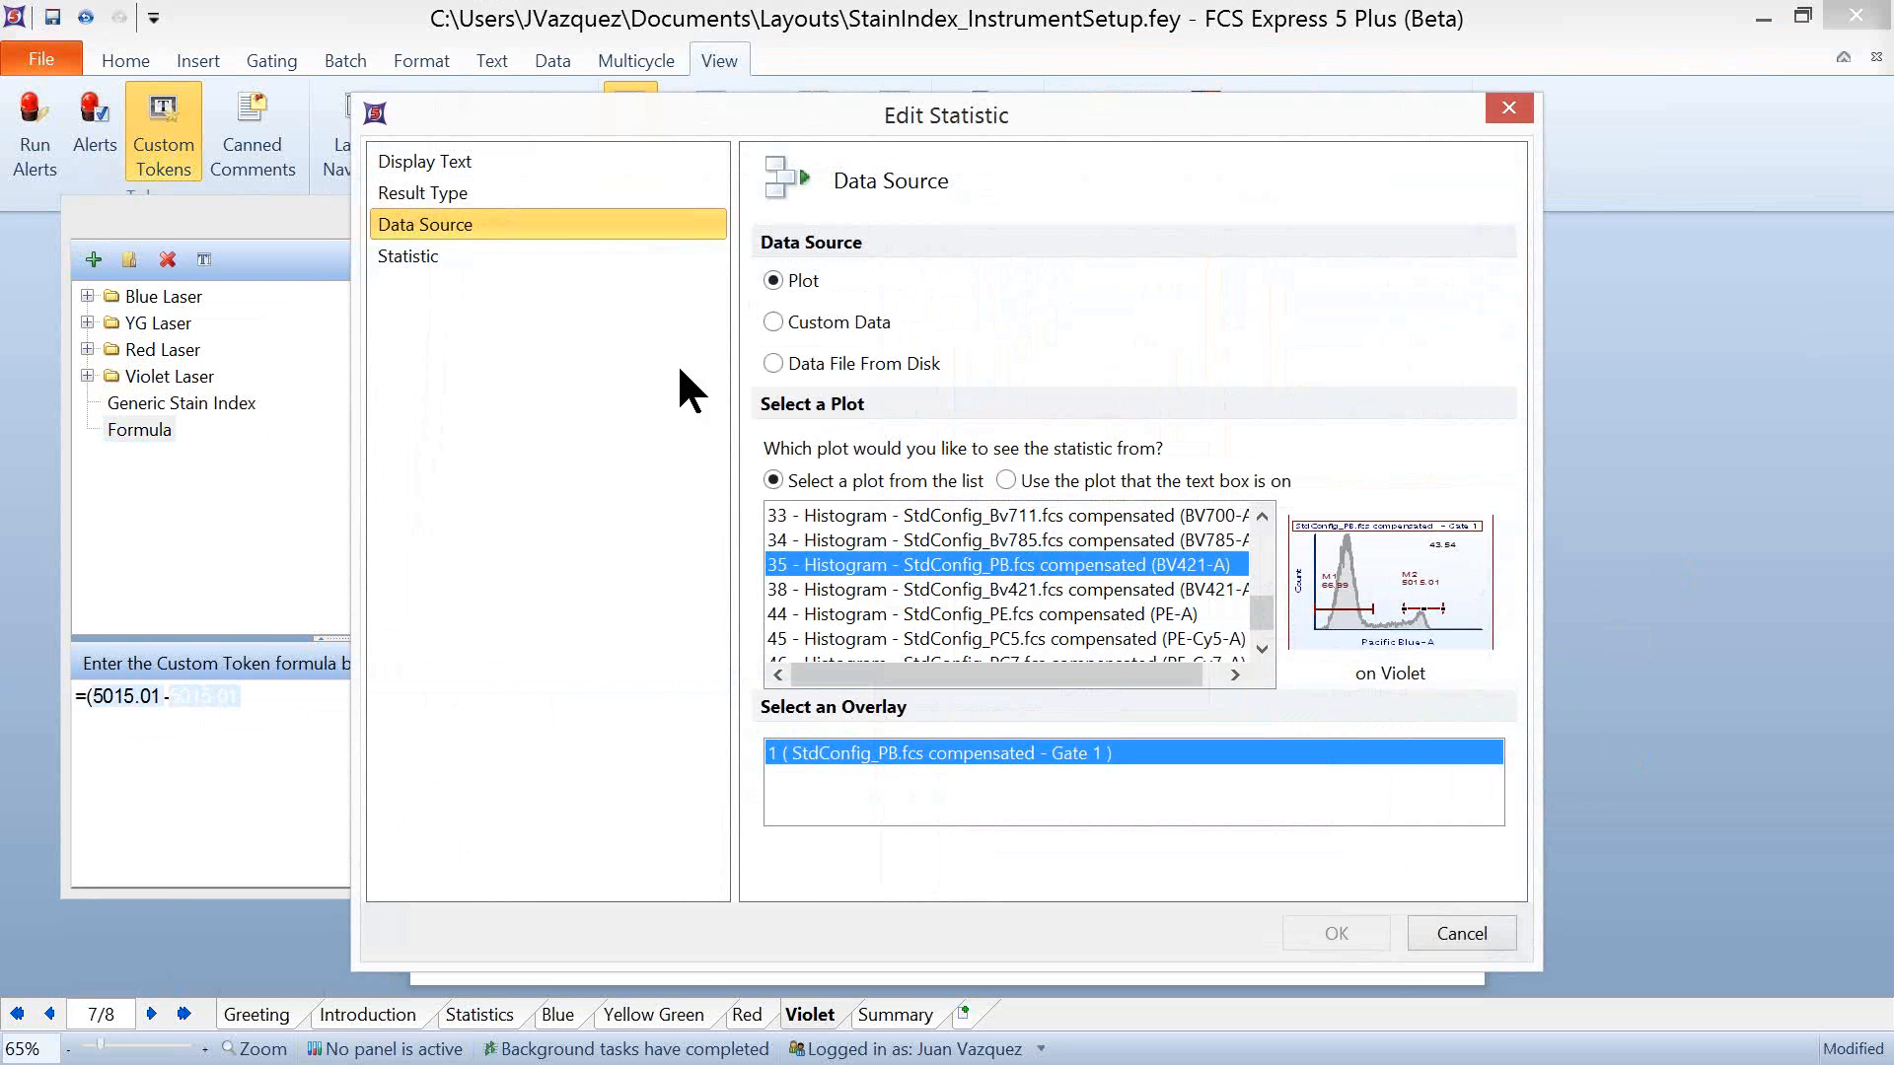
{"action": "left_click", "coordinate": [402, 255]}
{"action": "left_click", "coordinate": [992, 288]}
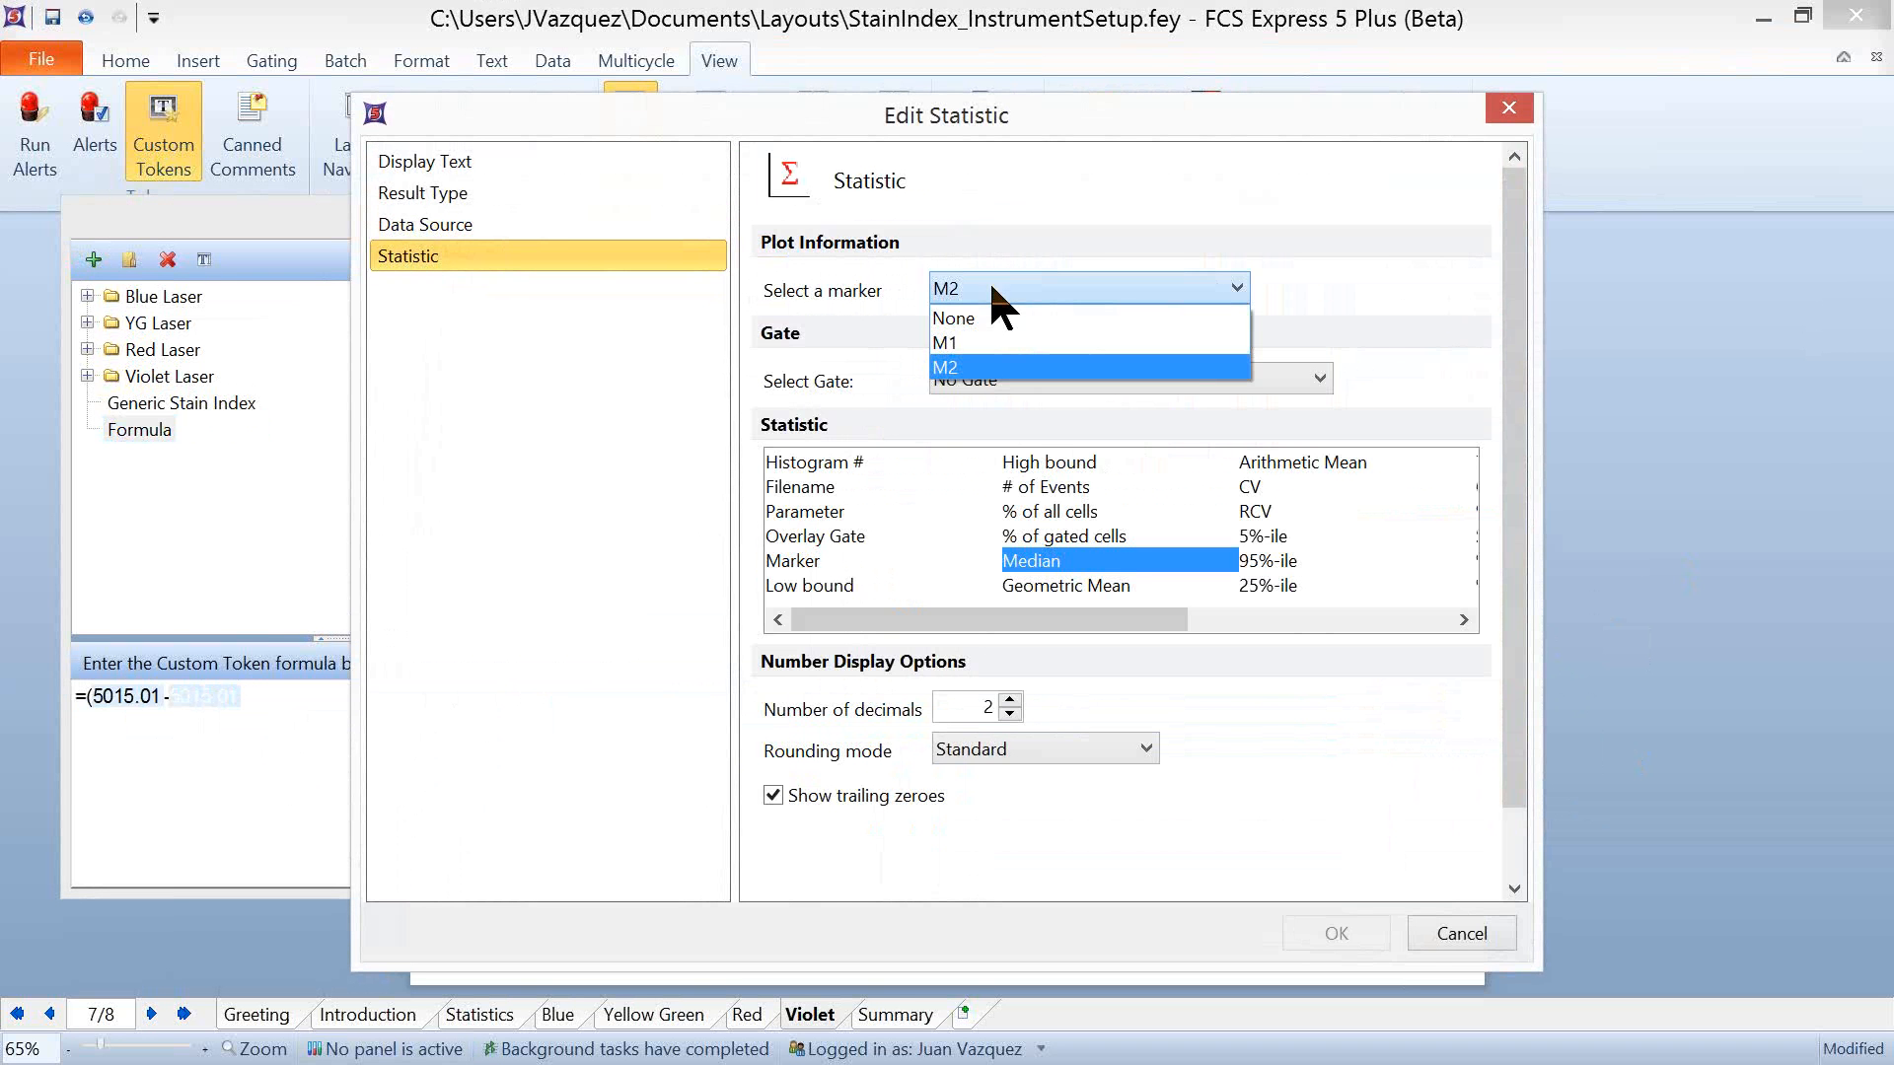
{"action": "left_click", "coordinate": [962, 337]}
{"action": "left_click", "coordinate": [1336, 933]}
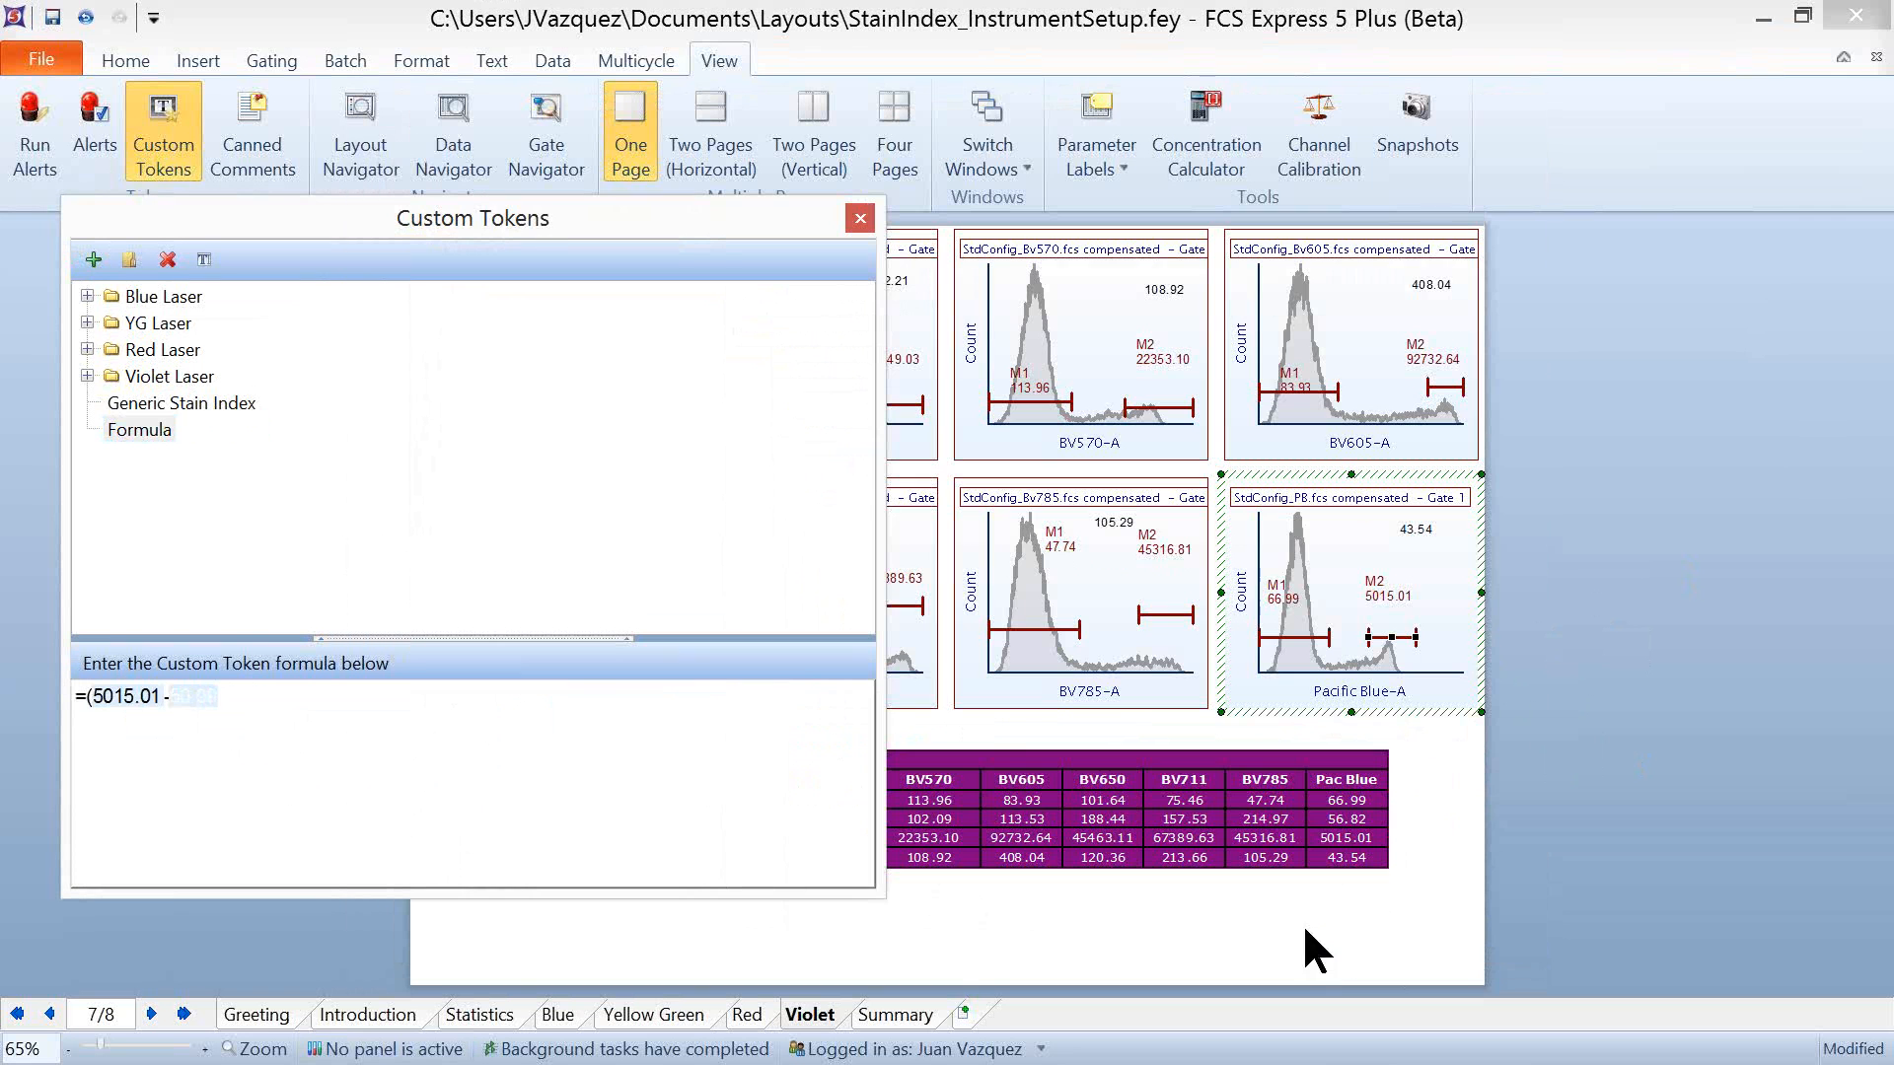
Step: Enclose the median difference in parentheses, add the division /( and paste a copy of the M1 Median statistic after it
{"action": "left_click", "coordinate": [233, 740]}
{"action": "type", "text": "("}
{"action": "type", "text": ")/("}
{"action": "double_click", "coordinate": [203, 697]}
{"action": "key", "text": "ctrl+c"}
{"action": "left_click", "coordinate": [289, 703]}
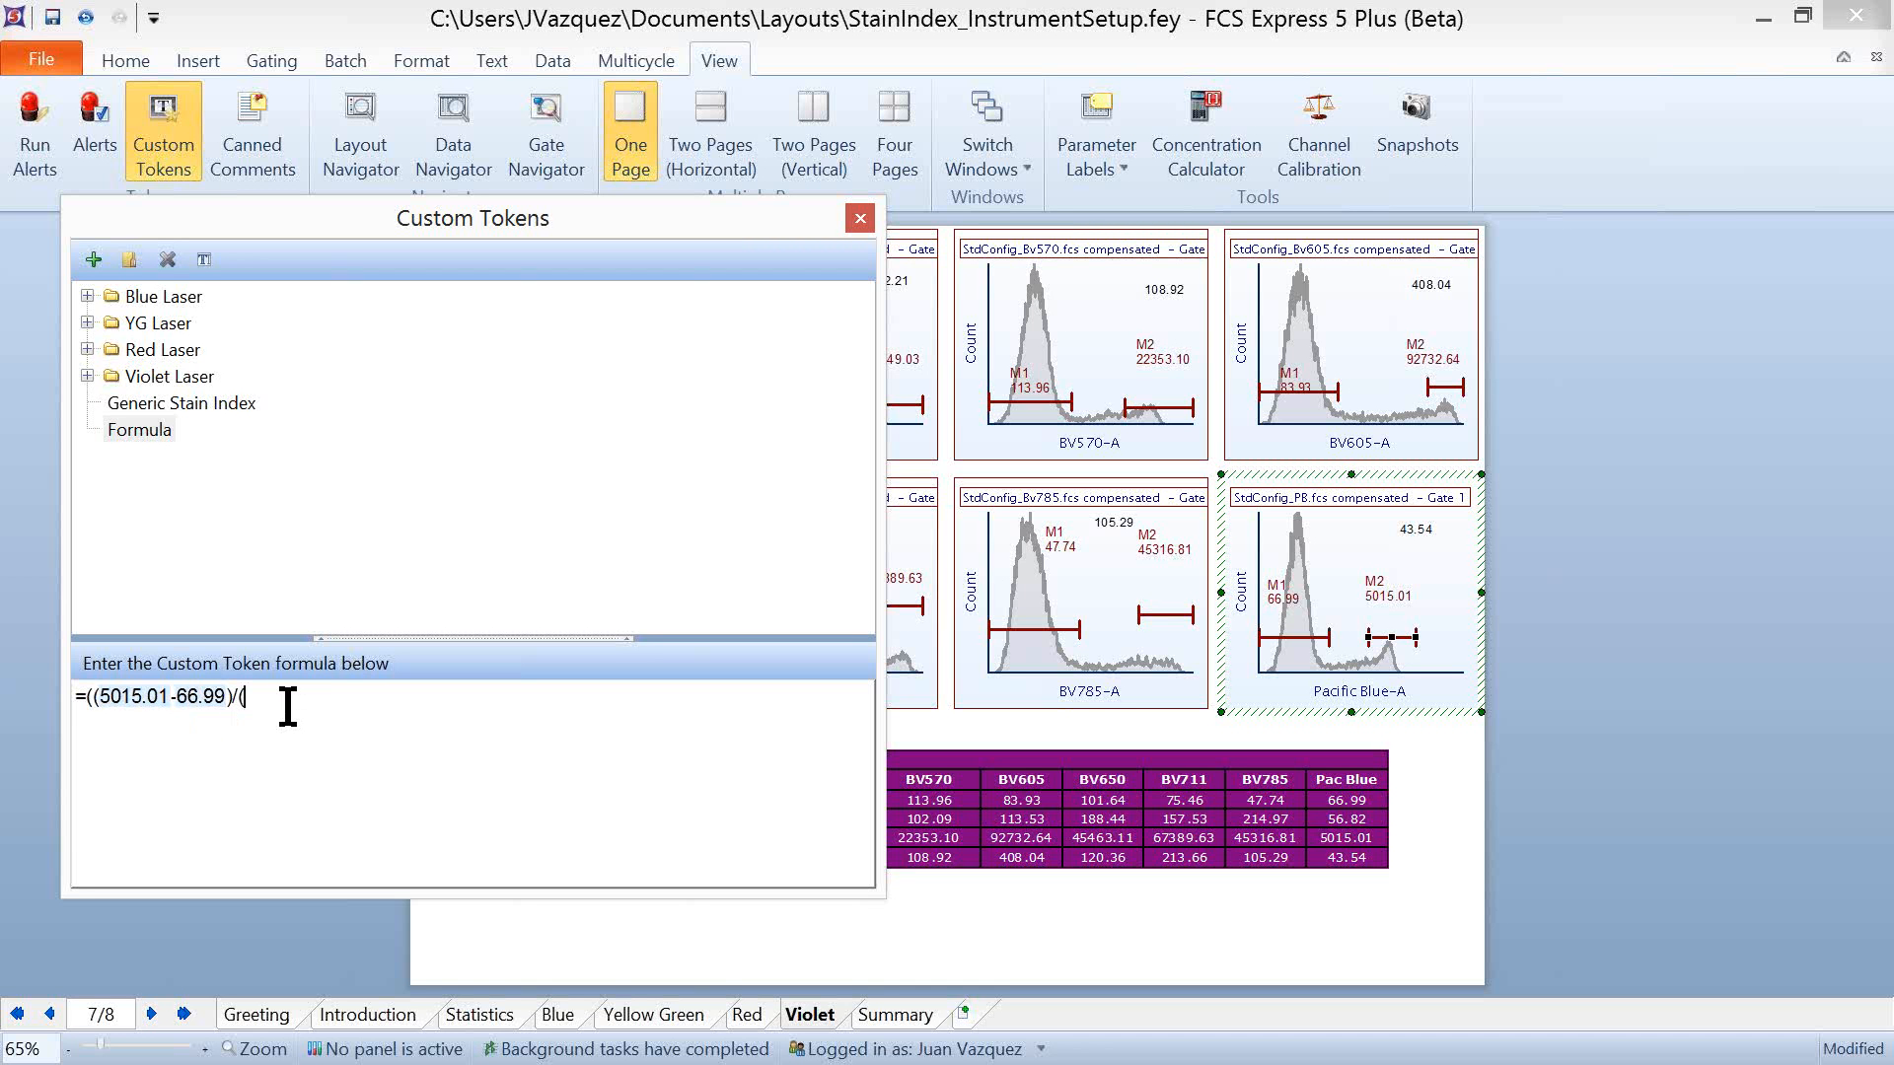
{"action": "key", "text": "ctrl+v"}
Step: Change the denominator's M1 statistic to Standard Deviation, multiply it by 2 and close both parentheses
{"action": "double_click", "coordinate": [271, 702]}
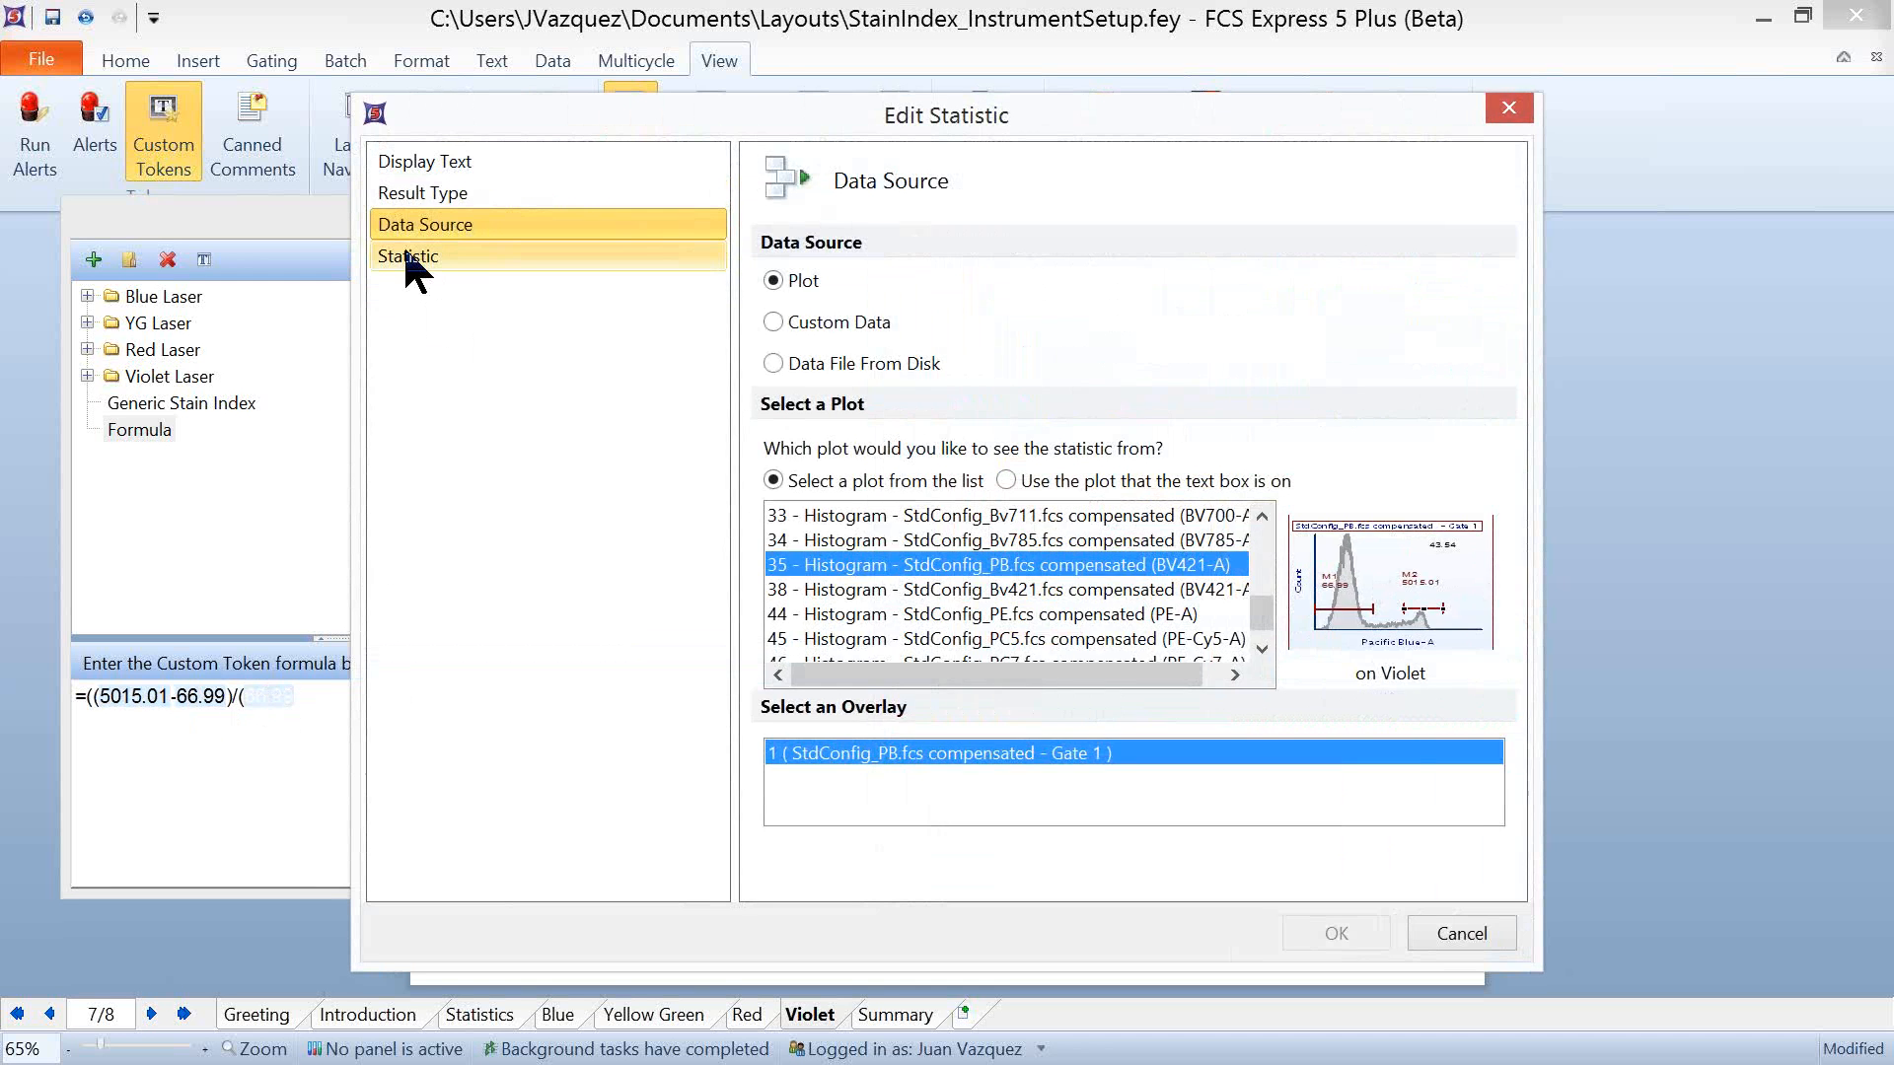
{"action": "left_click", "coordinate": [409, 259]}
{"action": "left_click", "coordinate": [1364, 619]}
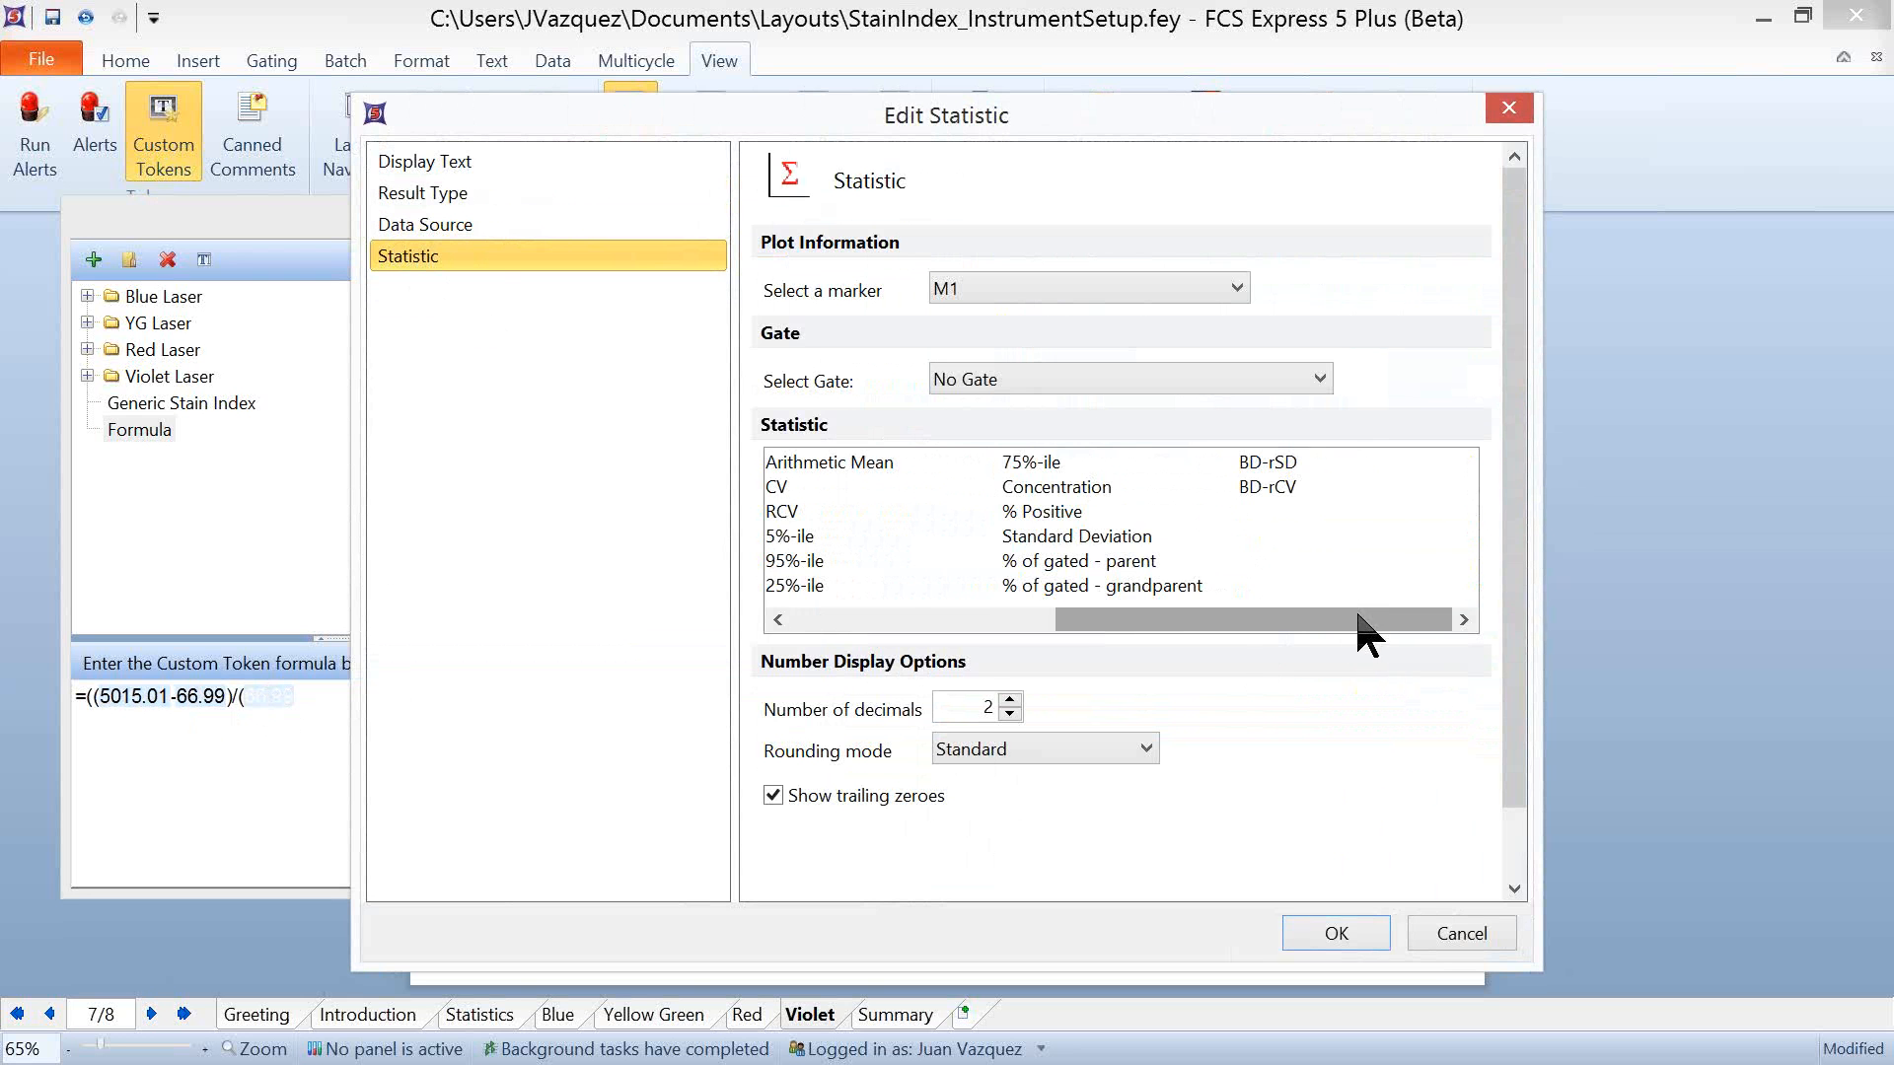
{"action": "left_click", "coordinate": [1109, 535]}
{"action": "left_click", "coordinate": [1338, 933]}
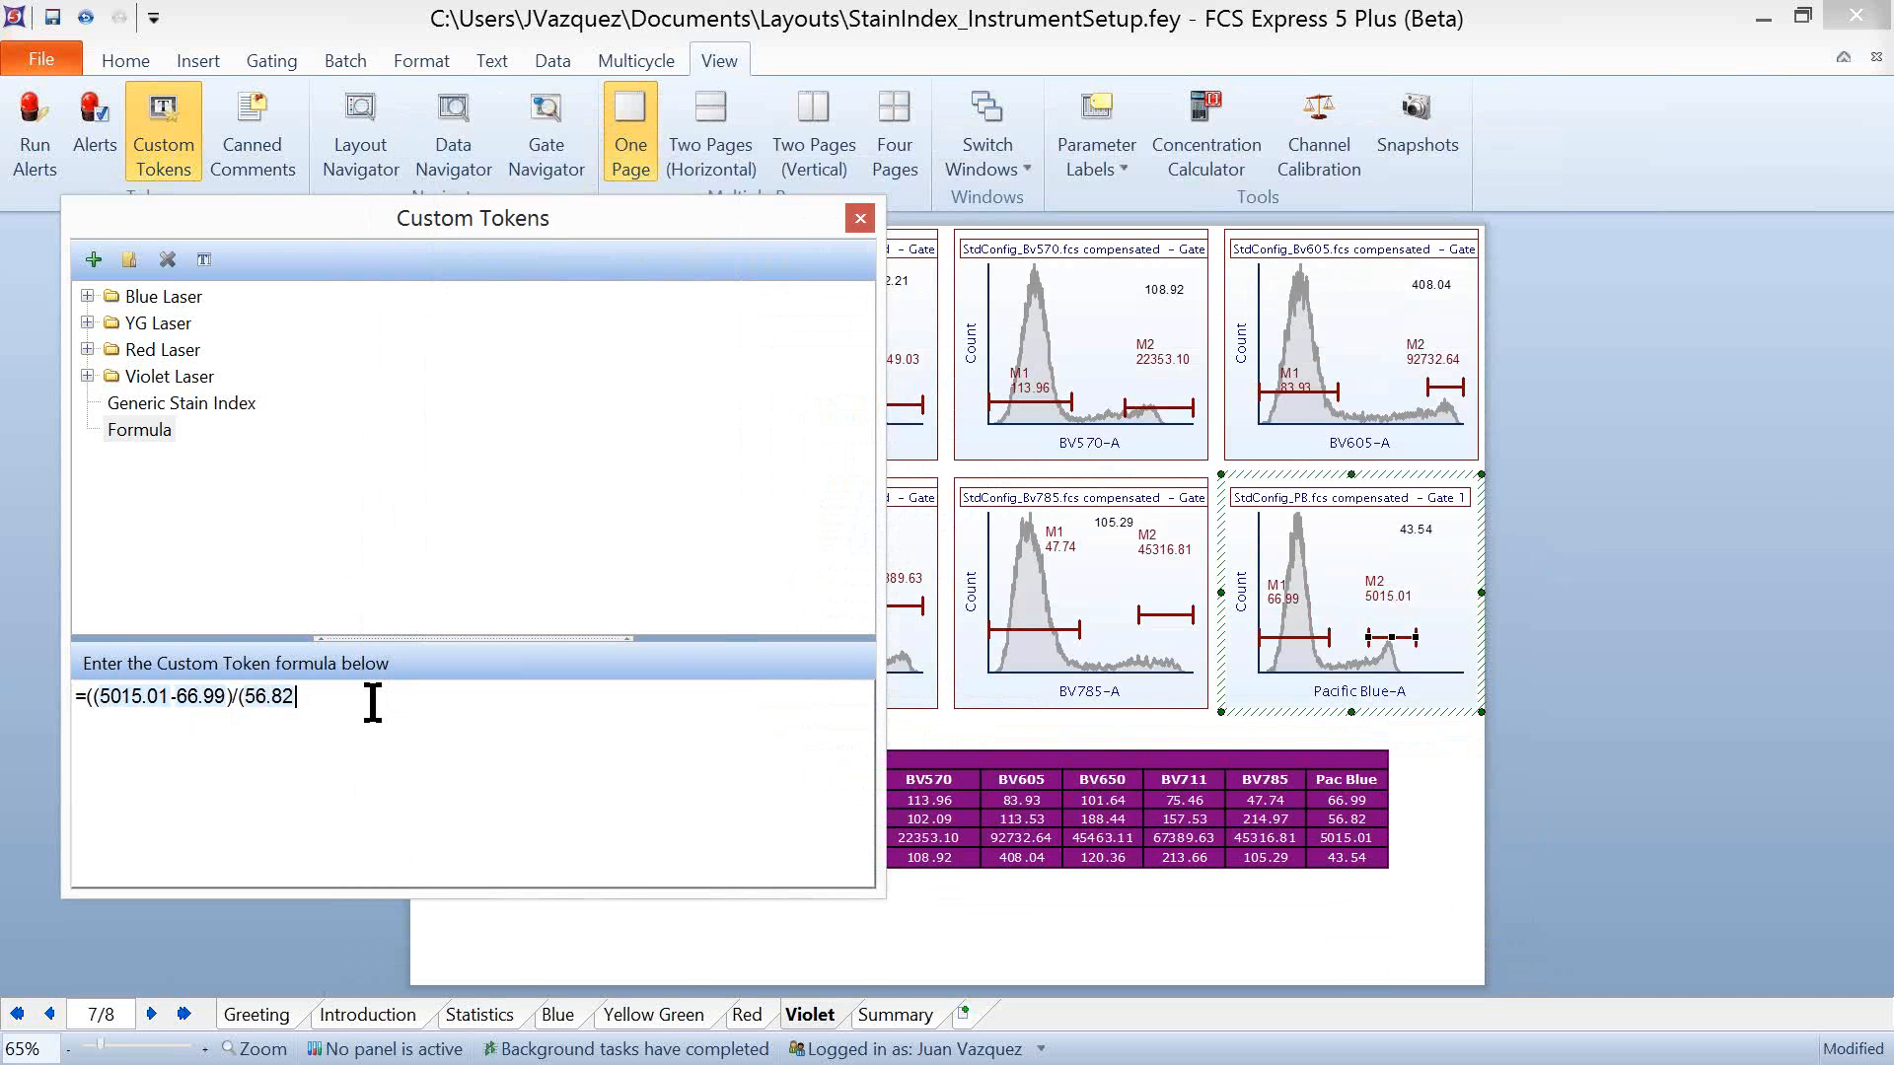
{"action": "type", "text": "*2)"}
{"action": "type", "text": ")"}
Step: Place the Formula token as a text box beside the Violet page, next to the violet parameters table
{"action": "left_click", "coordinate": [128, 431]}
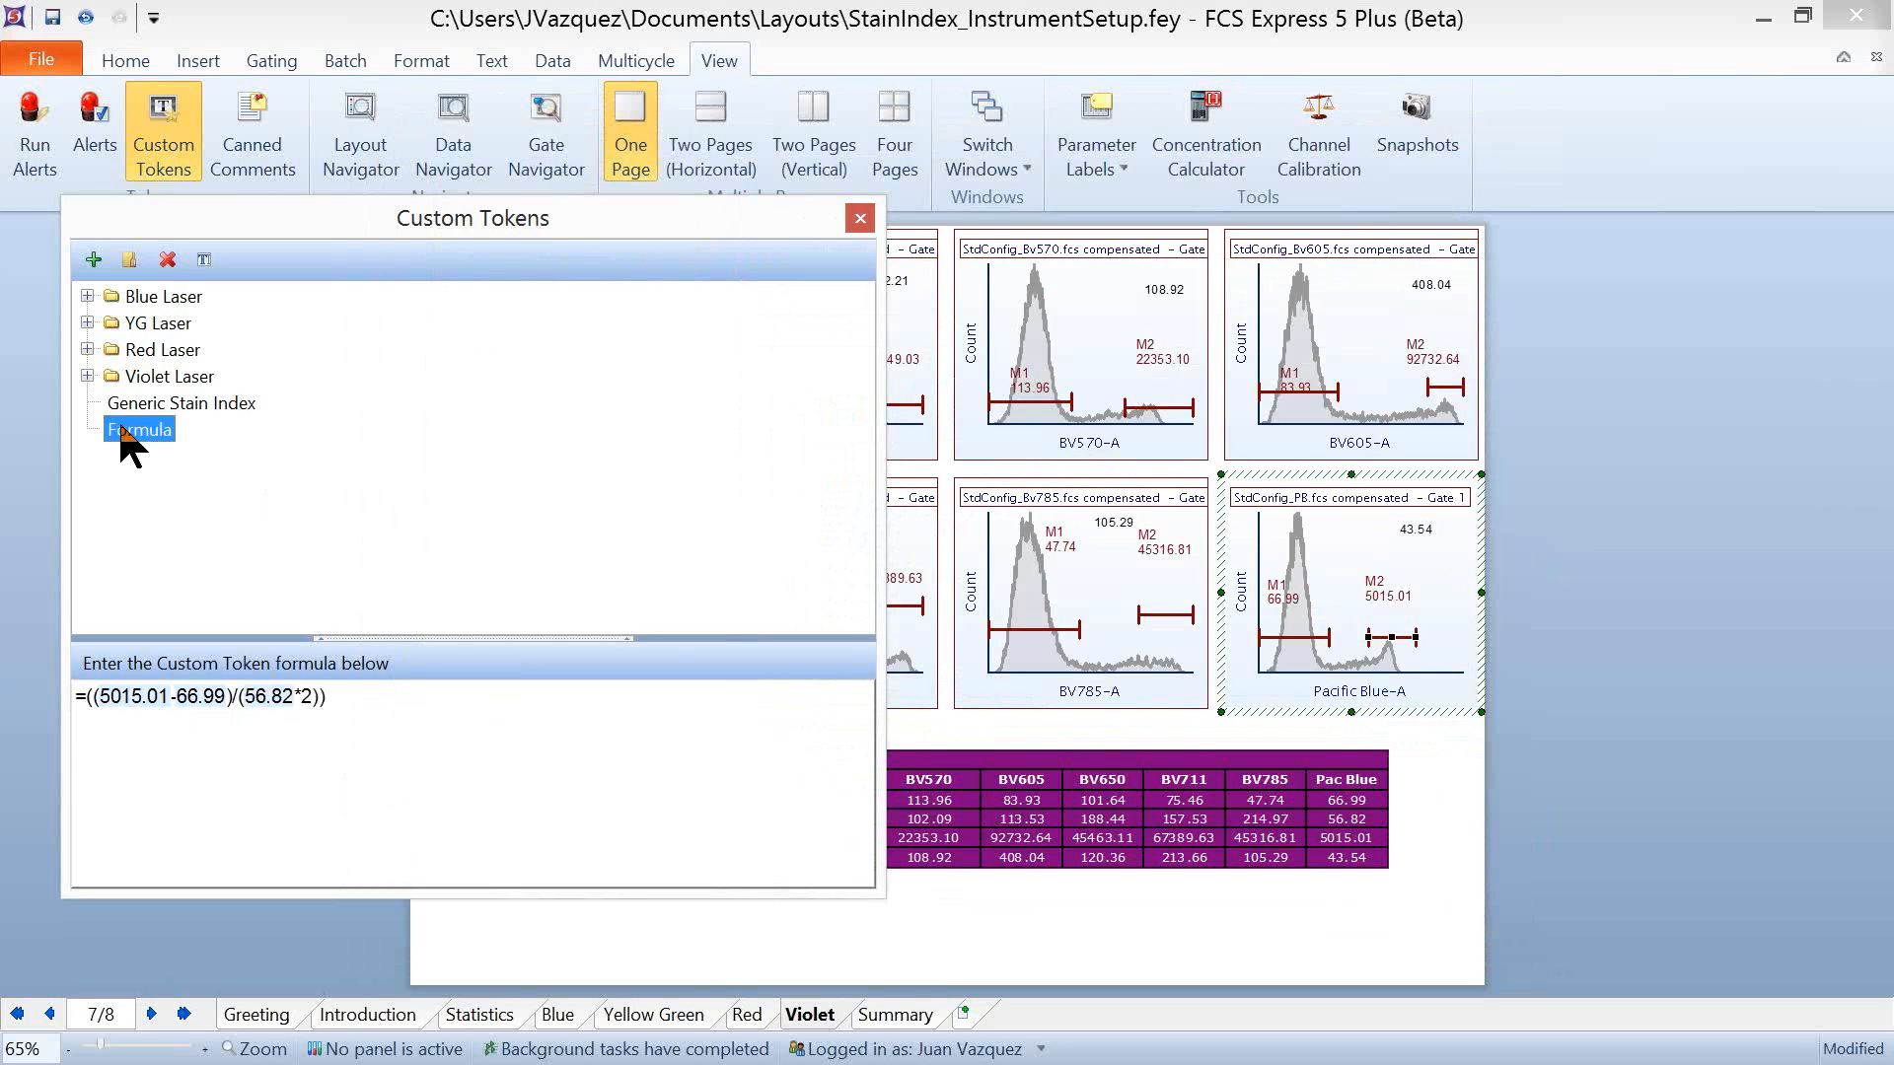
{"action": "left_click_drag", "start_coordinate": [128, 444], "coordinate": [1517, 736]}
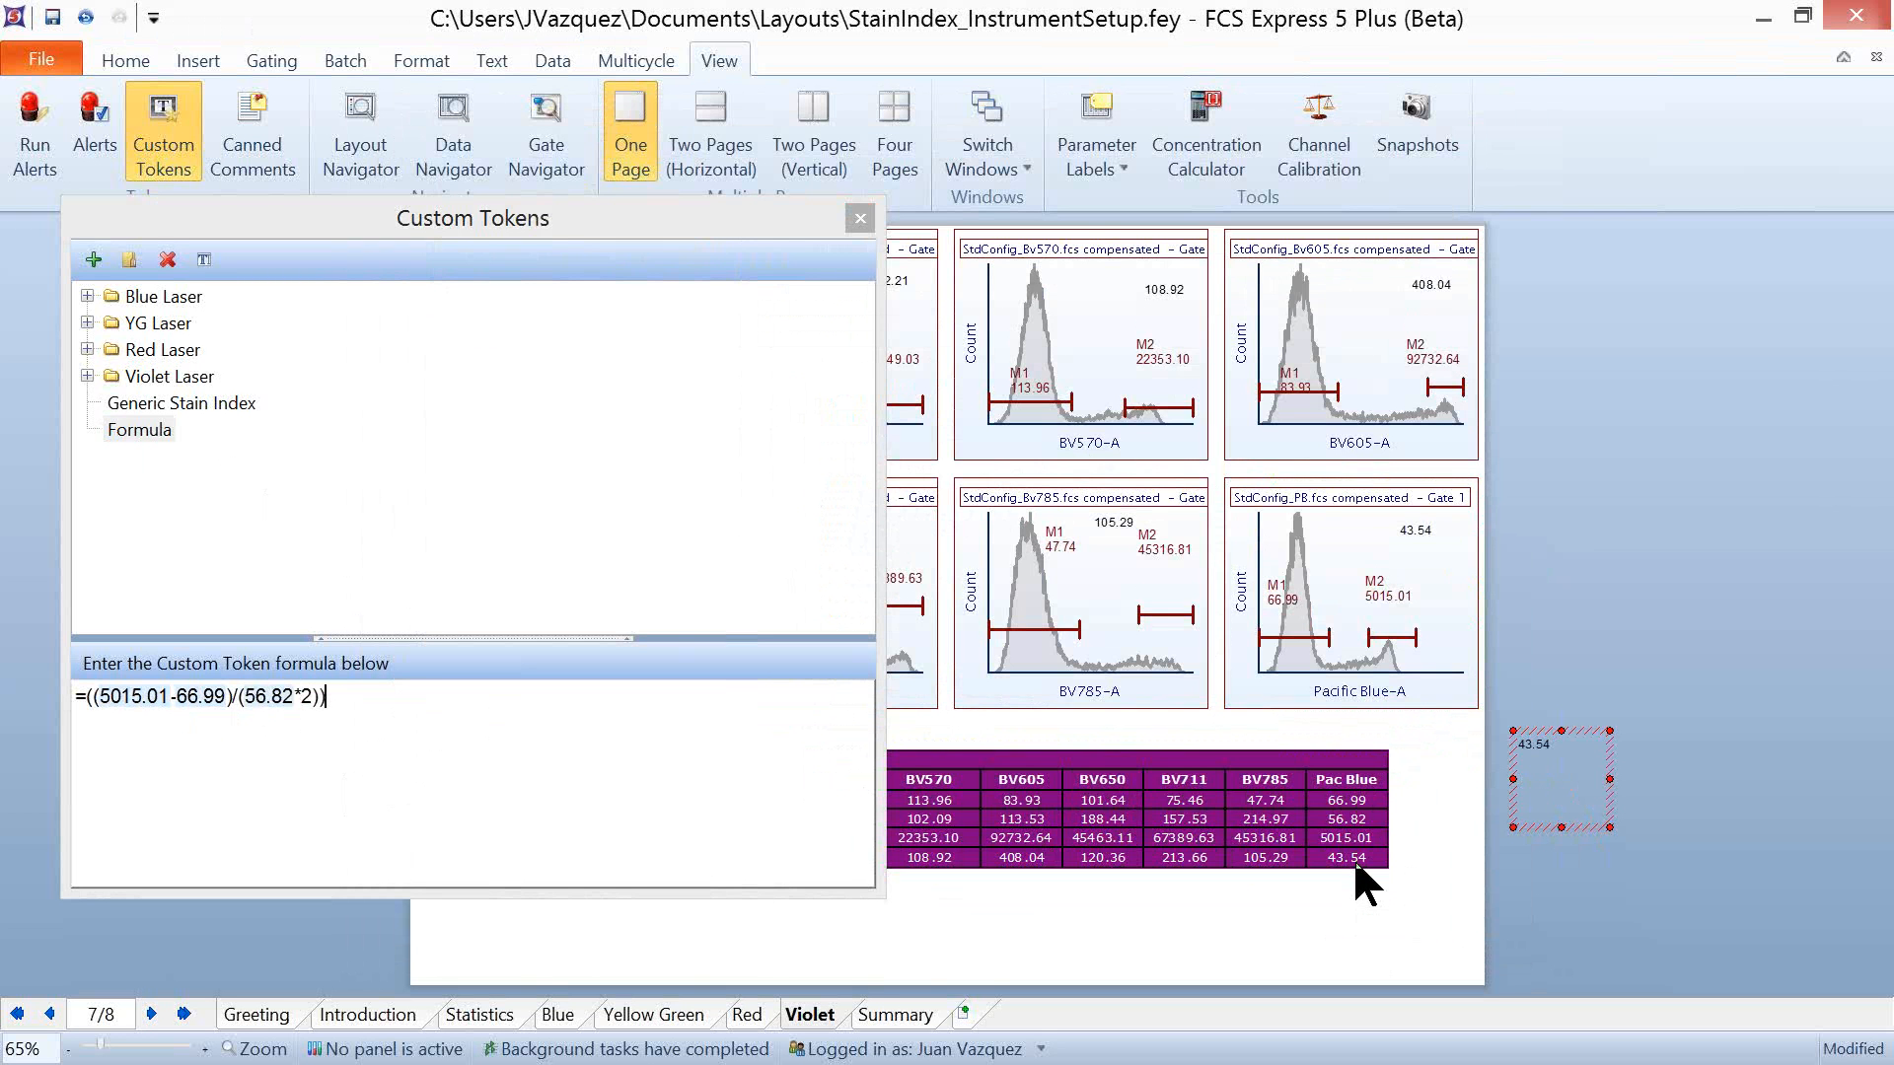
Step: Close the Custom Tokens window and go to the Statistics page of the layout
{"action": "left_click", "coordinate": [888, 1010]}
{"action": "left_click", "coordinate": [609, 1013]}
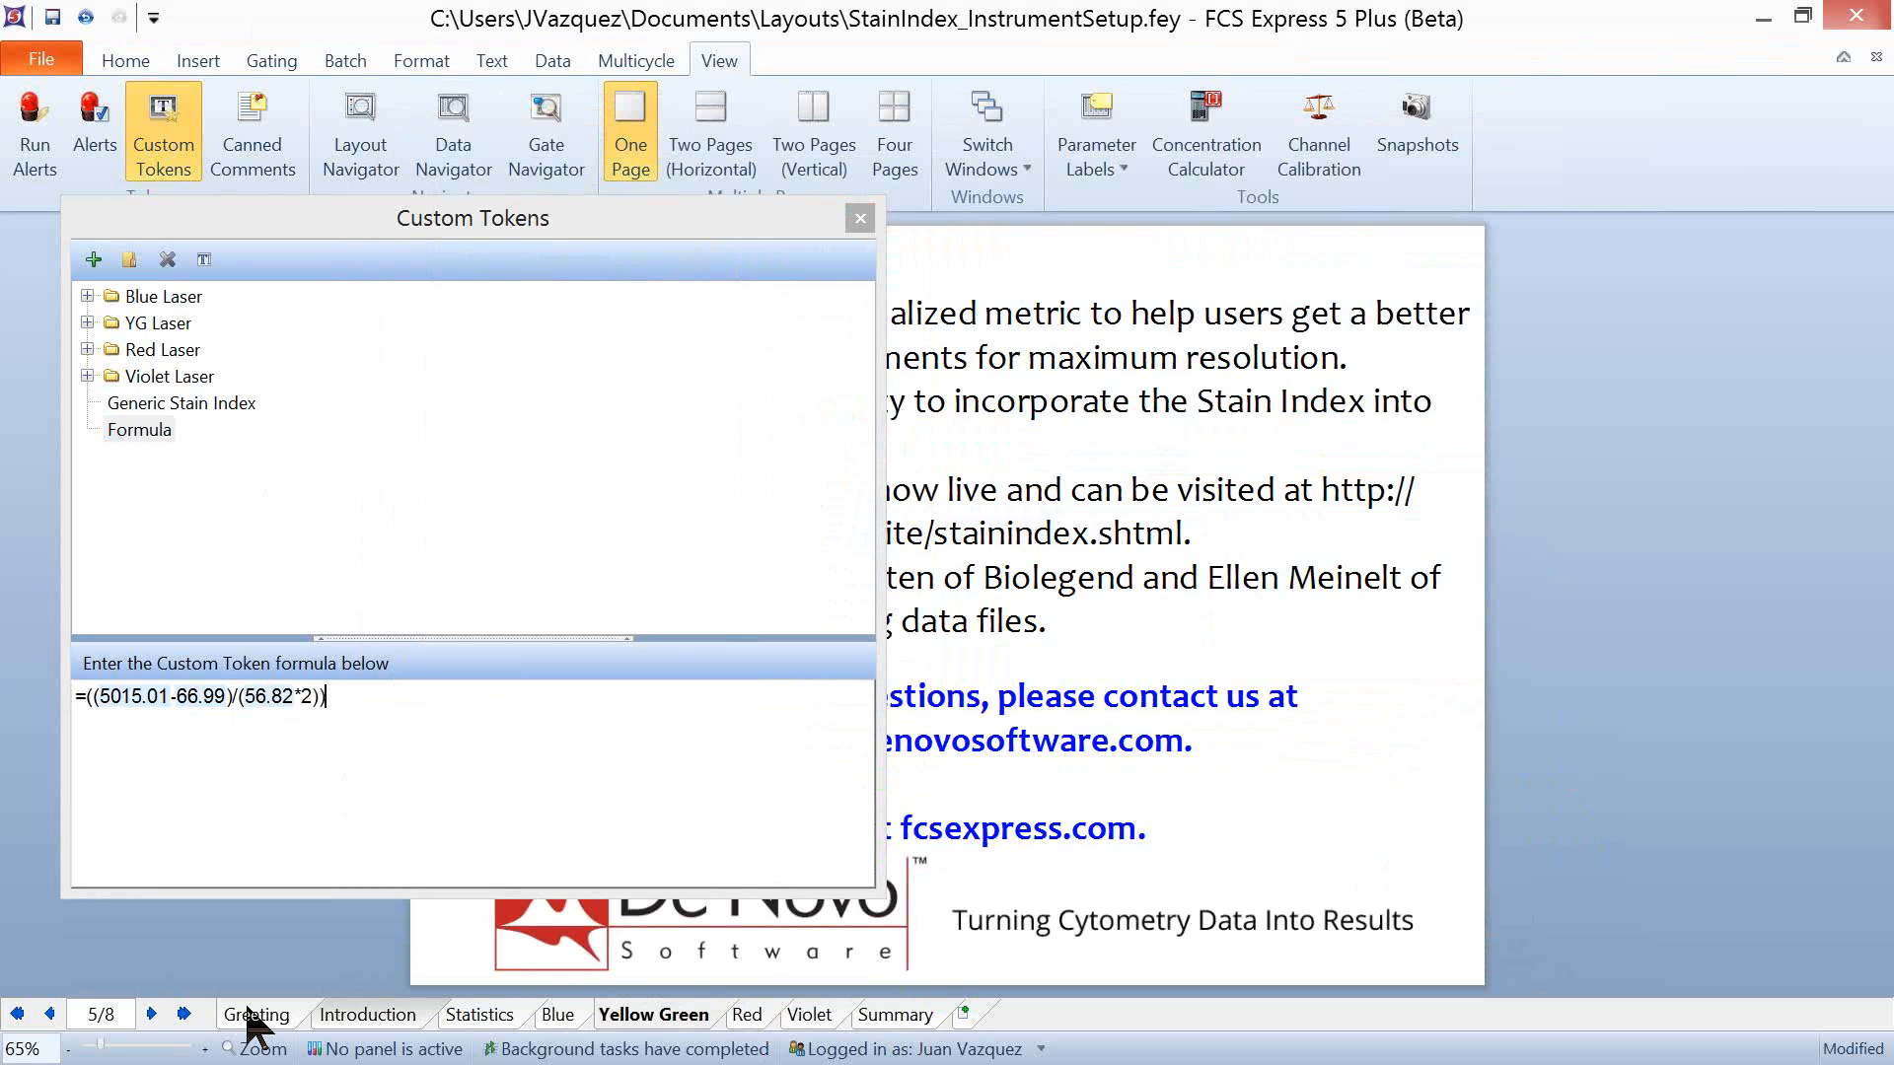
{"action": "left_click", "coordinate": [254, 1014]}
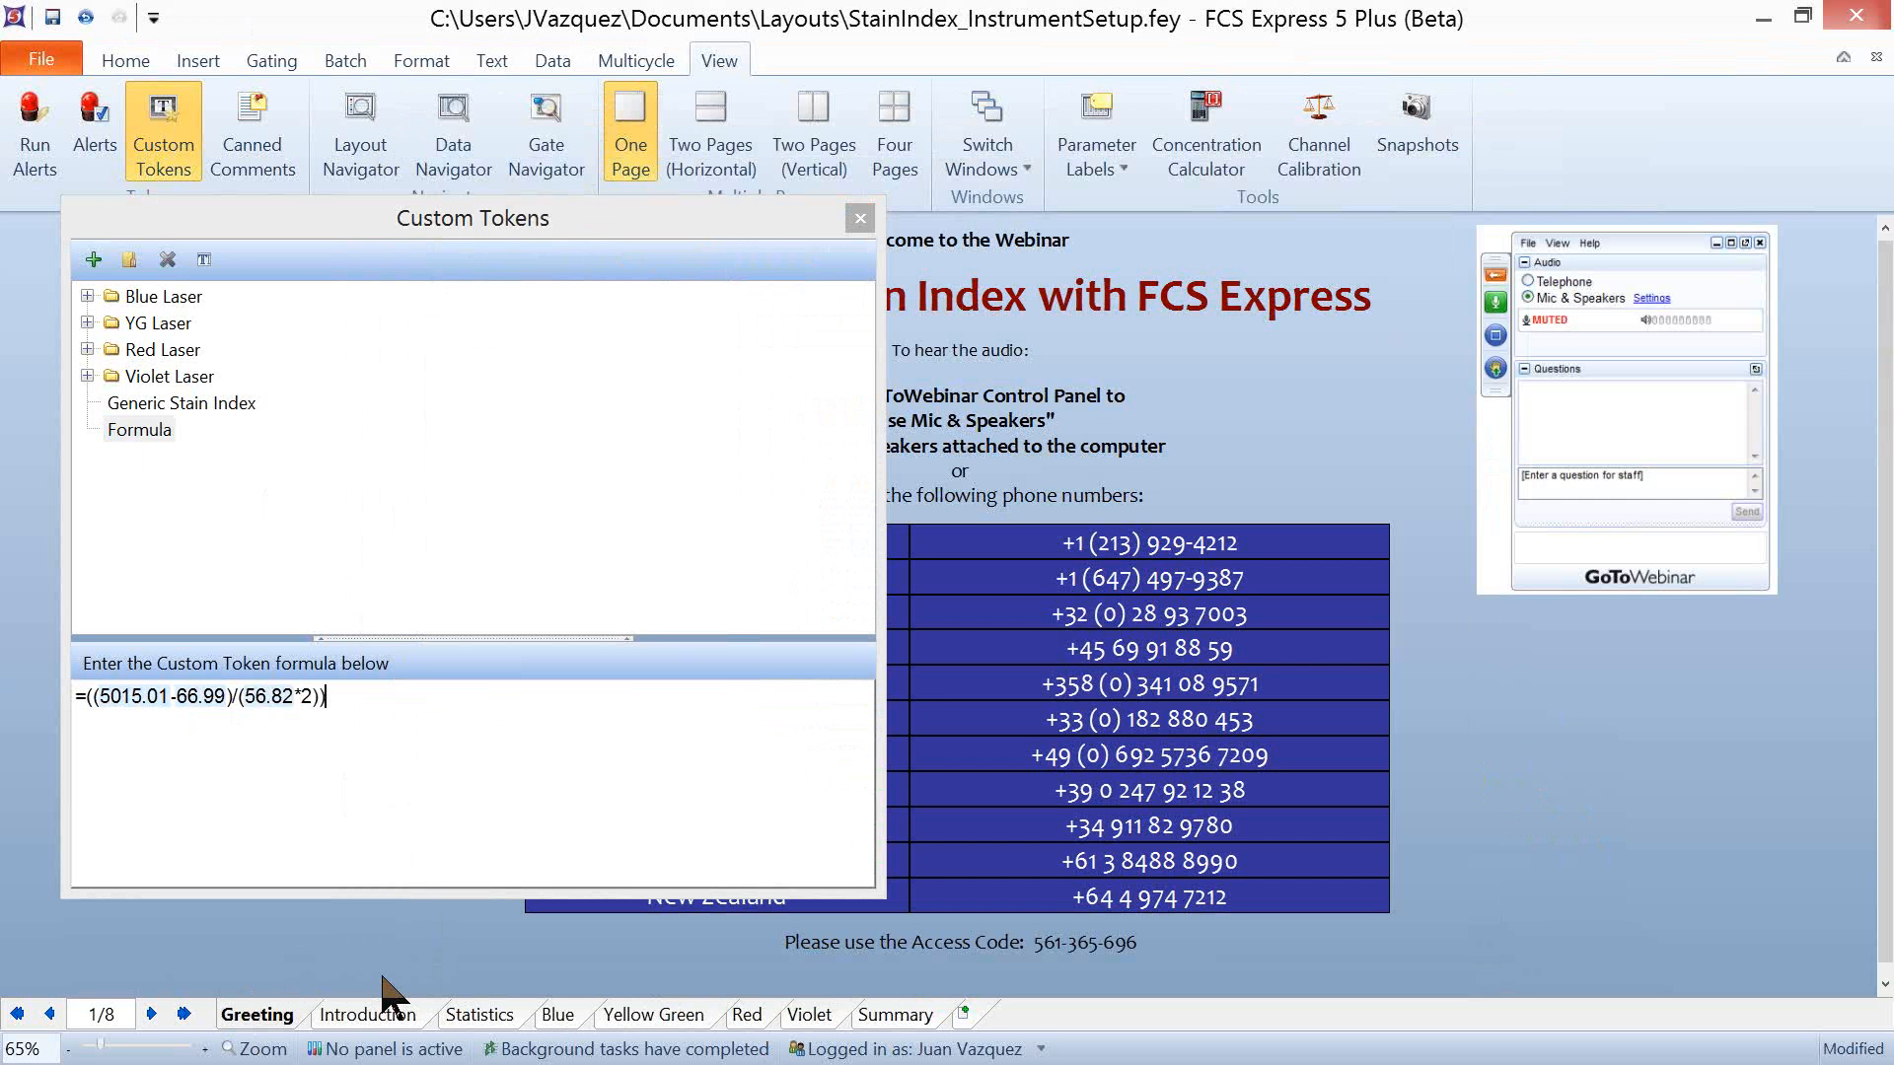
{"action": "left_click", "coordinate": [372, 1016]}
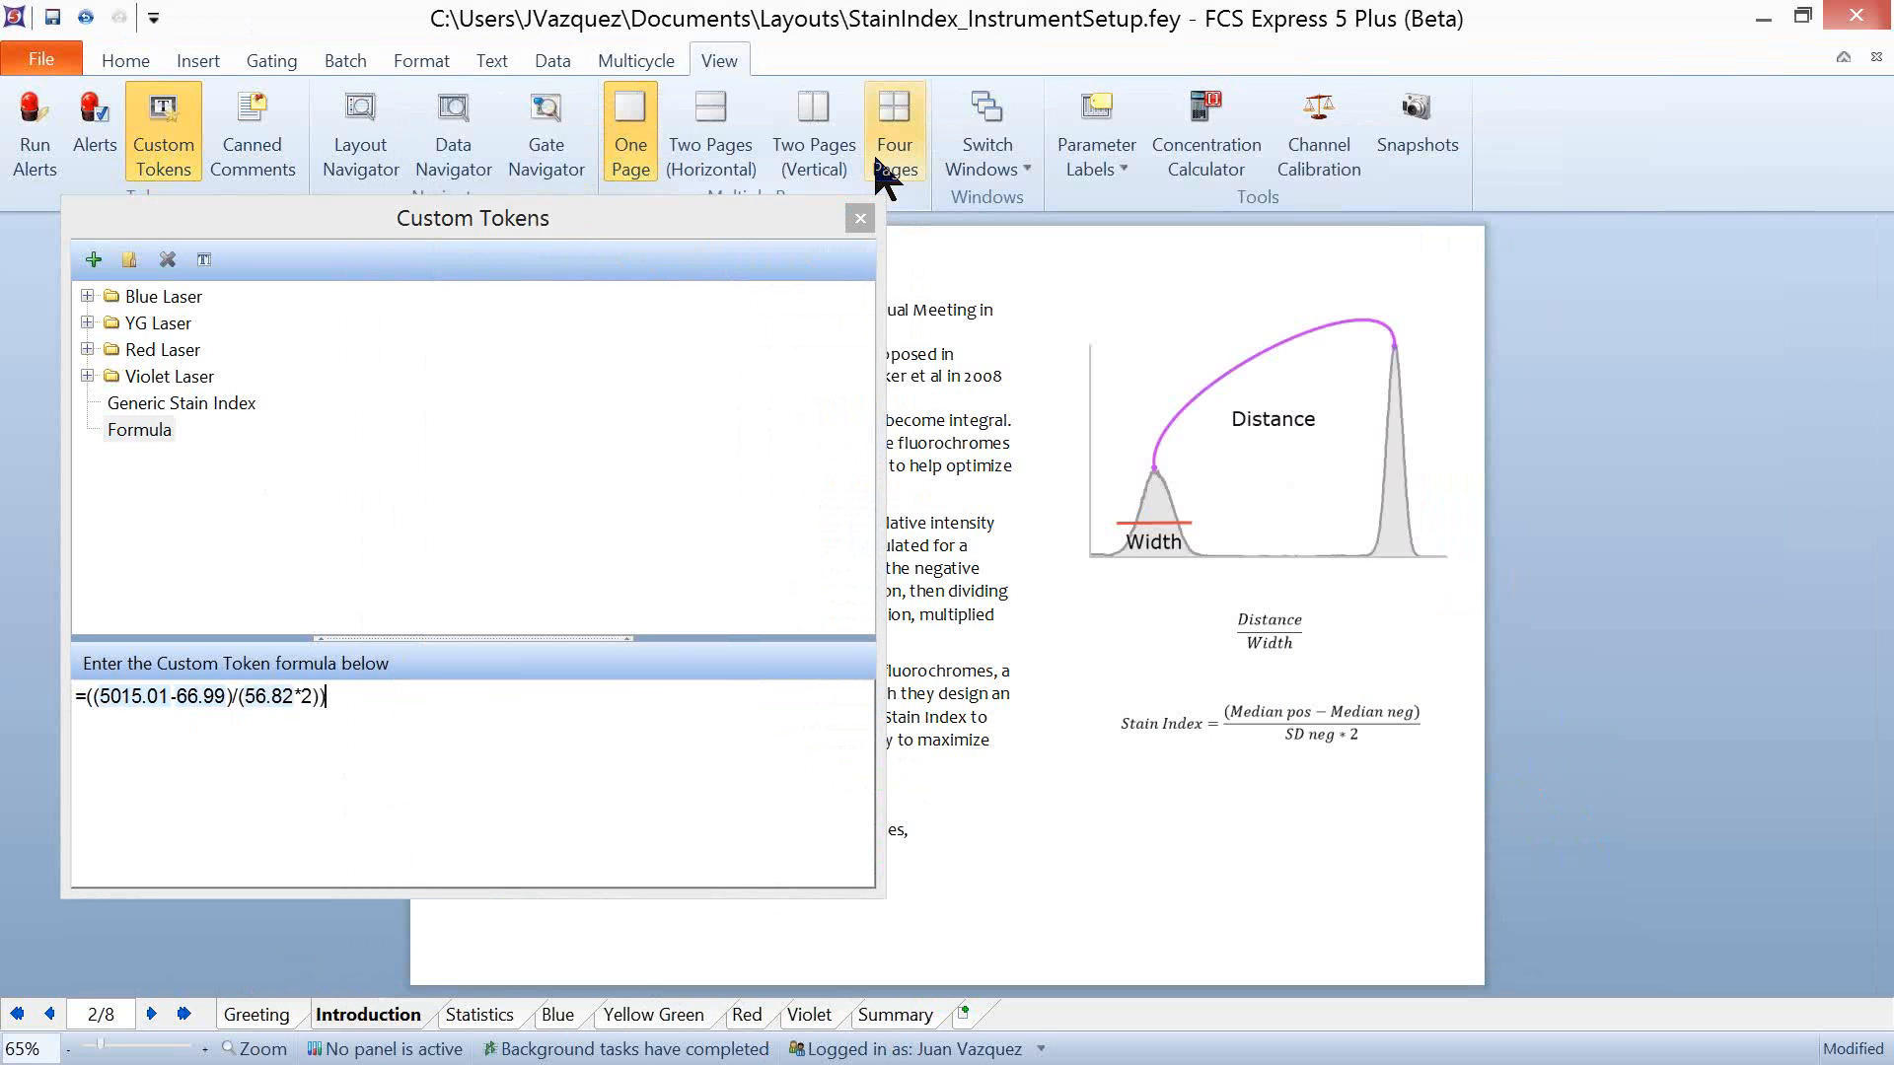
{"action": "left_click", "coordinate": [860, 218]}
{"action": "left_click", "coordinate": [481, 1016]}
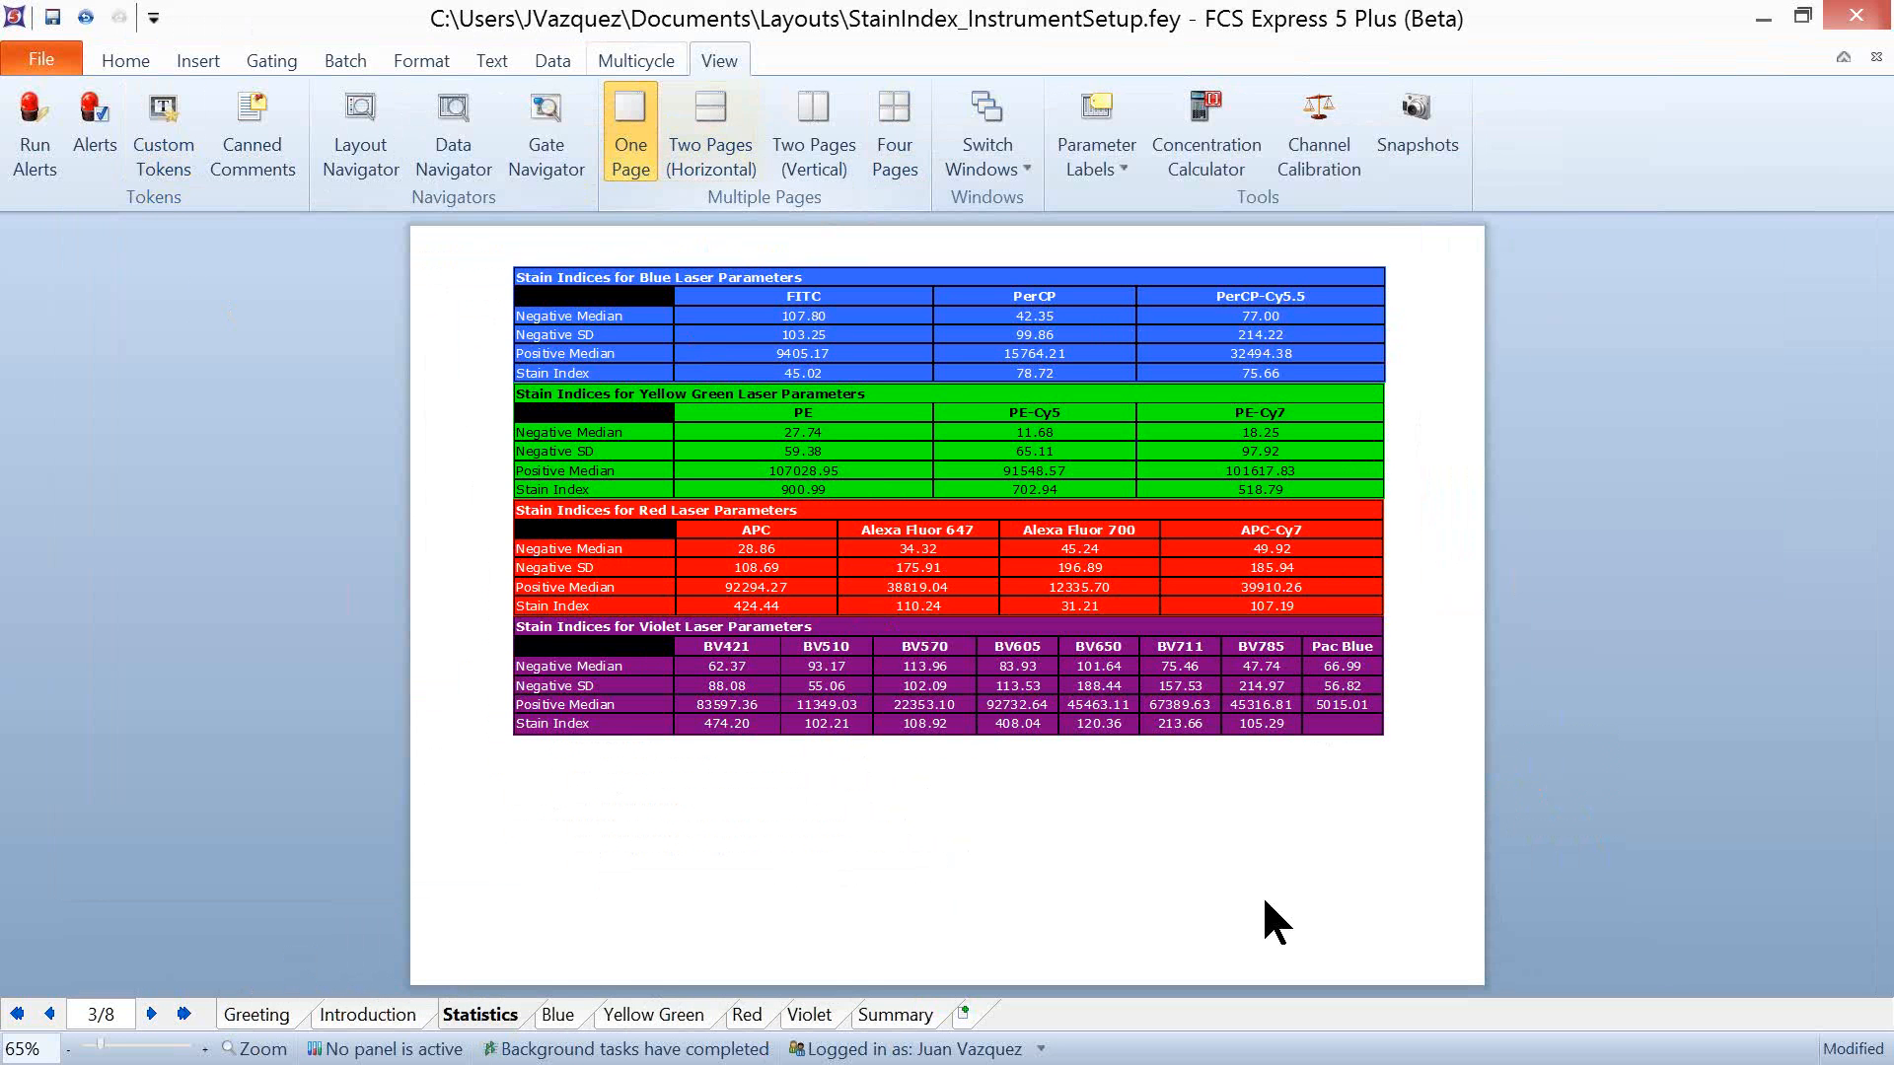
Step: Insert the Violet Laser token PacBlue SI into the empty Stain Index cell of the violet table's Pac Blue column
{"action": "double_click", "coordinate": [1340, 728]}
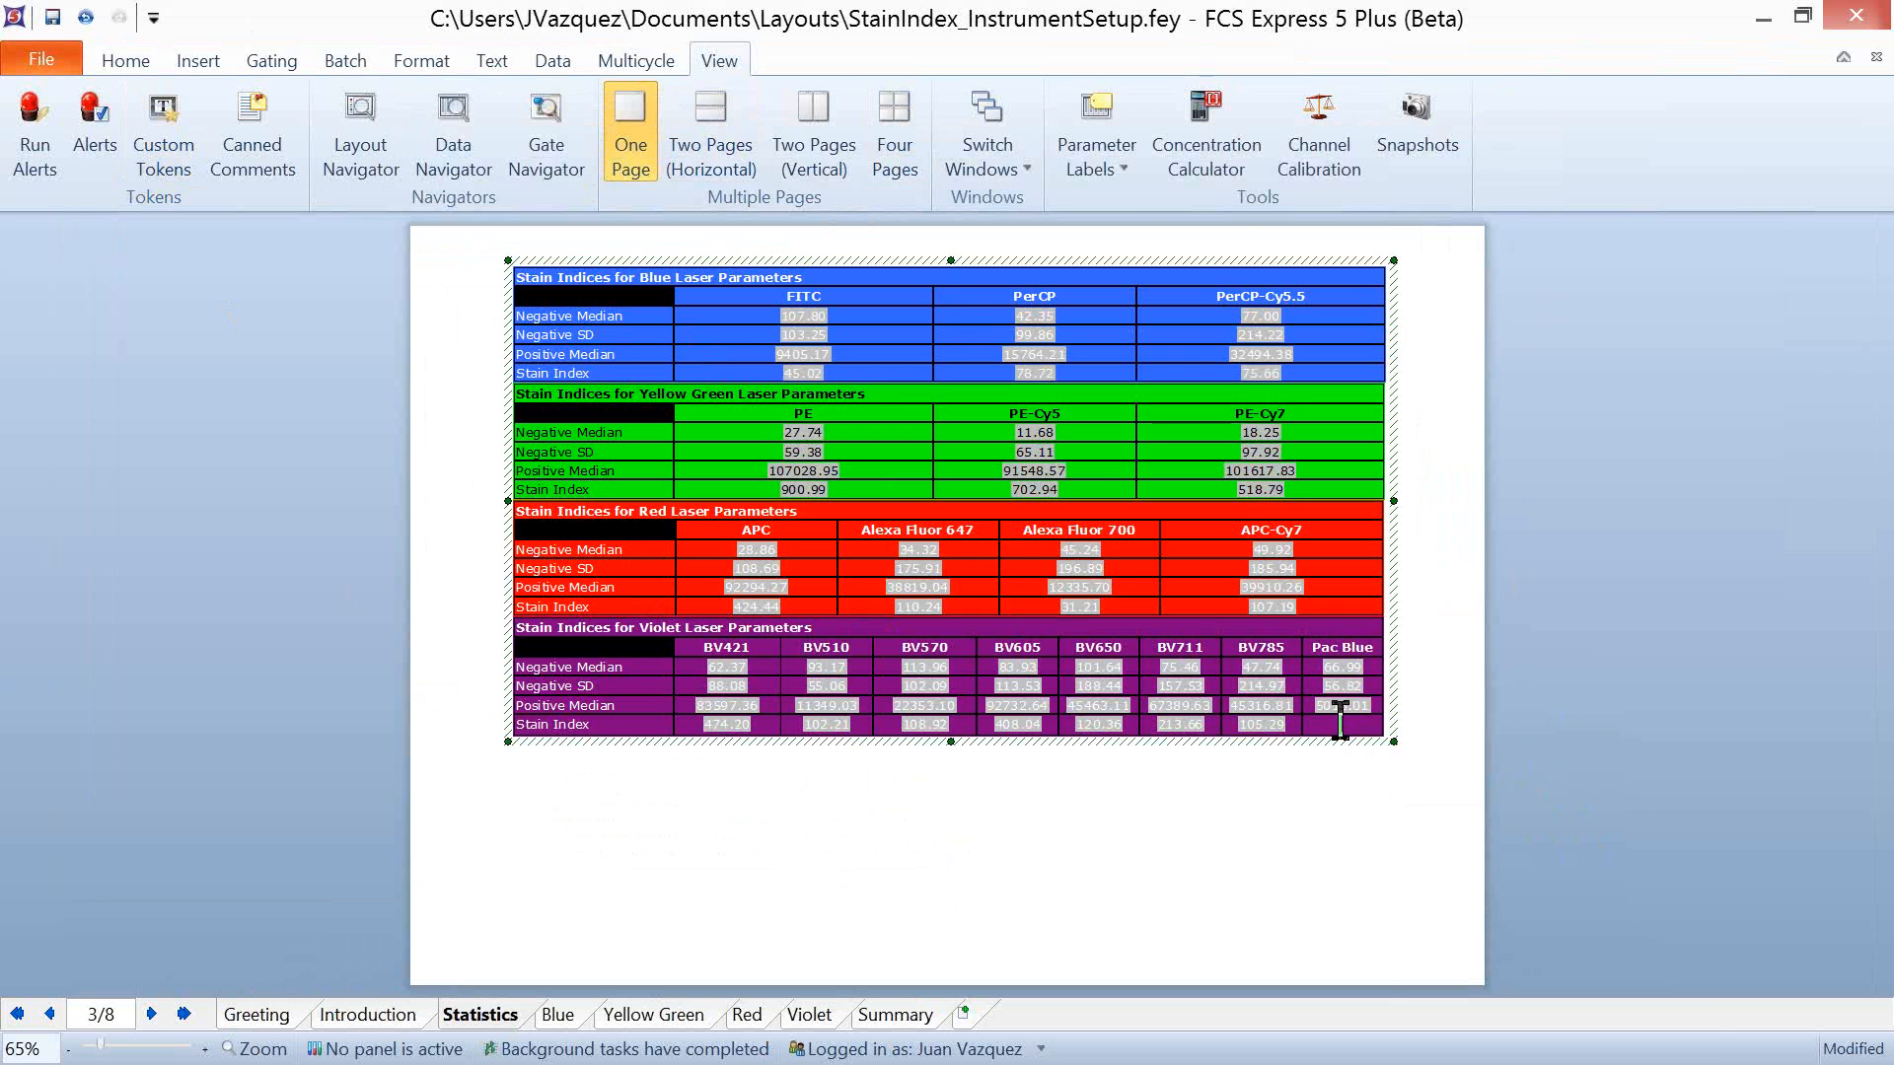
{"action": "right_click", "coordinate": [1341, 730]}
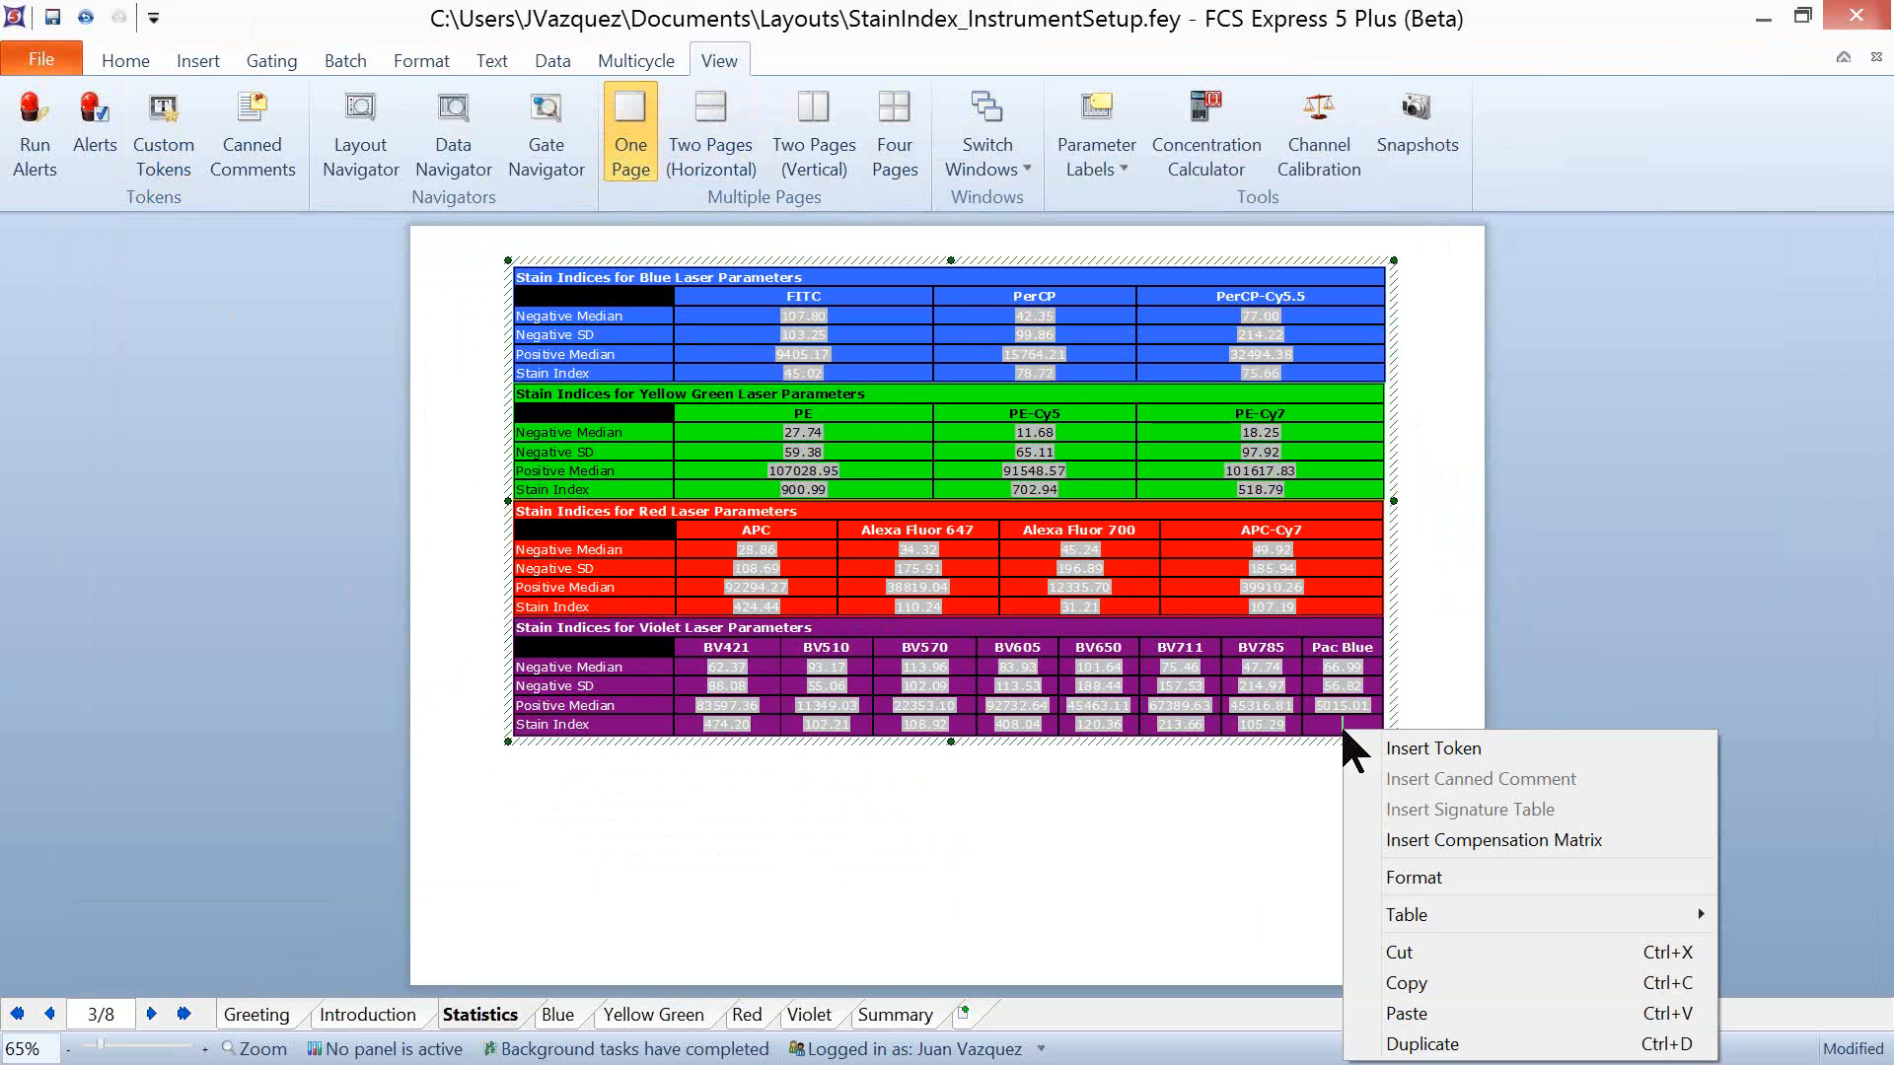
{"action": "left_click", "coordinate": [1460, 751]}
{"action": "left_click_drag", "start_coordinate": [1183, 592], "coordinate": [1223, 725]}
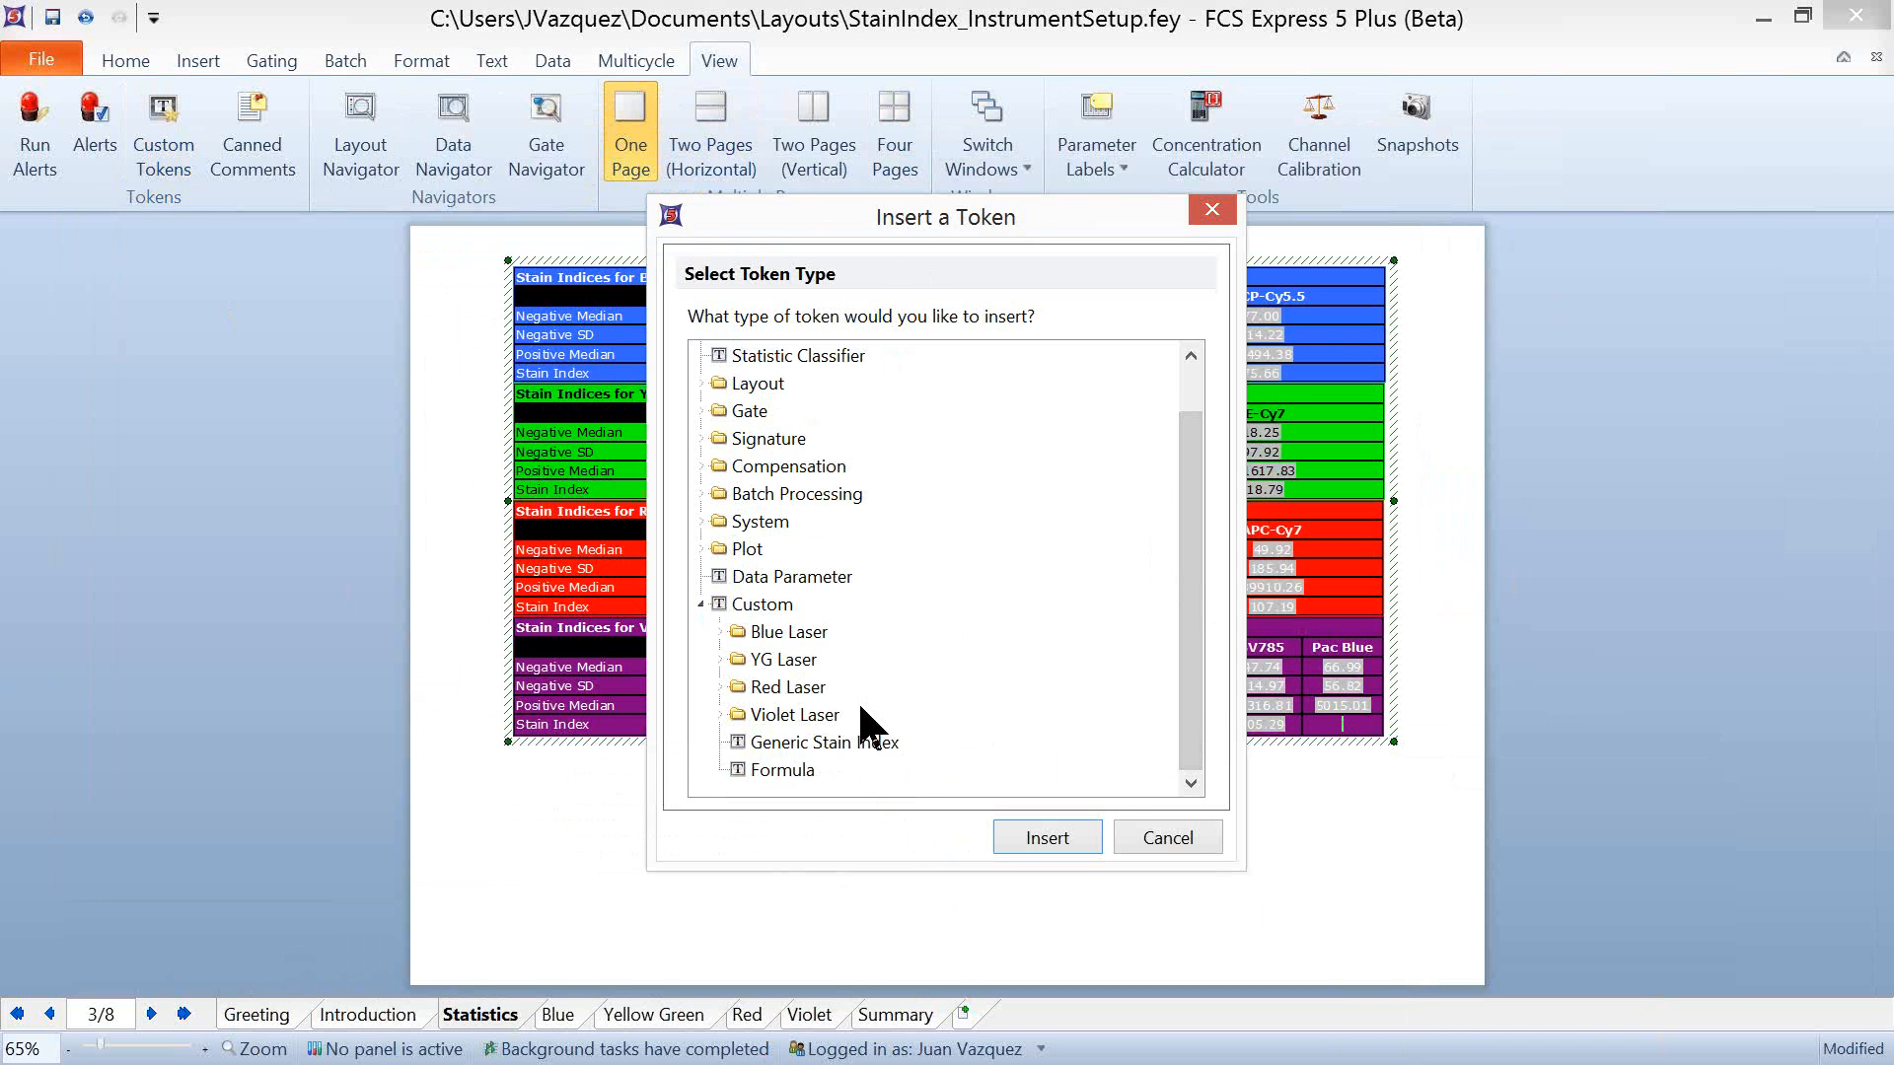
{"action": "left_click", "coordinate": [739, 716]}
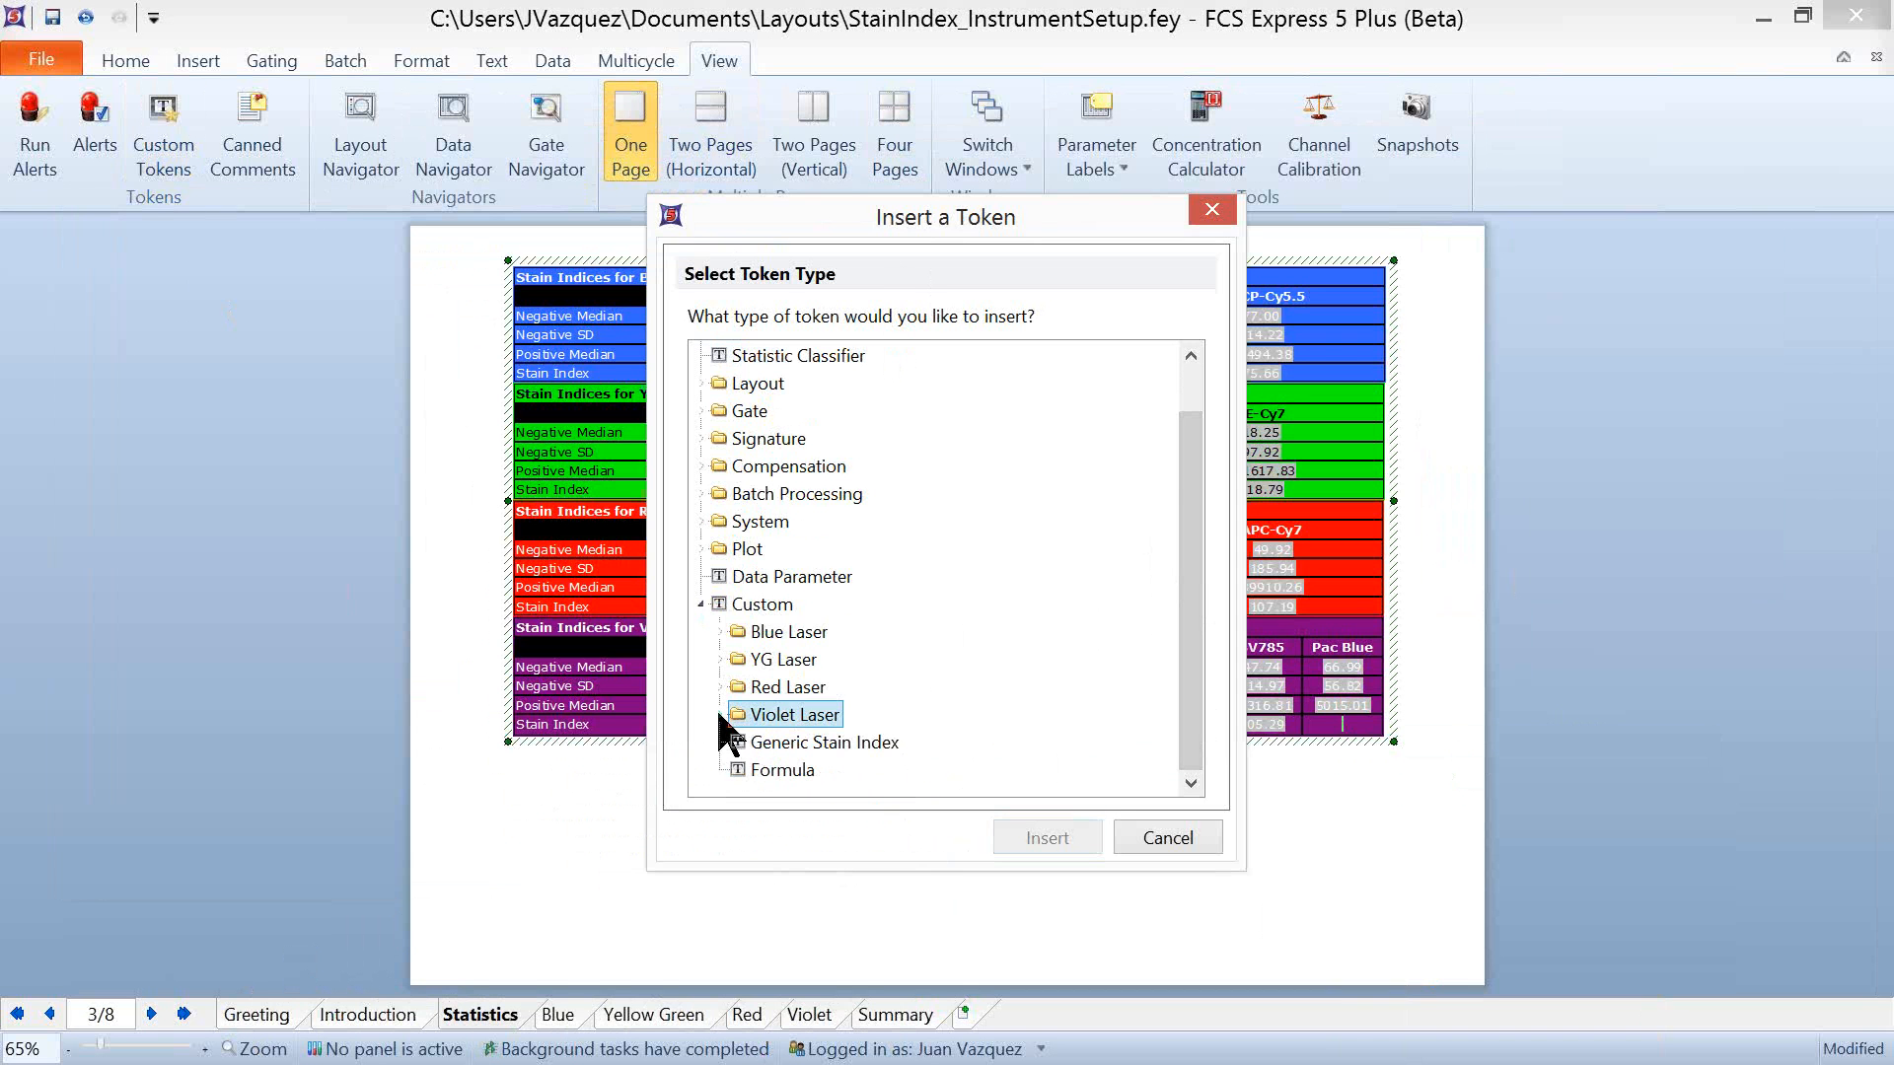
{"action": "left_click", "coordinate": [720, 716]}
{"action": "left_click", "coordinate": [846, 775]}
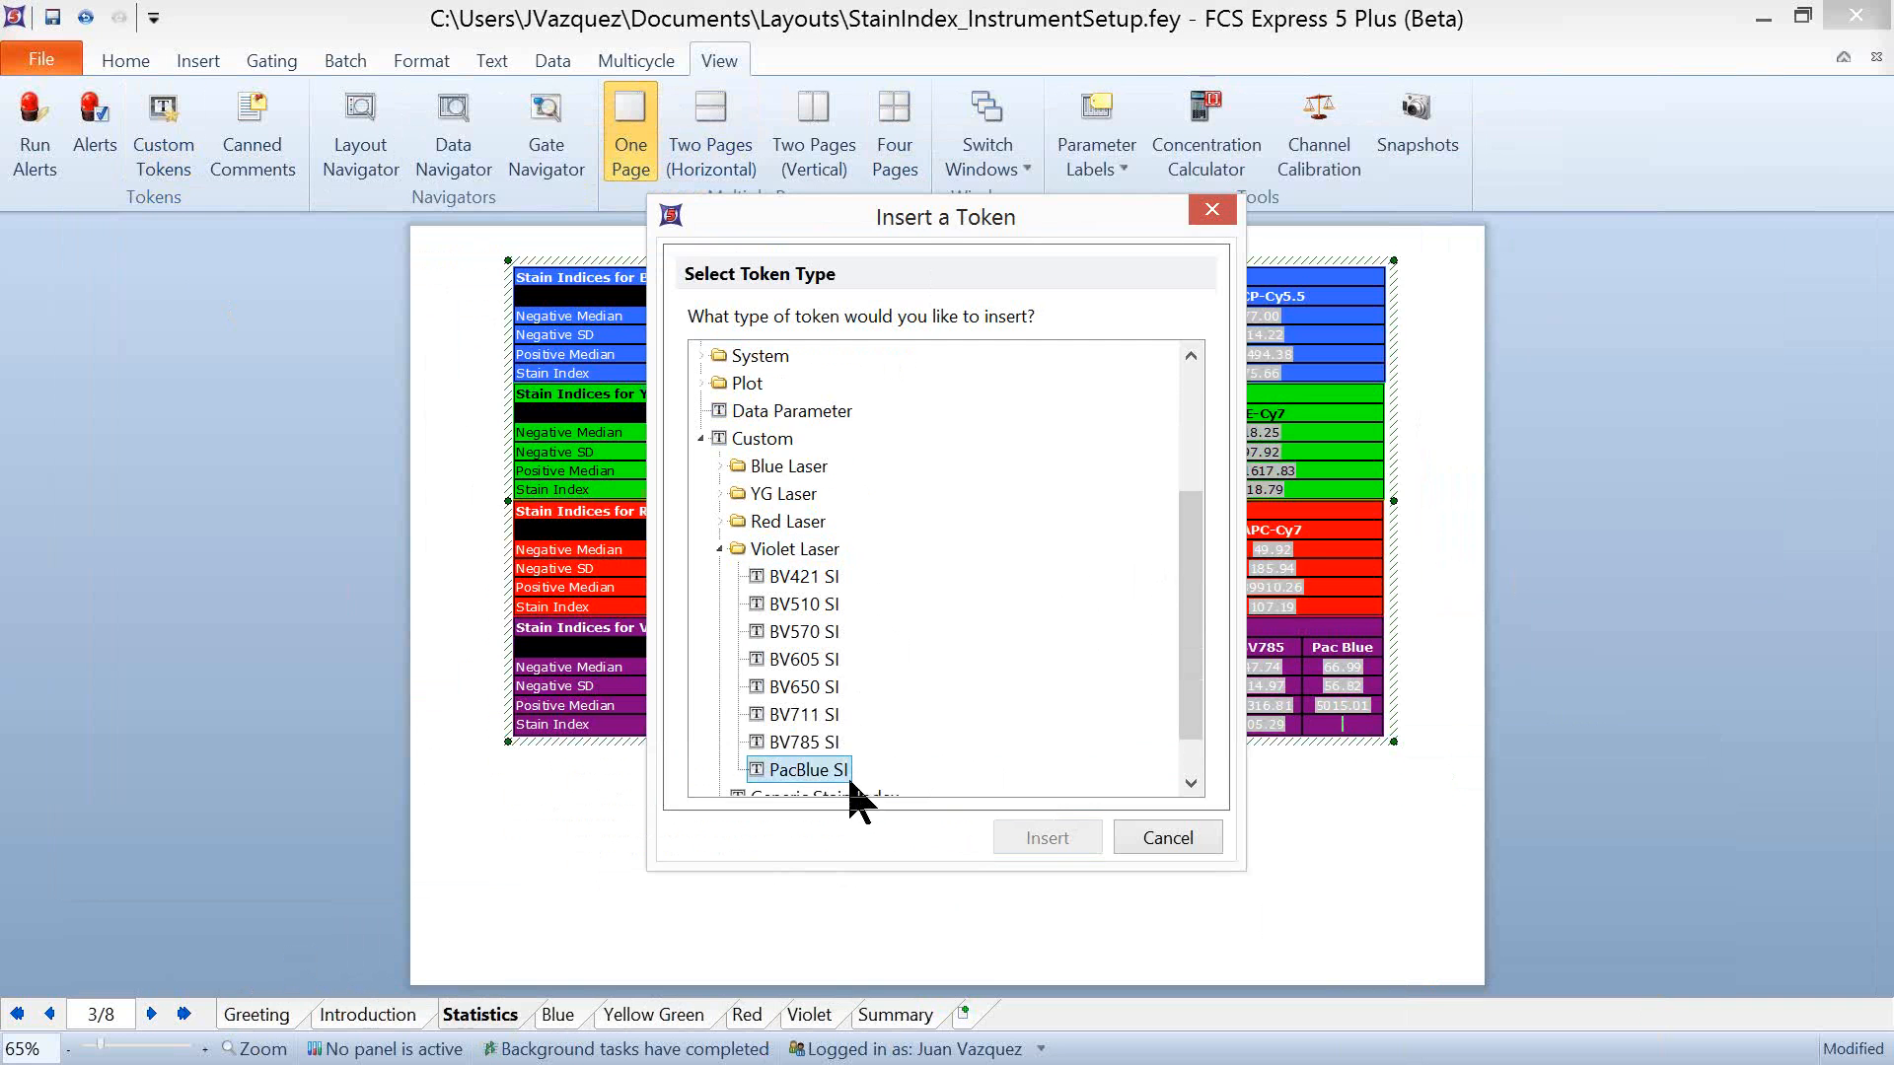
{"action": "key", "text": "Return"}
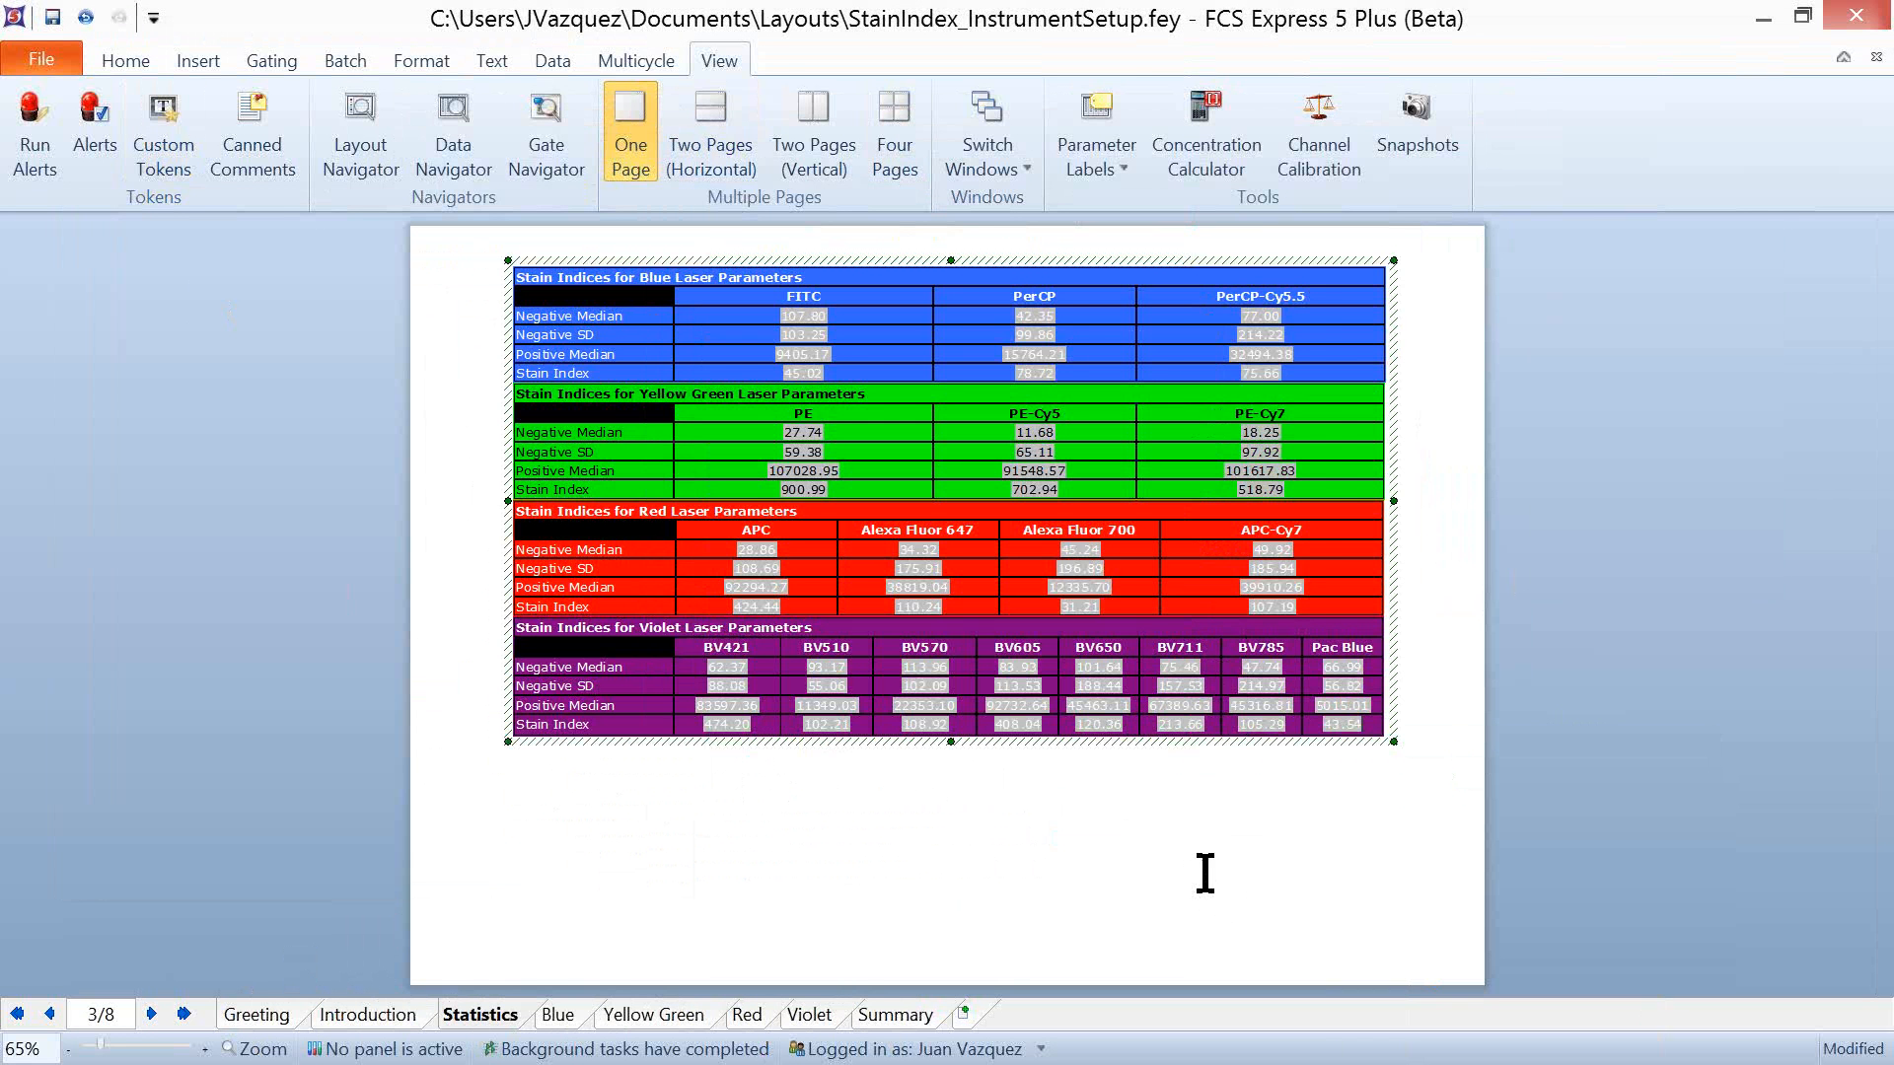
{"action": "left_click", "coordinate": [1204, 873]}
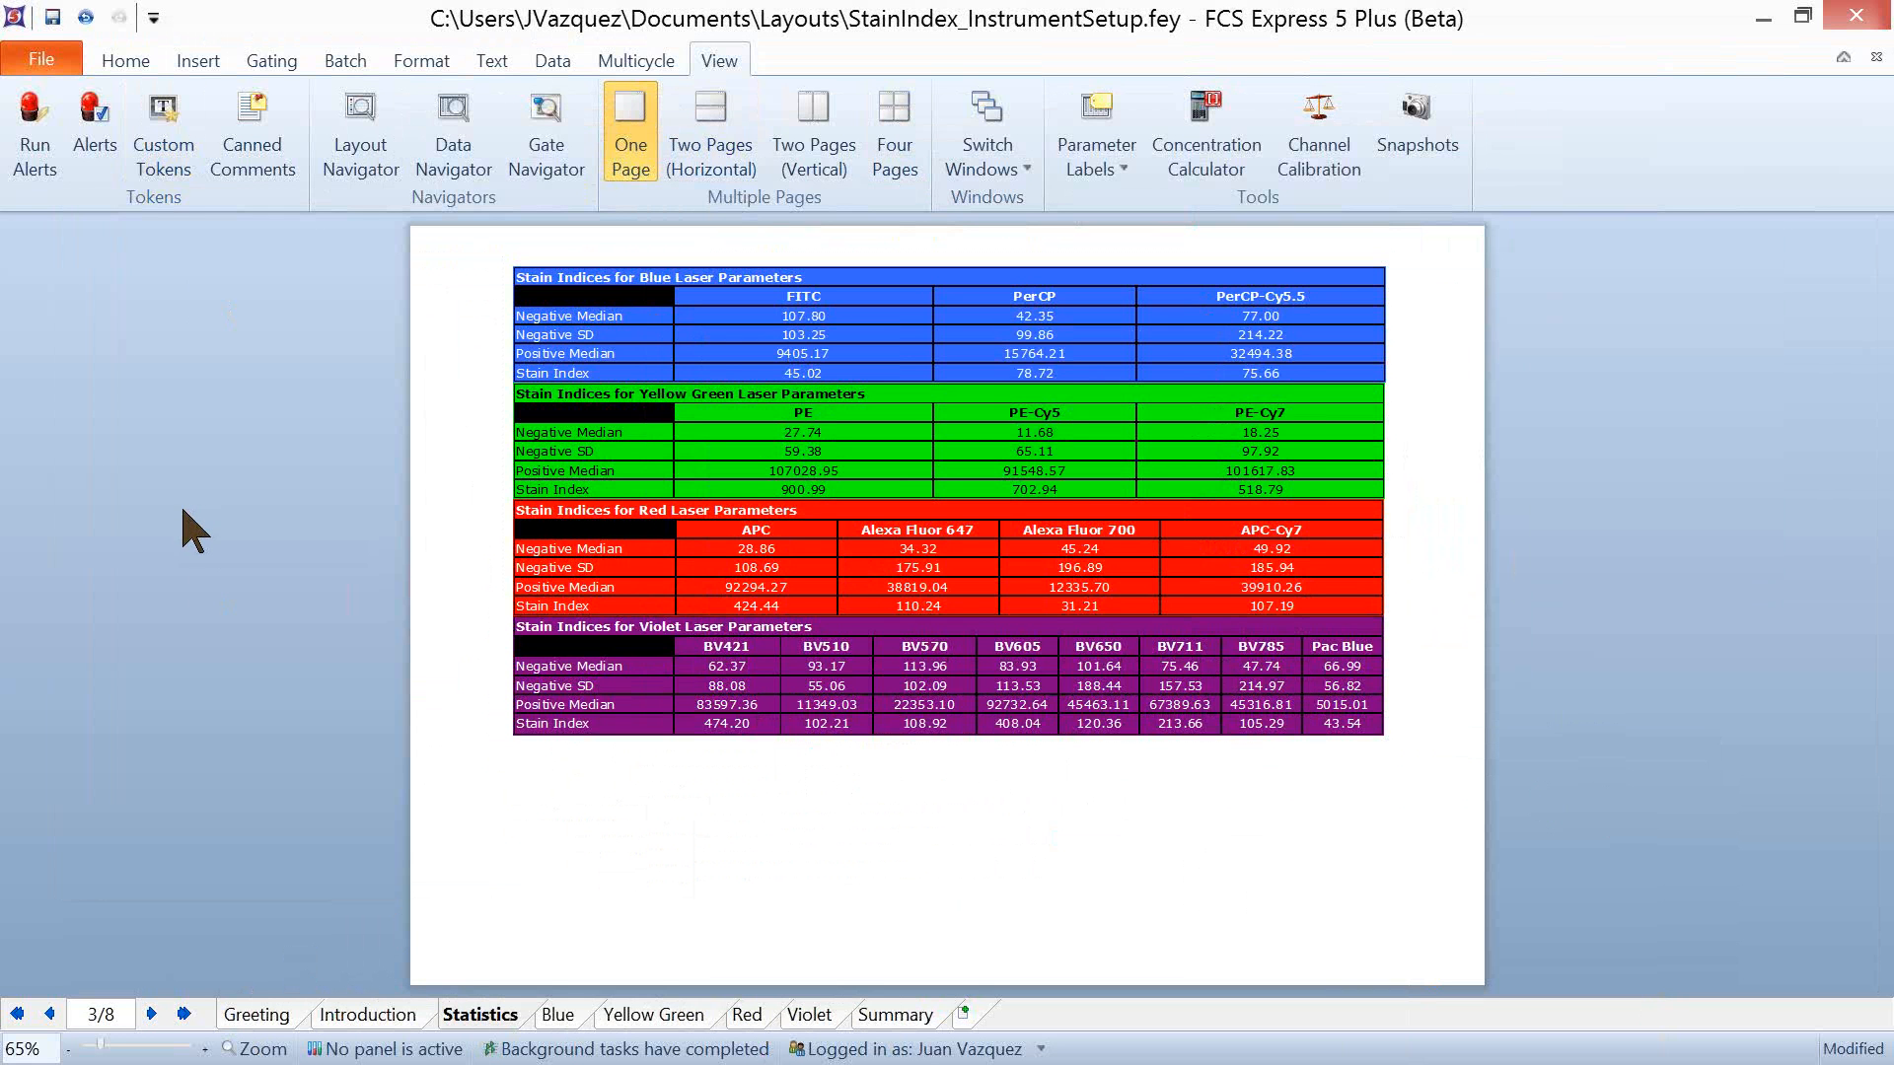
Step: Examine the batch actions list and the worksheet options of the Excel (Column Mode) export, leaving them unchanged
{"action": "left_click", "coordinate": [343, 63]}
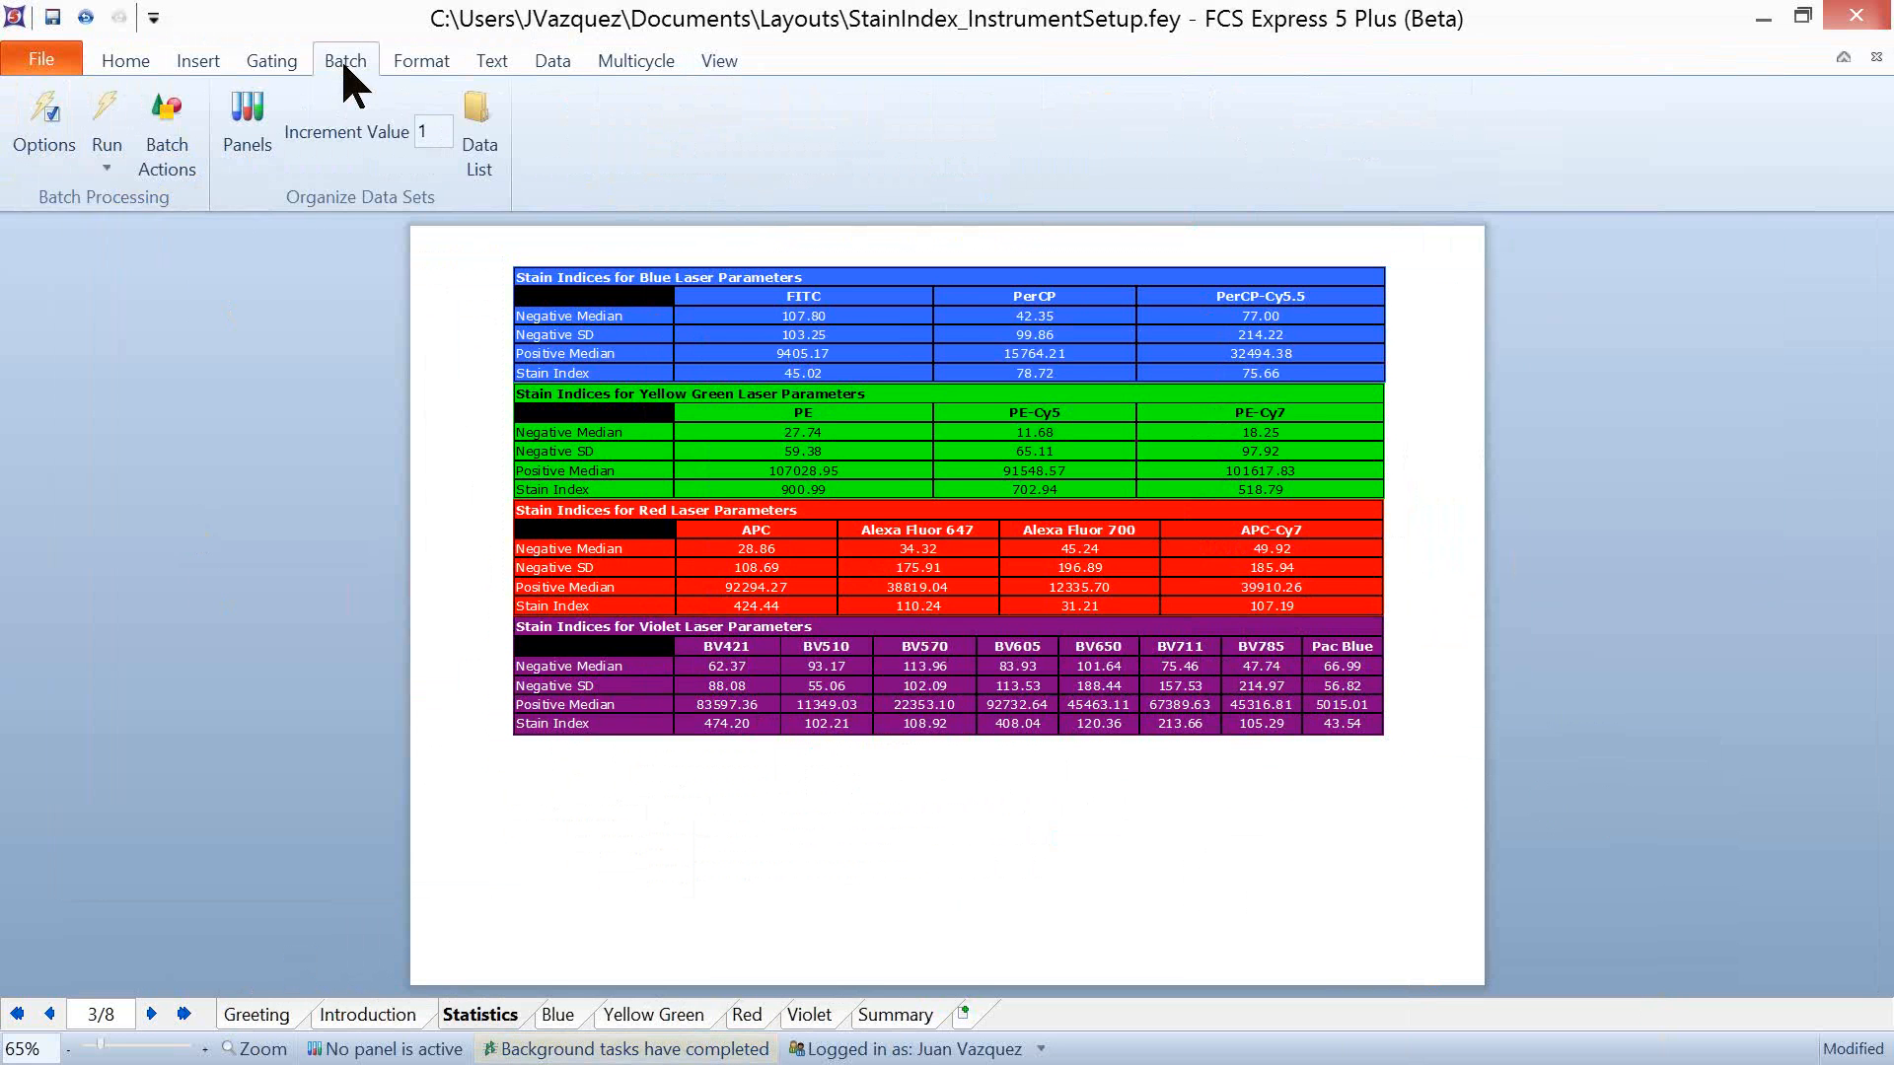
{"action": "left_click", "coordinate": [164, 128]}
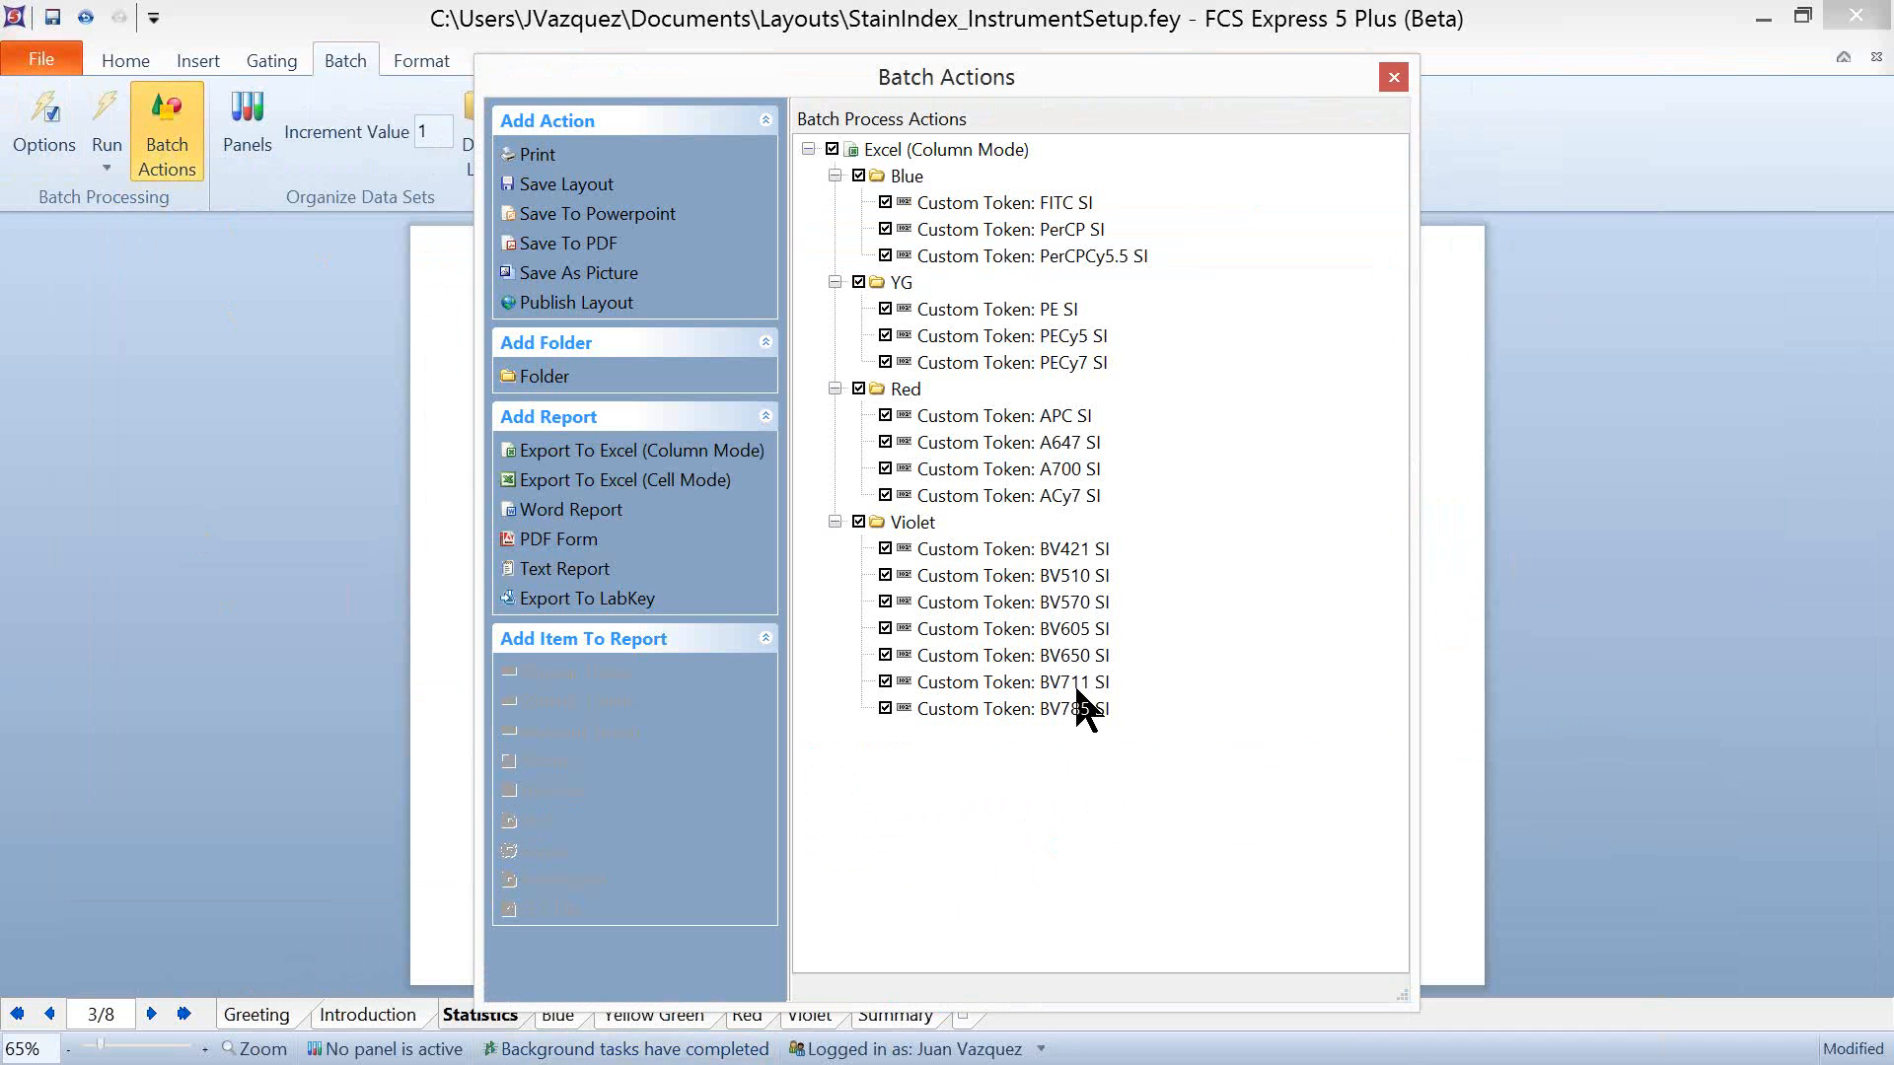
{"action": "double_click", "coordinate": [941, 149]}
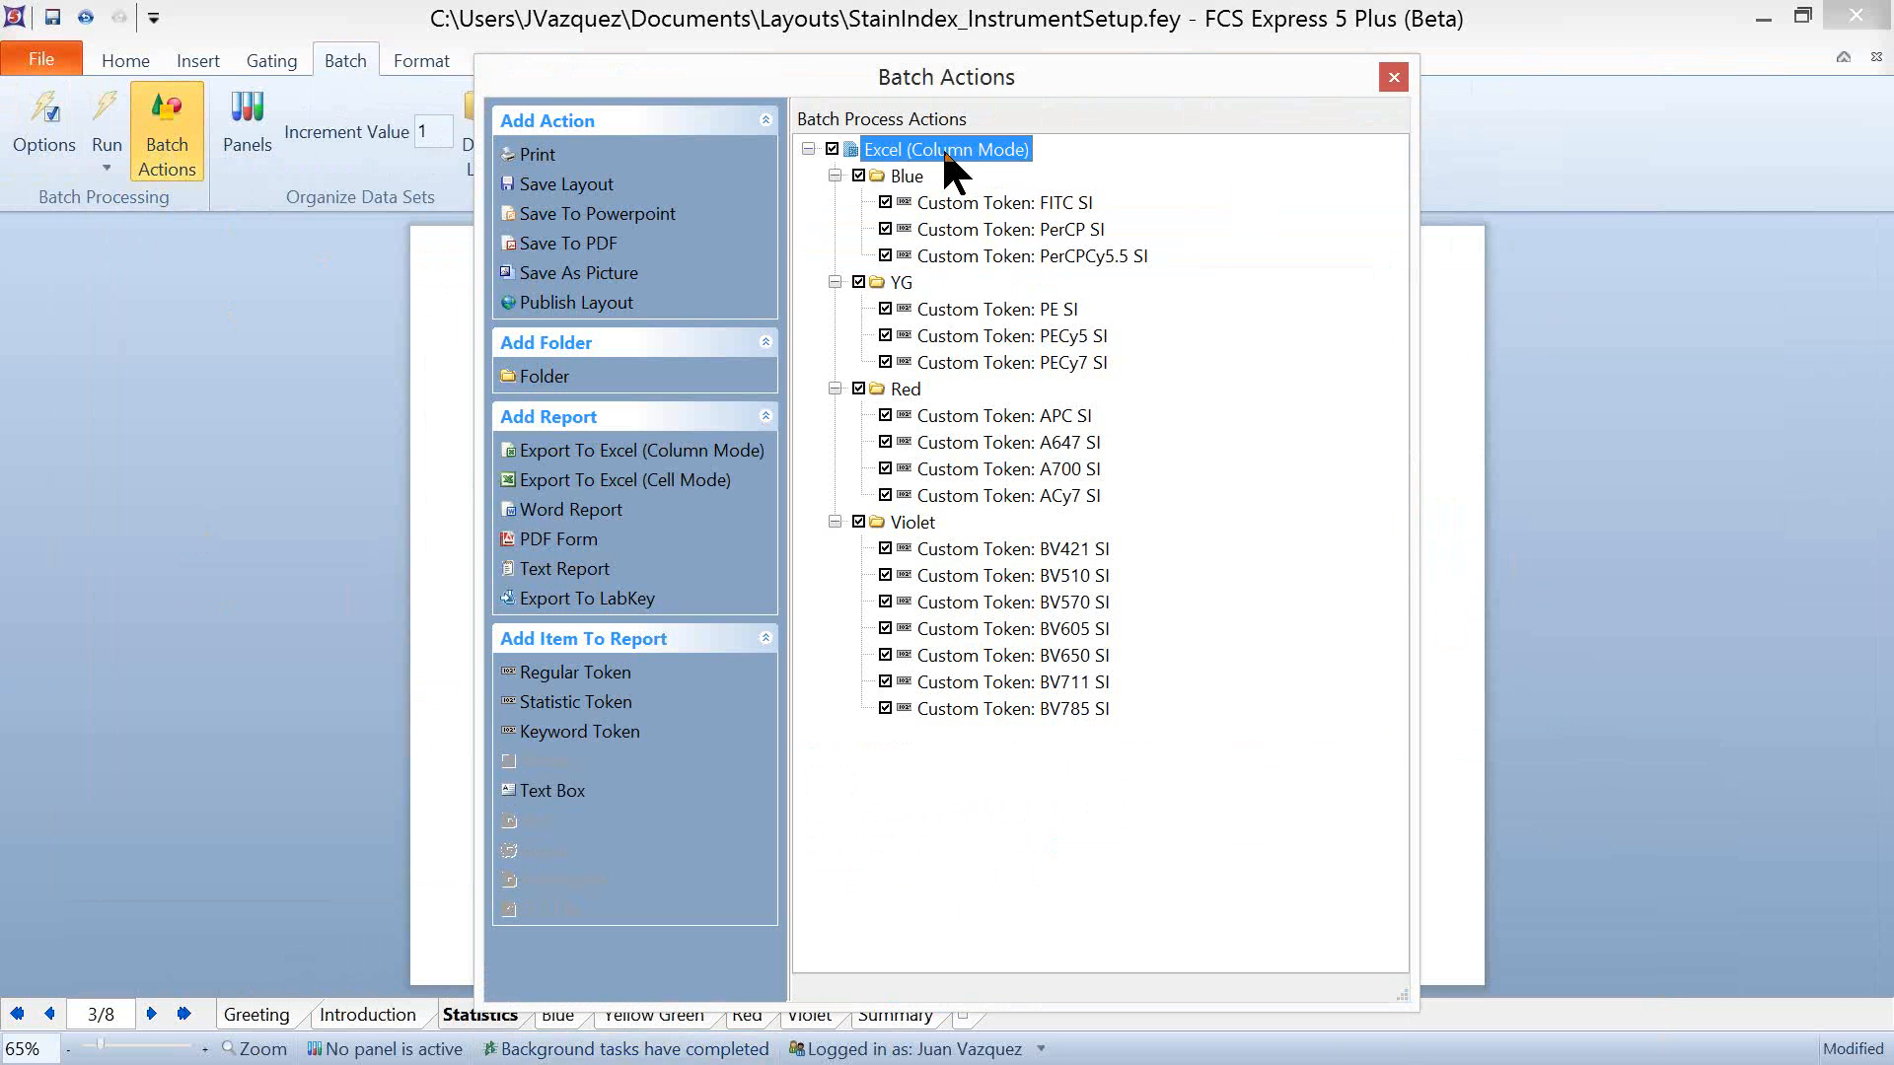
{"action": "left_click", "coordinate": [518, 258]}
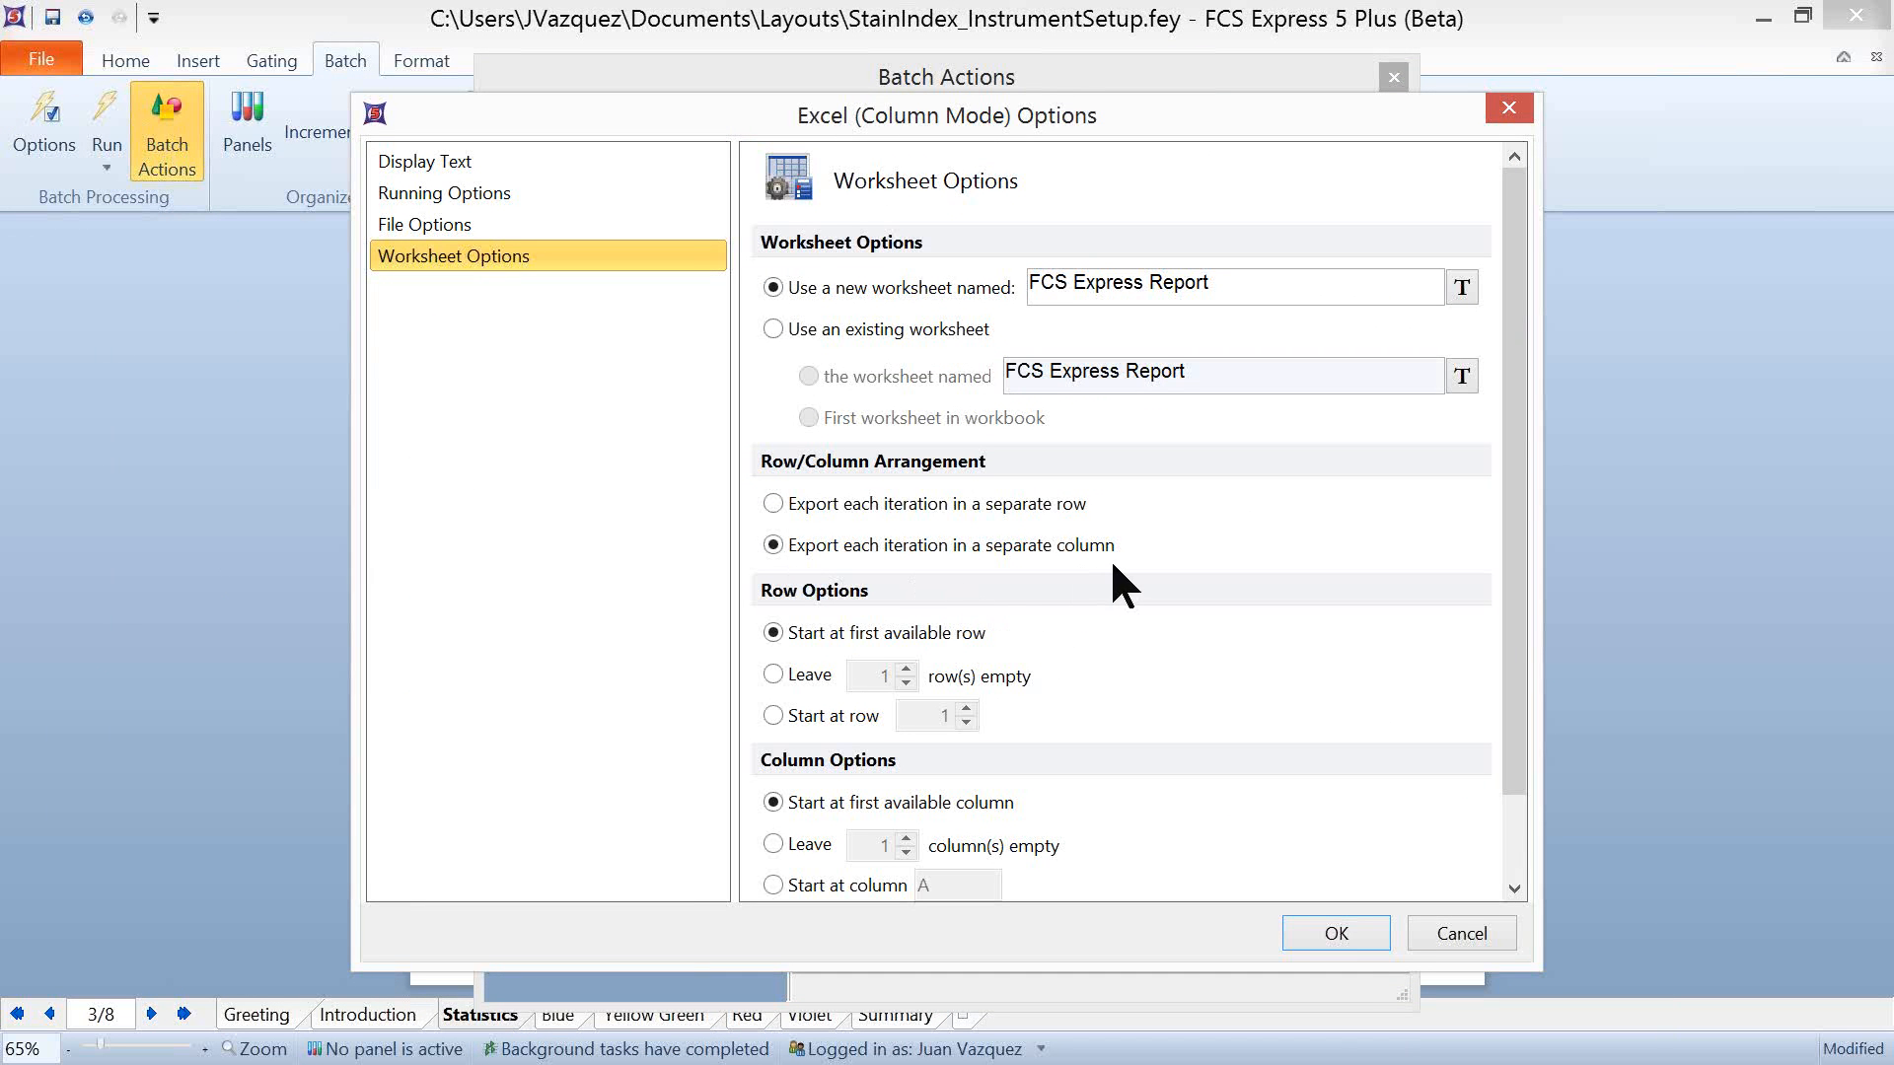
{"action": "left_click", "coordinate": [1478, 934]}
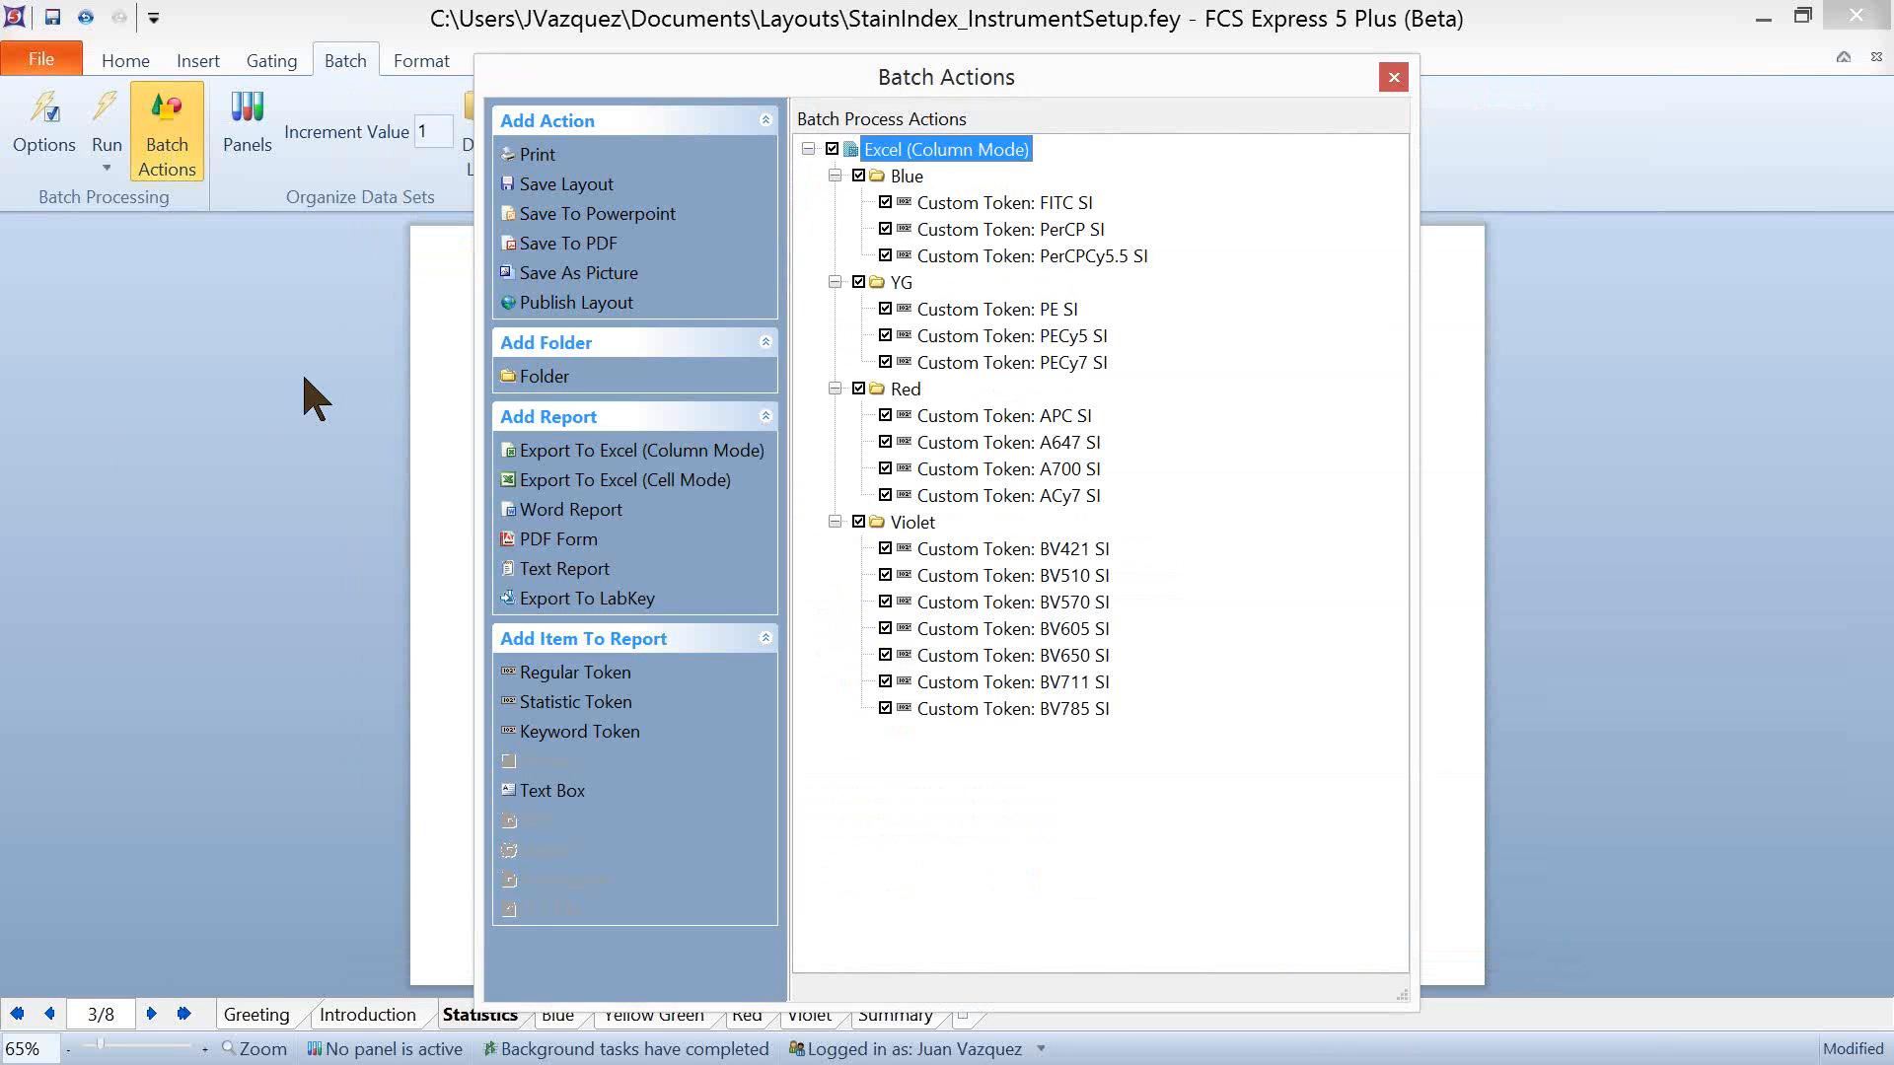
{"action": "left_click", "coordinate": [1392, 77]}
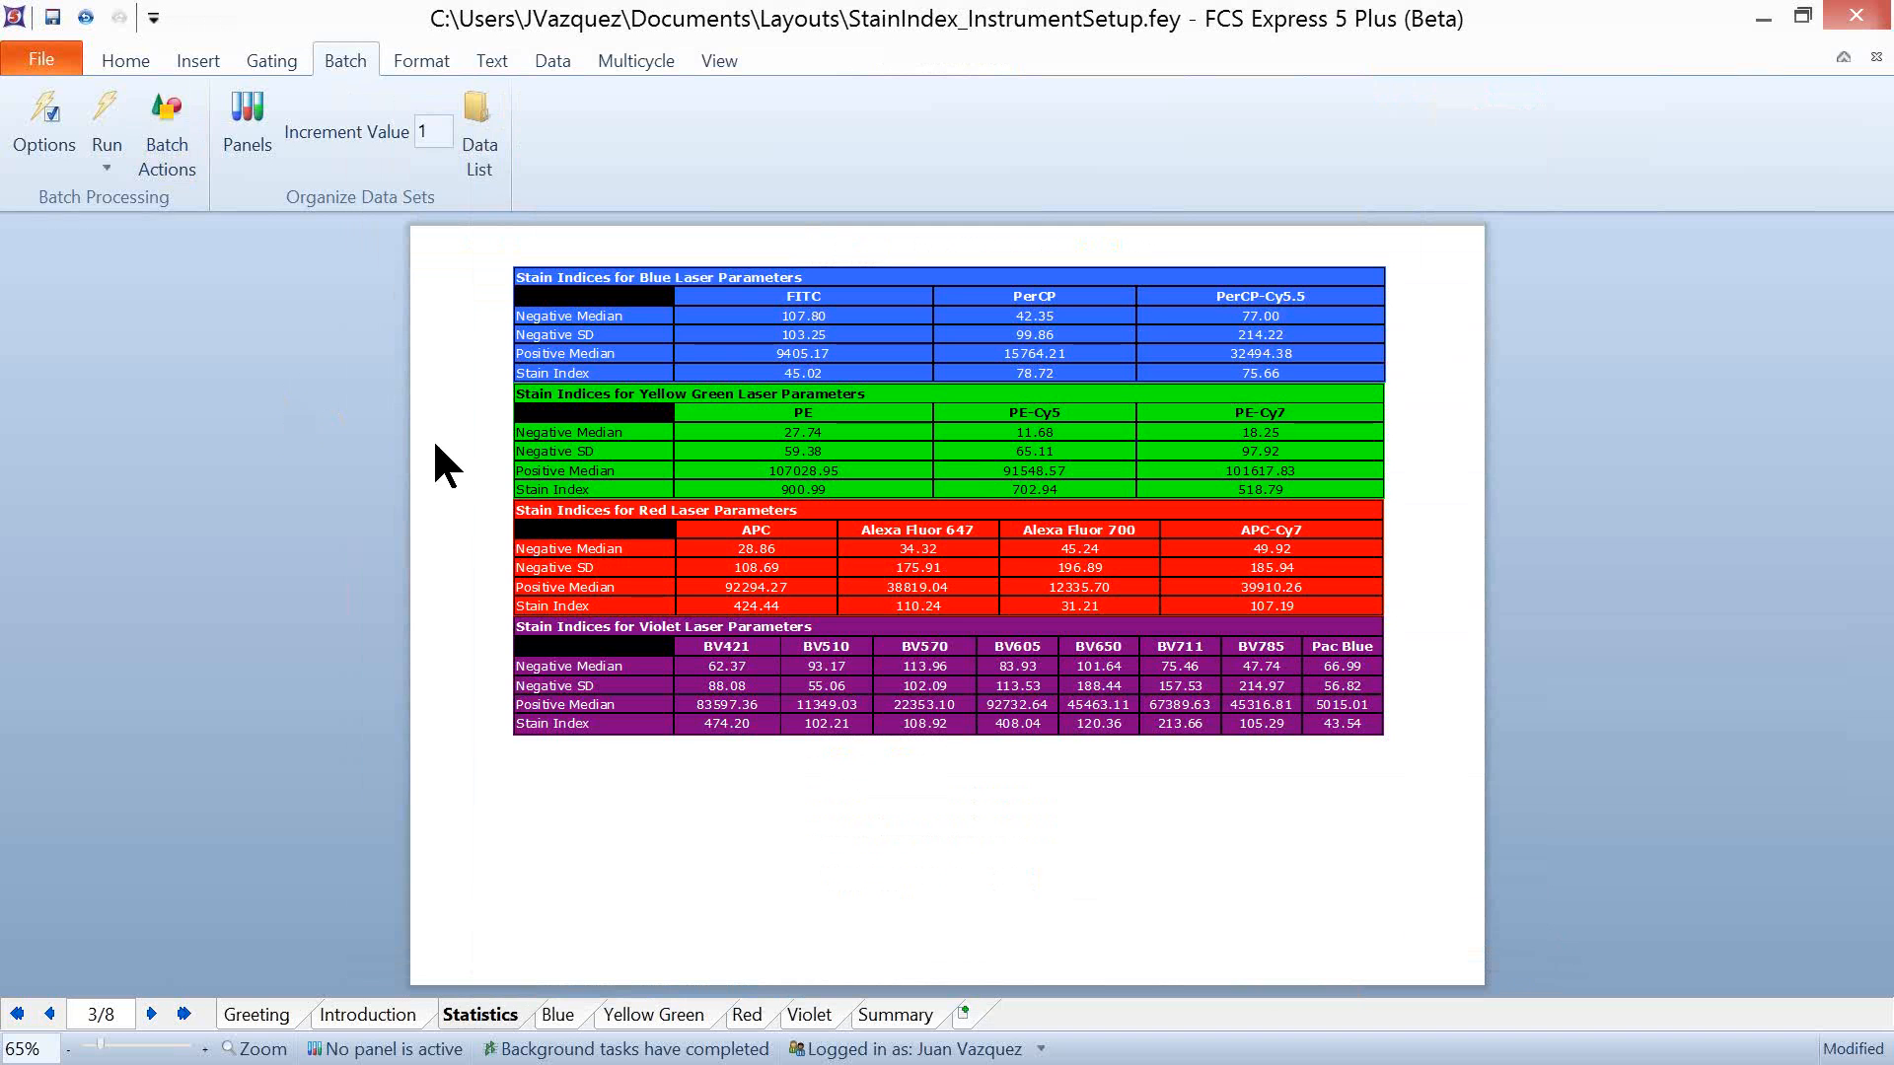
Step: Run the batch export, then enlarge the SI stats workbook in Excel and fit the column widths to their contents
{"action": "left_click", "coordinate": [113, 111]}
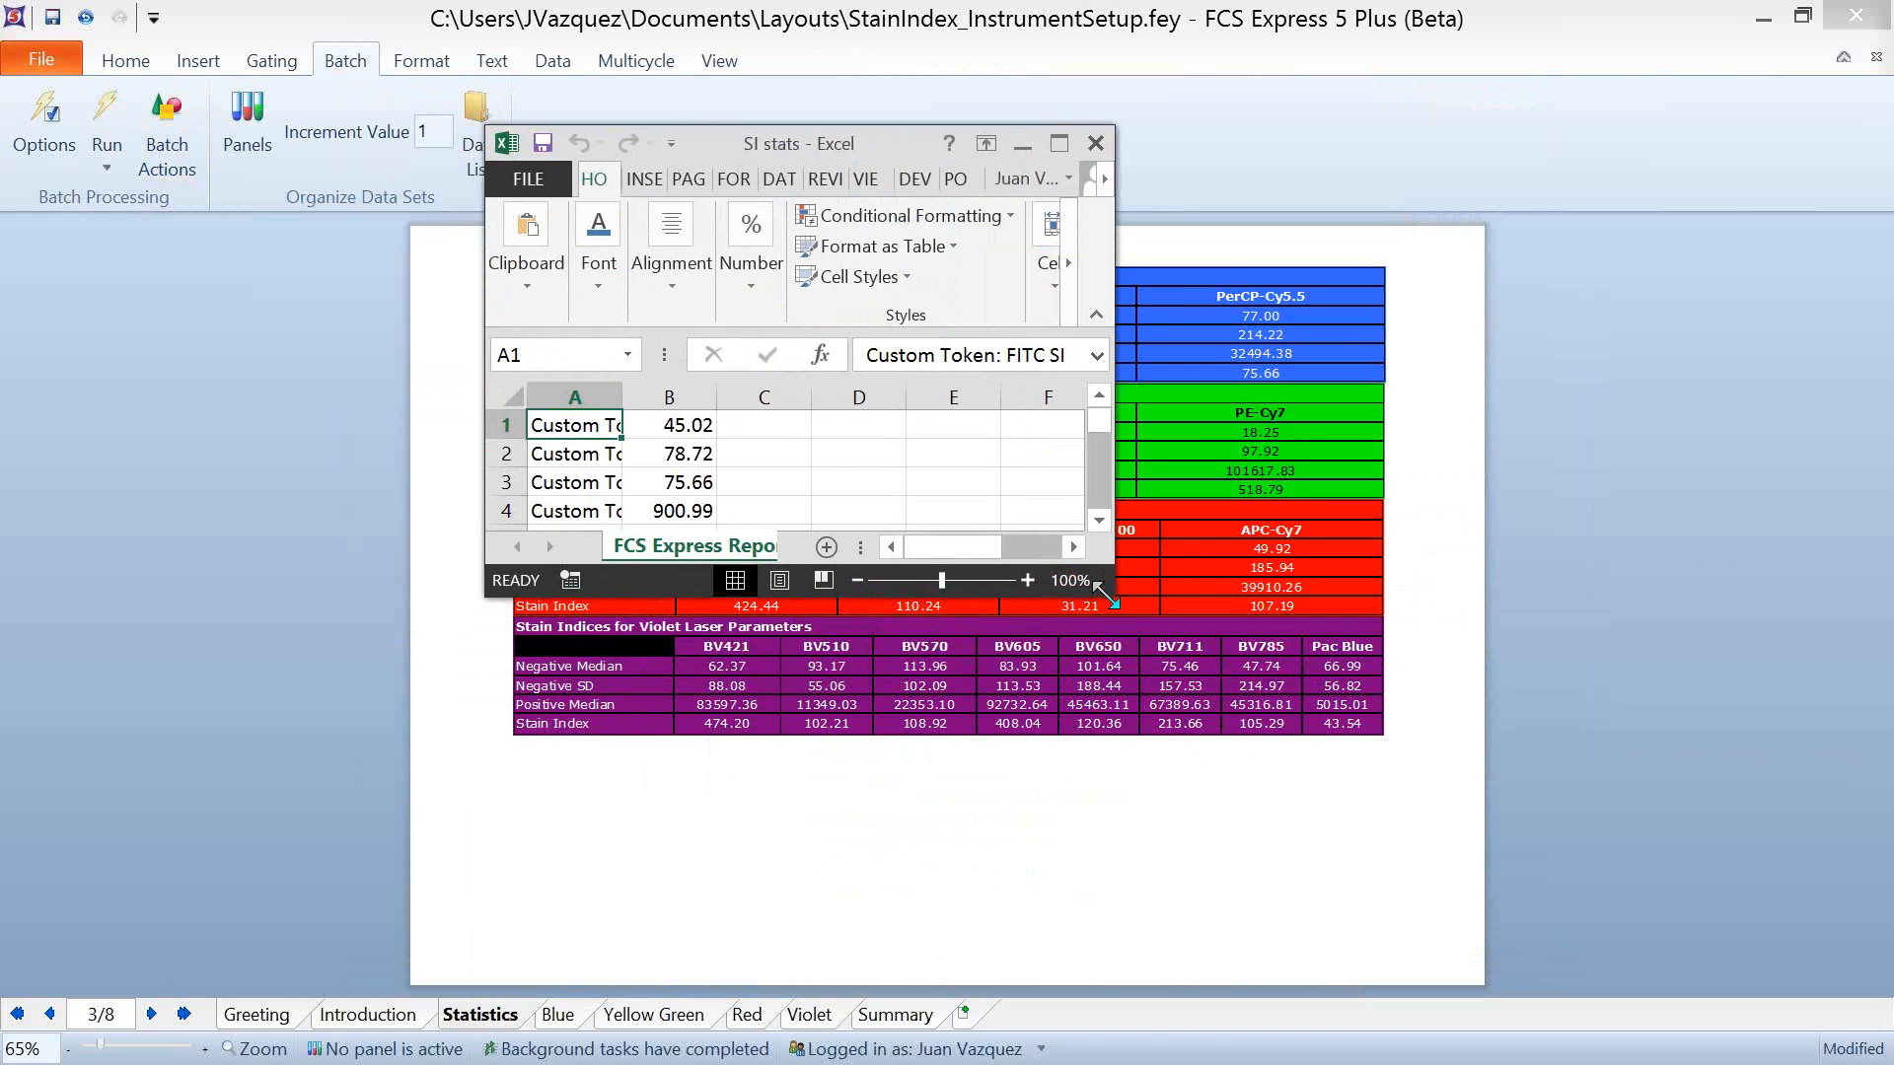
{"action": "left_click_drag", "start_coordinate": [1115, 594], "coordinate": [1514, 978]}
{"action": "left_click", "coordinate": [513, 410]}
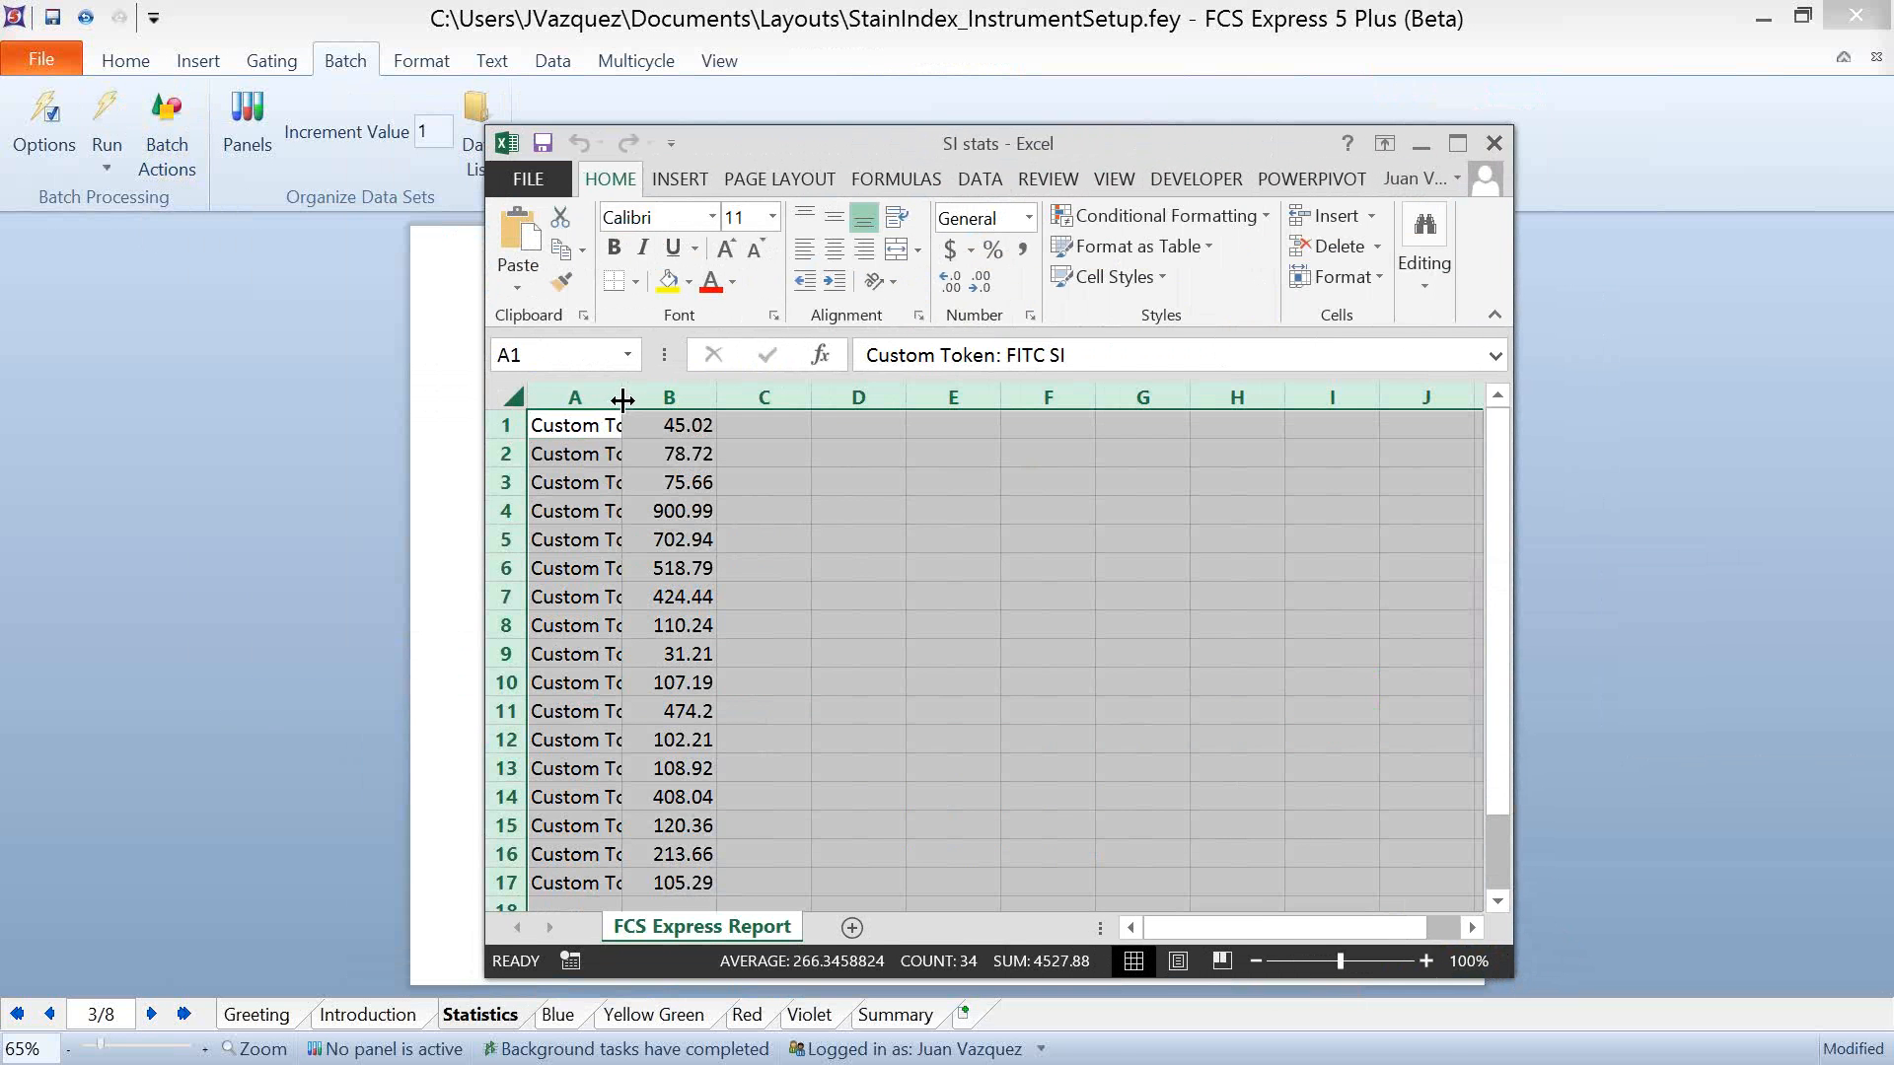
{"action": "double_click", "coordinate": [622, 397]}
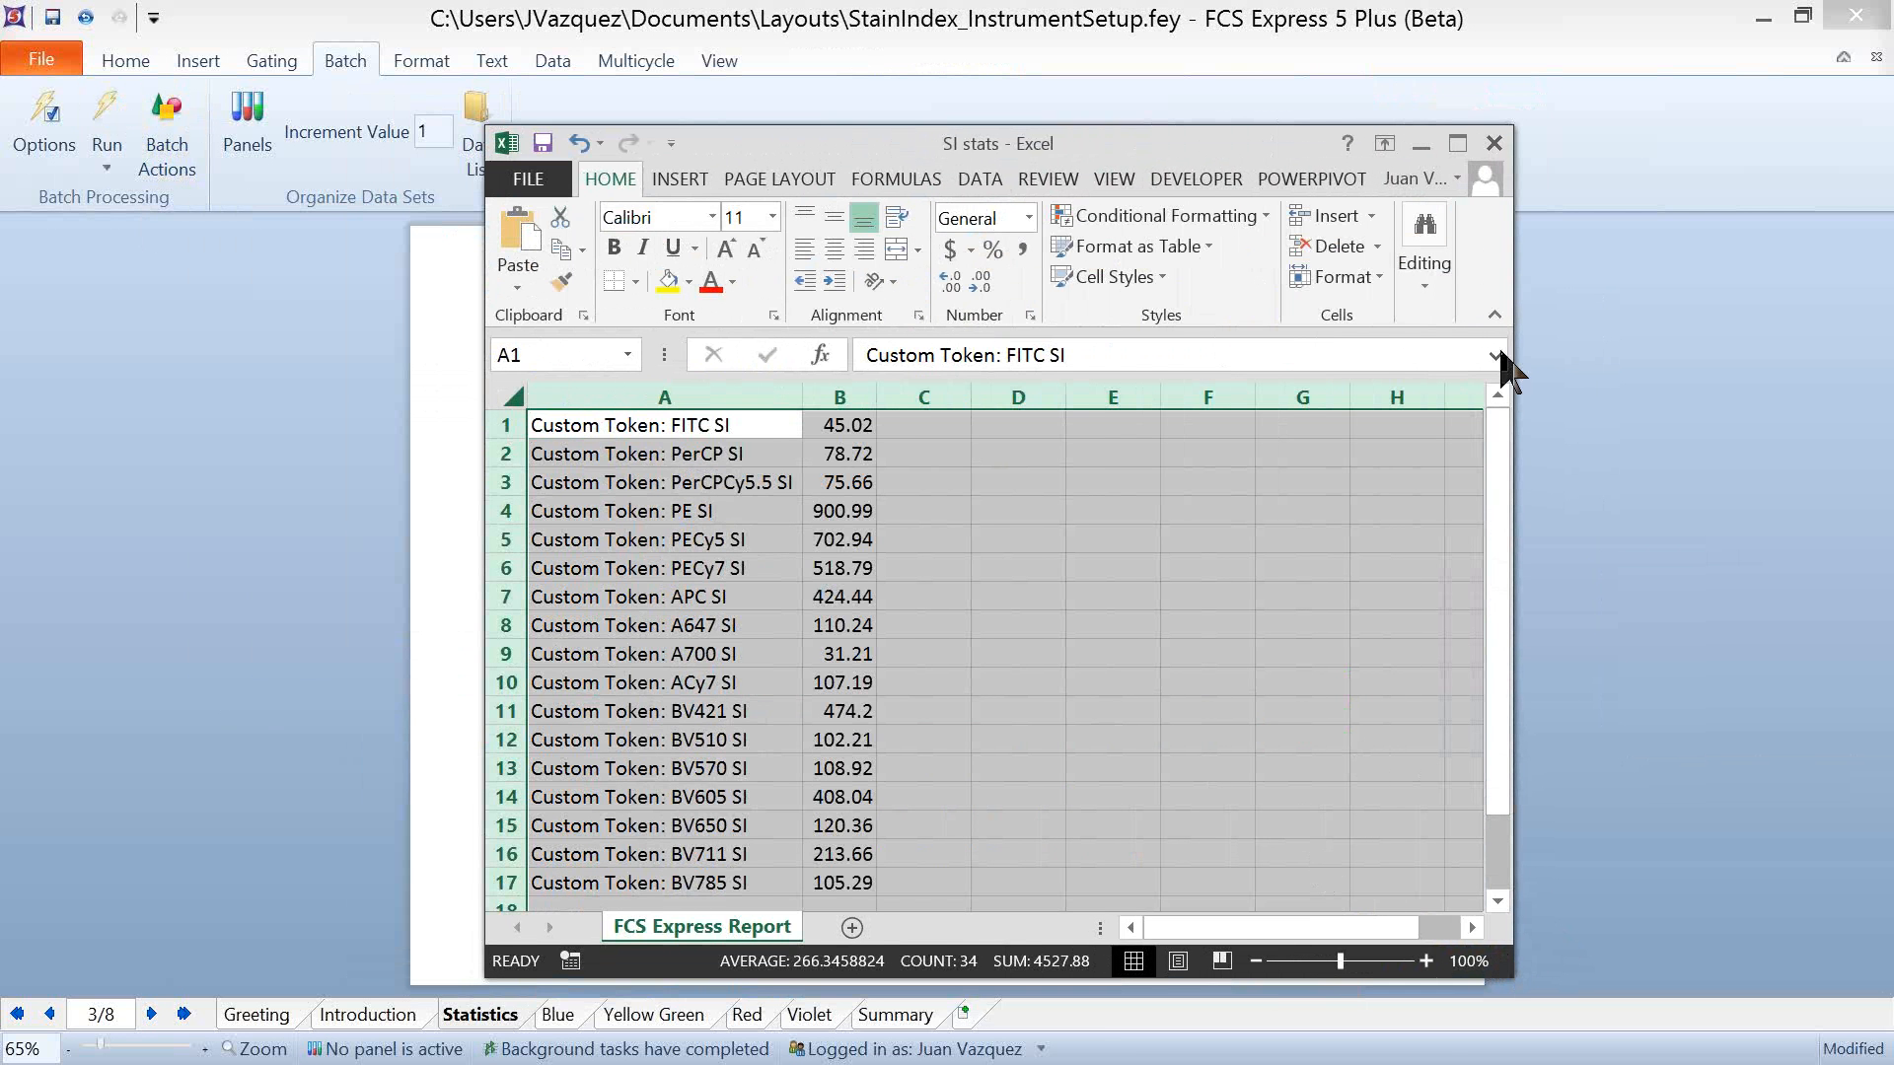
{"action": "left_click", "coordinate": [1458, 144]}
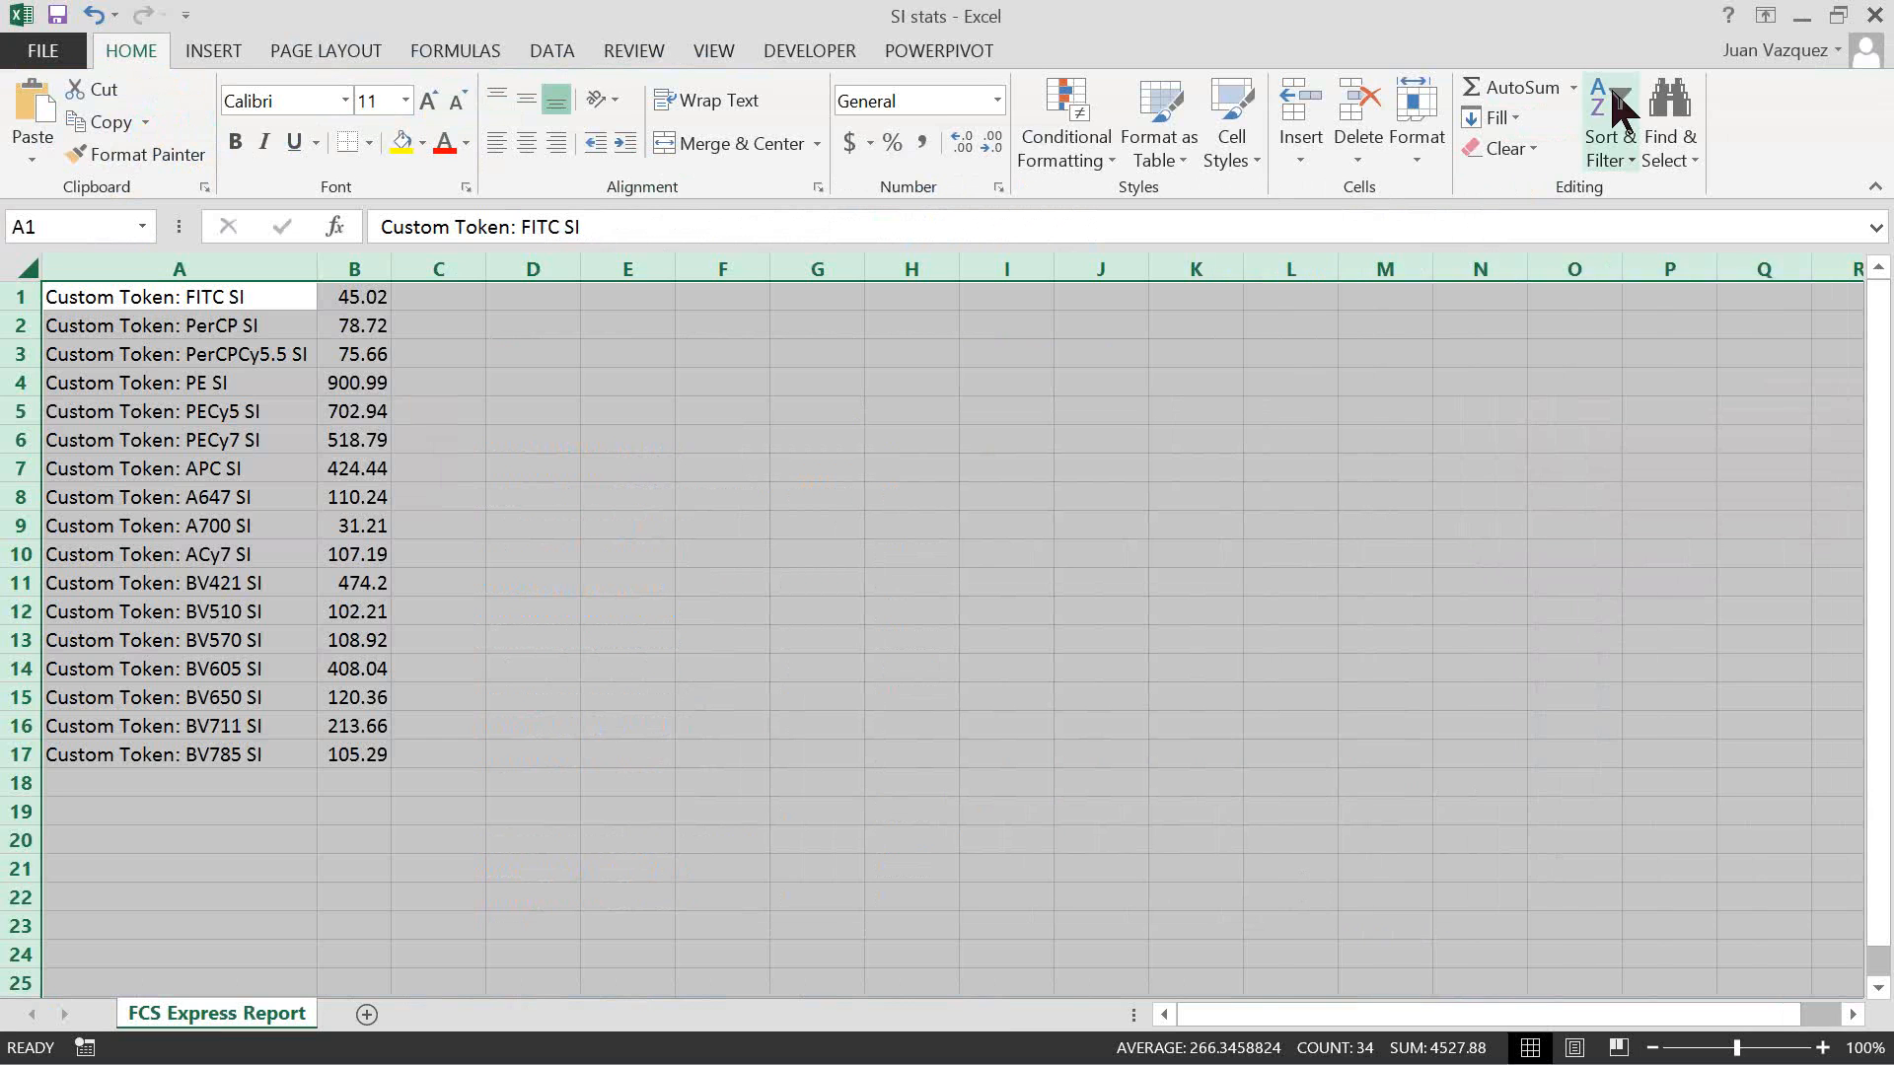
Step: Sort the SI stats rows by the stain index values in column B from largest to smallest, expanding the selection
{"action": "left_click", "coordinate": [1629, 158]}
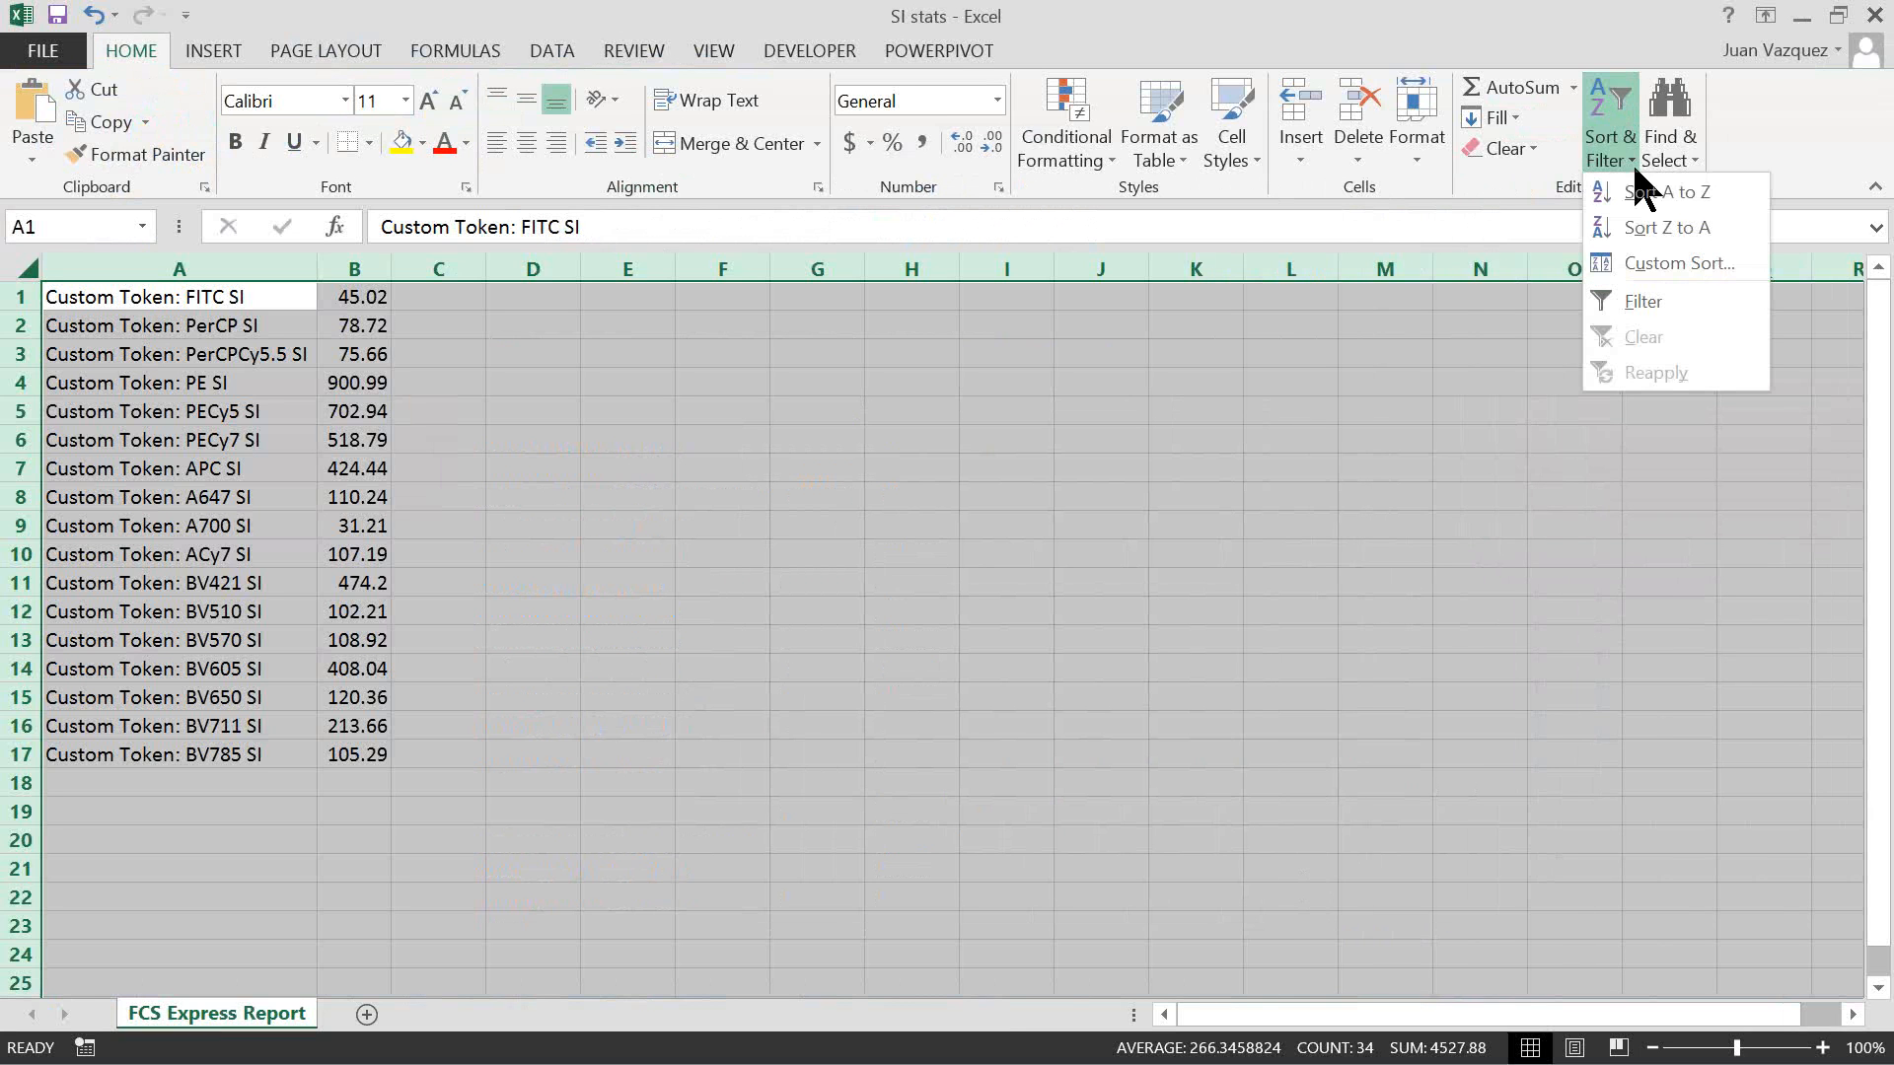
{"action": "left_click", "coordinate": [1160, 549]}
{"action": "left_click", "coordinate": [438, 324]}
{"action": "left_click", "coordinate": [344, 261]}
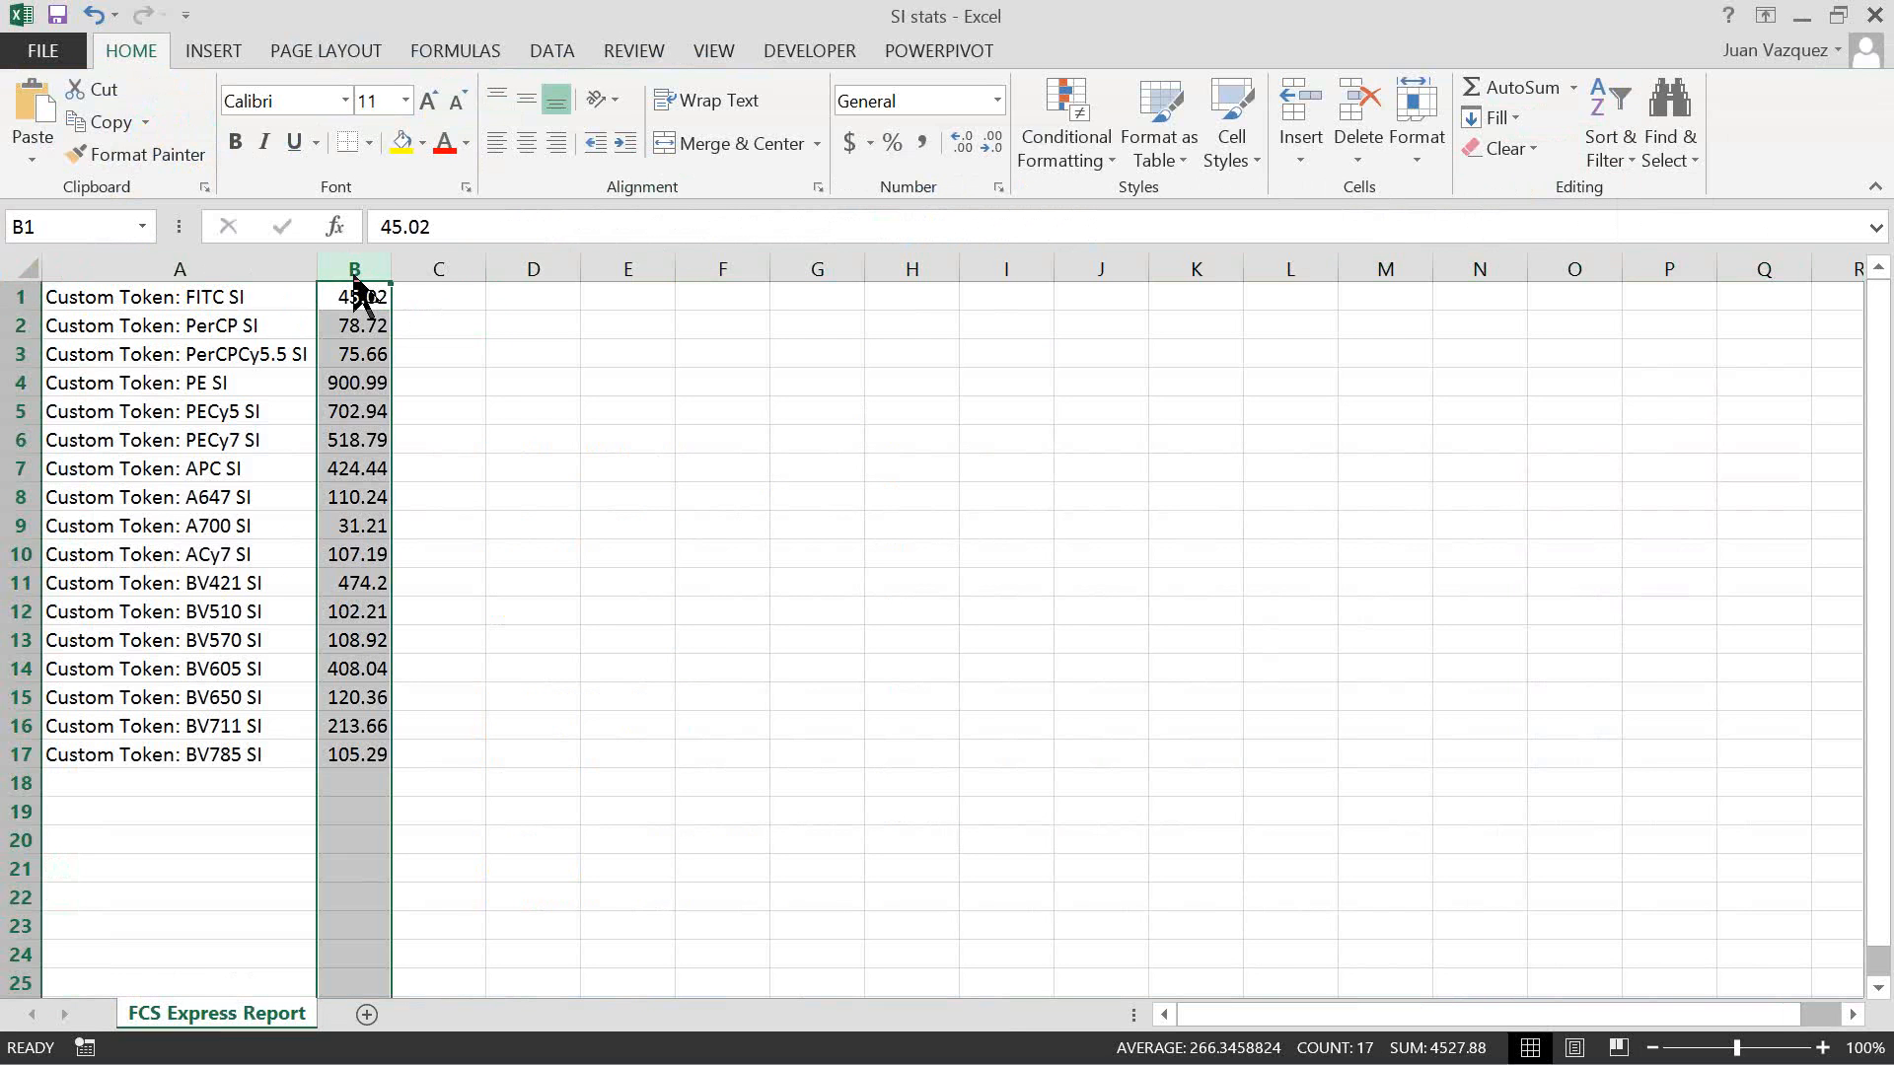
{"action": "left_click", "coordinate": [1616, 111]}
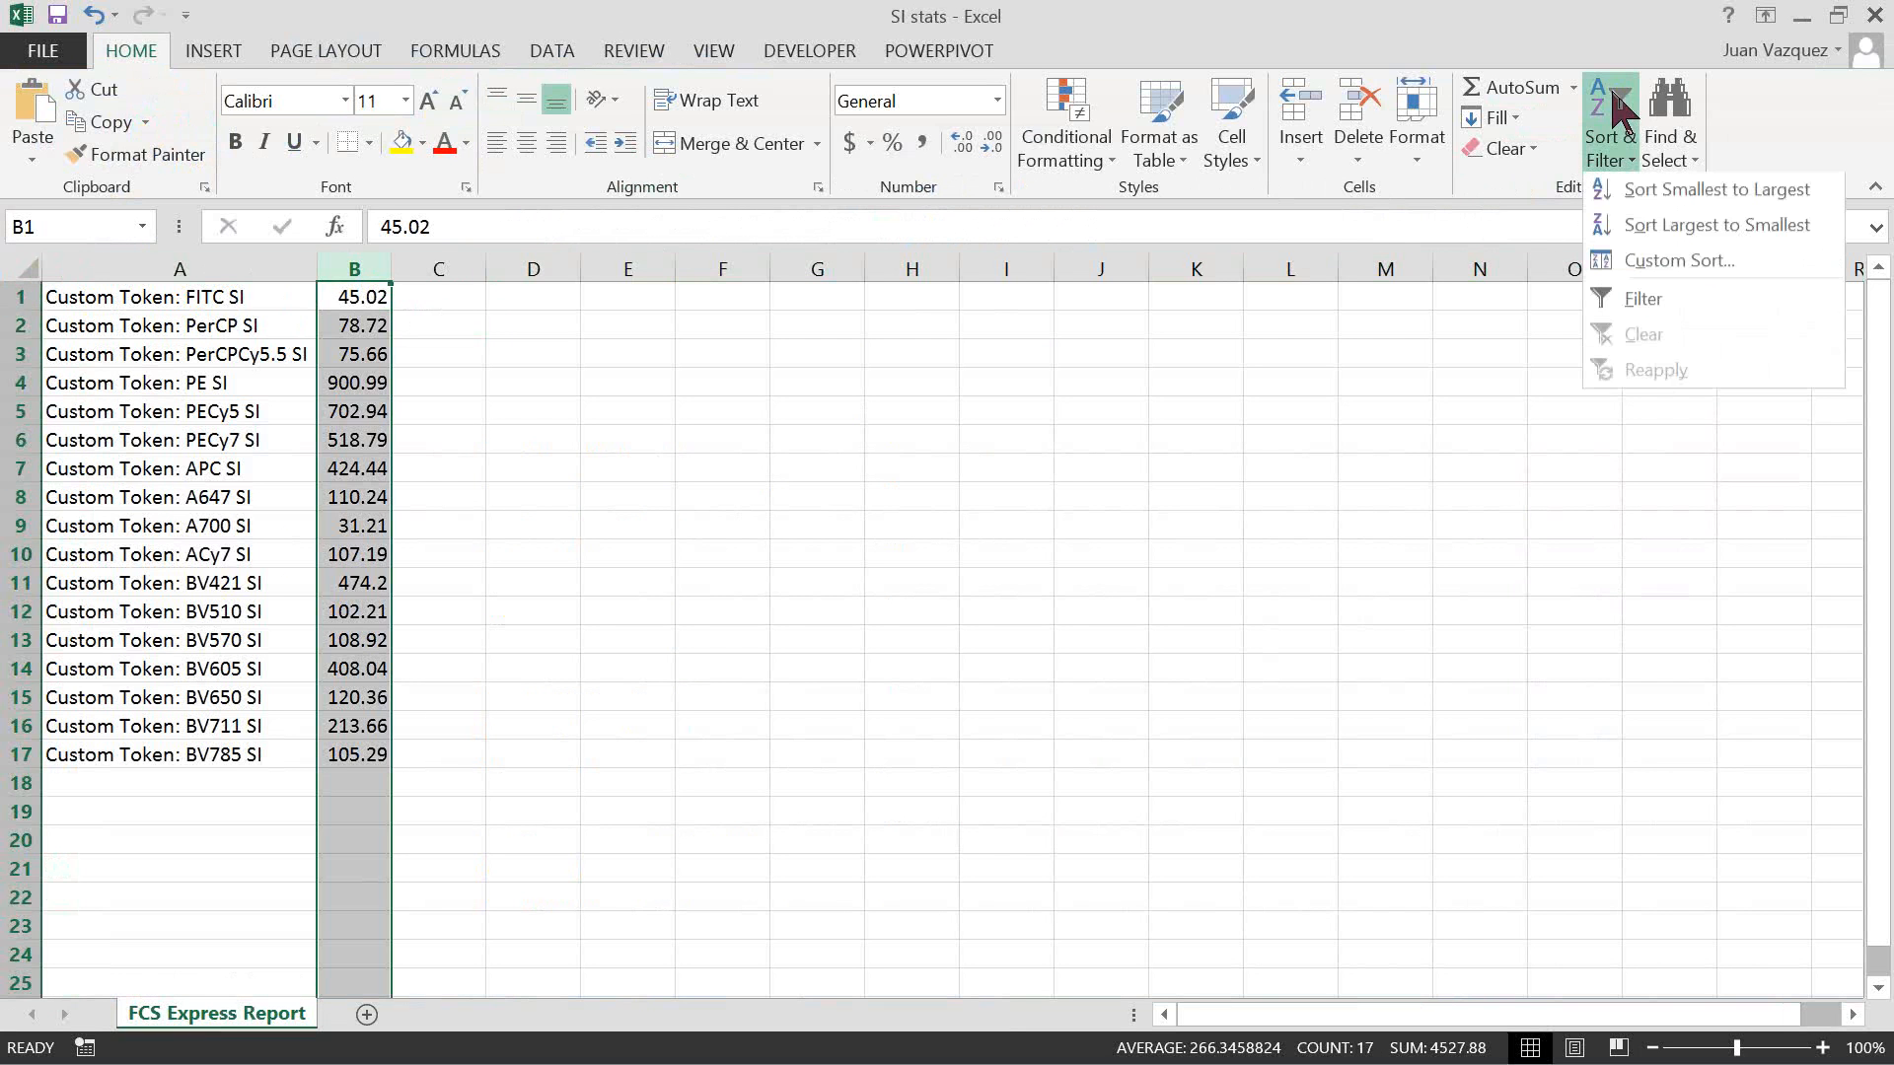
{"action": "left_click", "coordinate": [1690, 227]}
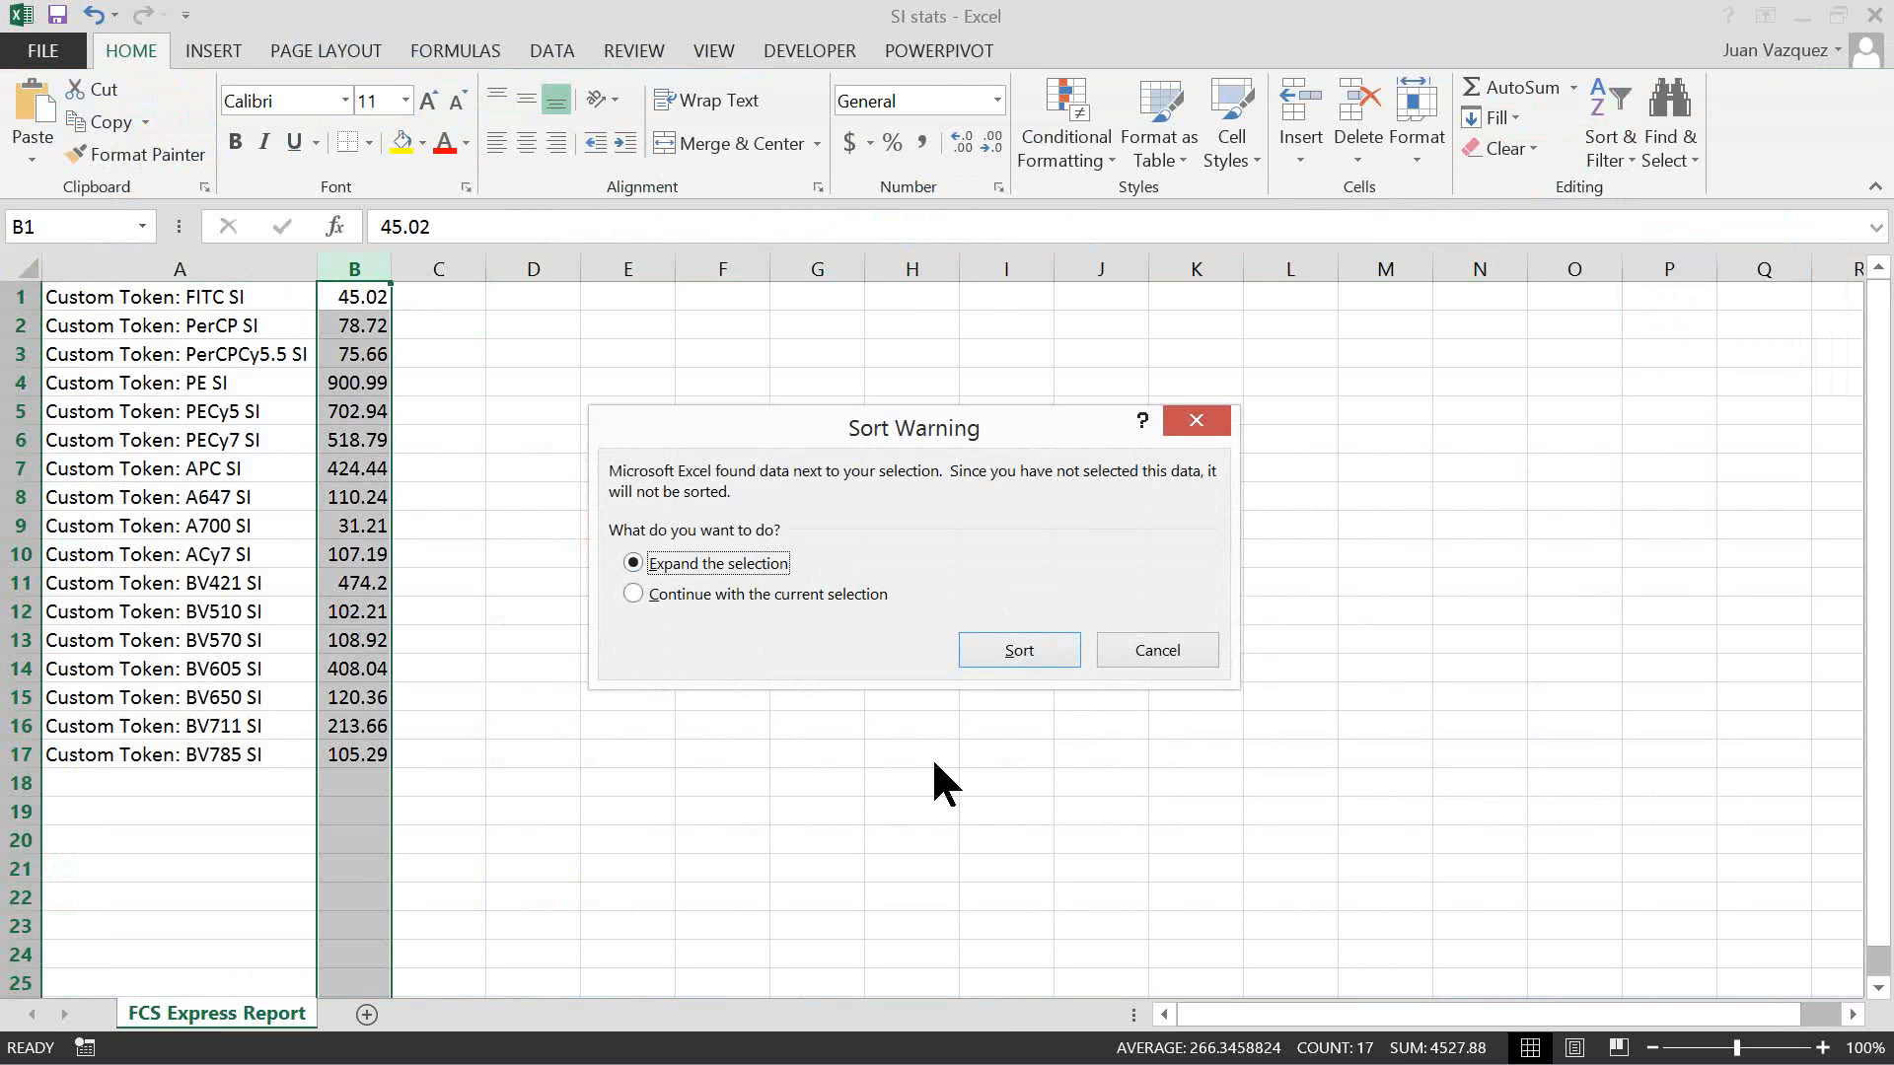
{"action": "left_click", "coordinate": [1014, 653]}
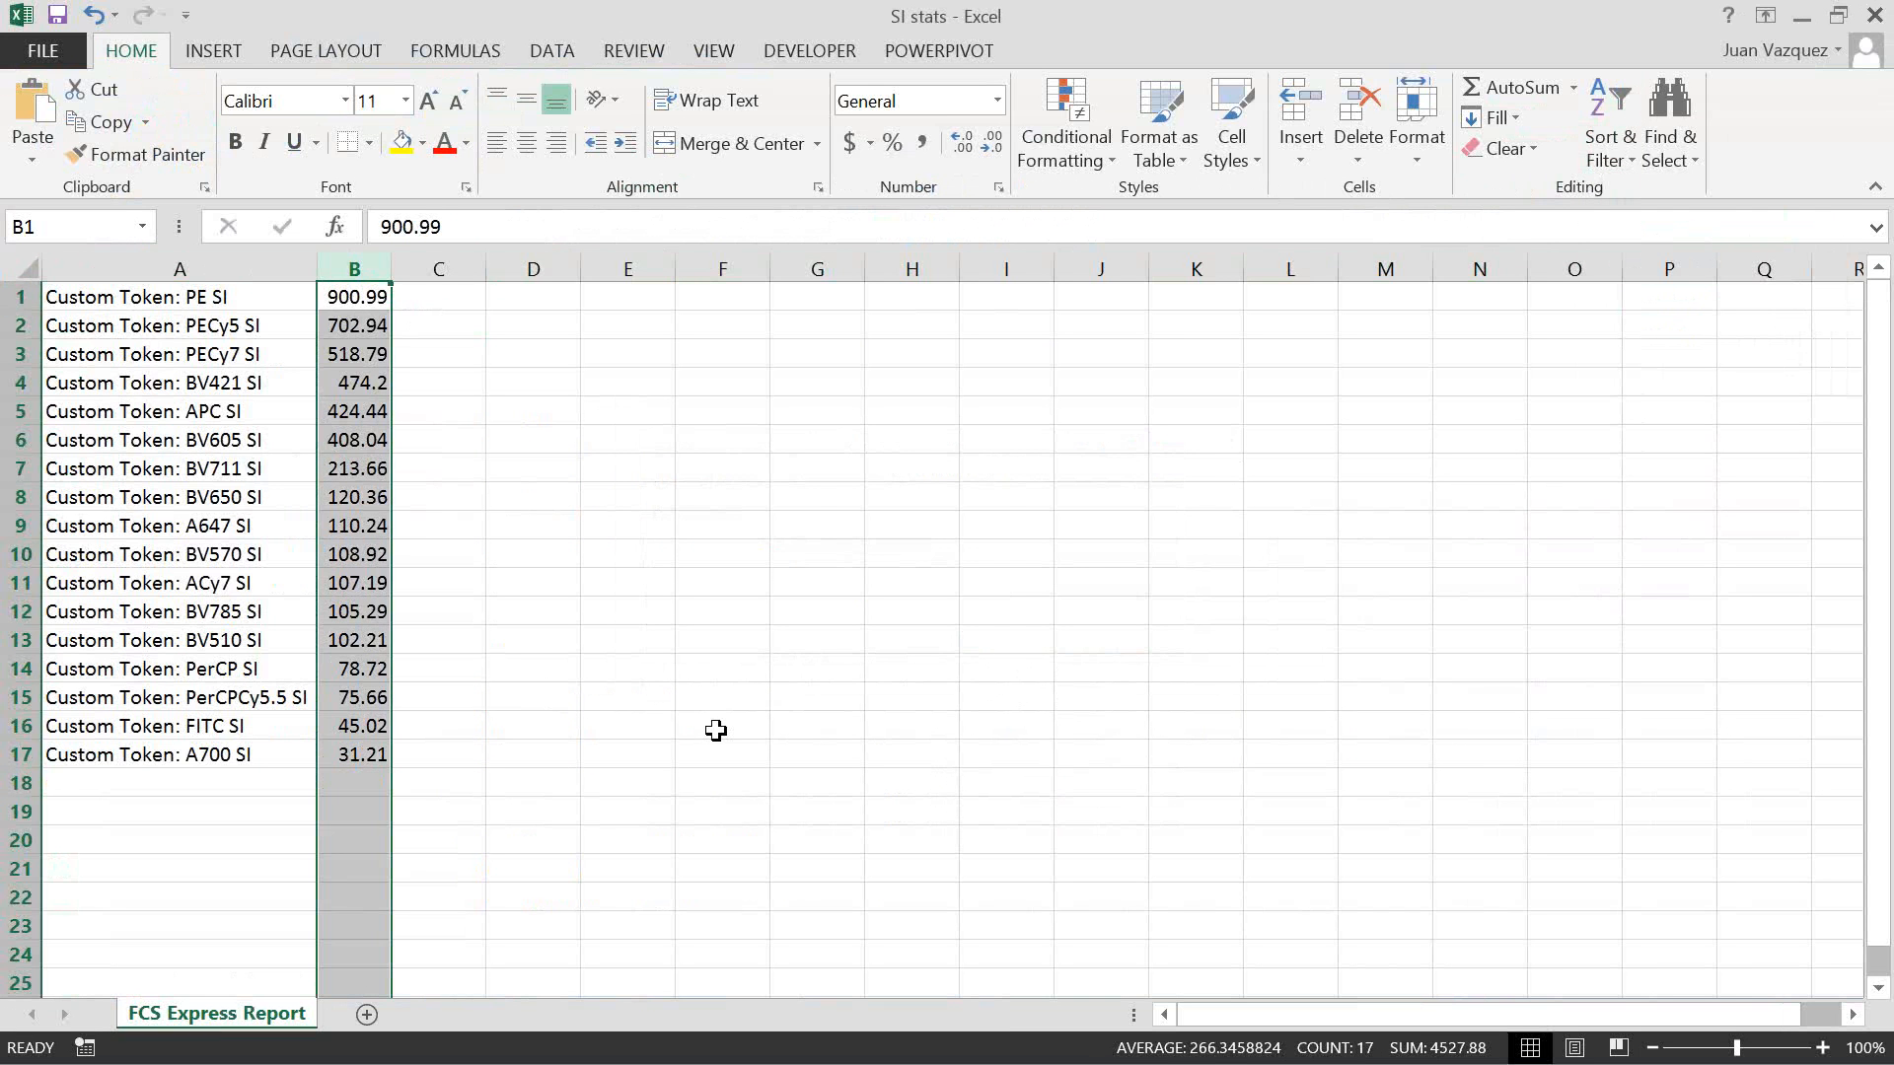
{"action": "left_click", "coordinate": [437, 789]}
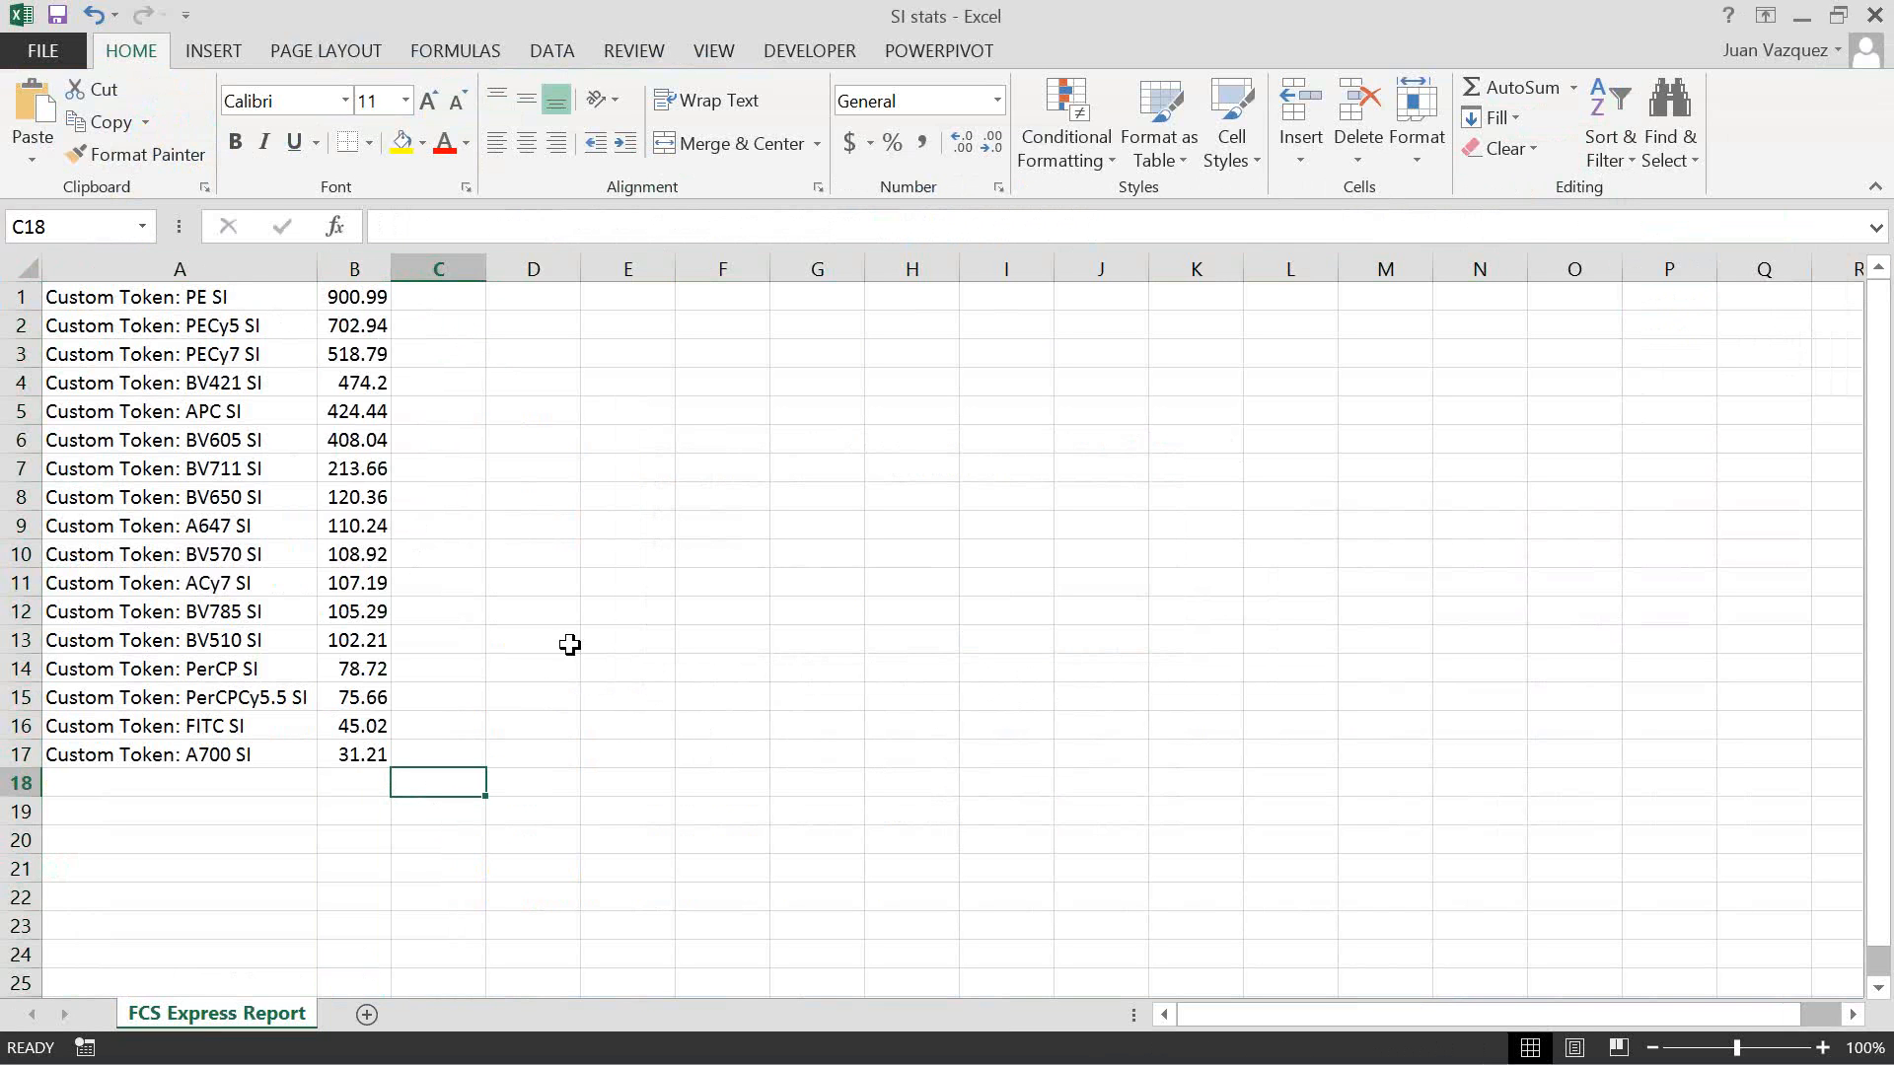
Step: Close the SI stats workbook without saving the changes
{"action": "left_click", "coordinate": [194, 816]}
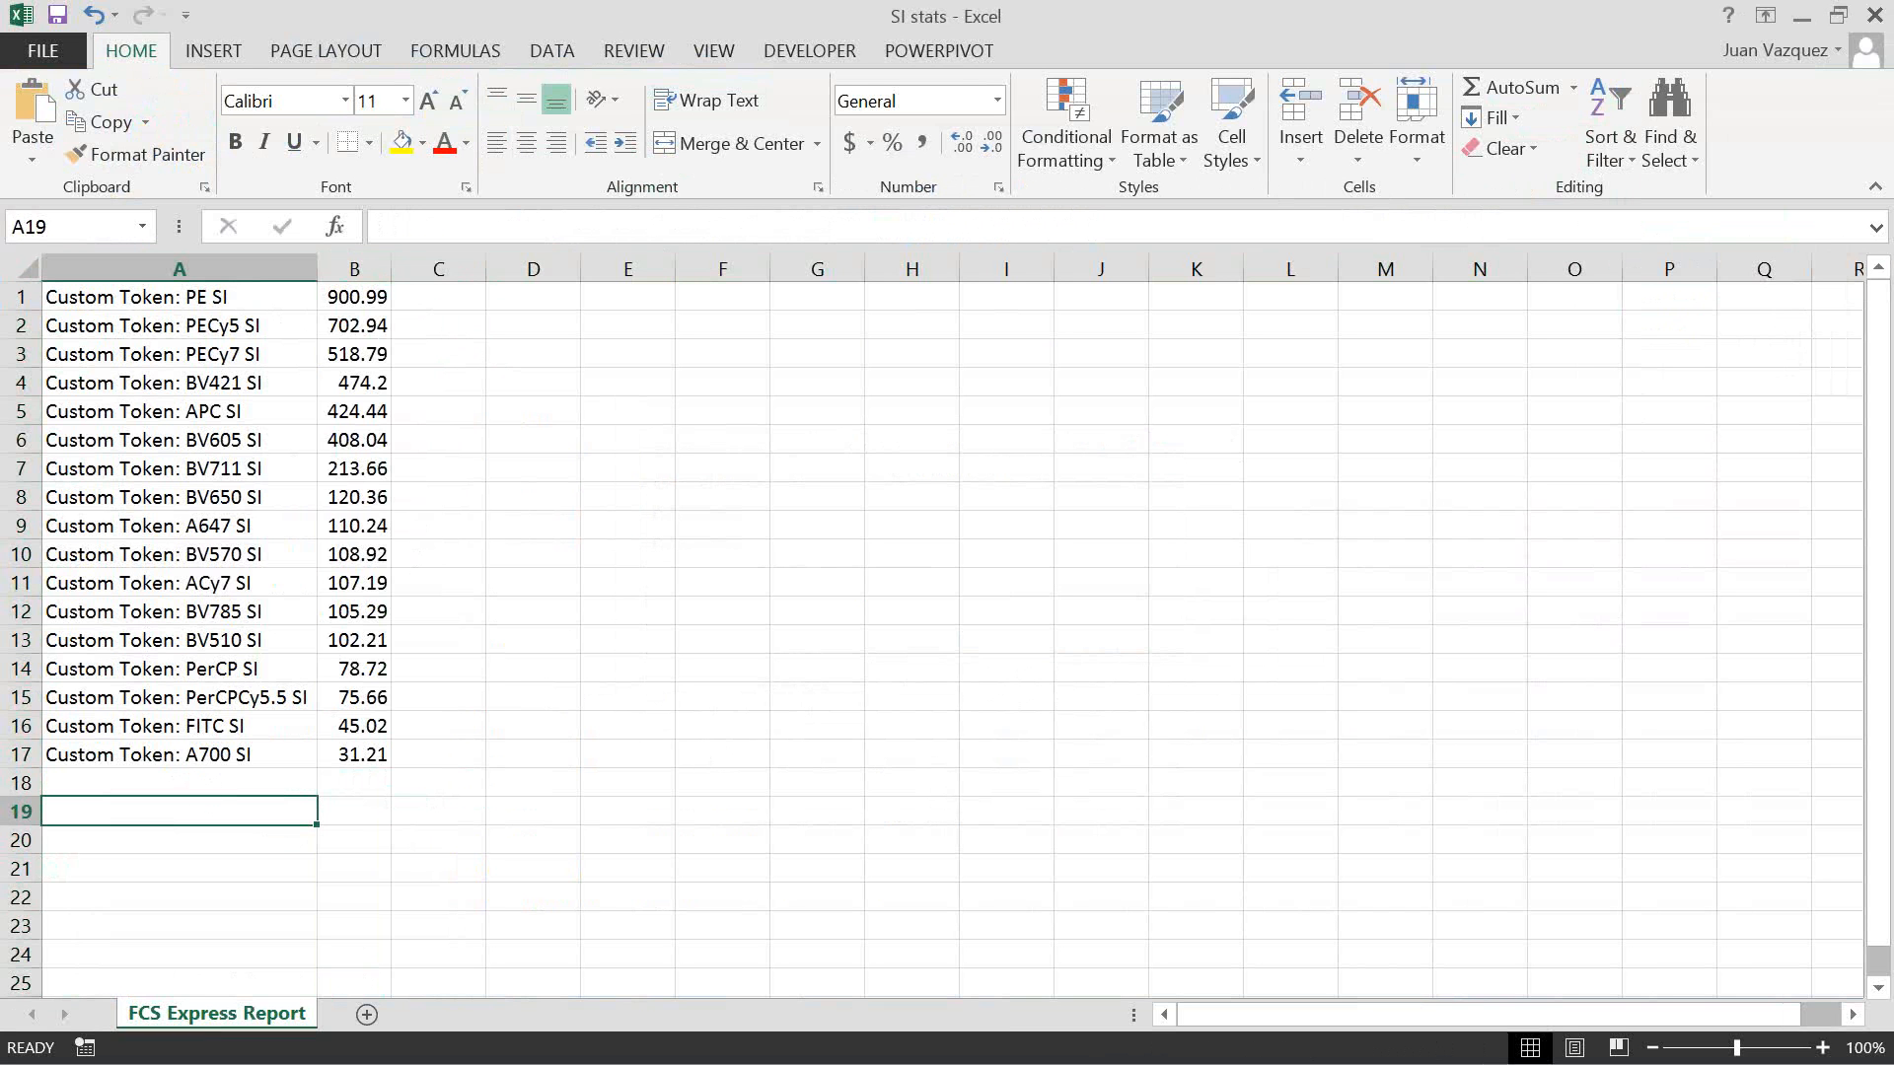
{"action": "left_click", "coordinate": [1874, 15]}
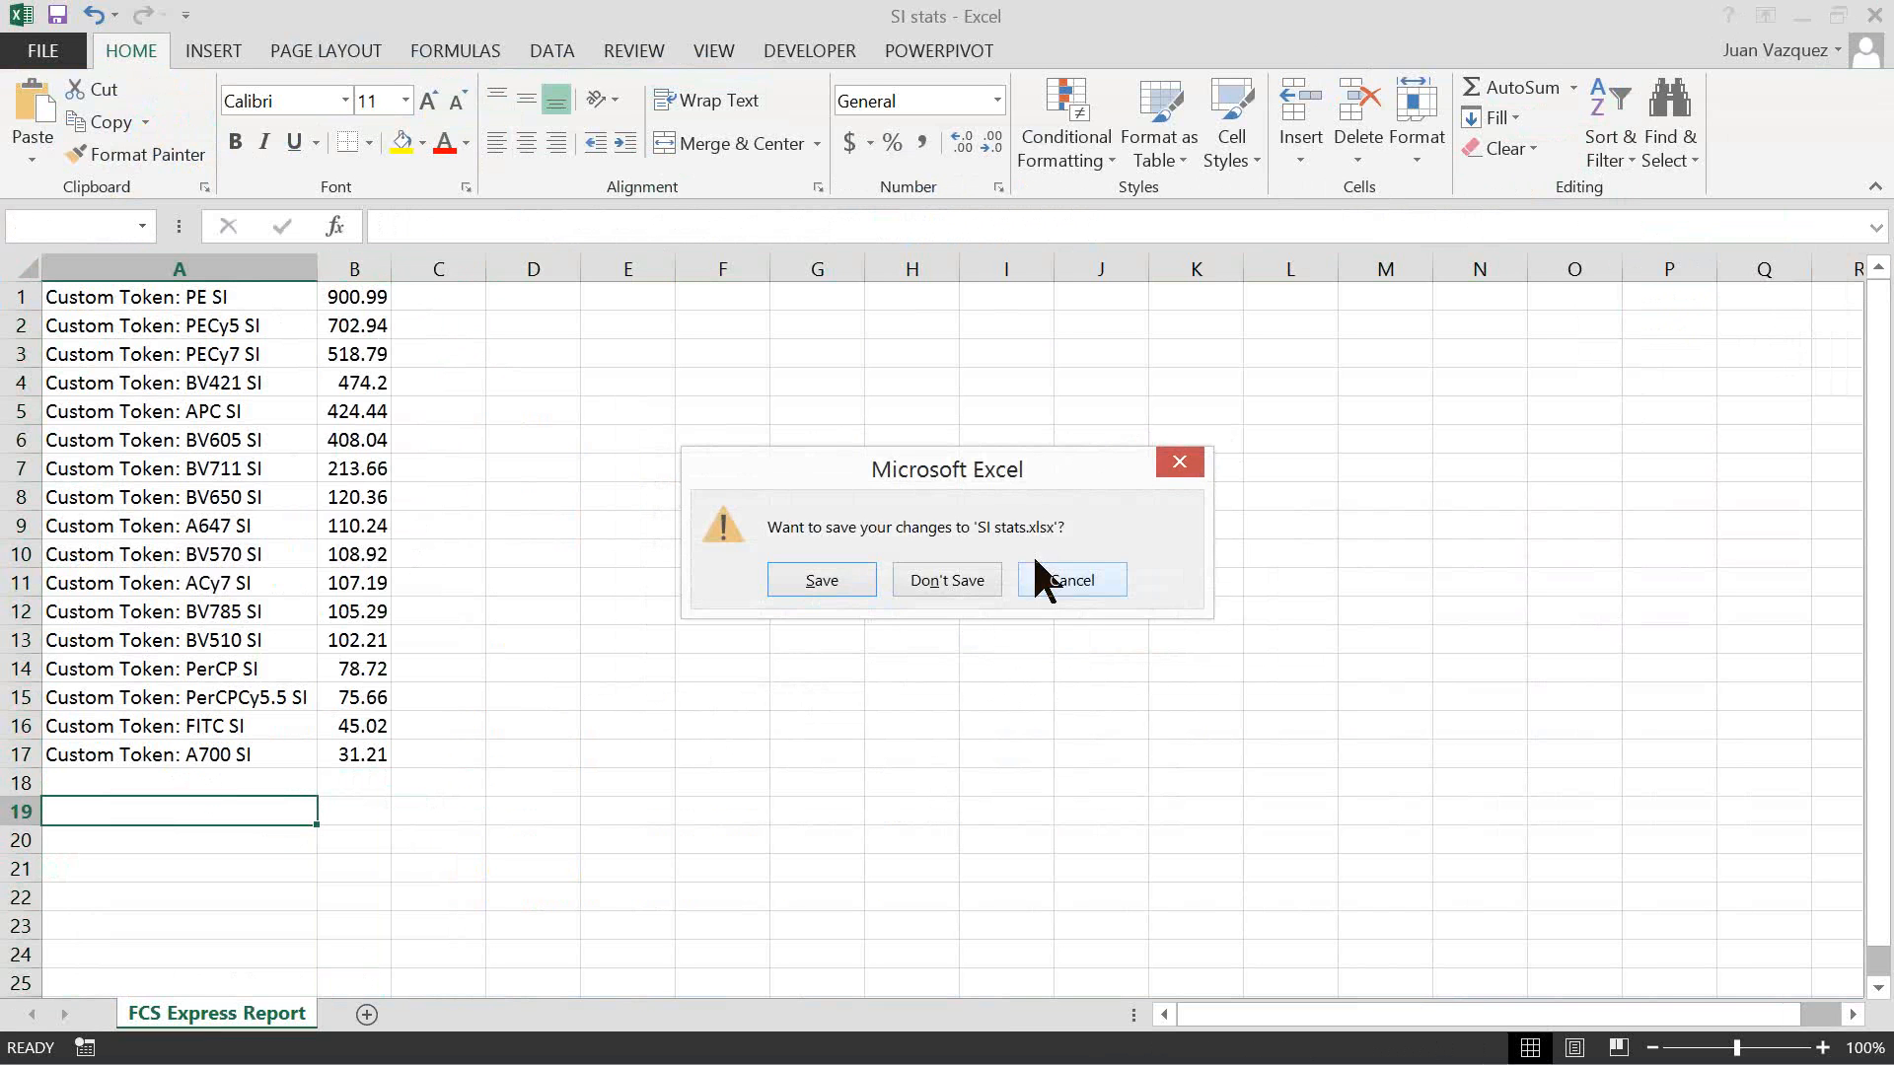
{"action": "left_click", "coordinate": [947, 580]}
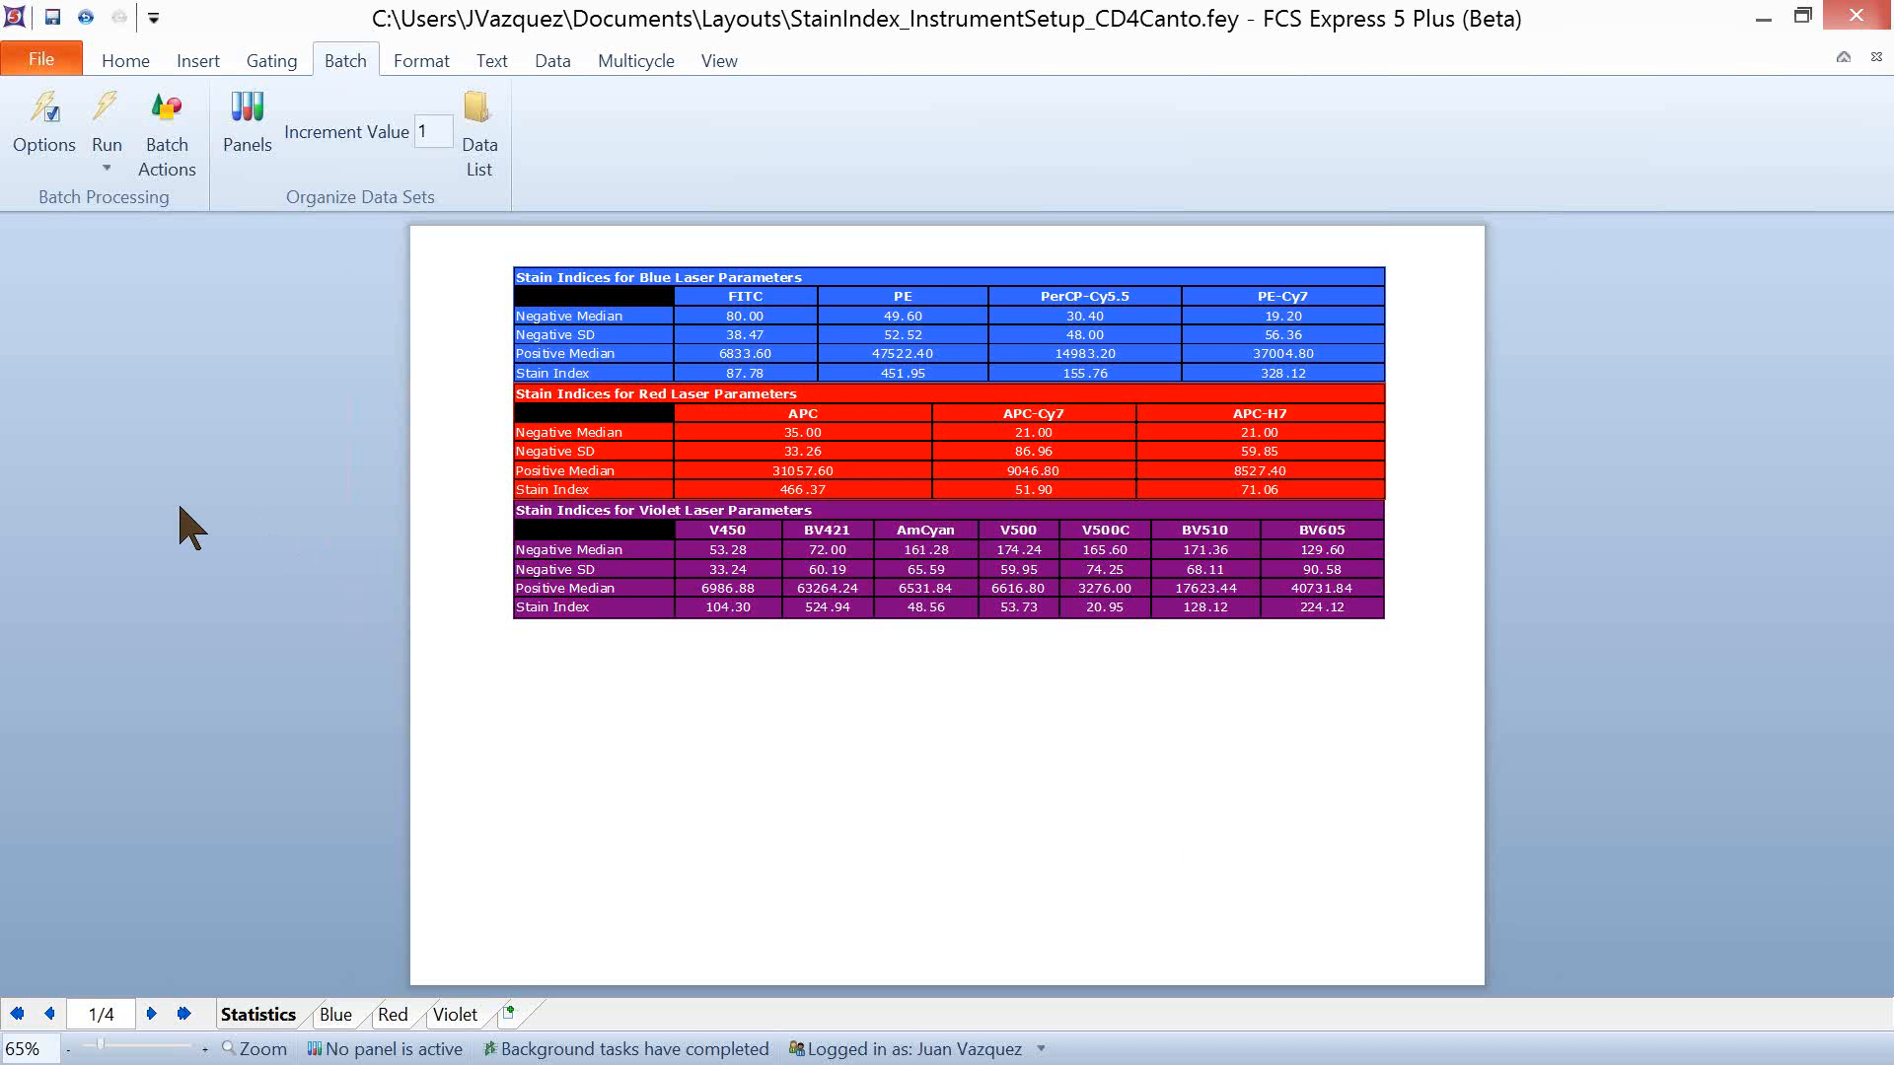
Step: Look through the Blue, Red and Violet pages of the StainIndex_InstrumentSetup_CD4Canto layout in FCS Express
{"action": "left_click", "coordinate": [335, 1014]}
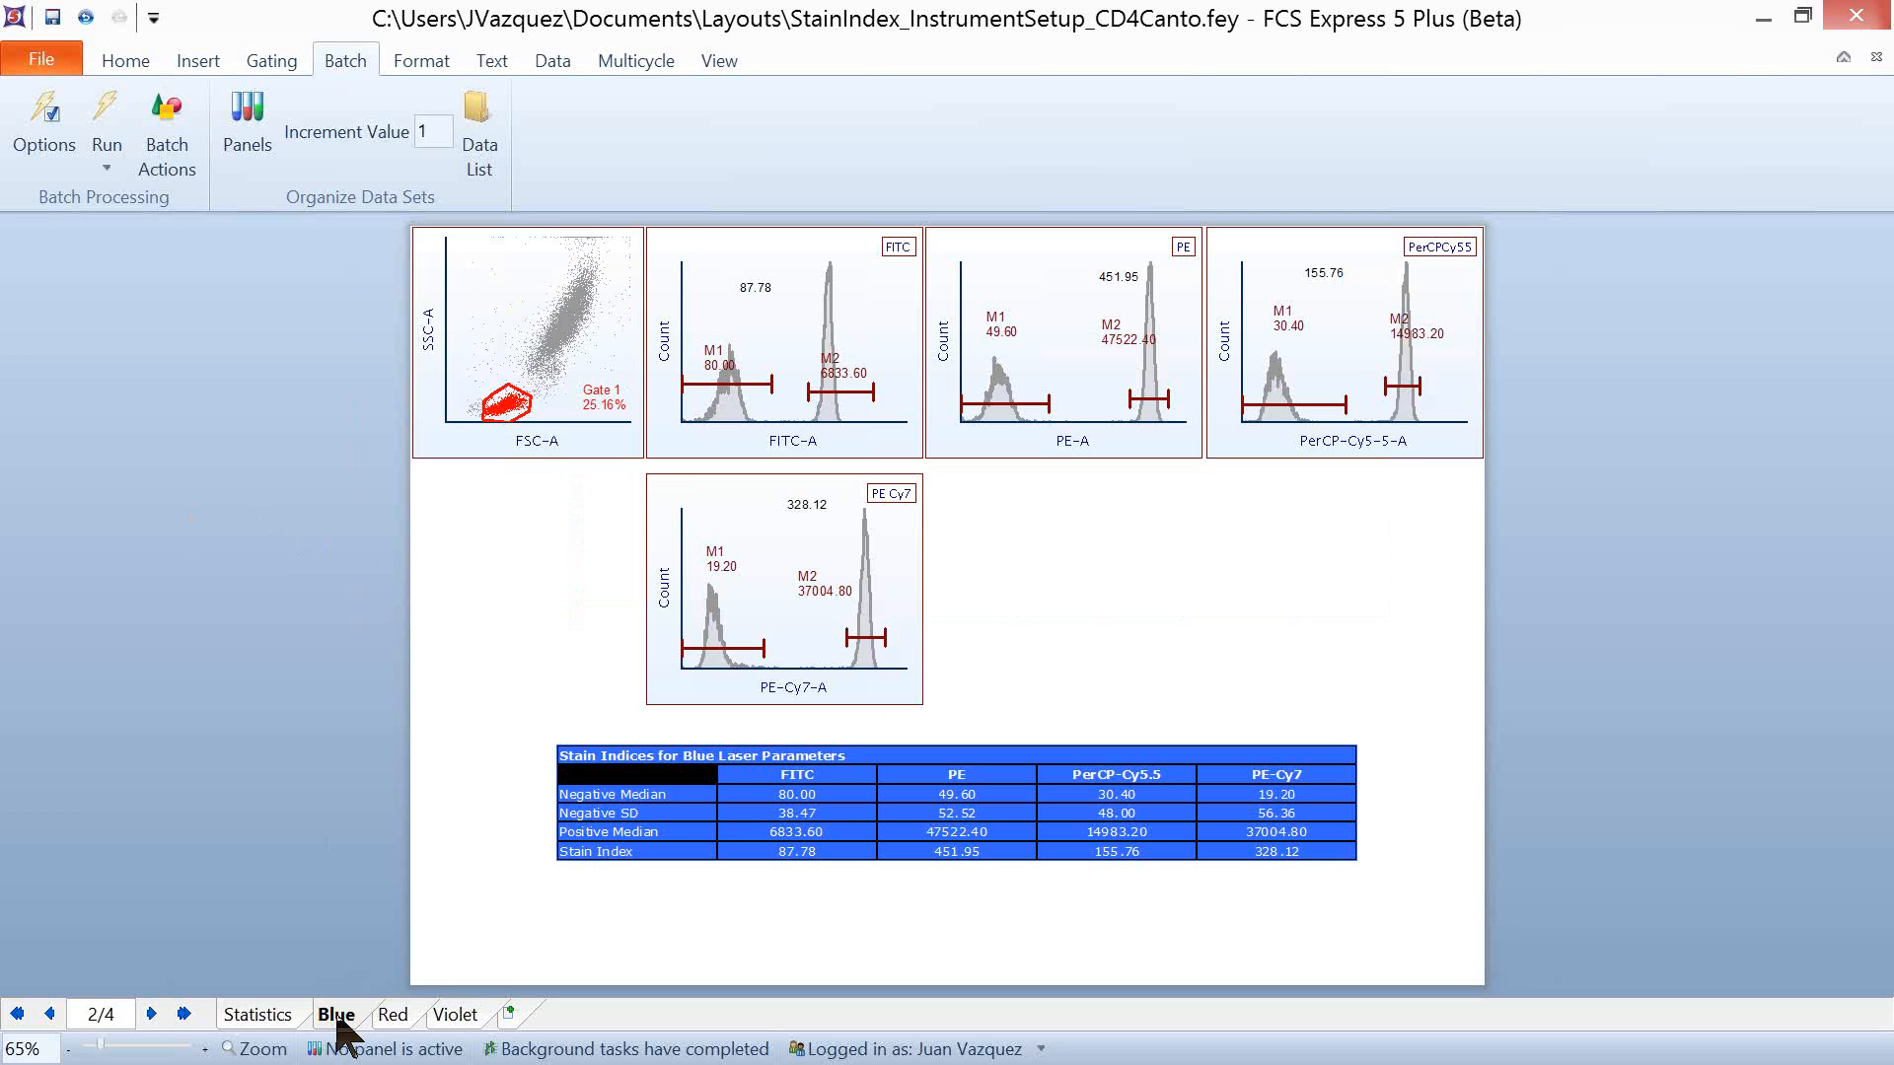
{"action": "left_click", "coordinate": [394, 1014]}
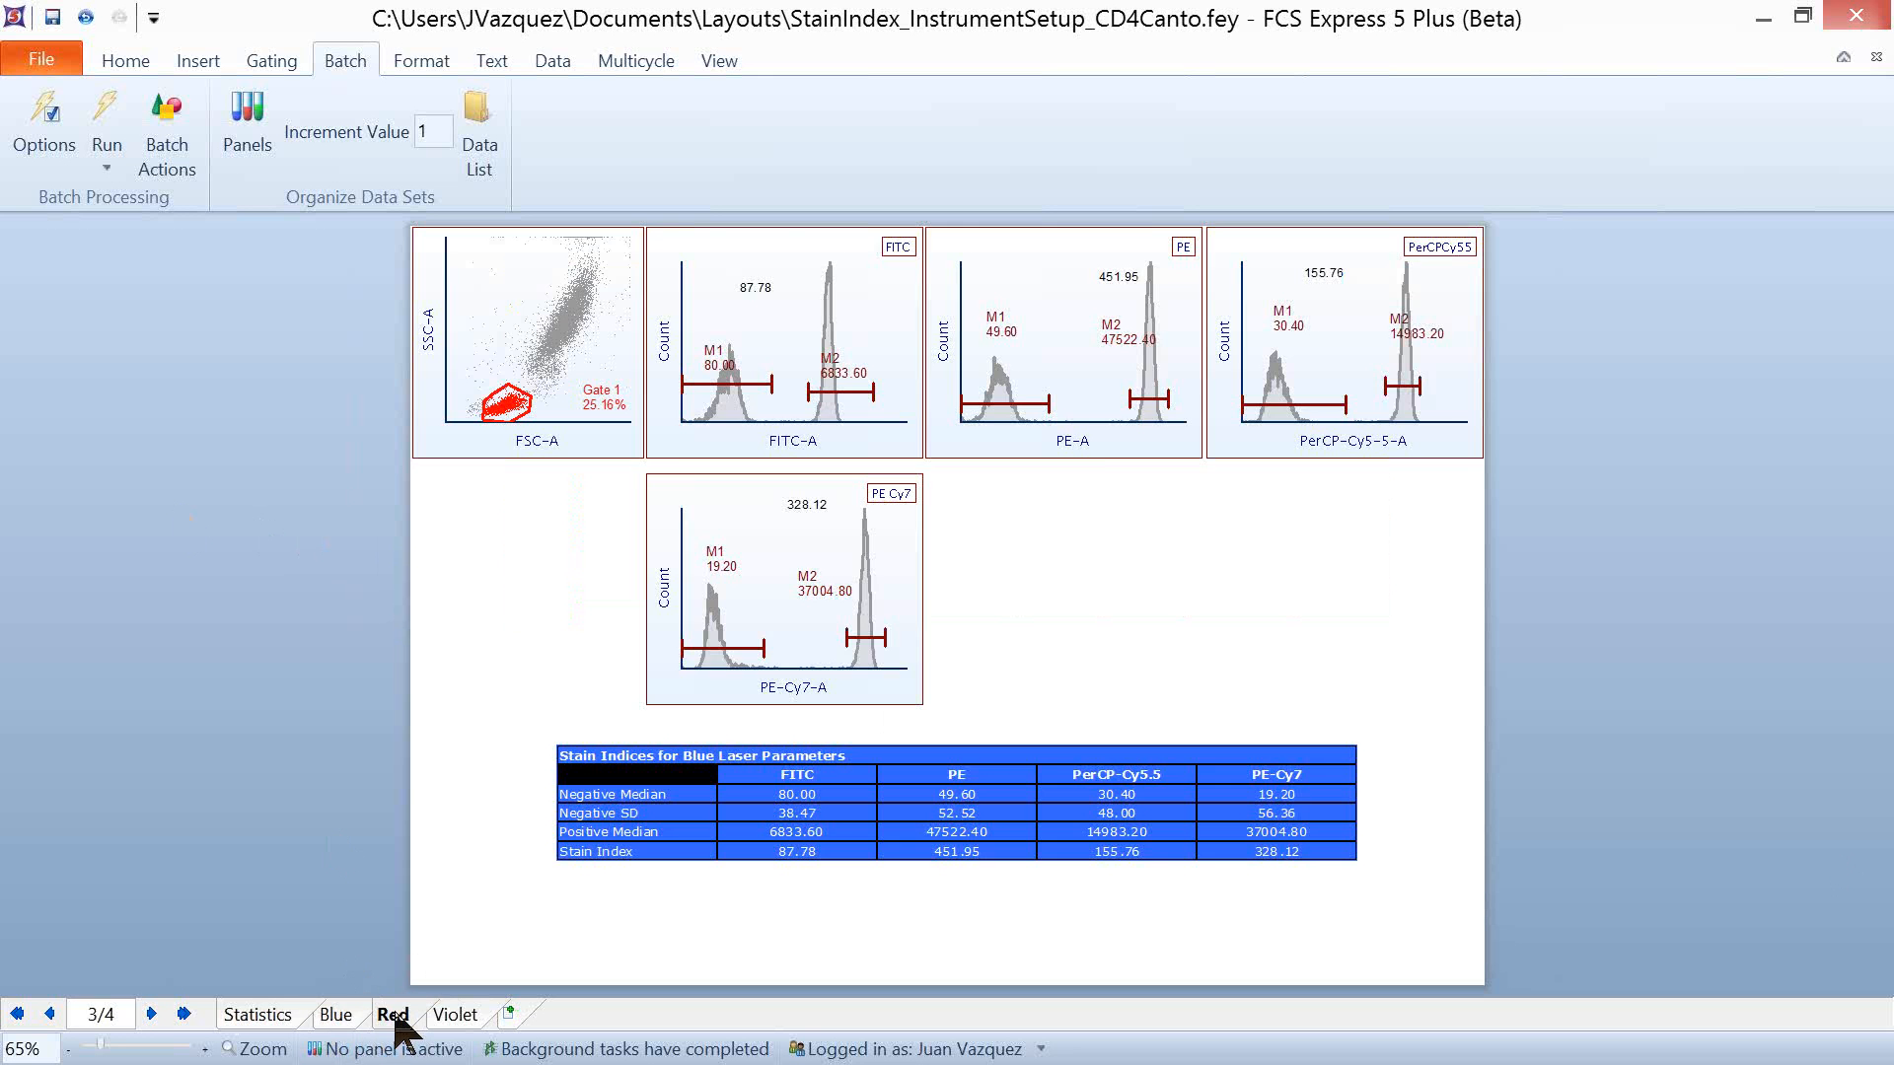
{"action": "left_click", "coordinate": [452, 1014]}
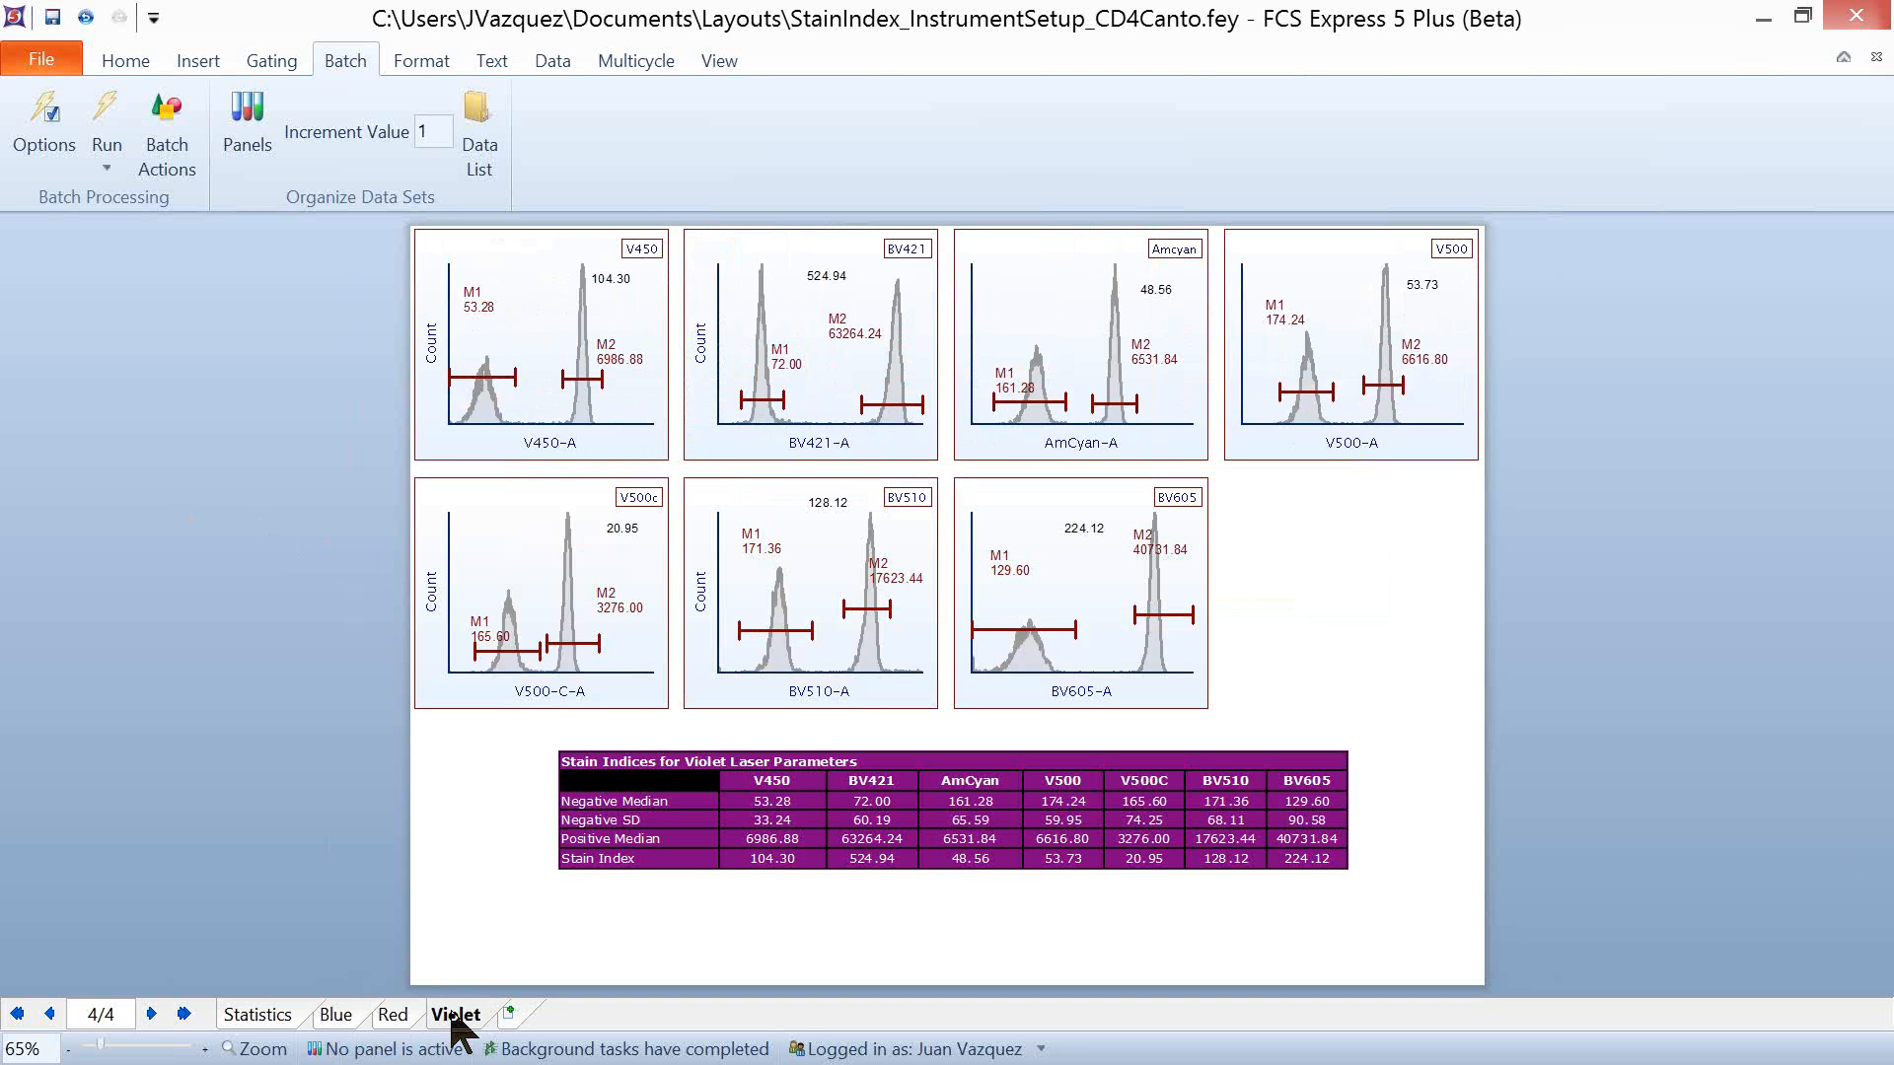
Step: Examine the Generic Stain Index custom token's formula and the data source of its first median statistic, cancelling the statistic editor
{"action": "left_click", "coordinate": [719, 61]}
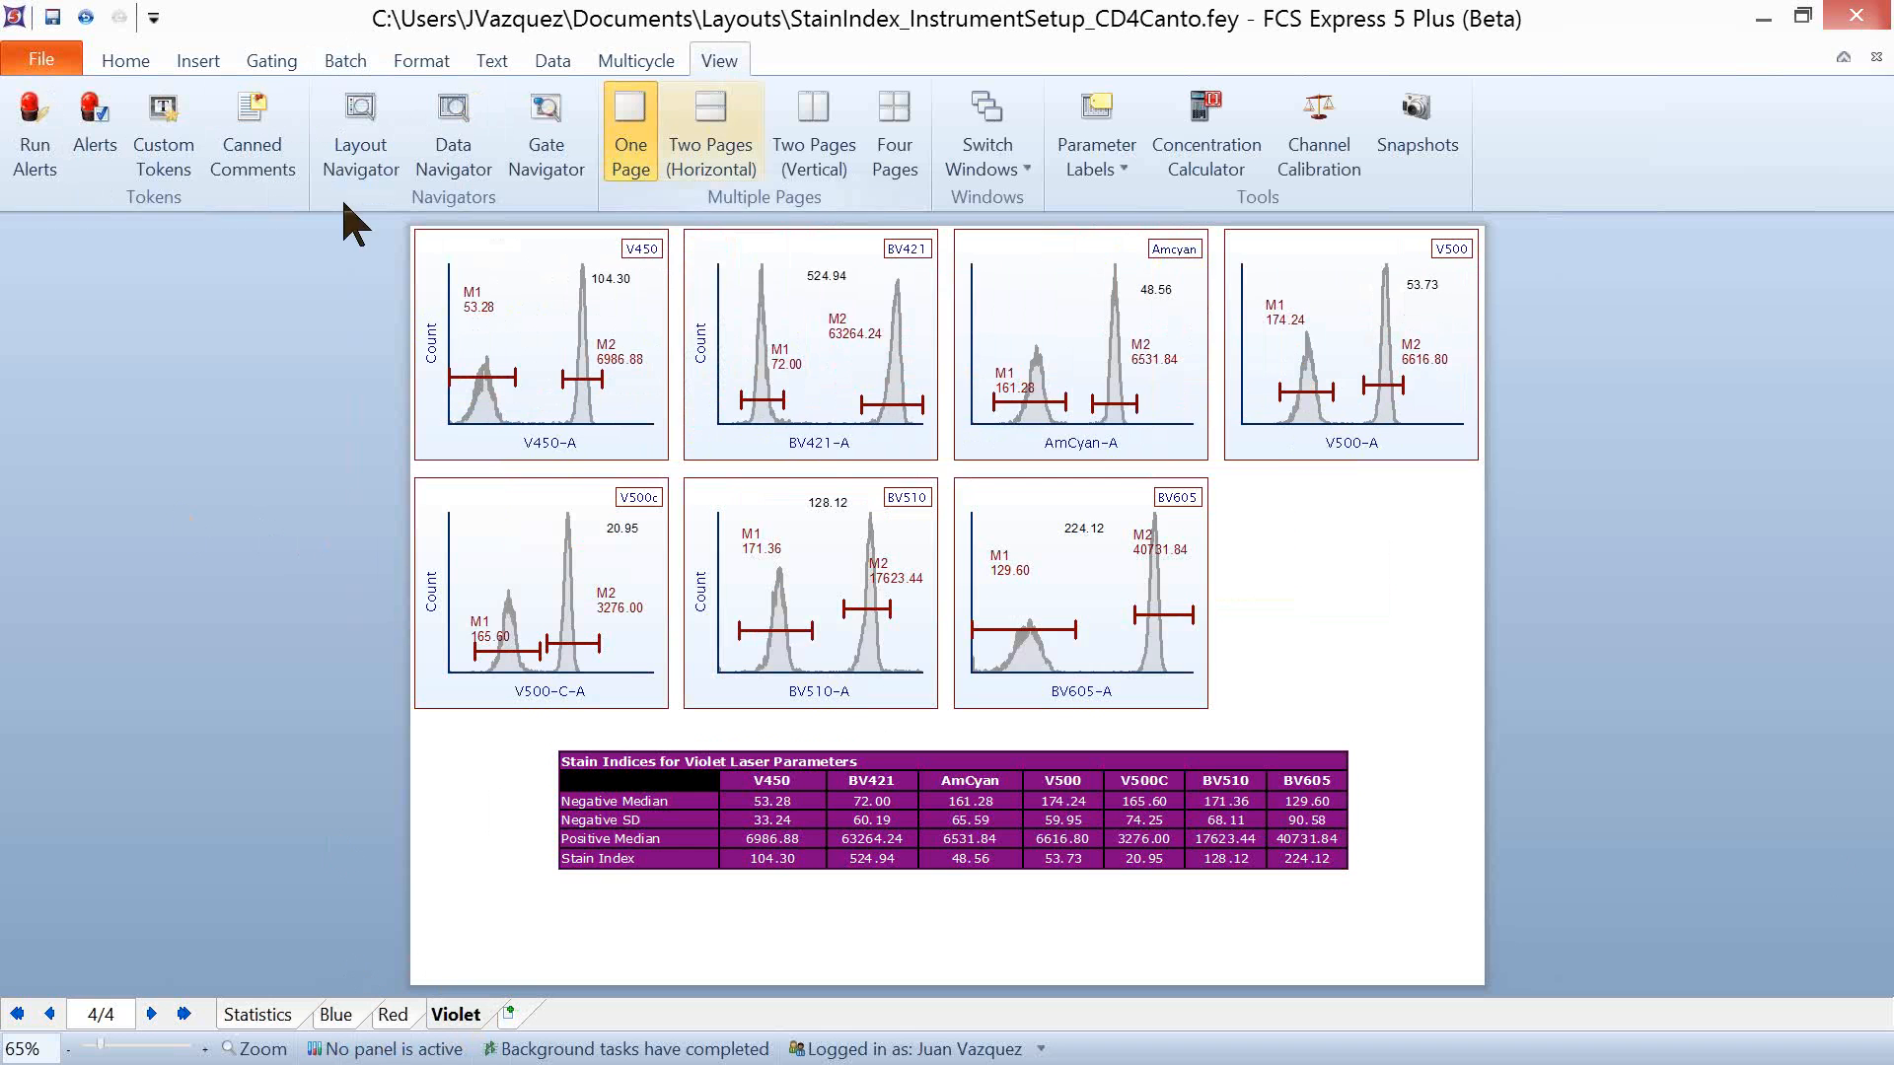
{"action": "left_click", "coordinate": [168, 148]}
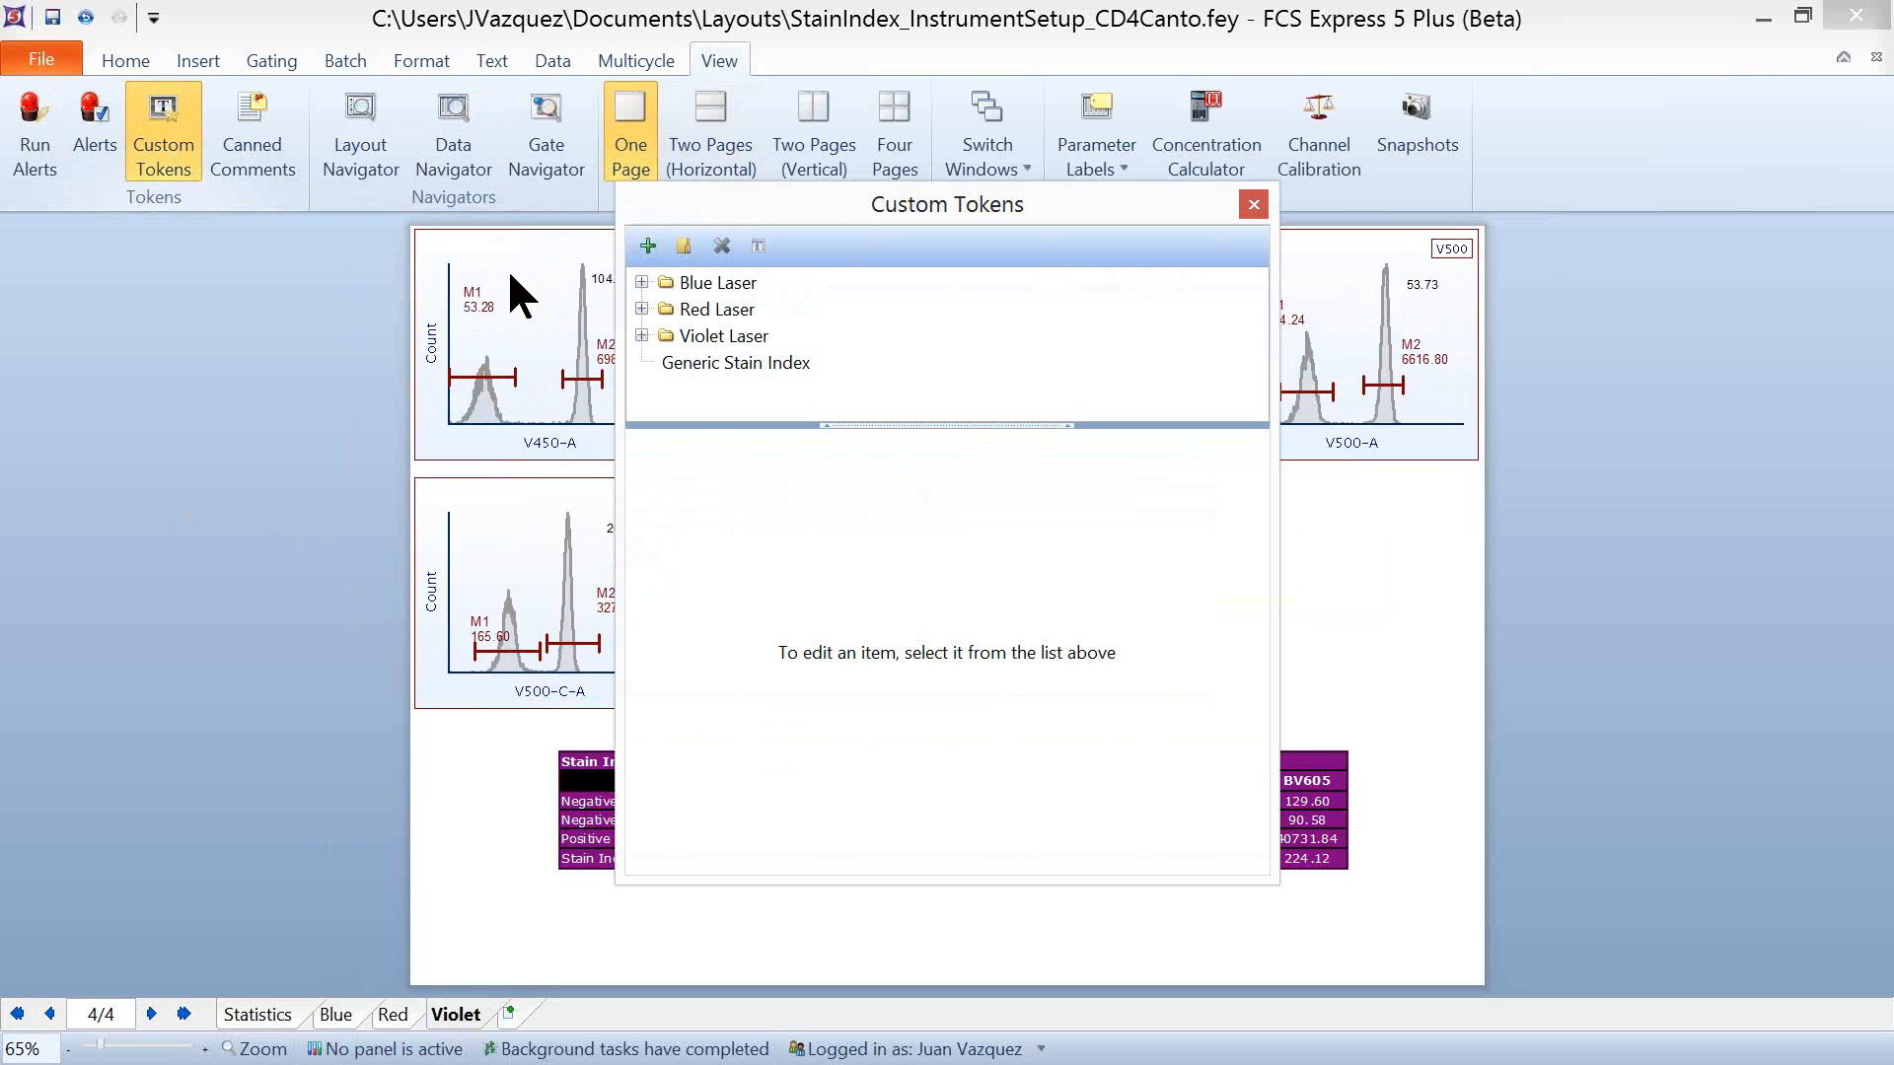
{"action": "left_click_drag", "start_coordinate": [888, 434], "coordinate": [947, 813]}
{"action": "left_click", "coordinate": [710, 365]}
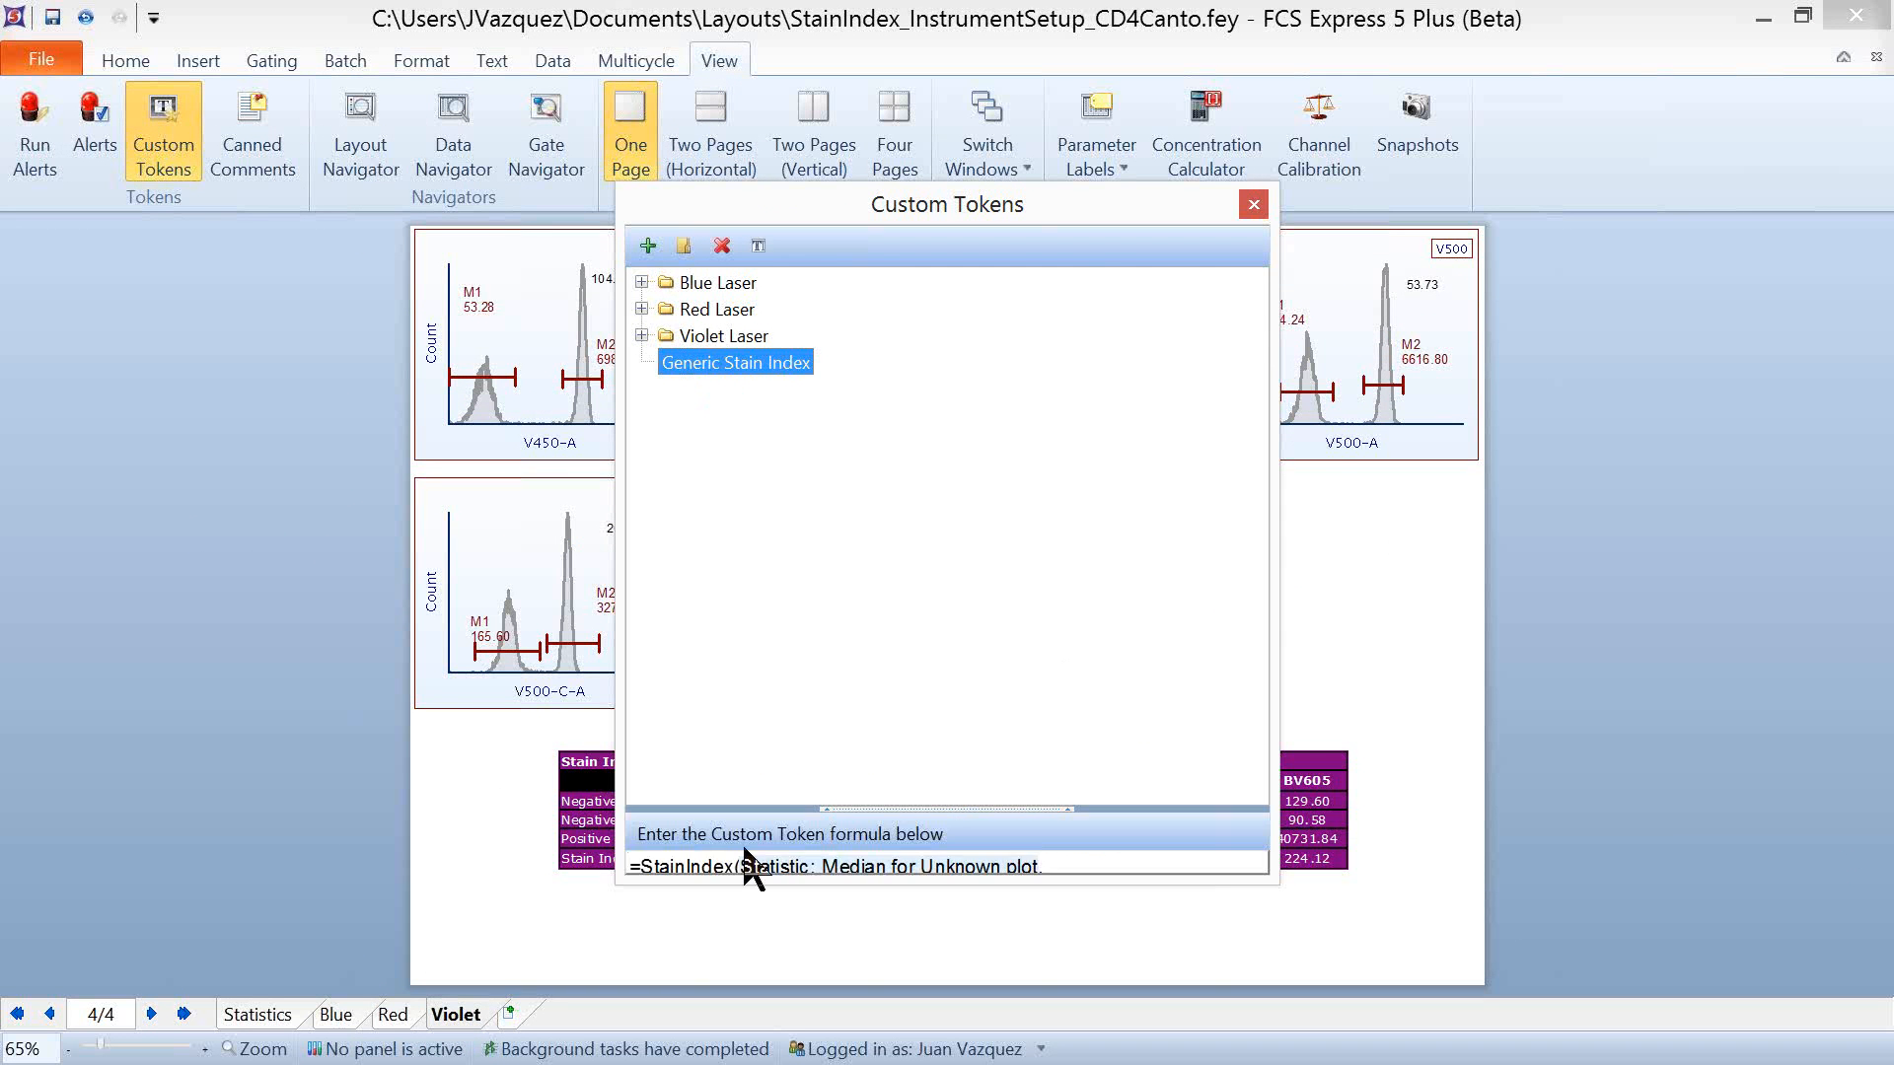
{"action": "left_click_drag", "start_coordinate": [976, 811], "coordinate": [957, 680]}
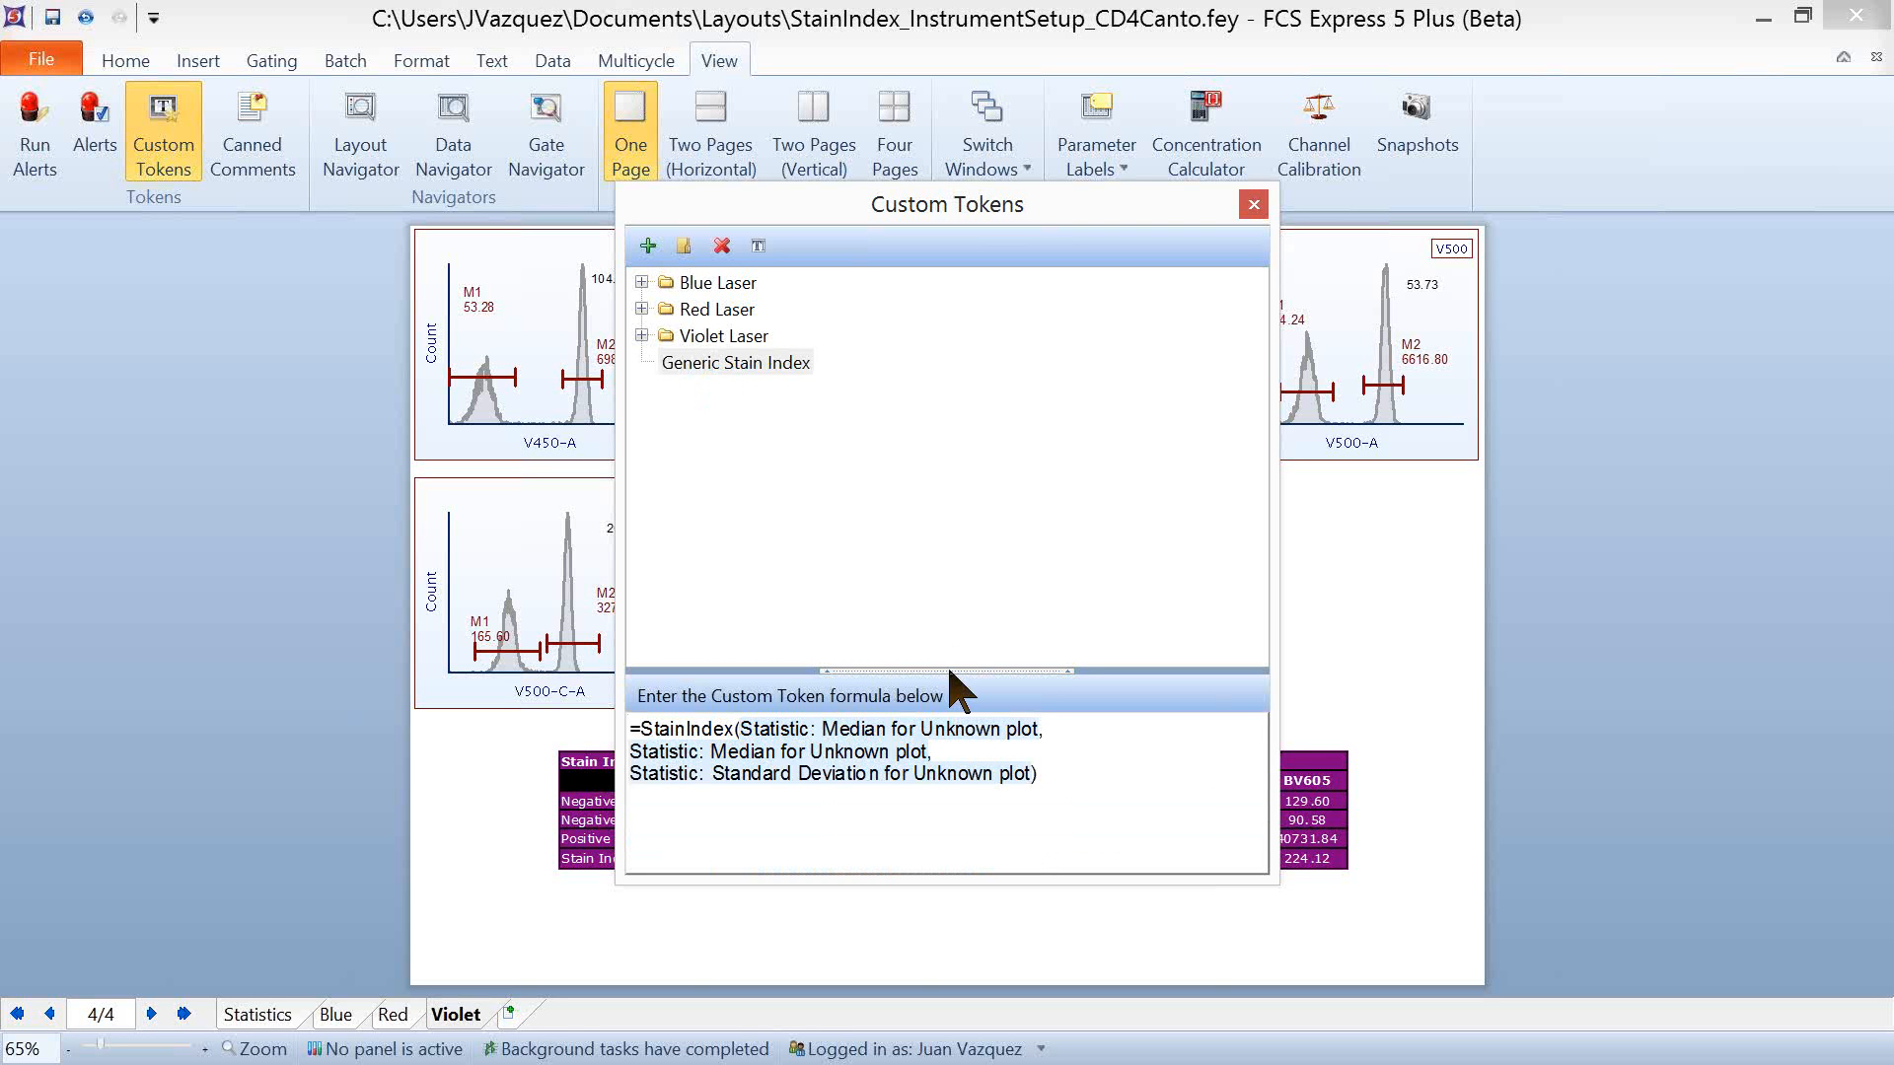
{"action": "left_click", "coordinate": [915, 731]}
{"action": "double_click", "coordinate": [916, 732]}
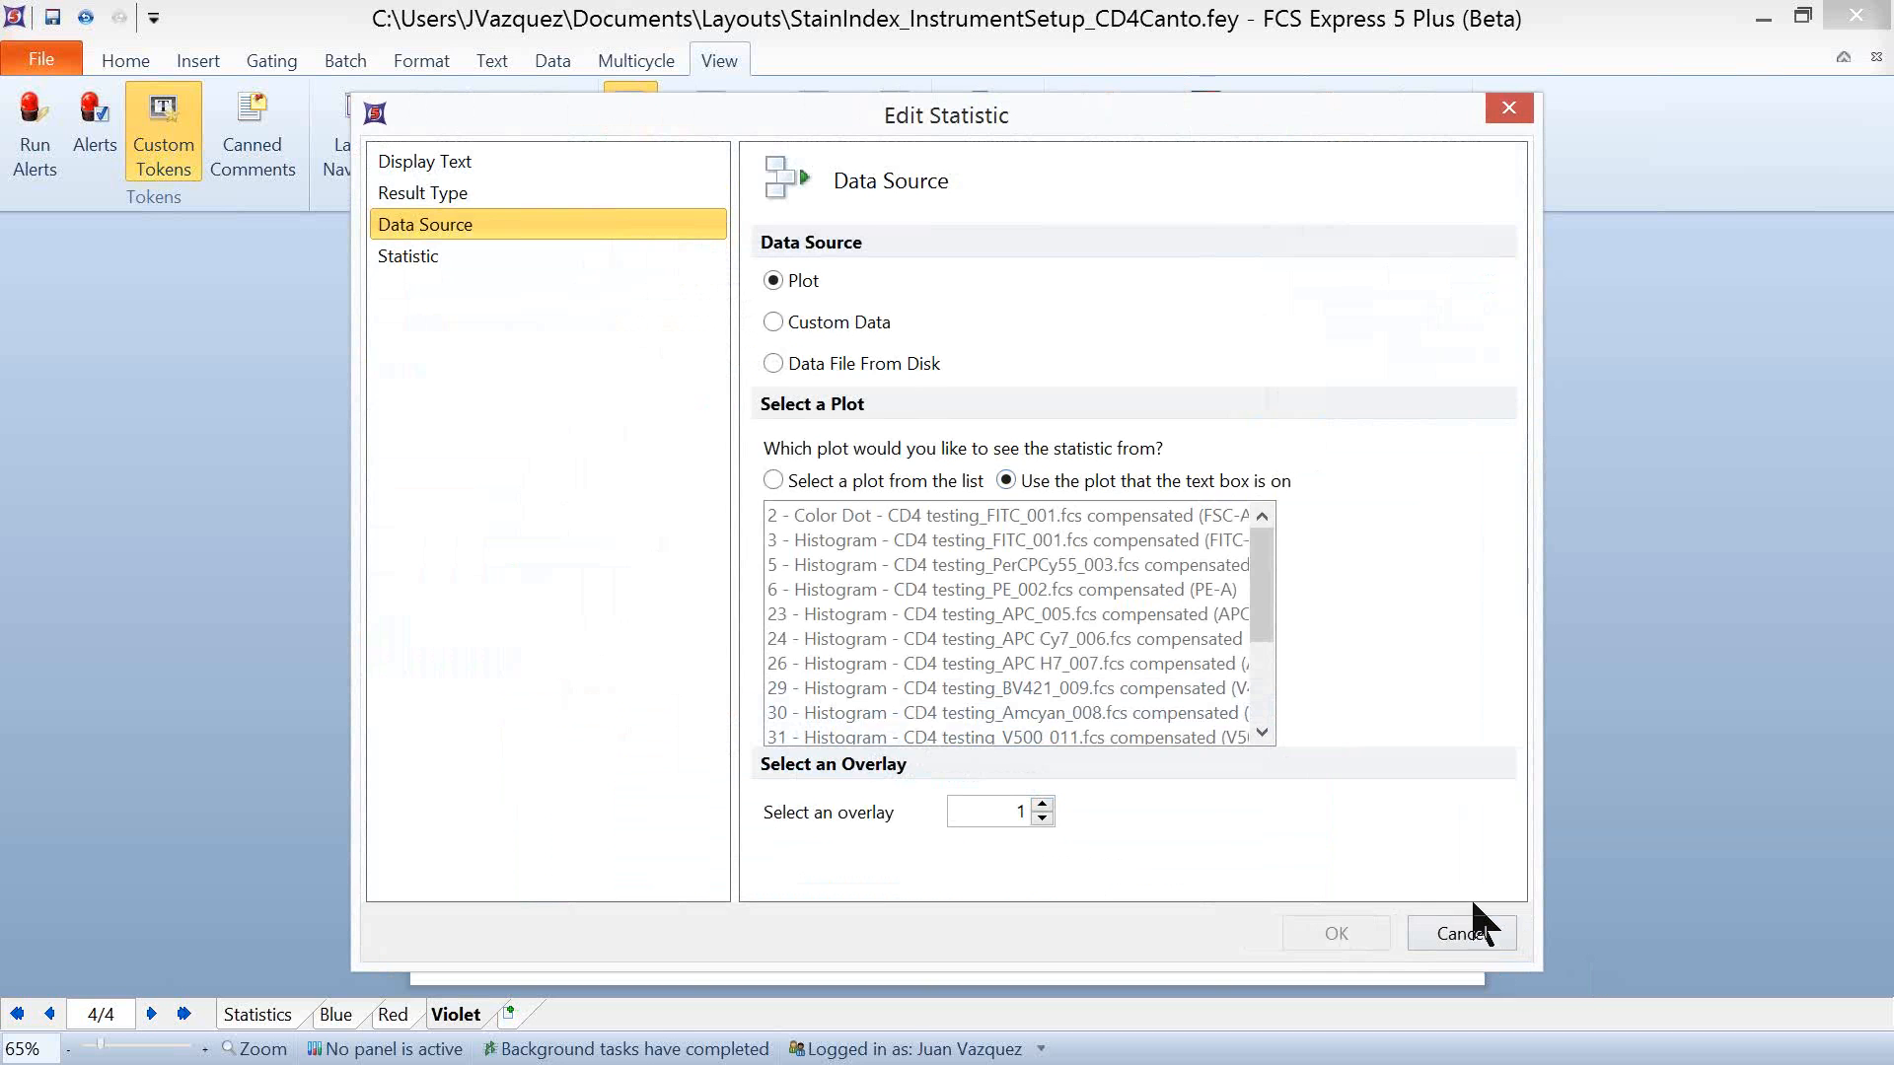
{"action": "left_click", "coordinate": [1476, 935]}
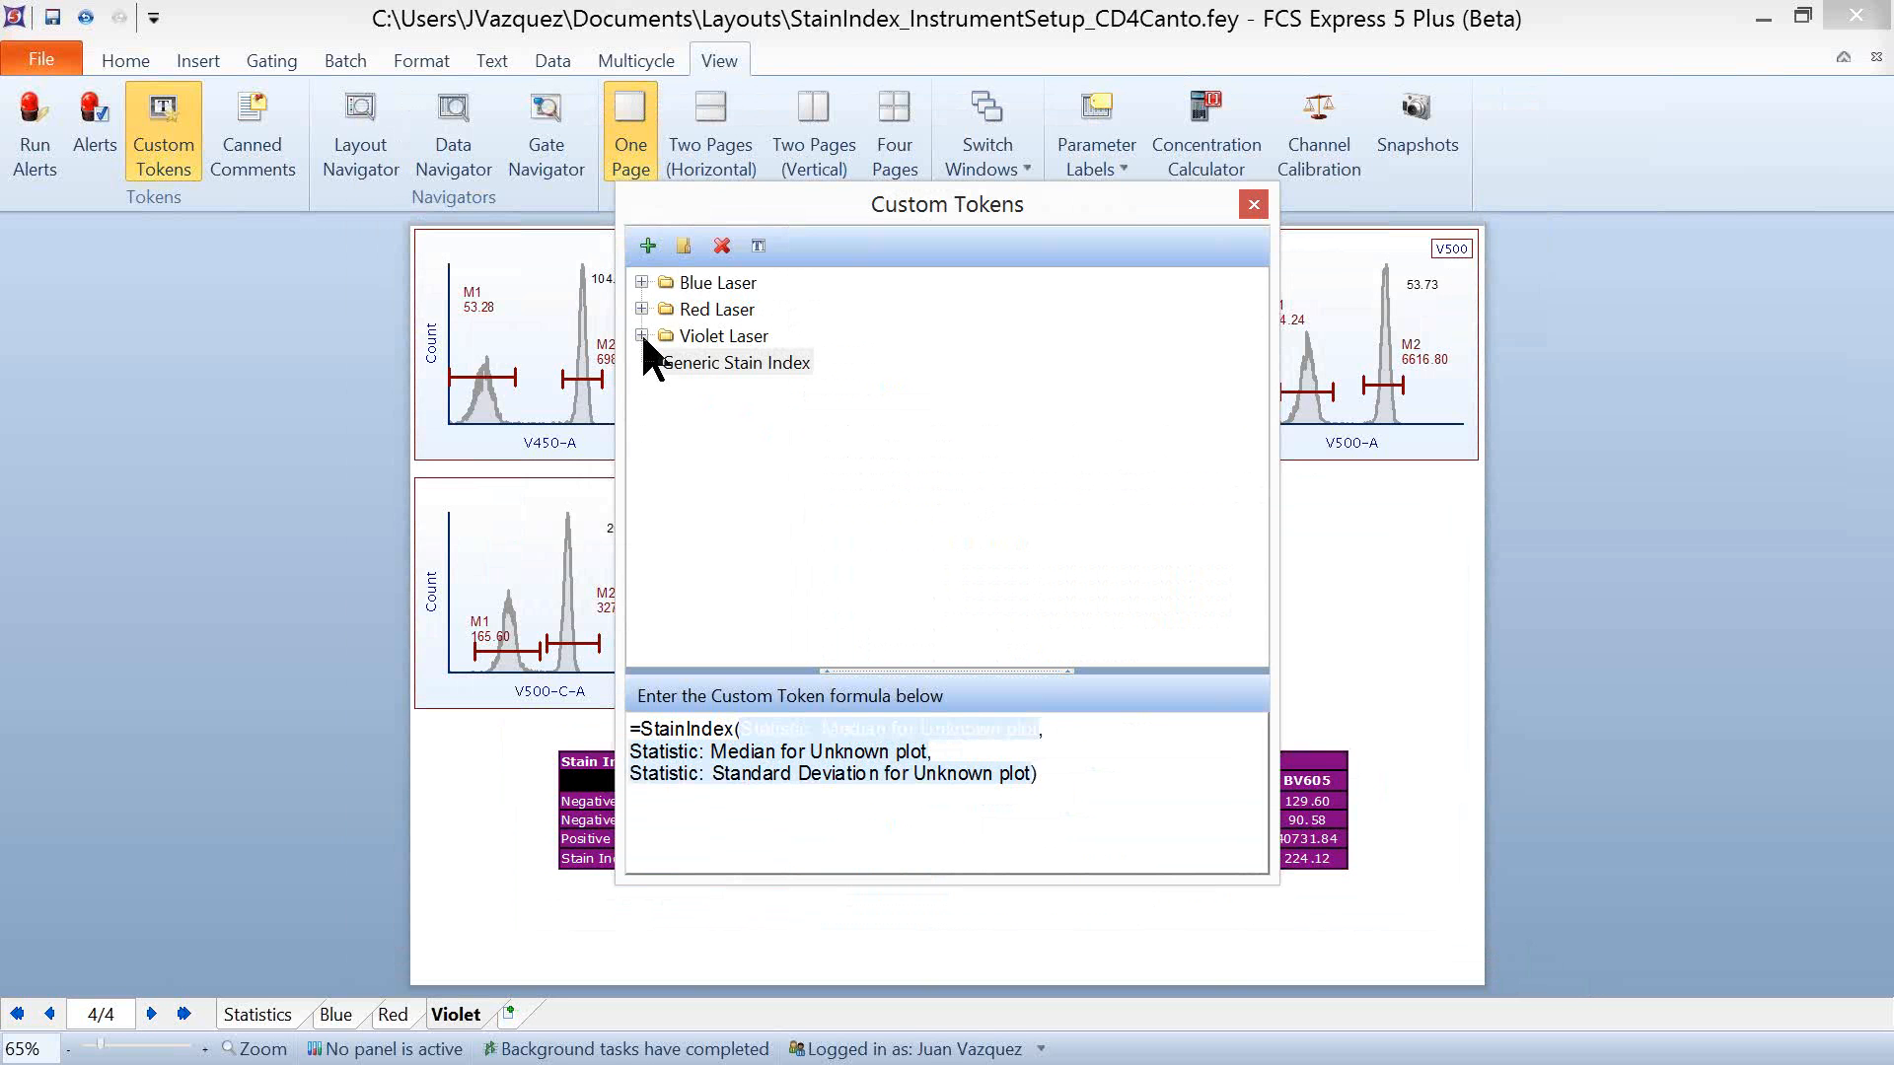
Step: Examine the Violet Laser token BV605 SI and the StainIndex entry among the statistics functions, then close the Custom Tokens window
{"action": "left_click", "coordinate": [641, 337]}
{"action": "left_click", "coordinate": [736, 524]}
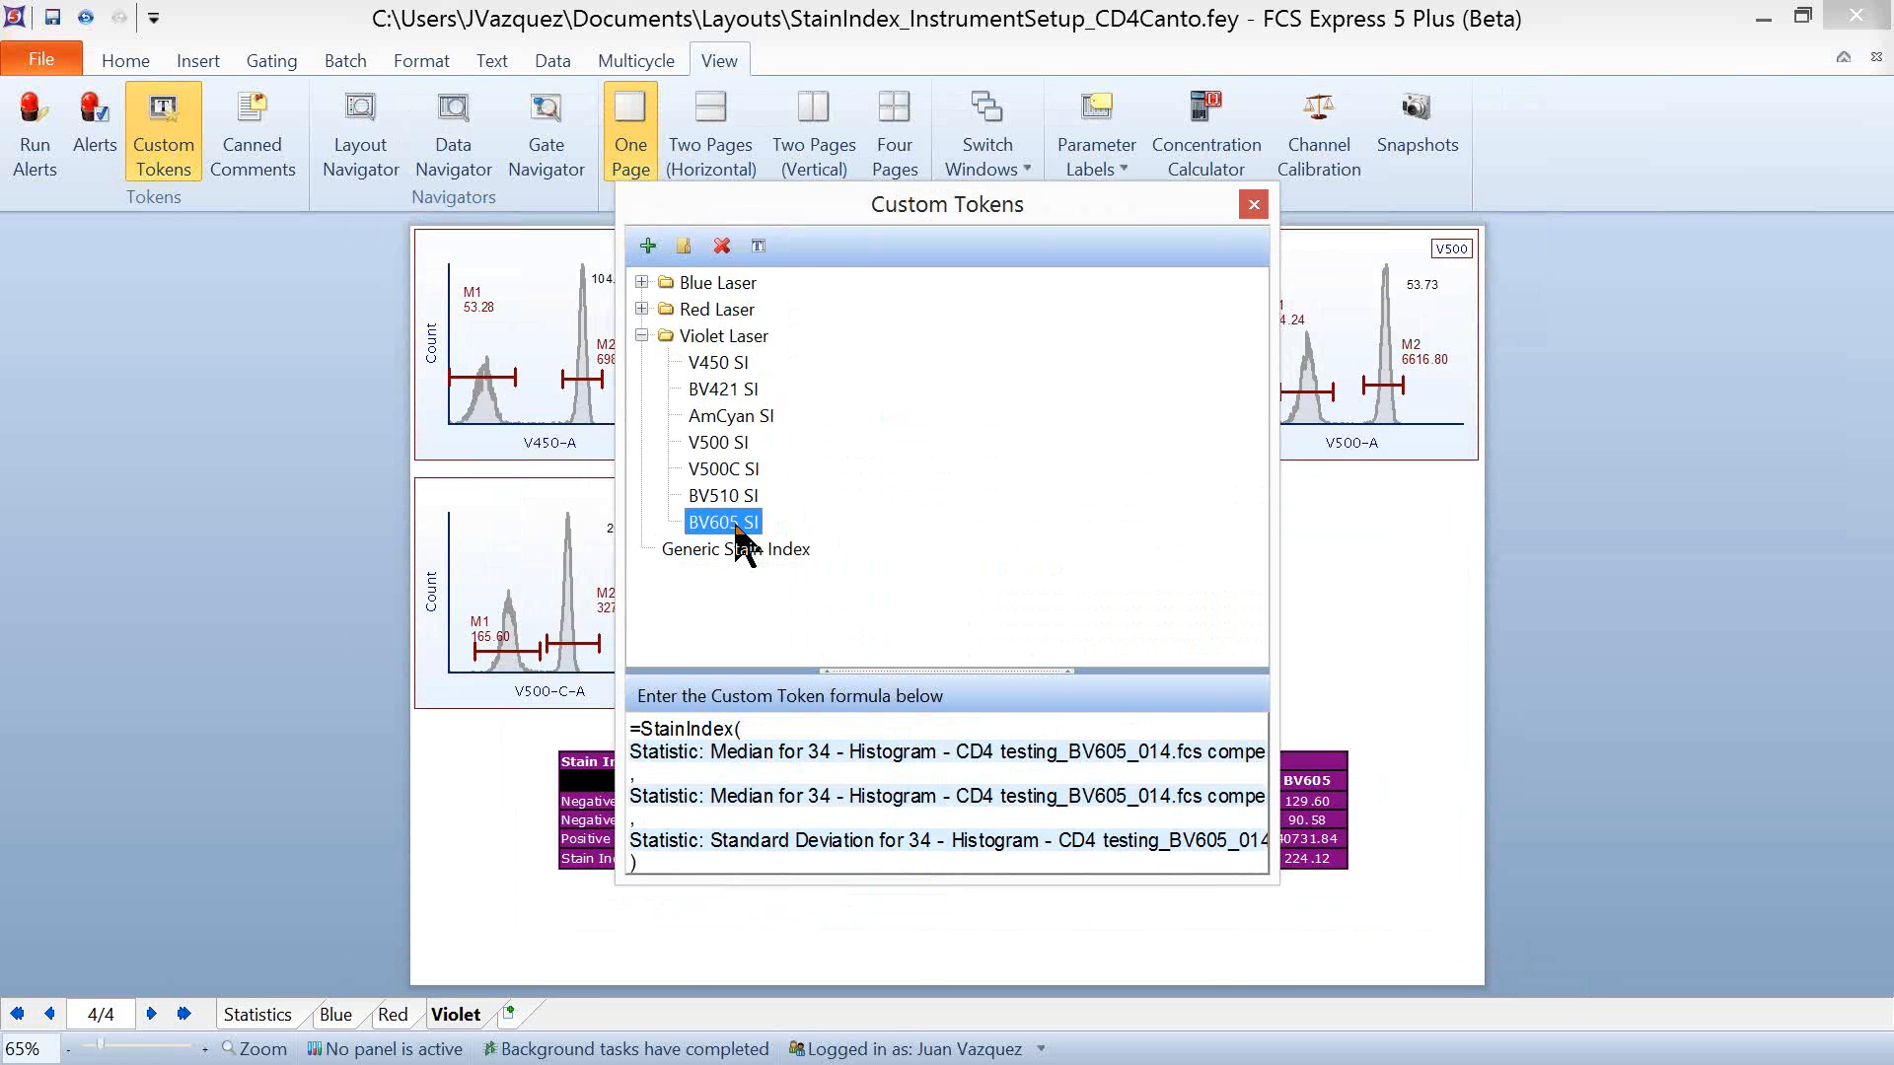
{"action": "right_click", "coordinate": [767, 769]}
{"action": "mouse_move", "coordinate": [991, 820]}
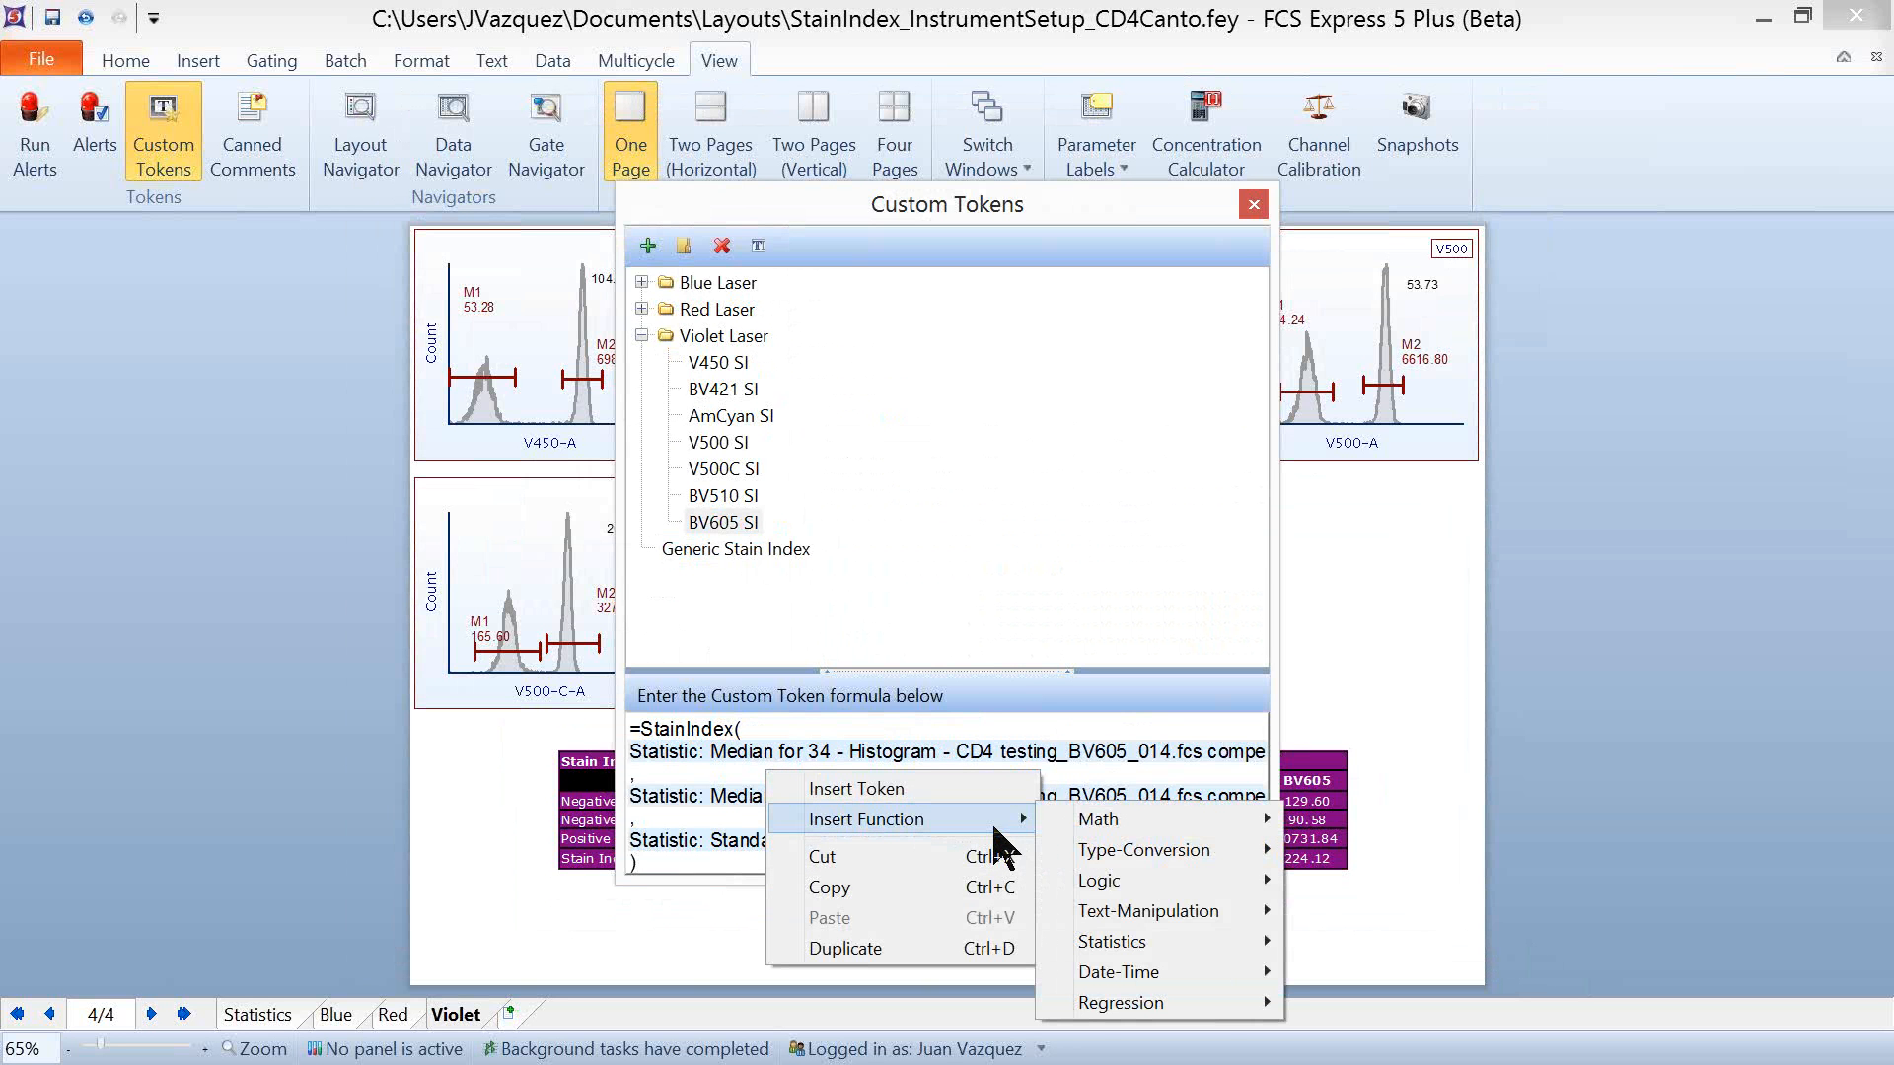
{"action": "mouse_move", "coordinate": [1181, 934]}
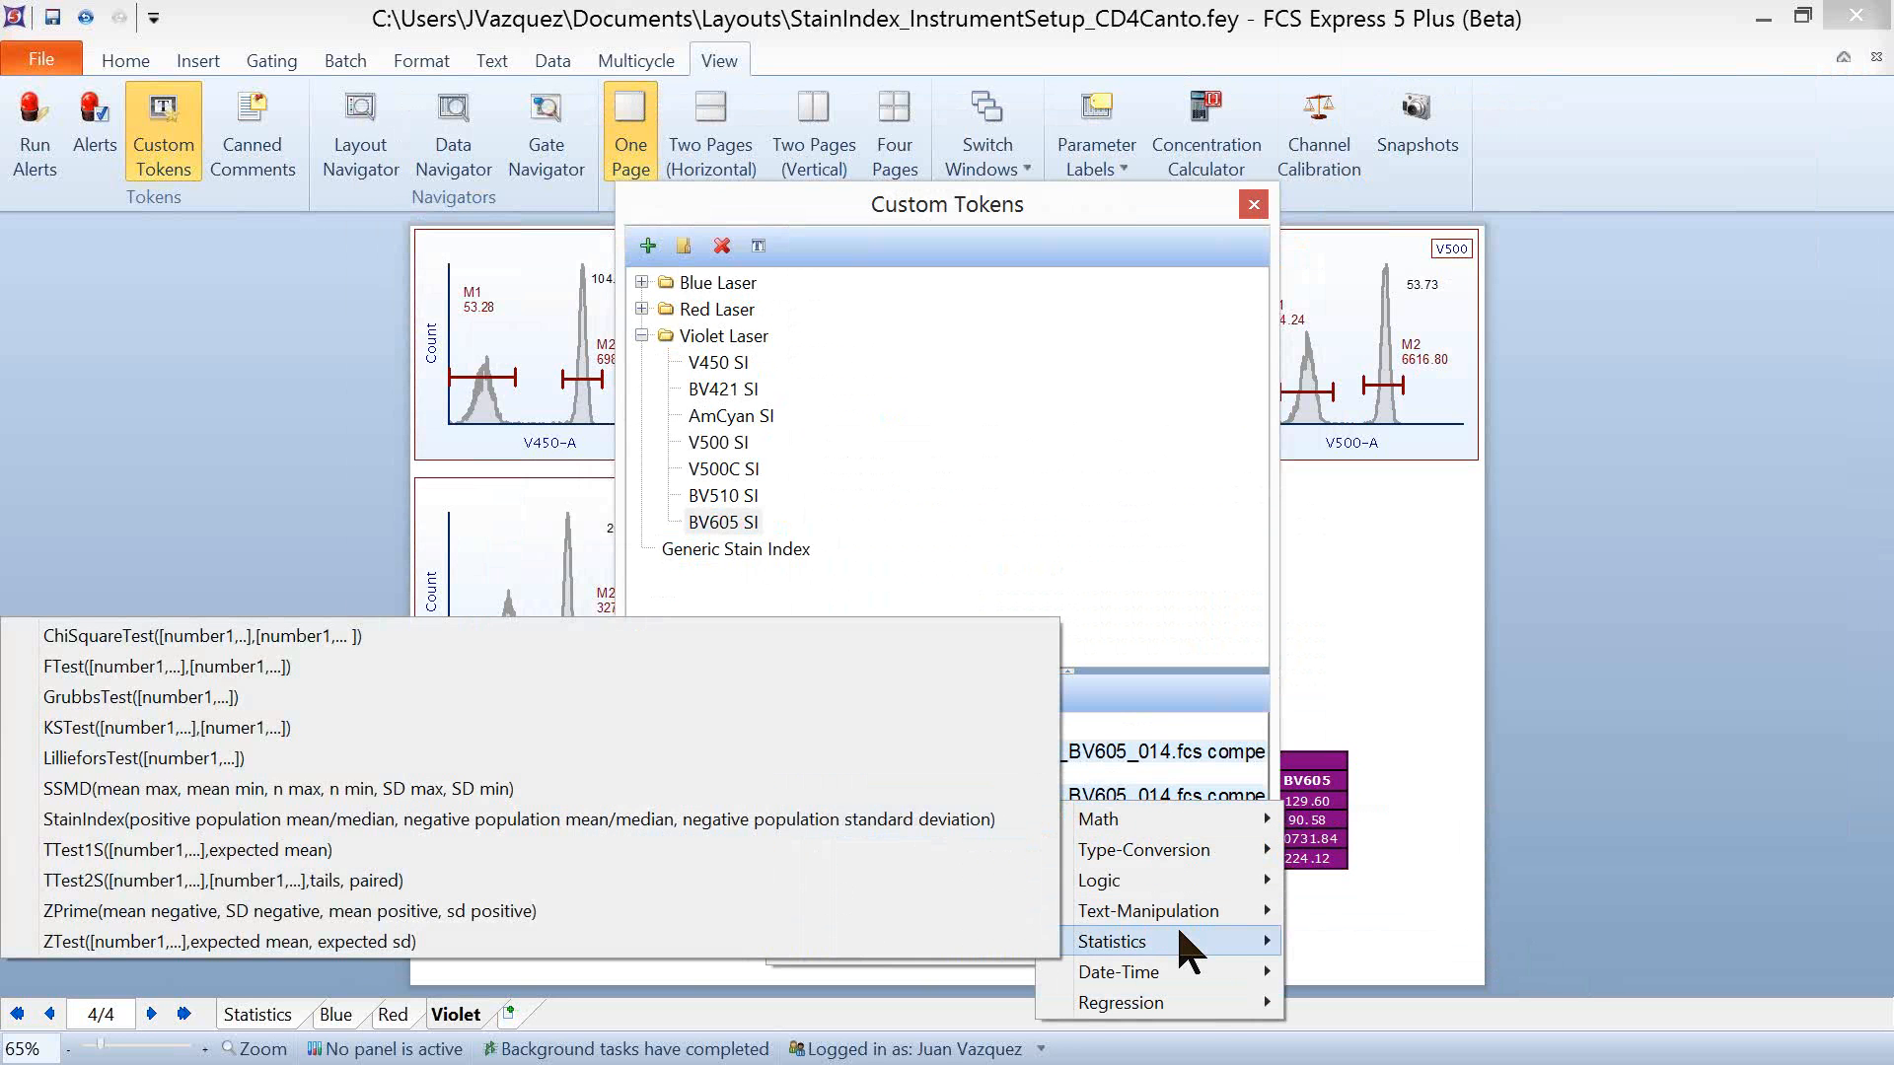
{"action": "left_click", "coordinate": [232, 820]}
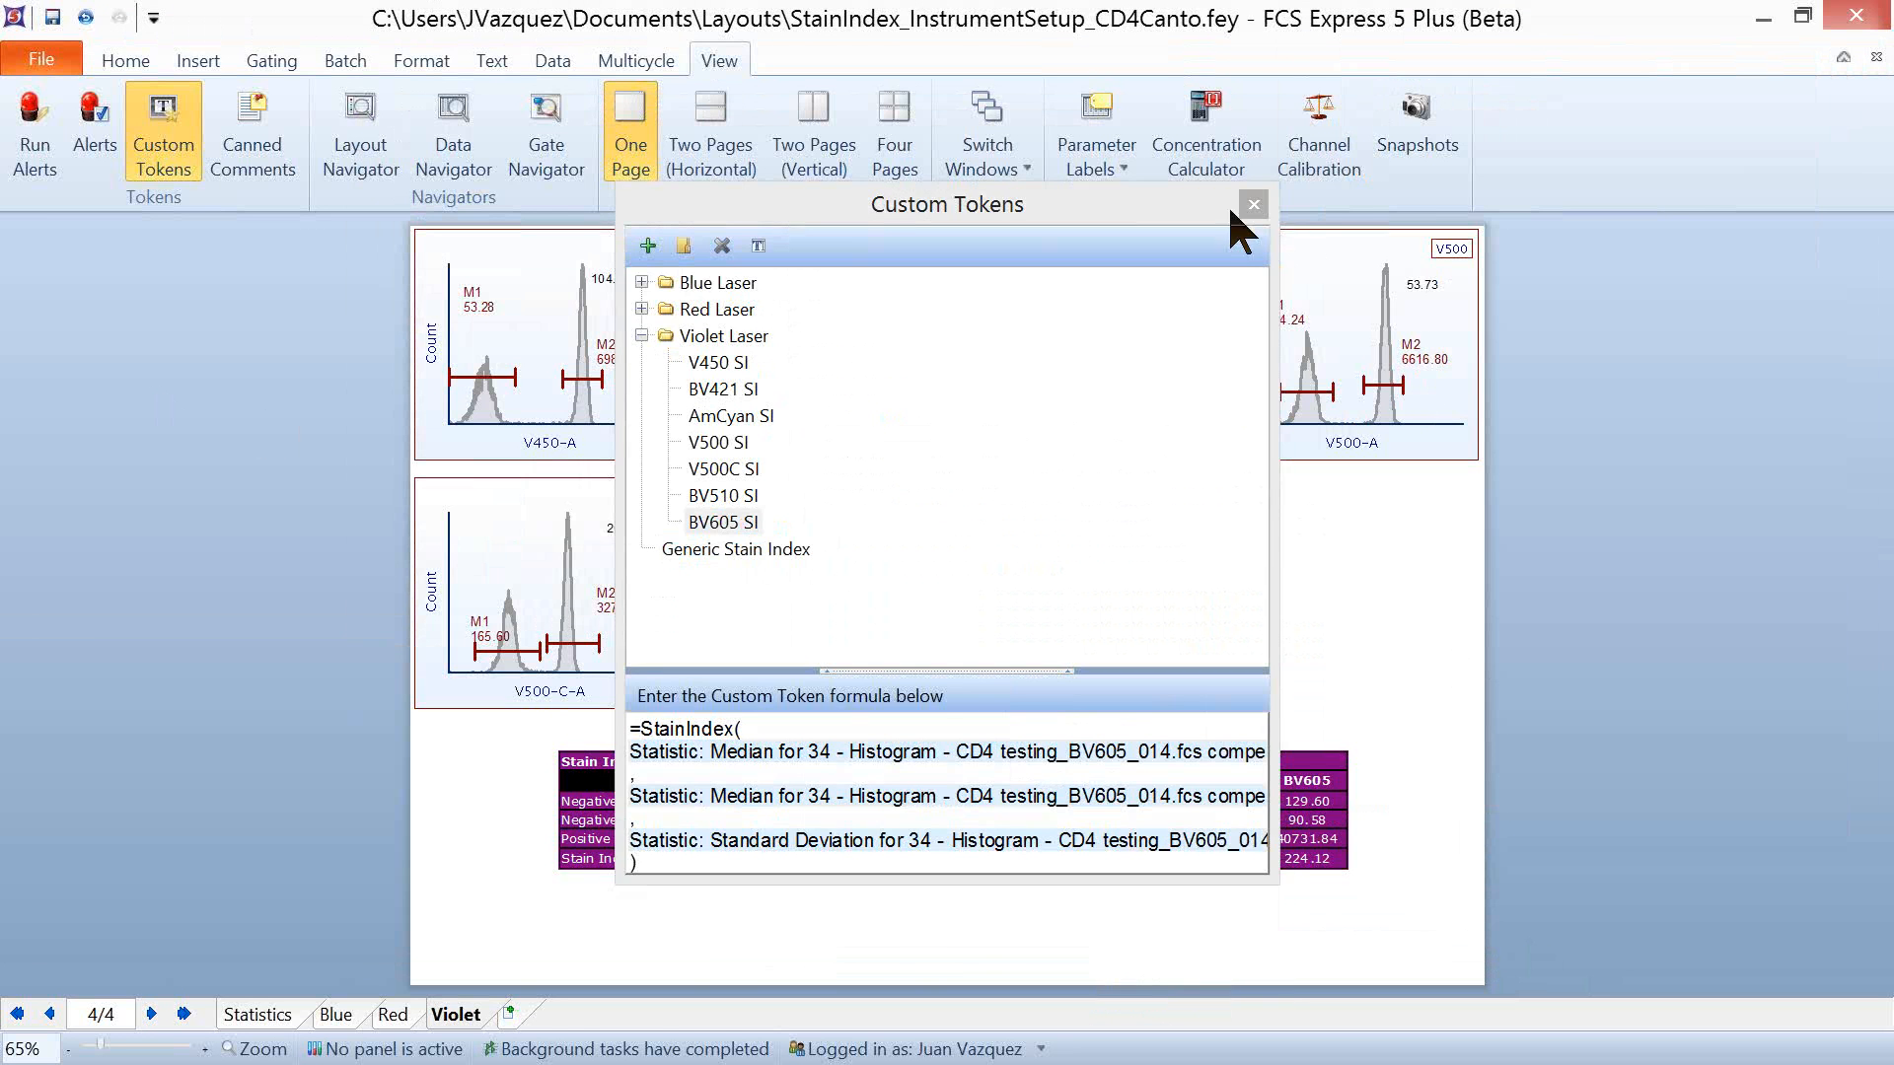
{"action": "left_click", "coordinate": [1253, 208]}
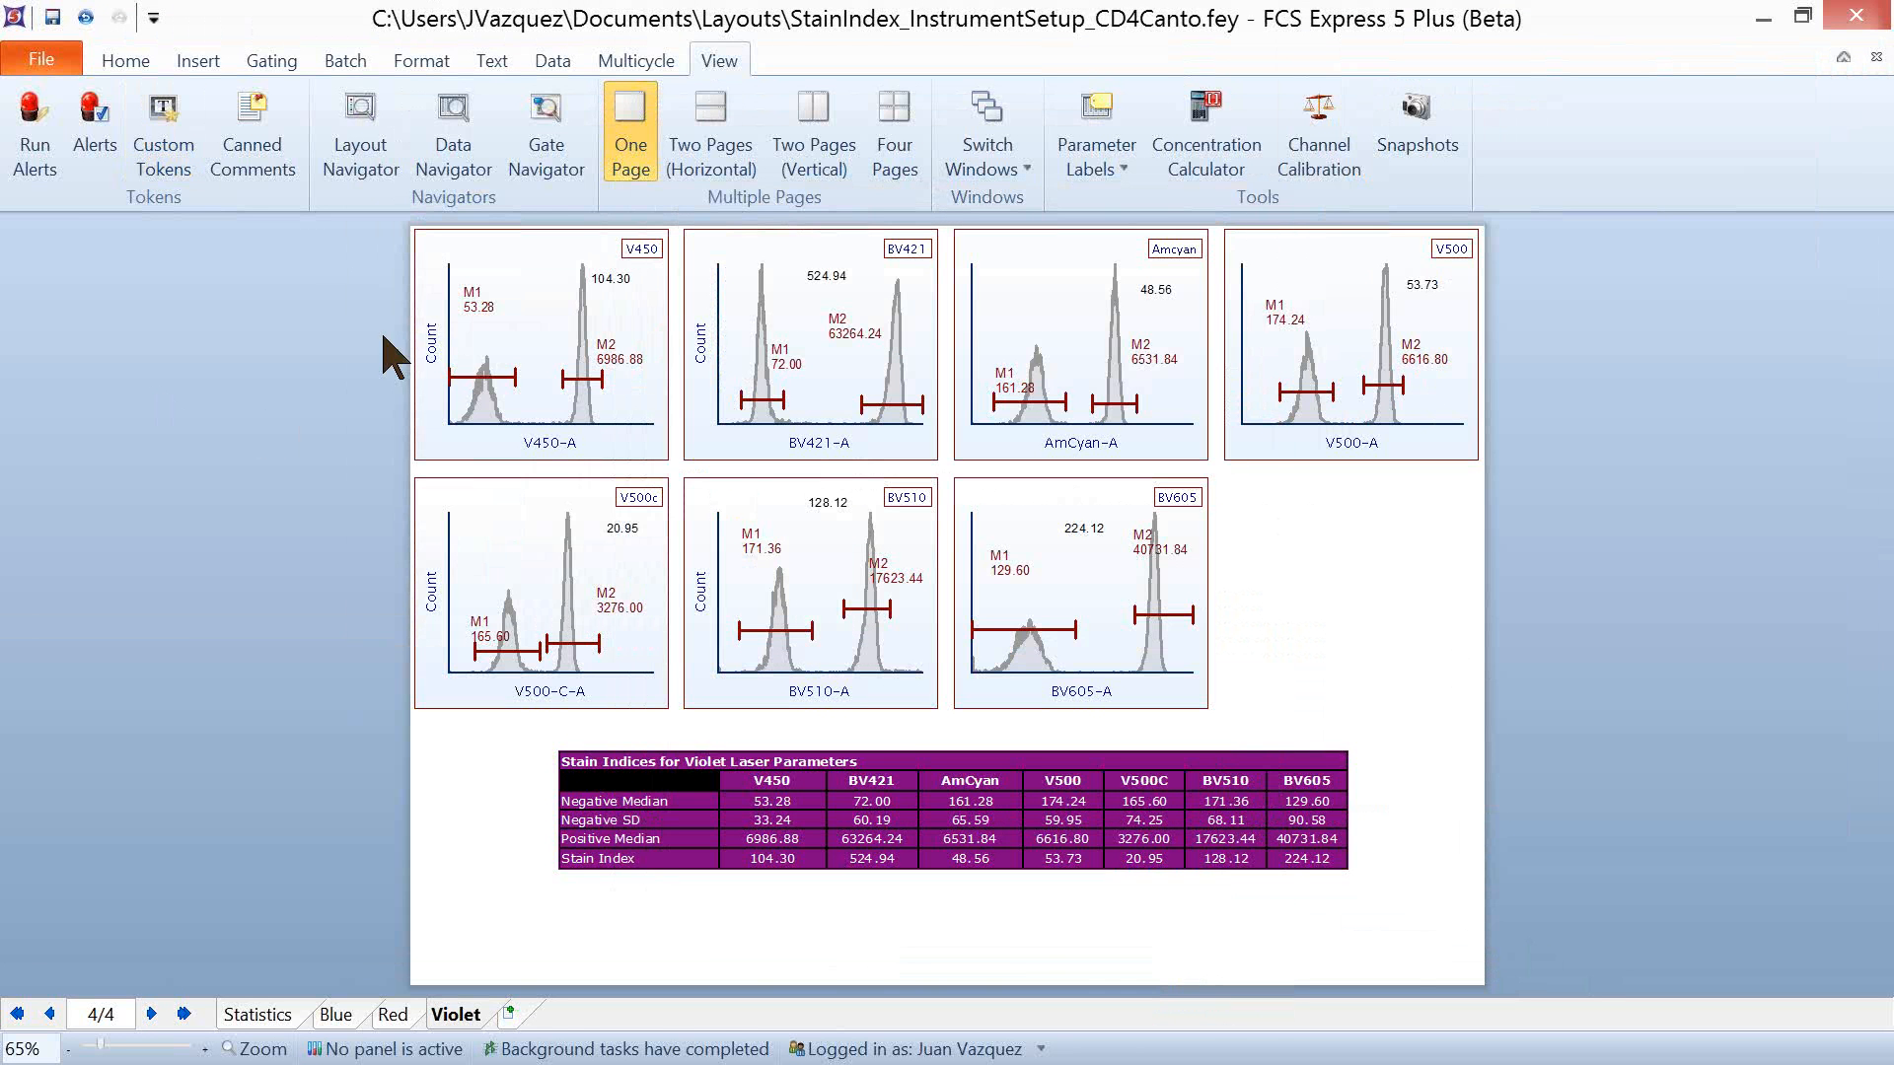
Step: Review the custom tokens in the Canto layout's Excel (Column Mode) batch action and close the Batch Actions window
{"action": "left_click", "coordinate": [347, 61]}
{"action": "left_click", "coordinate": [166, 138]}
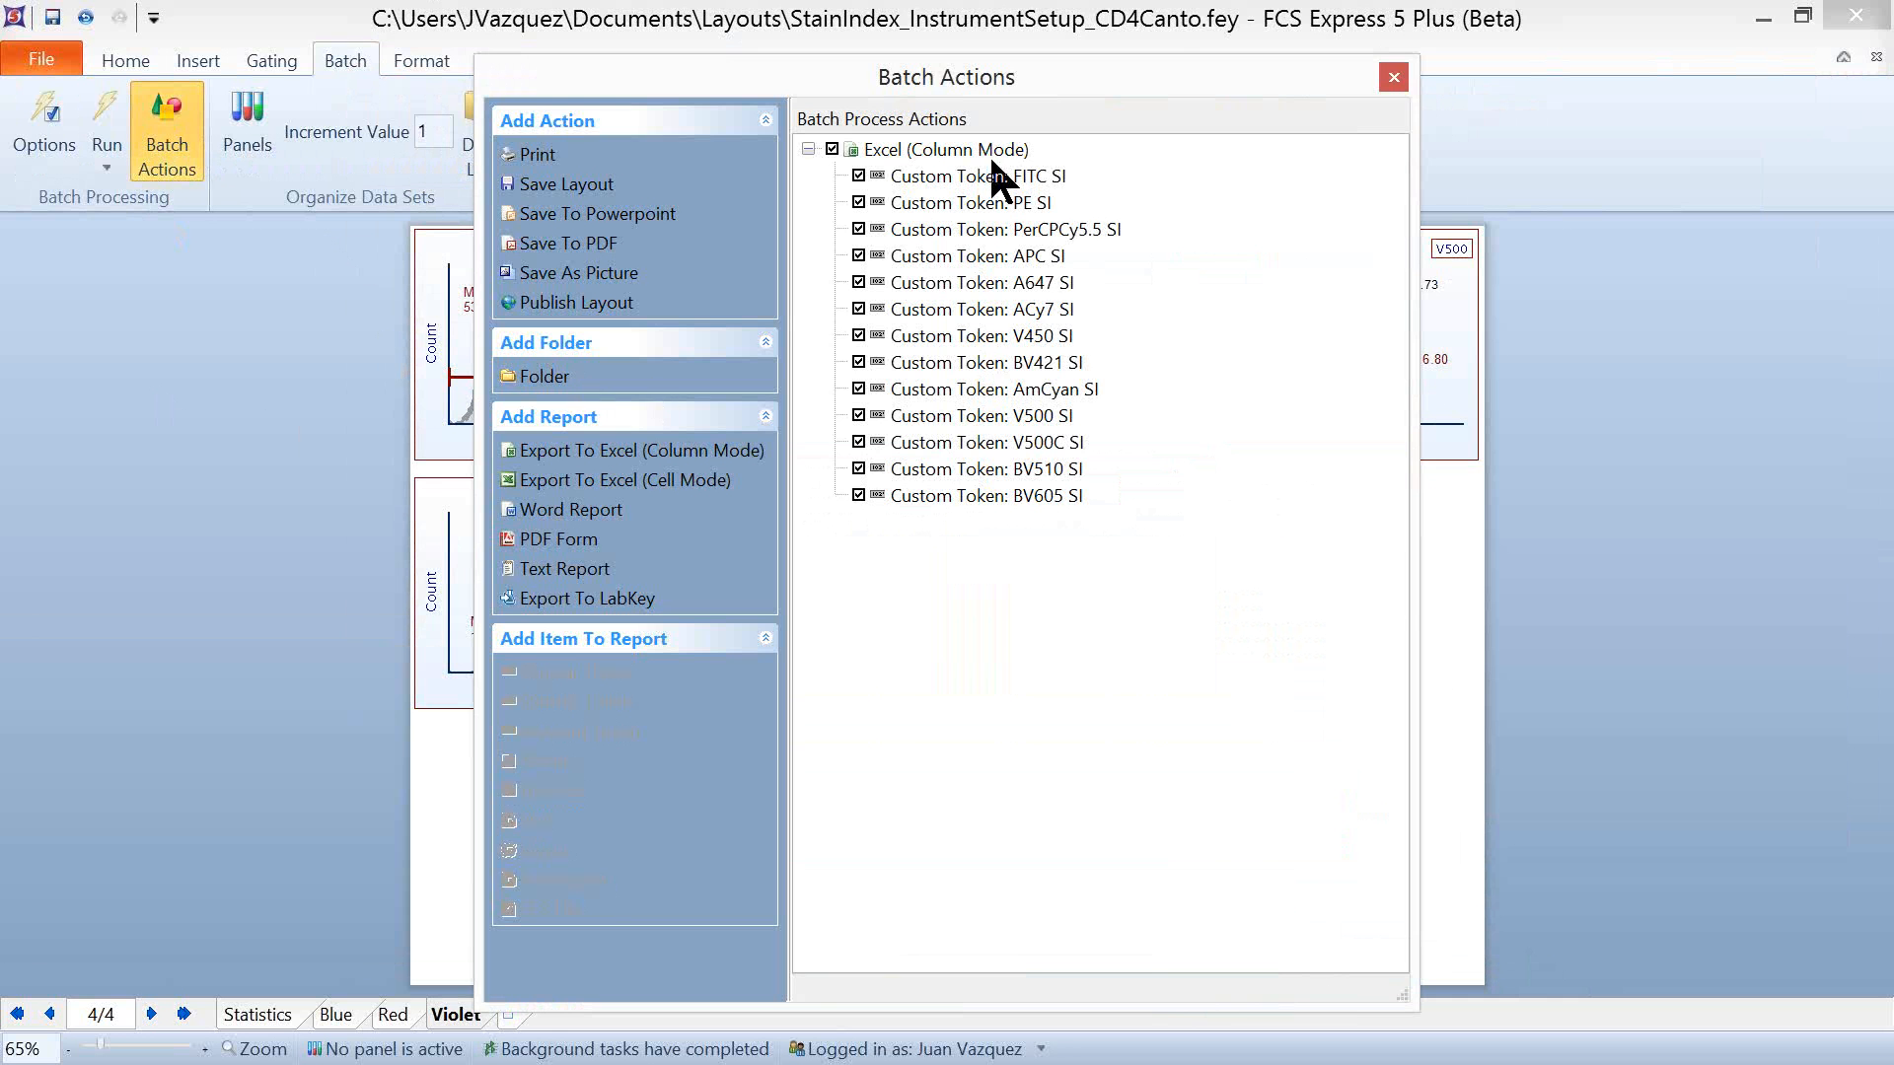
{"action": "left_click", "coordinate": [1389, 81]}
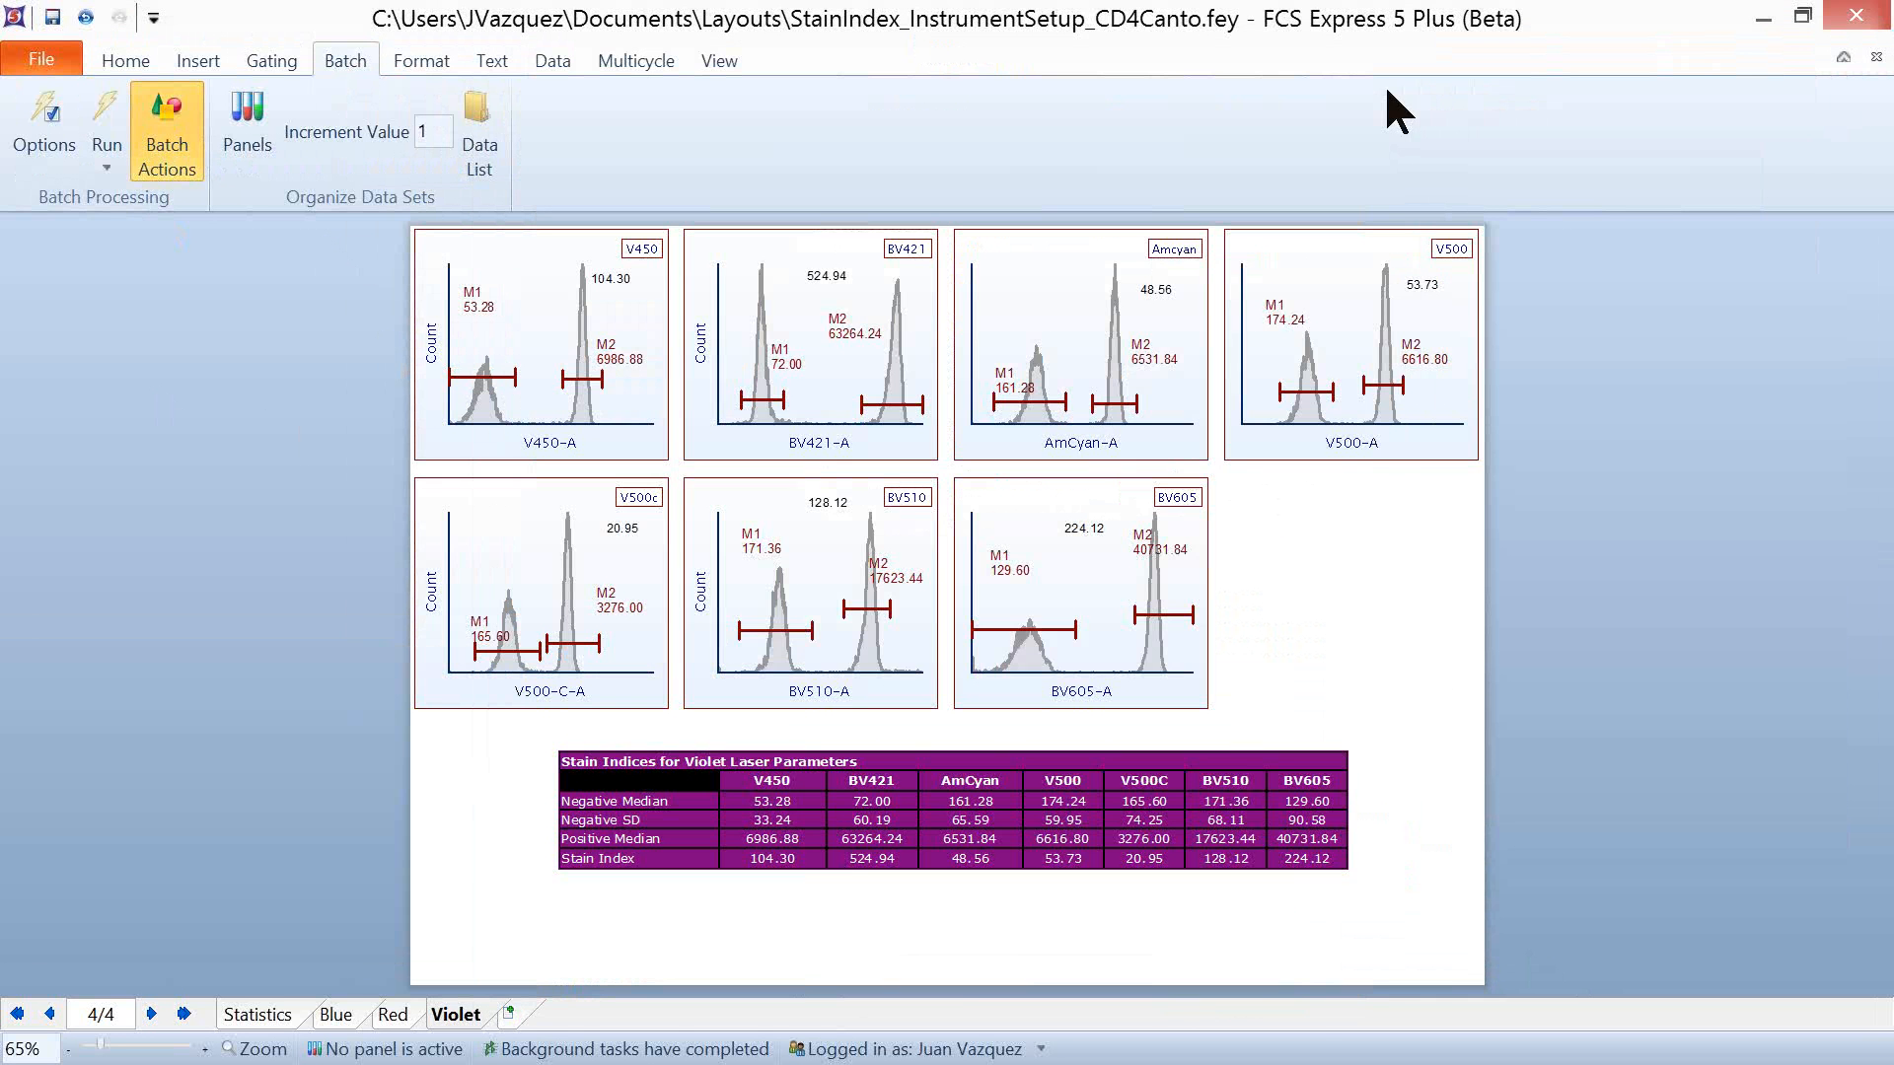
Step: Run the Canto layout's batch export, then enlarge the Canto SI stats workbook in Excel and fit the column widths to their contents
{"action": "left_click", "coordinate": [113, 106]}
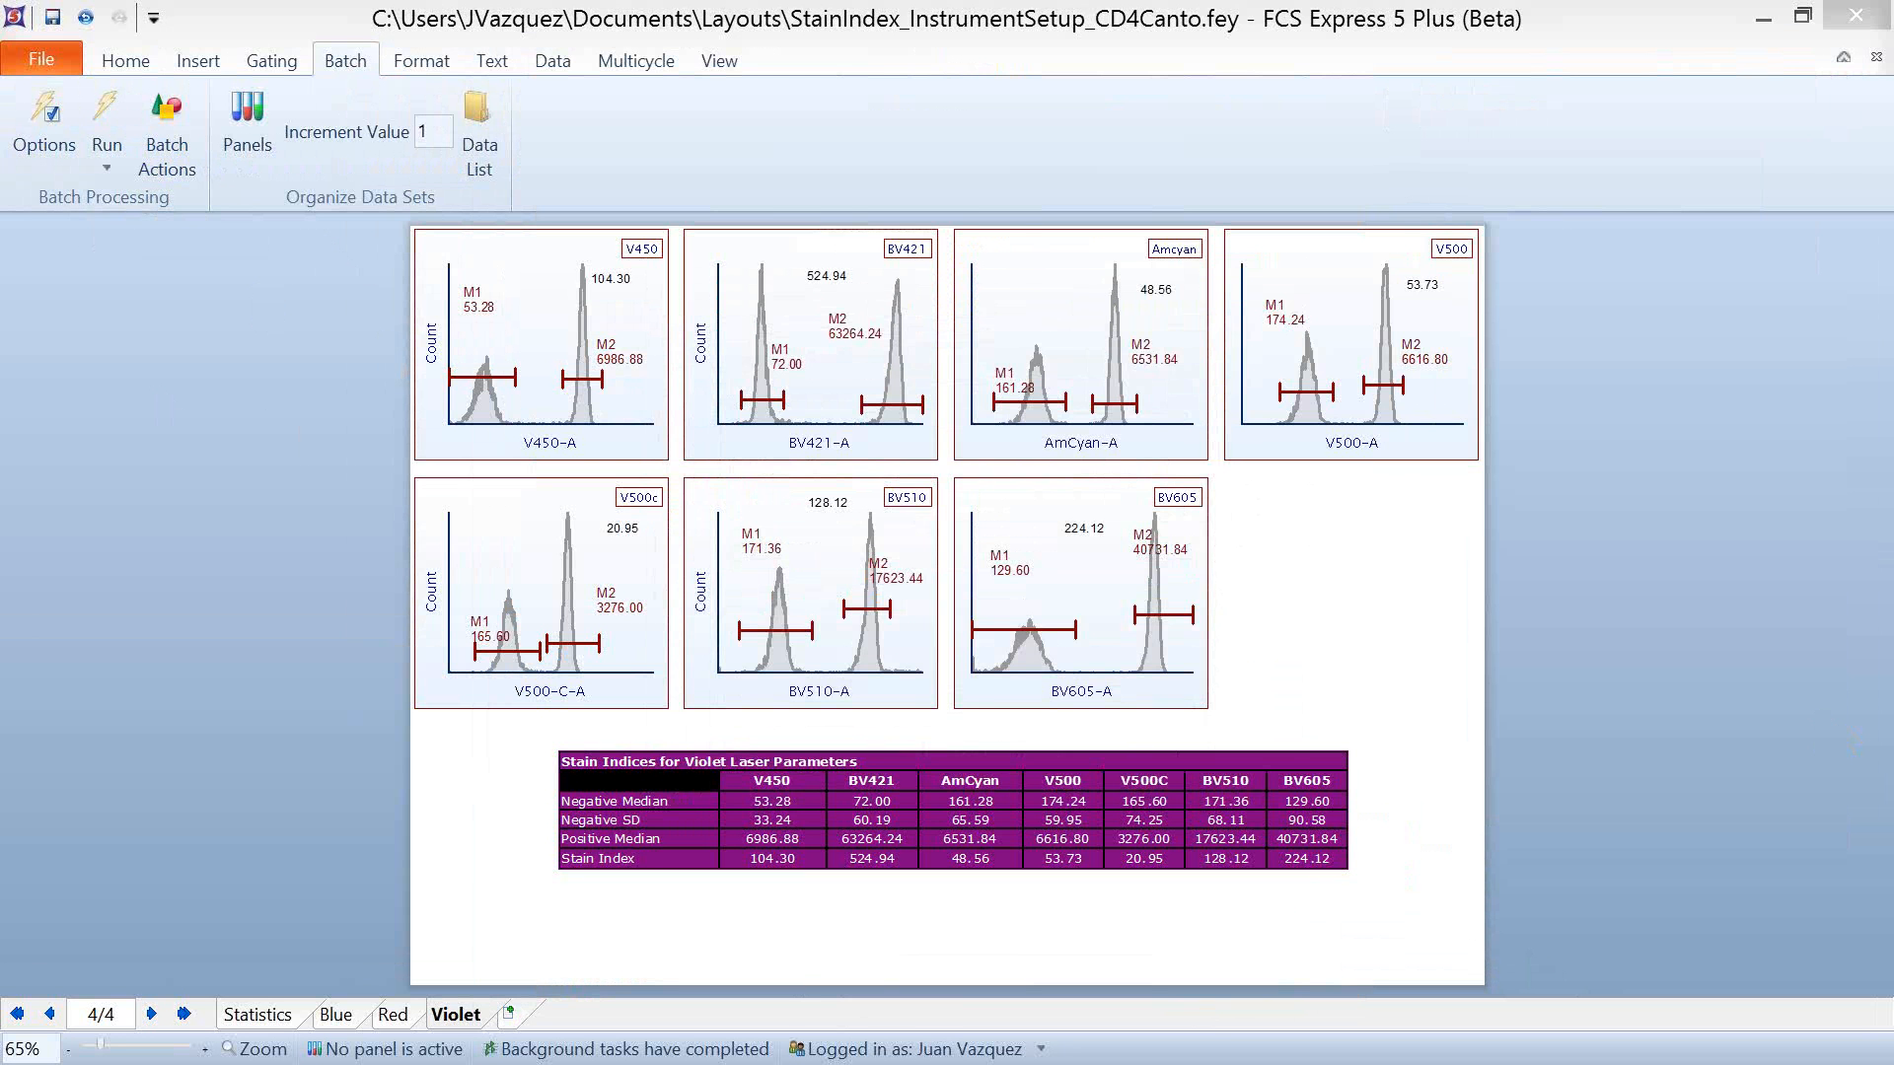
{"action": "left_click_drag", "start_coordinate": [1208, 311], "coordinate": [495, 114]}
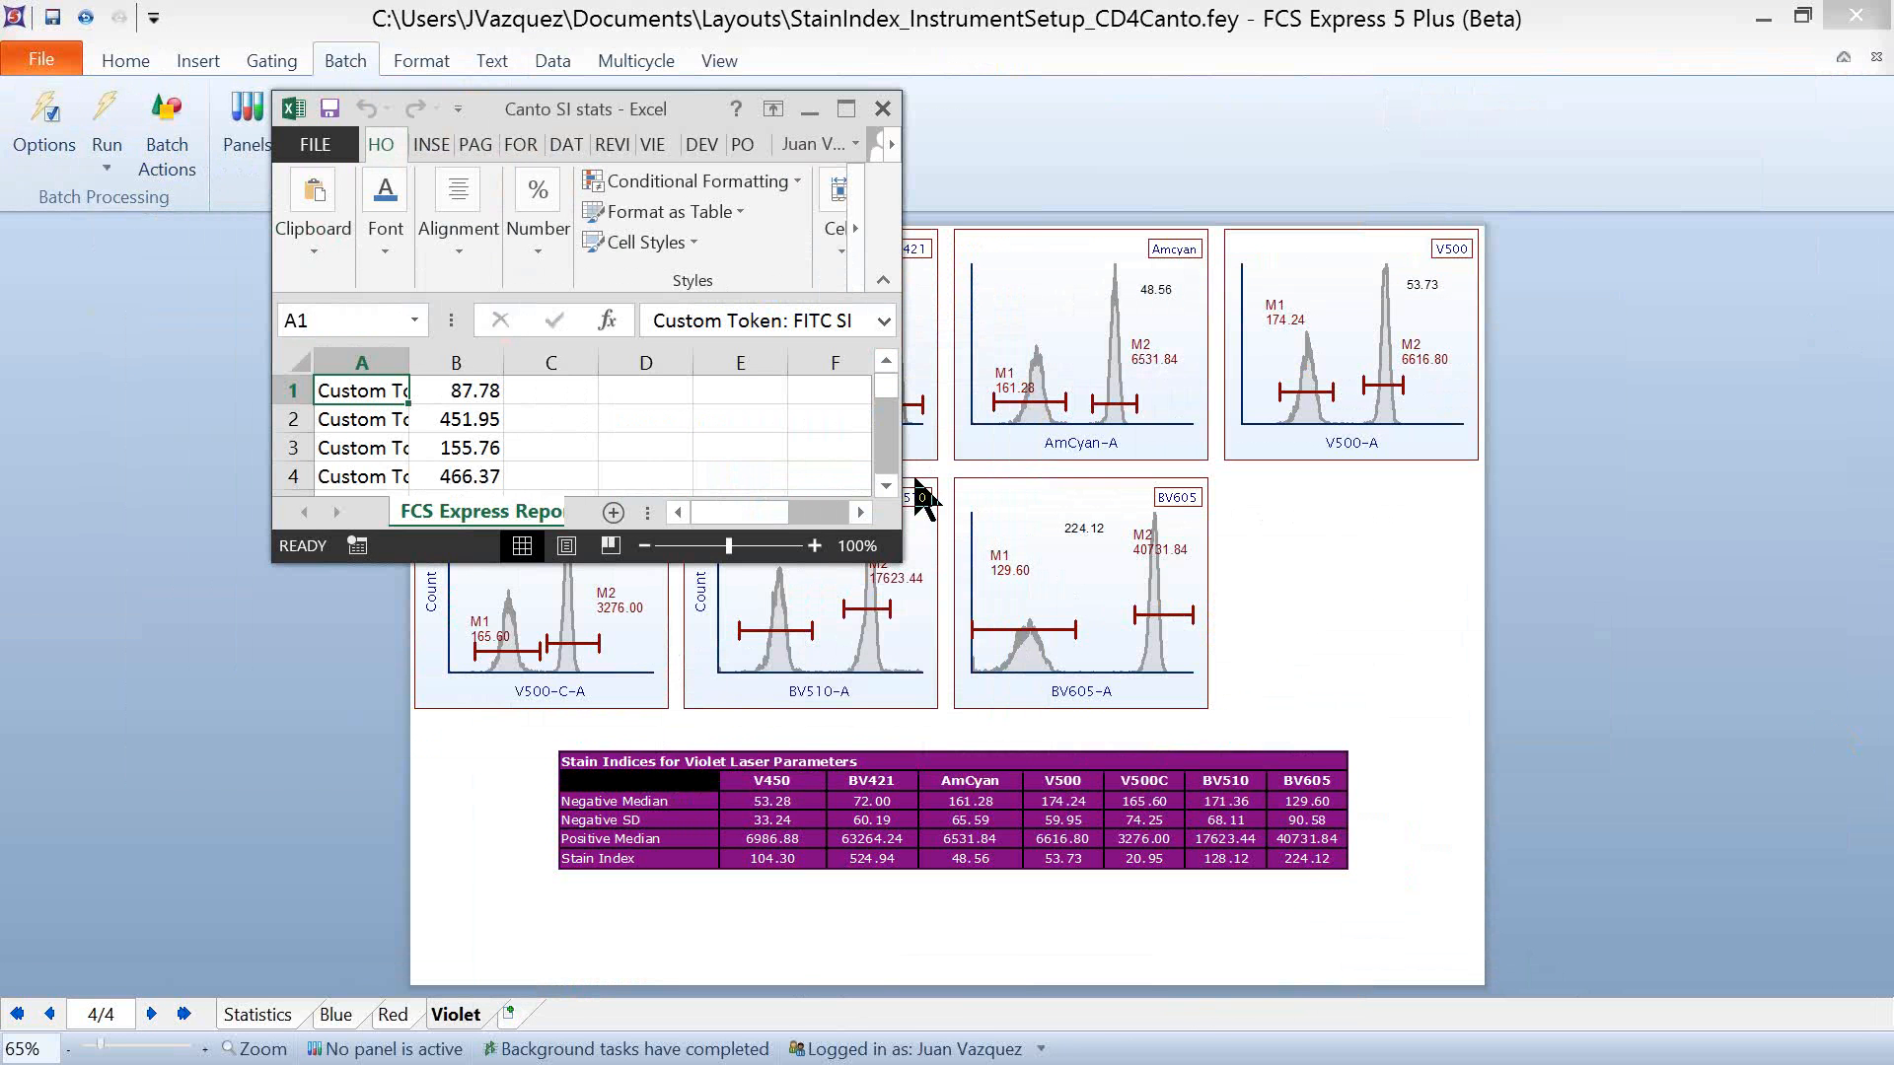
{"action": "left_click_drag", "start_coordinate": [900, 454], "coordinate": [1807, 551]}
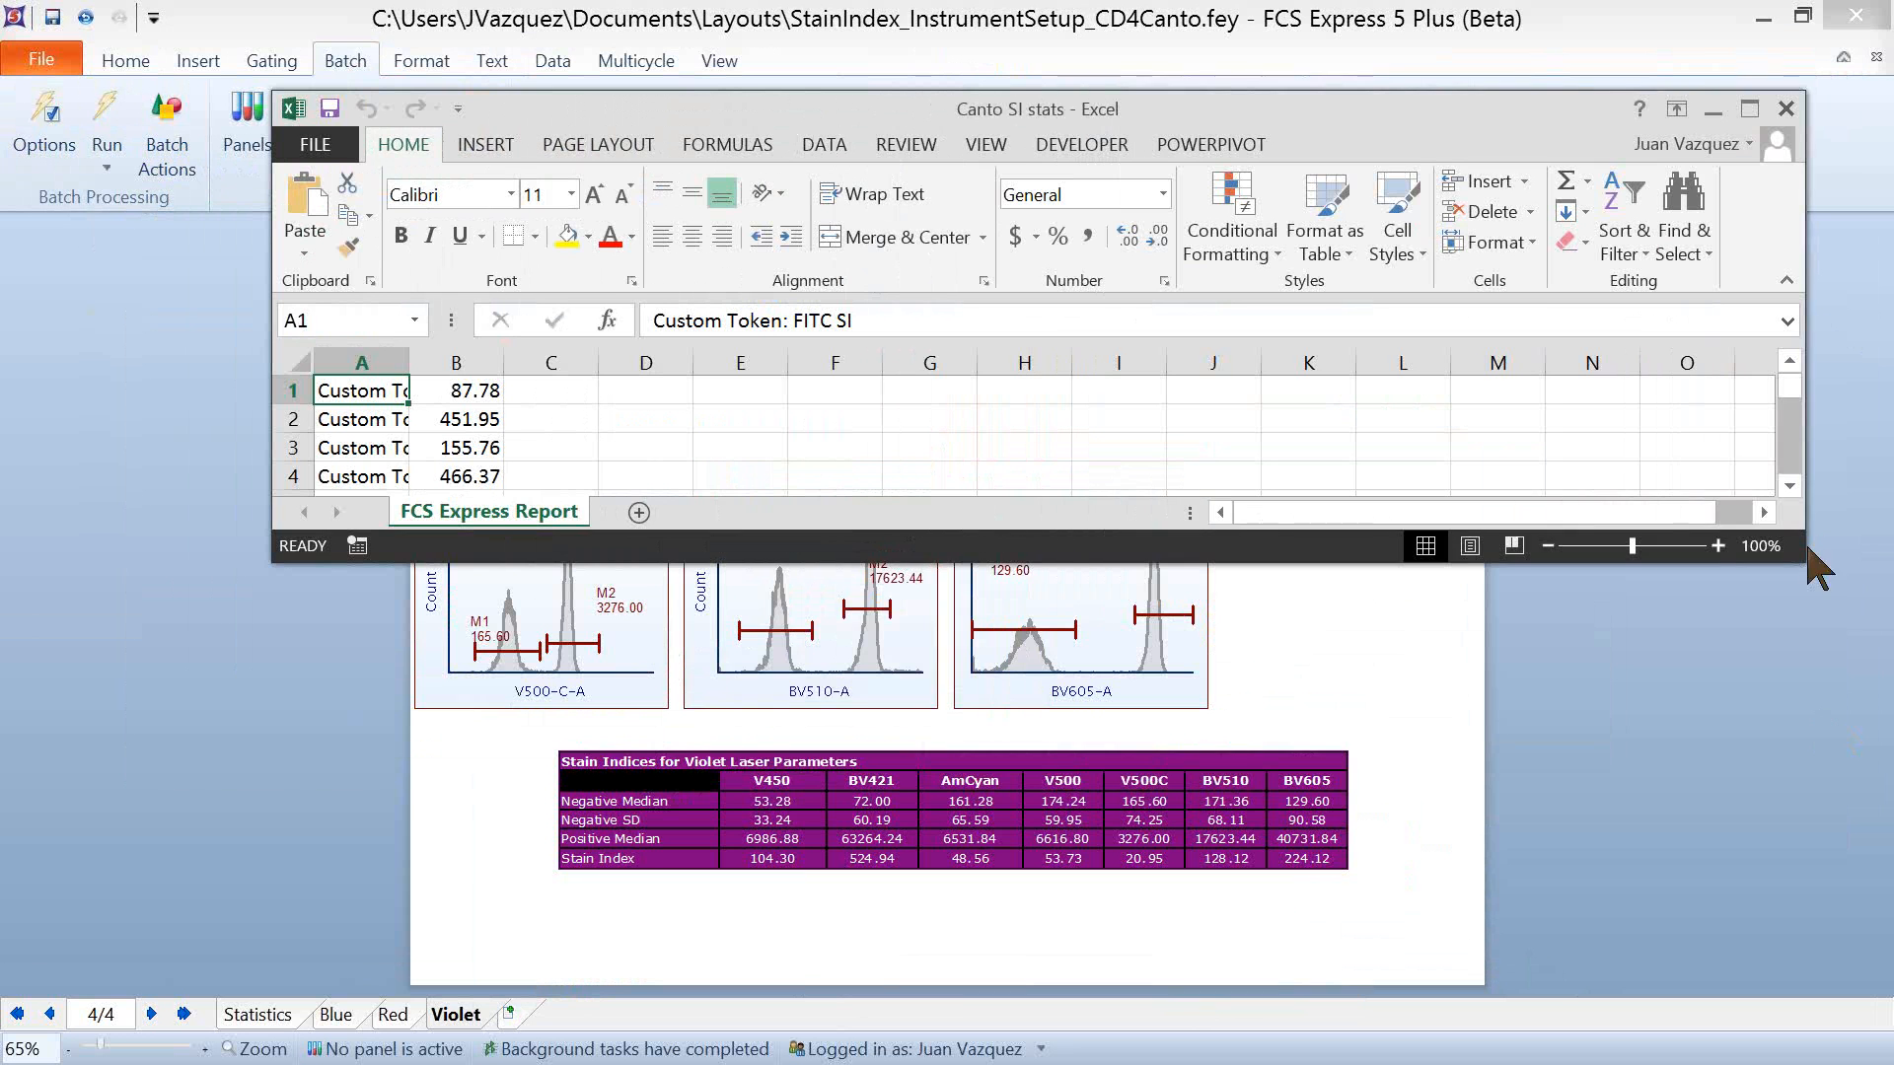
{"action": "left_click_drag", "start_coordinate": [1071, 563], "coordinate": [1102, 905]}
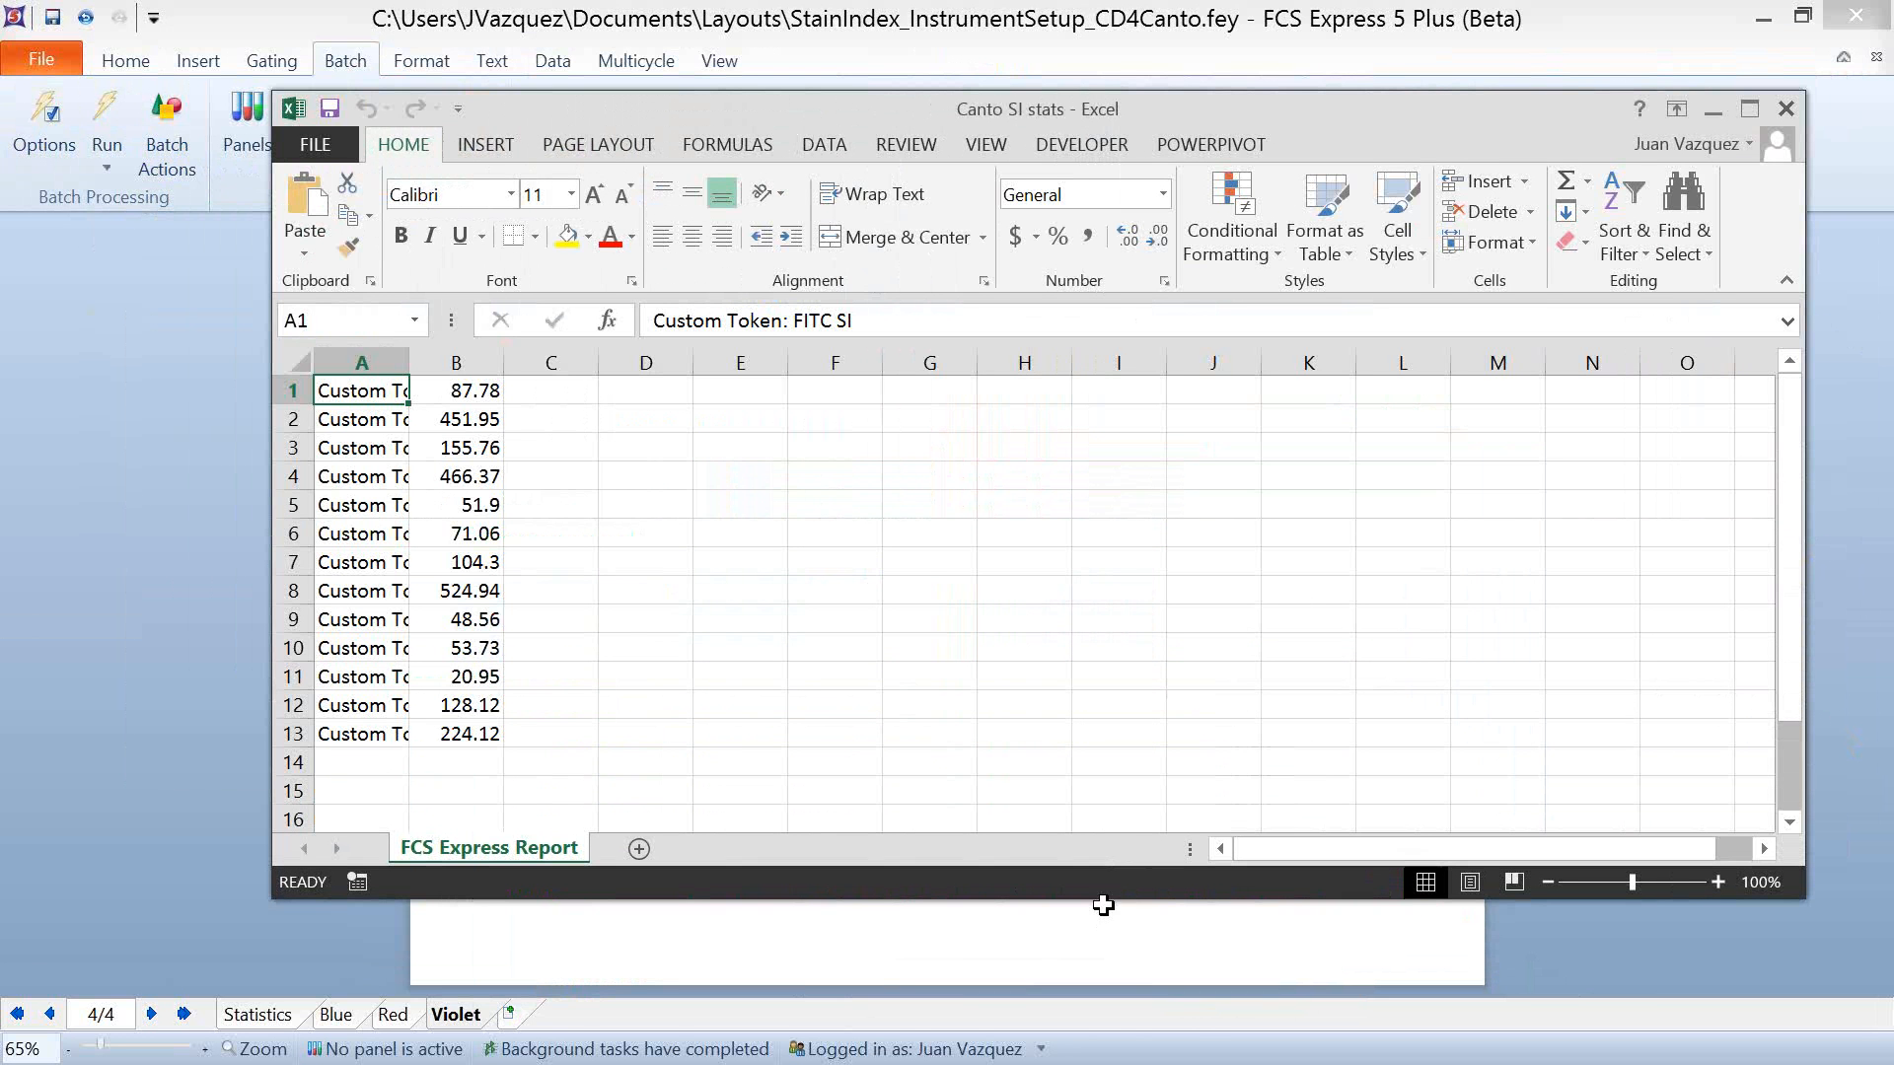
{"action": "left_click", "coordinate": [299, 364]}
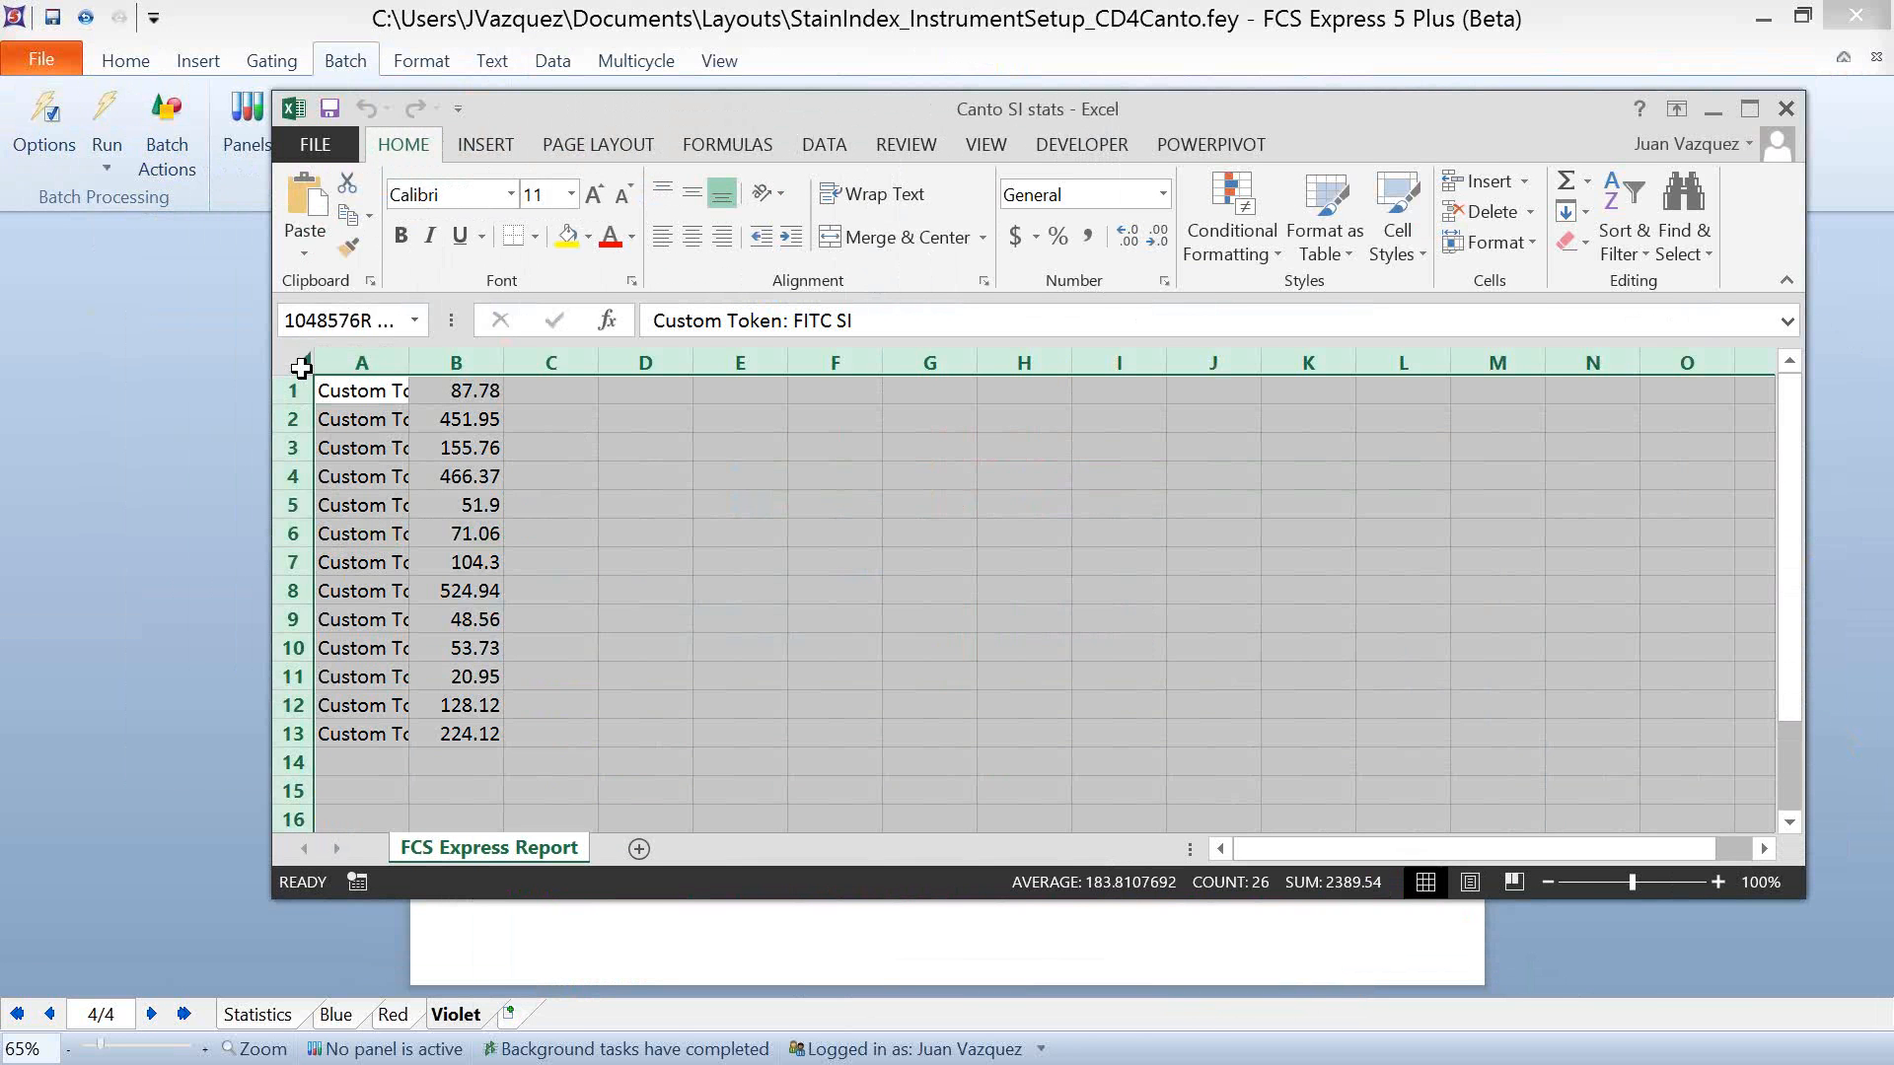
{"action": "double_click", "coordinate": [405, 365]}
Step: Sort the Canto SI stats rows by the stain index values in column B, from largest to smallest
{"action": "left_click", "coordinate": [688, 414]}
{"action": "left_click", "coordinate": [626, 363]}
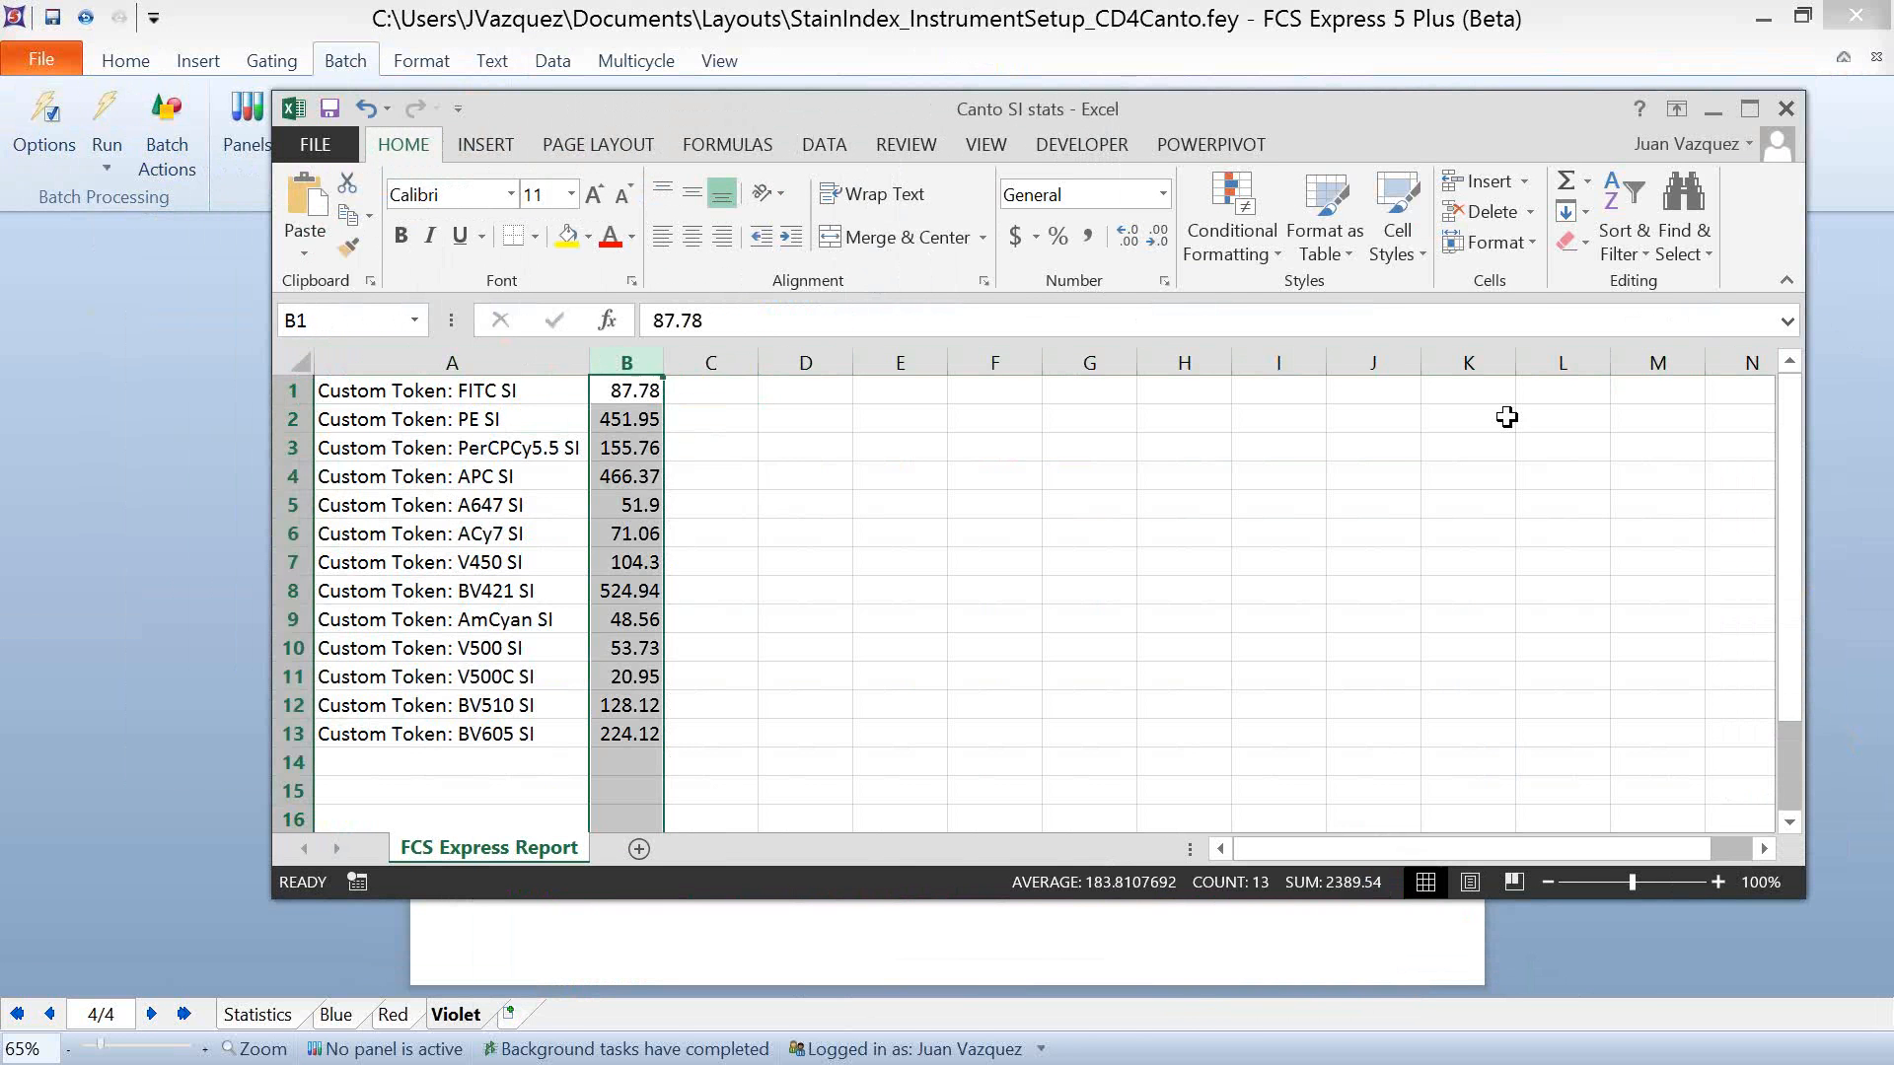
{"action": "left_click", "coordinate": [1623, 232]}
{"action": "left_click", "coordinate": [1675, 320]}
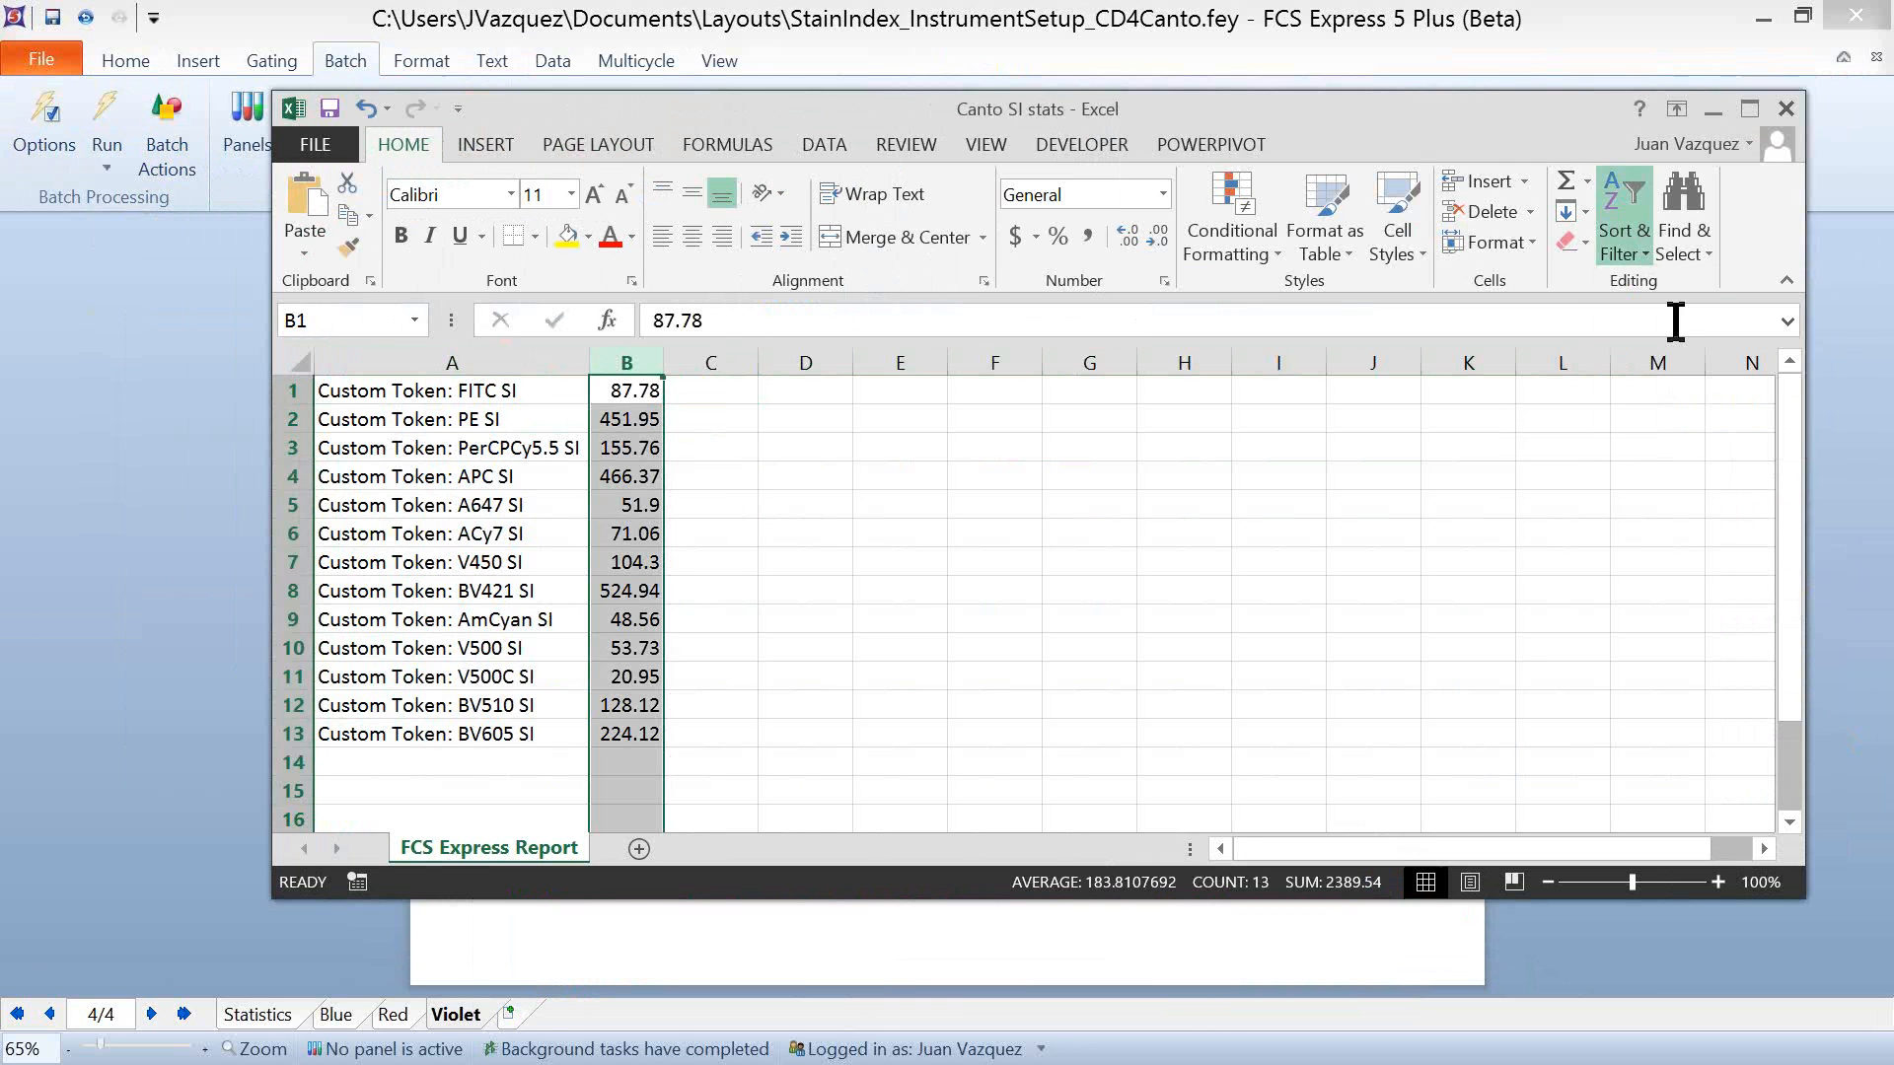
{"action": "left_click", "coordinate": [1277, 742]}
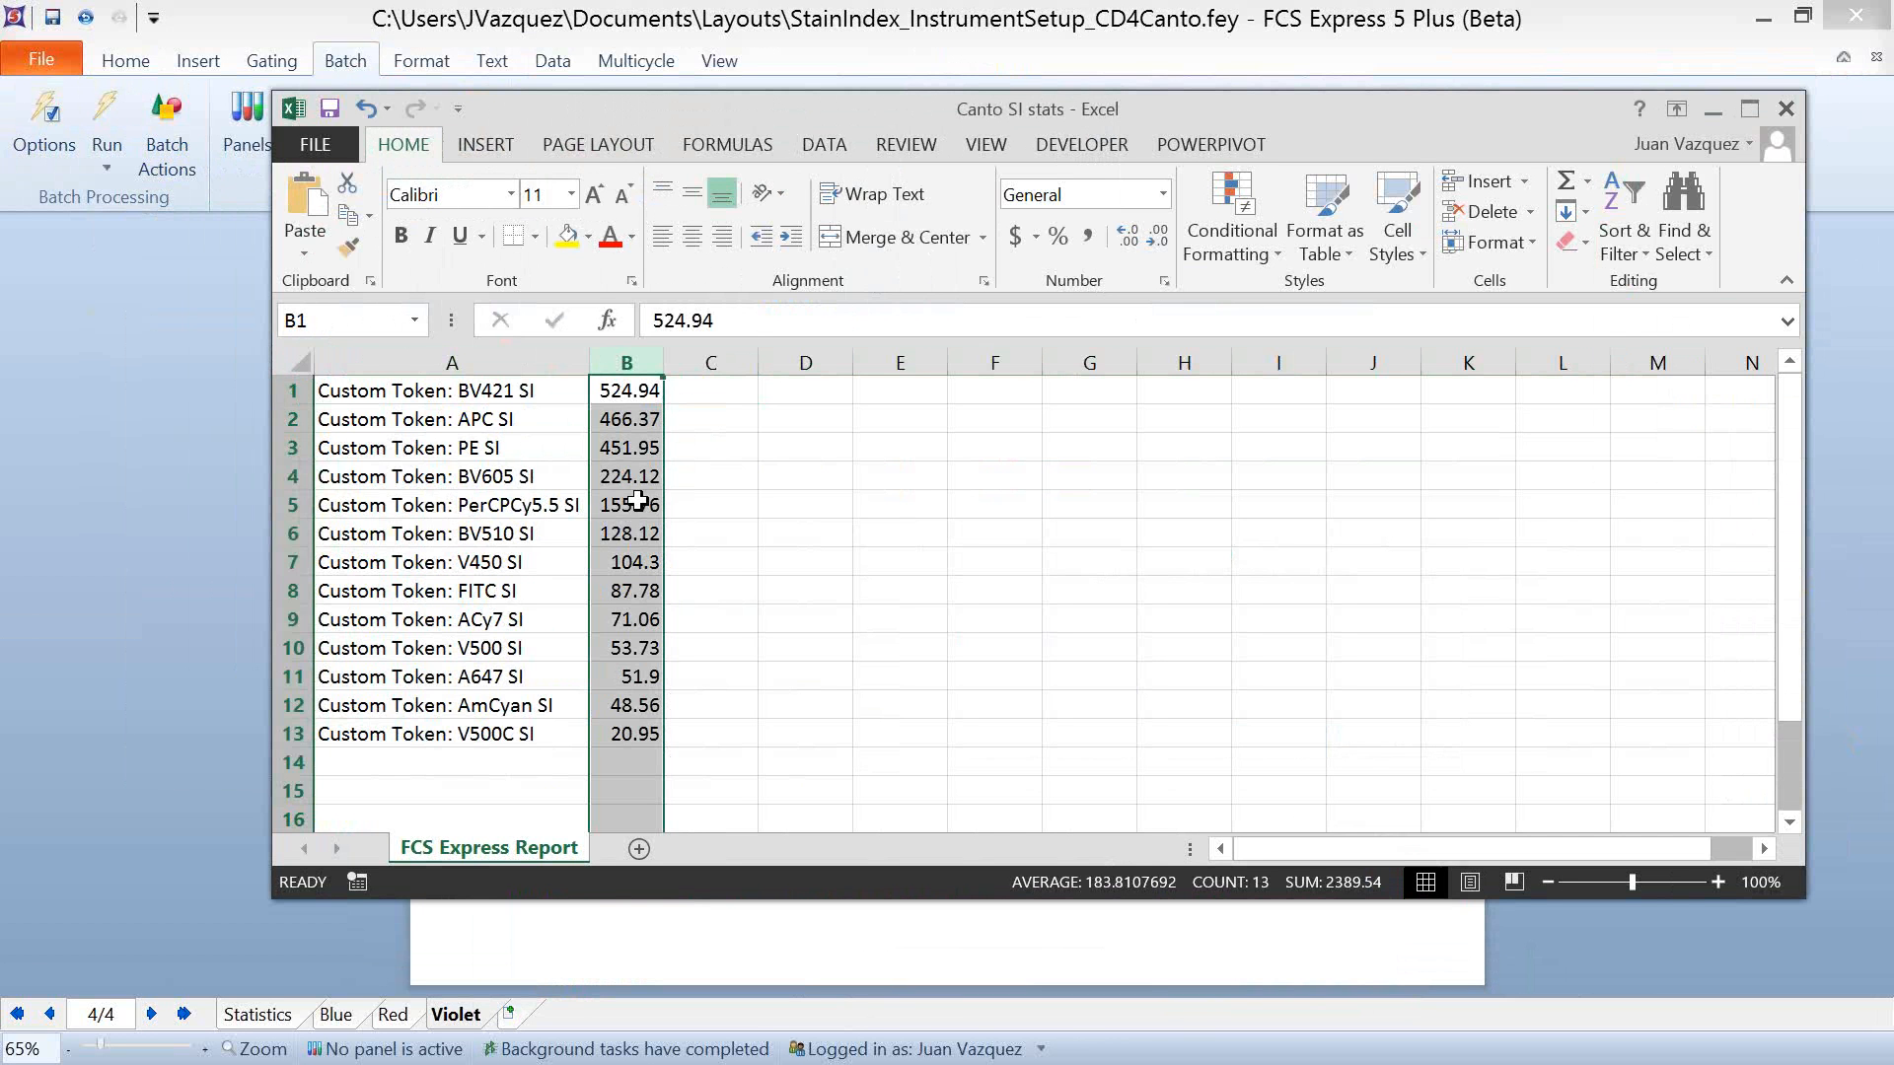
{"action": "left_click", "coordinate": [795, 619]}
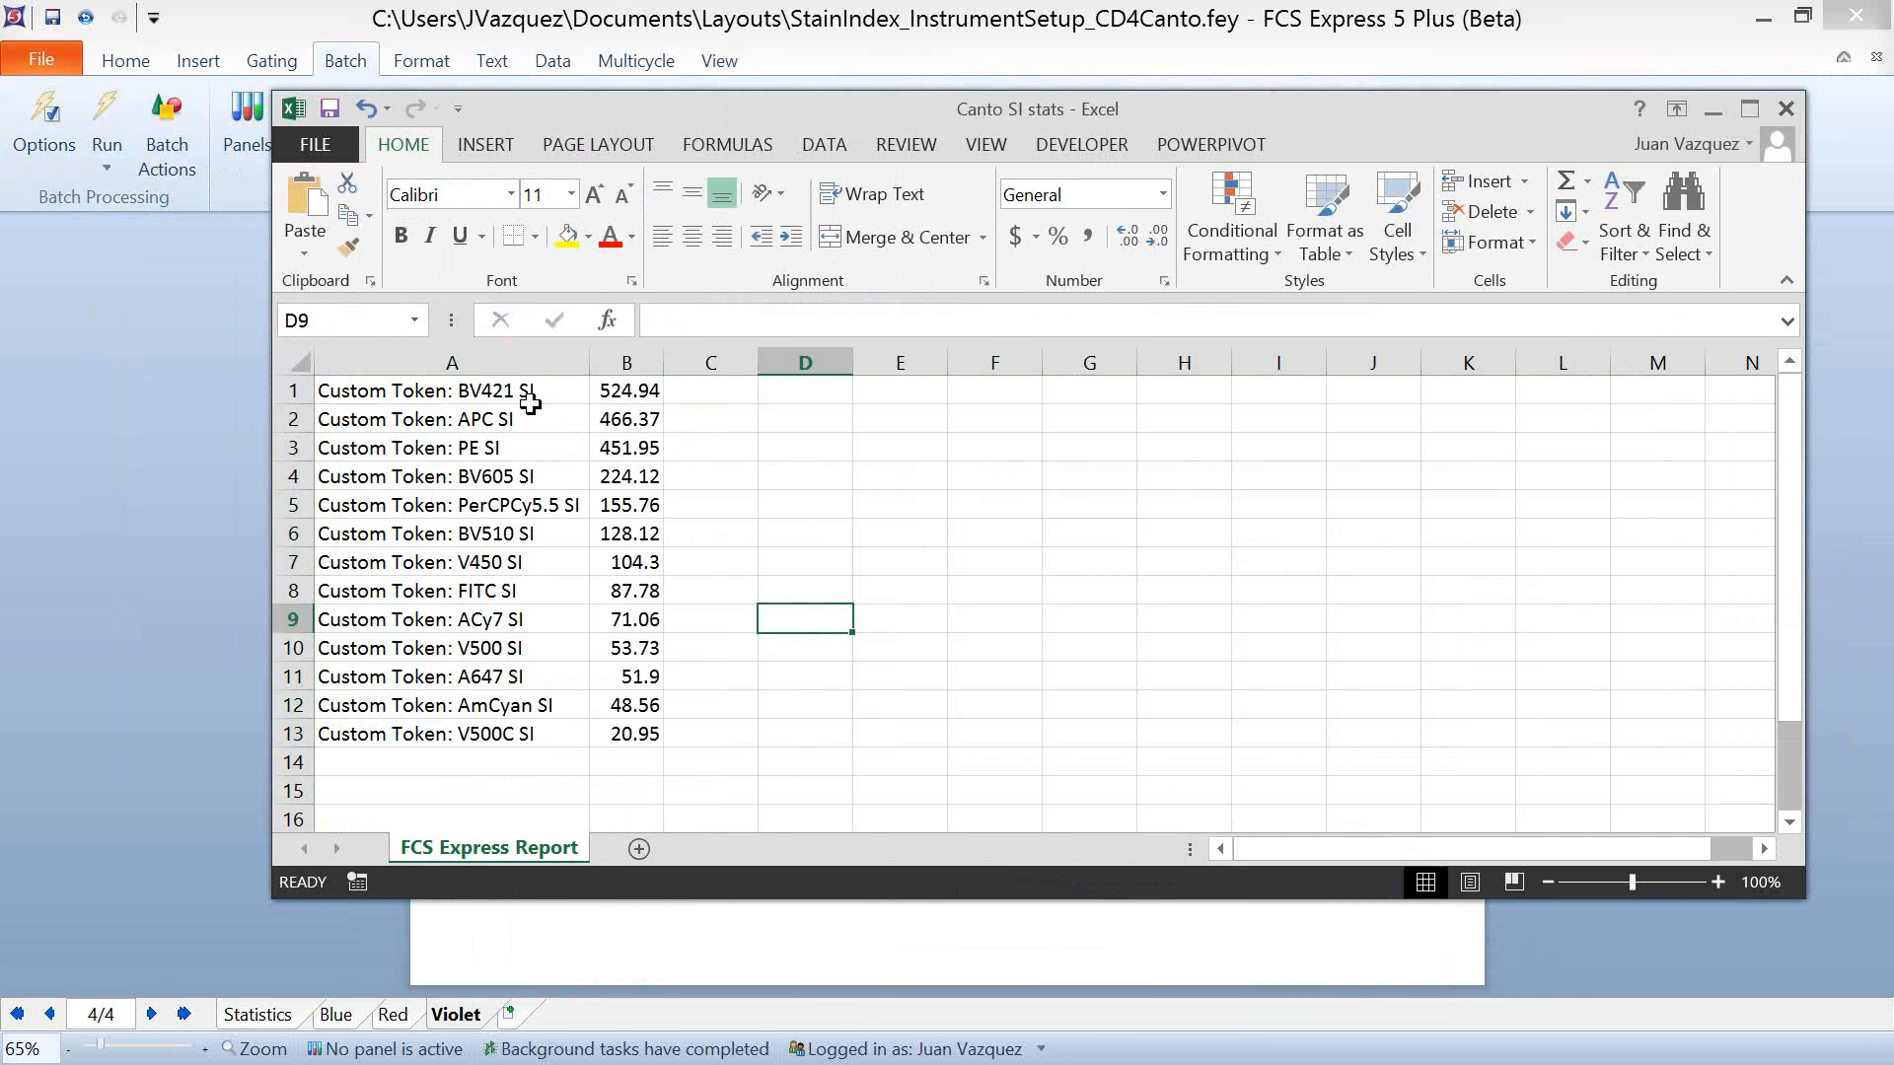
Step: Close the Canto SI stats workbook without saving its changes and switch to the Stain Index_CD3IC layout in FCS Express
{"action": "left_click", "coordinate": [1787, 110]}
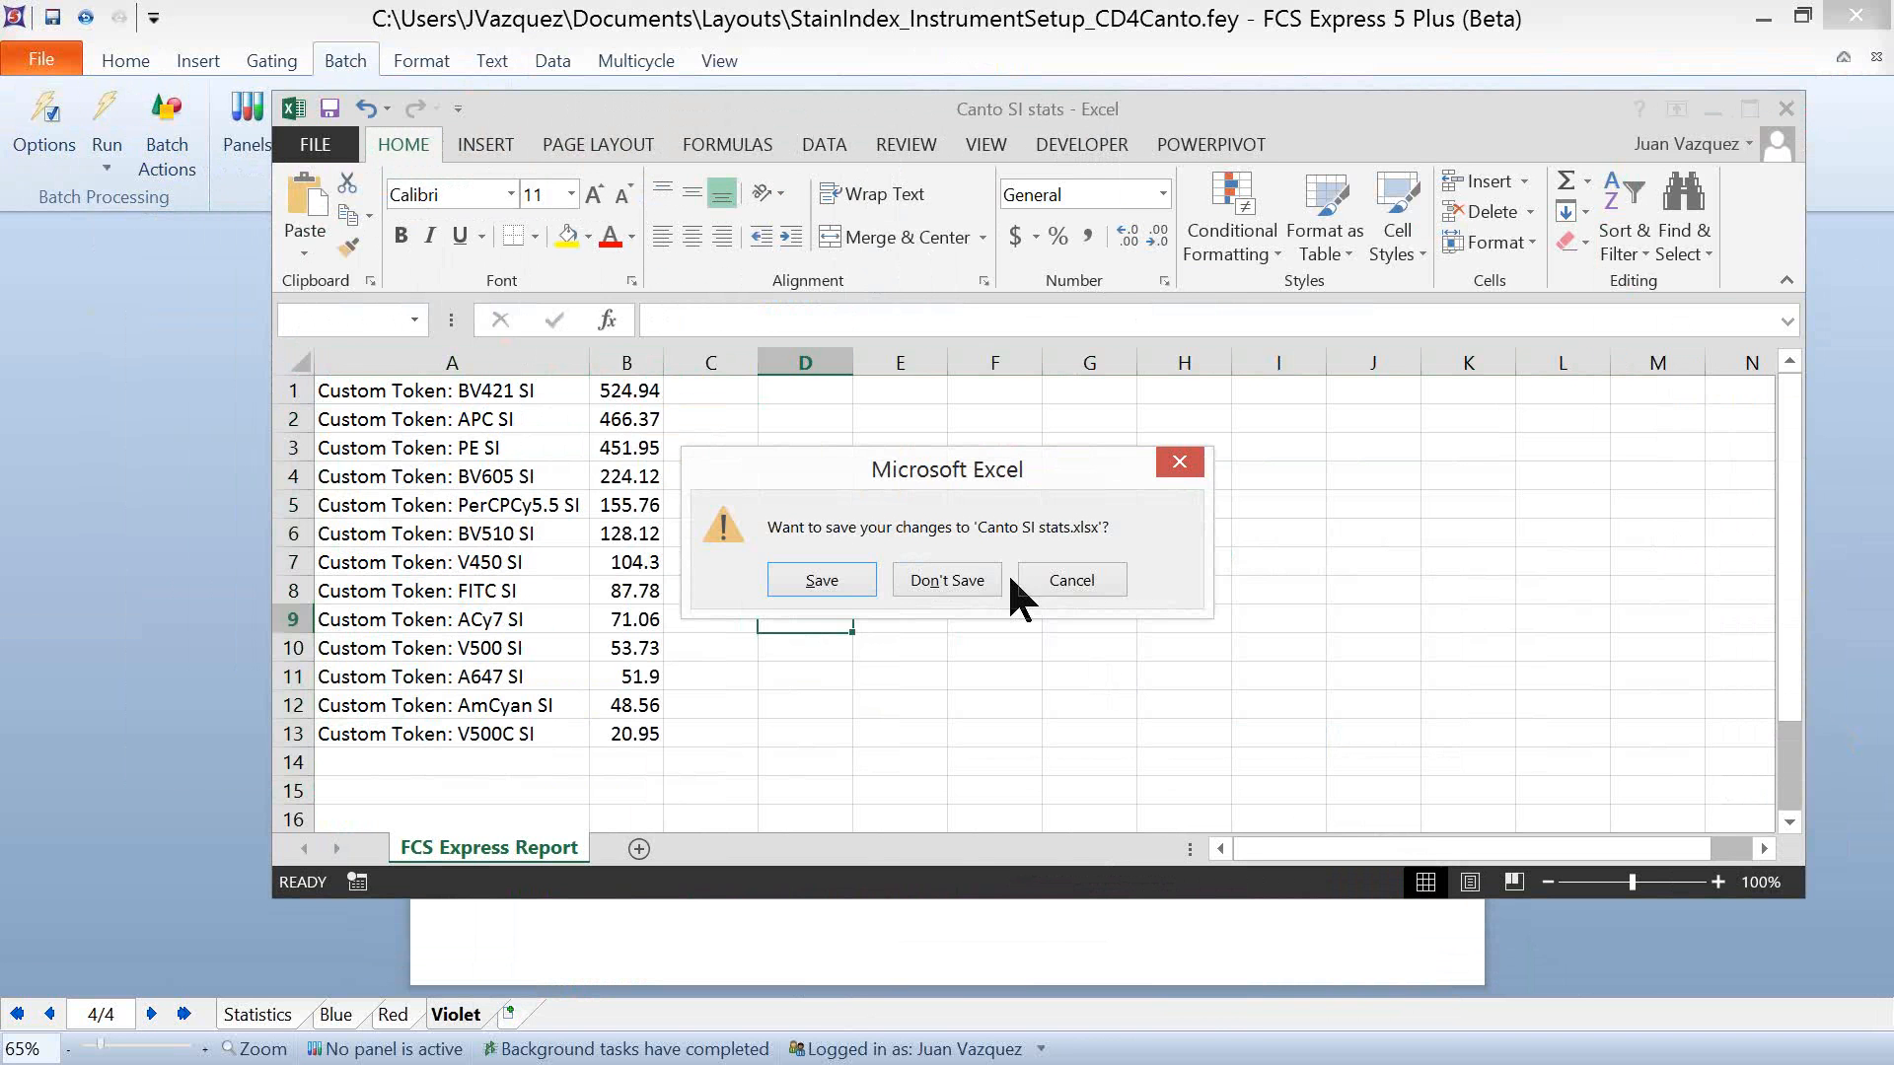
{"action": "left_click", "coordinate": [969, 570]}
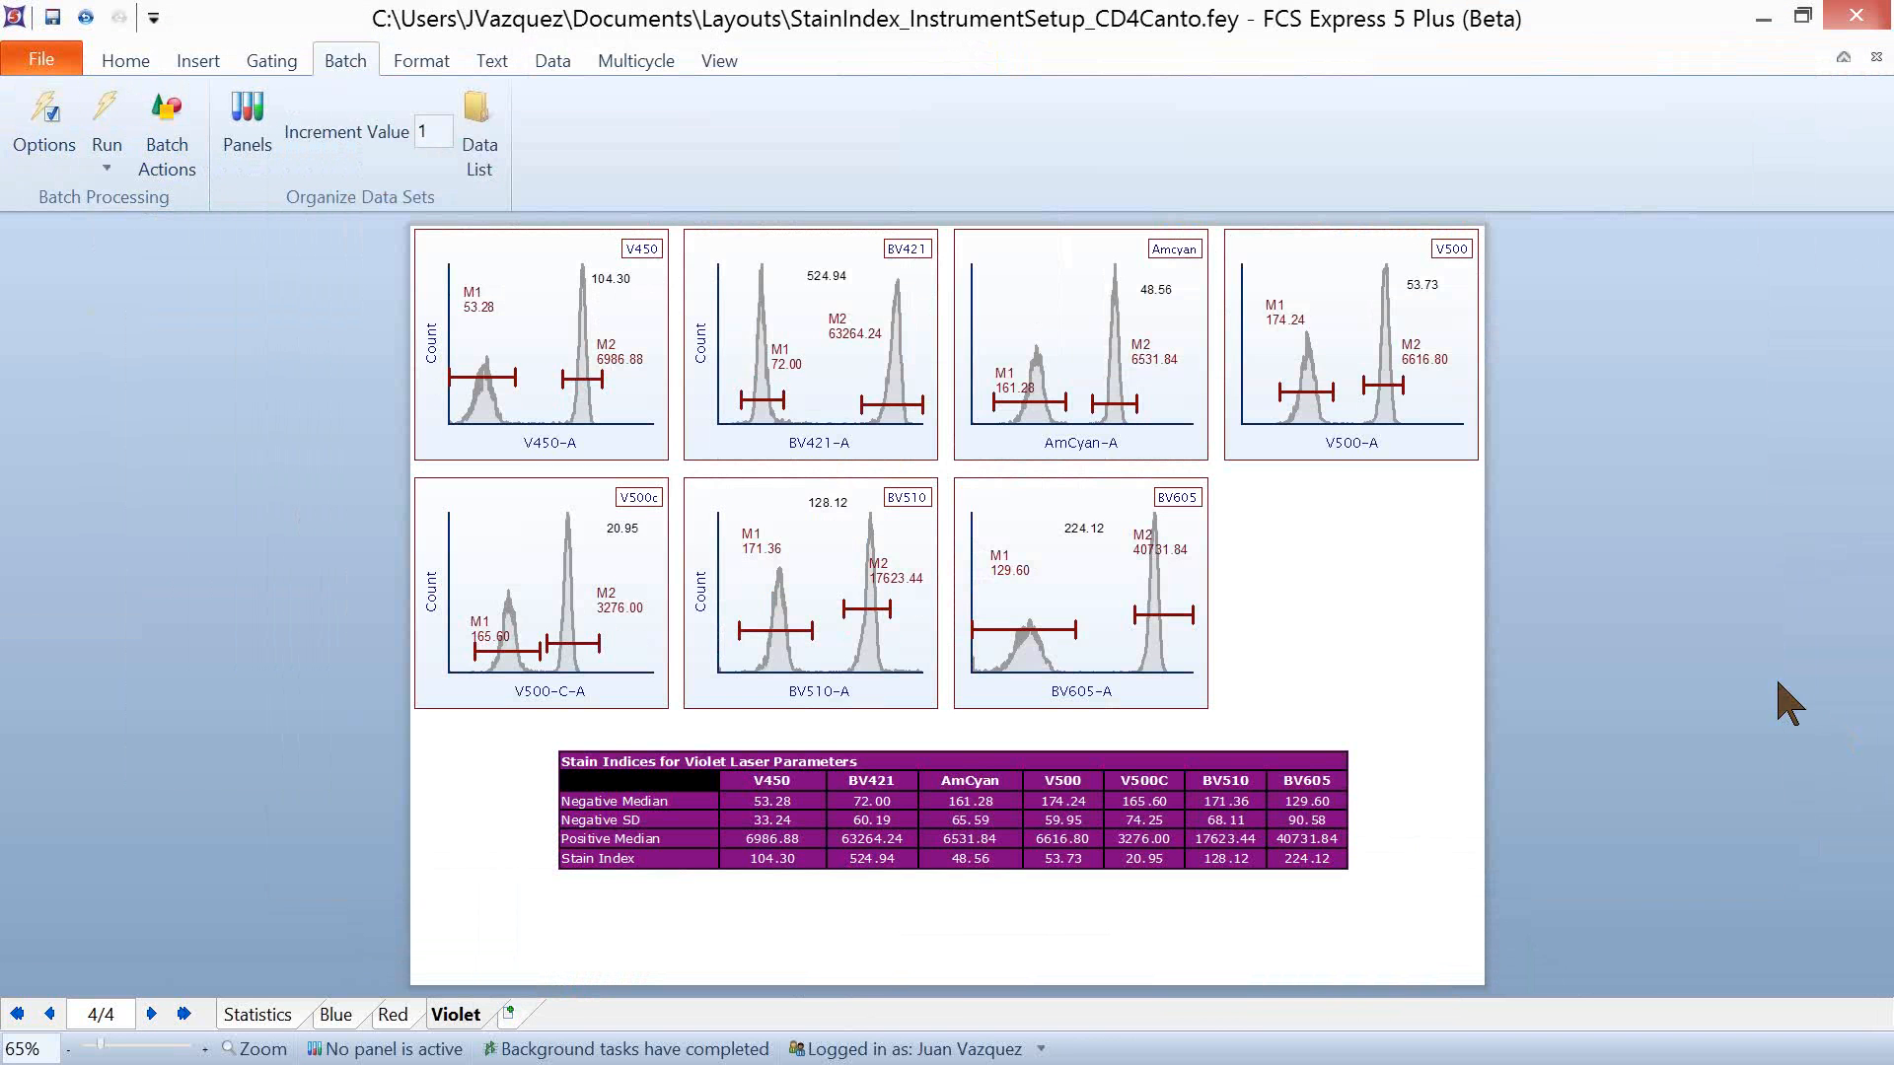
{"action": "left_click", "coordinate": [1764, 17]}
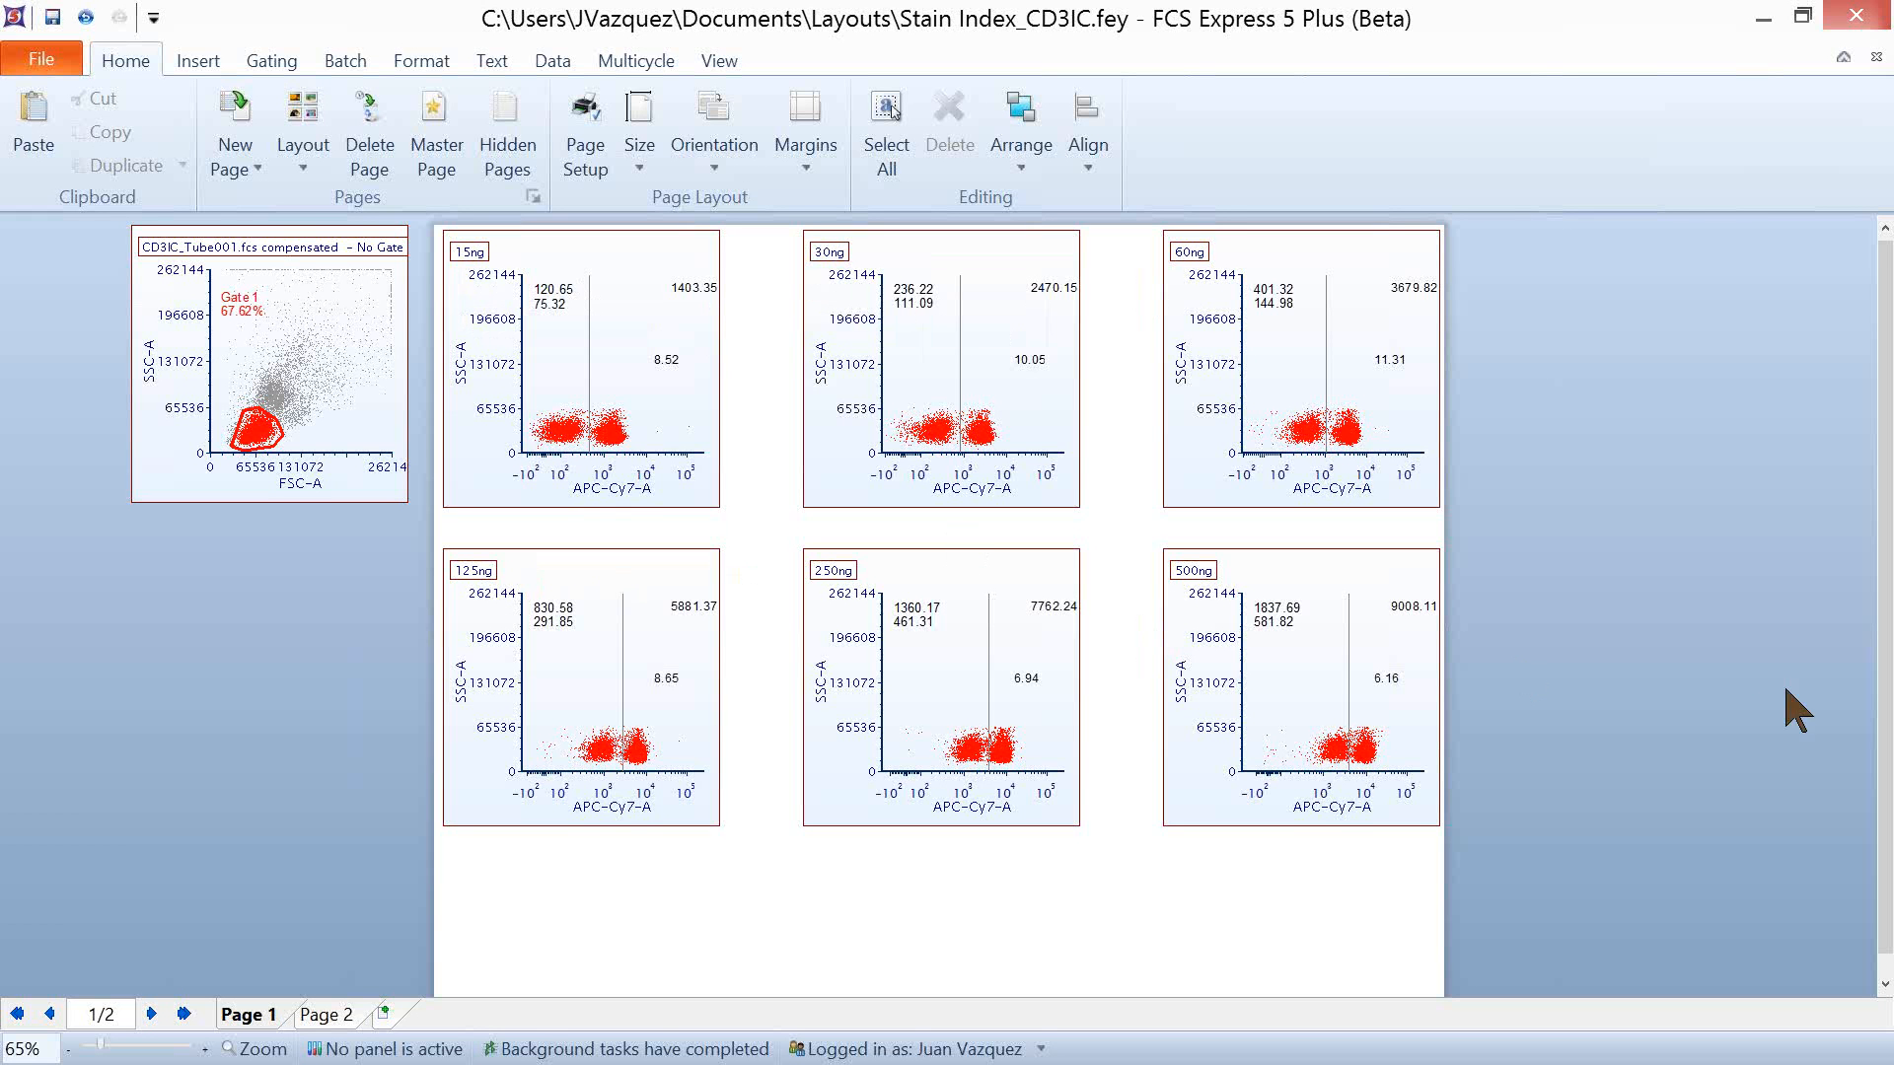
Step: Review the titration dot plots on Page 1 and the regression plot, model table and data grid on Page 2
{"action": "scroll", "coordinate": [1726, 678], "scroll_direction": "down", "scroll_amount": 1}
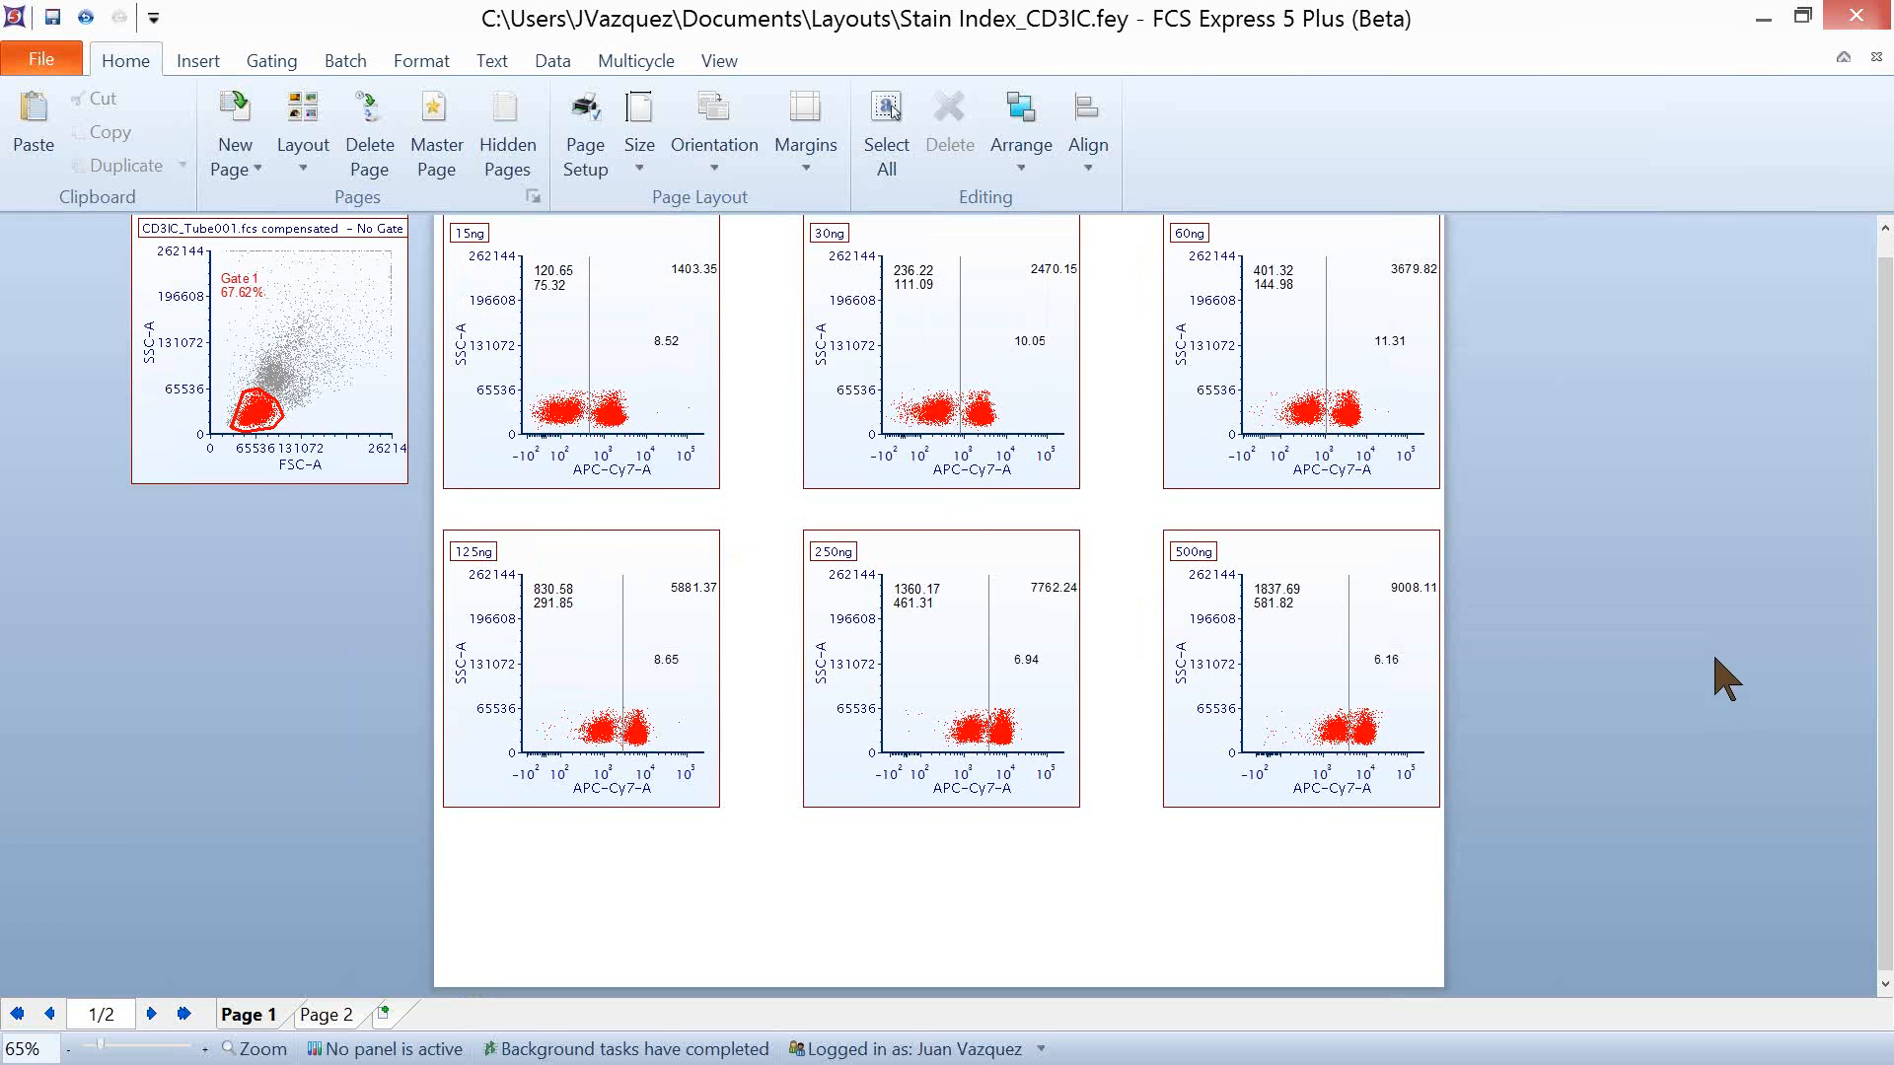
{"action": "left_click", "coordinate": [321, 1016]}
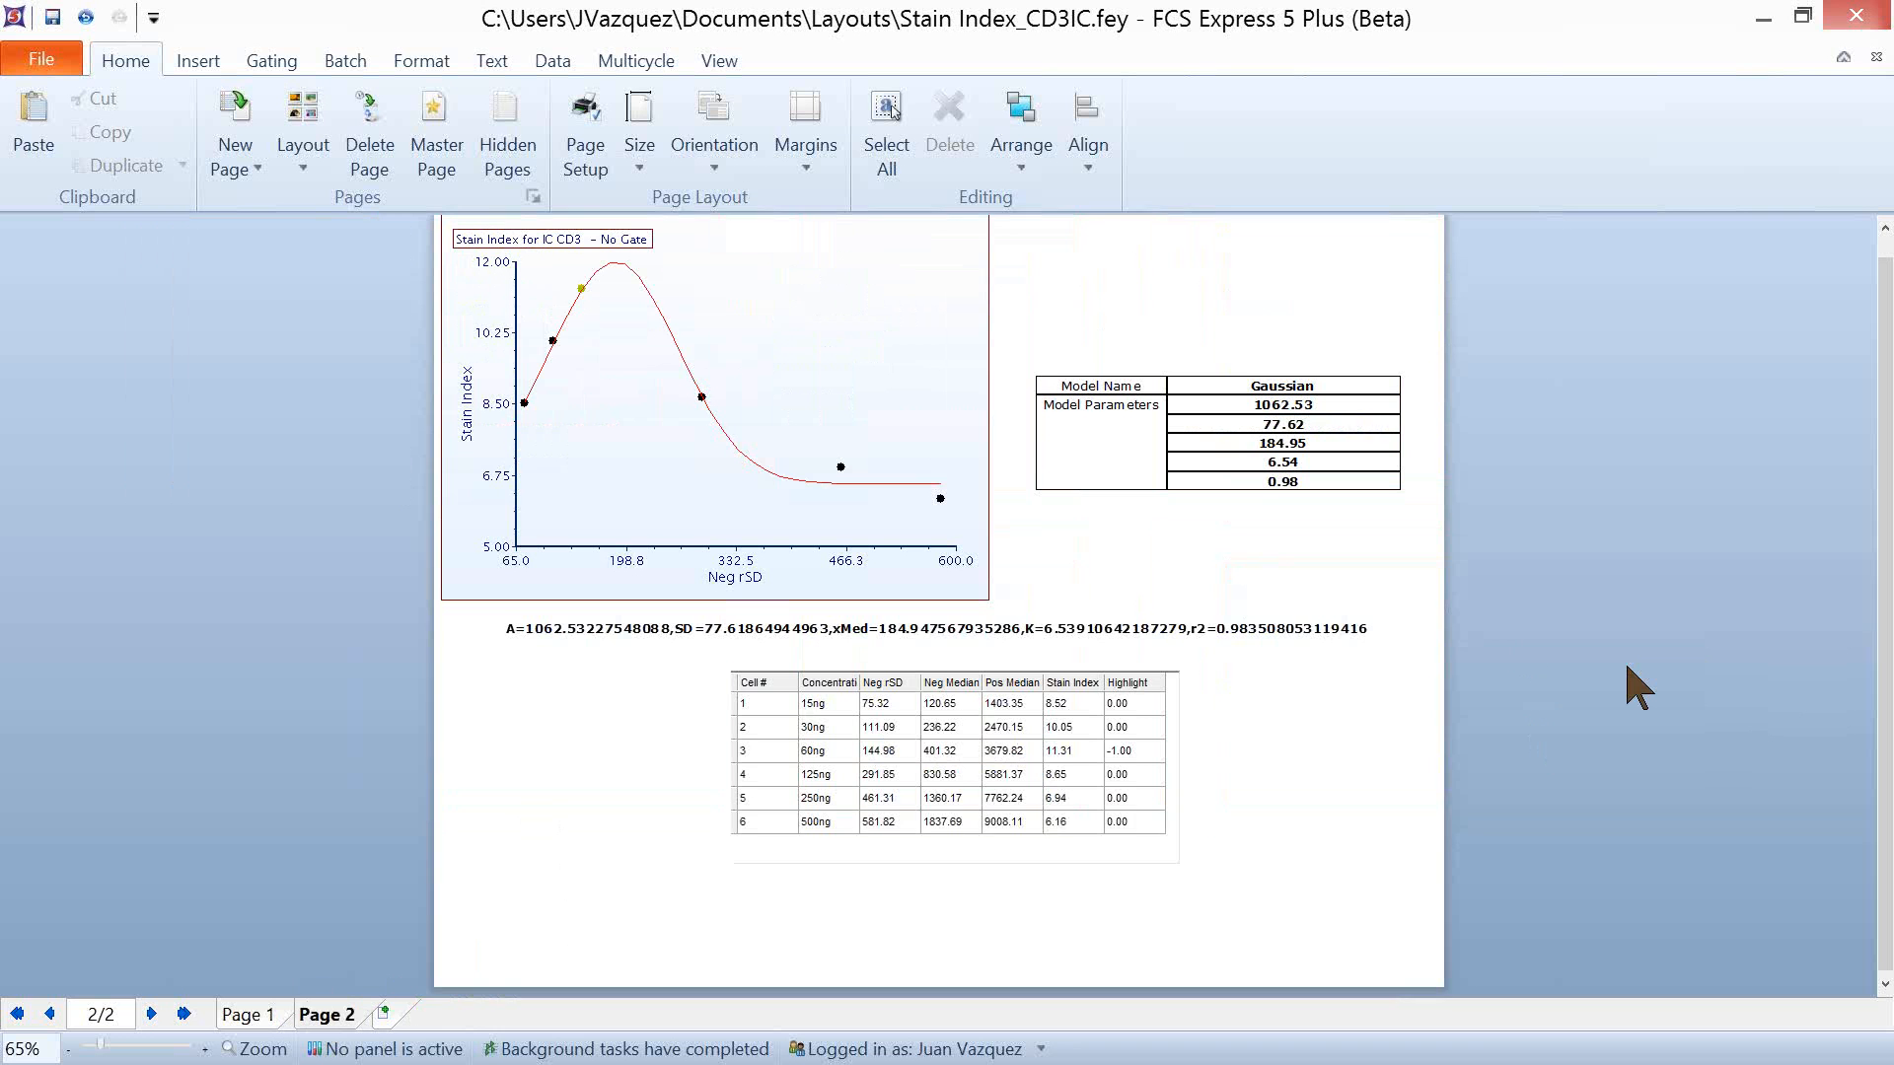
{"action": "scroll", "coordinate": [1627, 667], "scroll_direction": "up", "scroll_amount": 1}
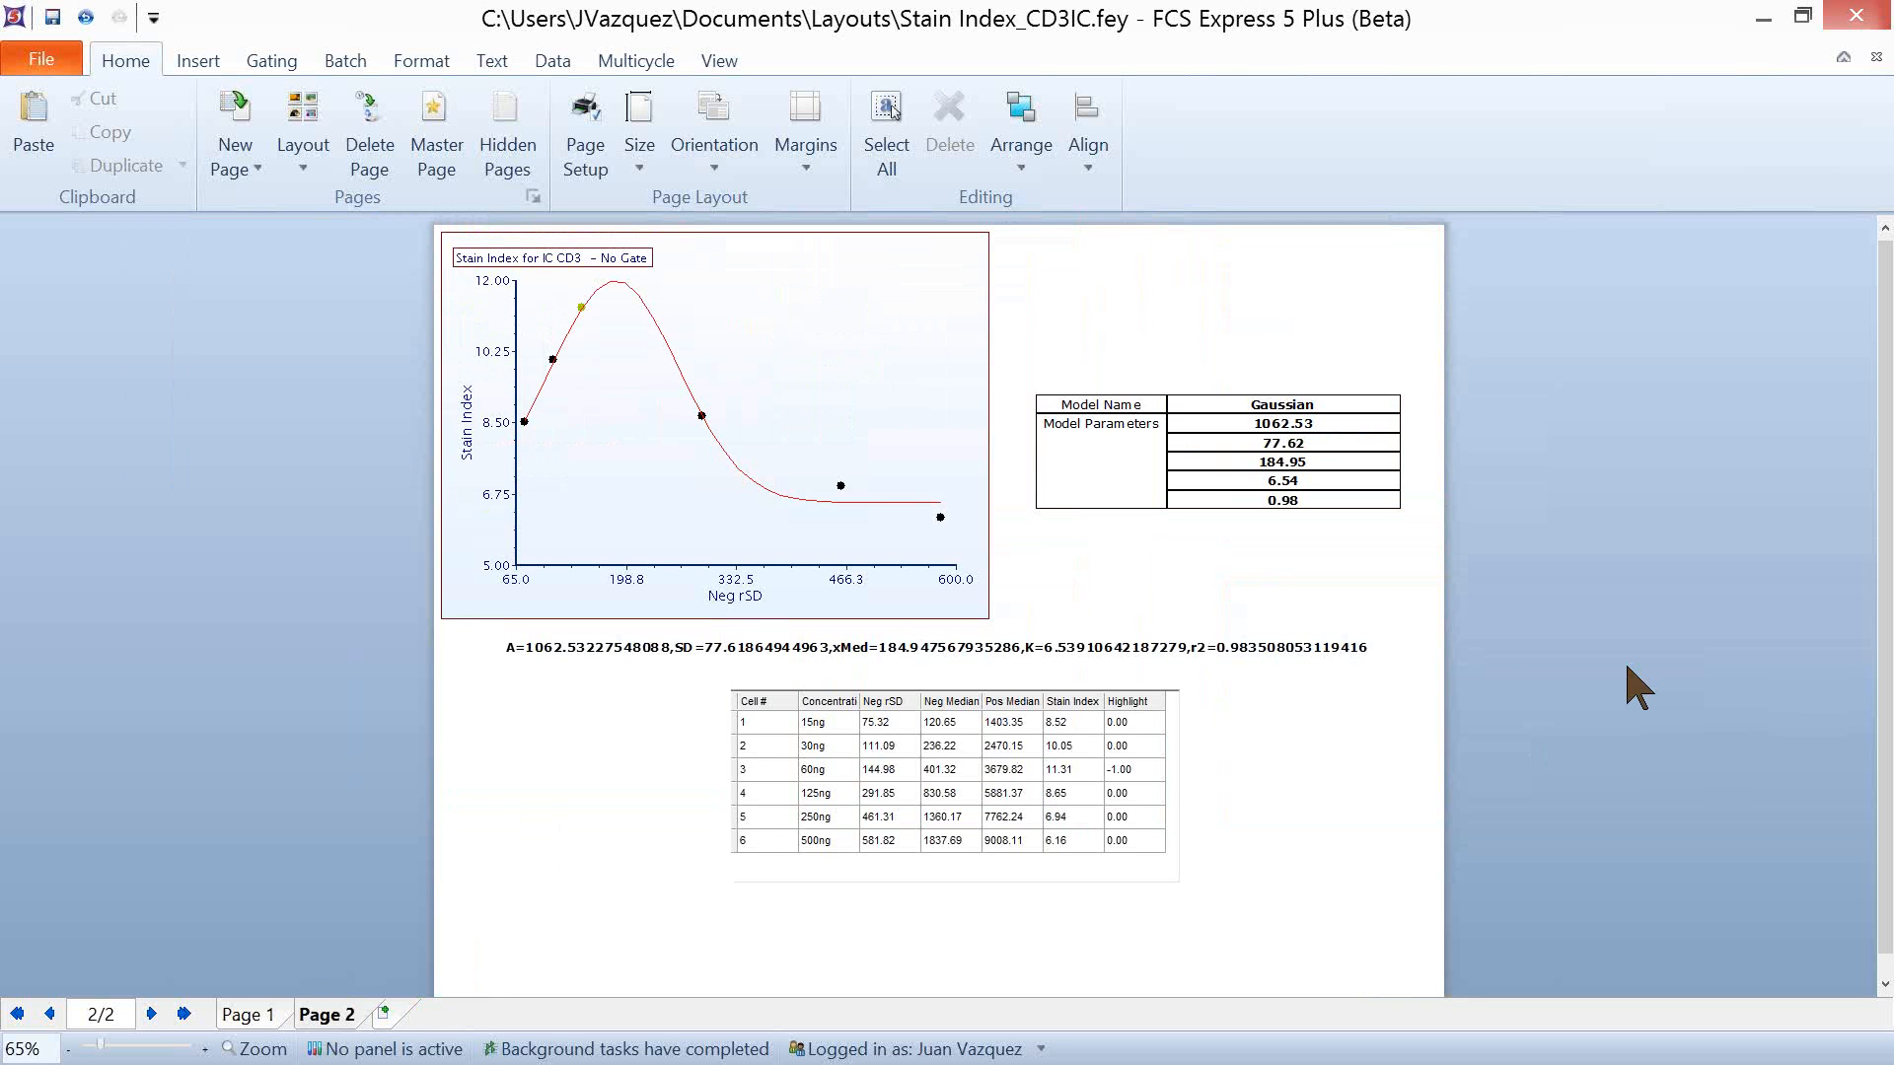
Step: Examine the tokens behind the data grid's 15ng concentration, Neg rSD and Stain Index cells, comparing them with the Page 1 plots
{"action": "left_click", "coordinate": [192, 61]}
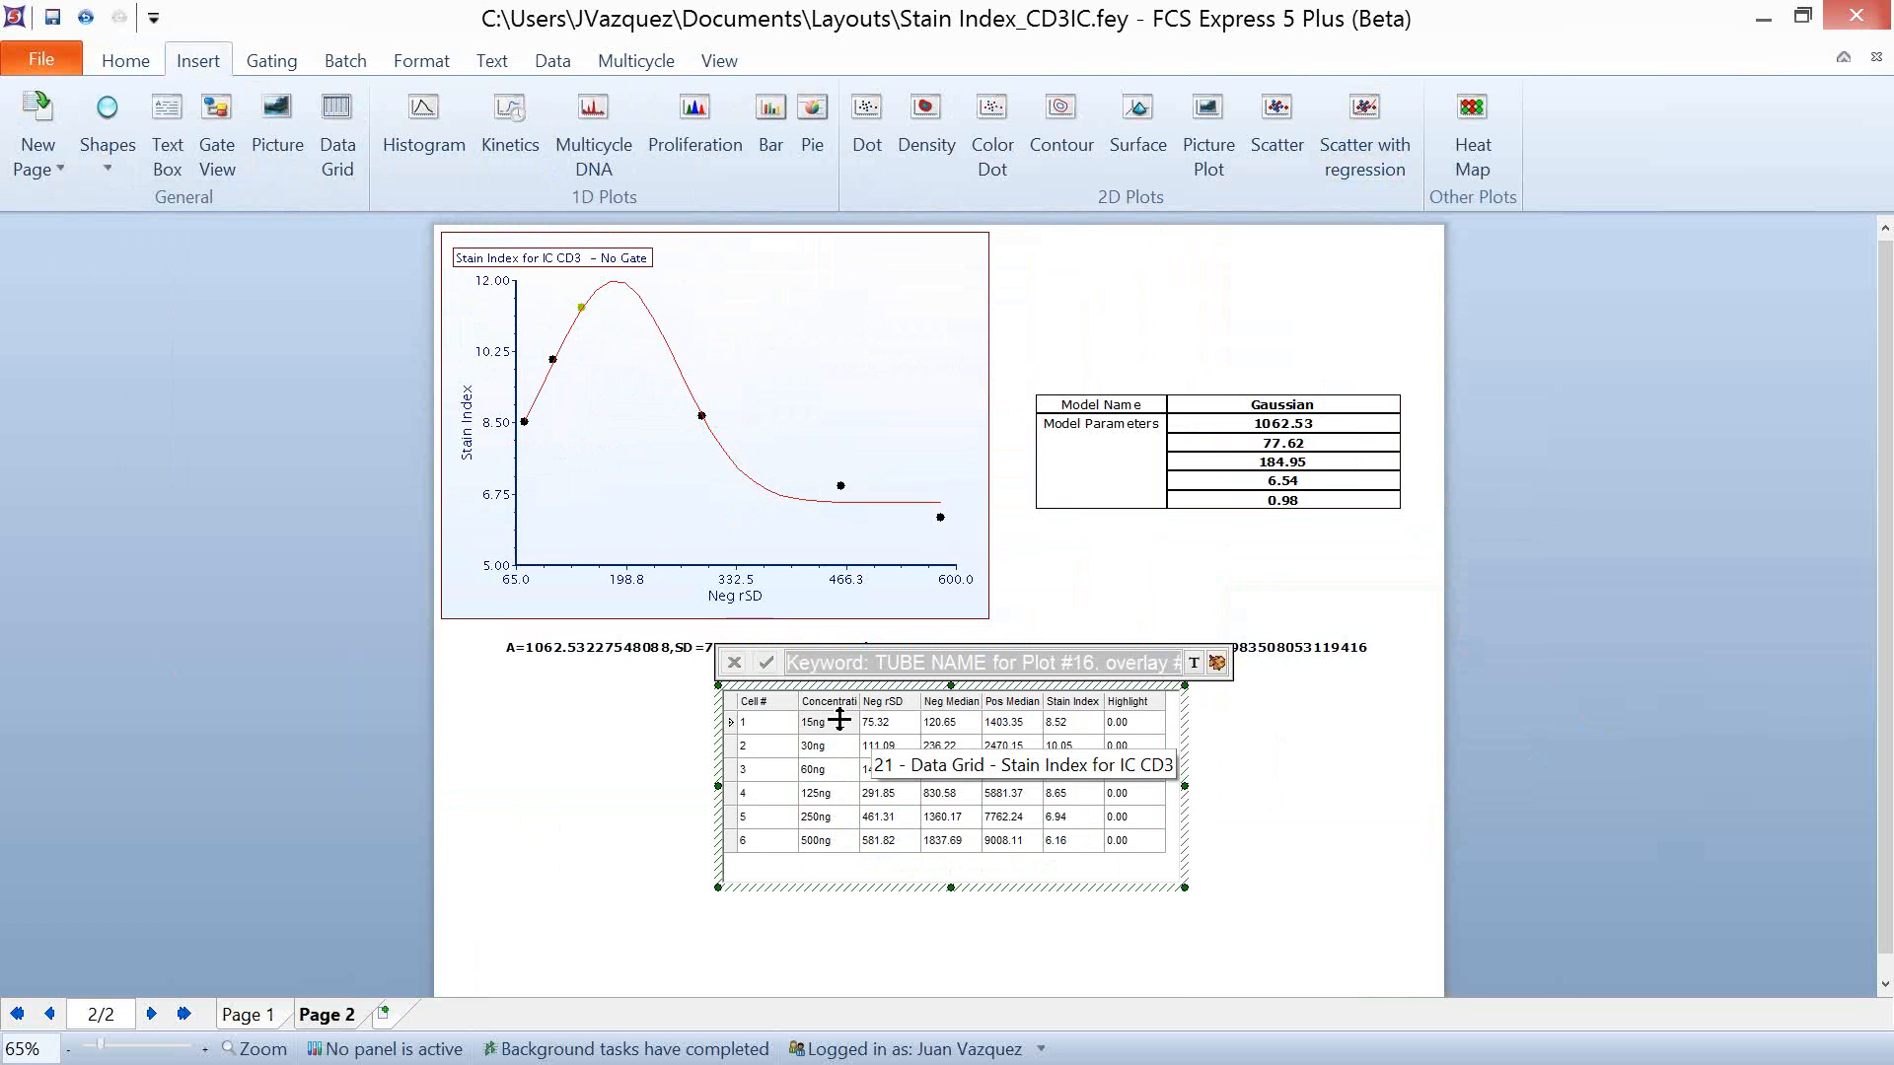
{"action": "left_click", "coordinate": [582, 735]}
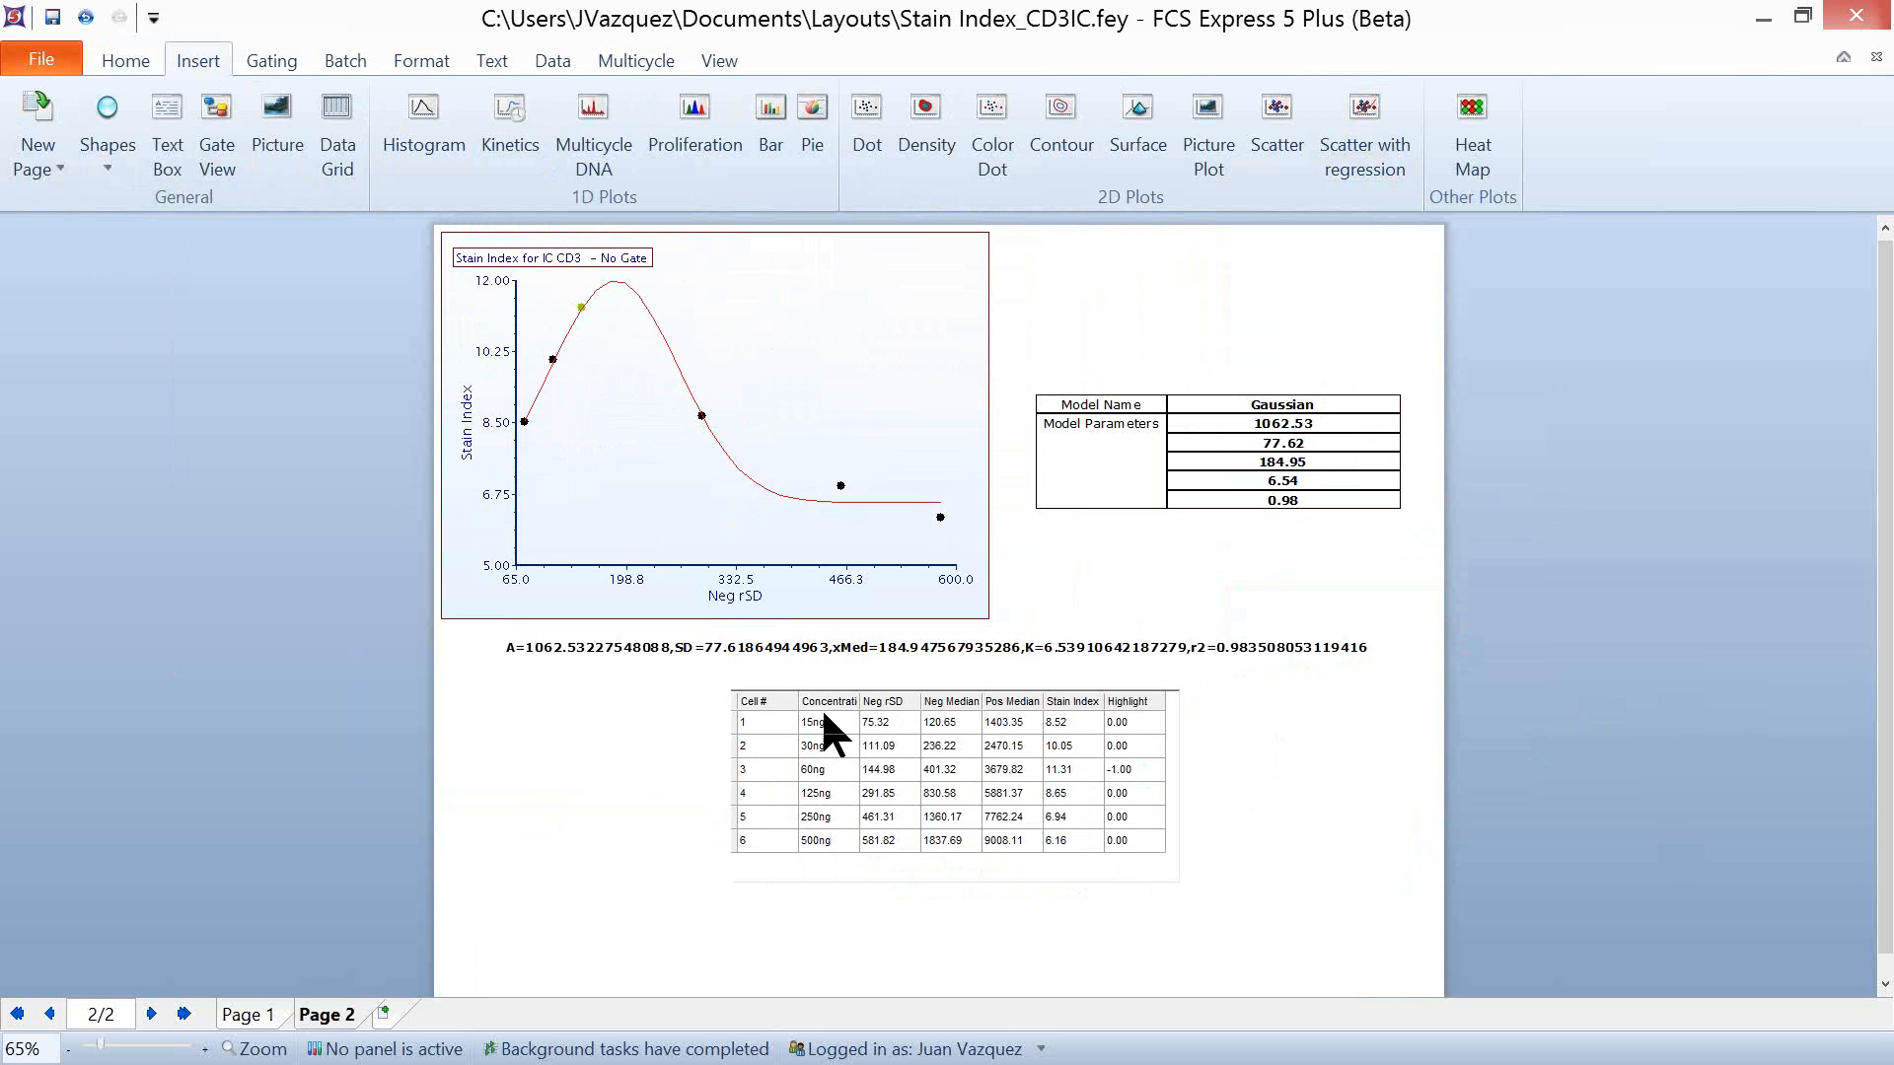
{"action": "left_click", "coordinate": [223, 1018]}
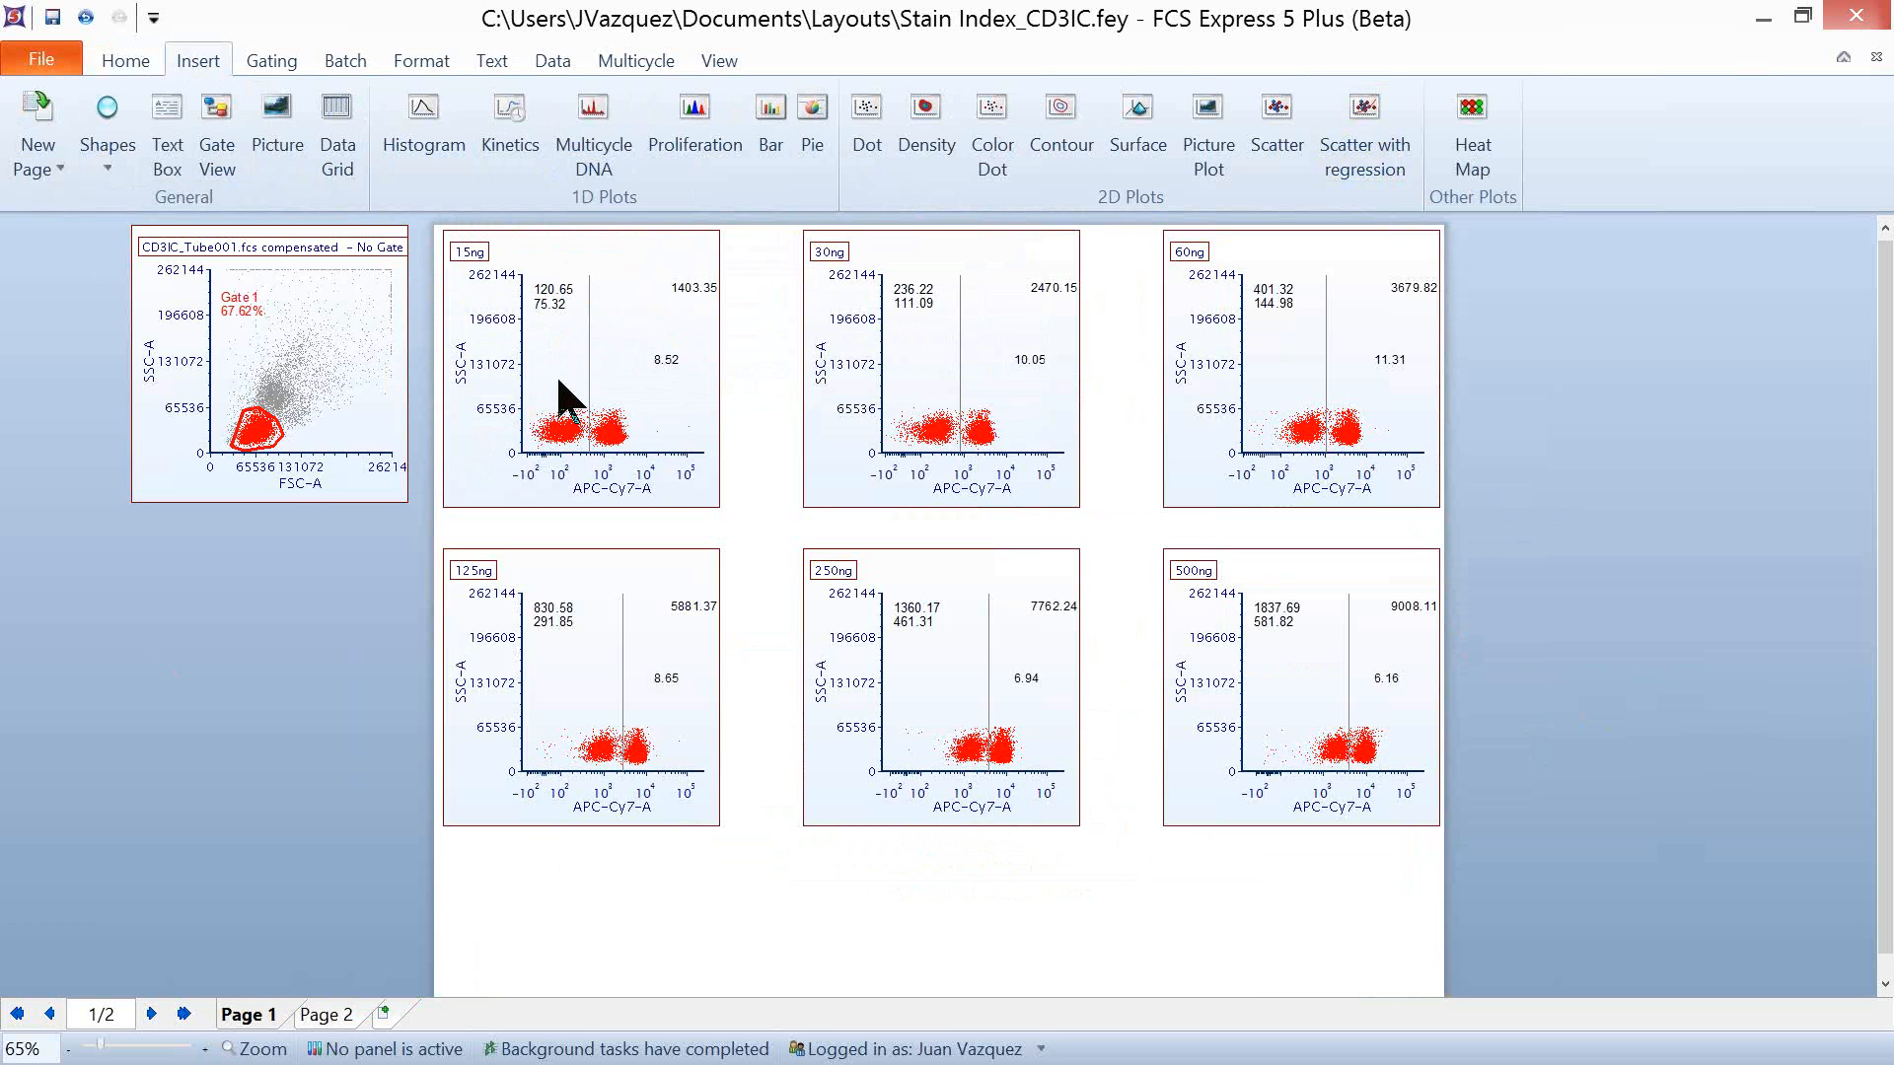
{"action": "left_click", "coordinate": [326, 1014]}
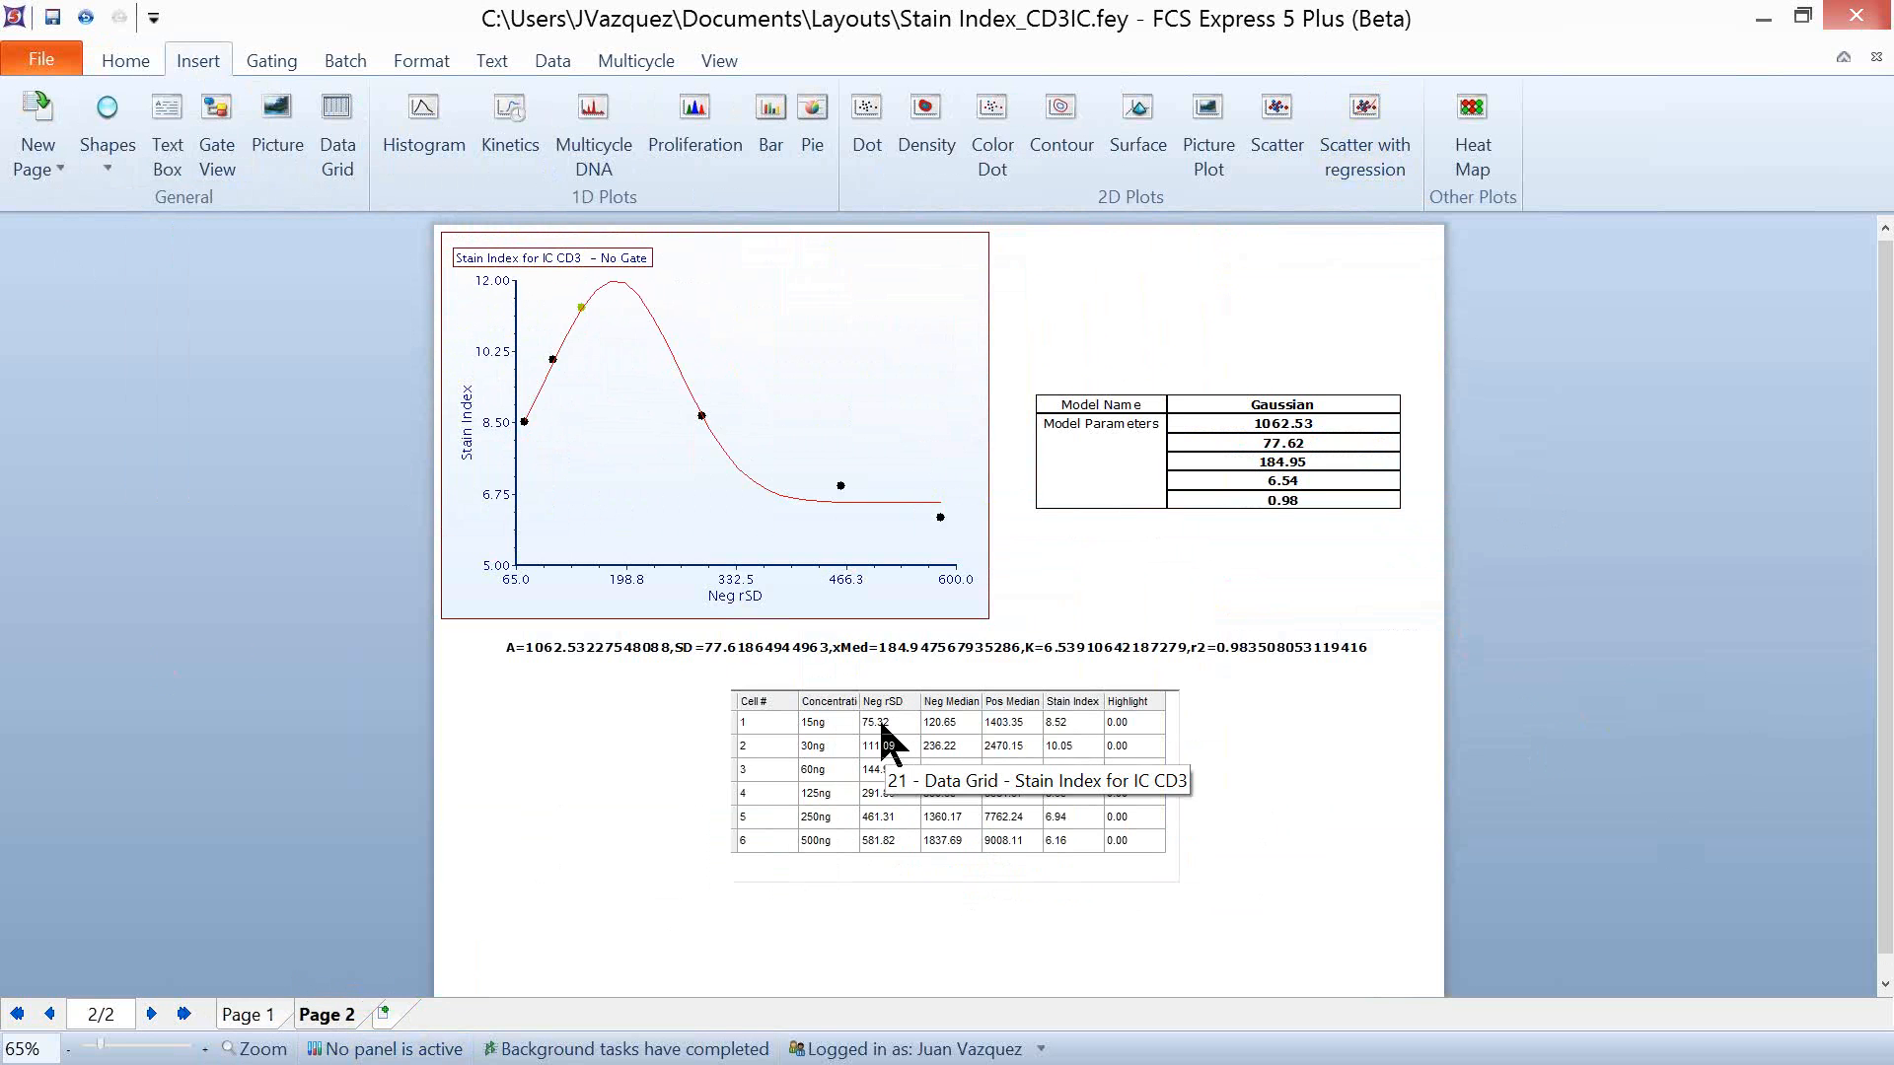
{"action": "left_click", "coordinate": [883, 725]}
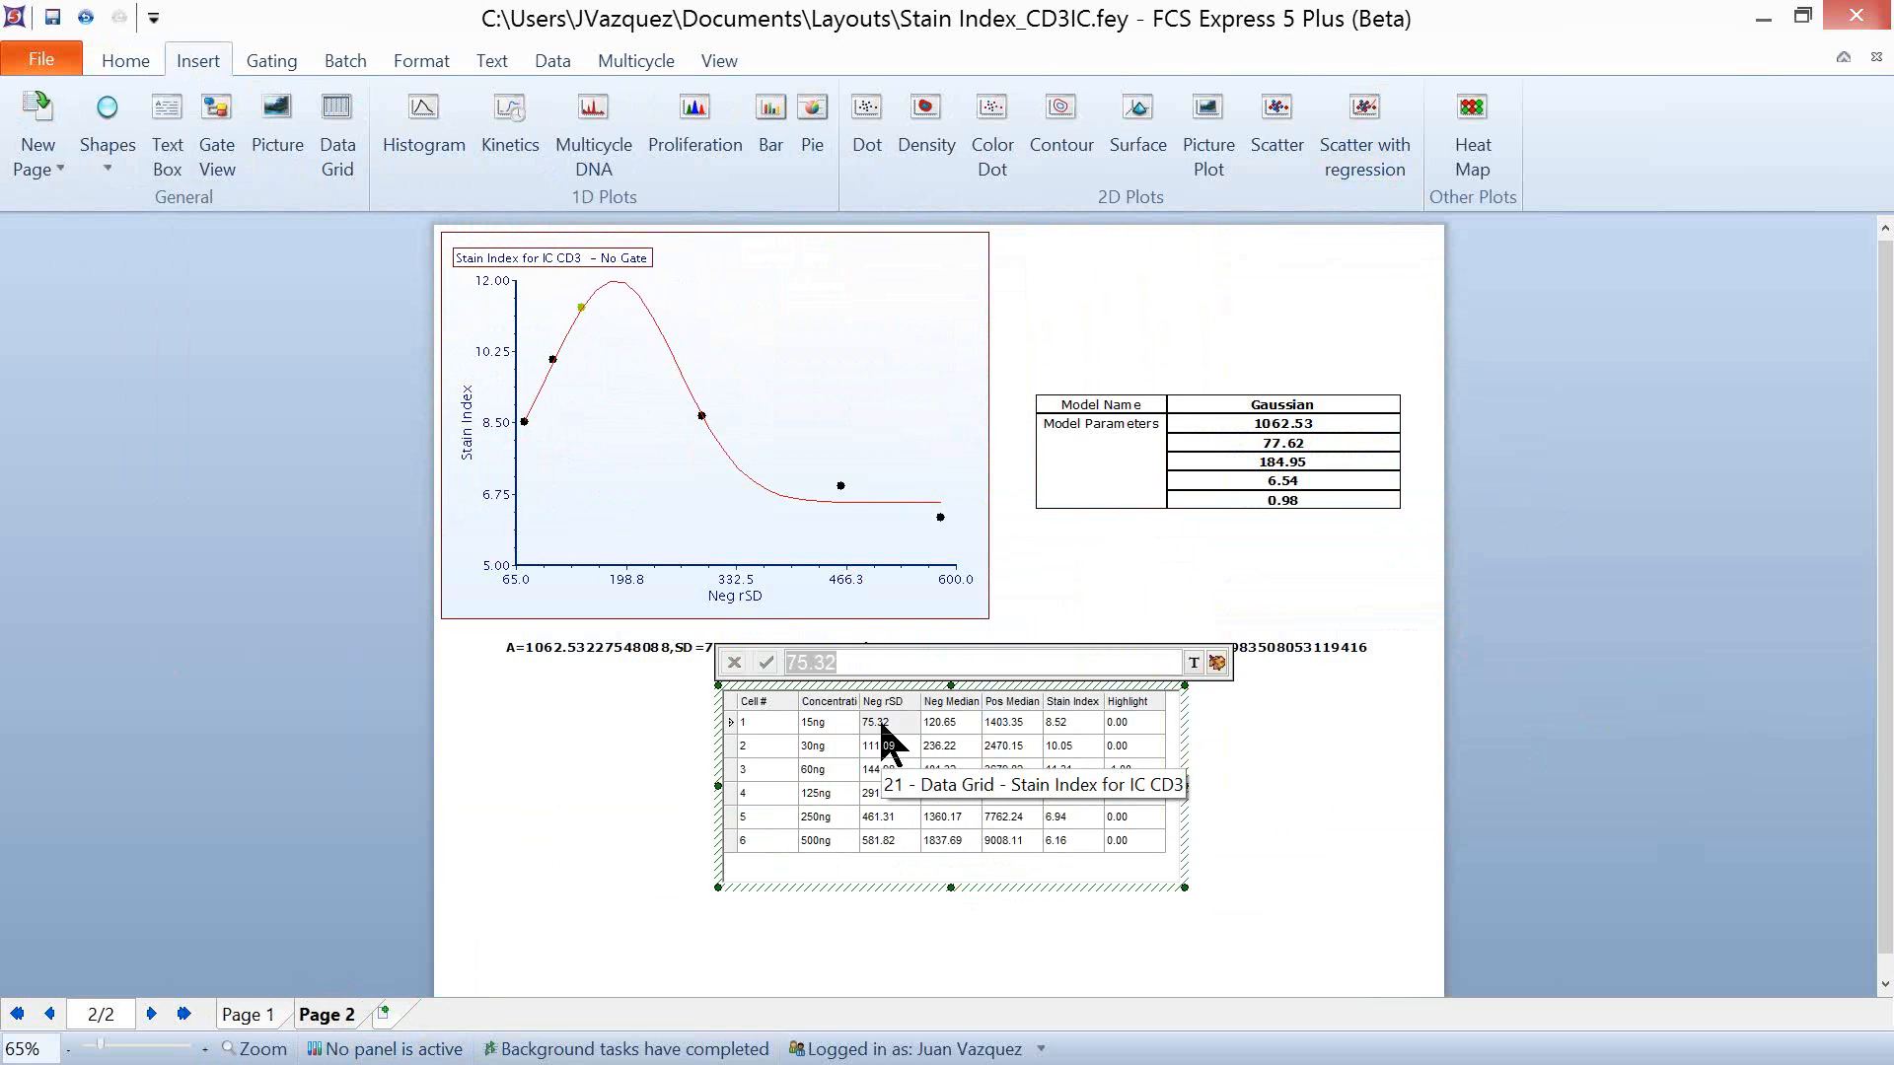
{"action": "left_click", "coordinate": [584, 868]}
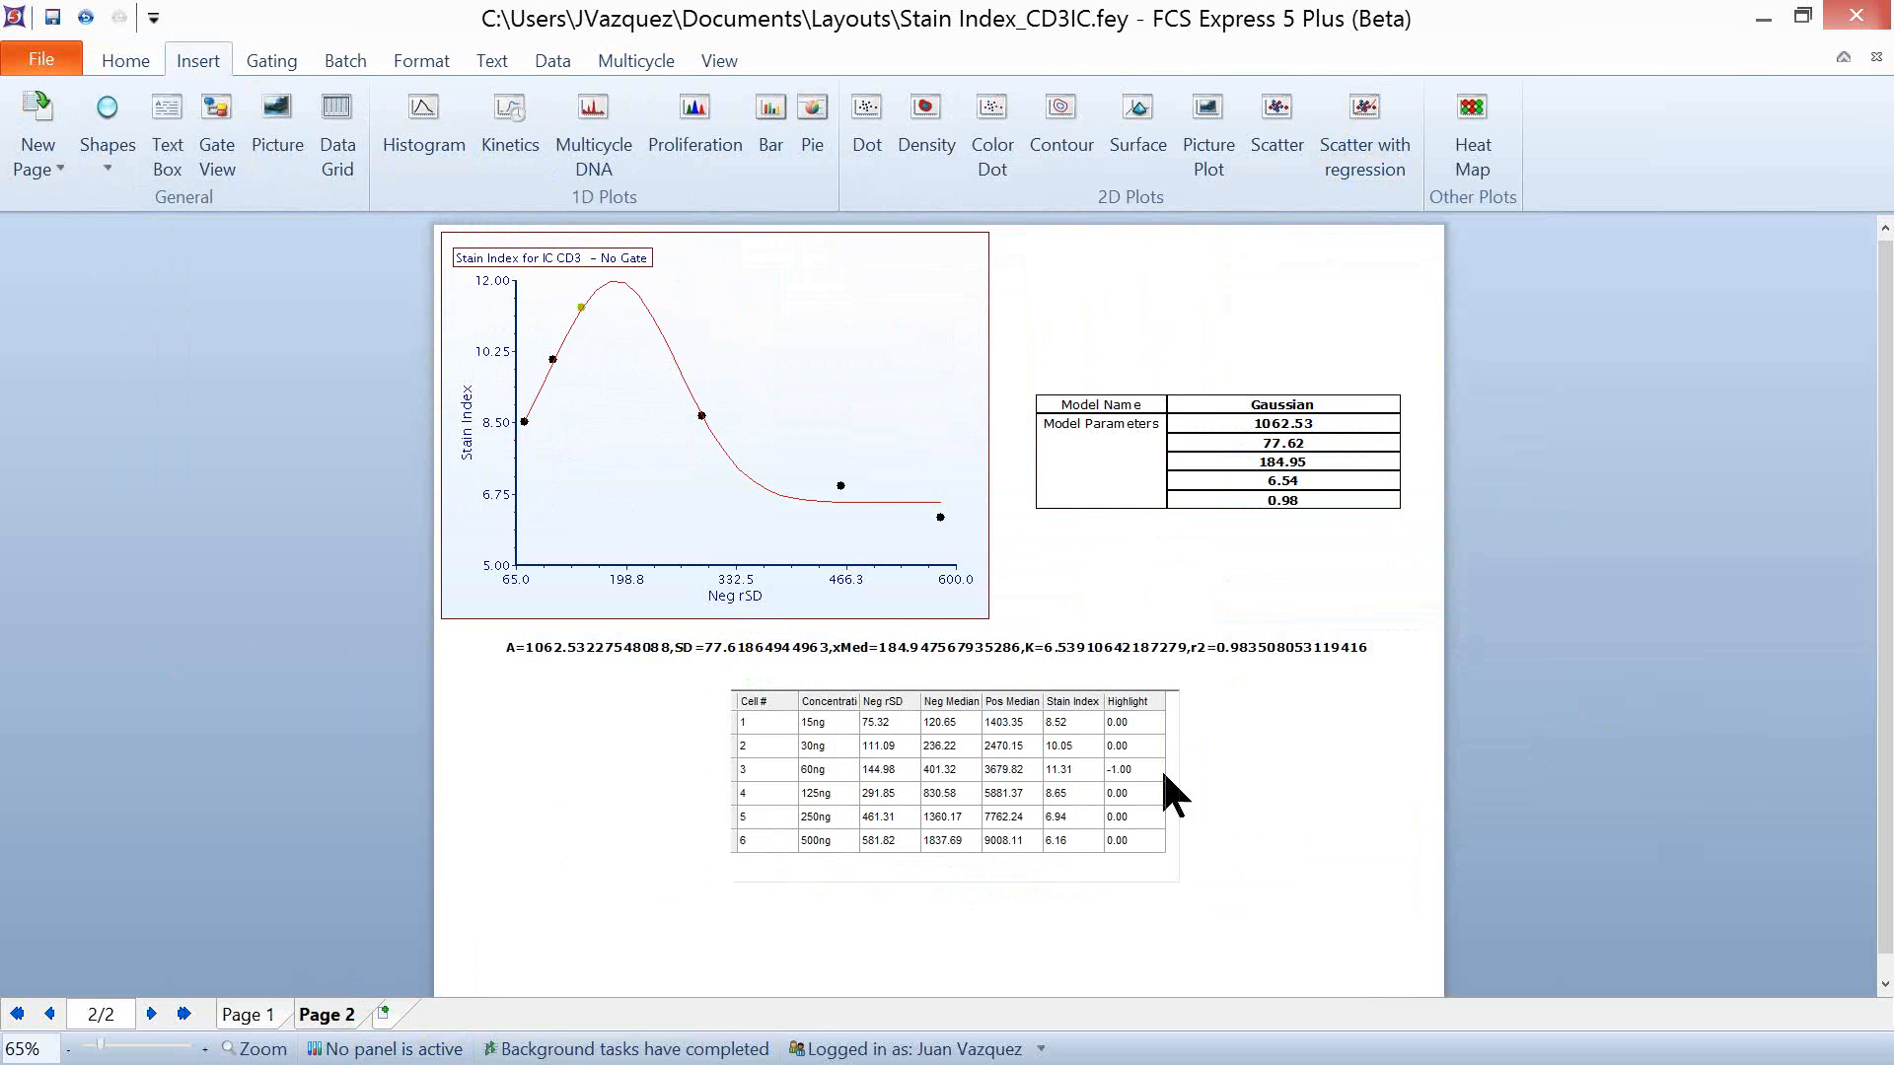
{"action": "left_click", "coordinate": [1057, 727]}
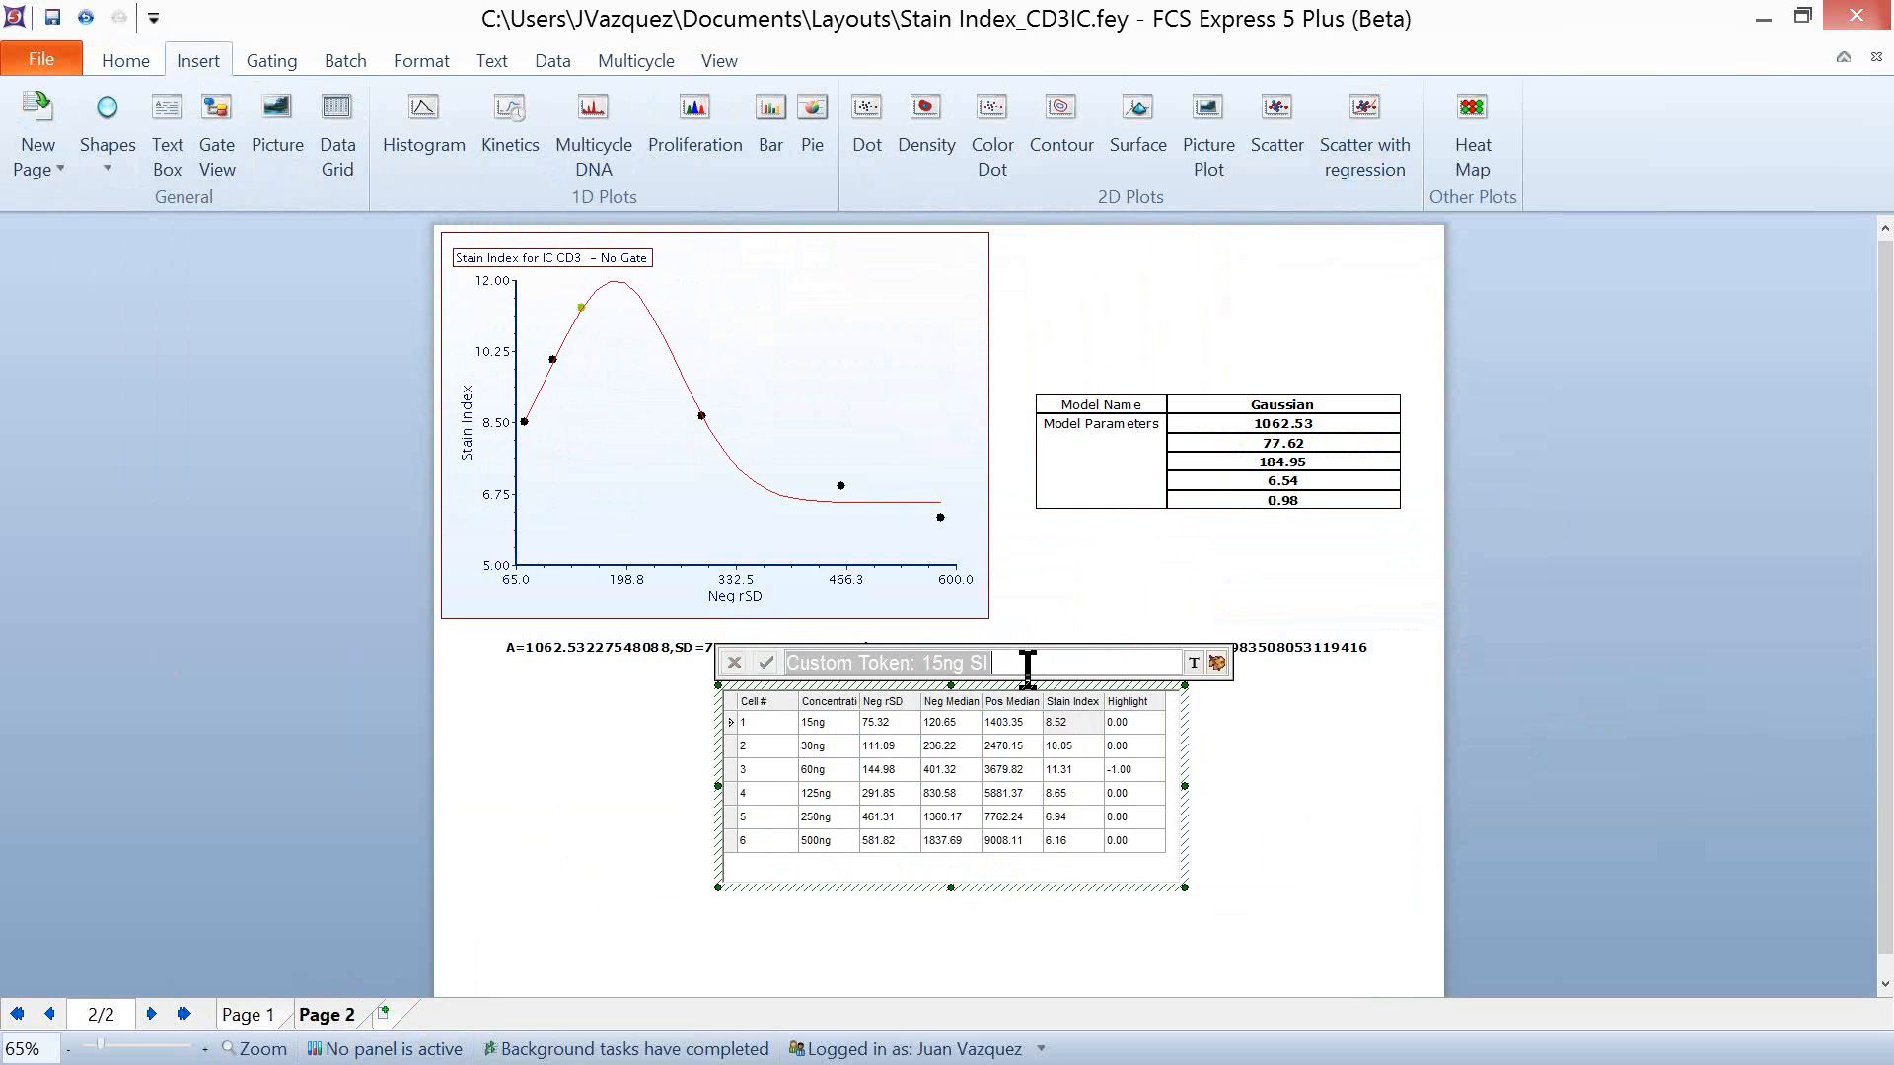
{"action": "left_click", "coordinate": [181, 387]}
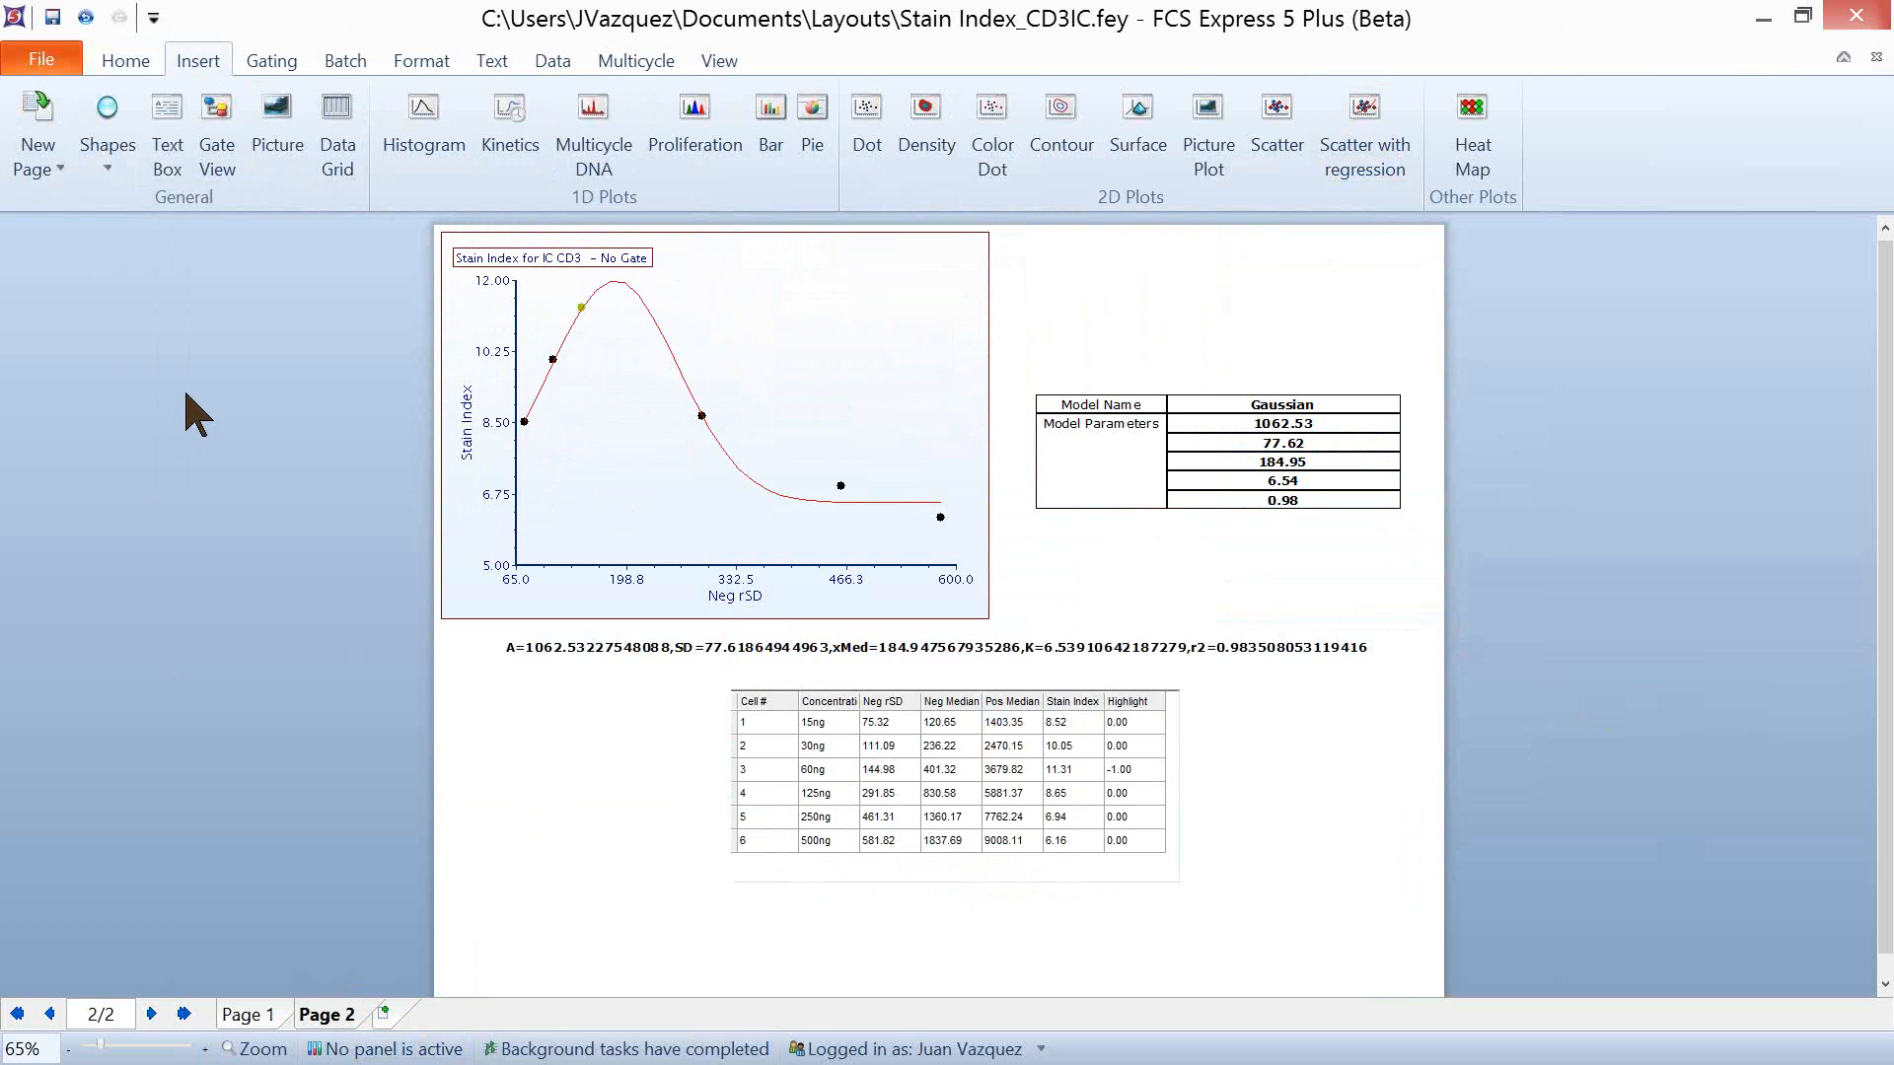
Step: Review the Generic Stain Index, 15ng SI and 30ng SI custom token formulas, then close the Custom Tokens window
{"action": "left_click", "coordinate": [723, 57]}
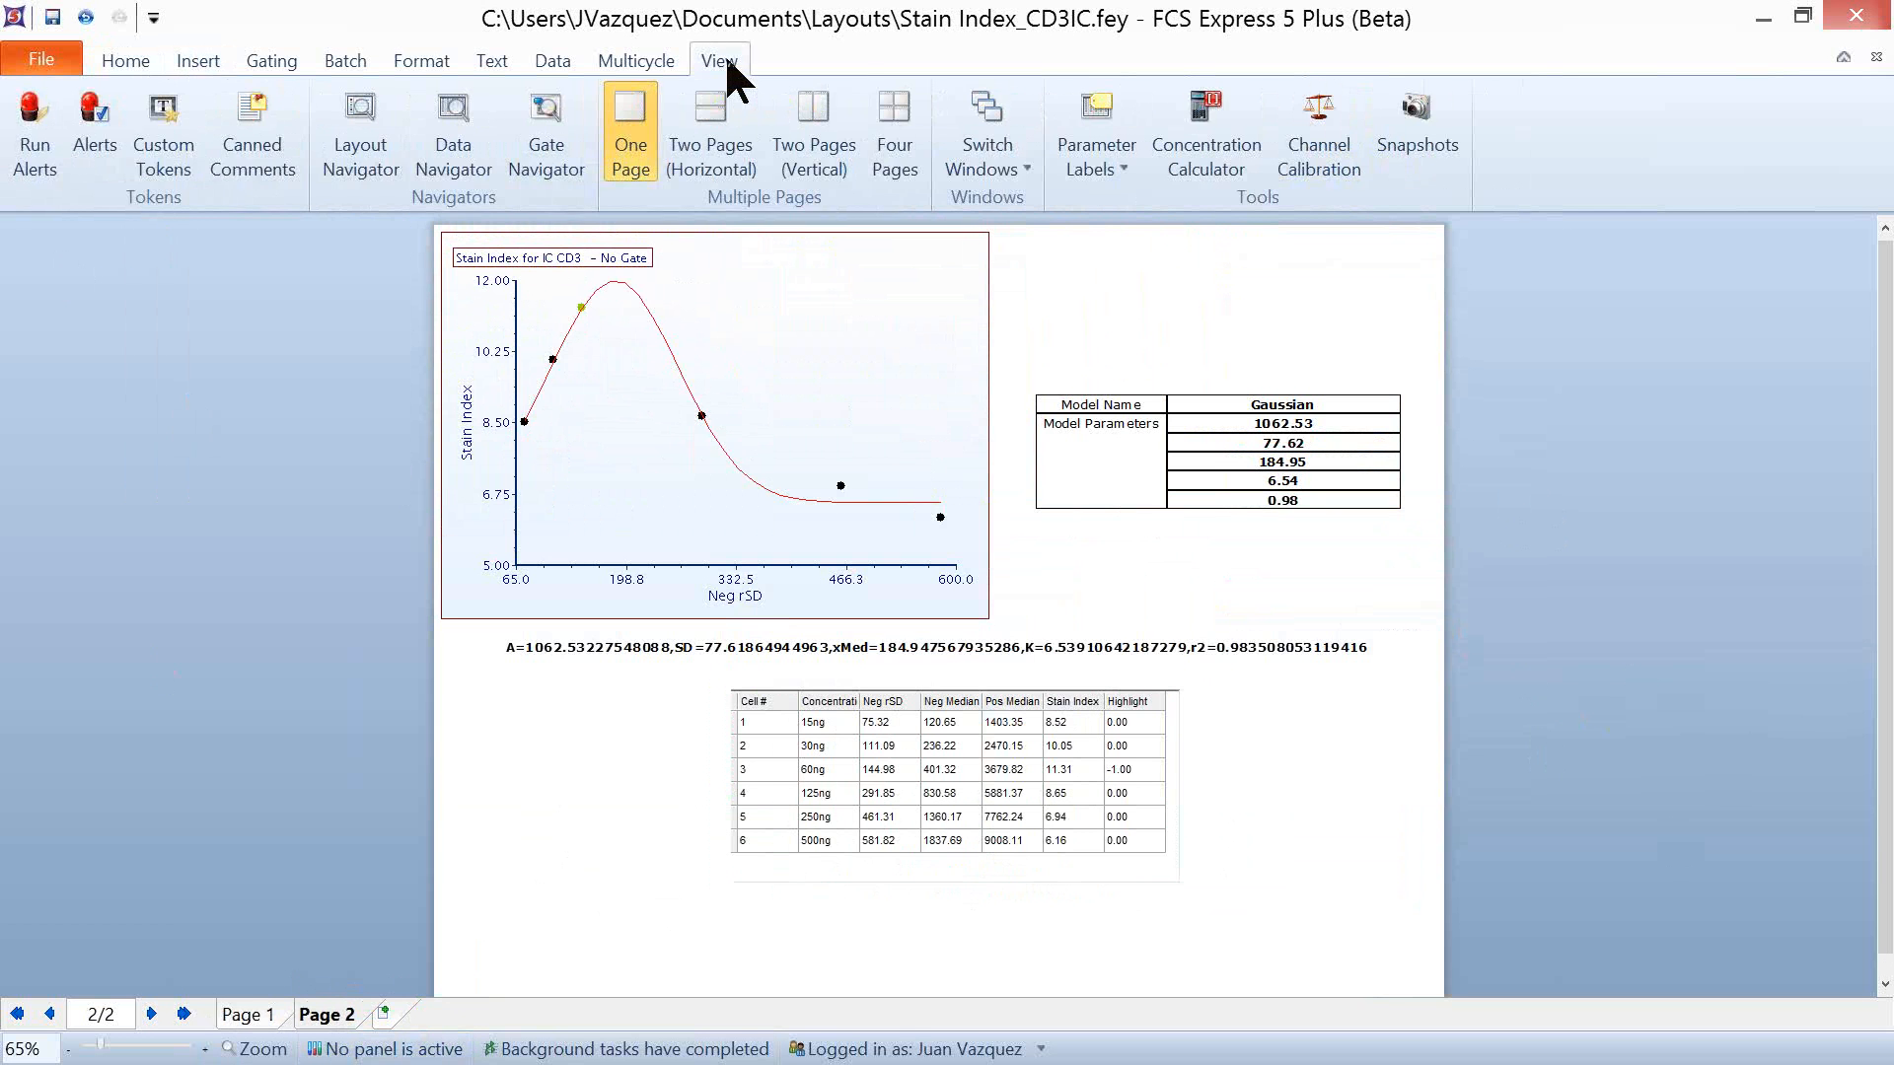
{"action": "left_click", "coordinate": [166, 123]}
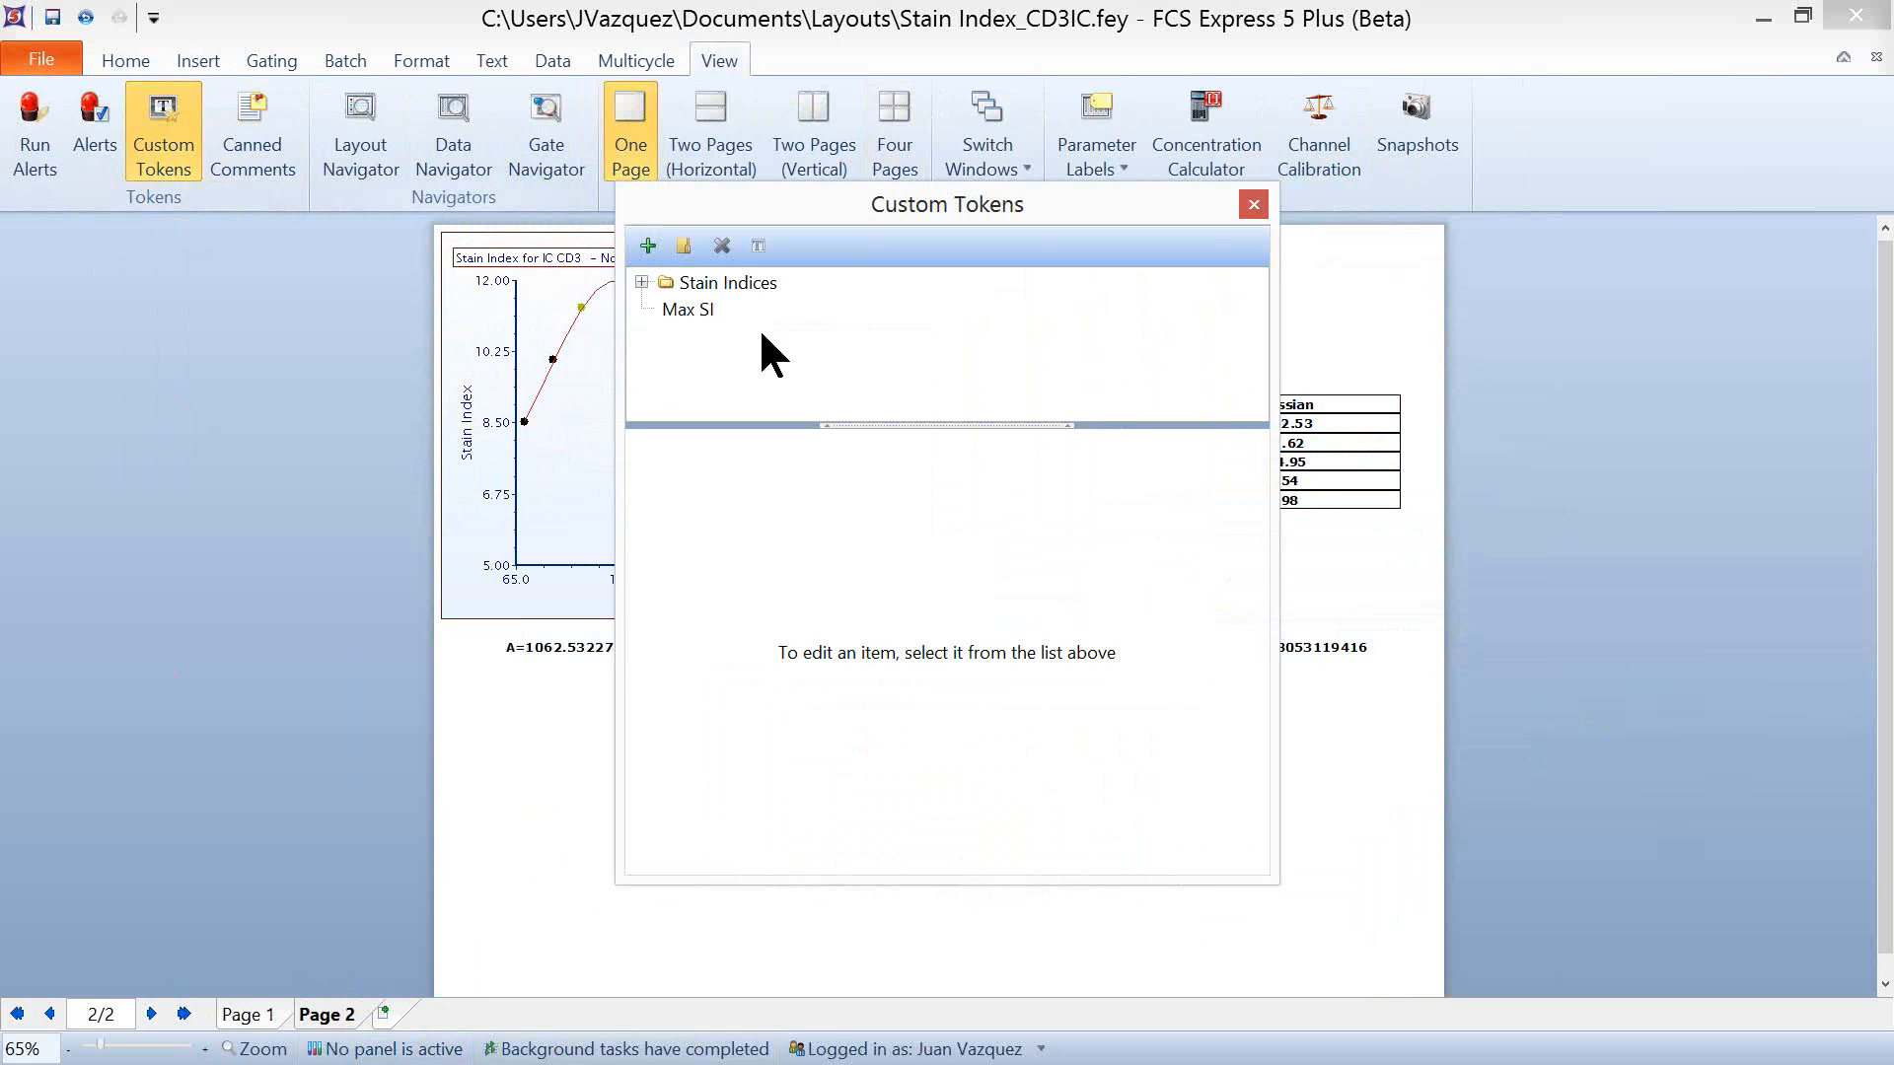
{"action": "left_click", "coordinate": [641, 281]}
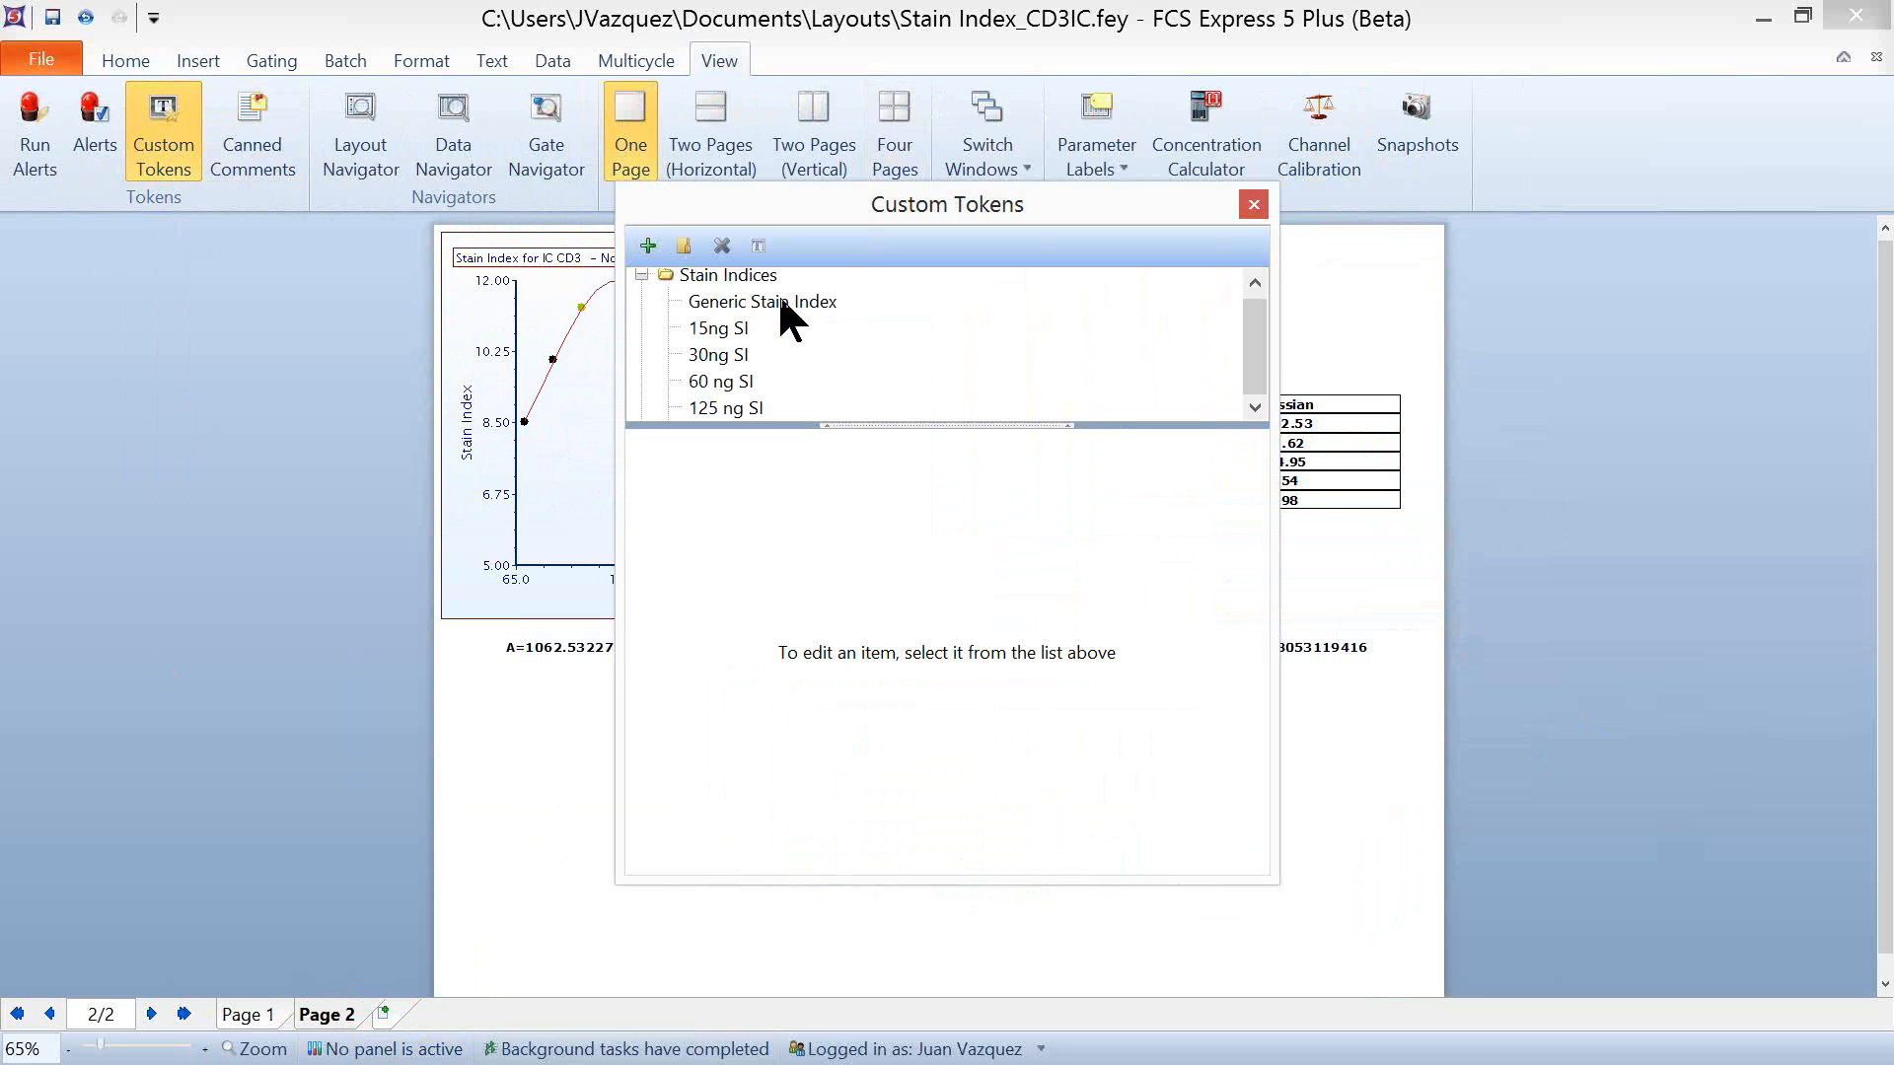
{"action": "left_click", "coordinate": [779, 301]}
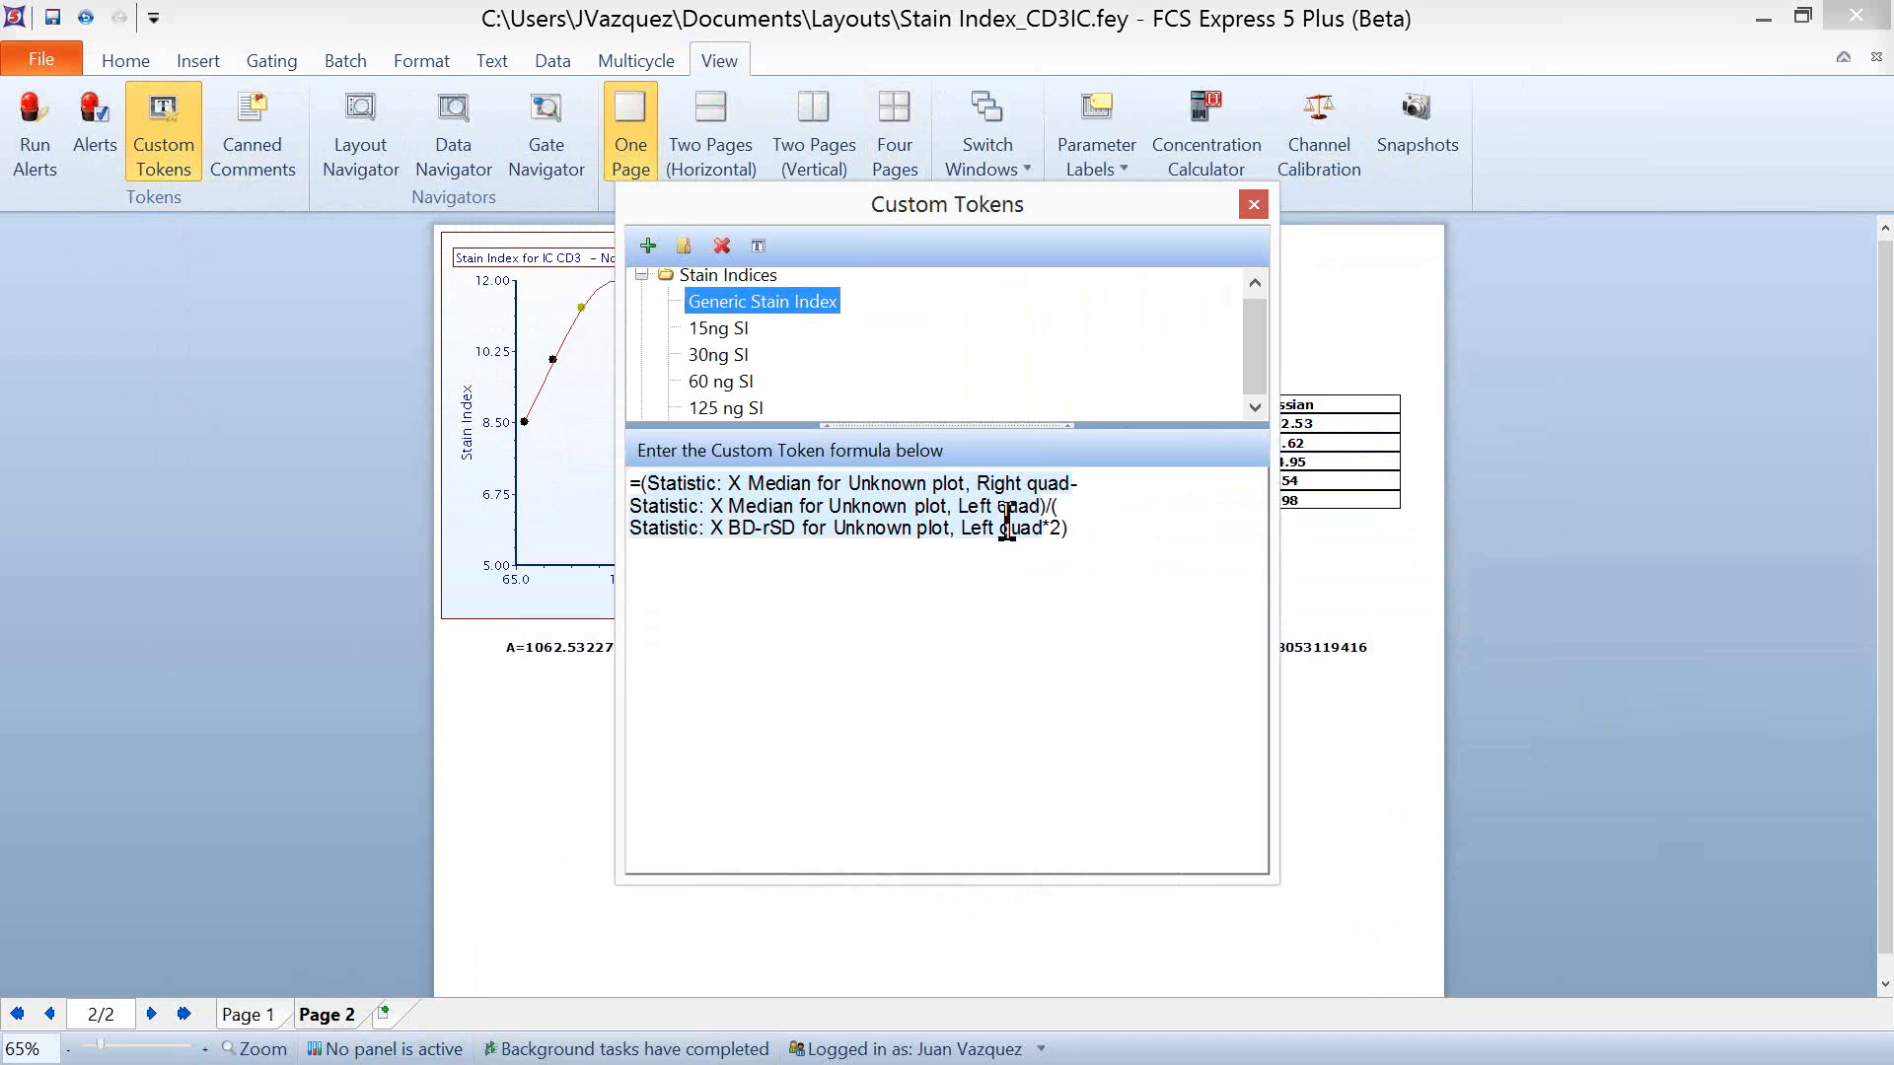
{"action": "left_click", "coordinate": [742, 332]}
{"action": "left_click", "coordinate": [744, 355]}
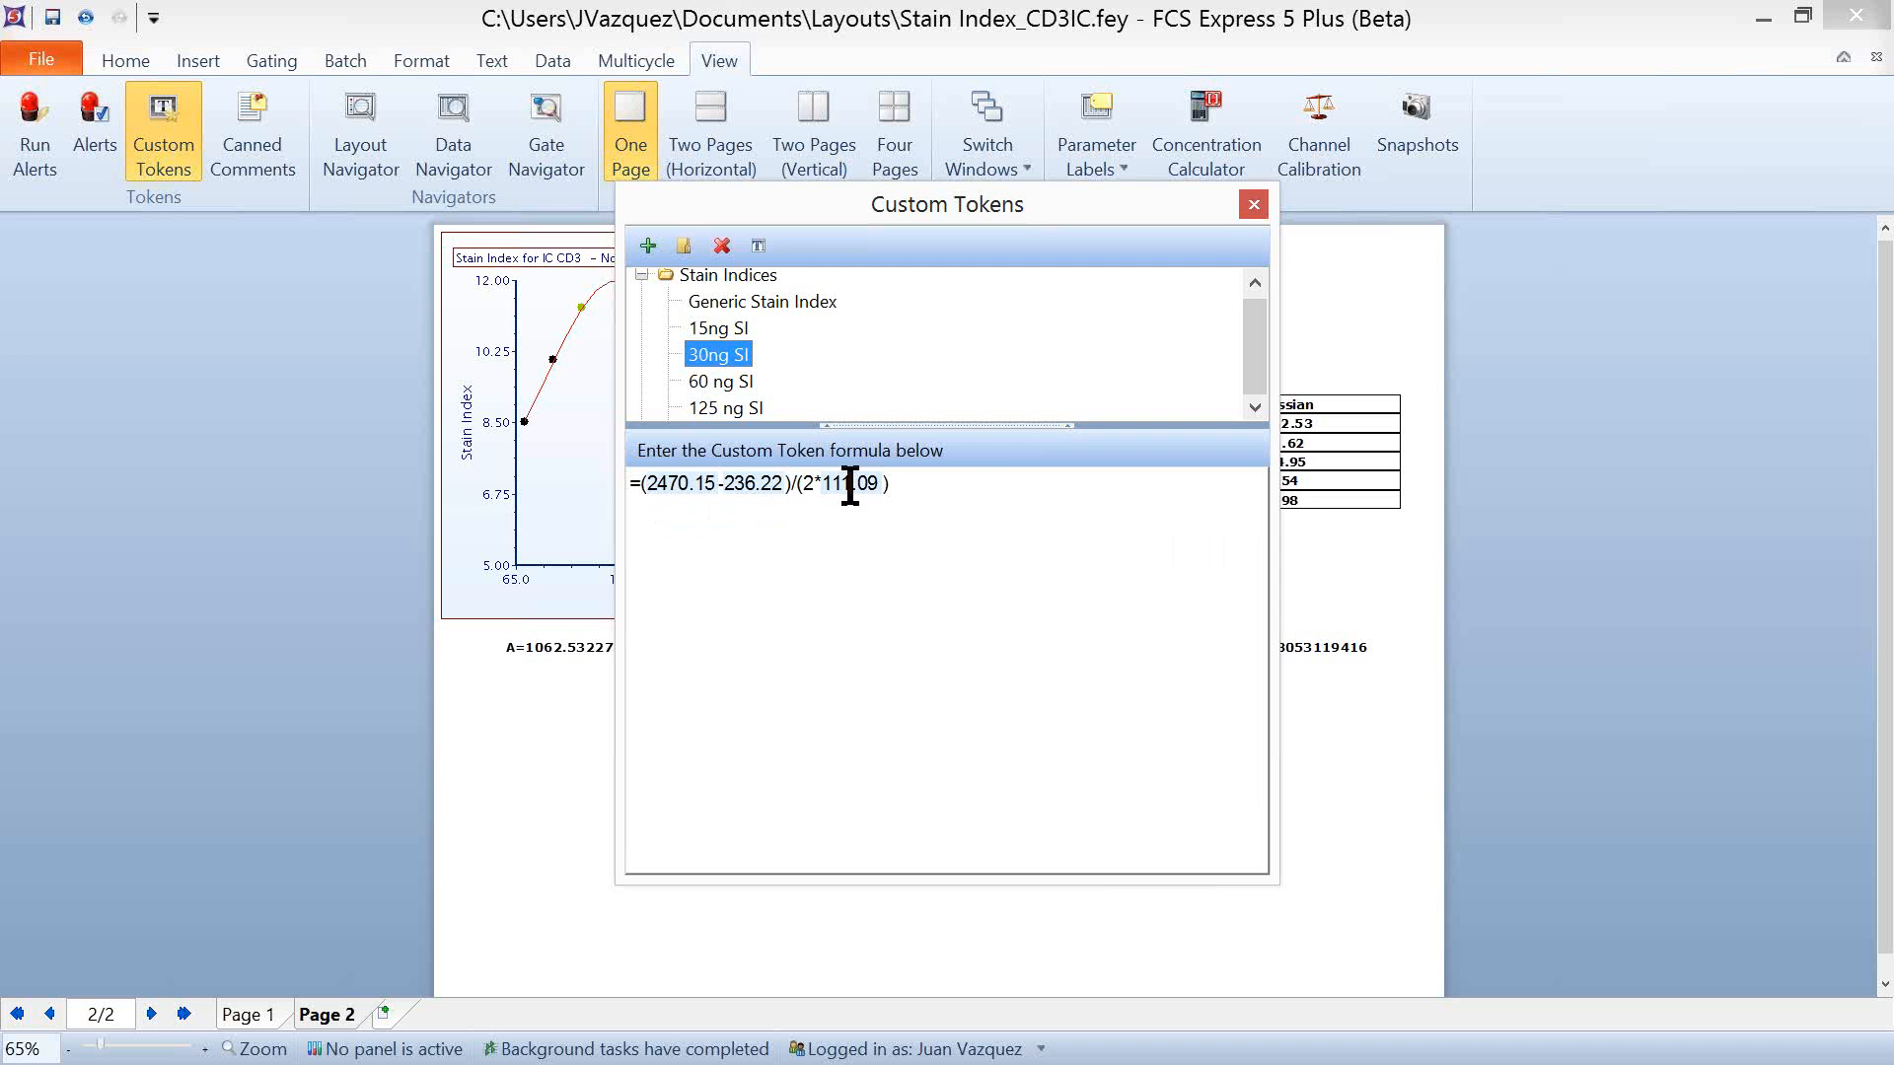
{"action": "left_click", "coordinate": [1253, 205]}
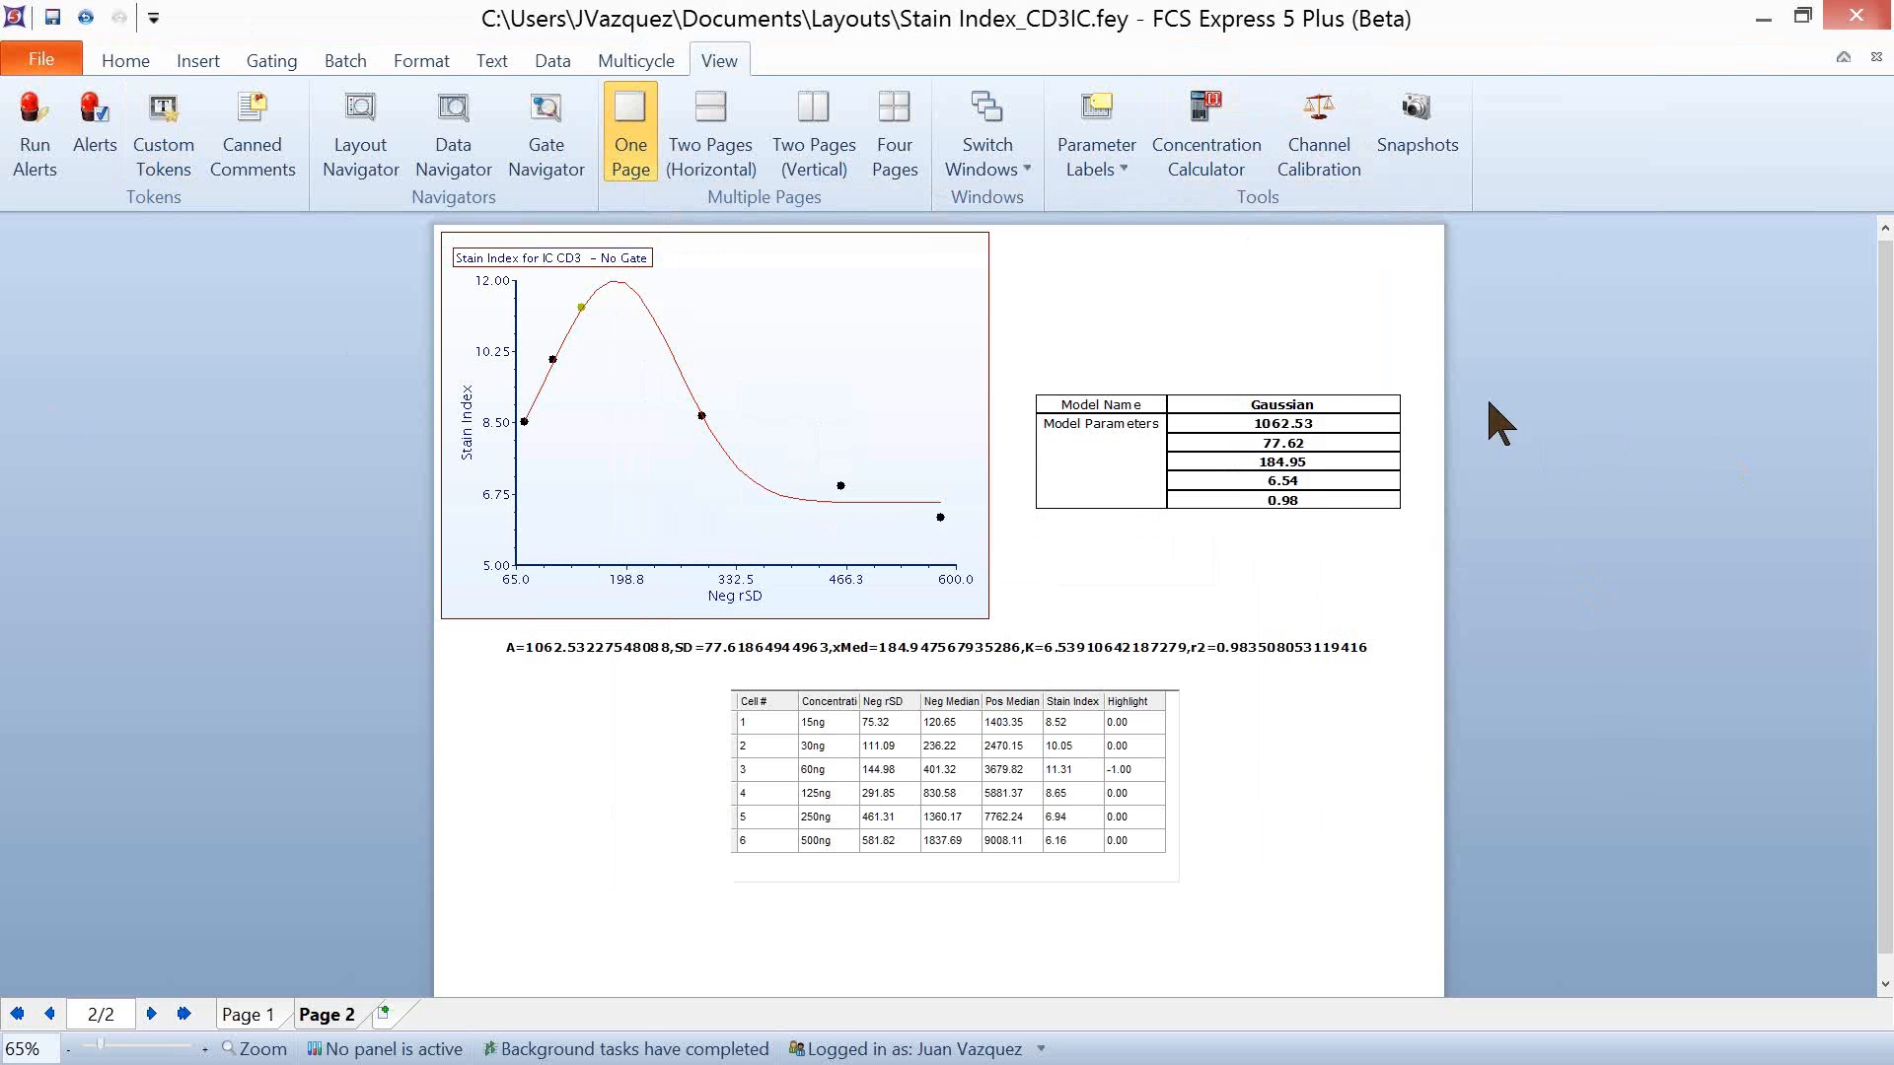
Step: Inspect the Gaussian model parameters table and the fit parameter text box below the regression plot
{"action": "left_click_drag", "start_coordinate": [1328, 498], "coordinate": [1322, 427]}
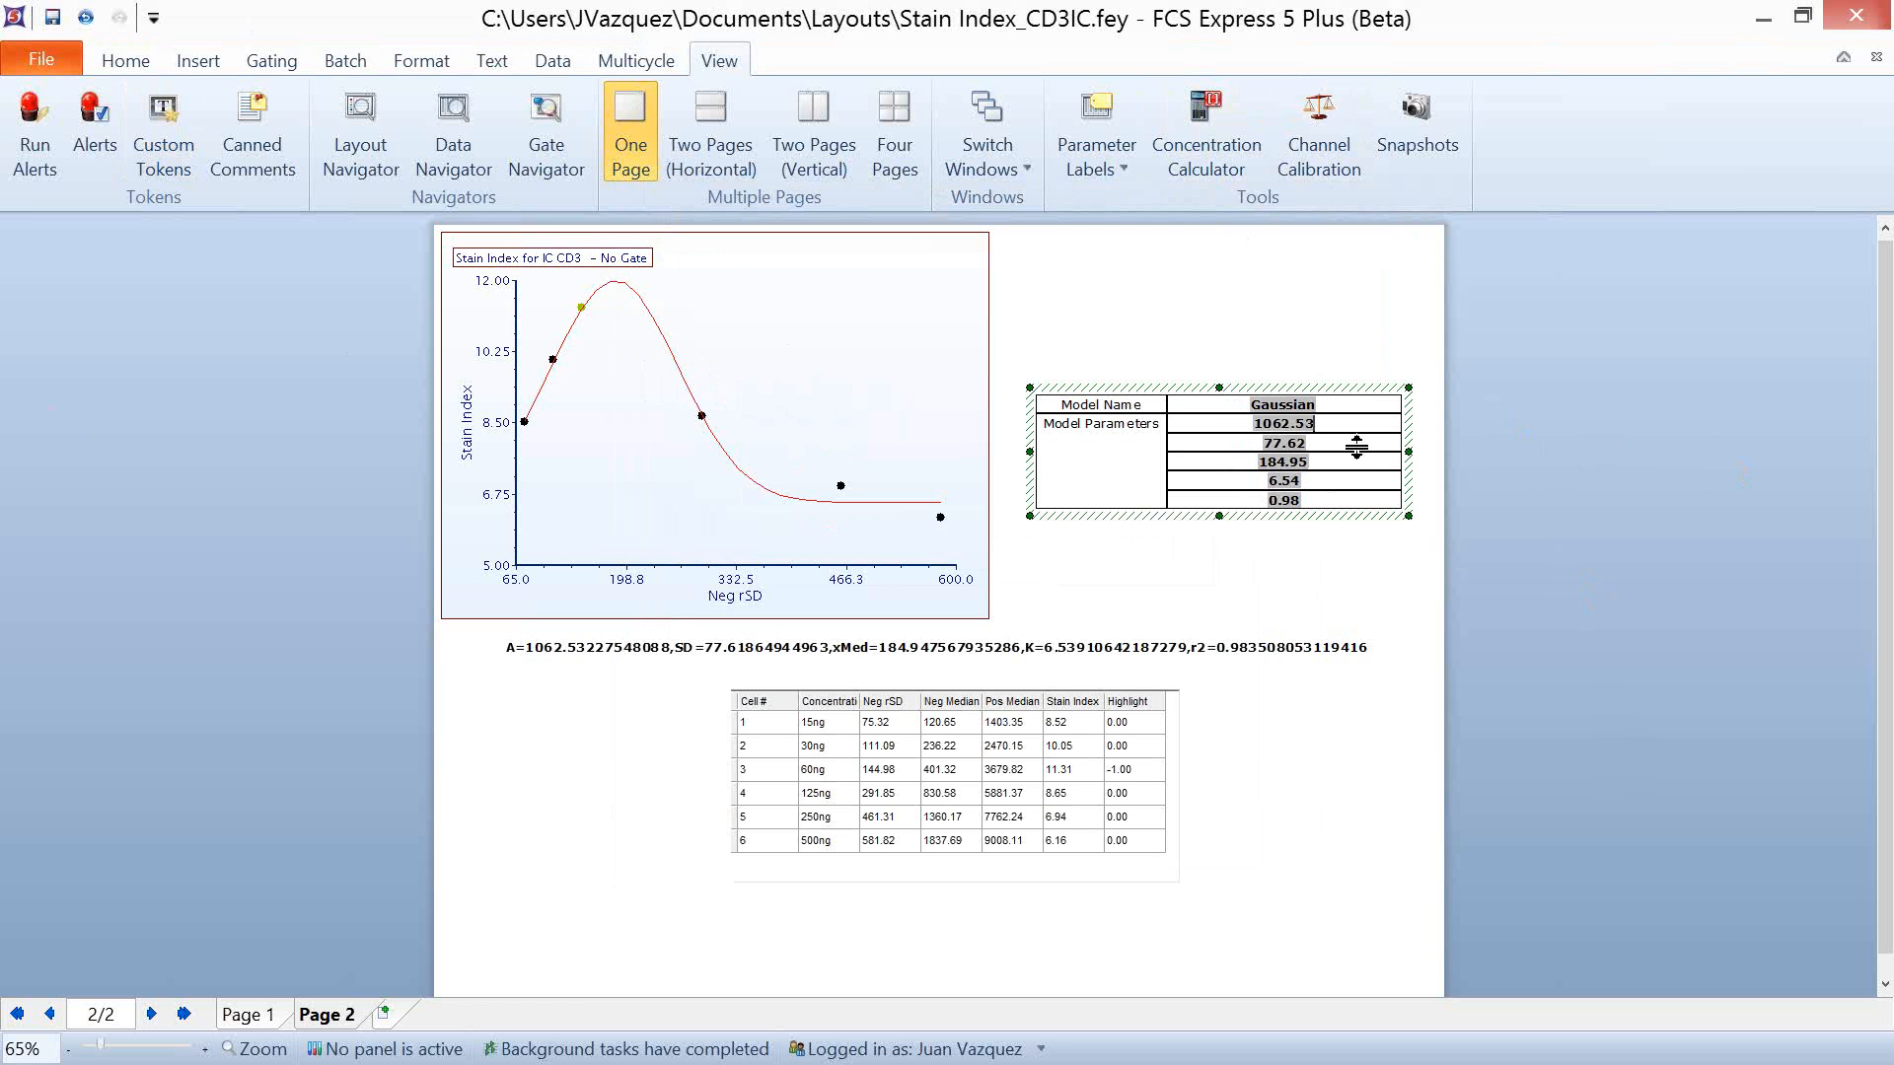
{"action": "left_click", "coordinate": [1147, 657]}
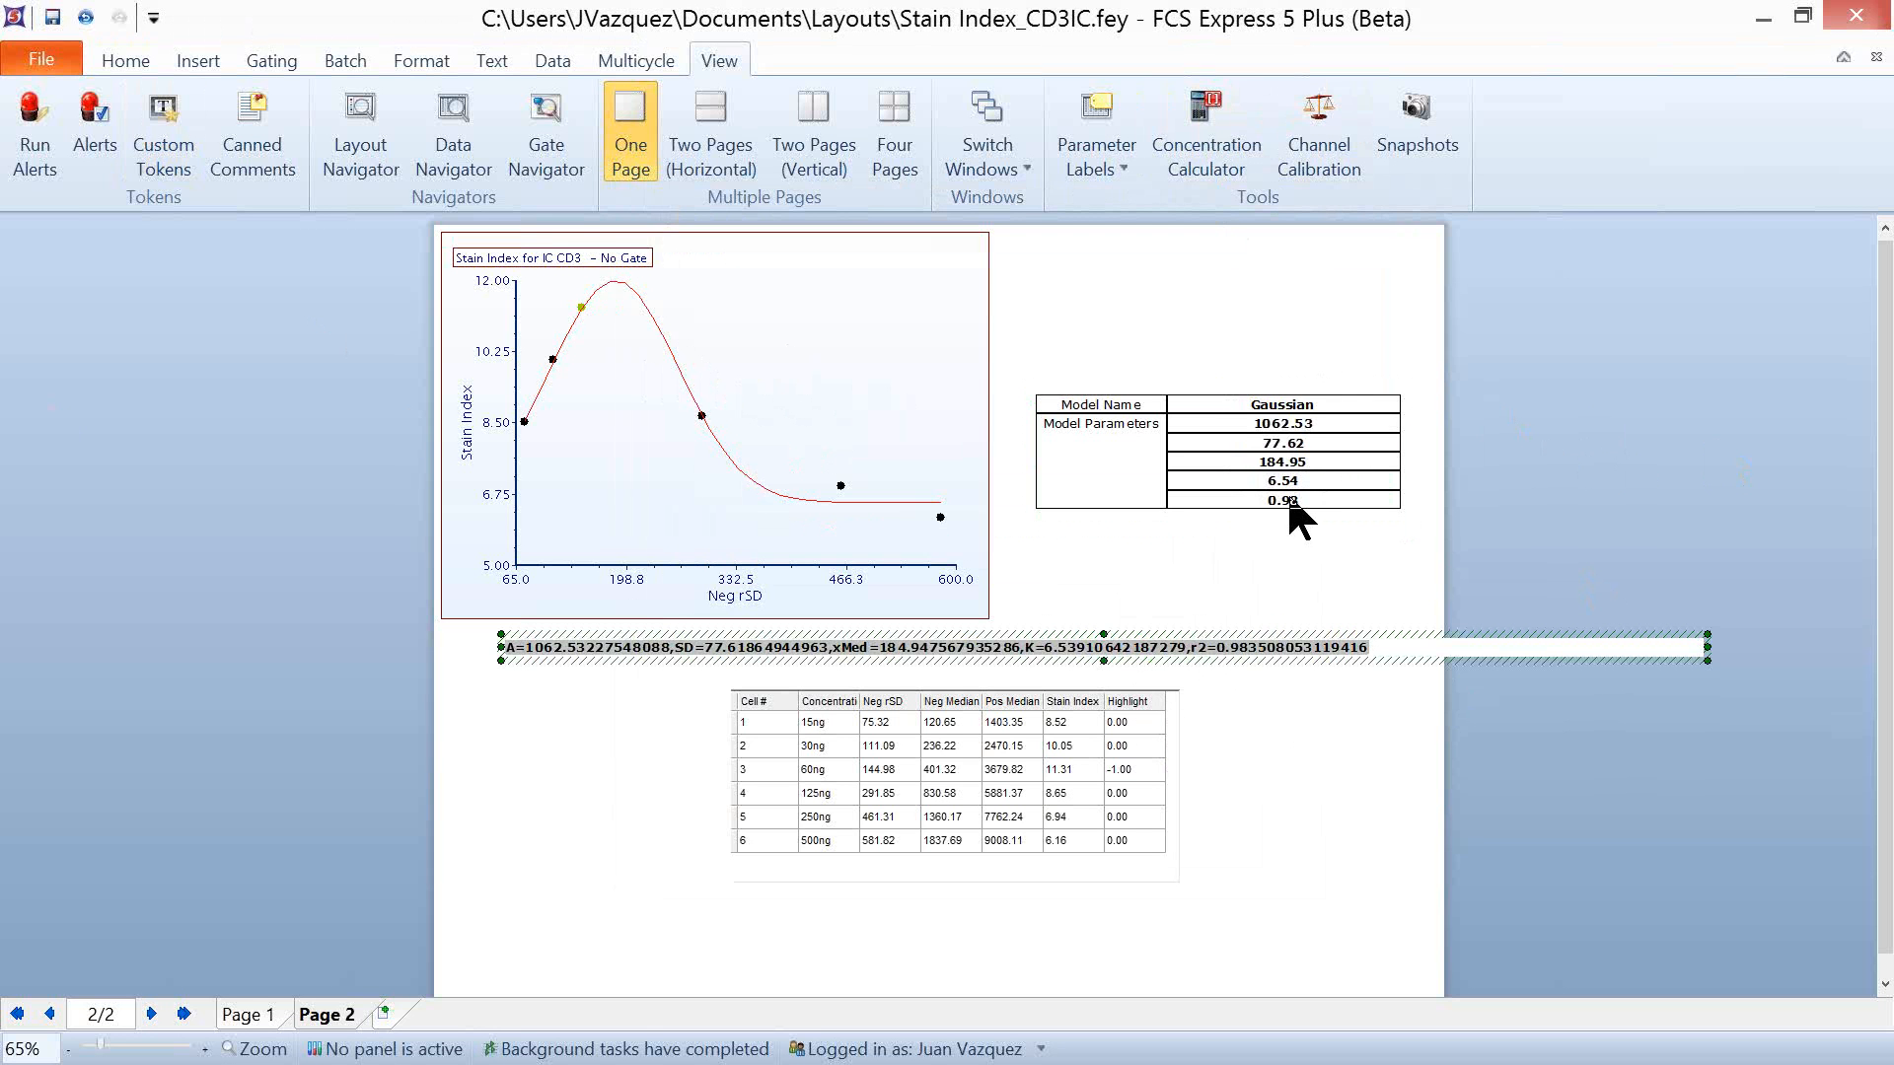
{"action": "left_click", "coordinate": [1680, 825]}
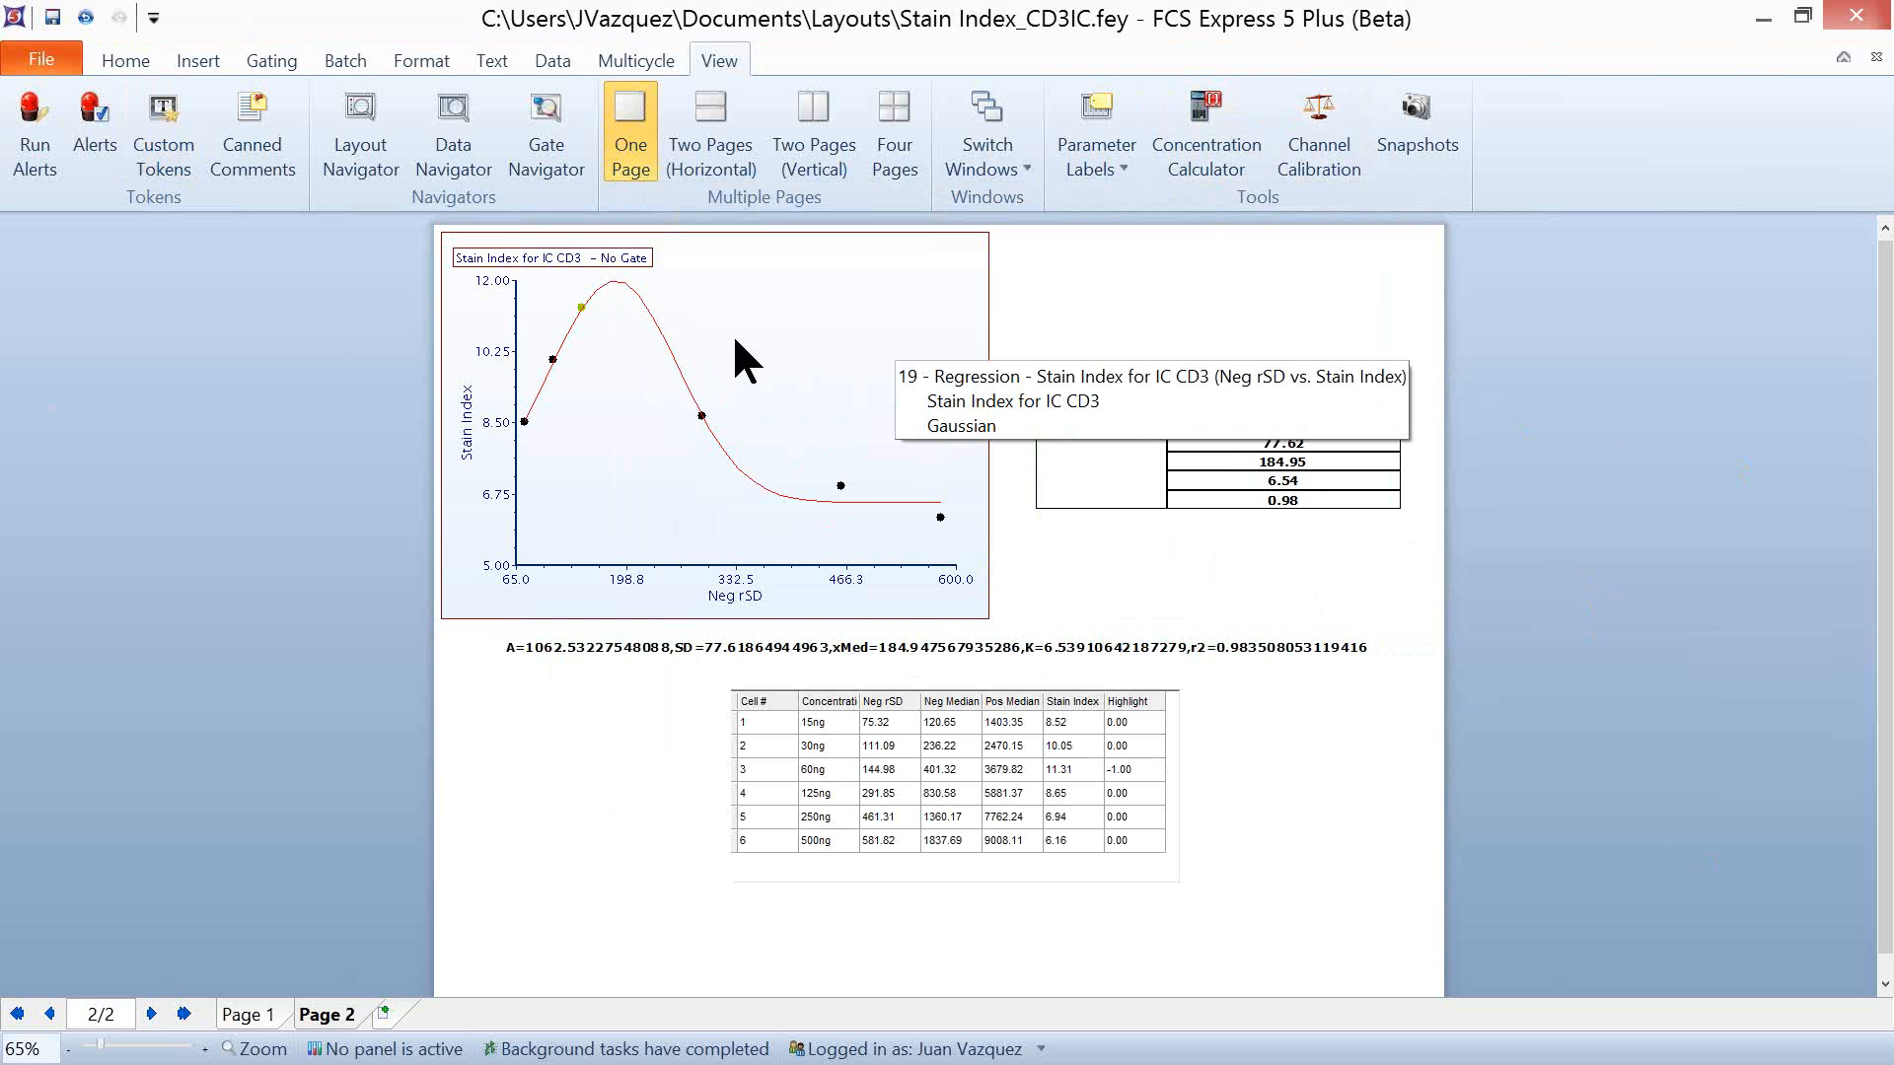
Step: Open the regression fit options of the Stain Index plot, browse the regression types and choose MichMenten
{"action": "left_click", "coordinate": [786, 404]}
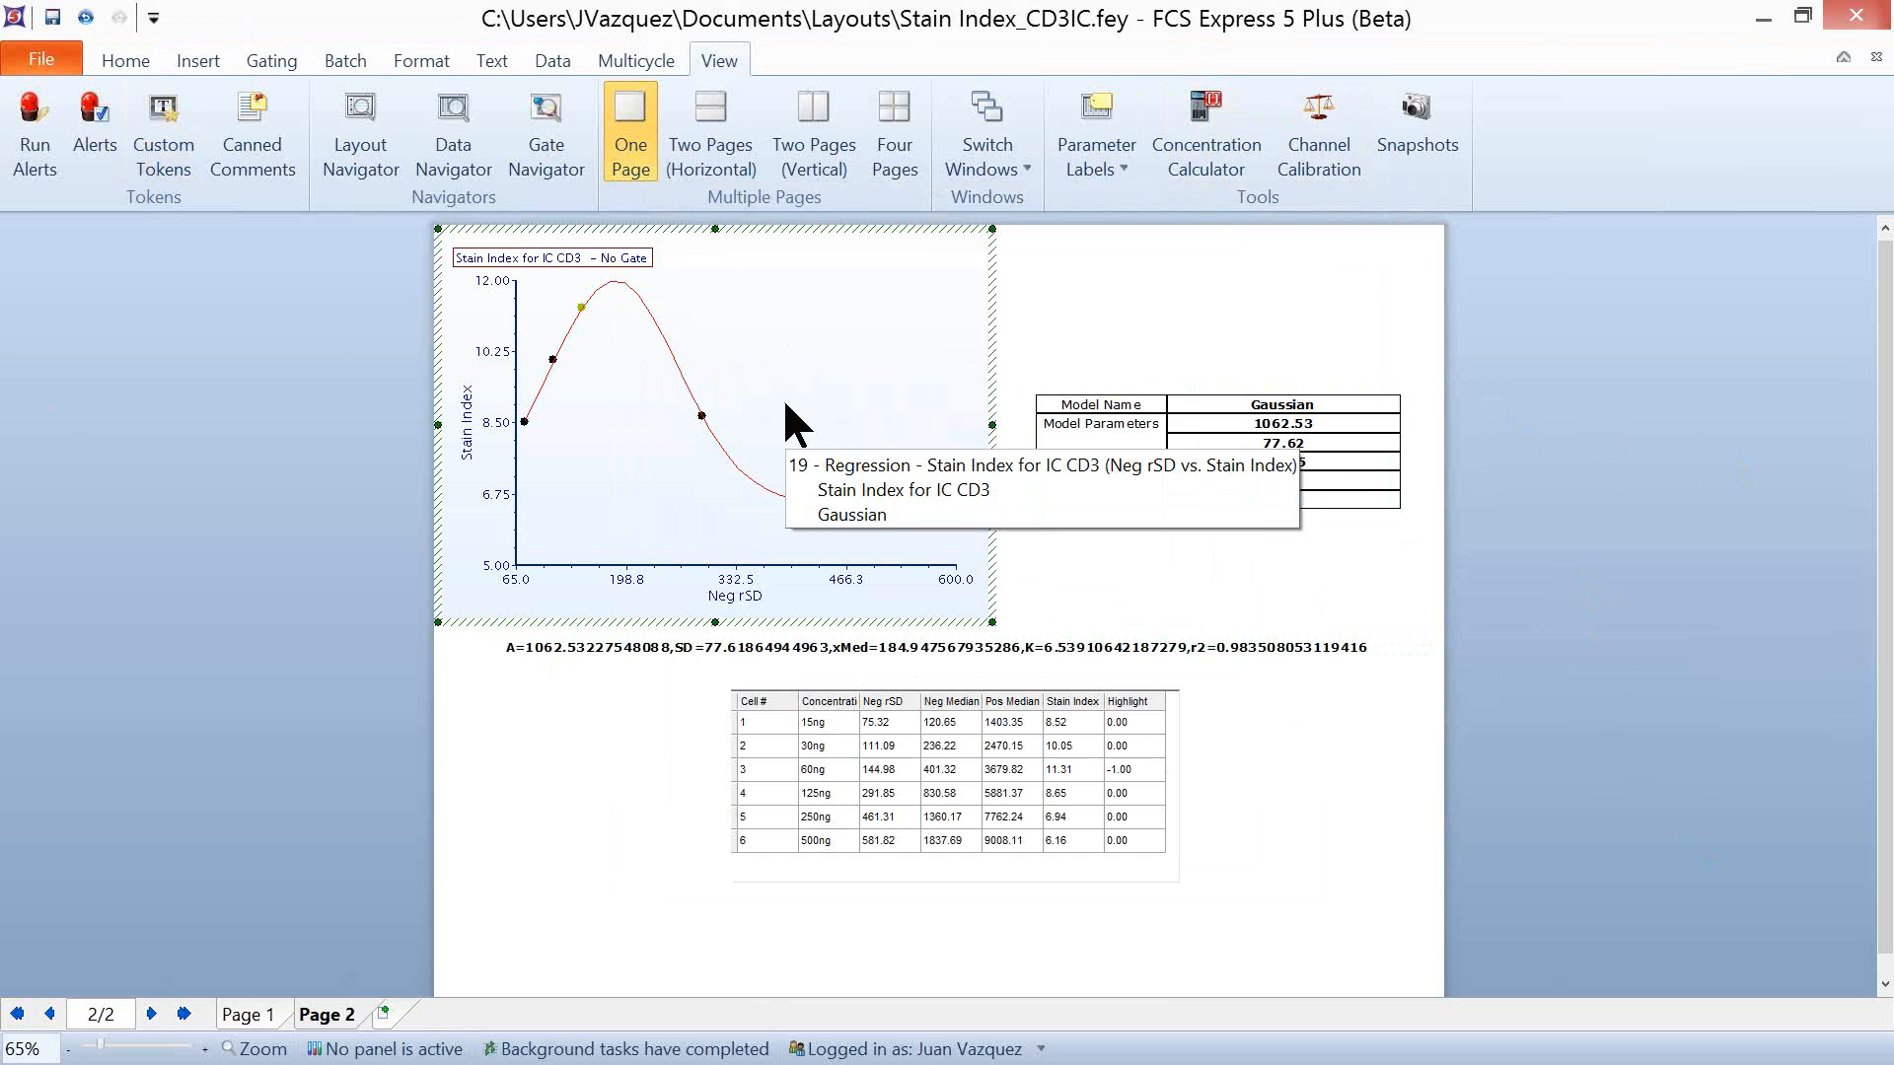
{"action": "right_click", "coordinate": [786, 407]}
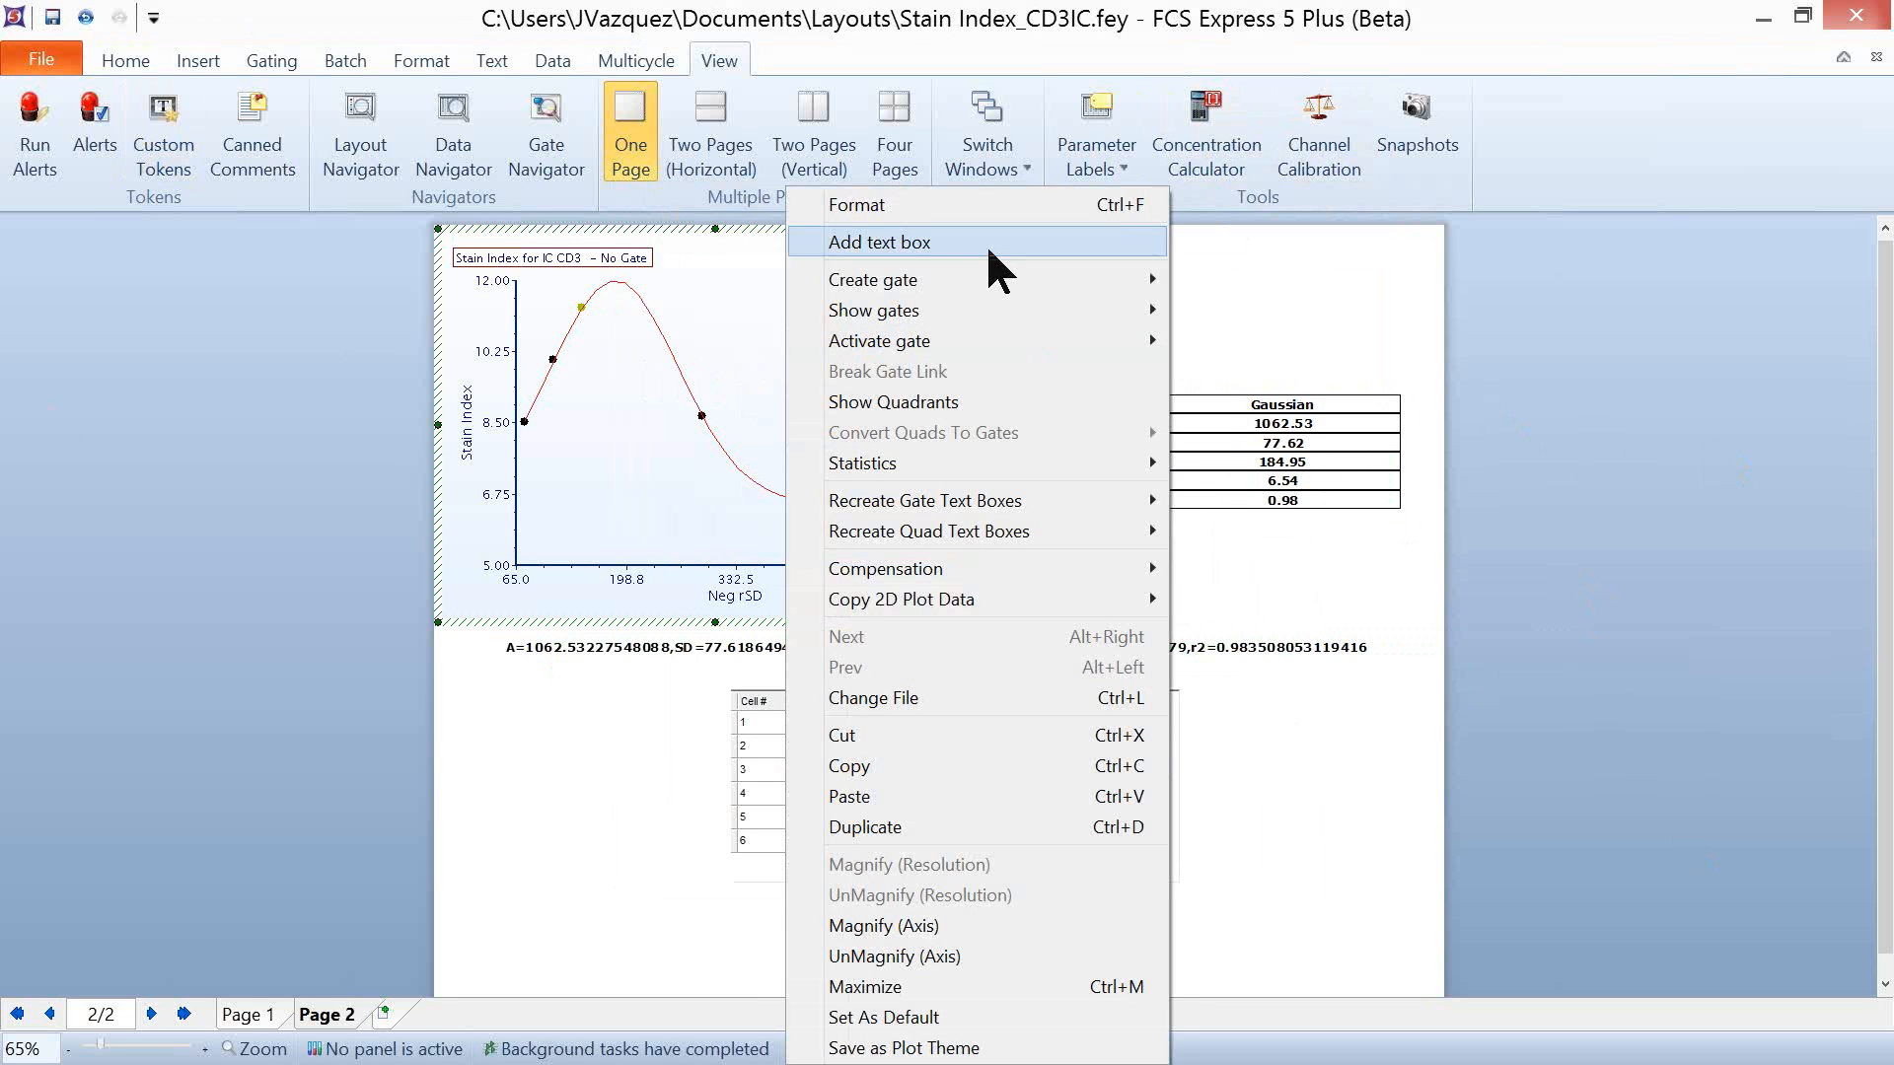
{"action": "left_click", "coordinate": [971, 205]}
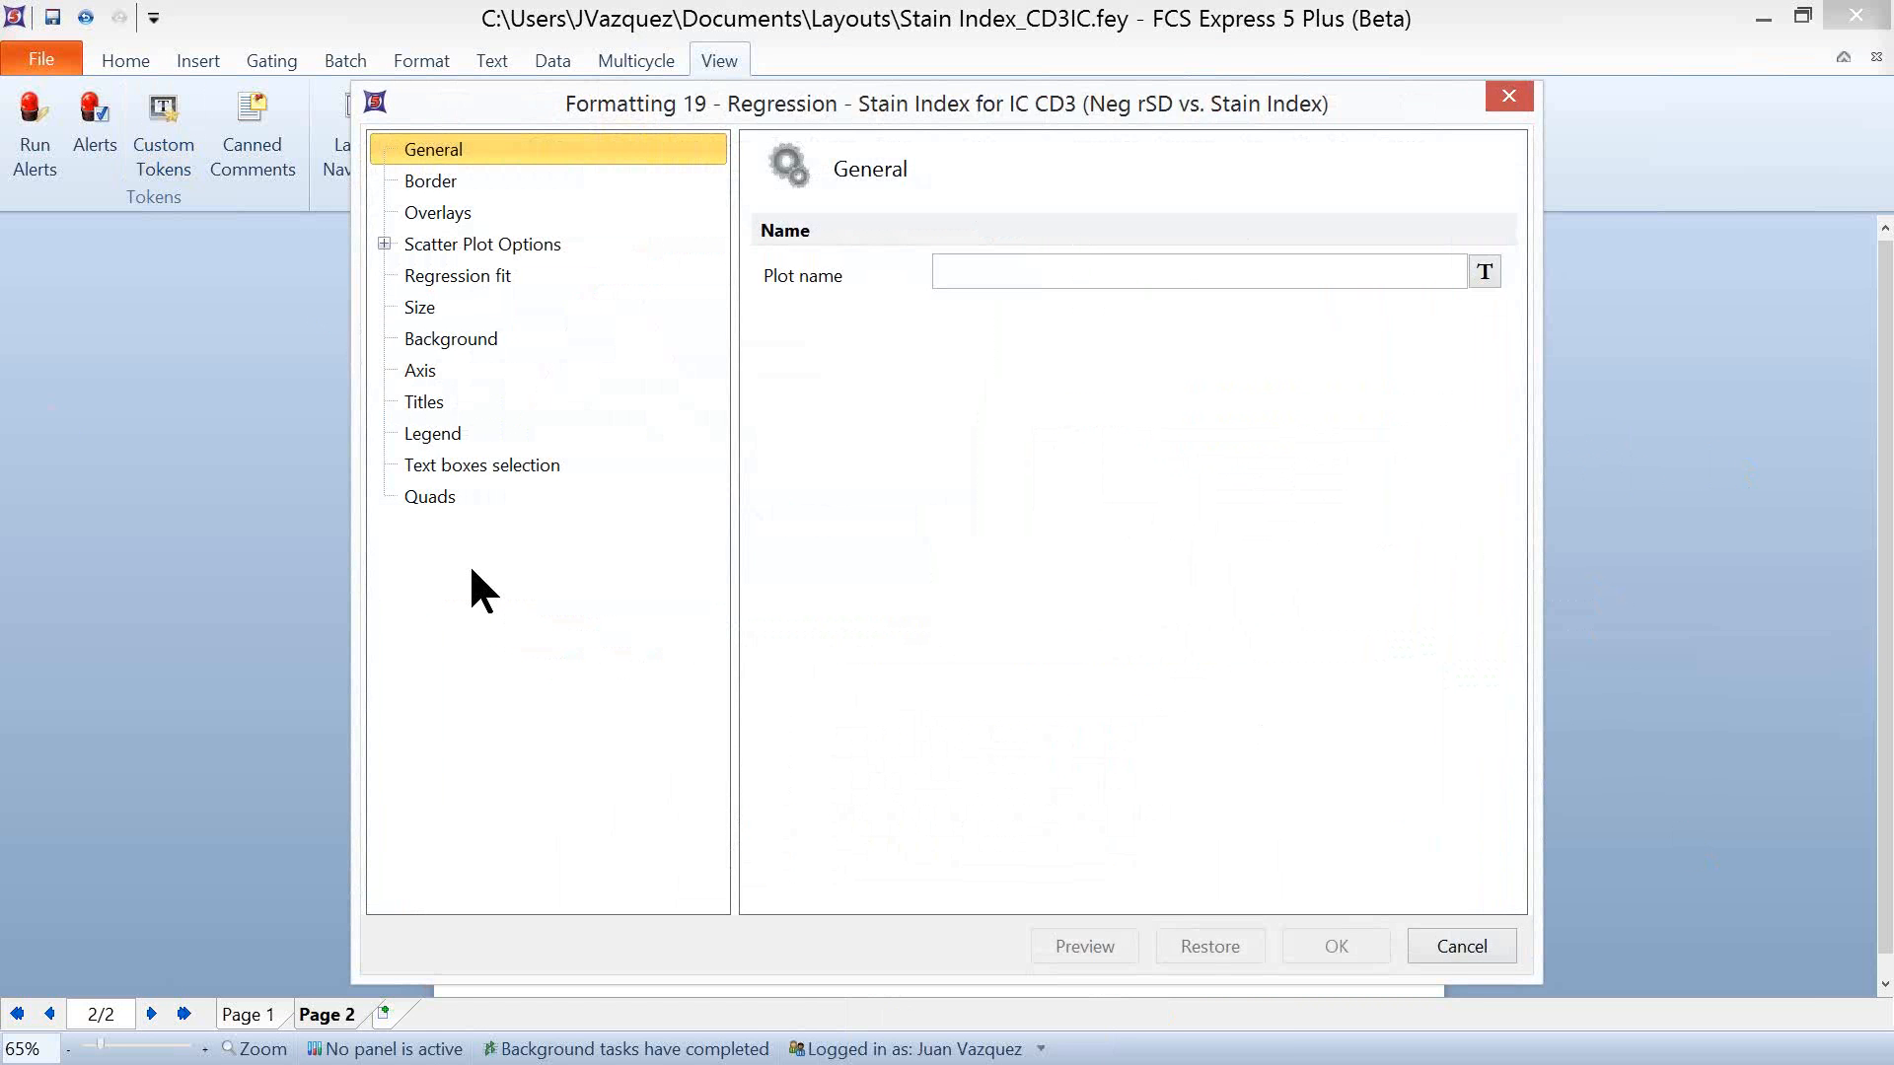
{"action": "left_click", "coordinate": [530, 278]}
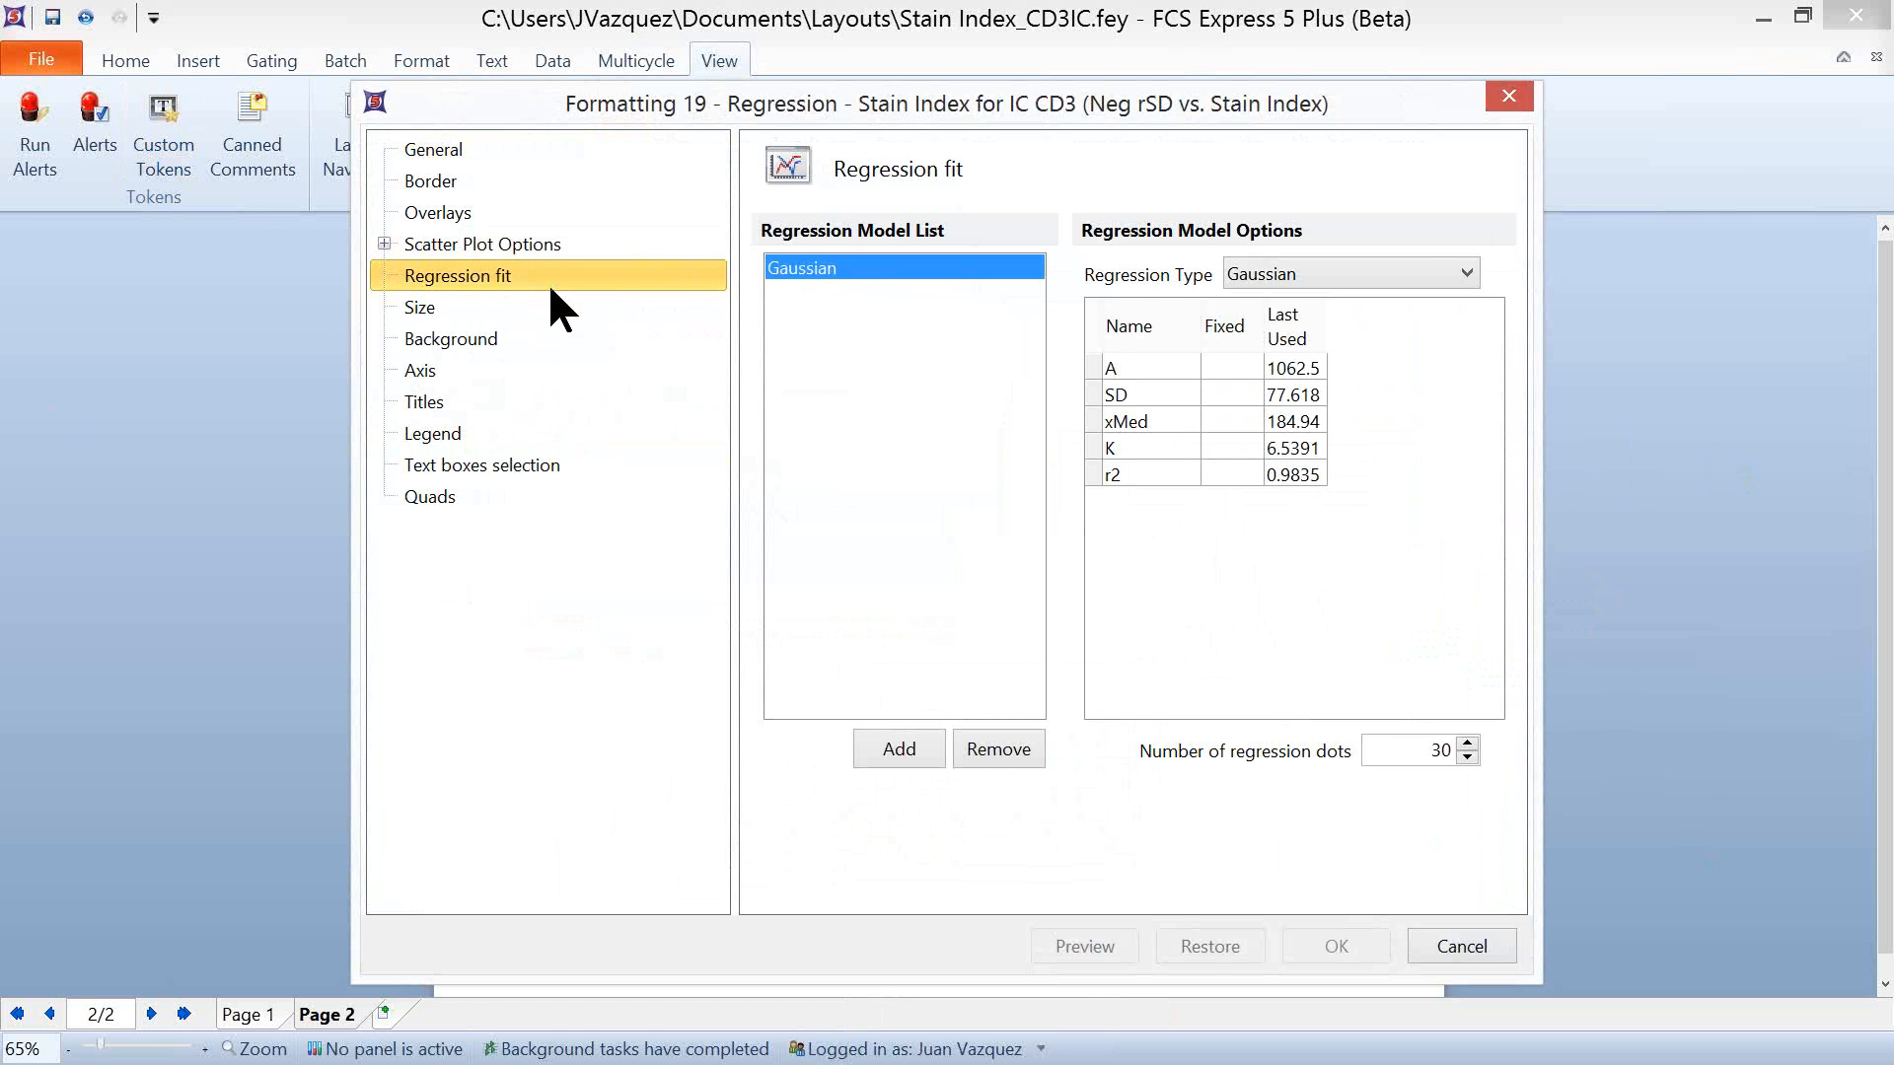
{"action": "left_click", "coordinate": [1438, 276]}
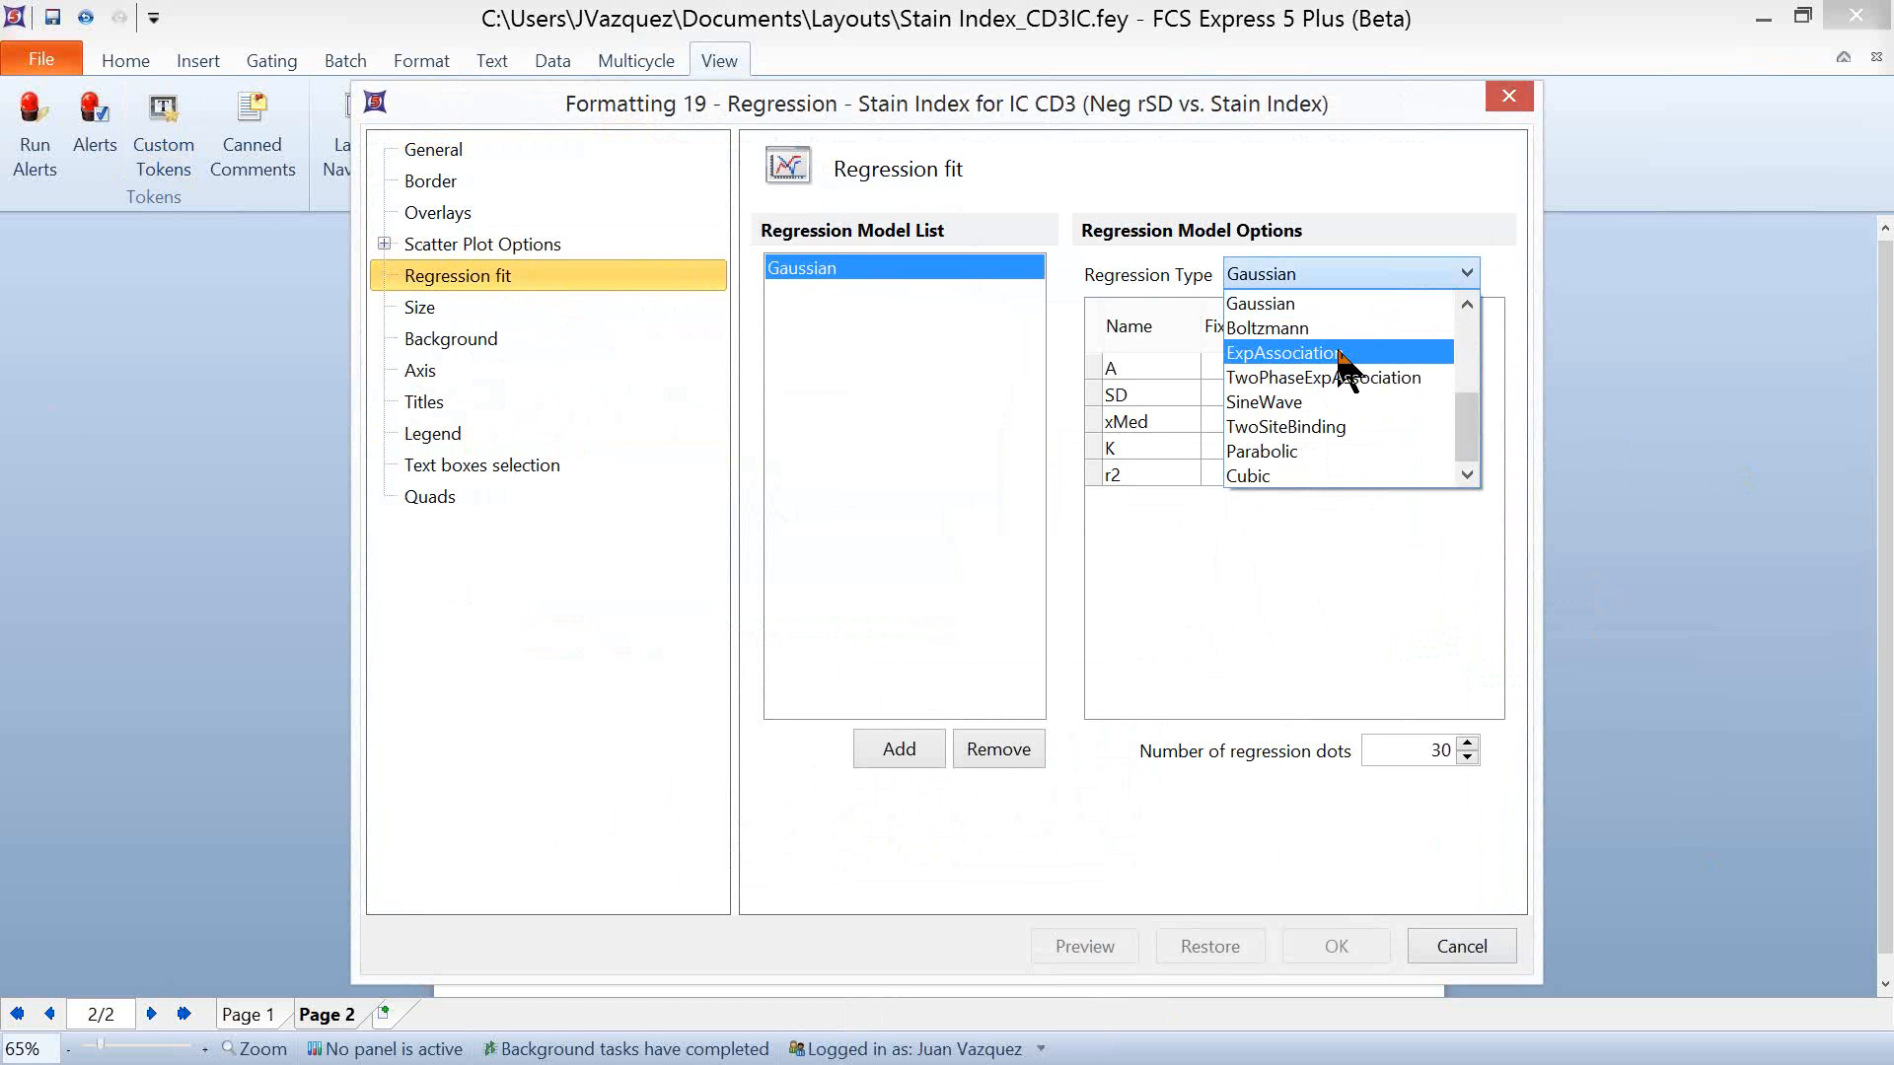
{"action": "left_click_drag", "start_coordinate": [1467, 444], "coordinate": [1442, 352]}
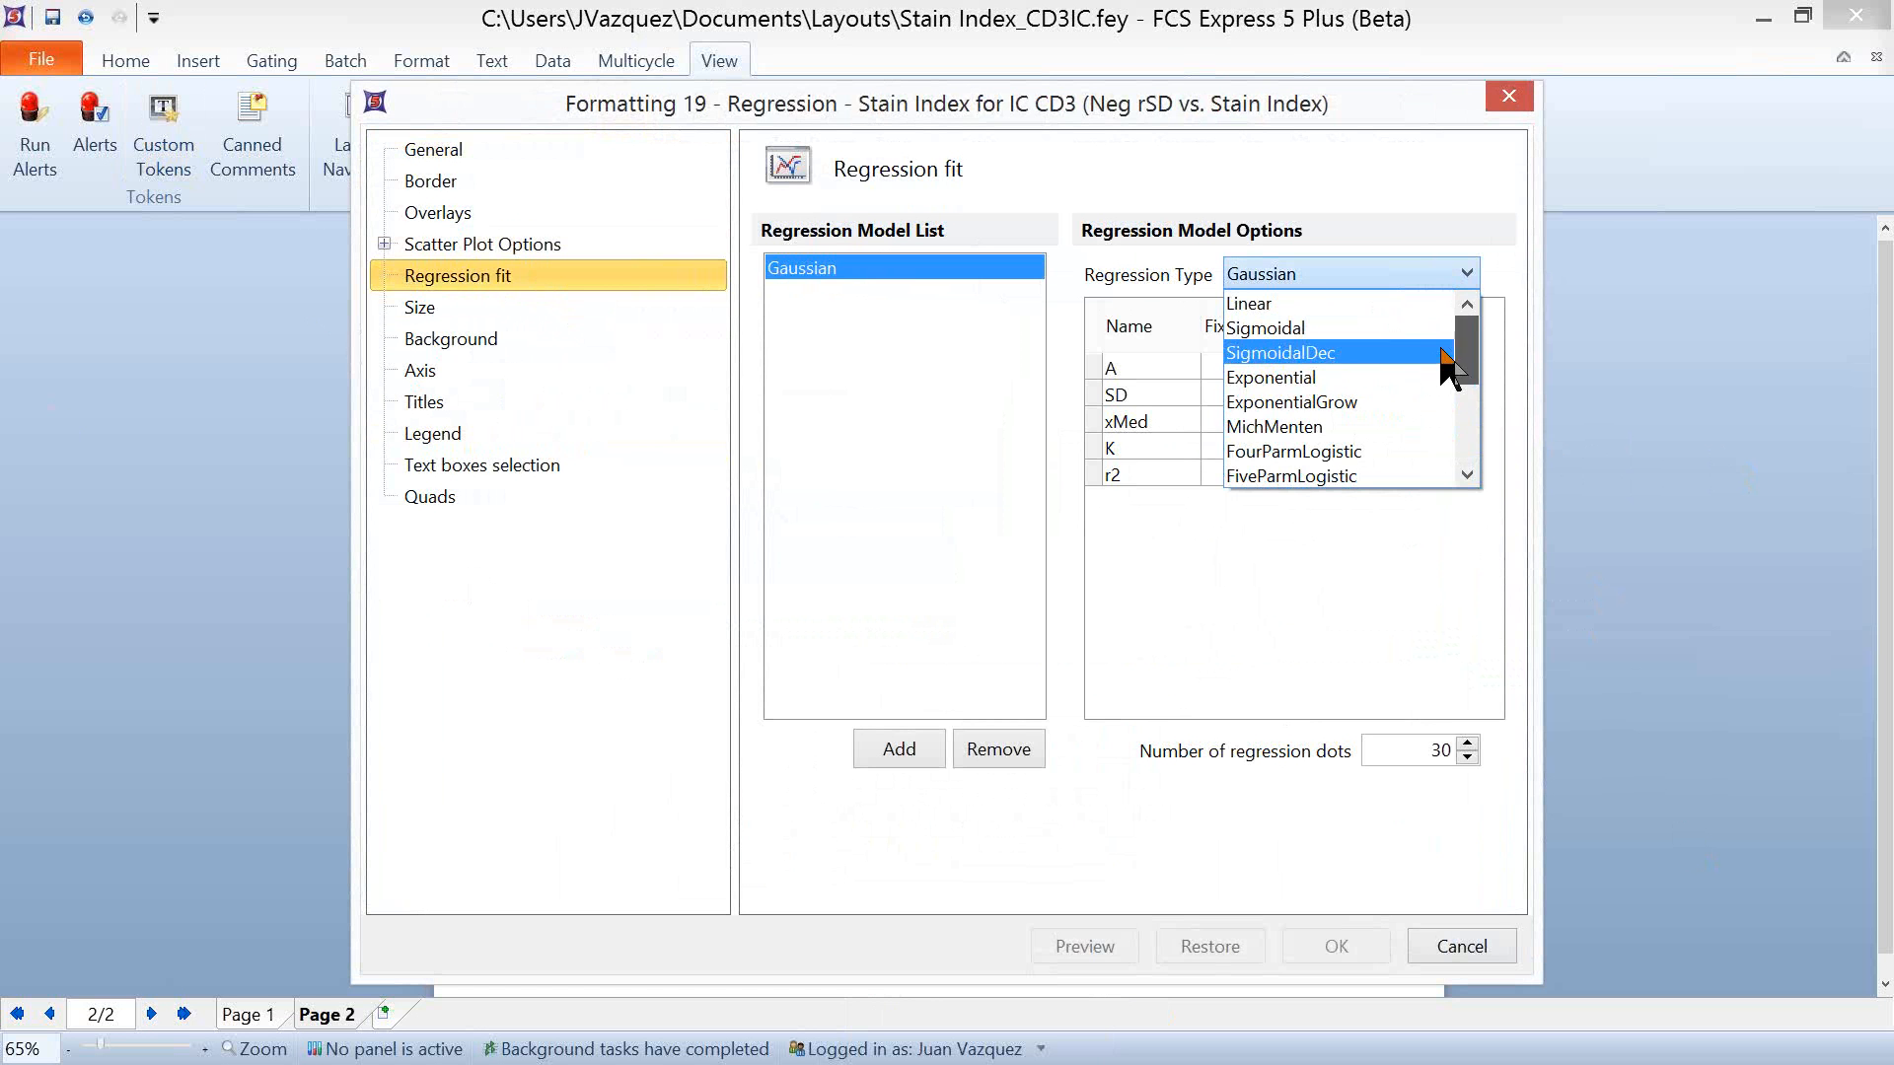
{"action": "left_click", "coordinate": [1300, 429]}
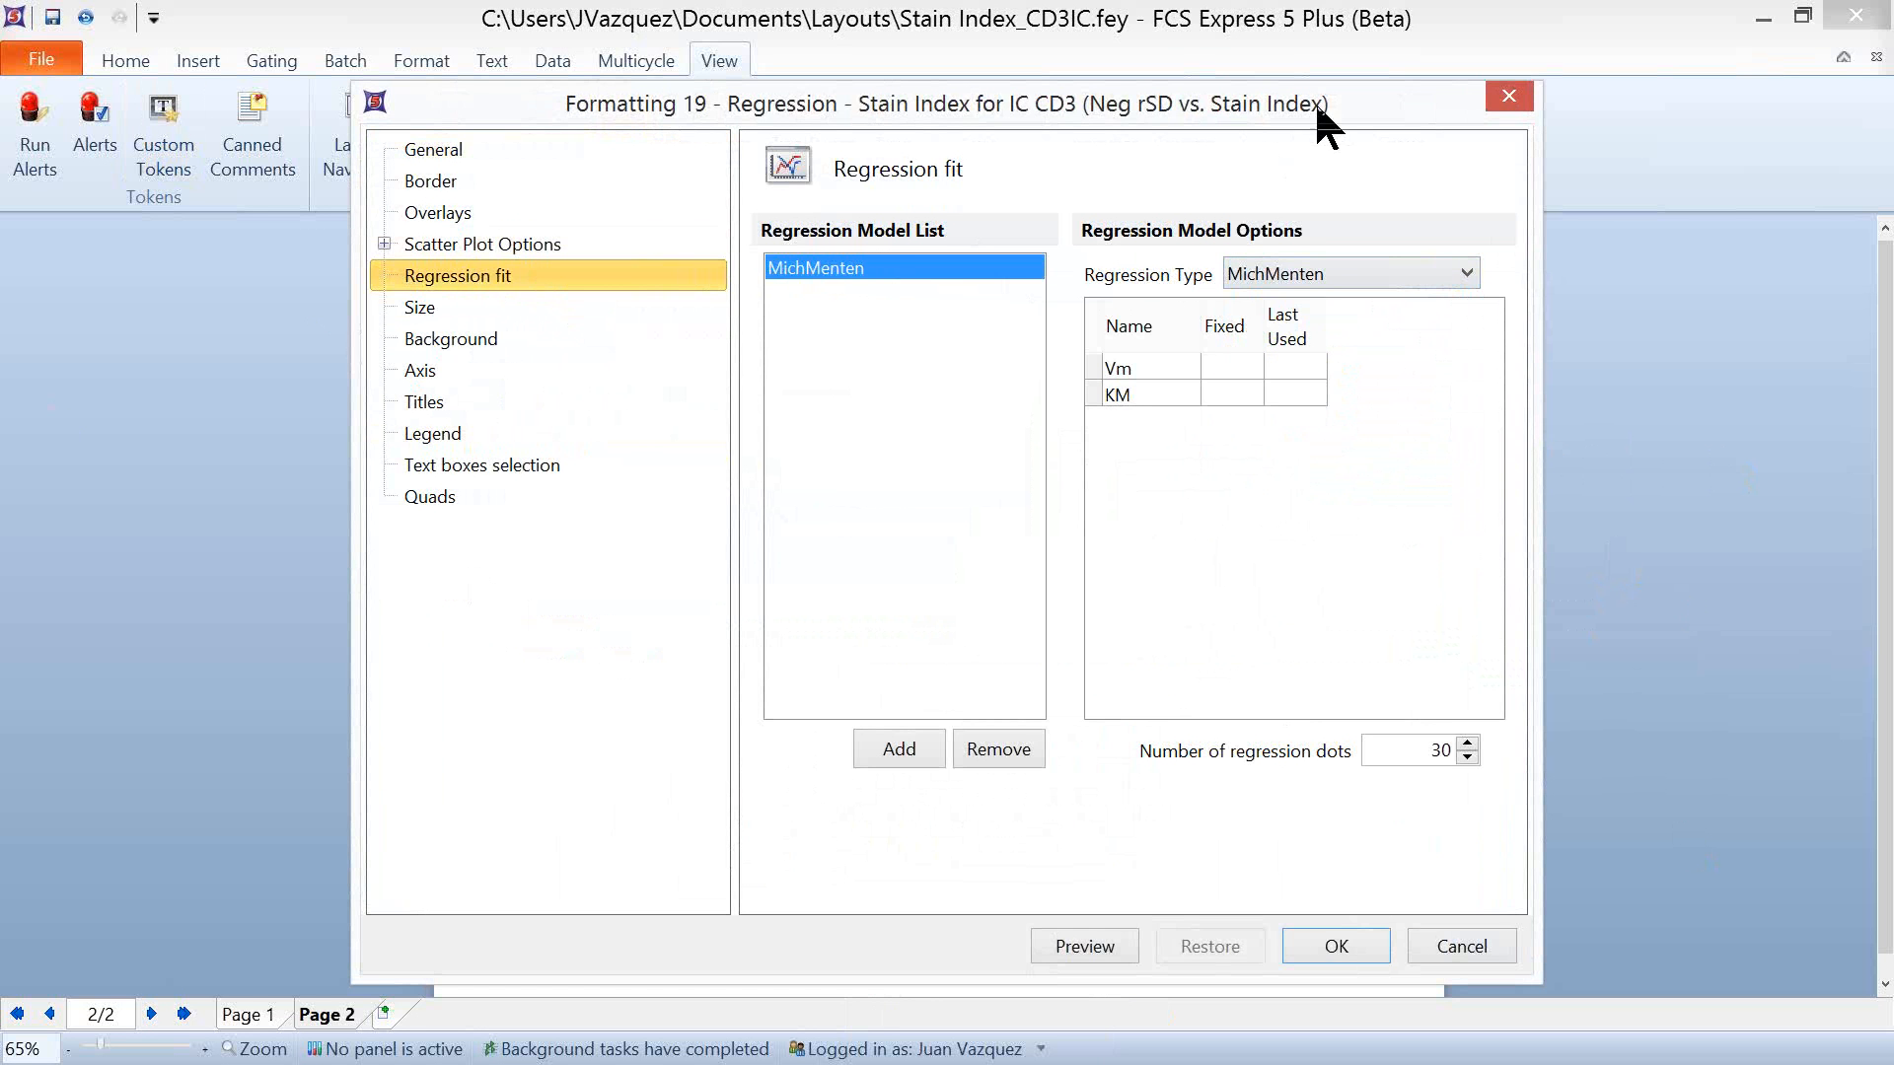
Step: Try the FiveParmLogistic regression type on the Stain Index plot, previewing and applying it, and undo the model change
{"action": "left_click_drag", "start_coordinate": [1317, 109], "coordinate": [881, 63]}
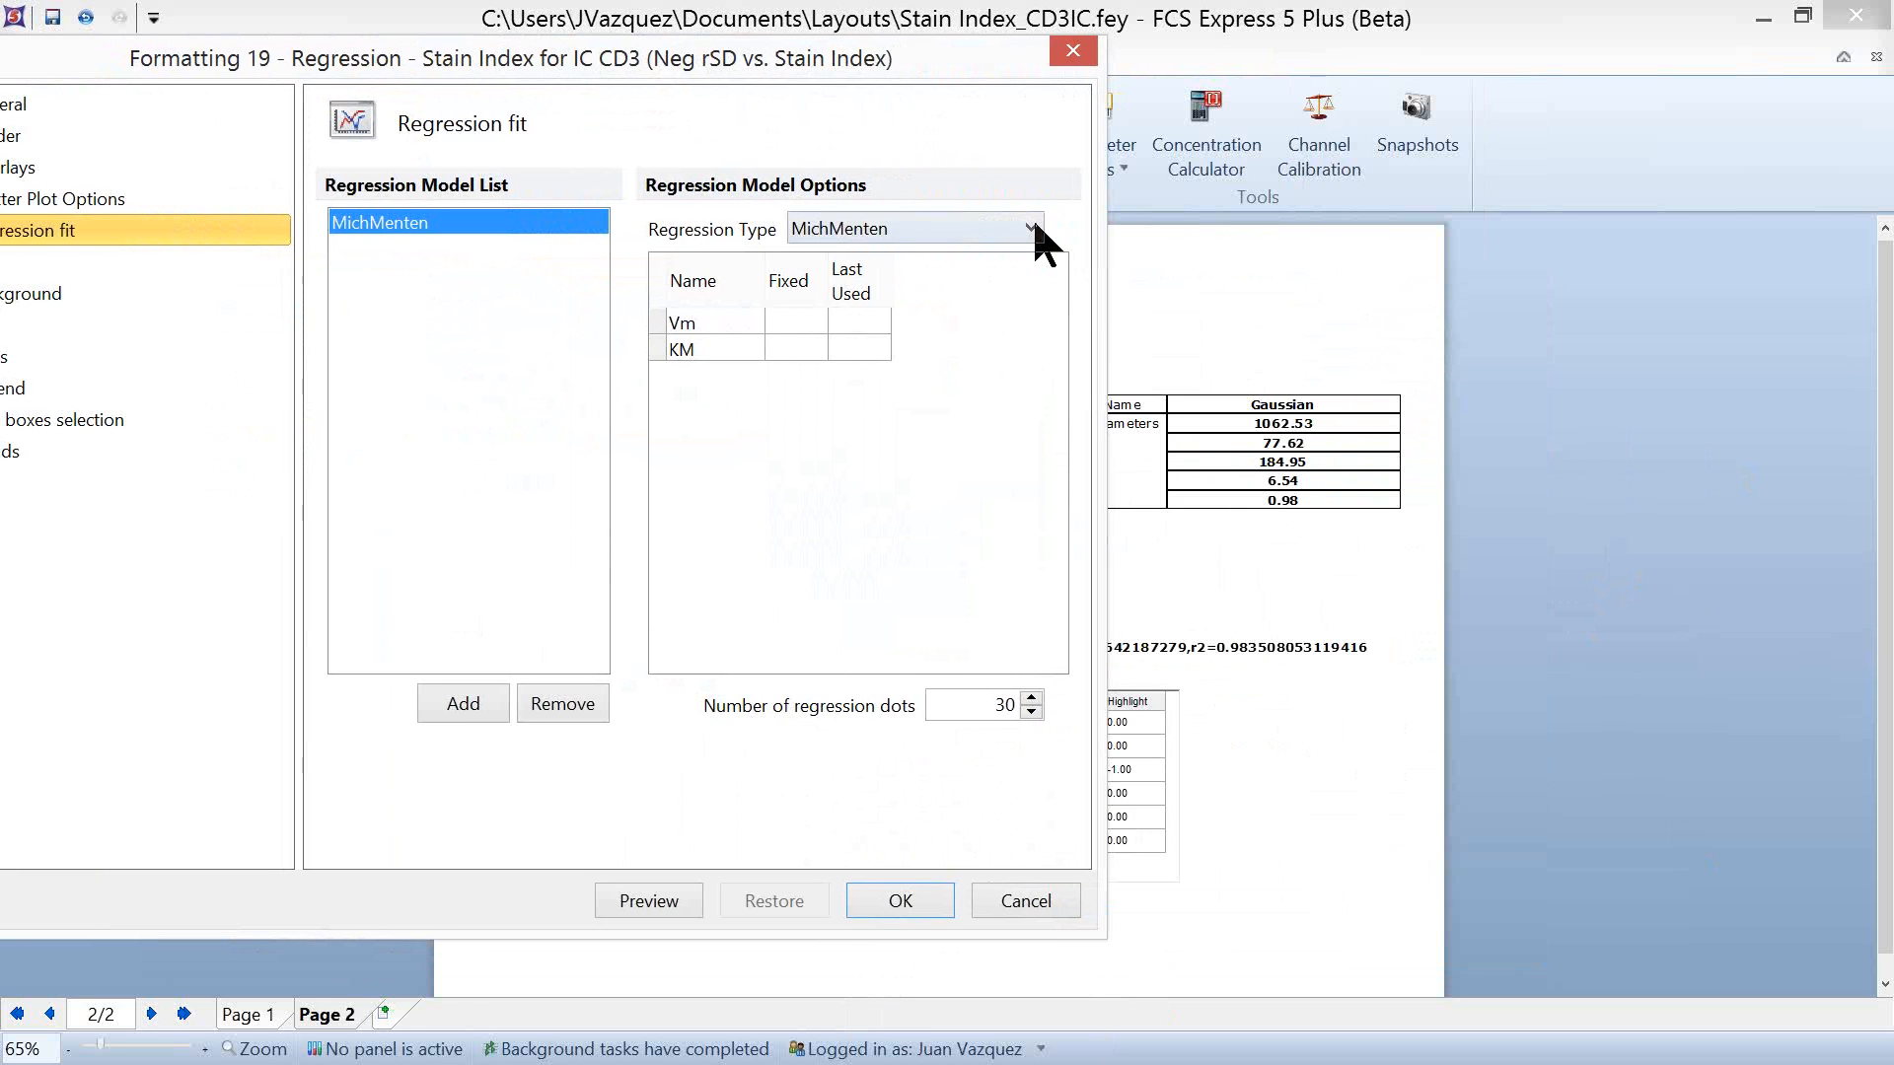
{"action": "left_click", "coordinate": [1031, 228]}
{"action": "left_click", "coordinate": [911, 308]}
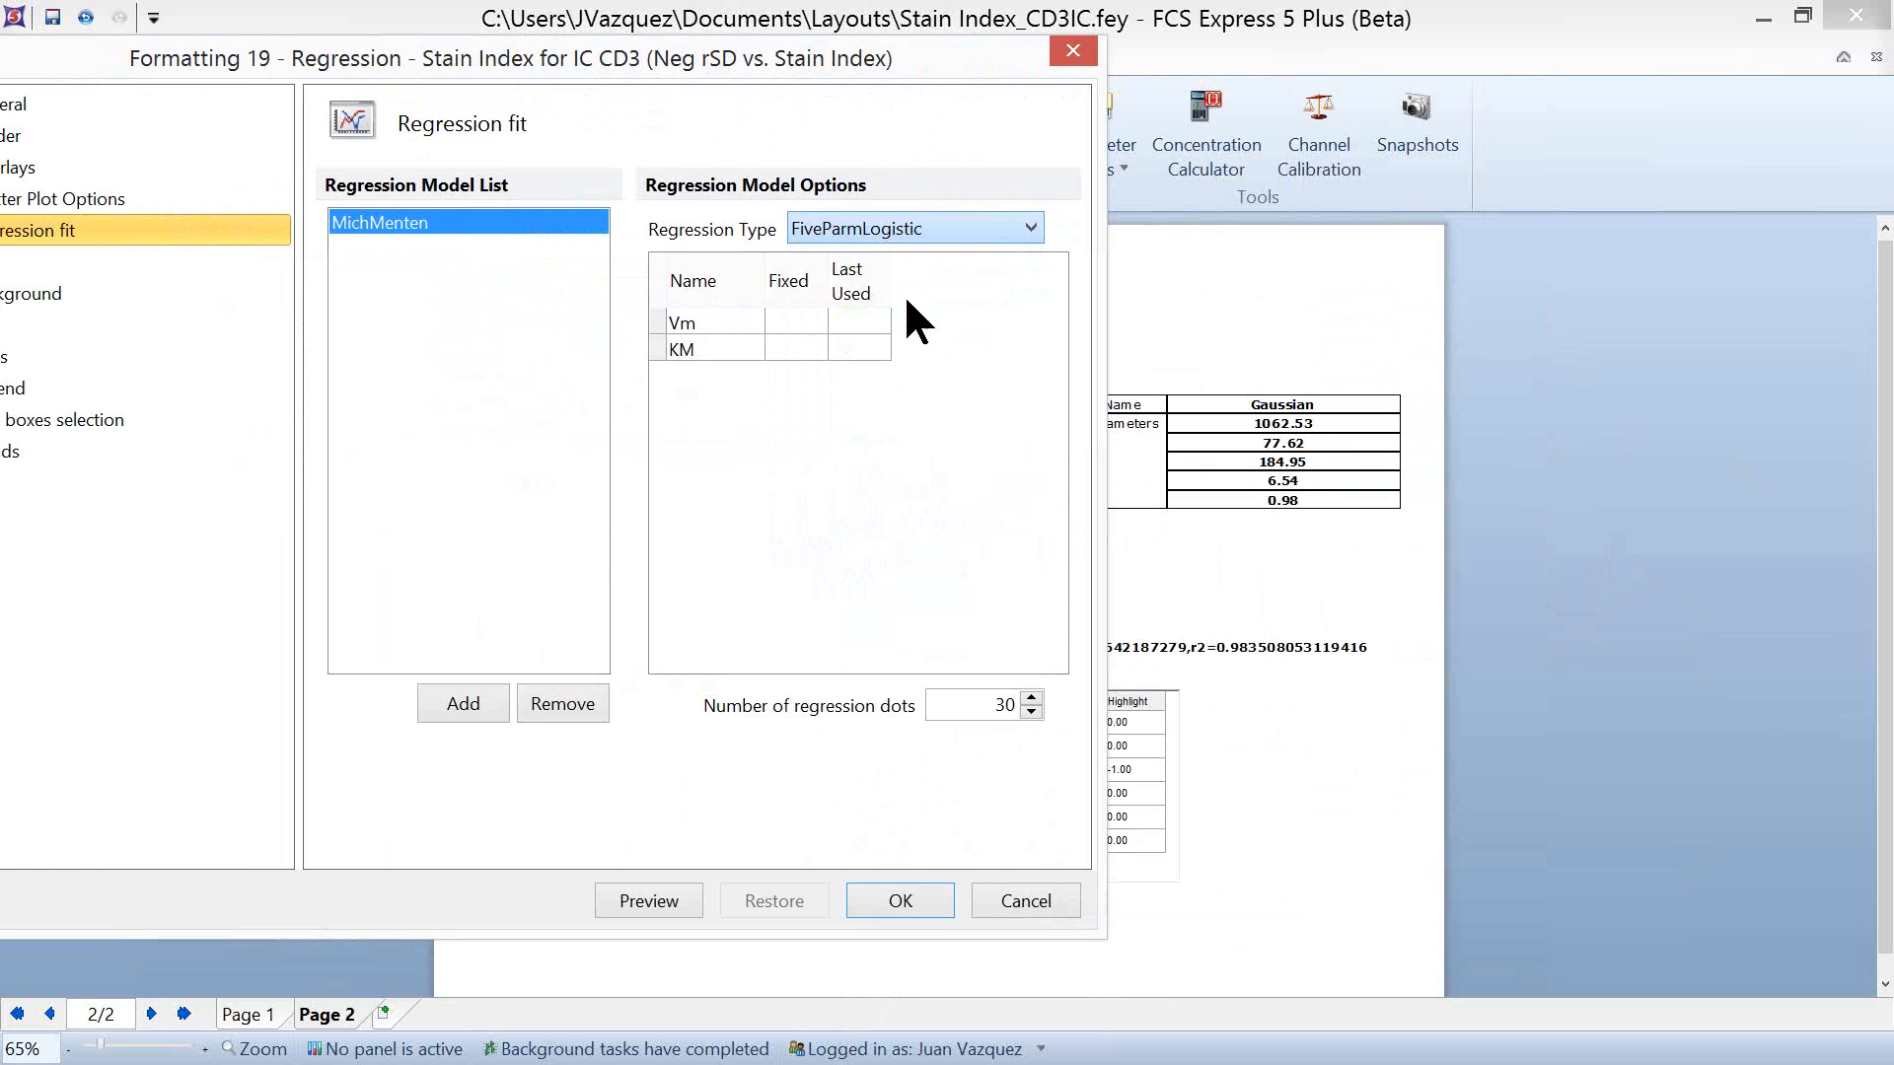
{"action": "left_click", "coordinate": [671, 895]}
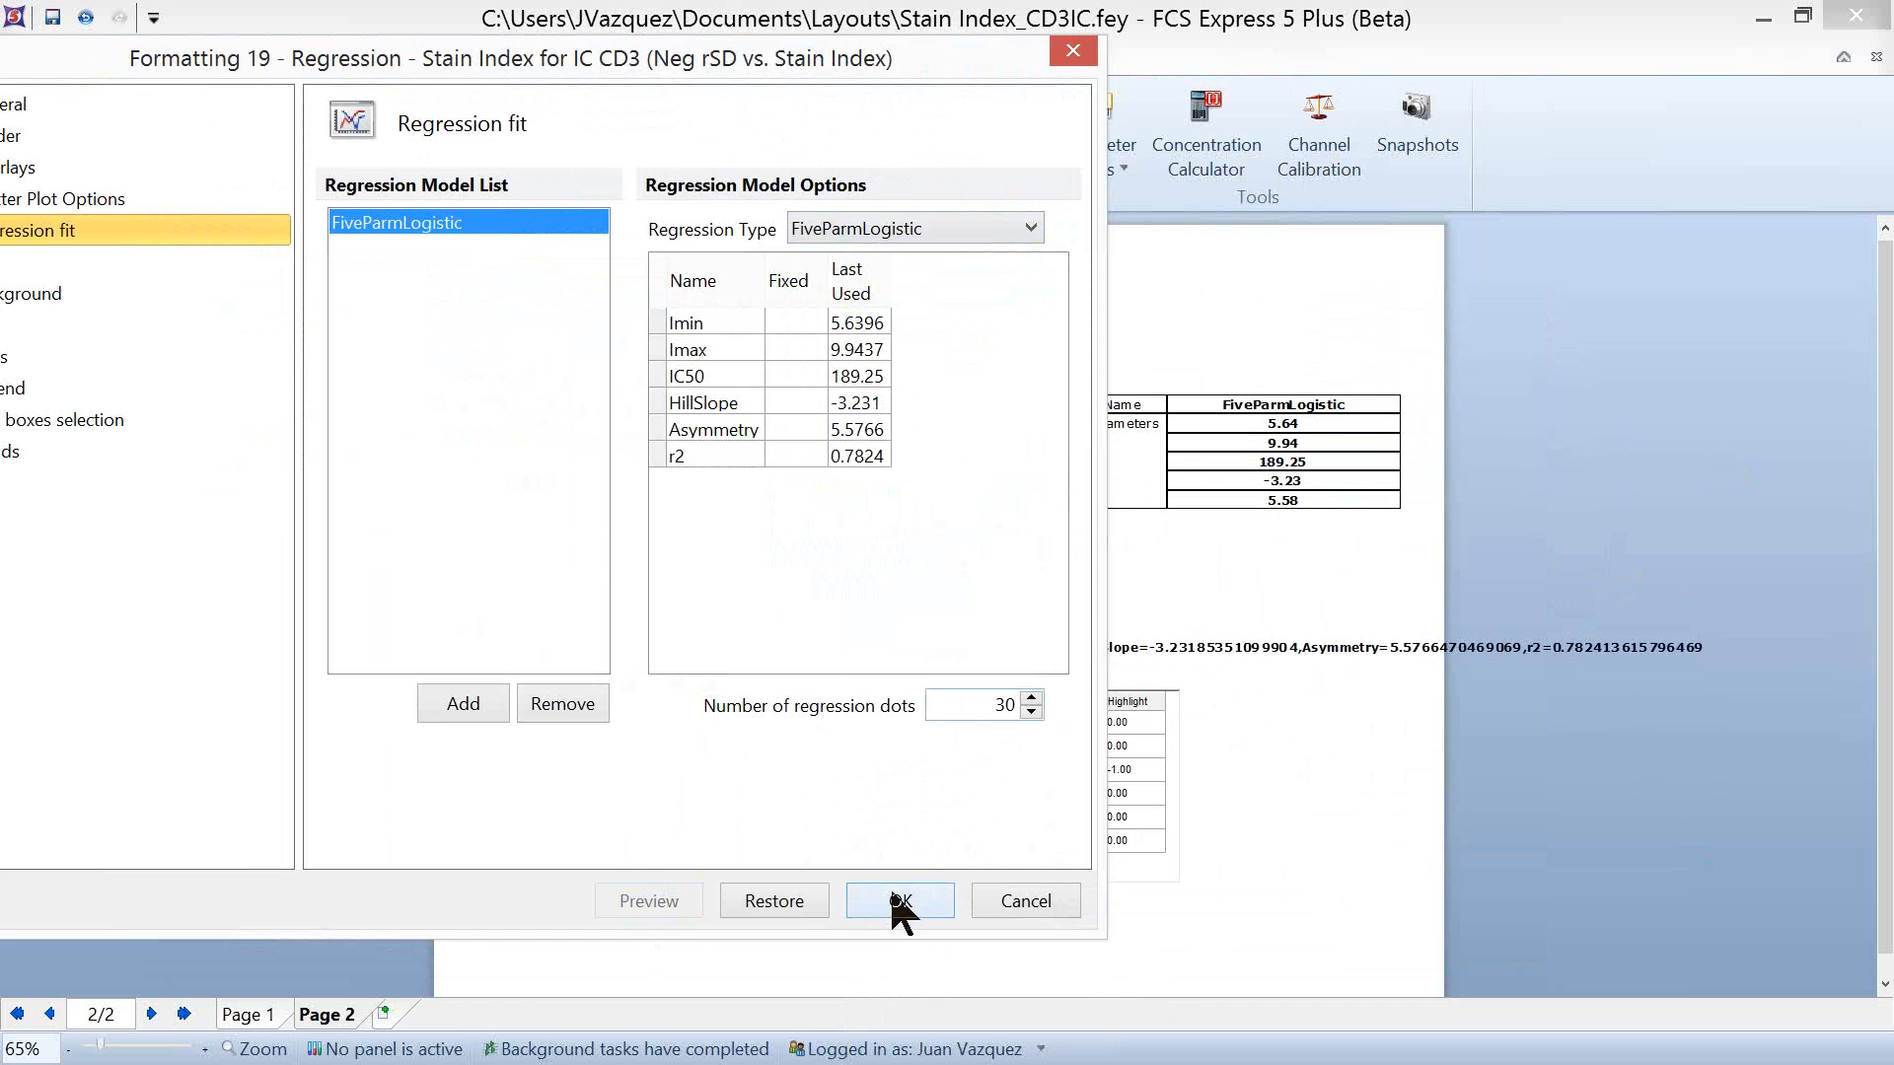
{"action": "key", "text": "Return"}
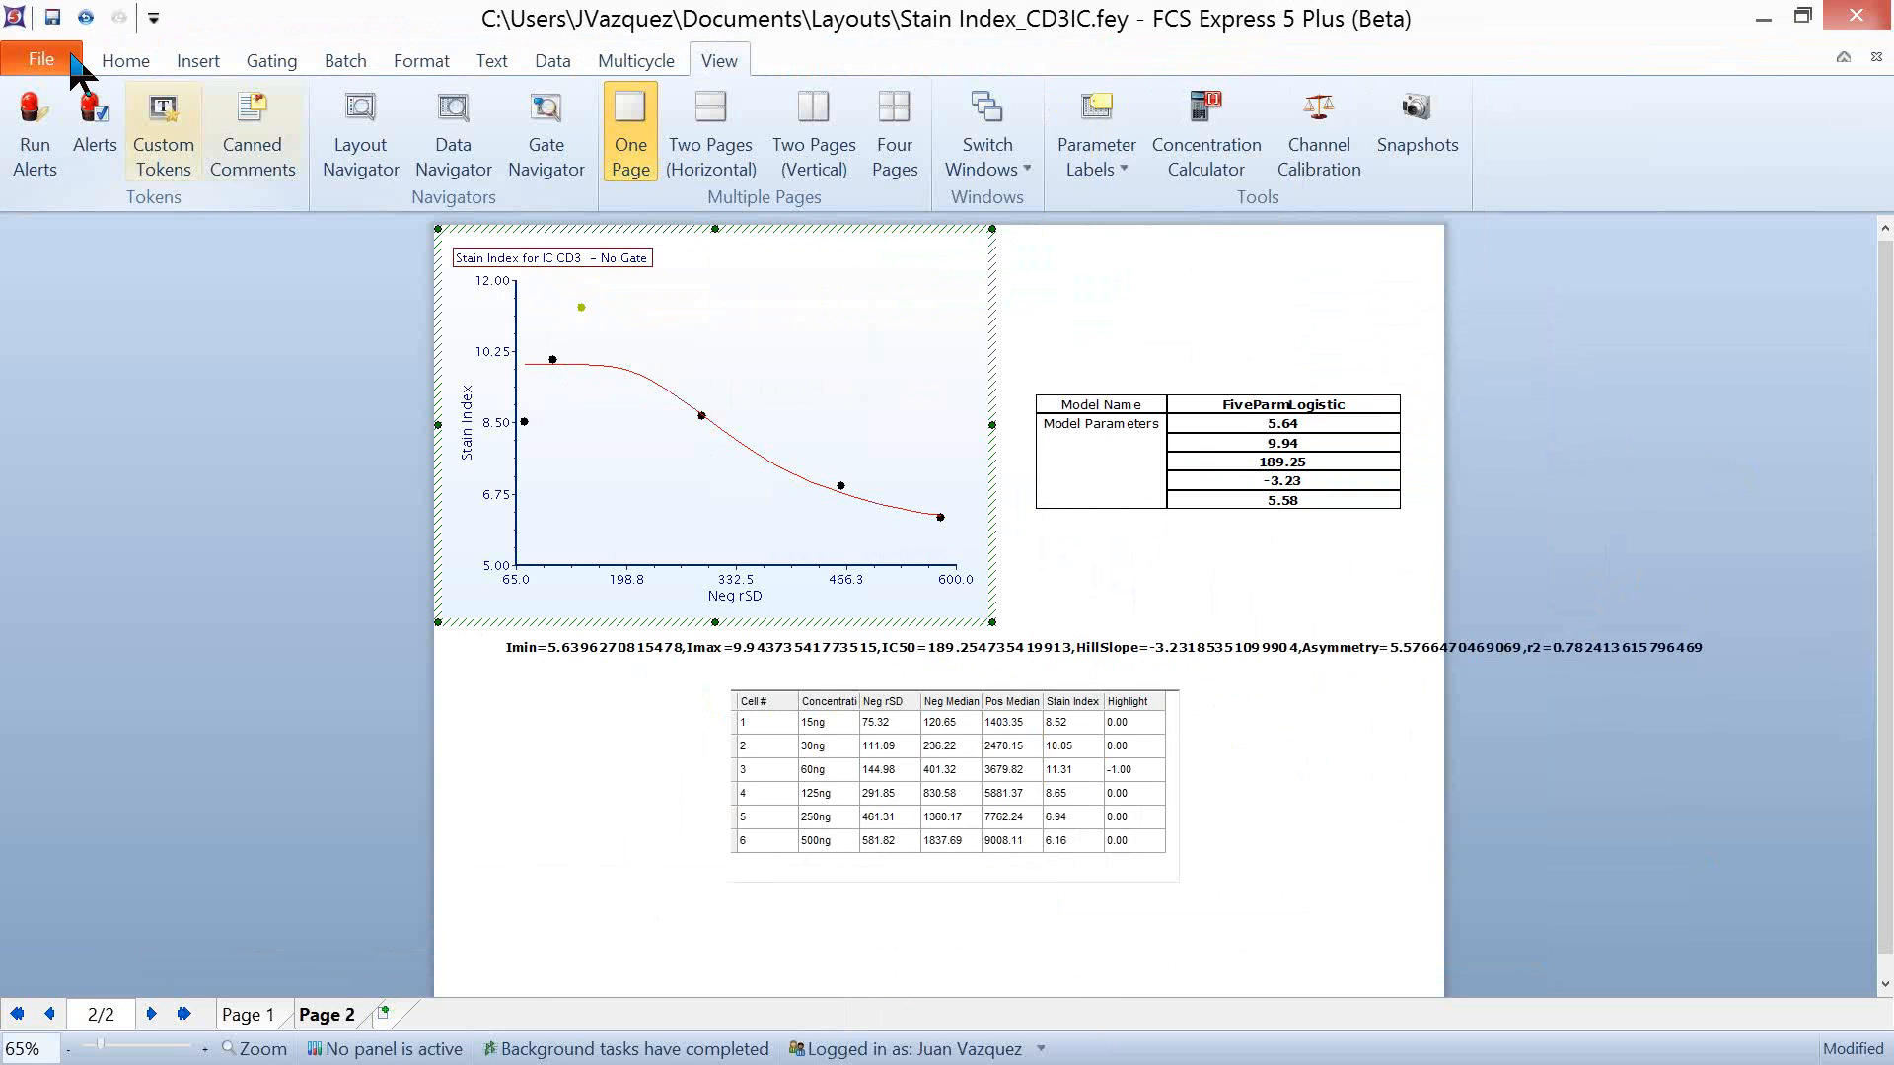
{"action": "left_click", "coordinate": [86, 17]}
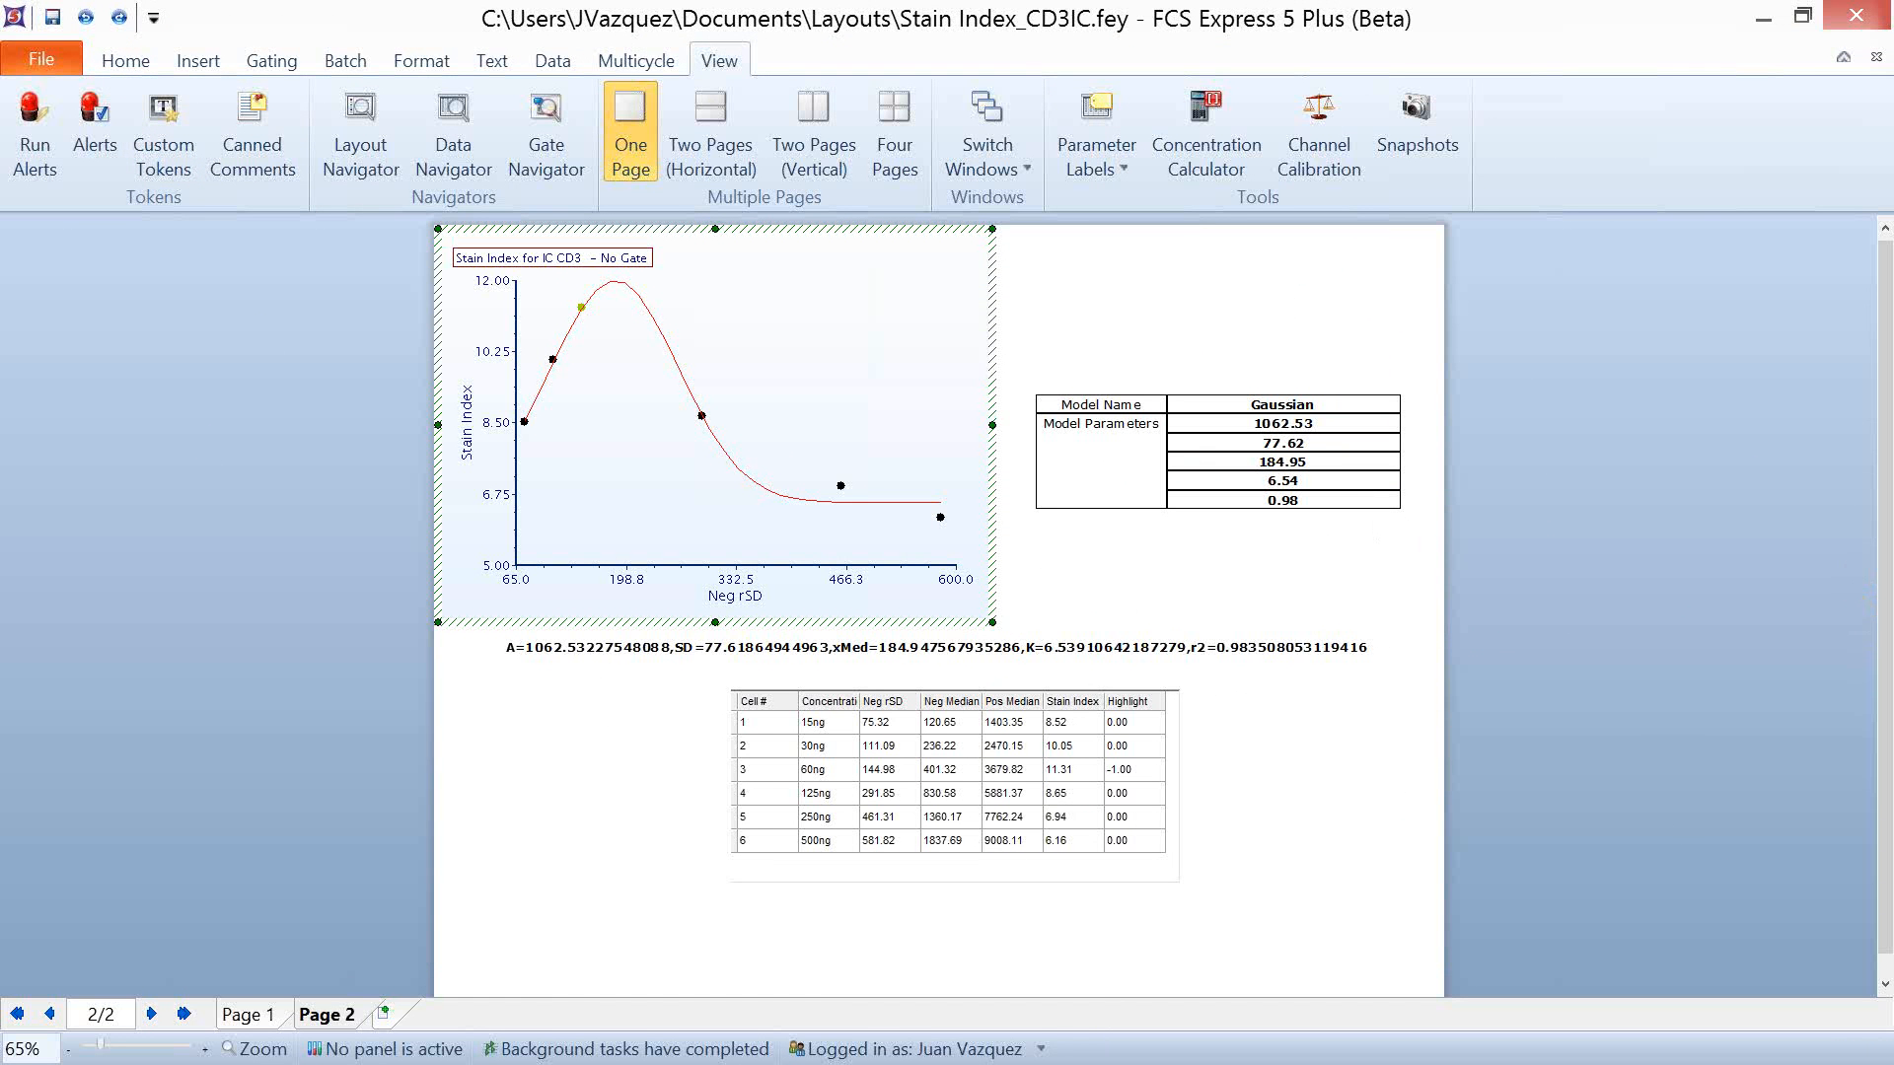
Step: Switch to the Stain Index layout and advance the data on all objects to iteration 4
{"action": "left_click", "coordinate": [1762, 17]}
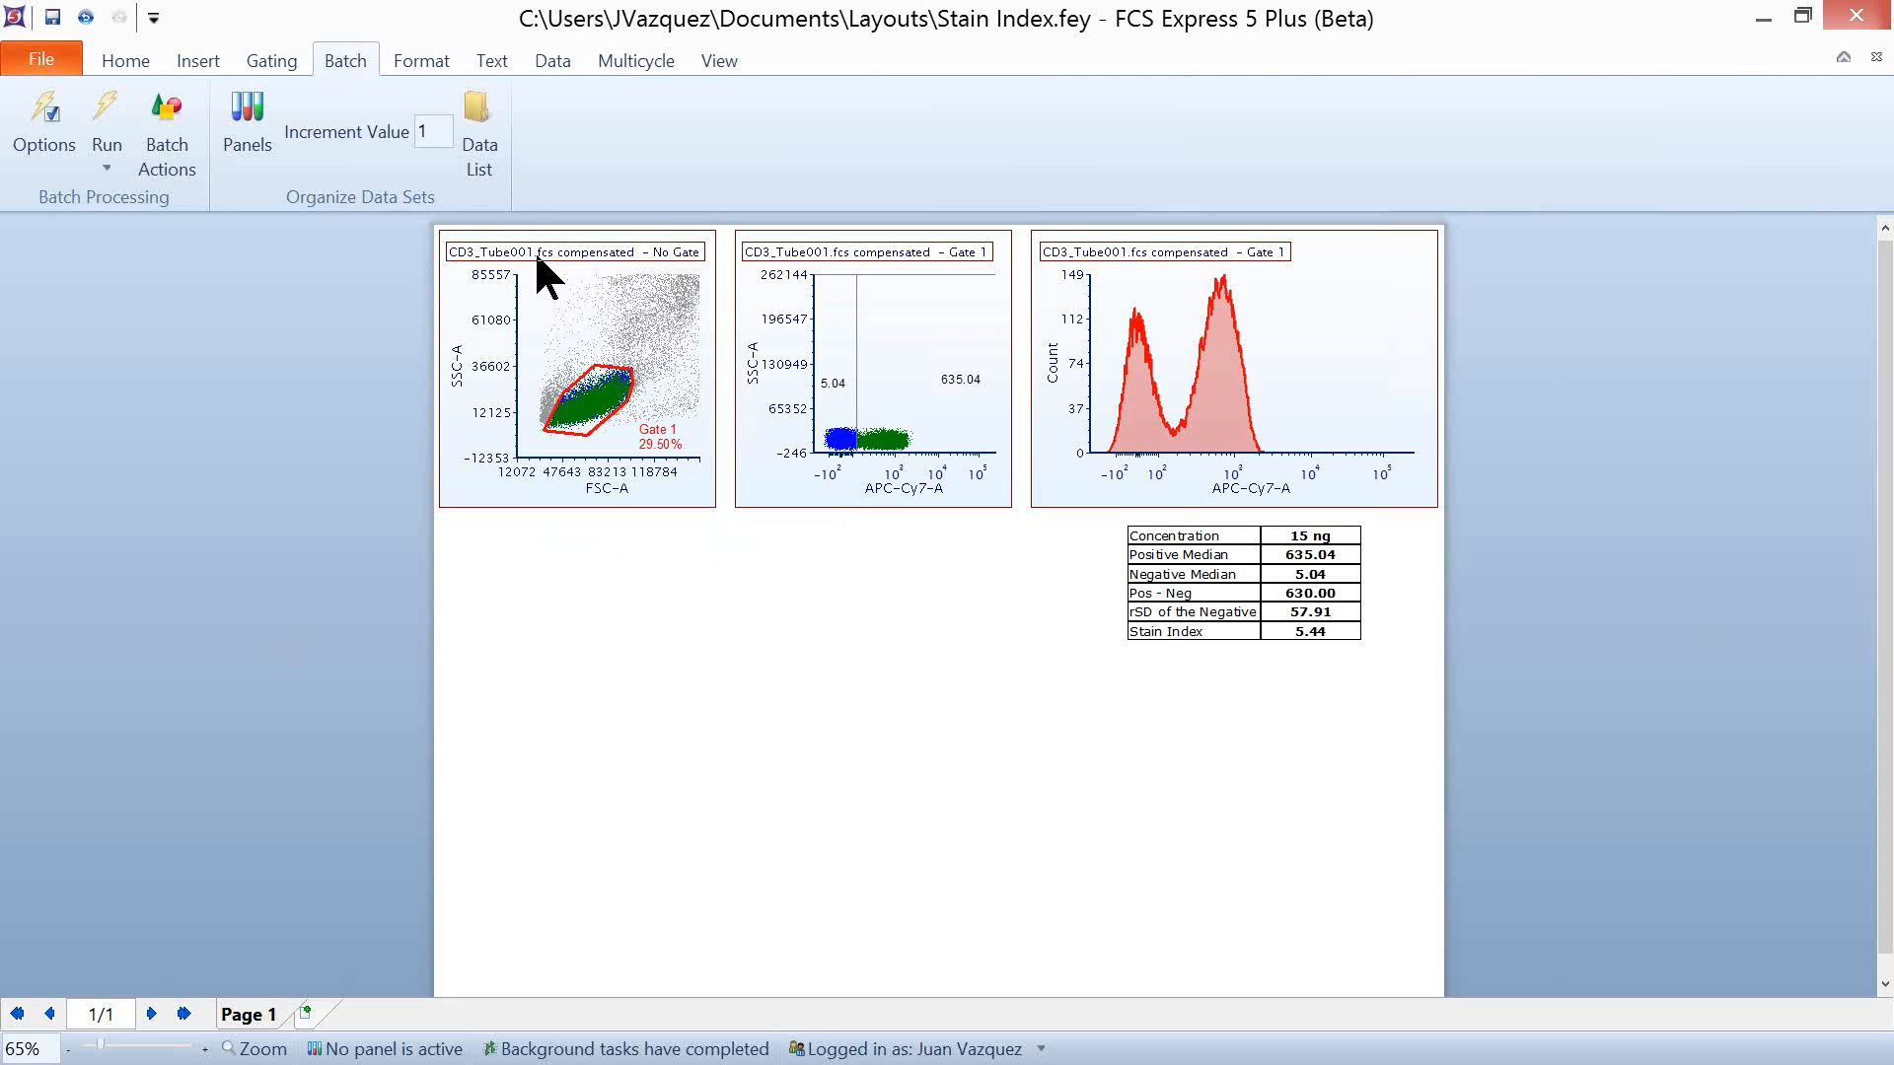
{"action": "left_click", "coordinate": [561, 59]}
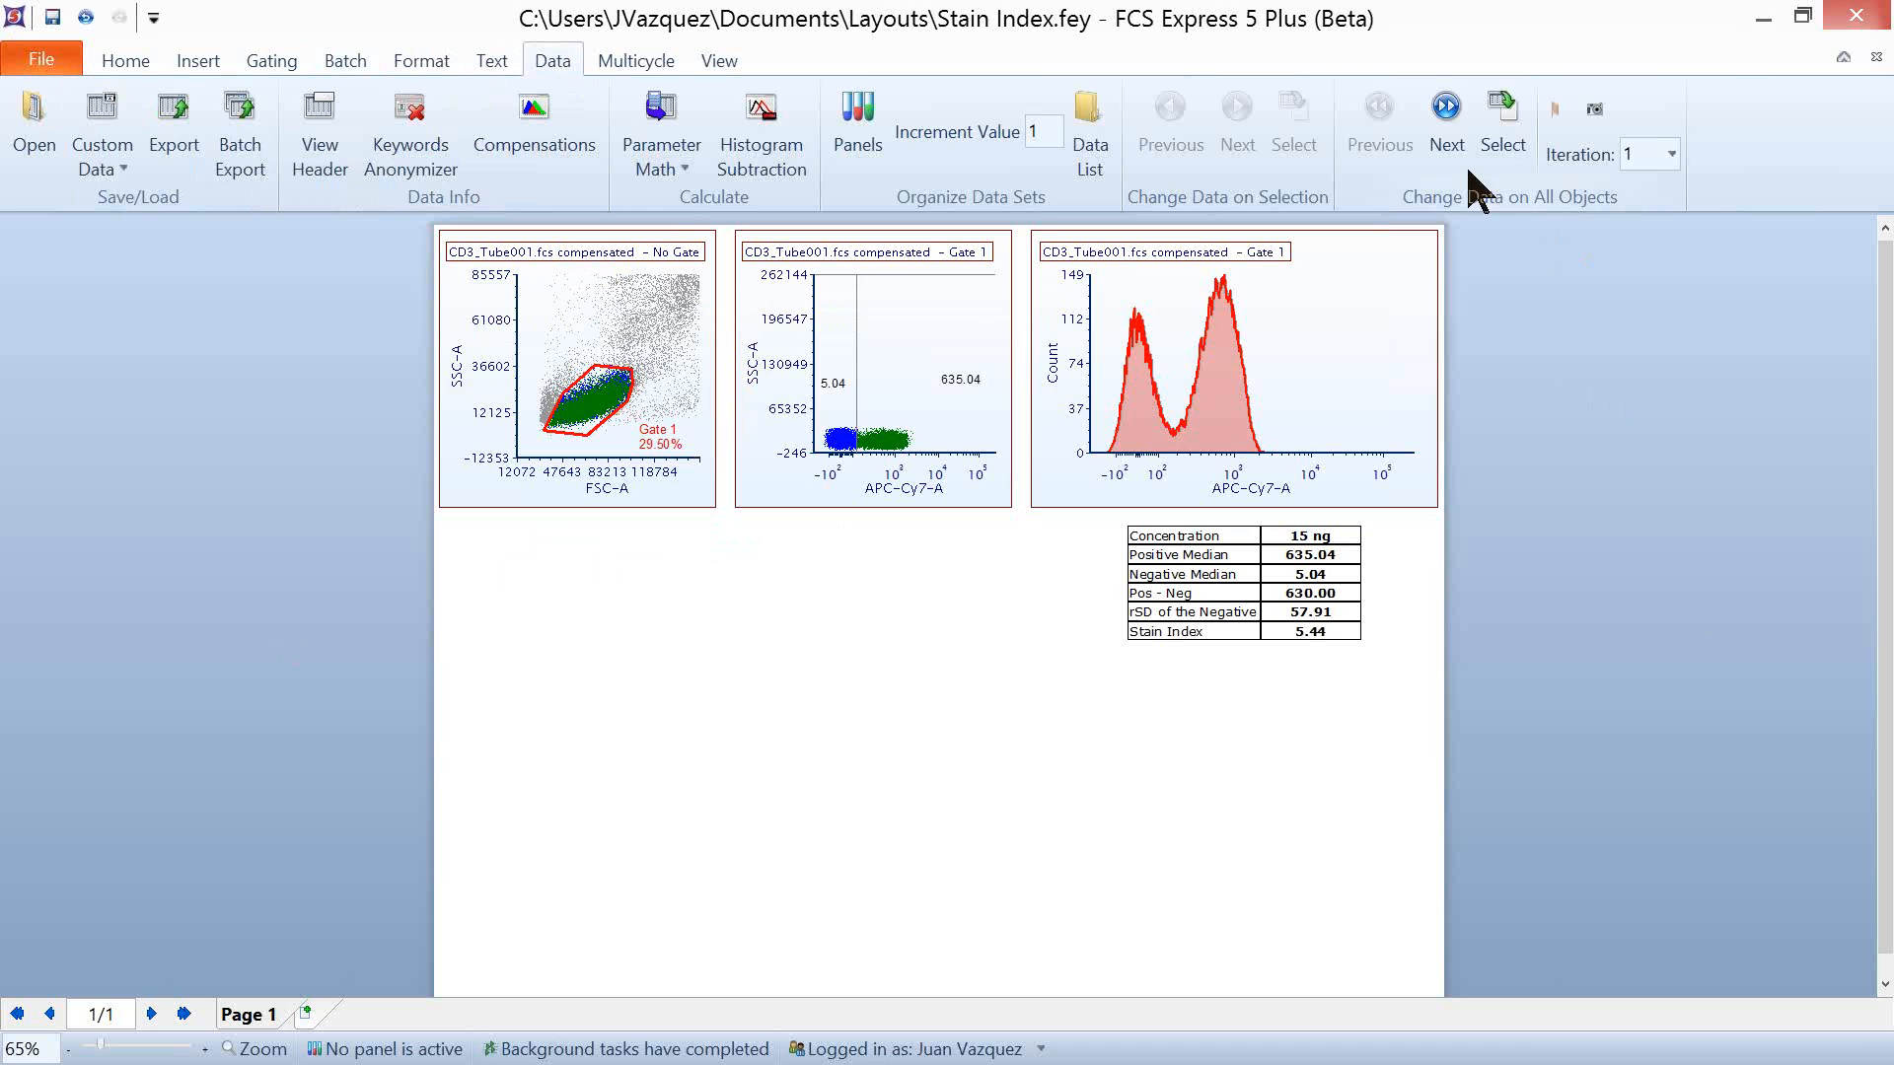
{"action": "left_click", "coordinate": [1448, 111]}
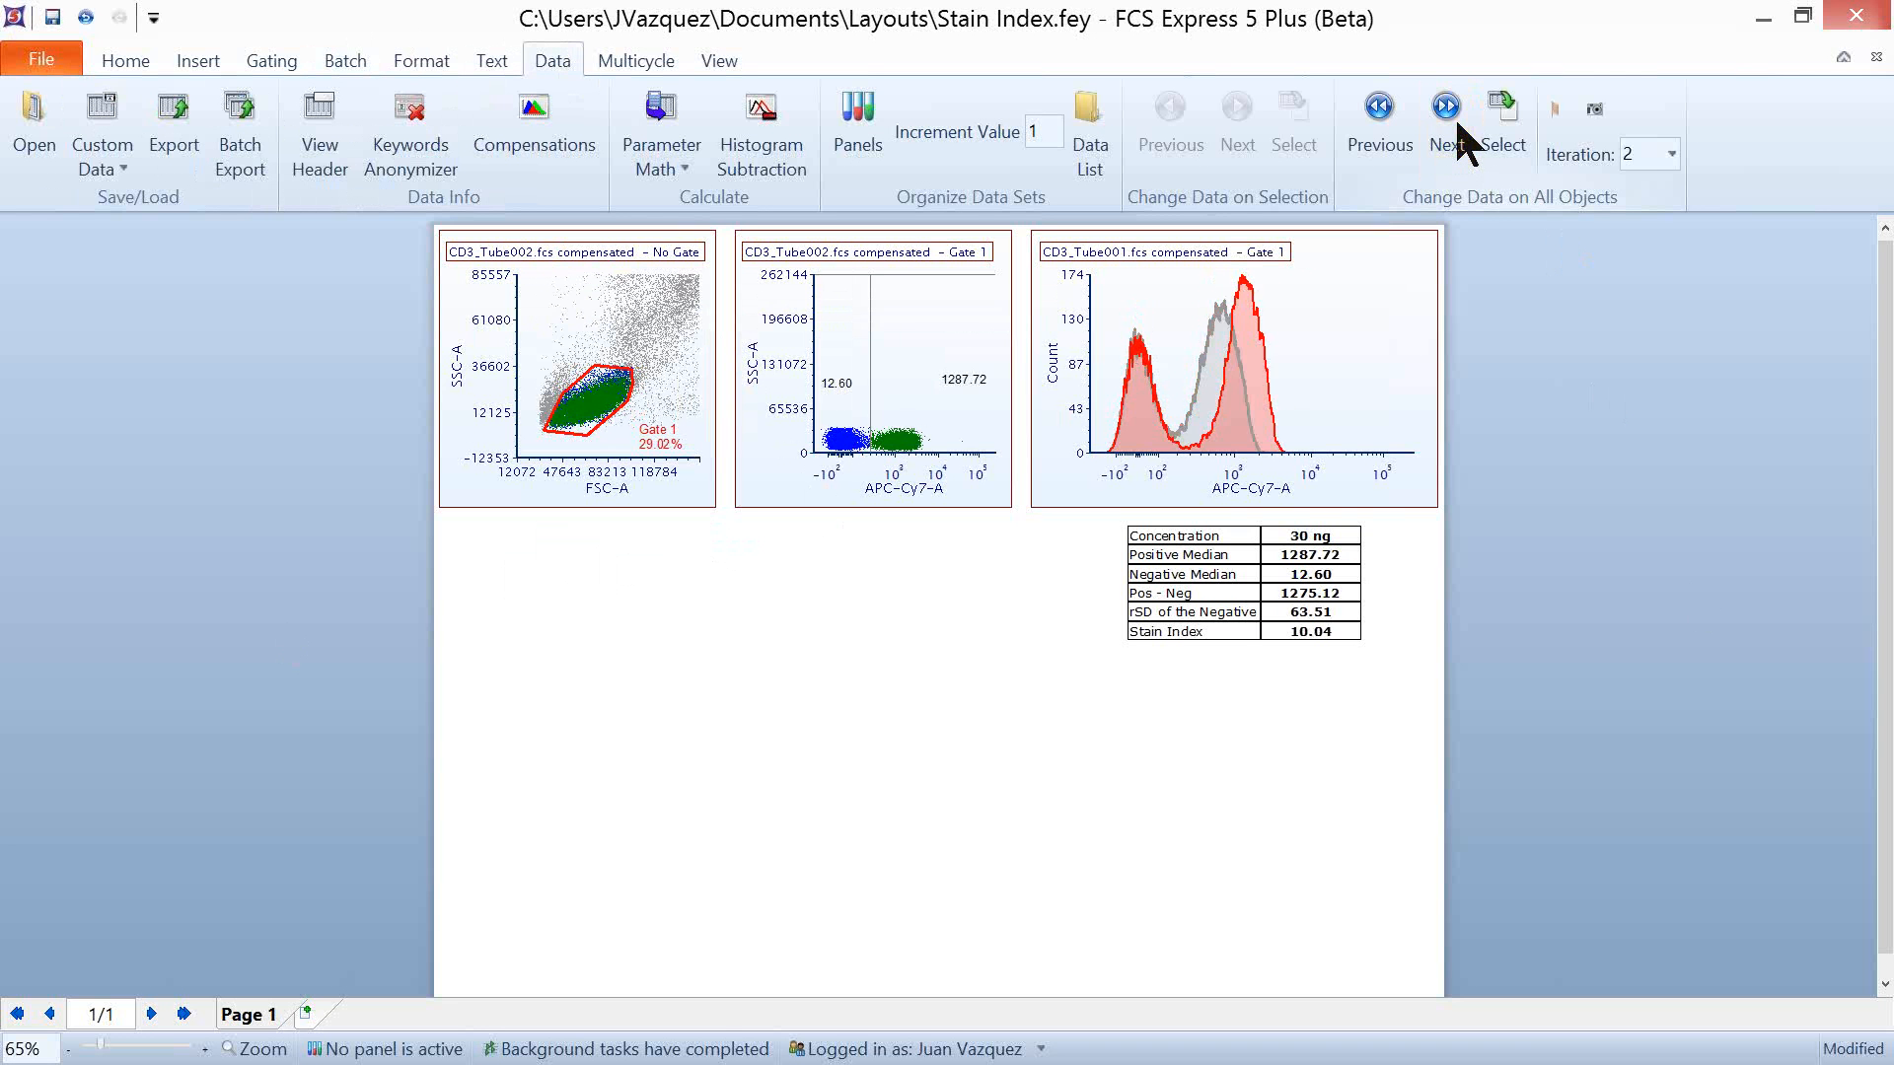
{"action": "left_click", "coordinate": [1448, 111]}
{"action": "left_click", "coordinate": [1448, 110]}
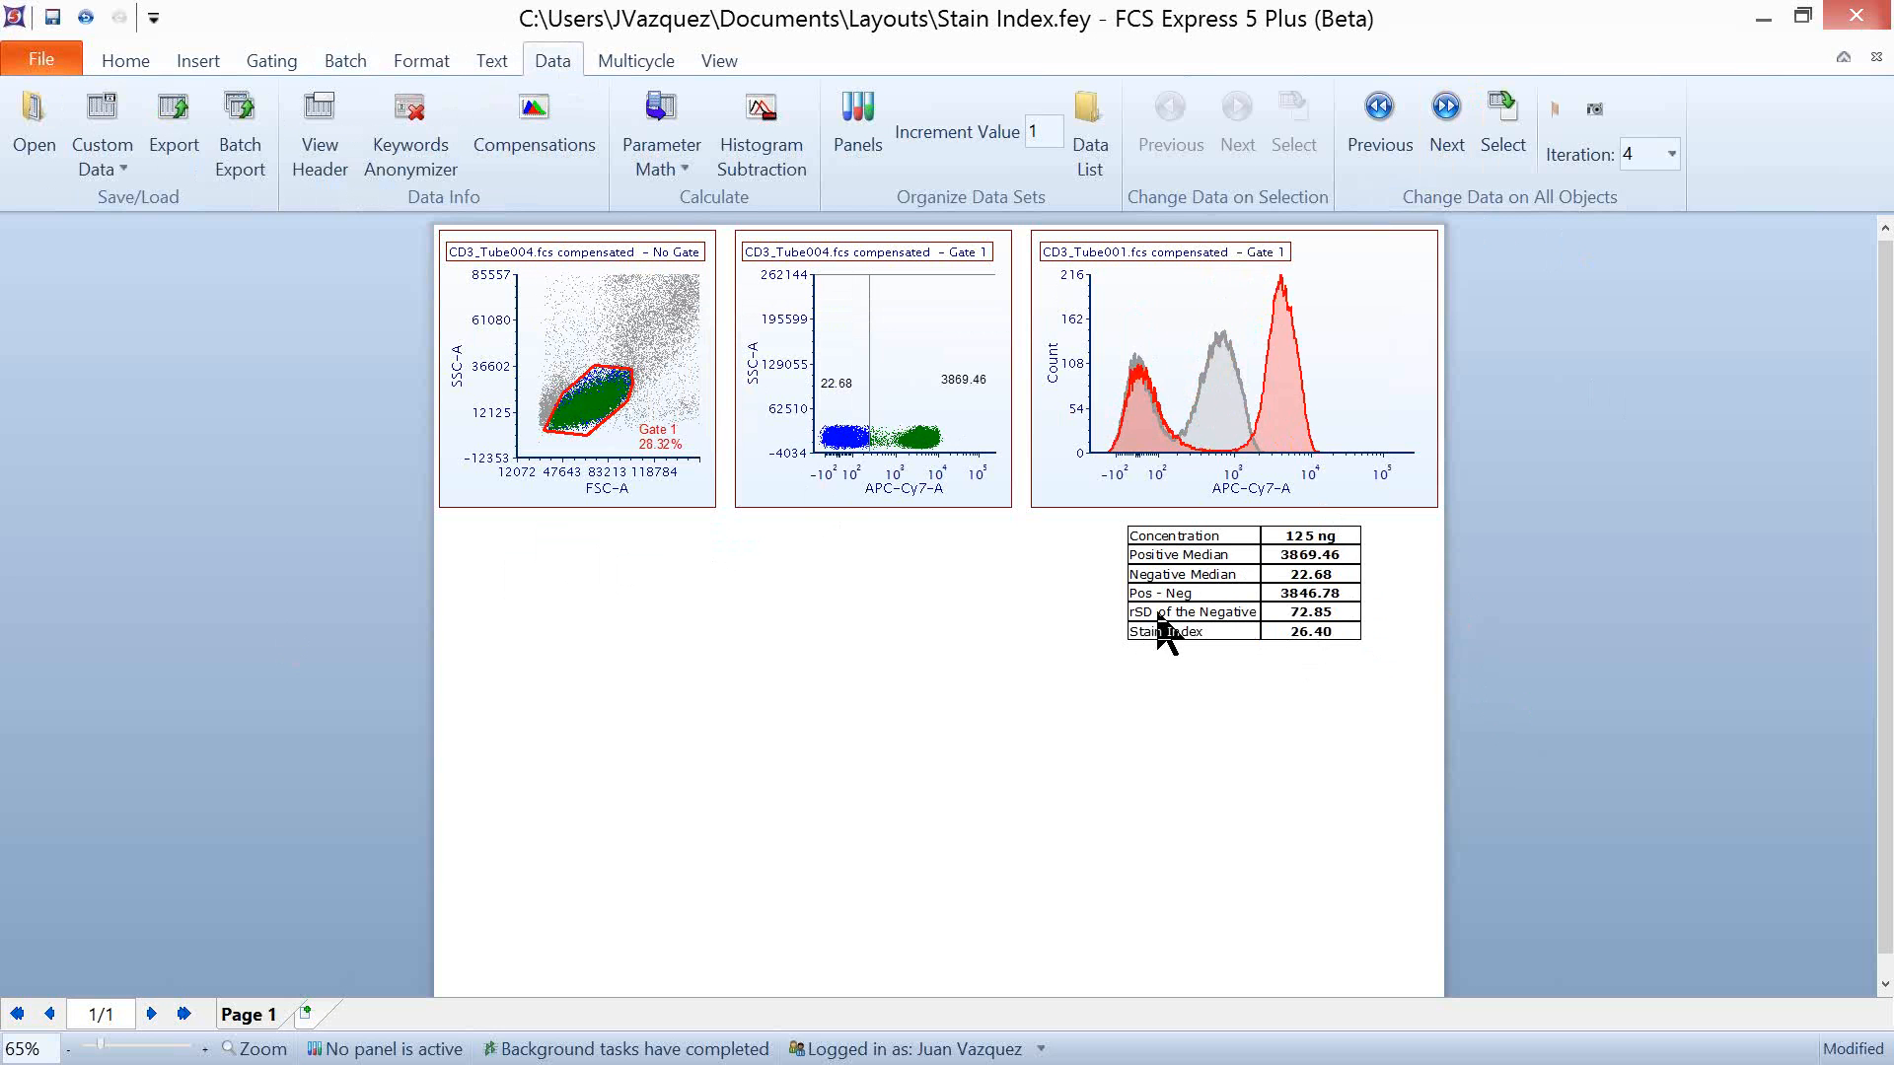
Step: Step the titration data forward to iteration 5 and back to iteration 1, comparing the dot plot, histogram and statistics table
{"action": "left_click", "coordinate": [886, 310]}
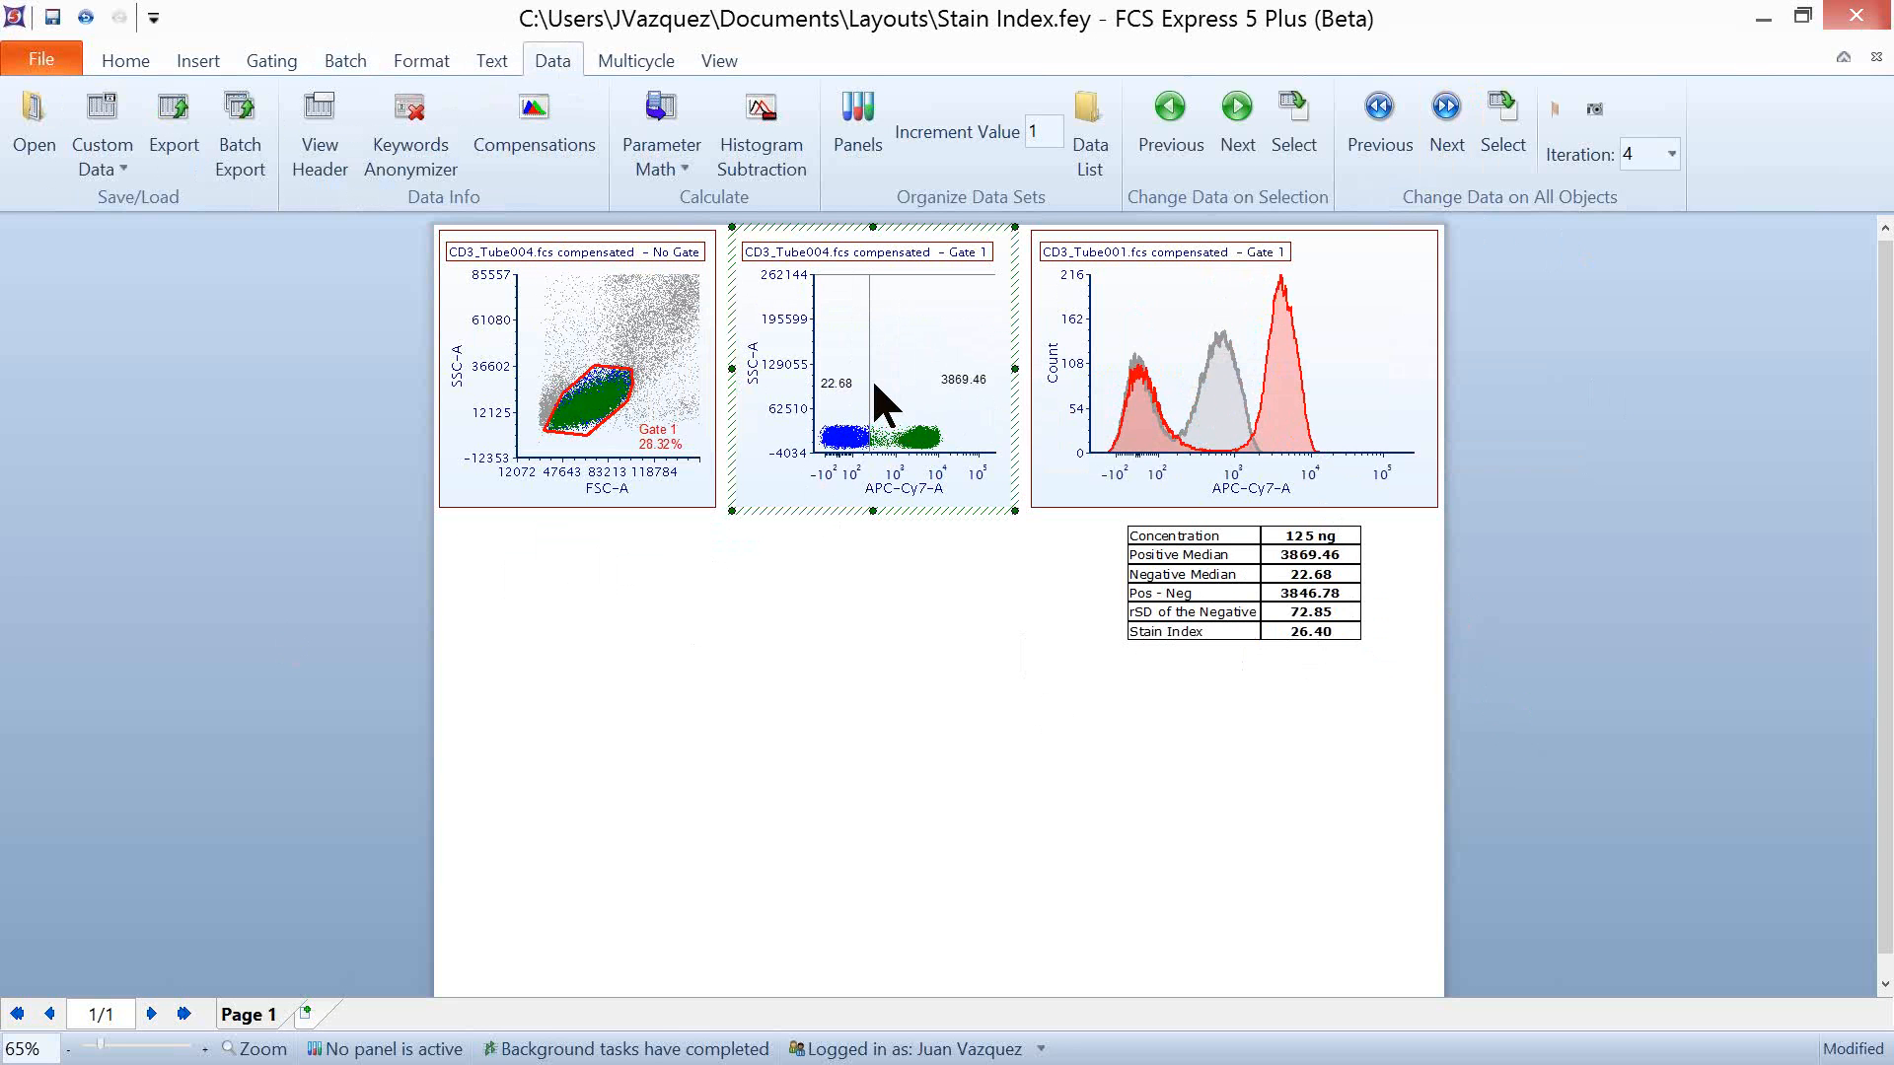
{"action": "left_click", "coordinate": [1446, 110]}
{"action": "left_click", "coordinate": [1382, 133]}
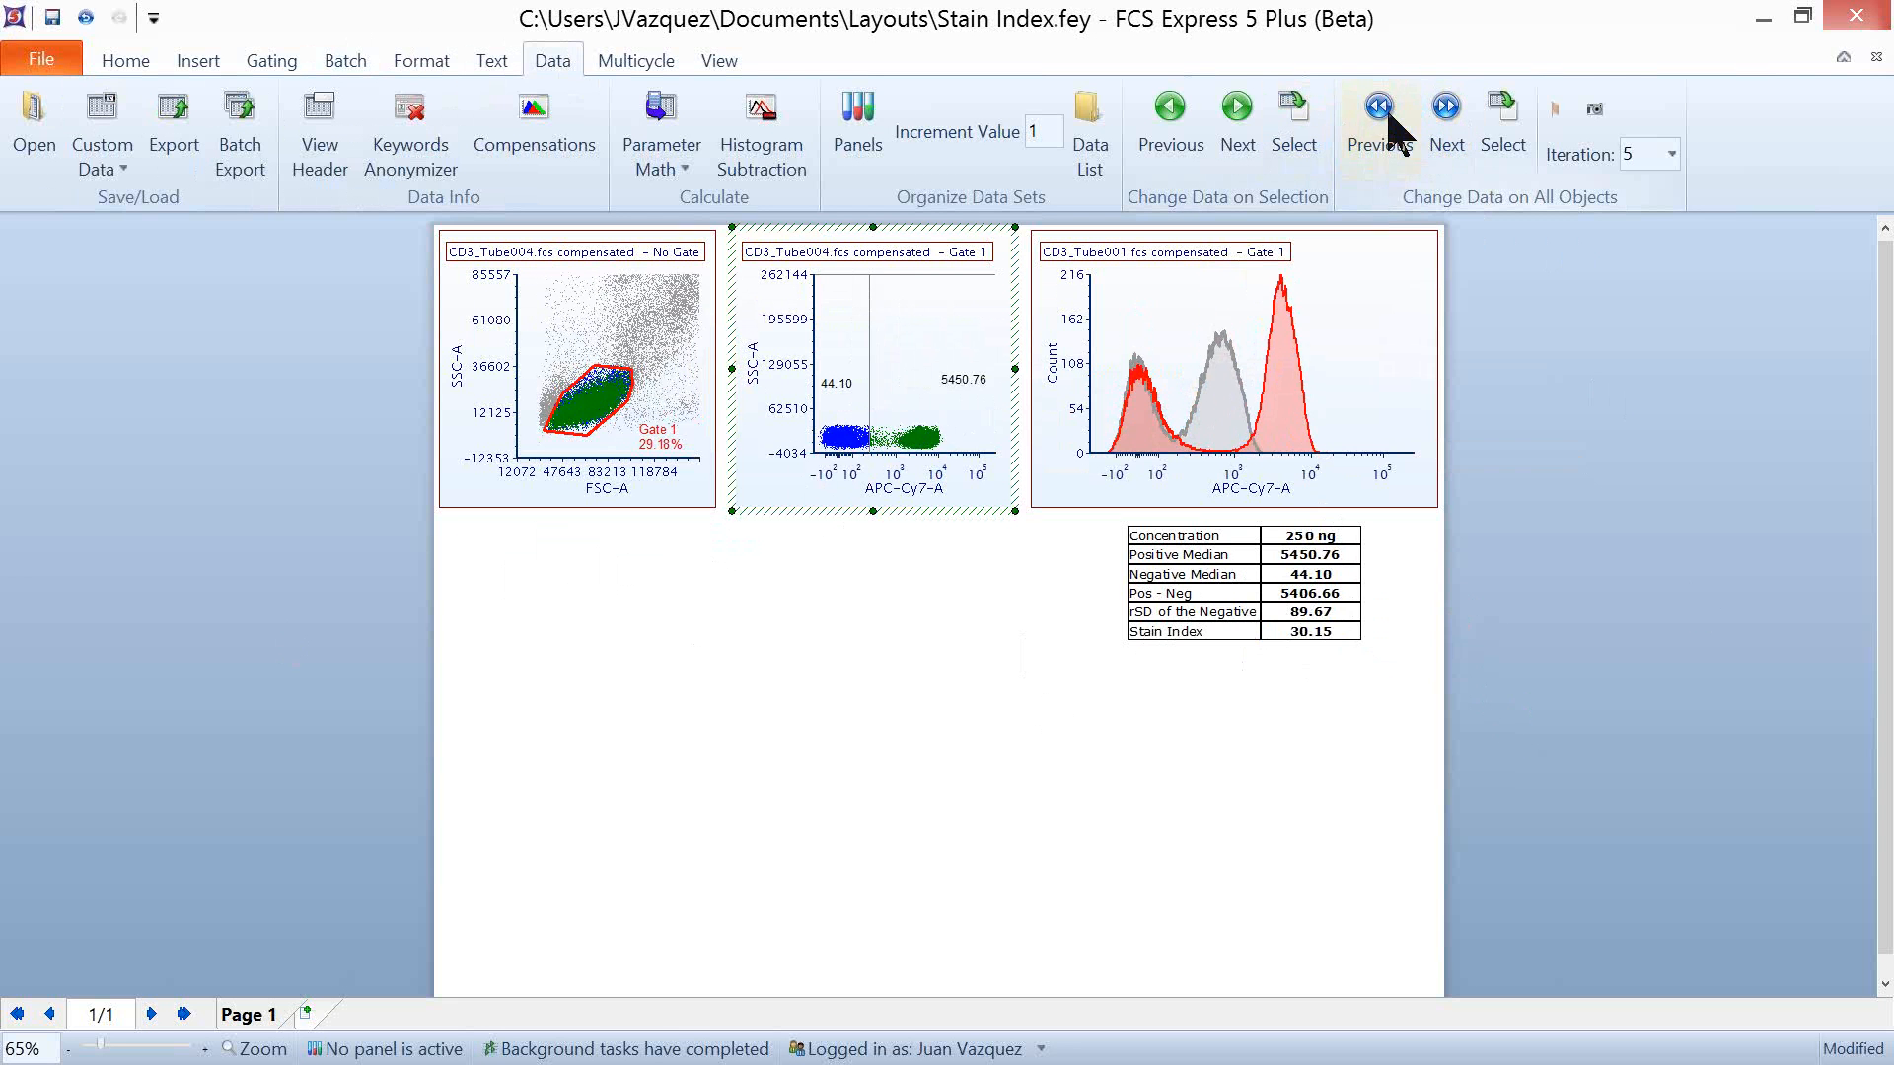
{"action": "left_click", "coordinate": [1388, 136]}
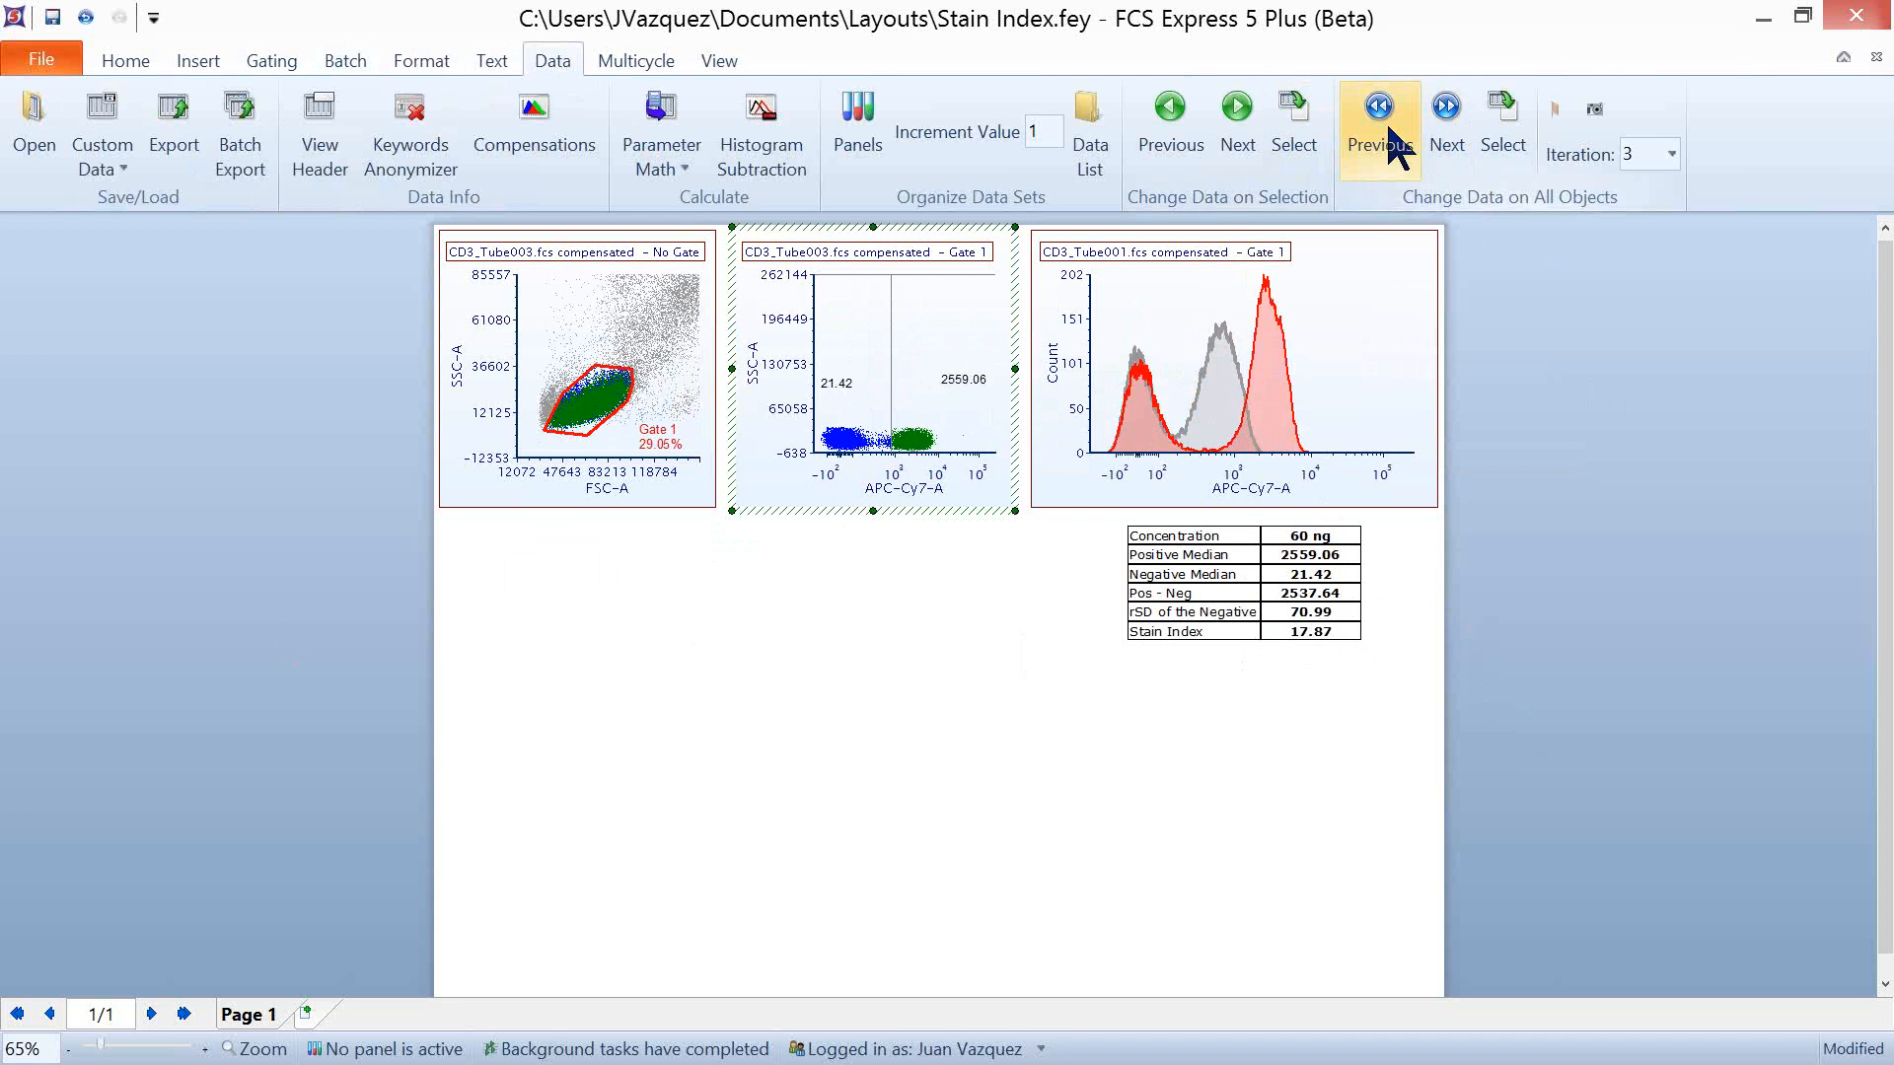
{"action": "left_click", "coordinate": [1389, 135]}
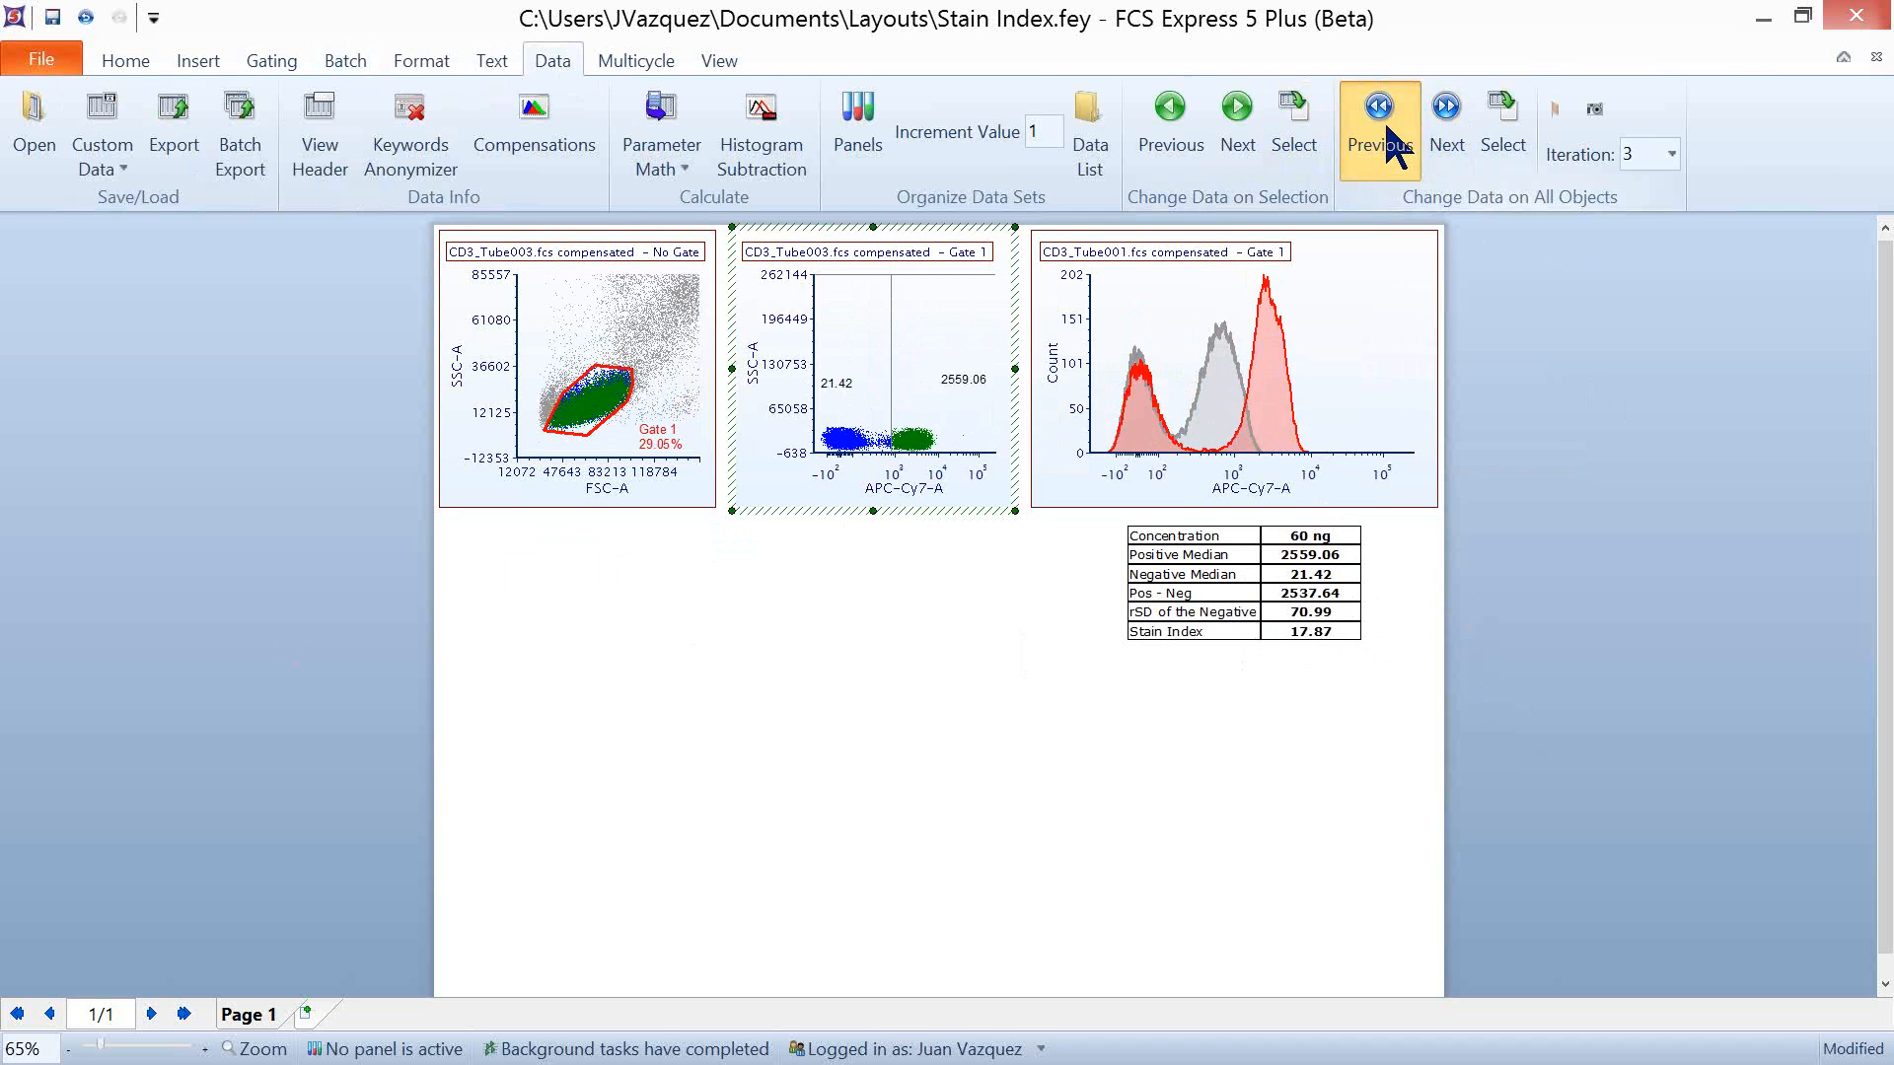
{"action": "left_click", "coordinate": [1389, 135]}
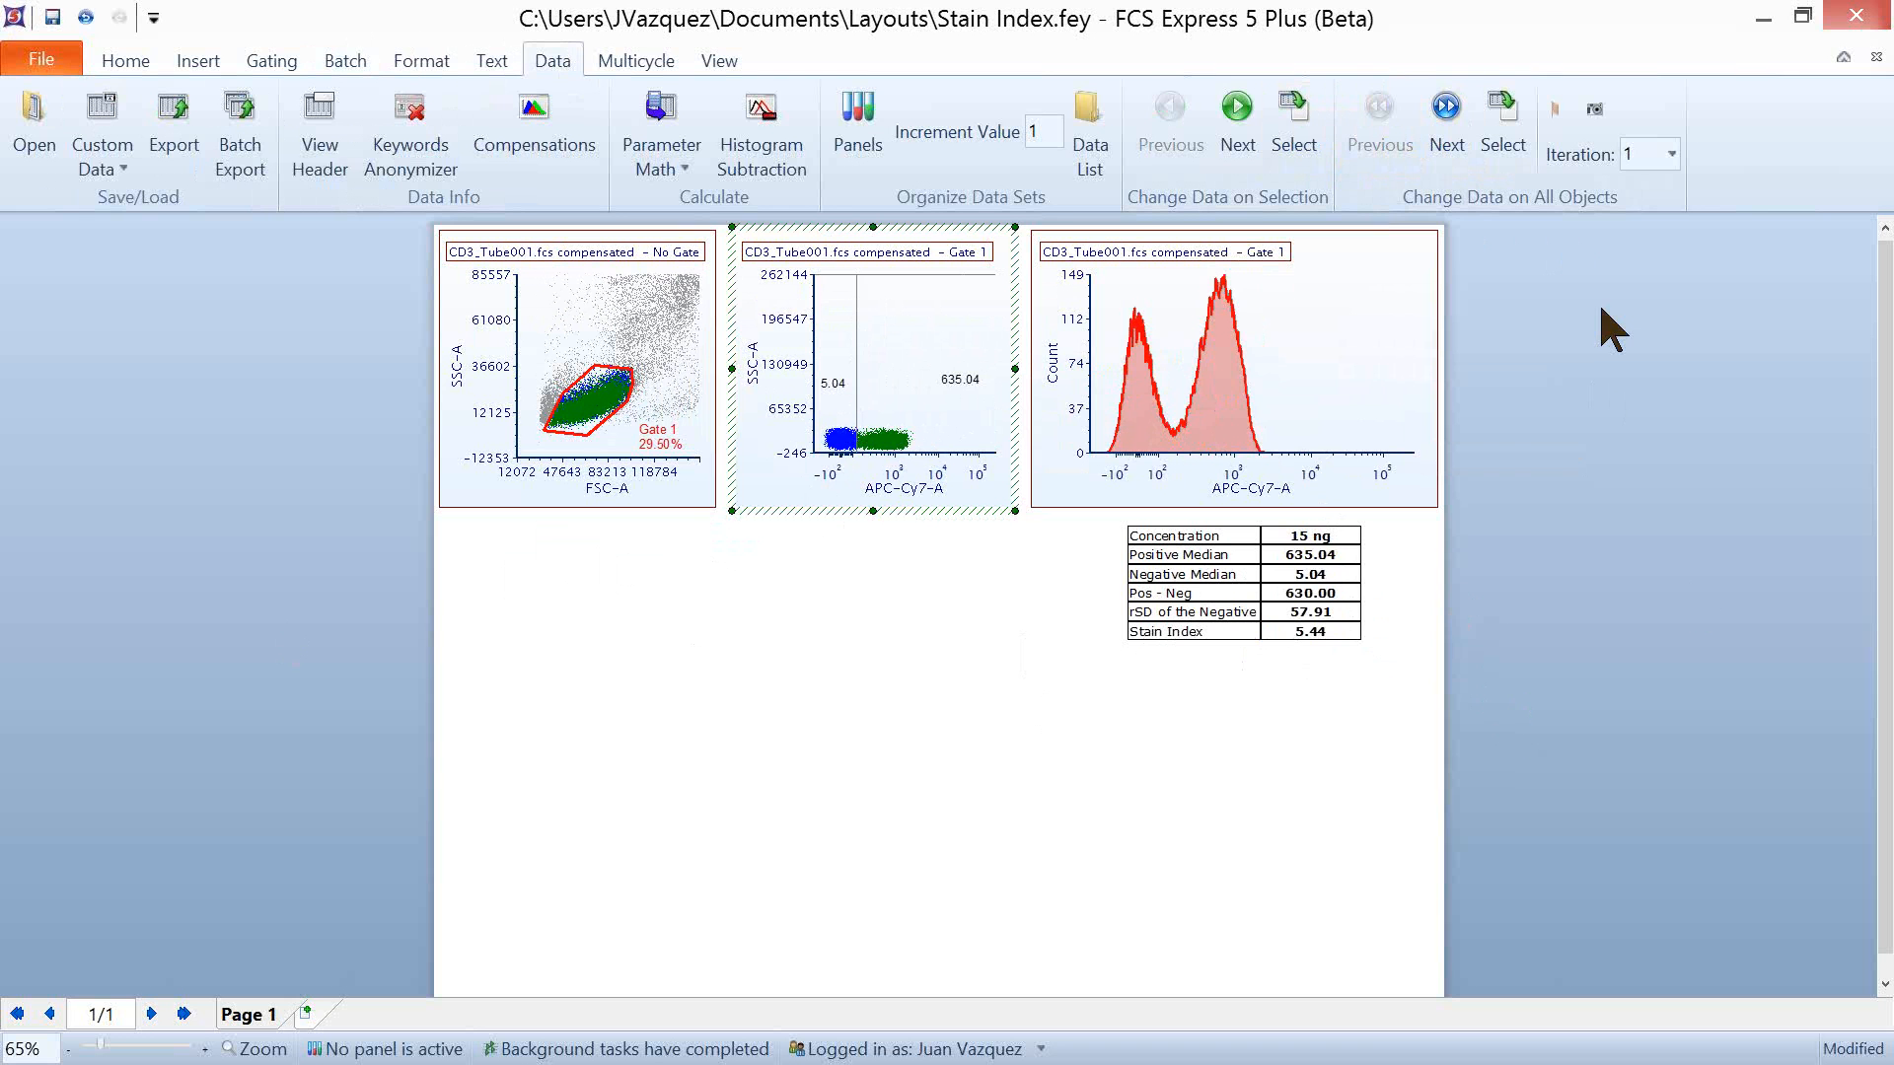
Step: Compare the histogram overlay and stain index across the titration by advancing to iteration 5, showing iteration 7, and returning to iteration 1
{"action": "left_click", "coordinate": [1446, 117]}
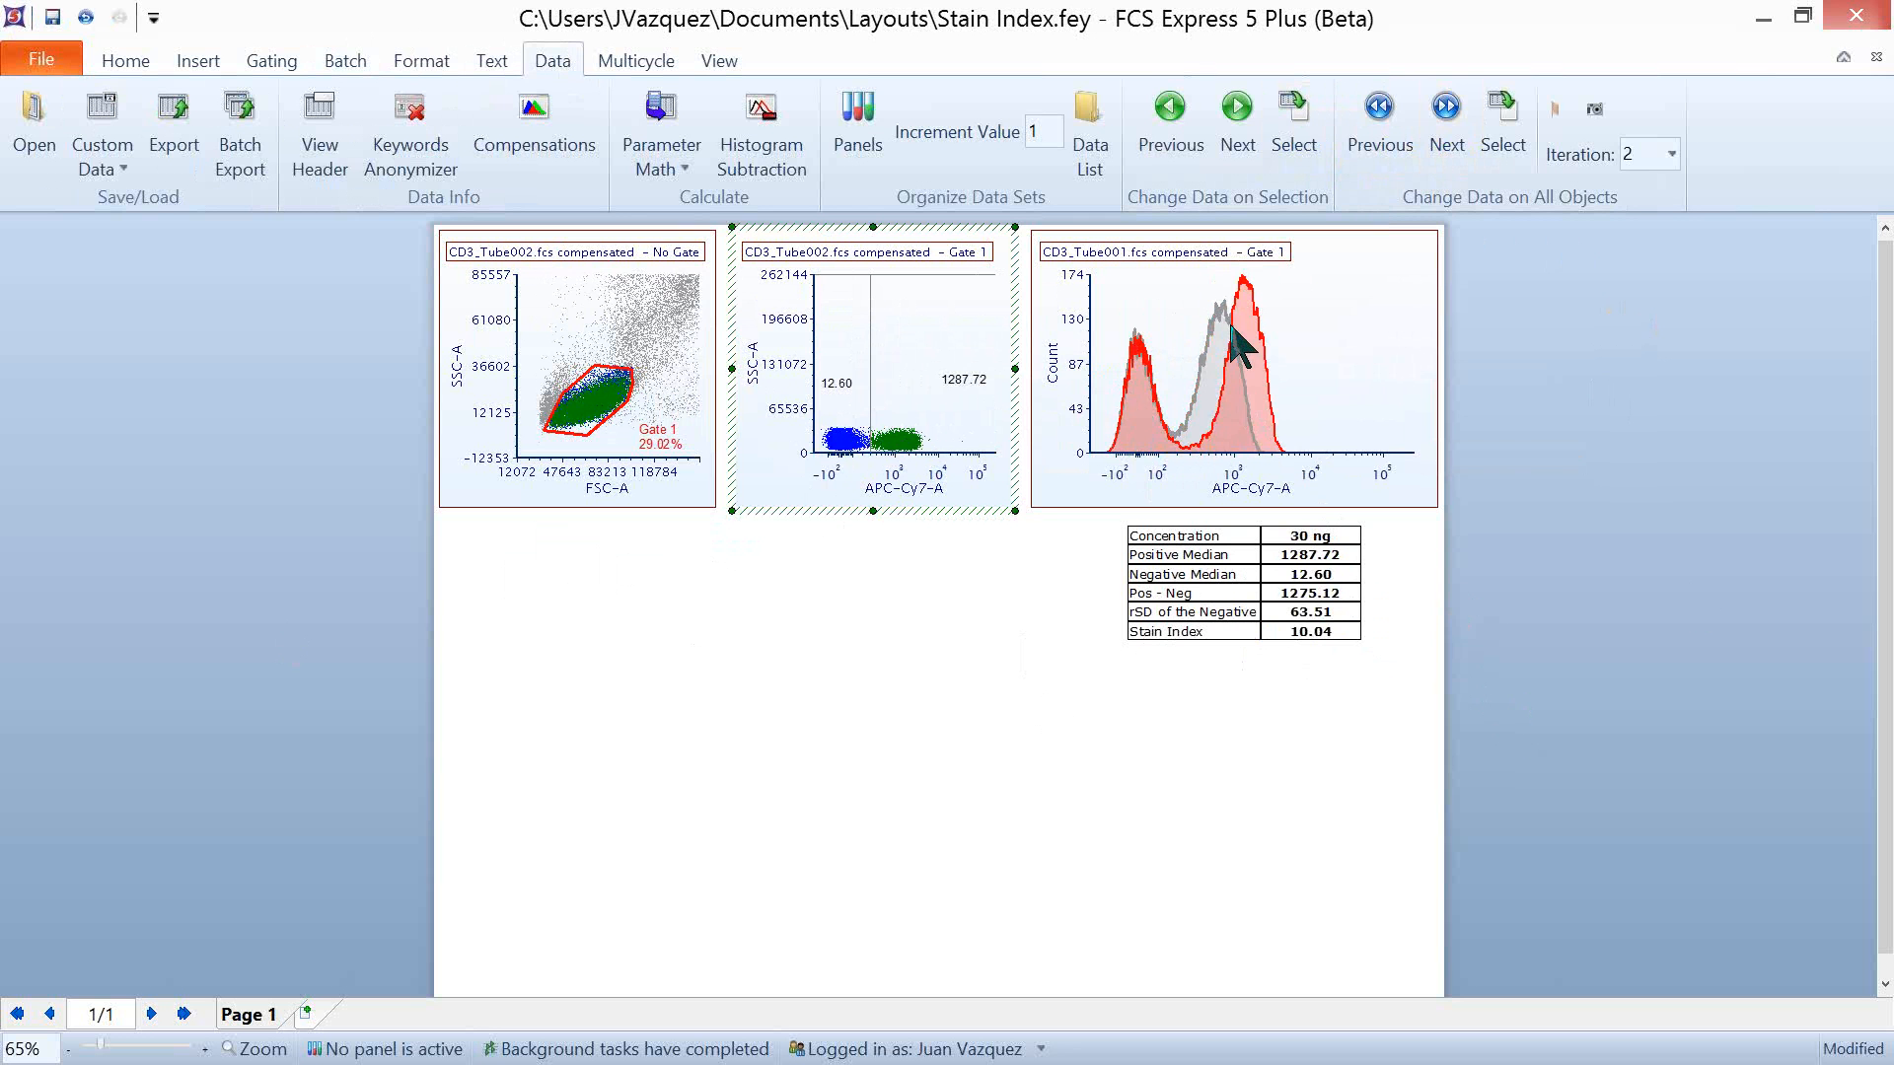
{"action": "left_click", "coordinate": [1446, 117]}
{"action": "left_click", "coordinate": [1448, 116]}
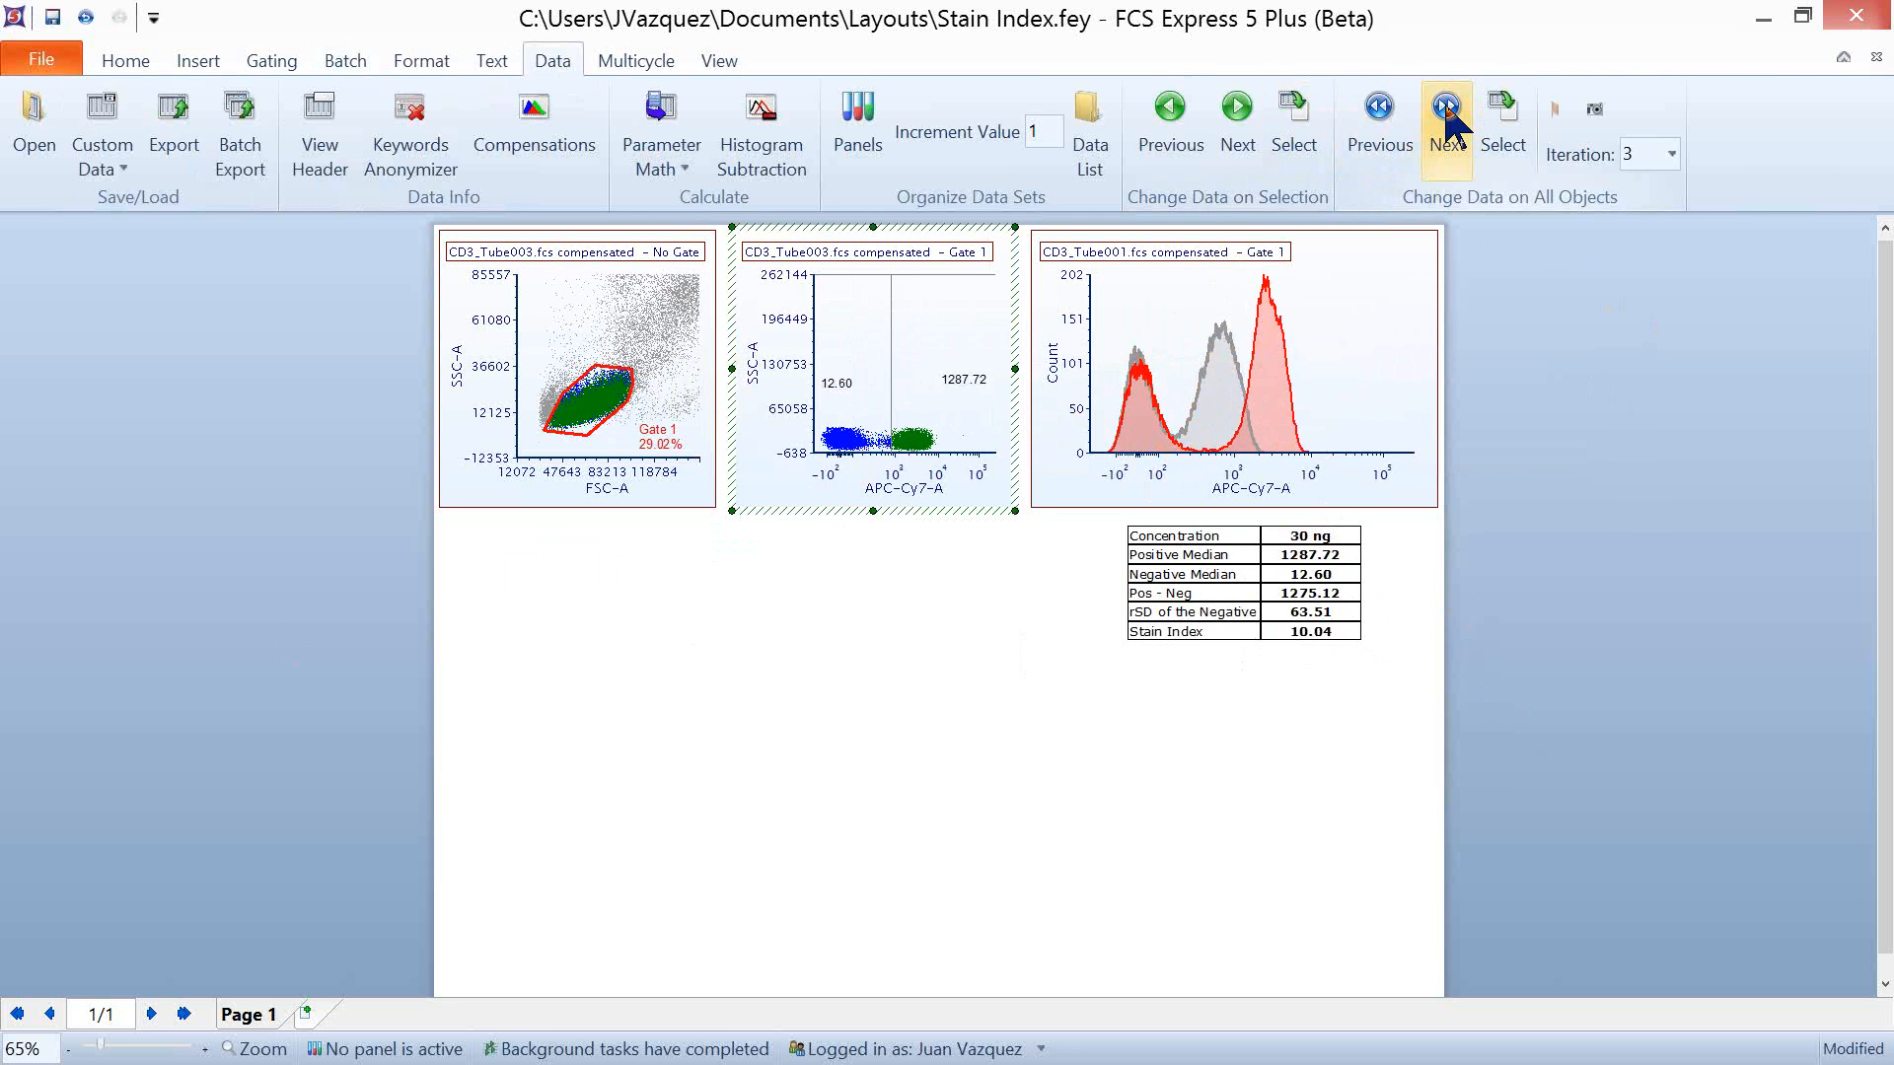
{"action": "left_click", "coordinate": [1447, 117]}
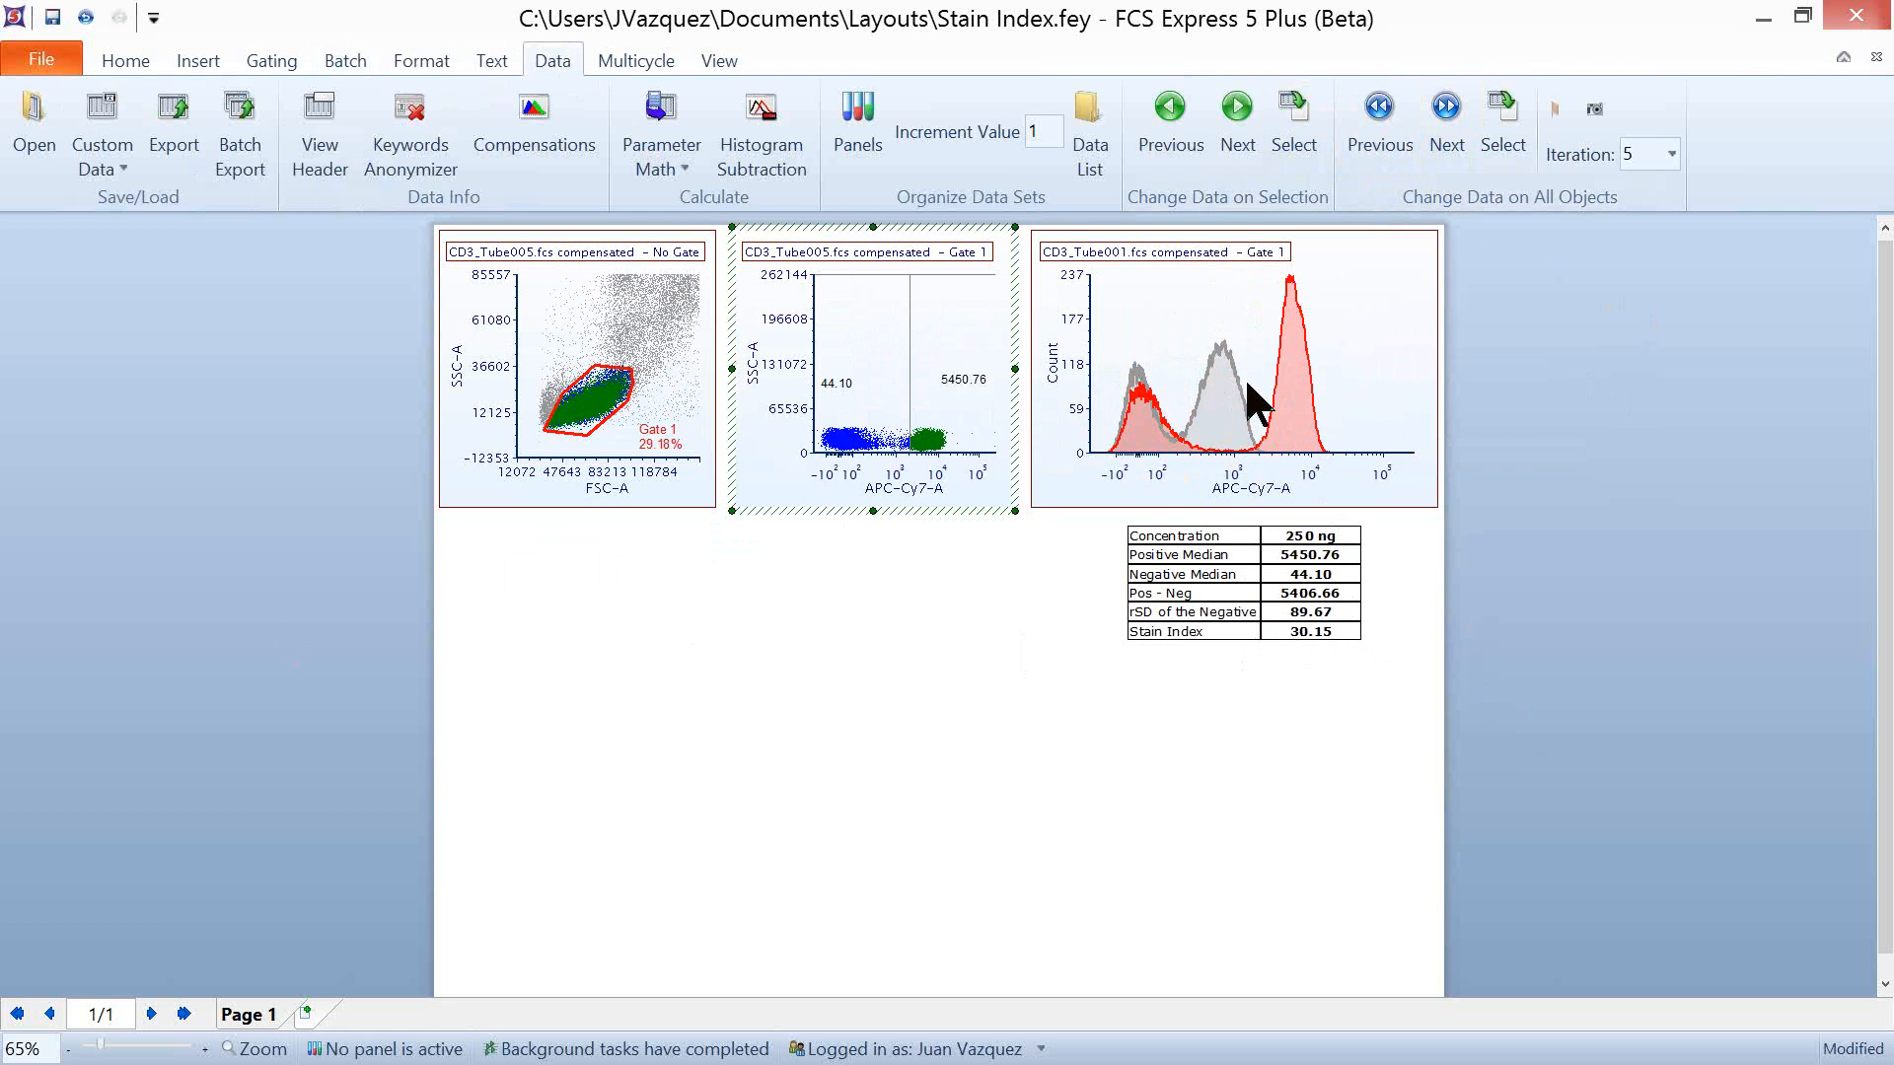
{"action": "left_click", "coordinate": [1669, 158]}
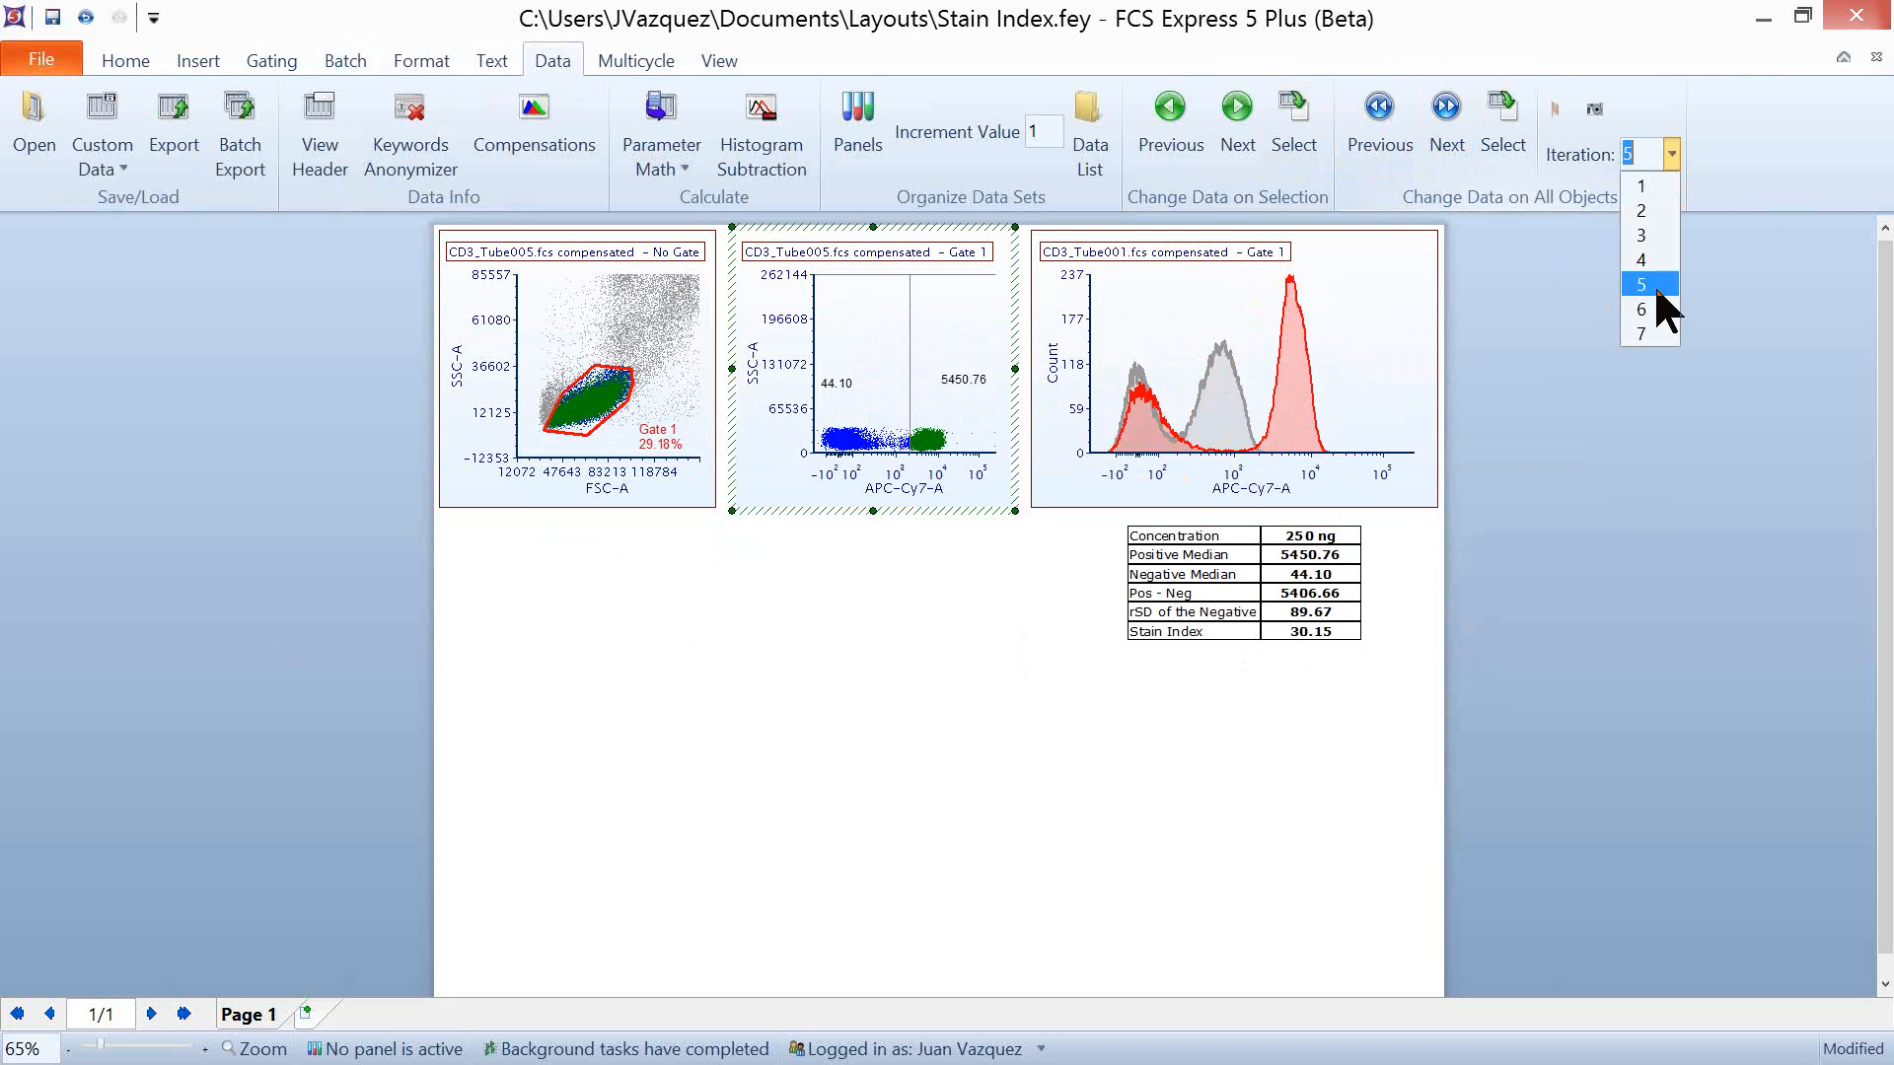
{"action": "left_click", "coordinate": [1644, 345]}
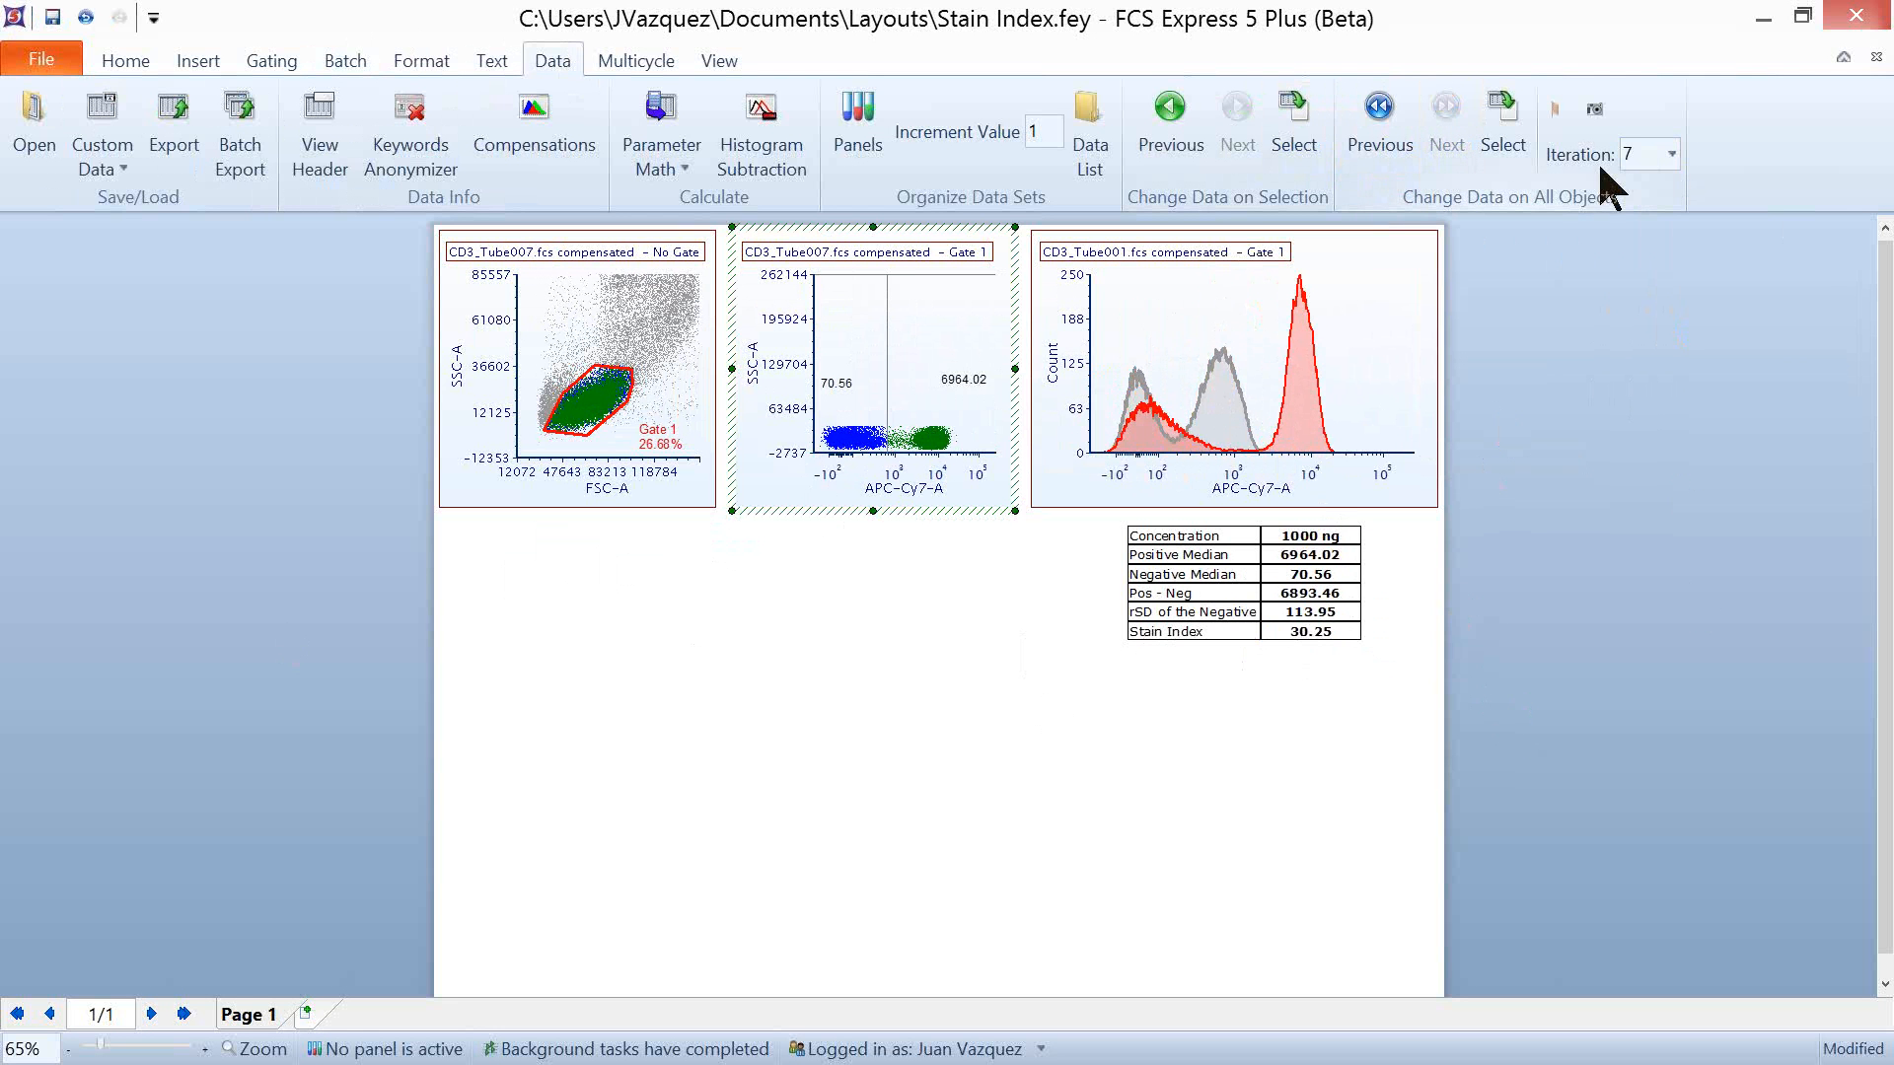
{"action": "left_click", "coordinate": [1669, 154]}
{"action": "left_click", "coordinate": [1646, 187]}
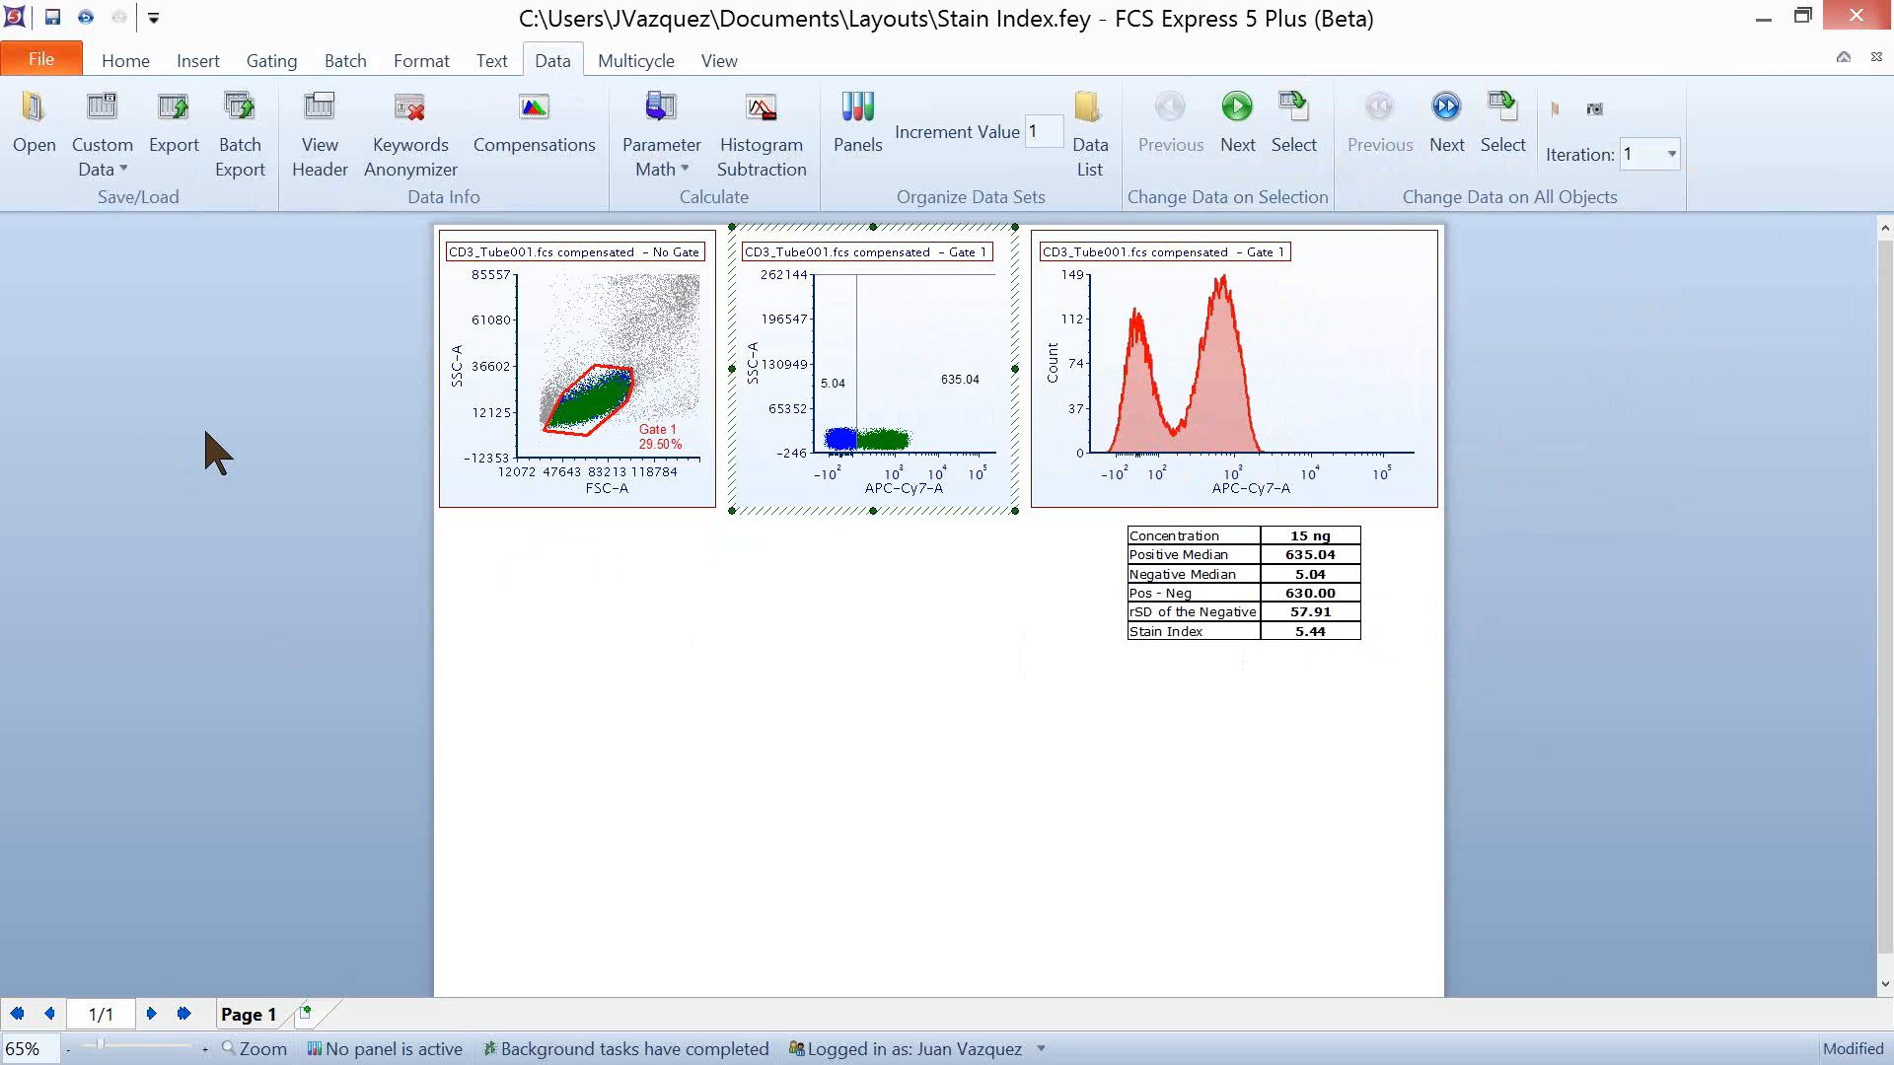
Step: Review the layout's batch actions for the Excel (Column Mode) report and close the list
{"action": "left_click", "coordinate": [347, 54]}
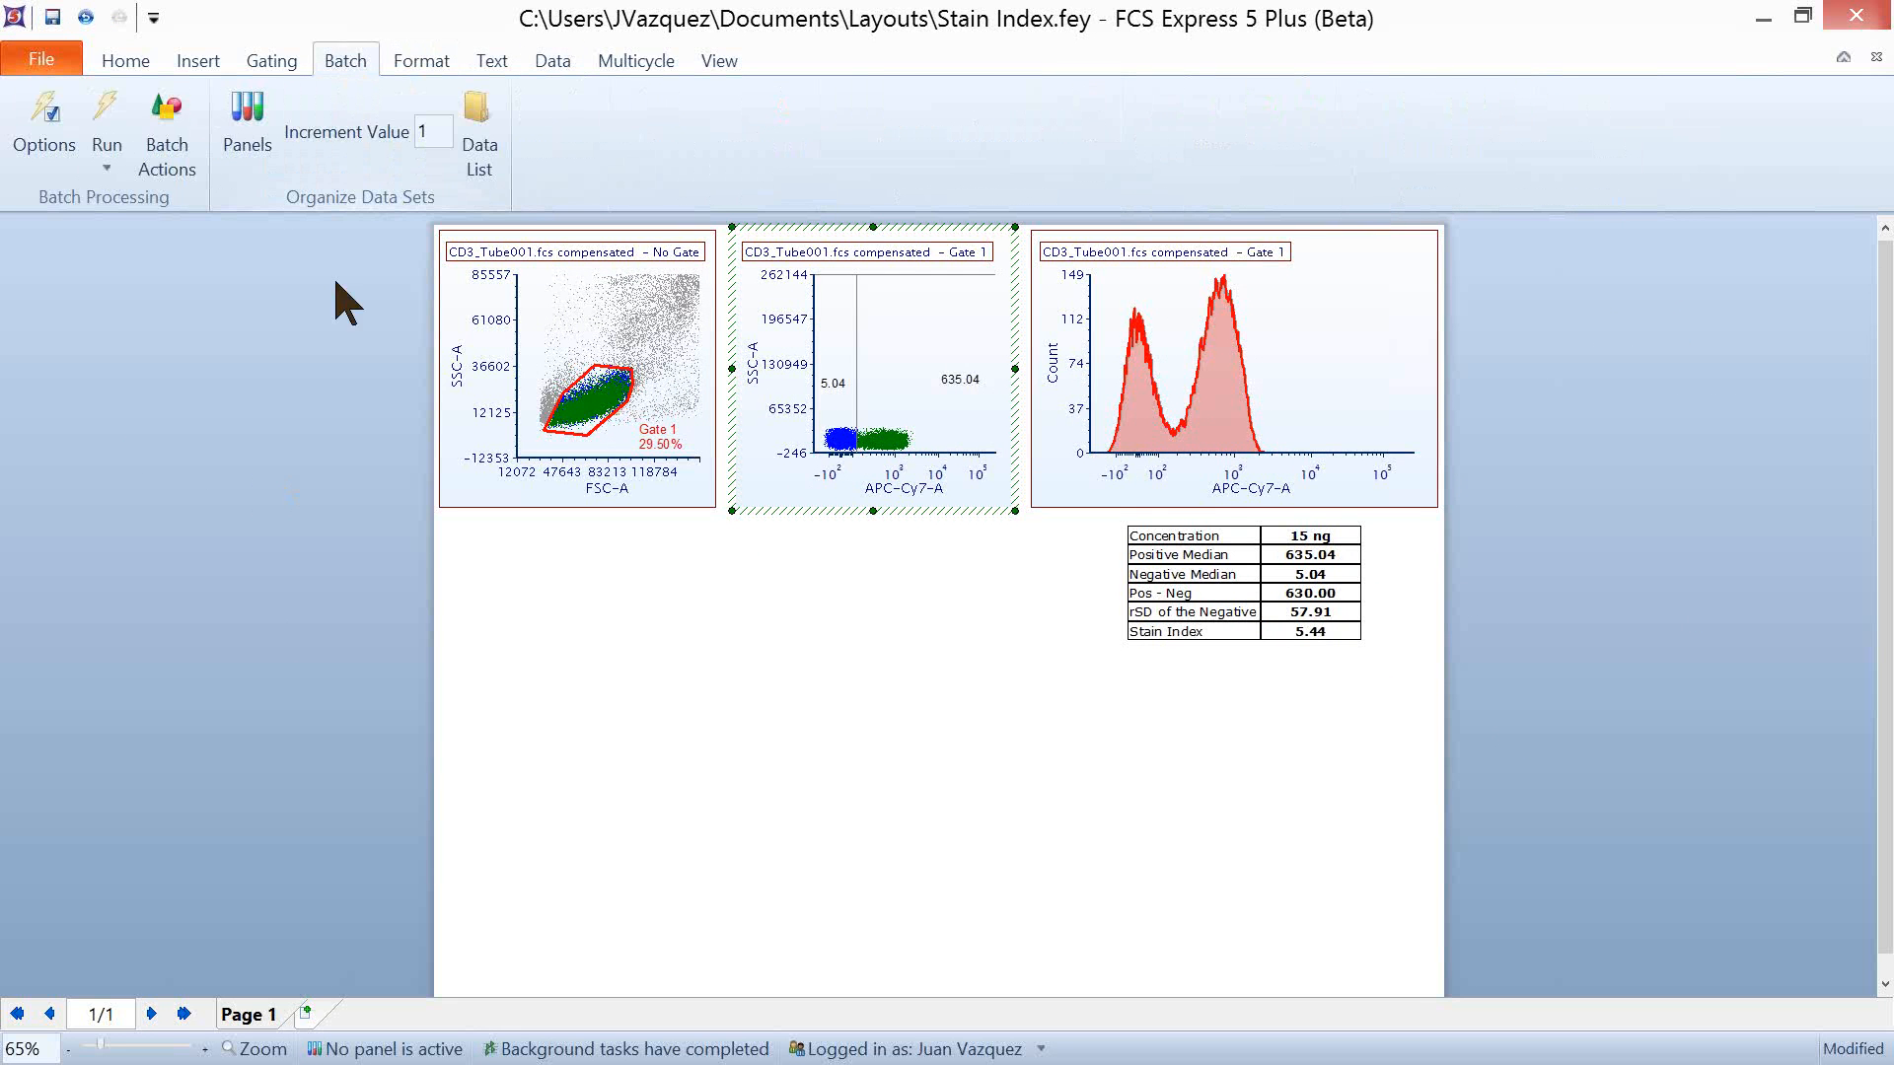
{"action": "left_click", "coordinate": [181, 172]}
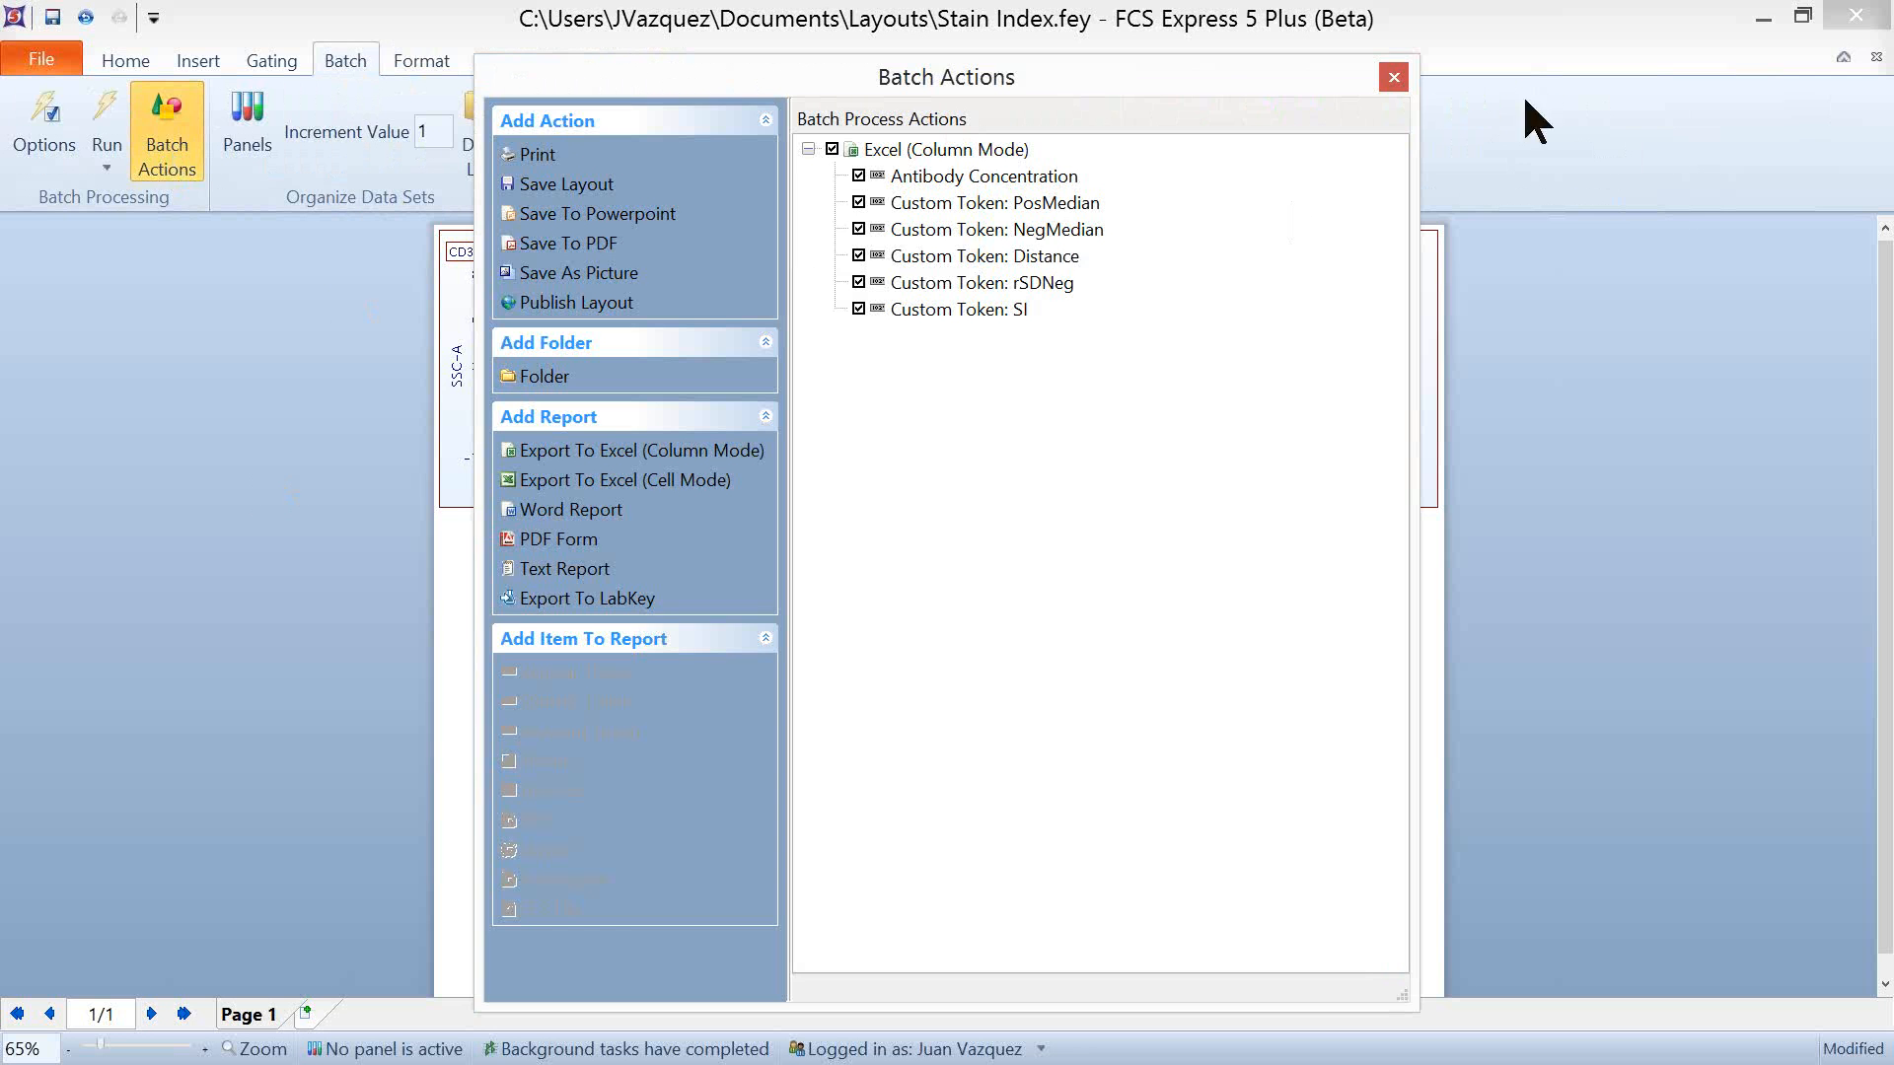
{"action": "left_click", "coordinate": [1393, 77]}
Step: Run the batch process and position and resize the exported titration stats workbook window in Excel
{"action": "left_click", "coordinate": [109, 108]}
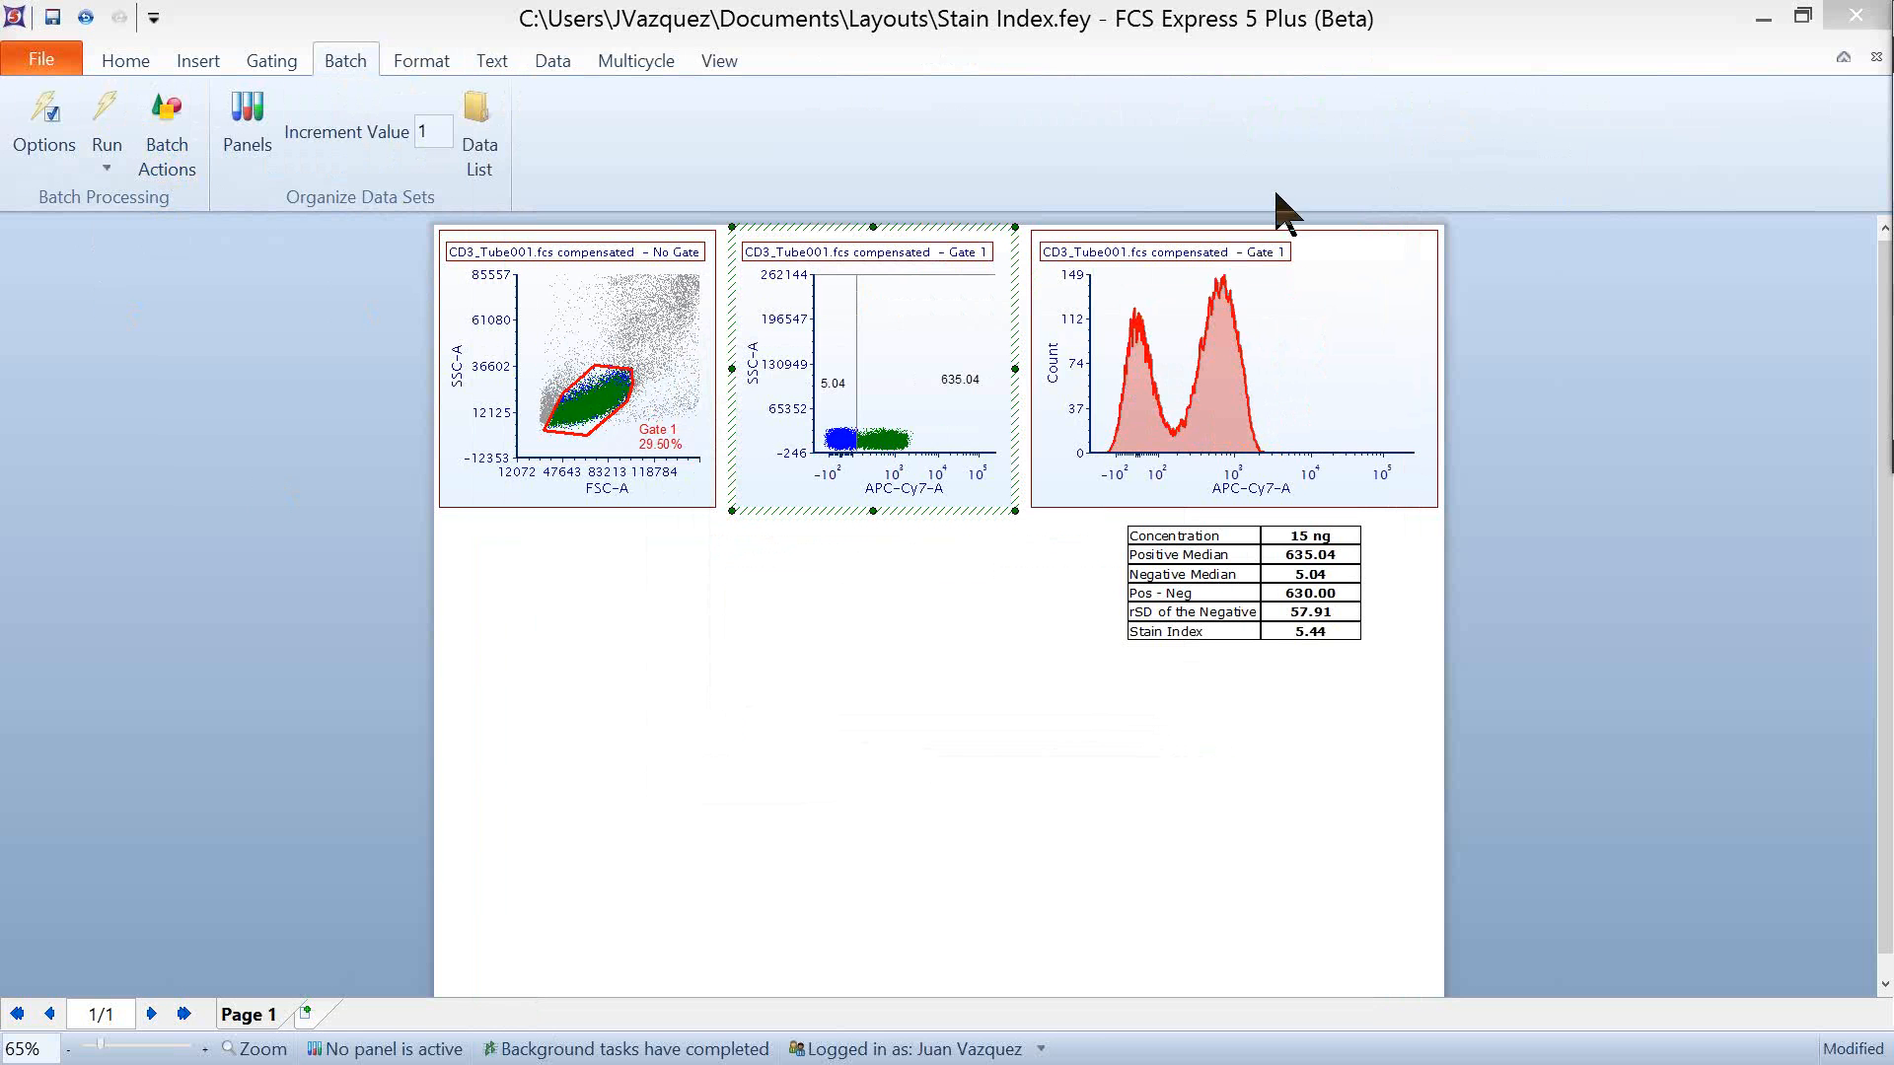
{"action": "left_click_drag", "start_coordinate": [1892, 24], "coordinate": [491, 120]}
{"action": "left_click_drag", "start_coordinate": [814, 567], "coordinate": [1394, 853]}
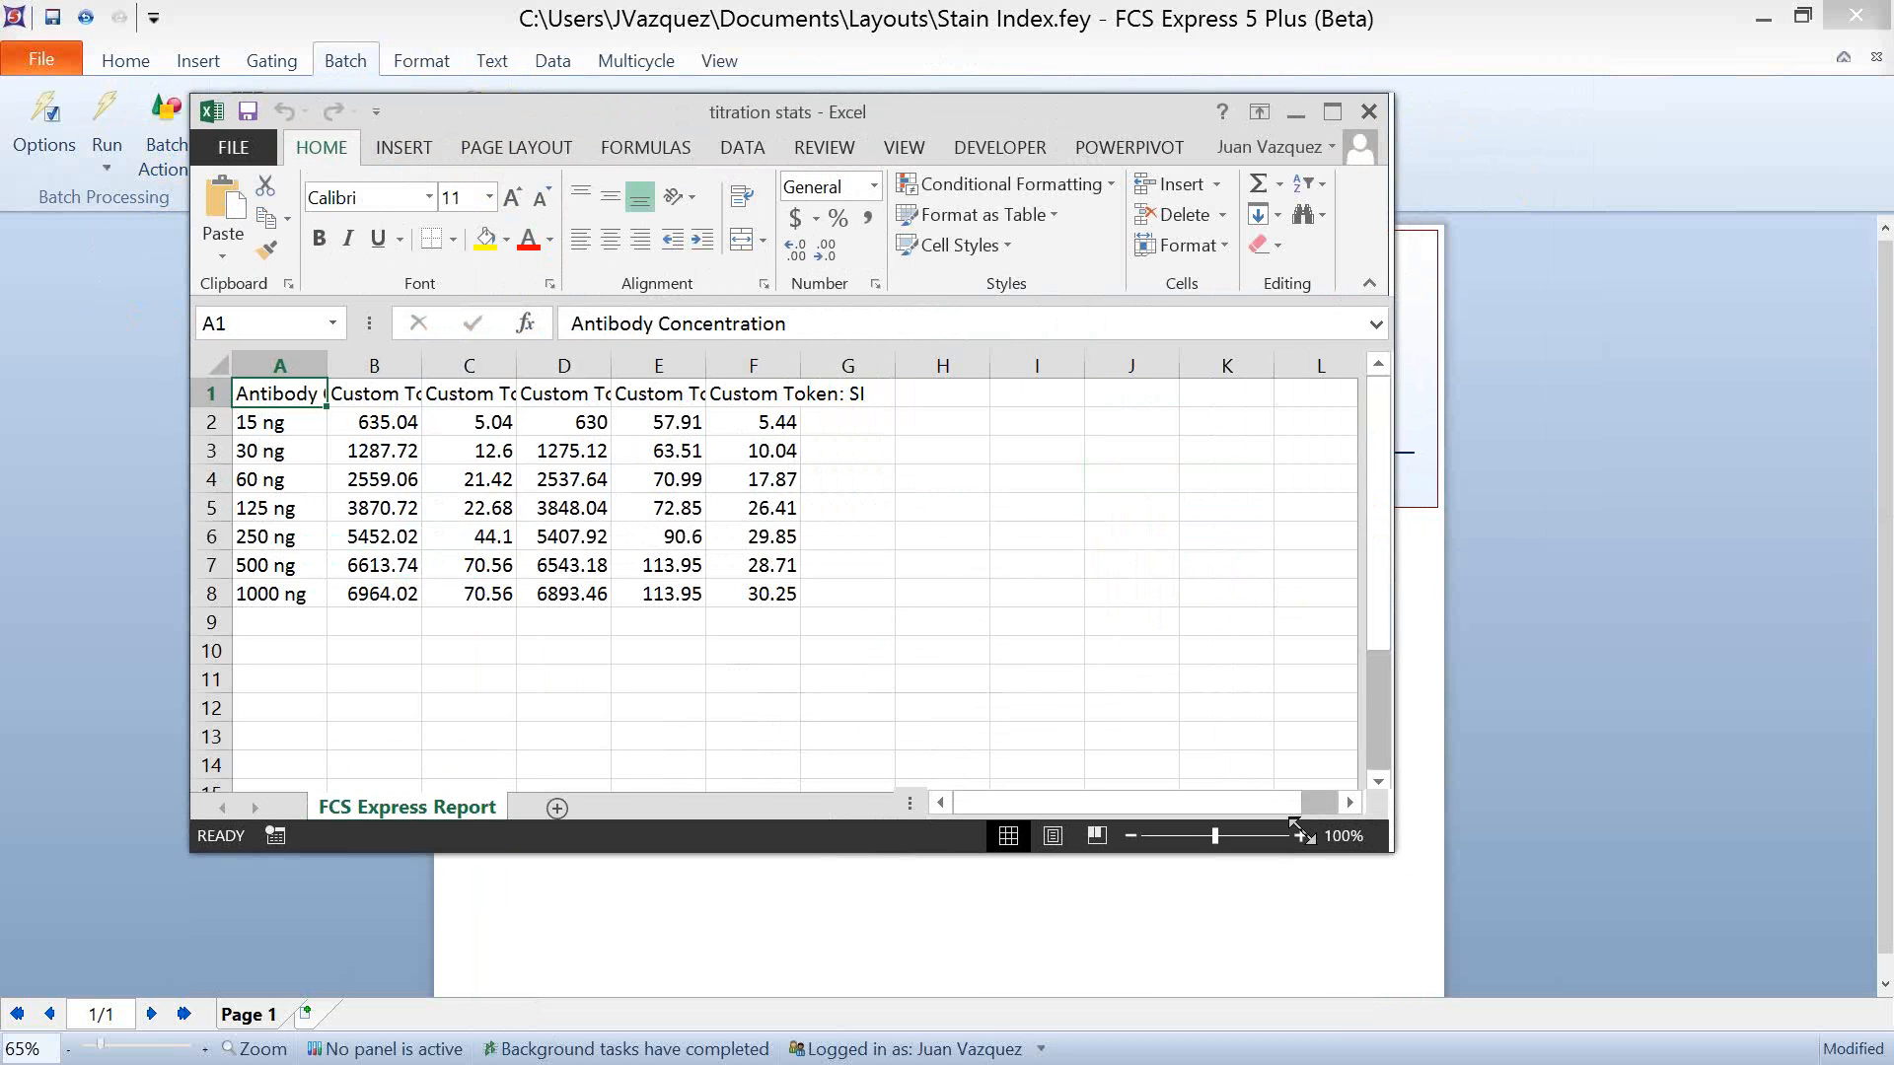
Step: Autofit all columns of the titration stats worksheet and widen the window to show every custom token column
{"action": "left_click", "coordinate": [214, 368]}
{"action": "double_click", "coordinate": [328, 365]}
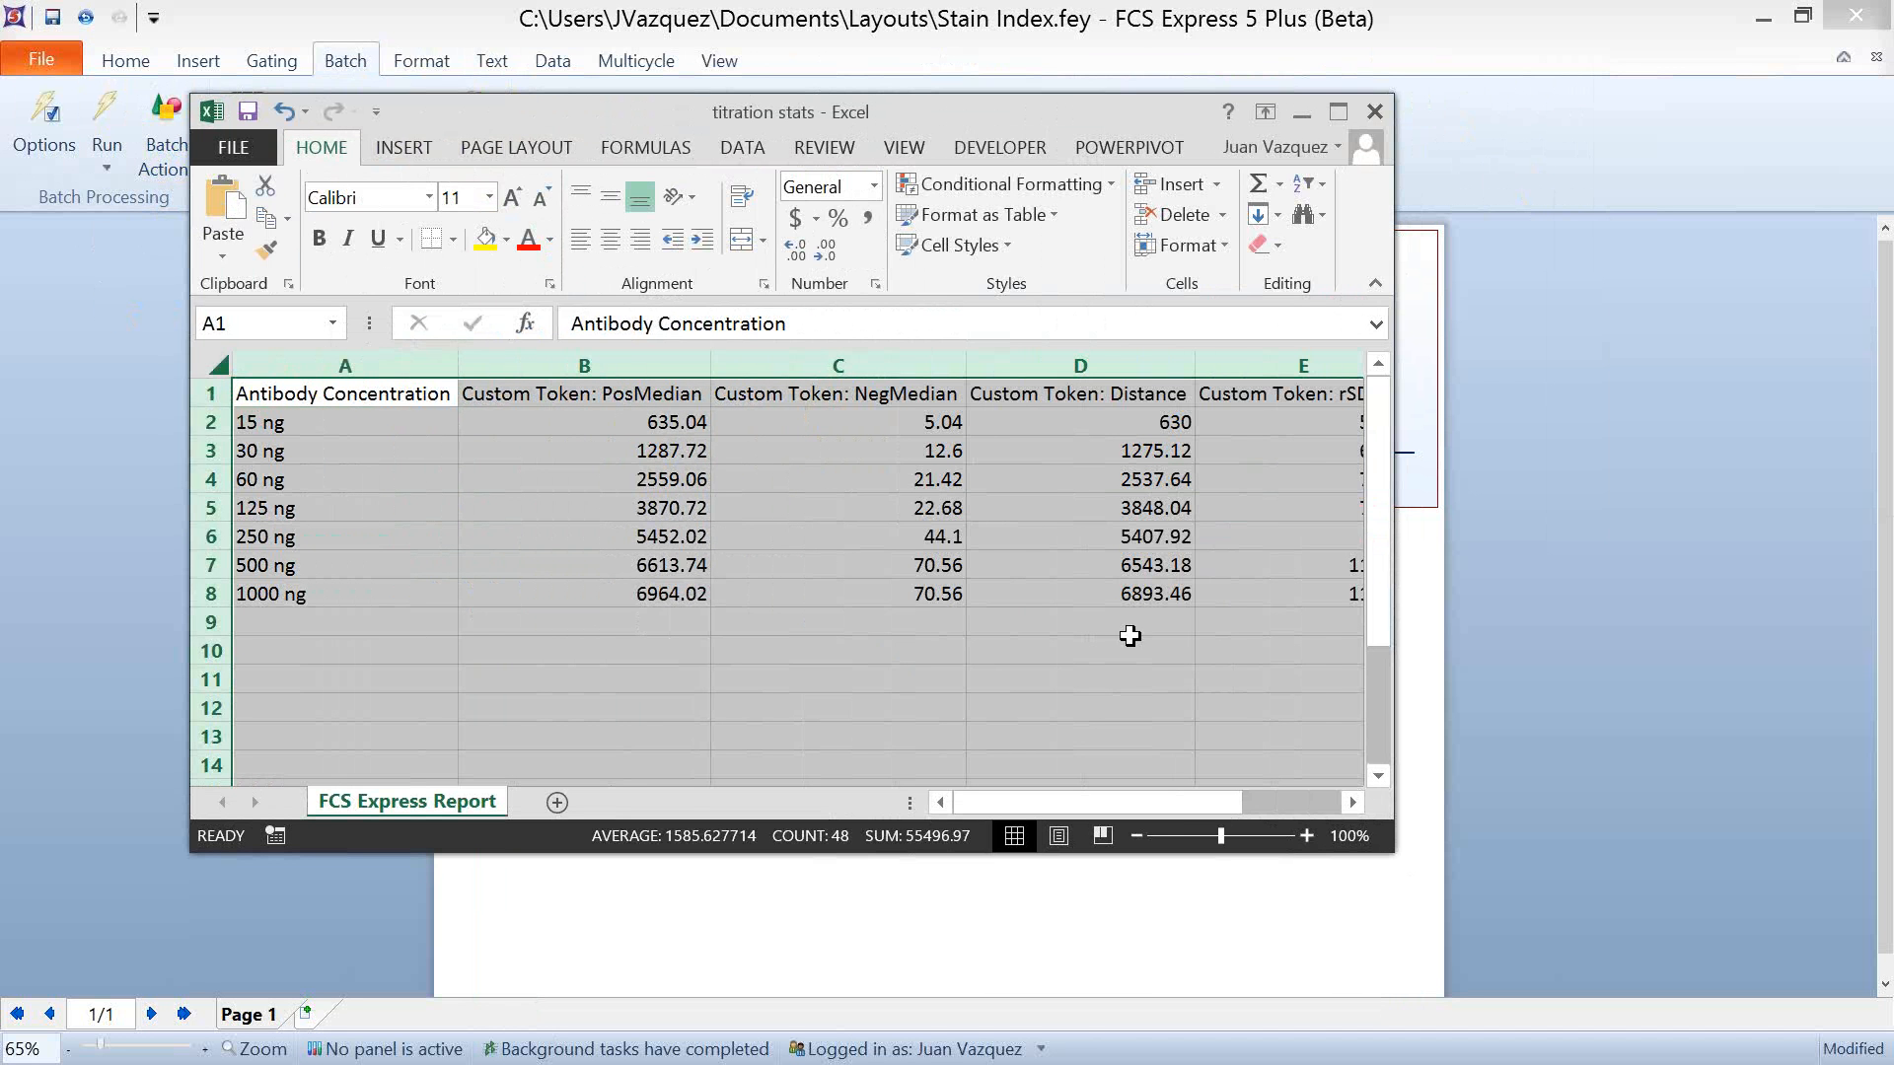
{"action": "left_click_drag", "start_coordinate": [1396, 716], "coordinate": [1734, 742]}
{"action": "left_click", "coordinate": [1344, 702]}
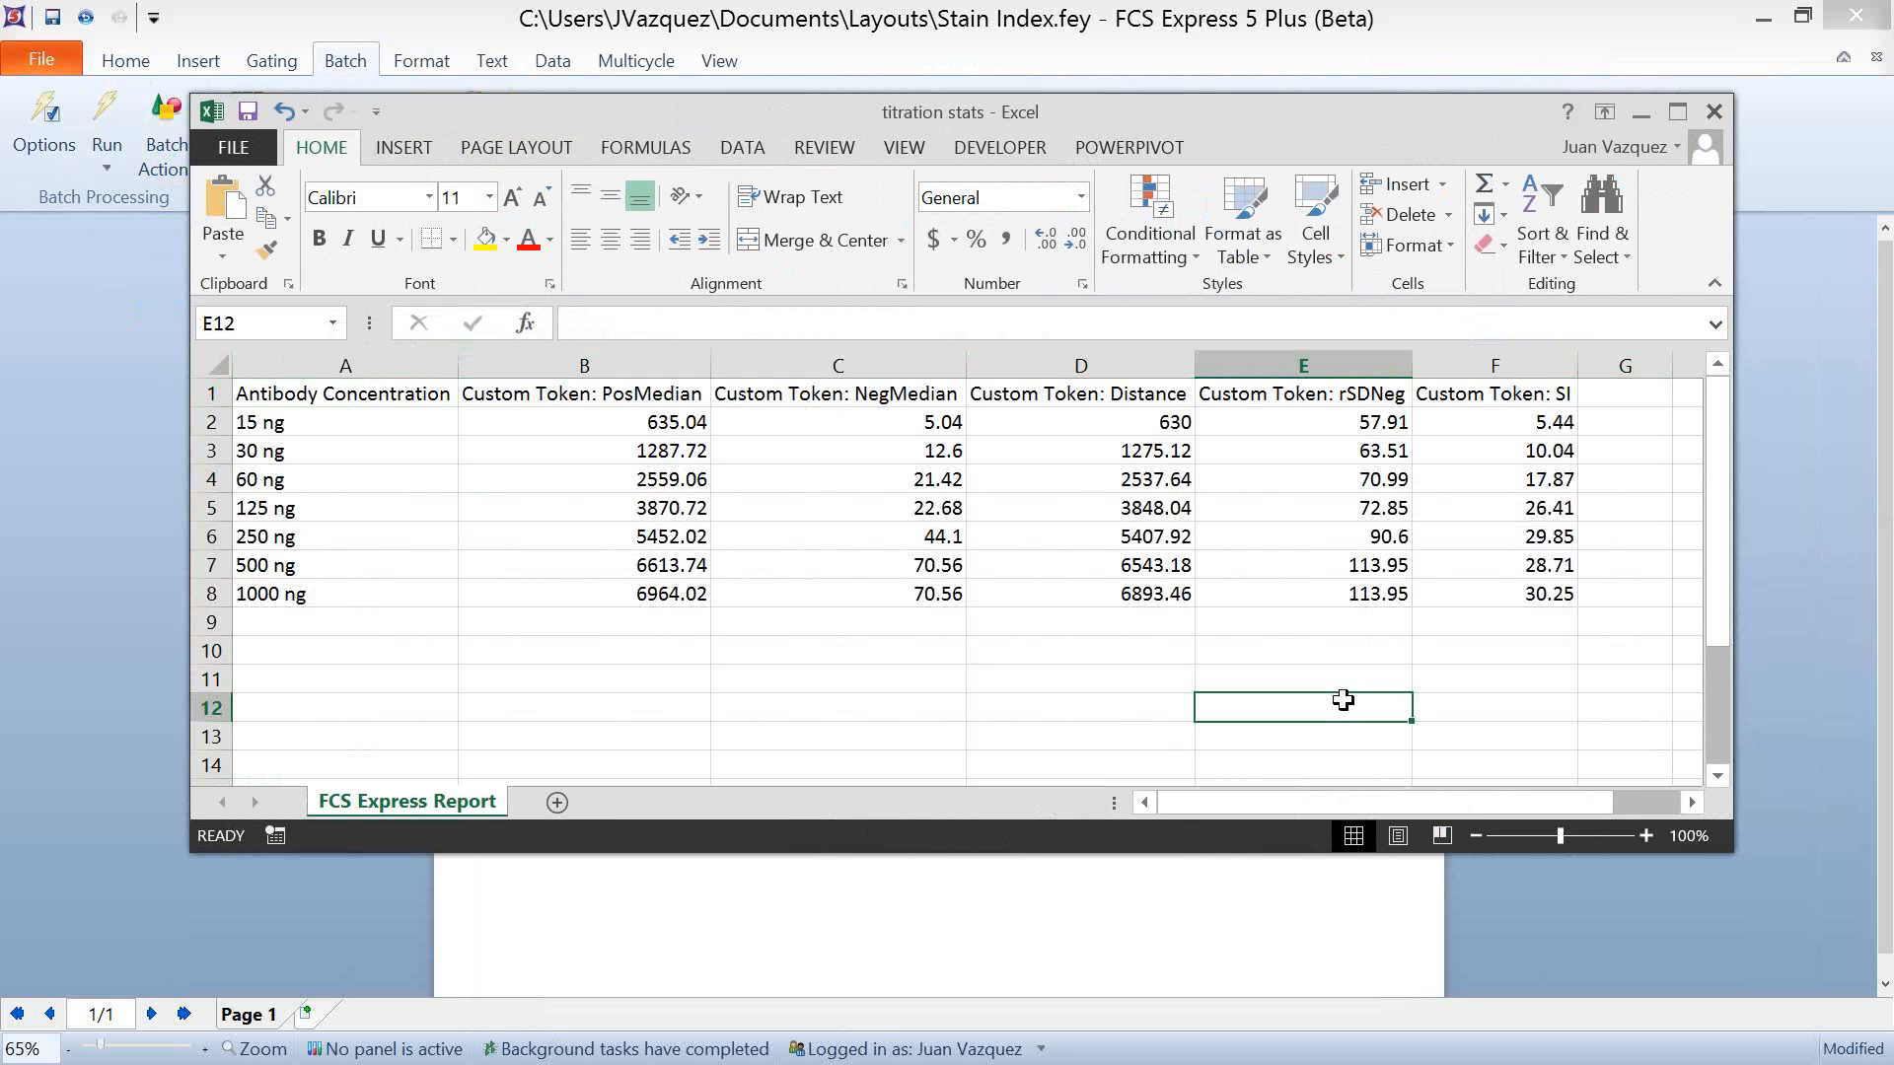
Step: Sort the worksheet by the Custom Token: SI column from largest to smallest, expanding the selection to the adjacent data
{"action": "left_click", "coordinate": [1517, 363]}
{"action": "left_click", "coordinate": [1548, 177]}
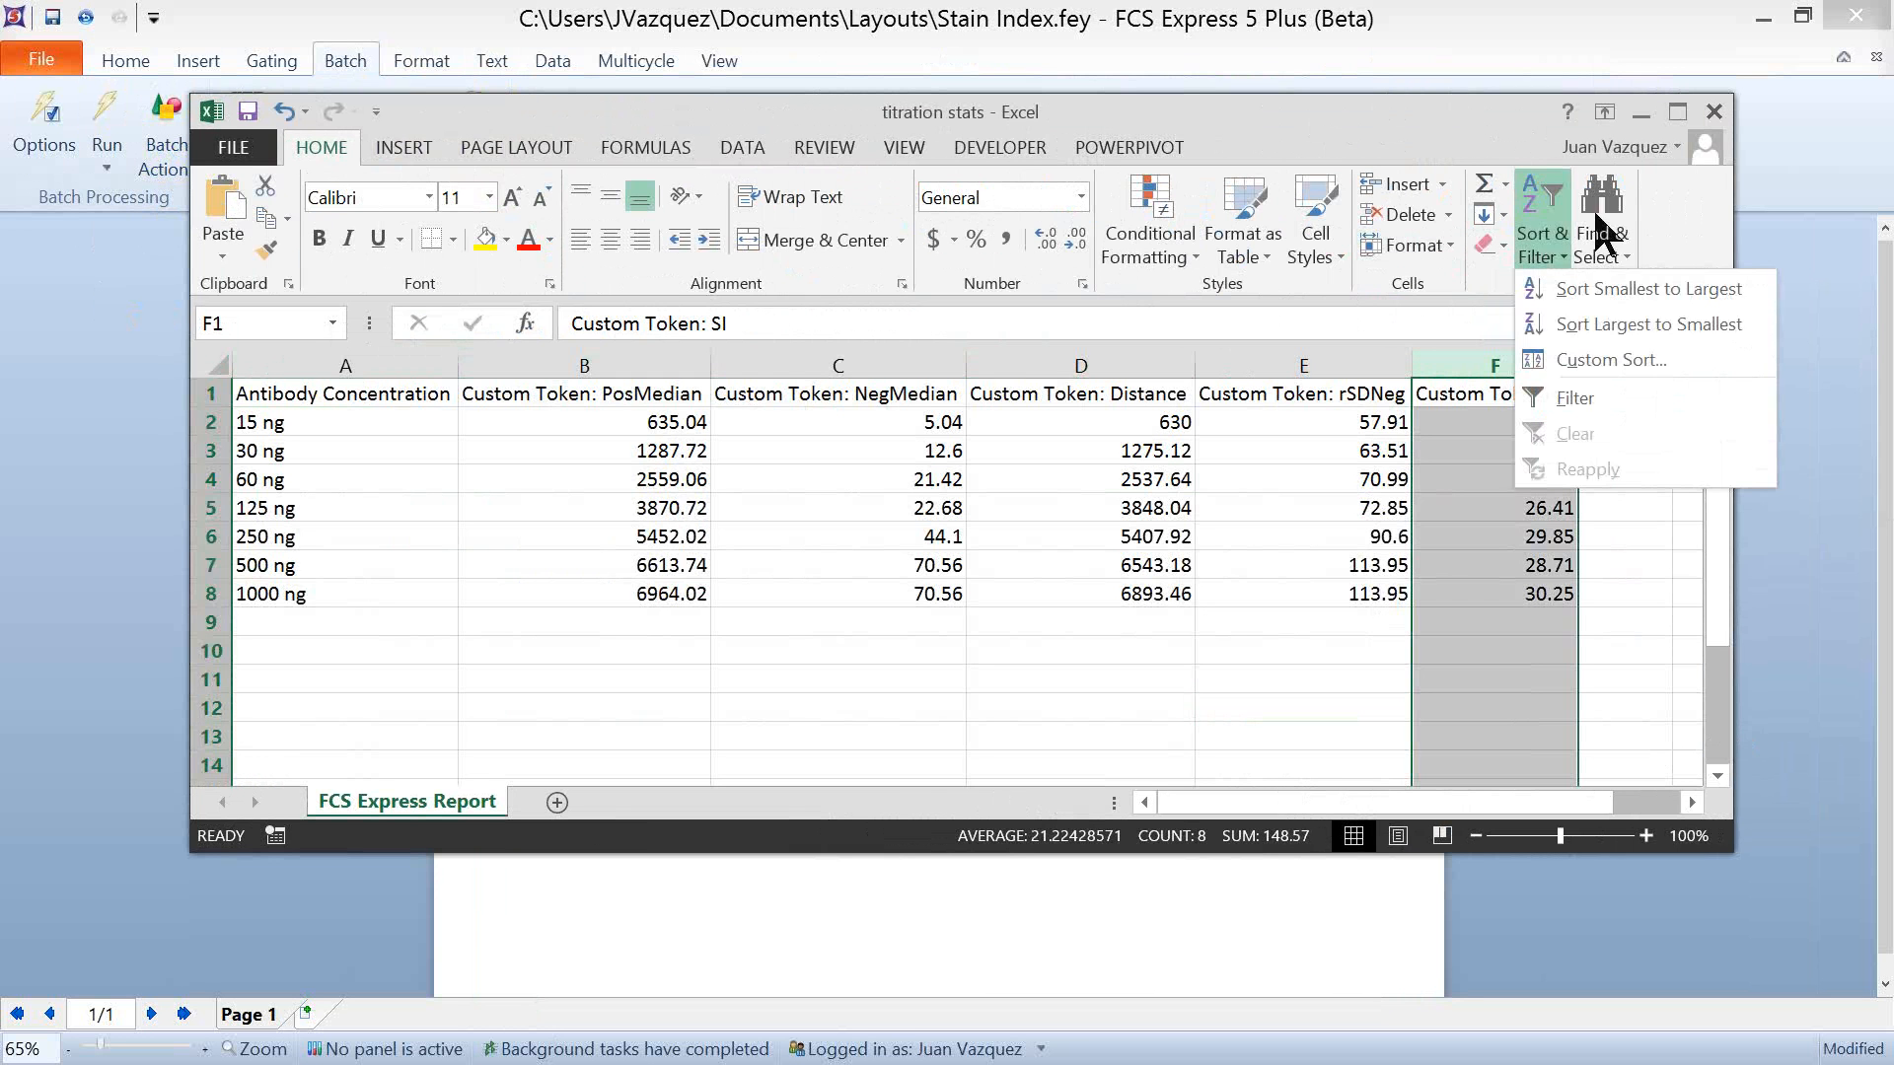
{"action": "left_click", "coordinate": [1627, 318]}
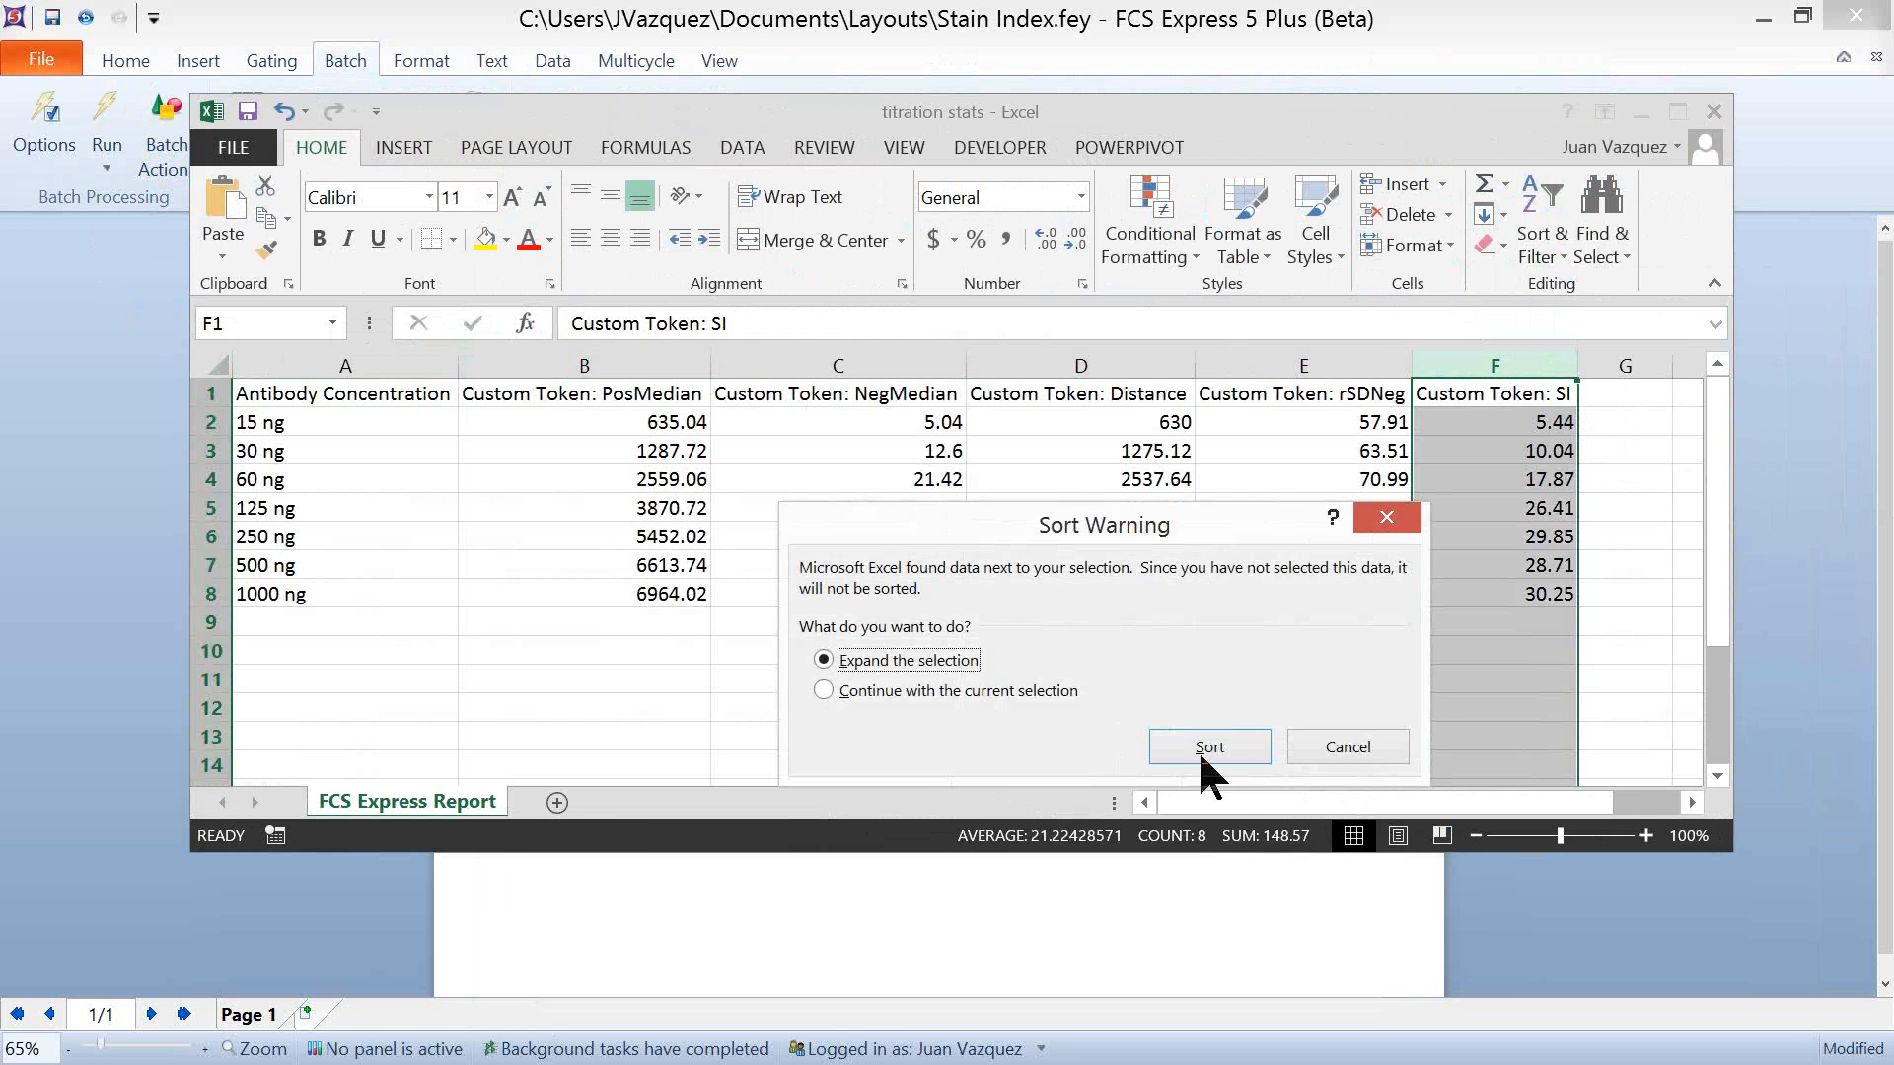
{"action": "left_click", "coordinate": [1213, 750]}
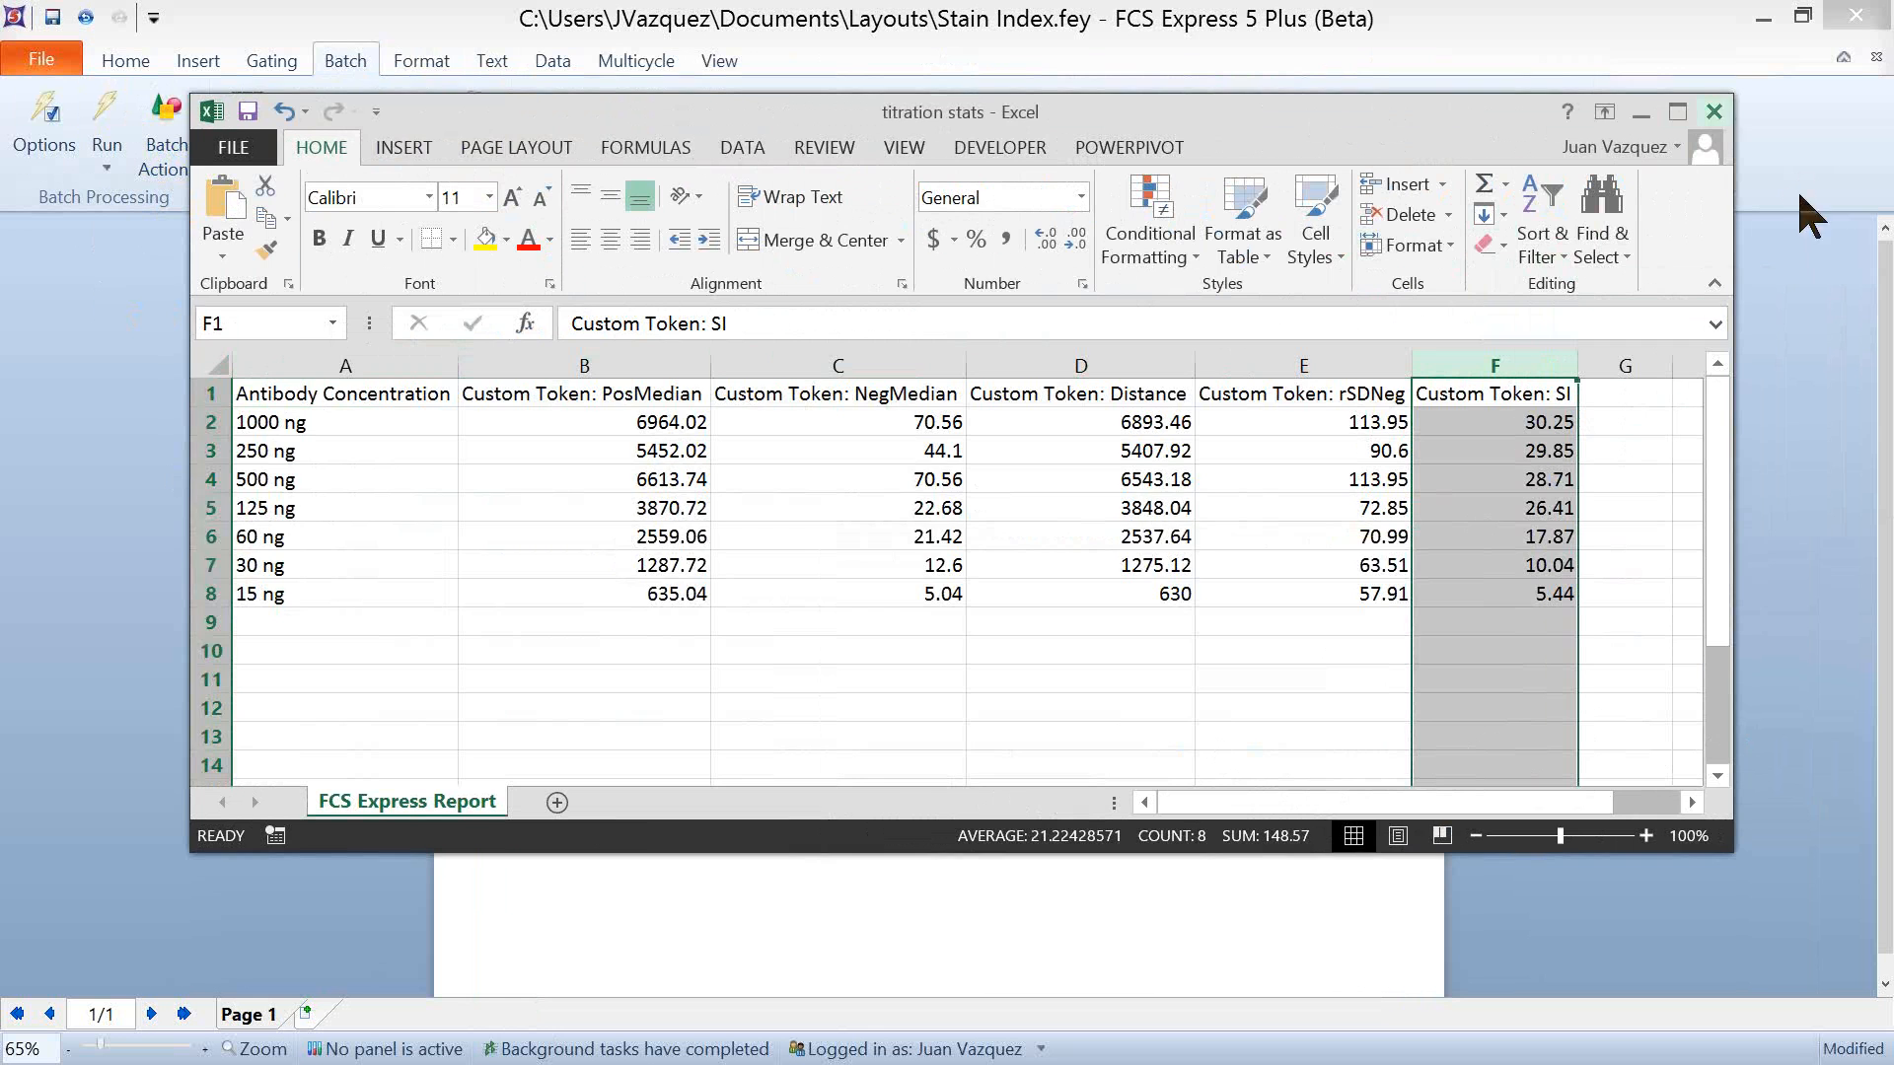
Step: Close the titration stats workbook and show the Introduction page of the StainIndex_InstrumentSetup layout in FCS Express
{"action": "left_click", "coordinate": [1714, 112]}
{"action": "left_click", "coordinate": [947, 580]}
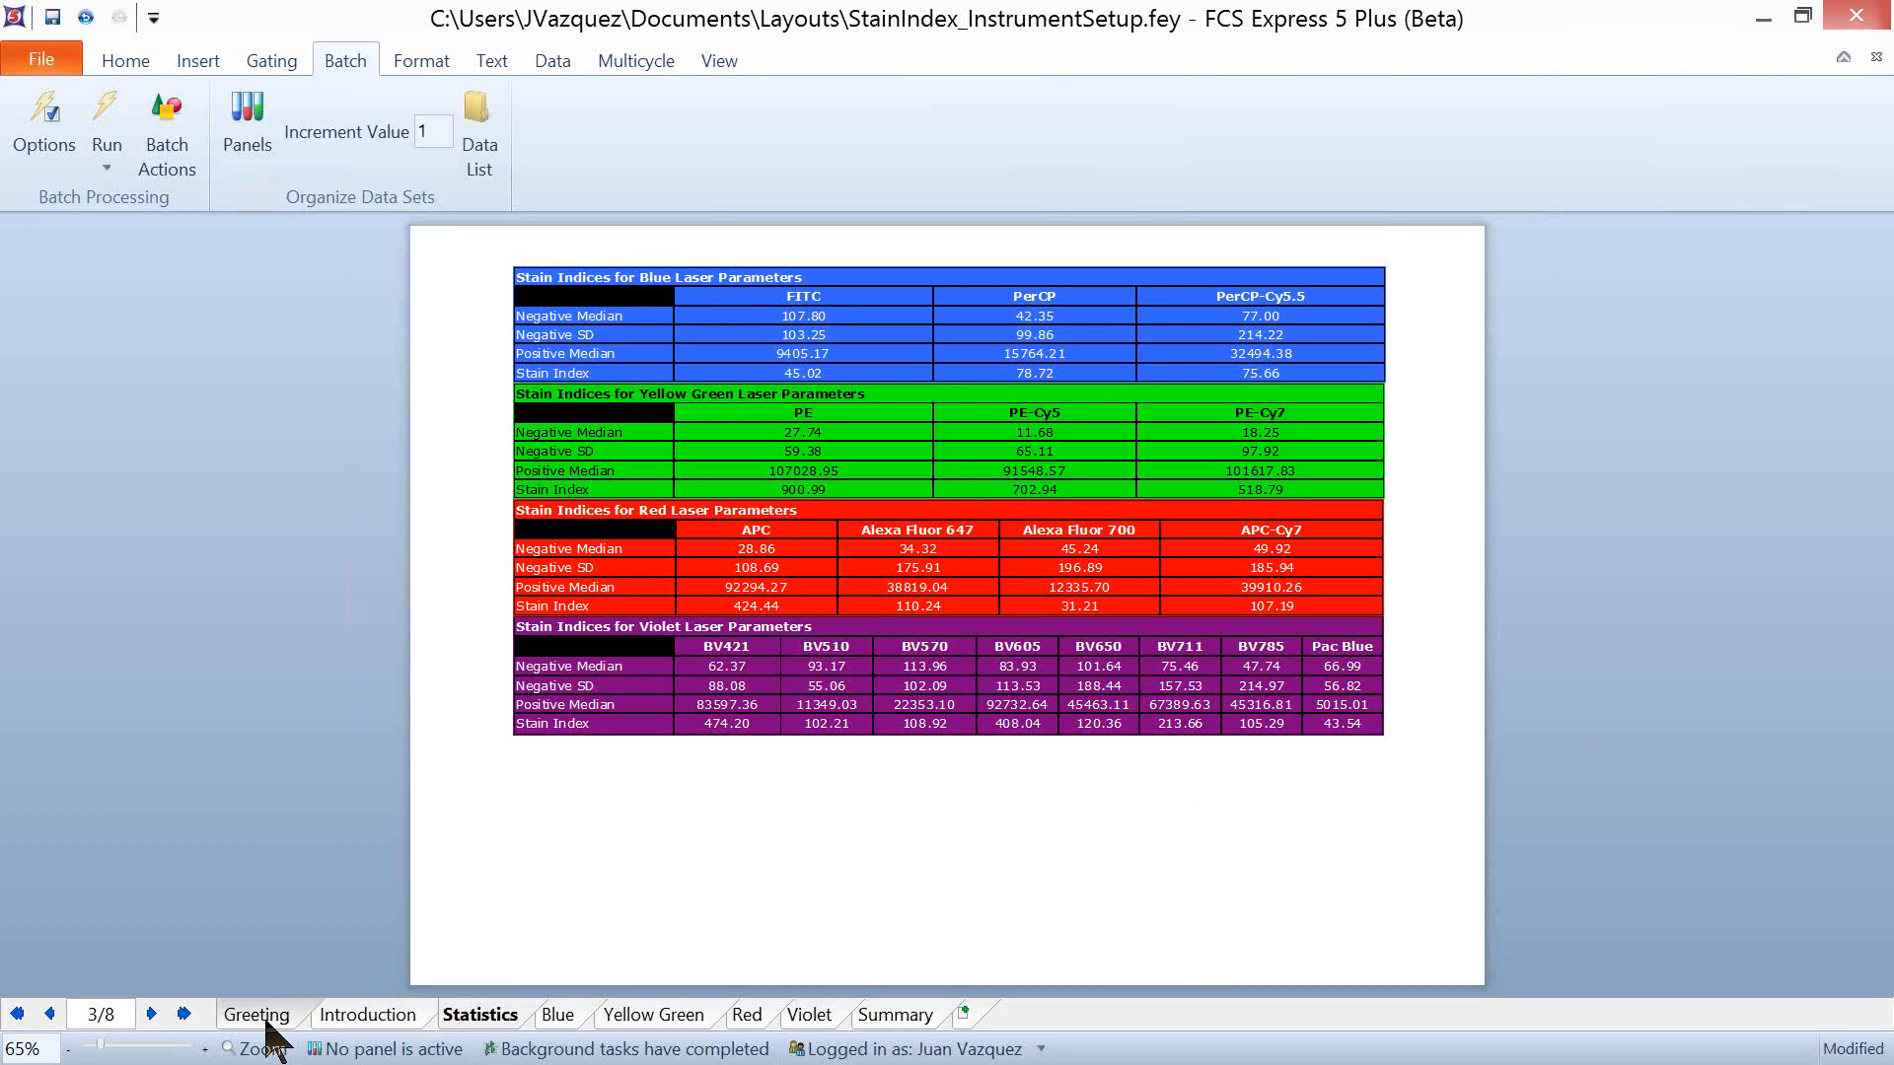
{"action": "left_click", "coordinate": [365, 1016]}
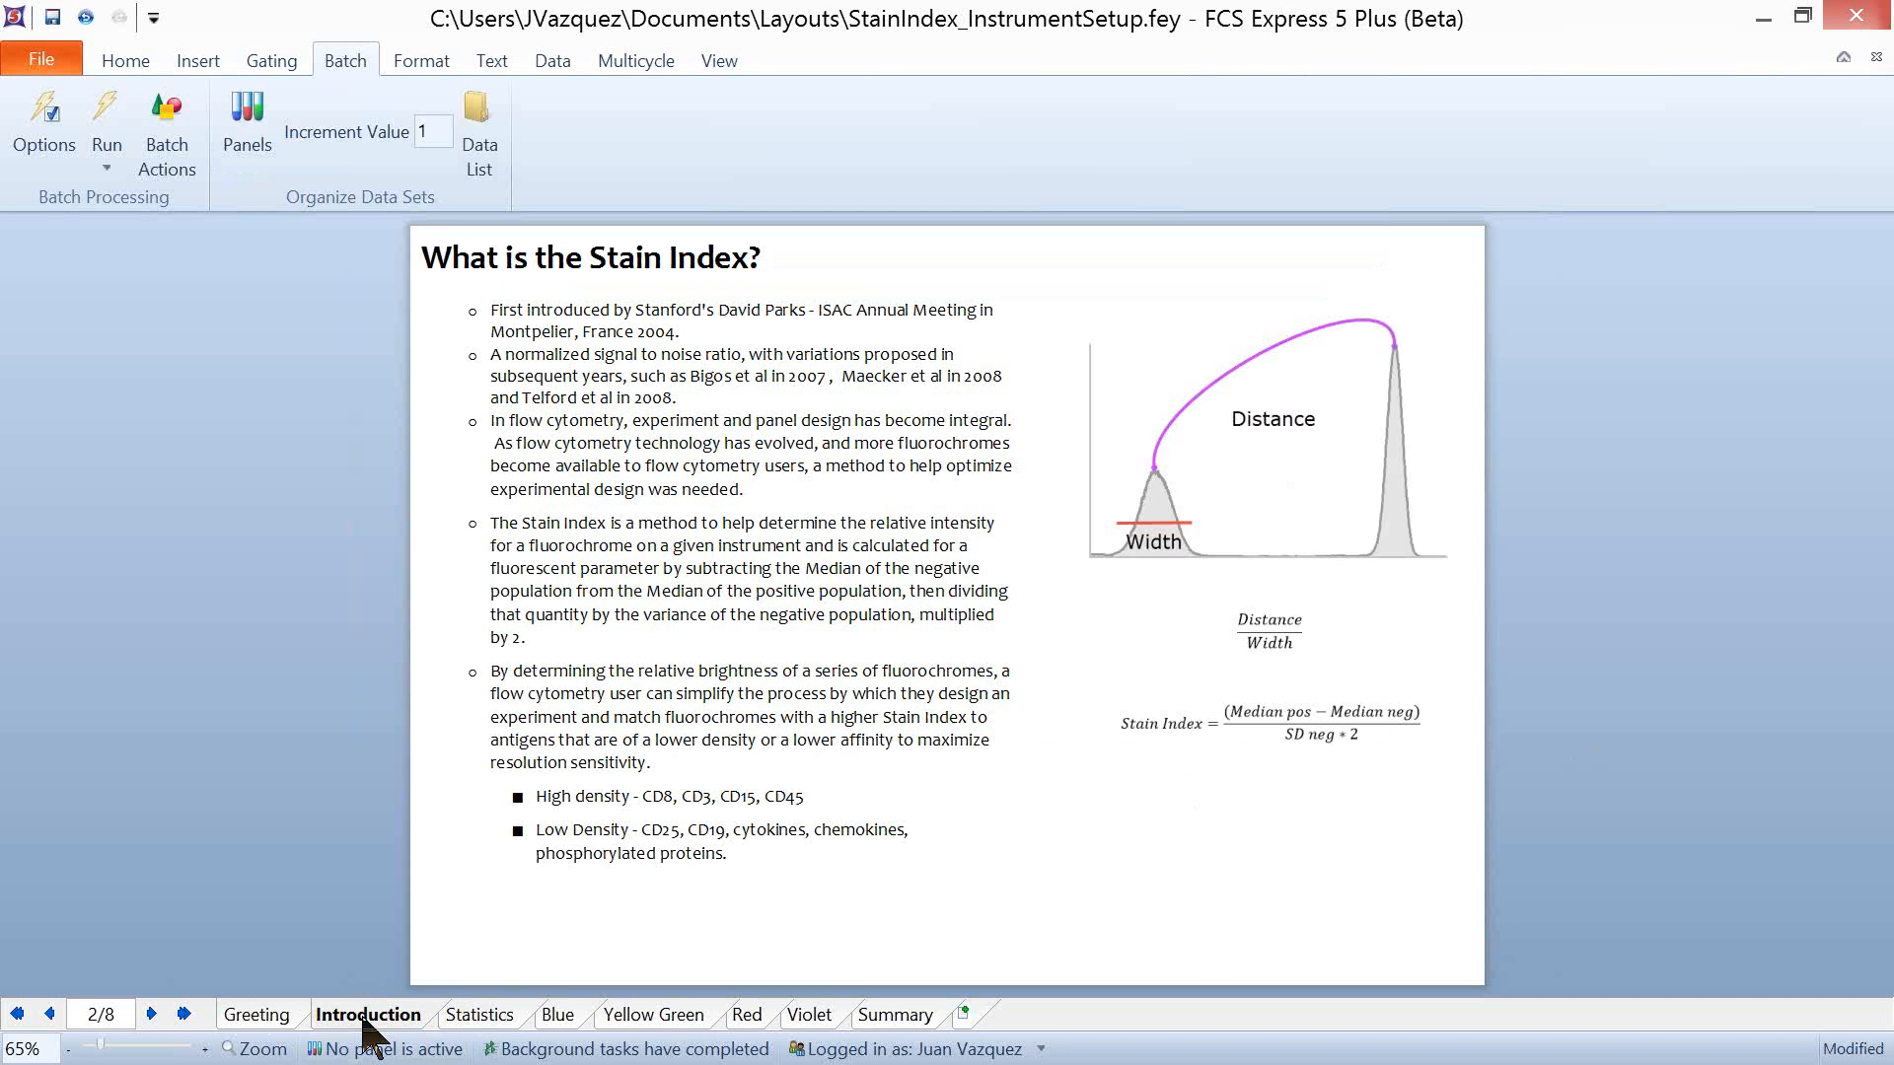